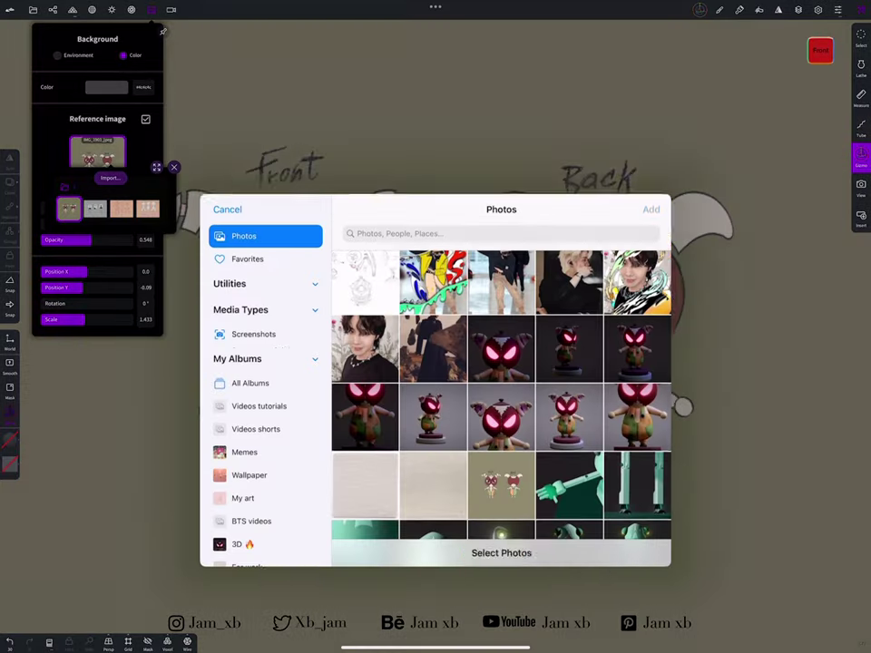
Load the robot concept sketch from Photos as a reference image, faded to about 0.3 opacity
click(432, 281)
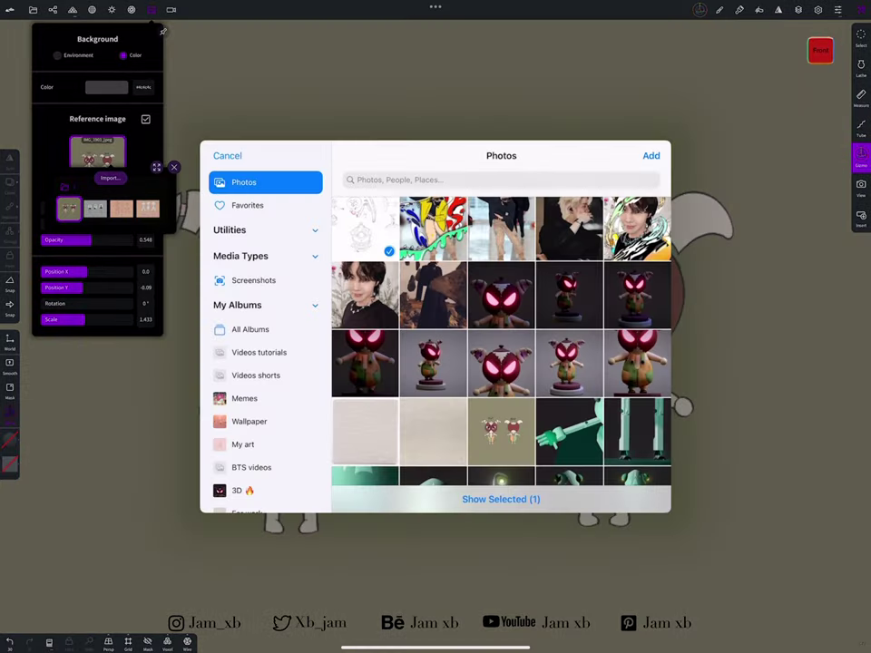
click(651, 210)
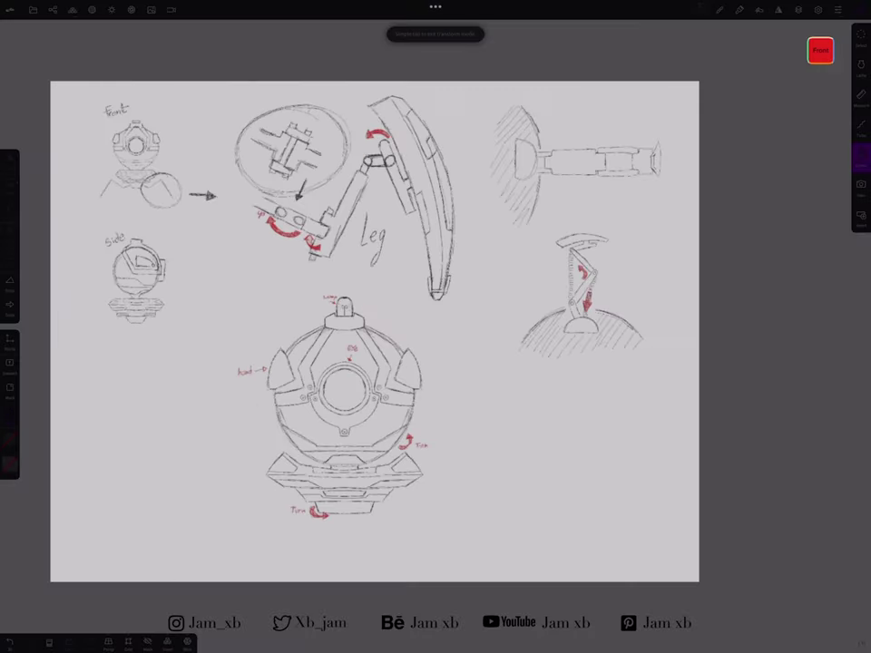
click(151, 9)
drag(82, 240, 62, 240)
Add a sphere over the sketch's body and a neck cylinder beneath it
click(52, 10)
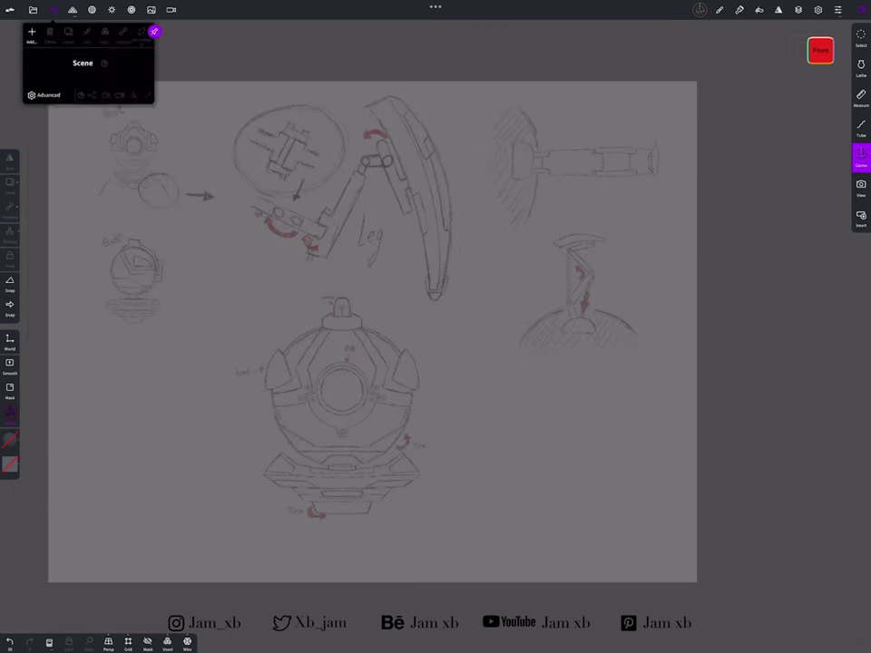
click(32, 31)
mouse_move(463, 316)
mouse_down()
mouse_move(490, 302)
mouse_move(424, 414)
mouse_move(504, 338)
mouse_move(560, 381)
mouse_move(523, 382)
mouse_up()
click(52, 9)
click(53, 9)
click(31, 31)
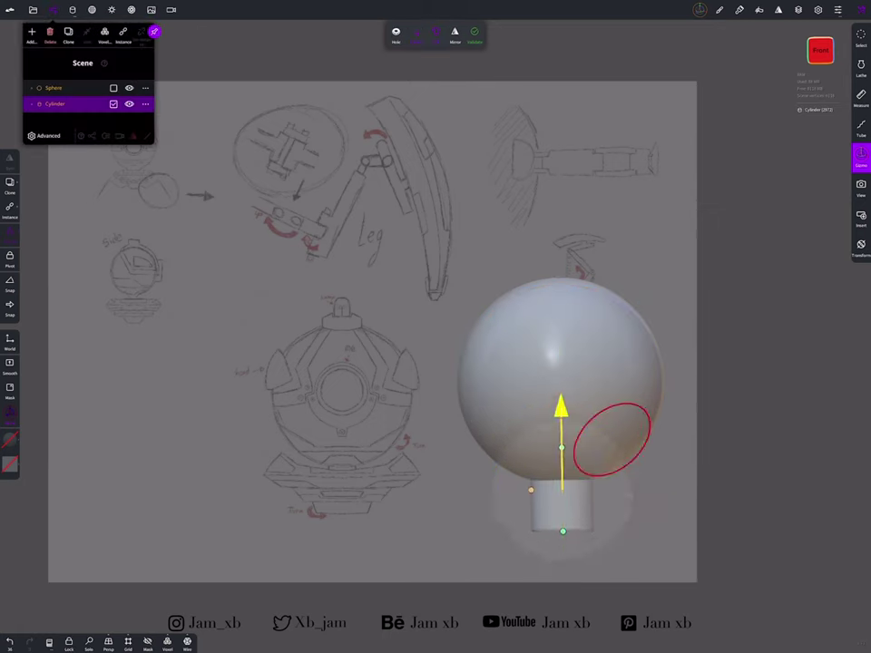
drag(612, 439, 581, 299)
Add a wider cylinder below the sphere, shorten its height, and validate all primitives into meshes
click(32, 31)
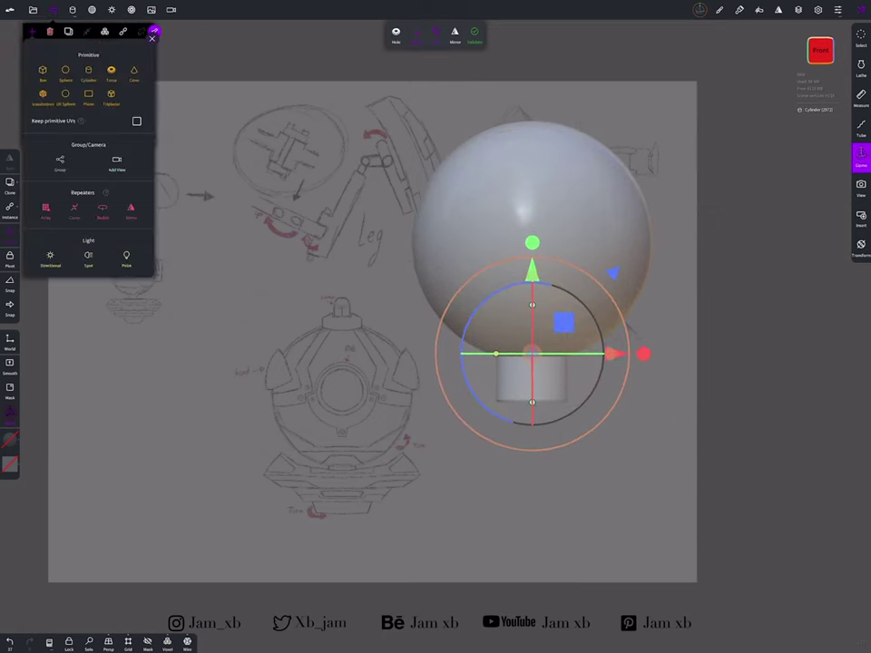
click(88, 72)
drag(532, 159, 532, 381)
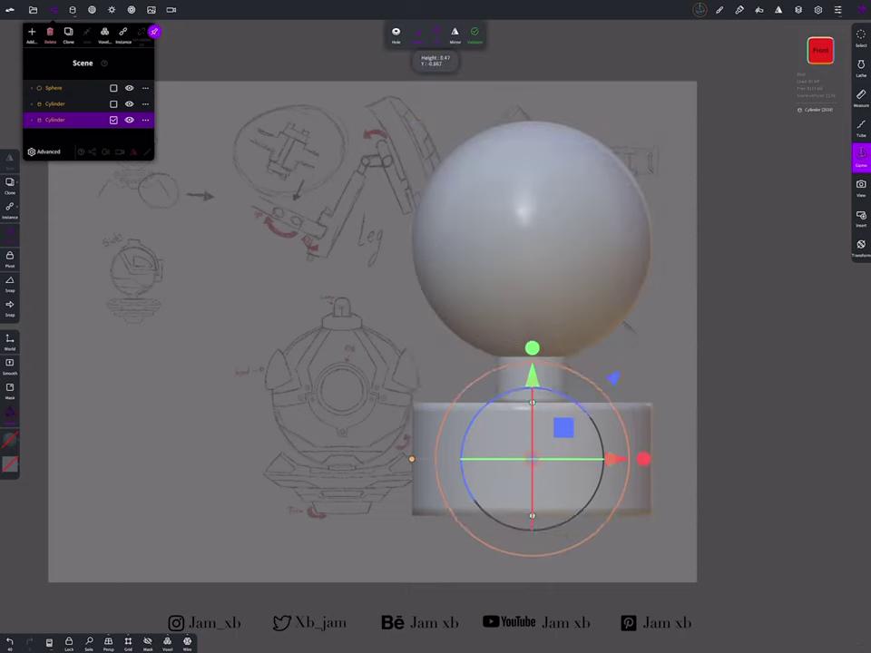
drag(532, 515, 531, 438)
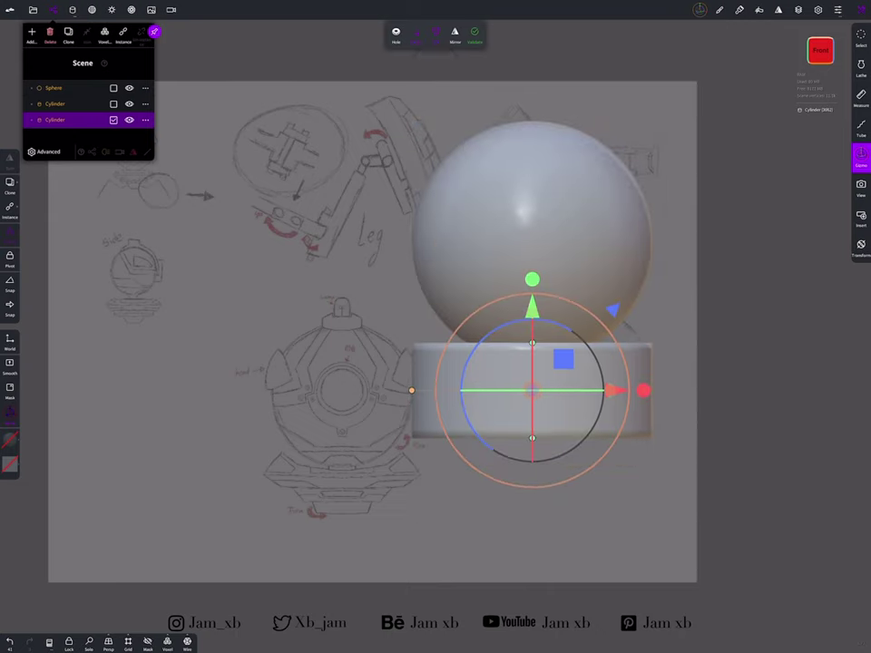
click(473, 34)
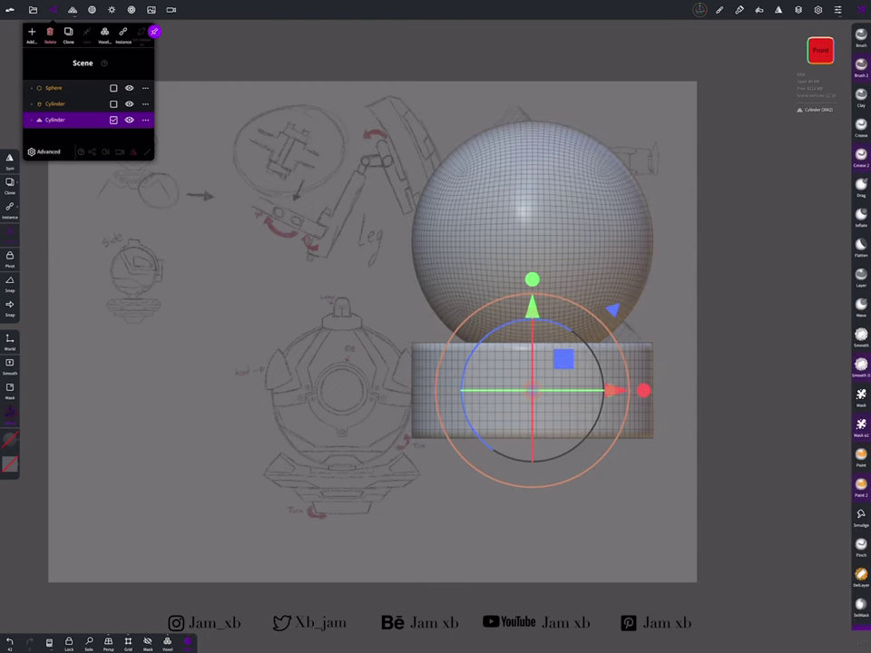
Move the wide cylinder lower, mask its lower half, and try narrowing its unmasked top
drag(227, 508, 227, 535)
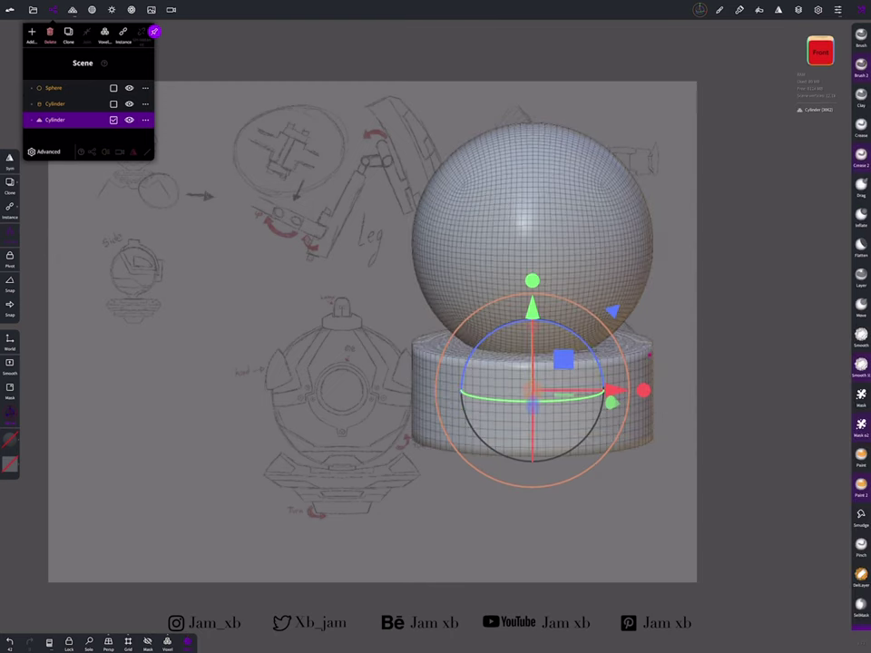
drag(532, 308, 531, 396)
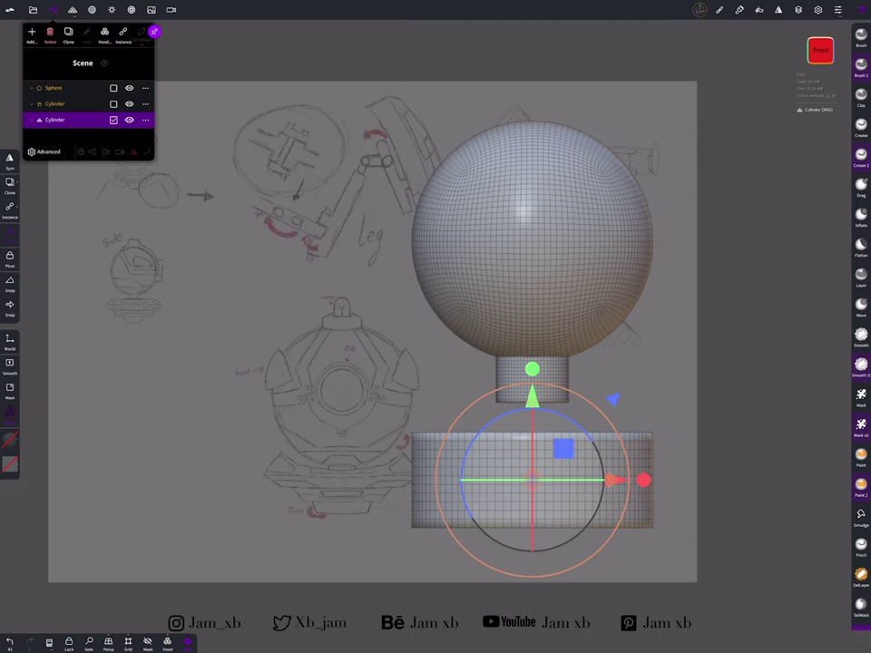
click(861, 396)
drag(334, 645, 744, 470)
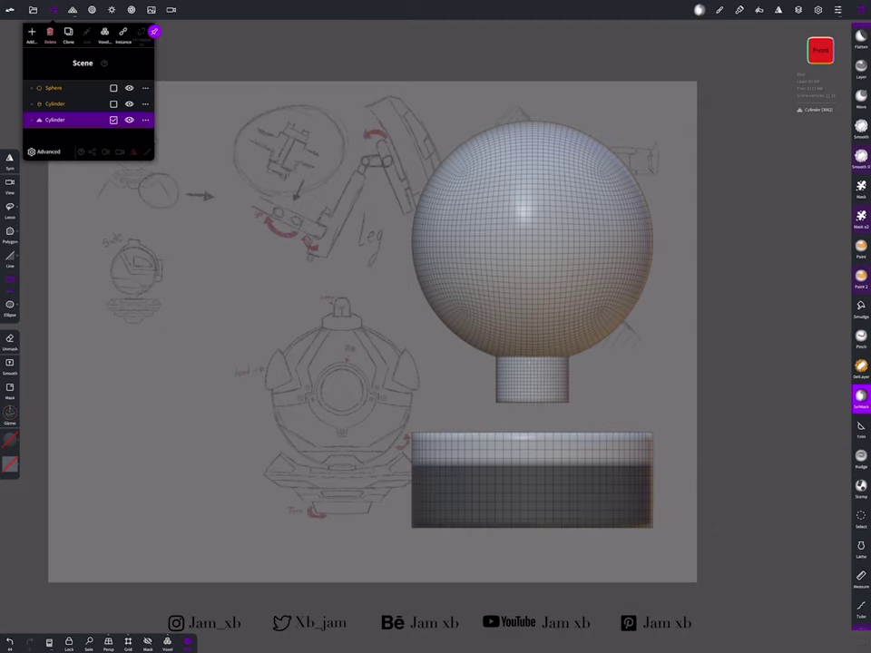
click(861, 435)
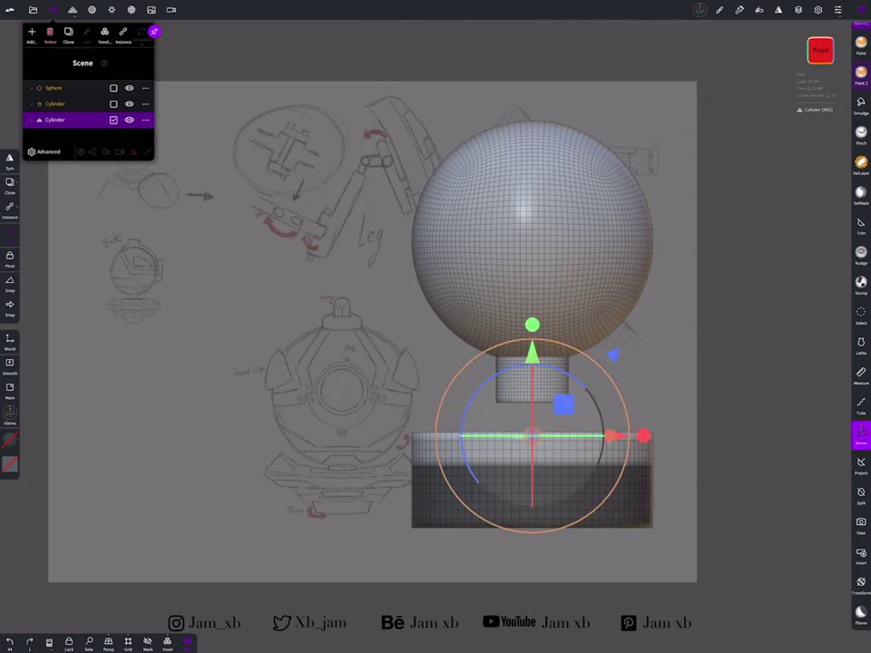
click(861, 193)
drag(349, 577, 727, 520)
click(861, 433)
drag(628, 451, 590, 450)
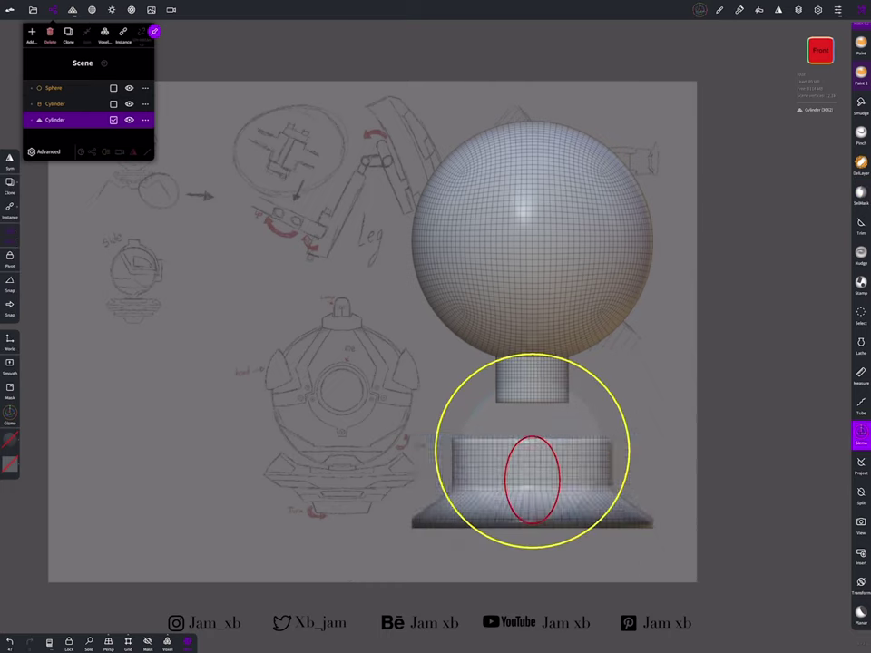
Undo the narrowing, try tapering the cylinder into a cone, undo that, and remask it
key(ctrl+z)
drag(531, 451, 535, 331)
drag(534, 404, 526, 499)
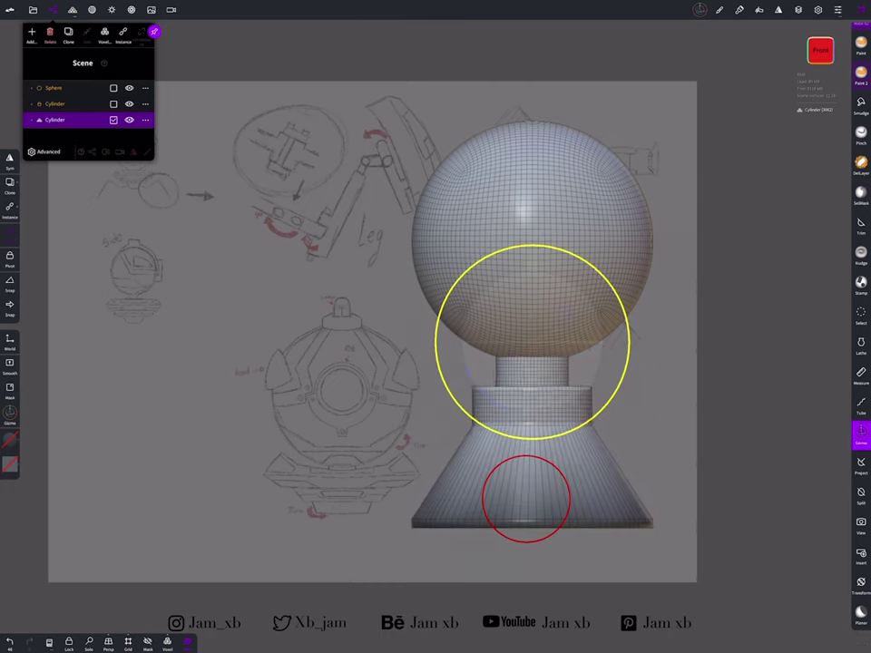
key(ctrl+z)
drag(288, 638, 758, 444)
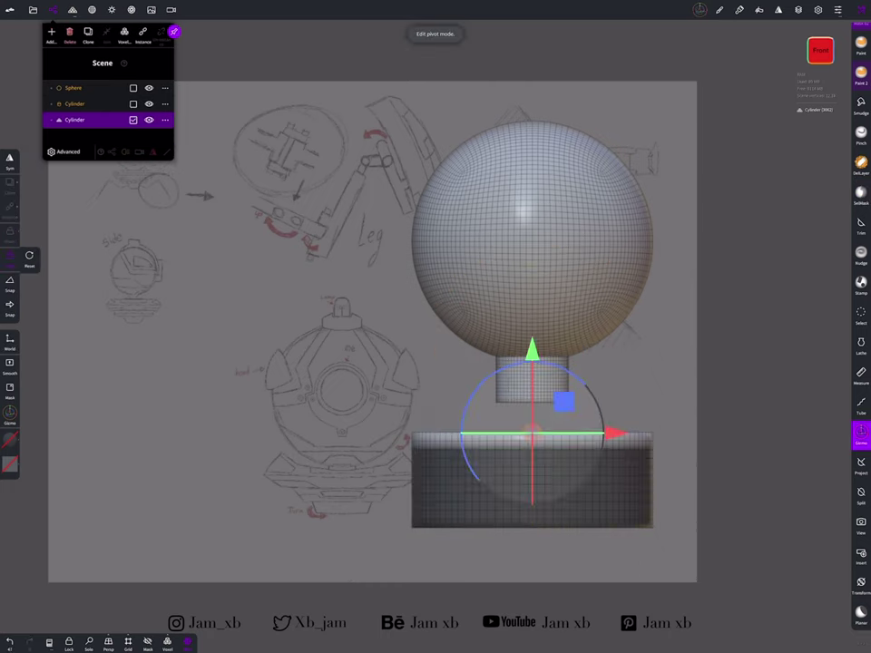
click(861, 463)
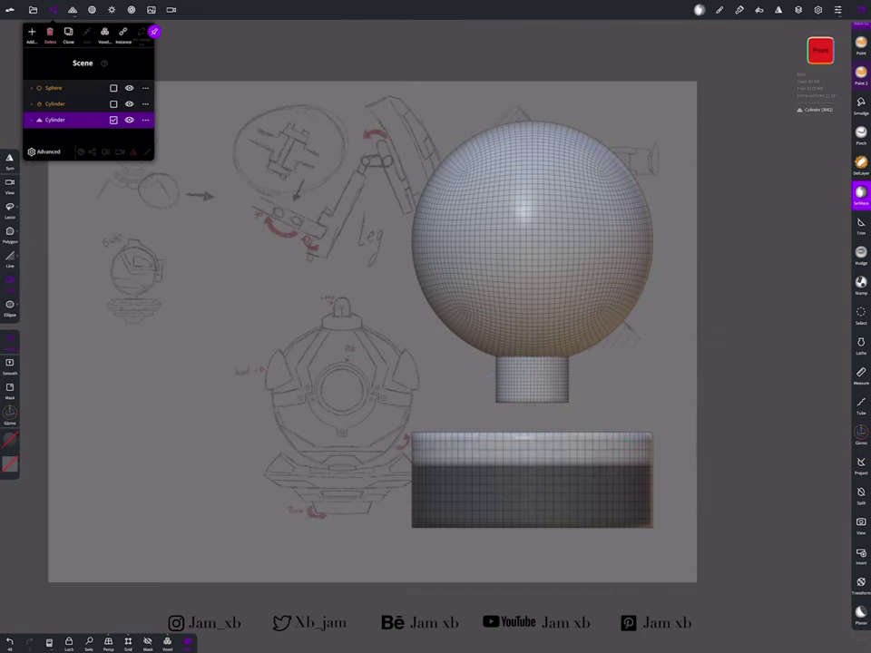
click(861, 255)
click(861, 434)
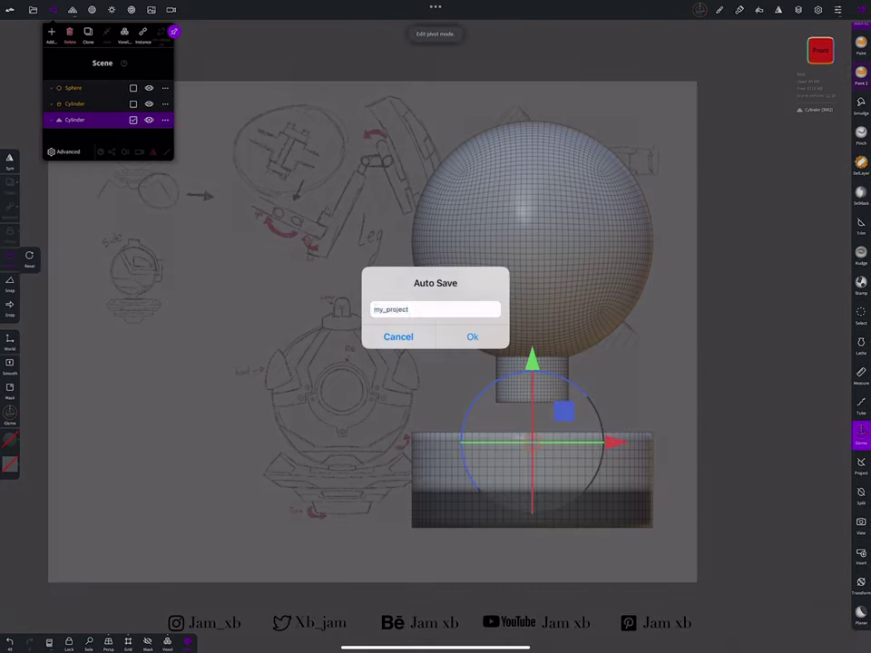
click(397, 337)
Redraw rectangle masks over the cylinder's base and lower part for further transform attempts
click(861, 193)
drag(332, 536, 738, 451)
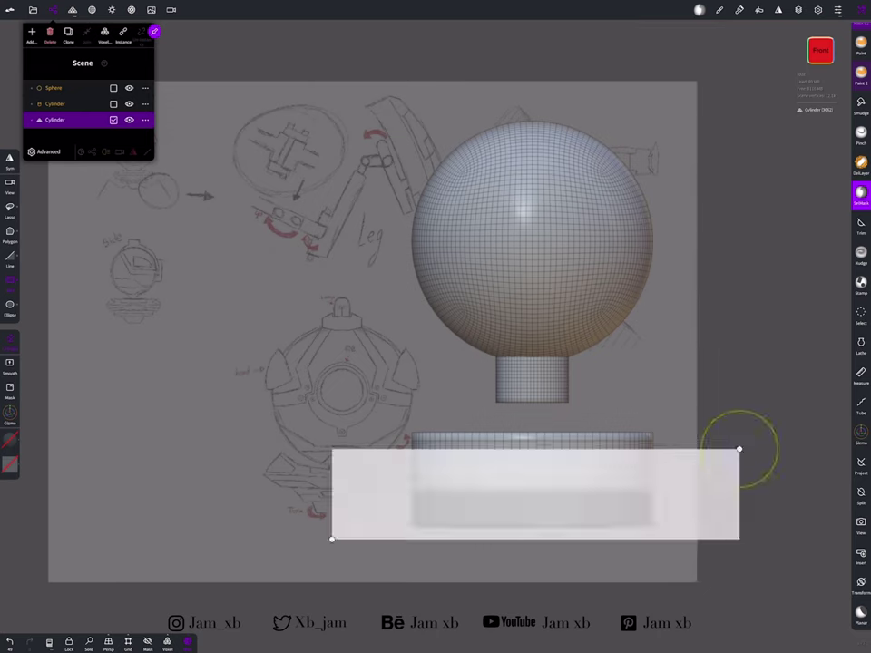
drag(321, 592, 771, 443)
click(861, 434)
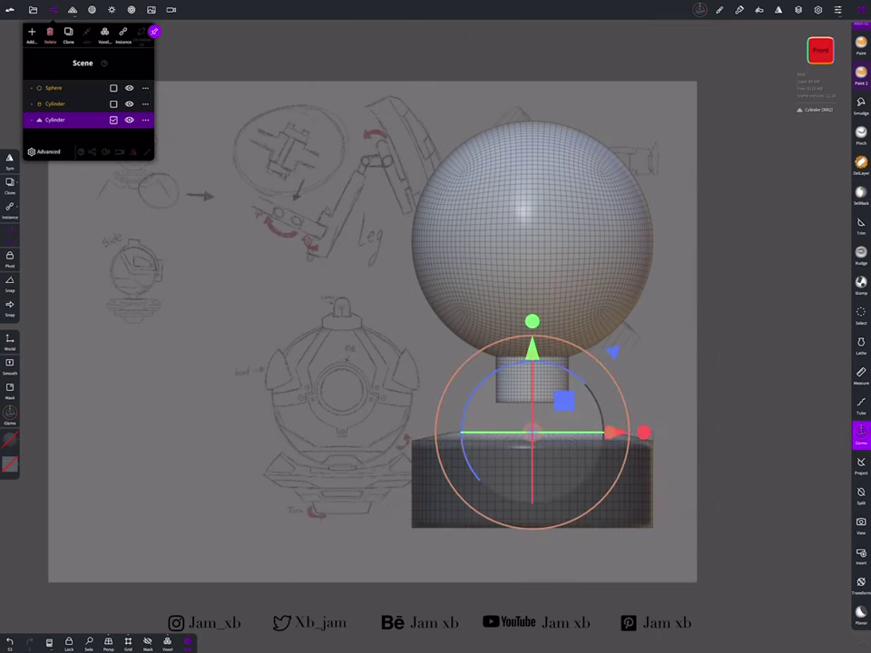
click(861, 194)
drag(310, 293, 778, 451)
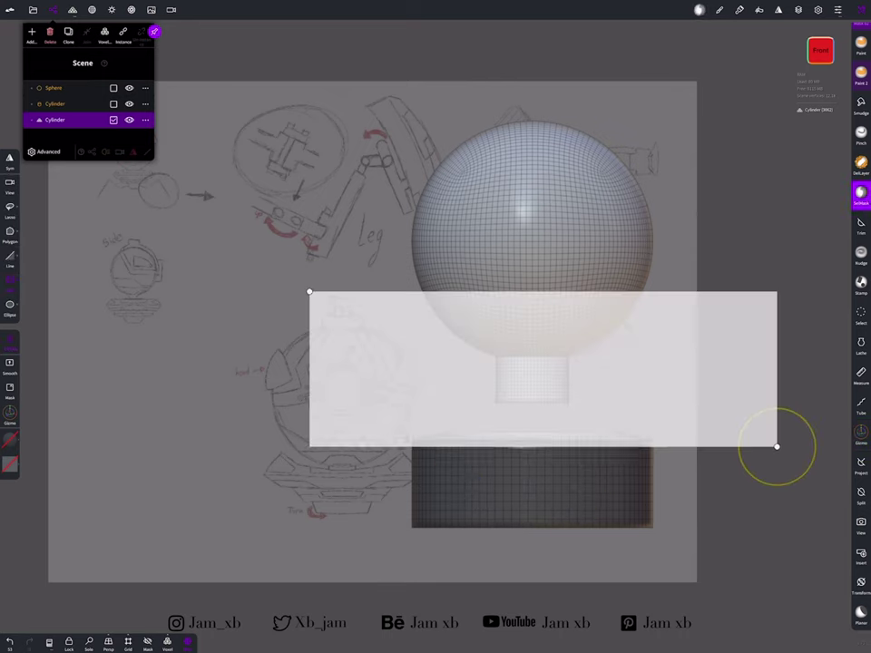
drag(342, 598, 762, 521)
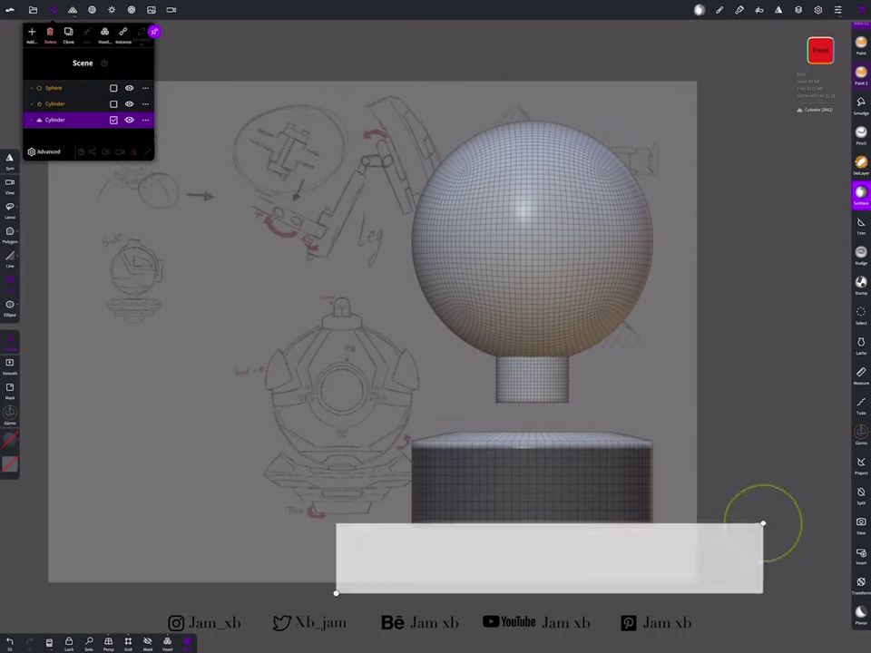
click(861, 434)
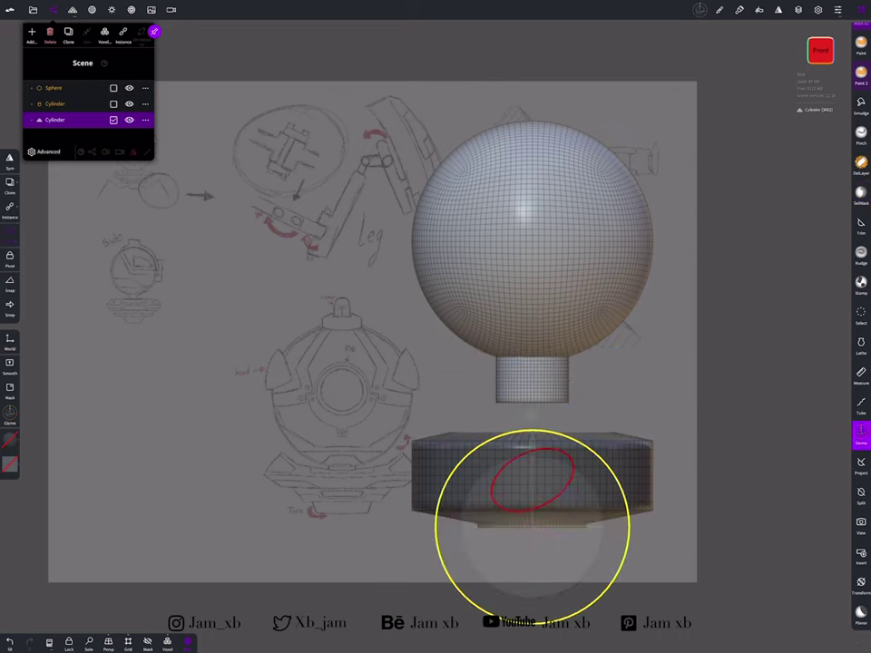
drag(226, 408, 299, 344)
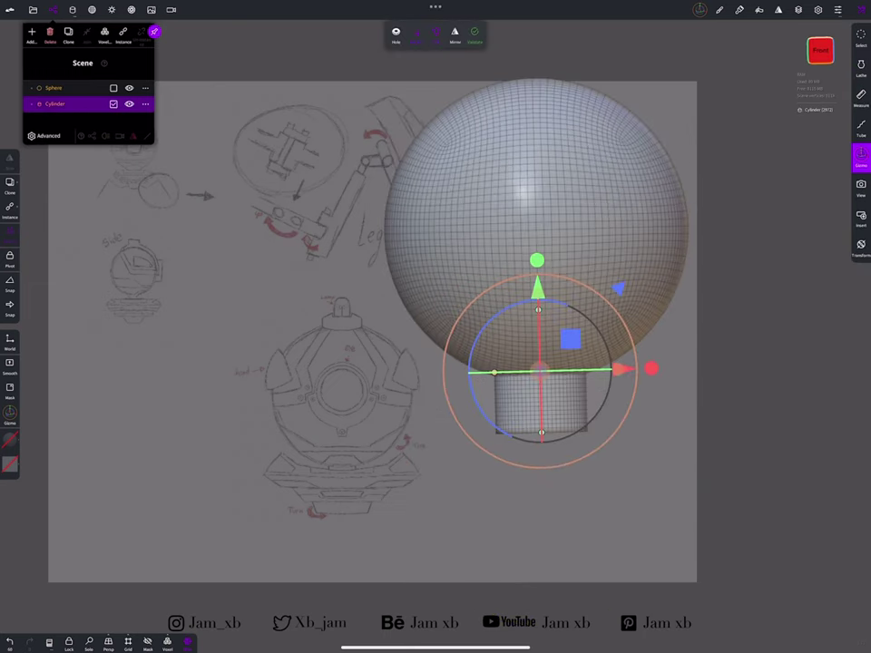
Validate the new lower sphere, move it down, and trim circular cuts from its top
drag(535, 363, 508, 272)
click(444, 34)
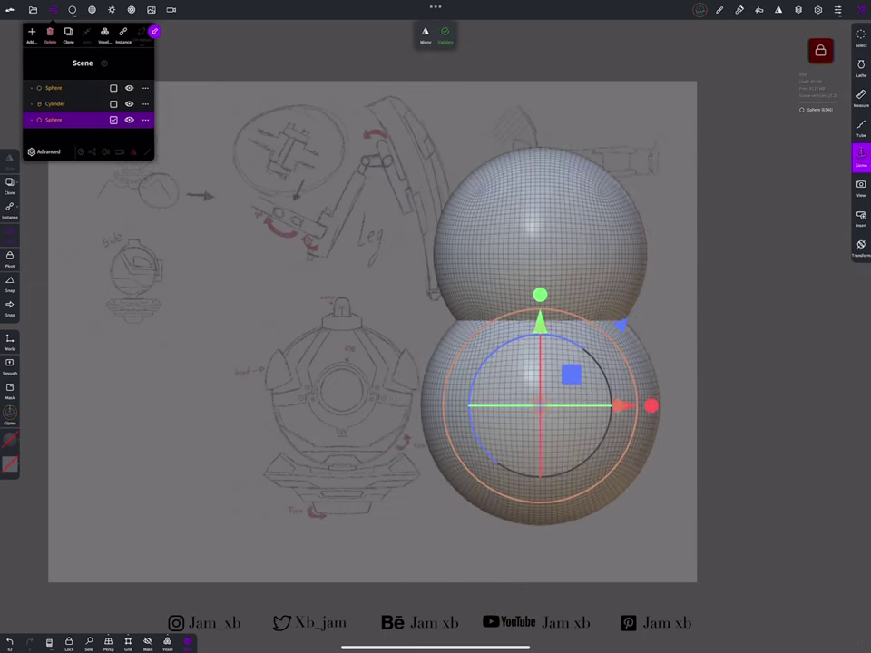
drag(635, 359, 635, 408)
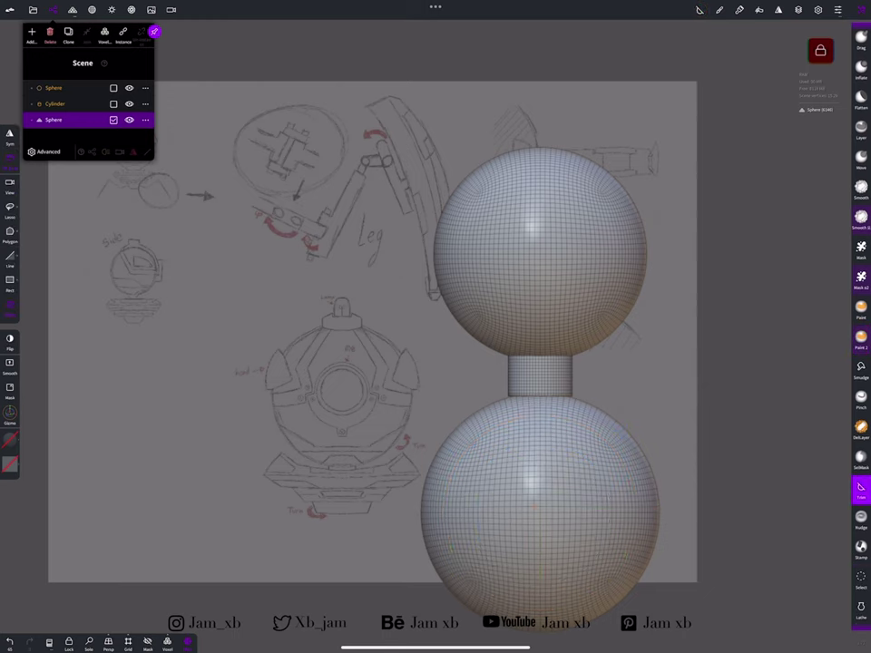
drag(449, 313, 648, 513)
drag(451, 326, 629, 504)
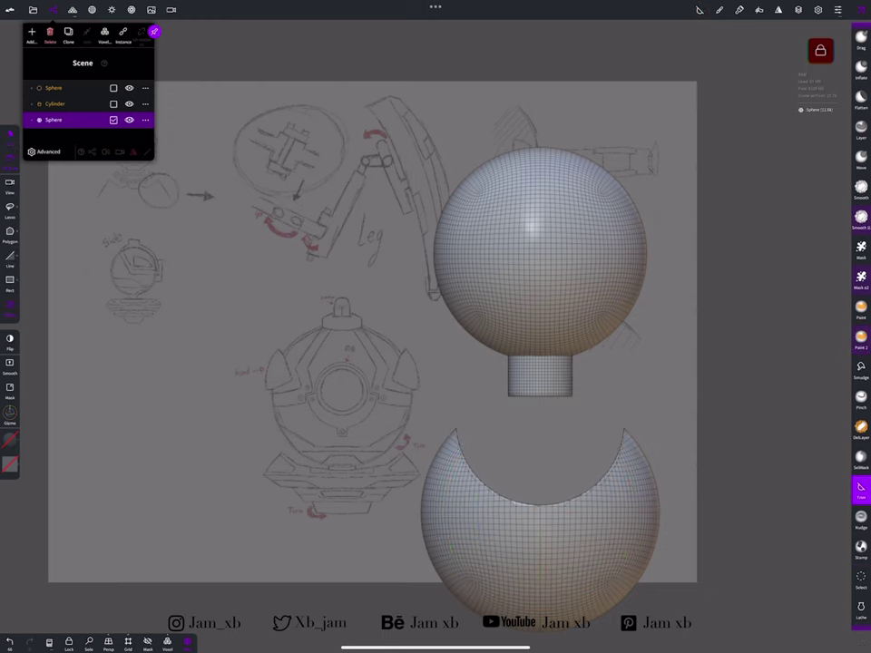
Move the trimmed sphere up around the neck, then trim its bottom flat and sides at mirrored angles
click(861, 526)
drag(540, 444, 540, 304)
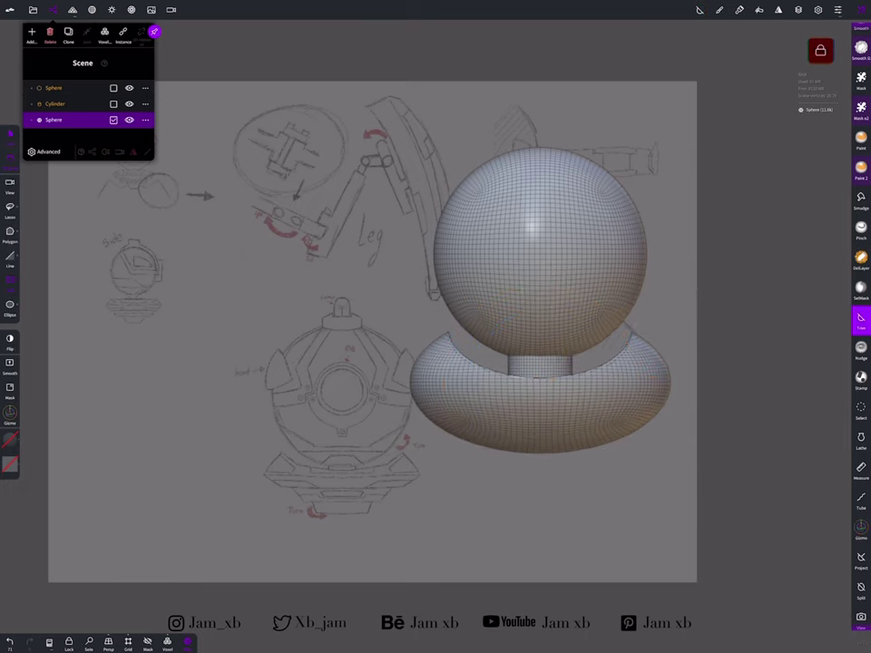
drag(390, 433, 689, 481)
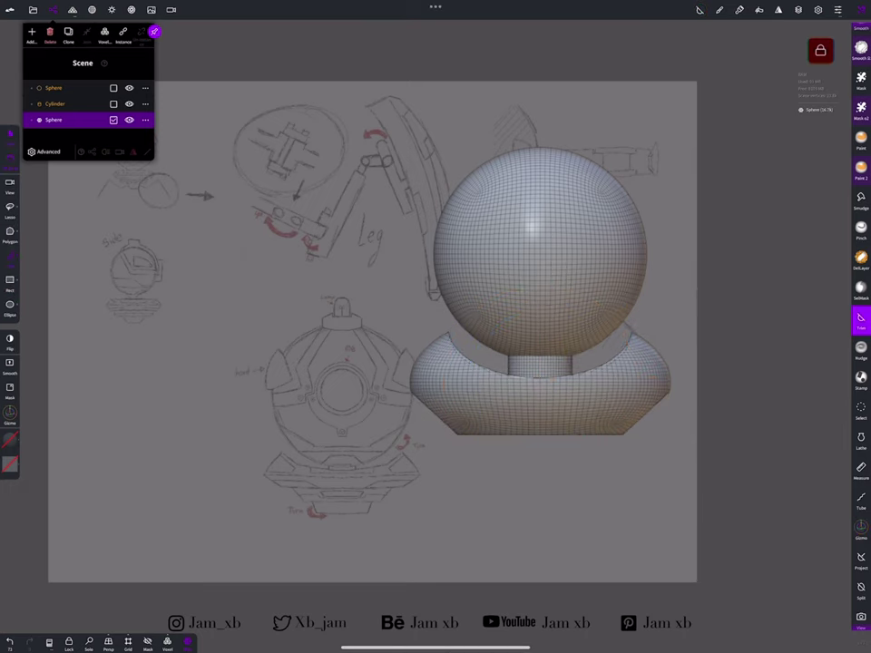
drag(512, 163, 676, 401)
Inspect the collar and neck from several angles, then add a new cylinder in front view
mouse_move(544, 508)
mouse_down()
mouse_move(581, 544)
mouse_move(508, 580)
mouse_up()
scroll(436, 326, up, 5)
click(820, 50)
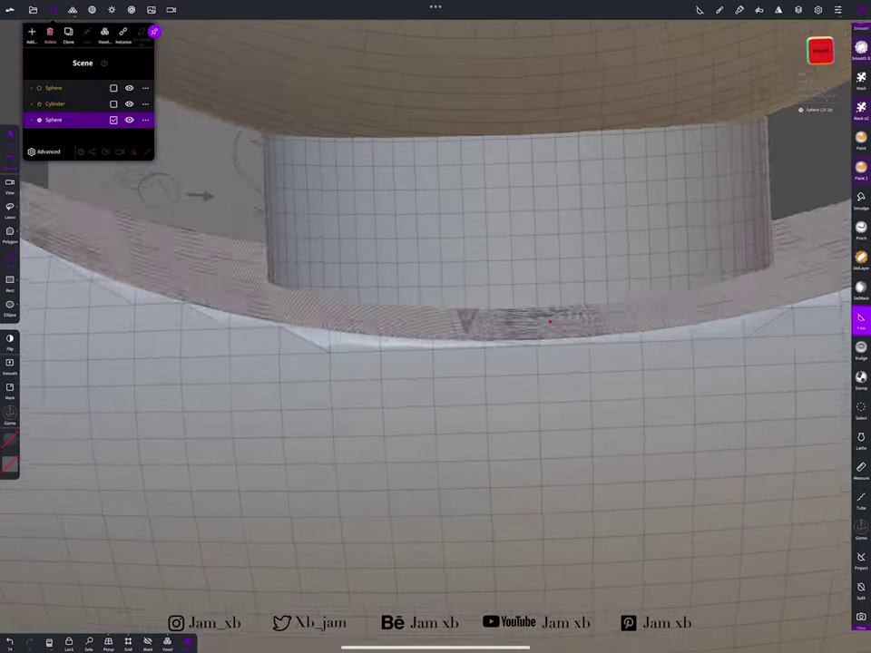
click(54, 88)
click(861, 156)
mouse_move(545, 527)
mouse_down()
mouse_move(617, 508)
mouse_move(562, 526)
mouse_move(581, 508)
mouse_move(535, 260)
mouse_move(545, 226)
mouse_move(508, 254)
mouse_move(519, 279)
mouse_up()
click(53, 120)
click(820, 49)
click(32, 33)
click(87, 71)
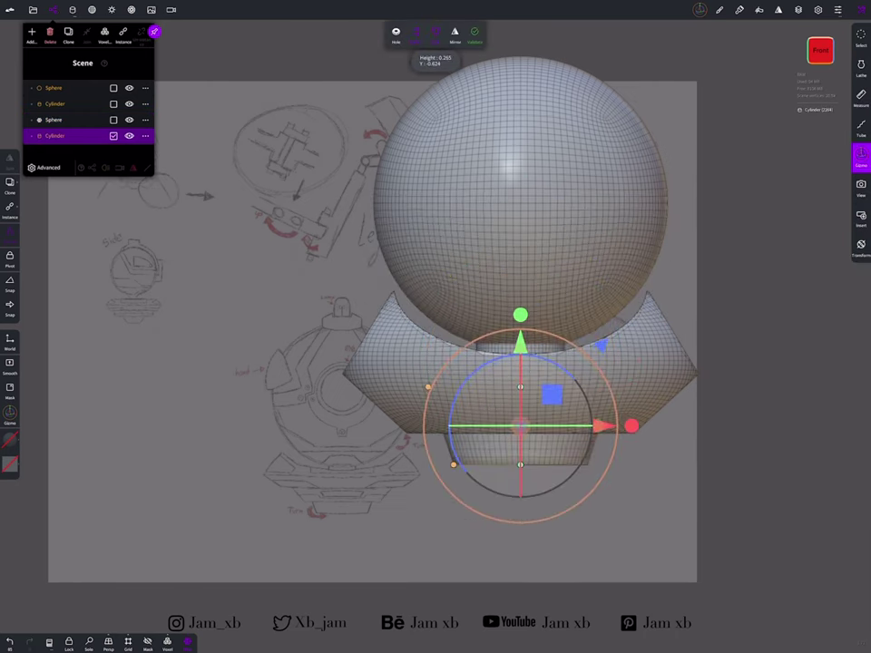
Add a cylinder with height about 0.28 and push it into the sphere's front in Front view
click(32, 32)
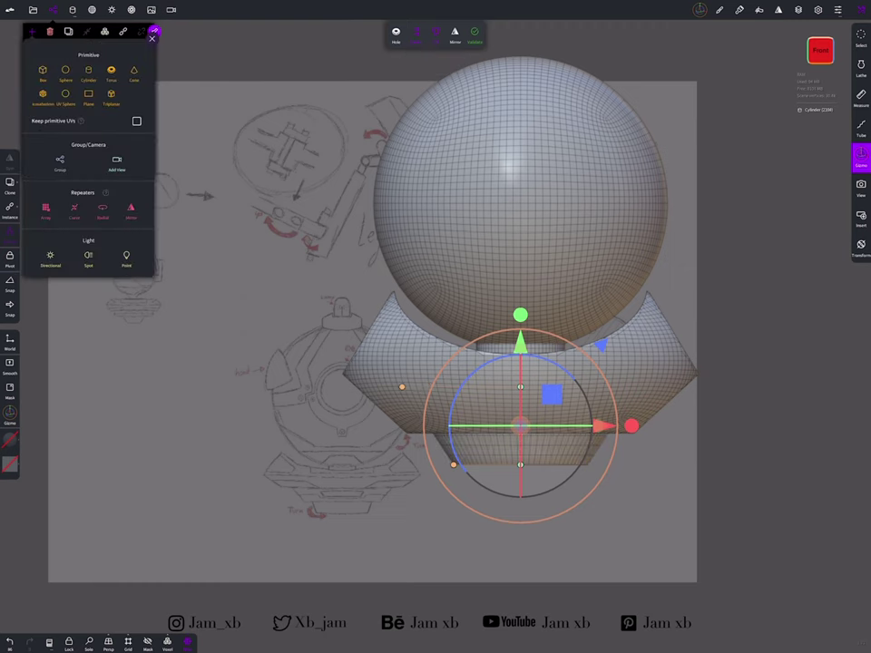
click(87, 72)
drag(520, 259, 520, 468)
drag(520, 567, 520, 502)
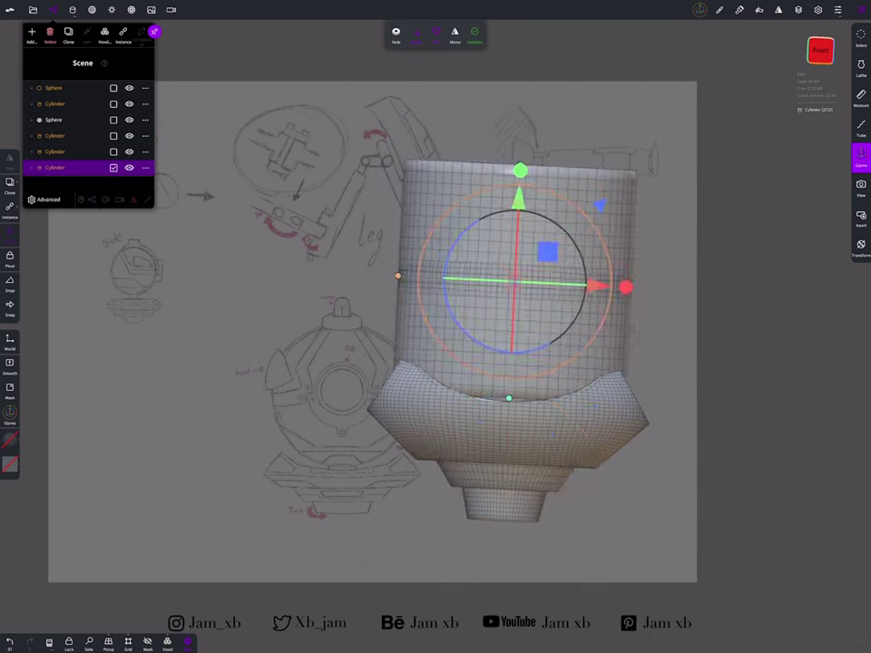
click(808, 50)
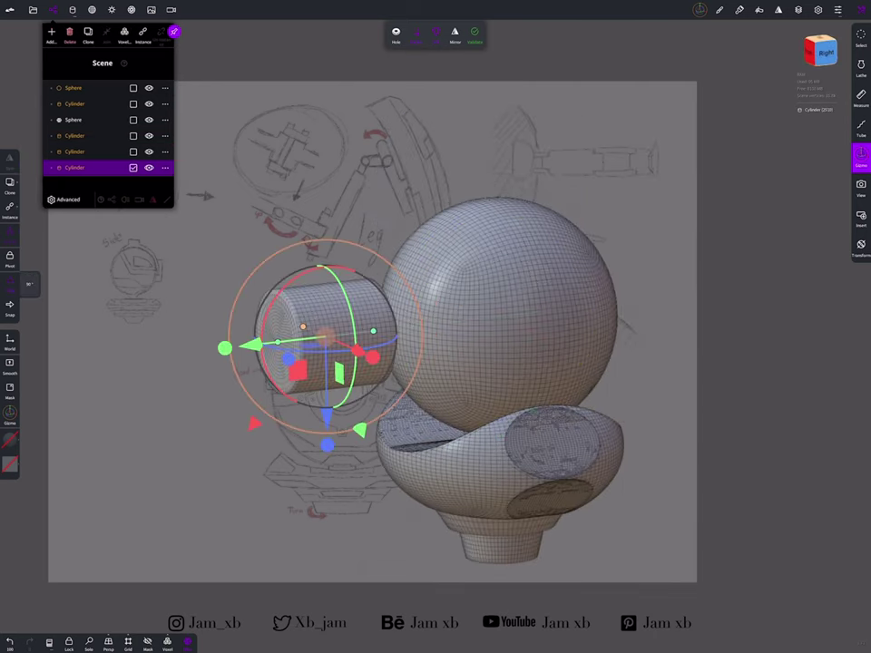
drag(227, 508, 154, 472)
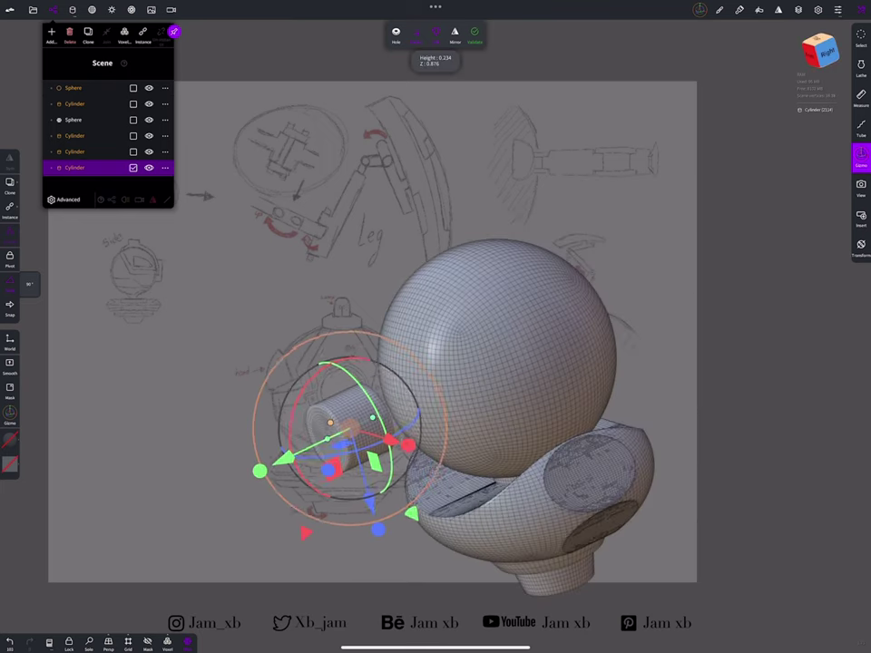
drag(310, 443, 363, 413)
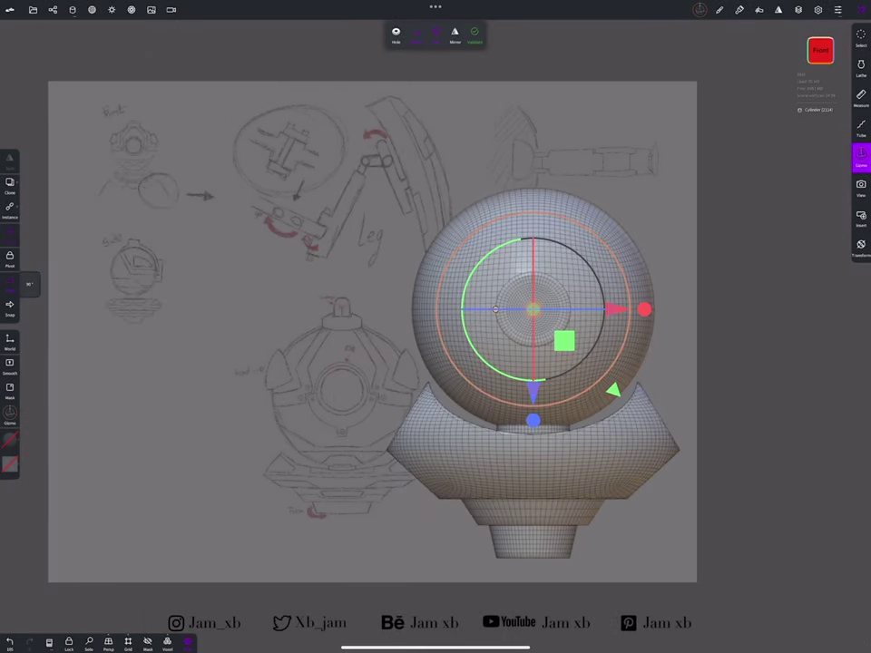
Select the earlier cylinder in front view, then select the top Sphere to show its voxel remesh settings
scroll(490, 336, up, 3)
click(53, 9)
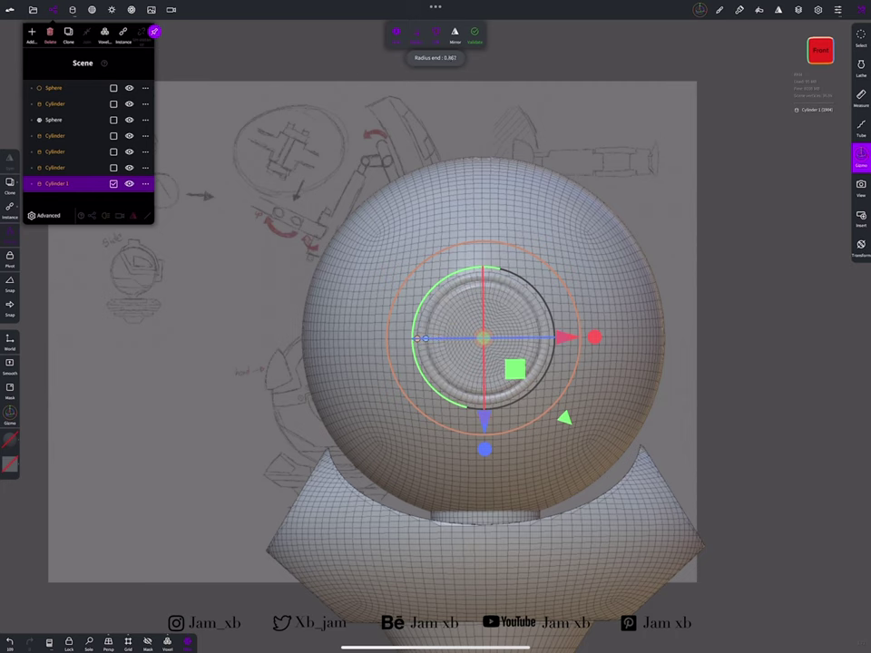
click(55, 167)
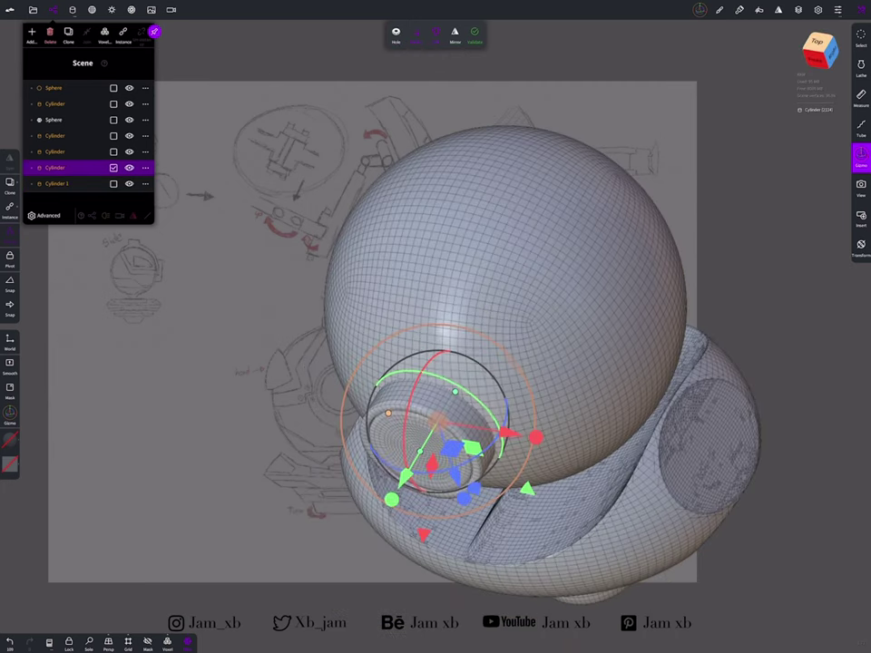
click(824, 58)
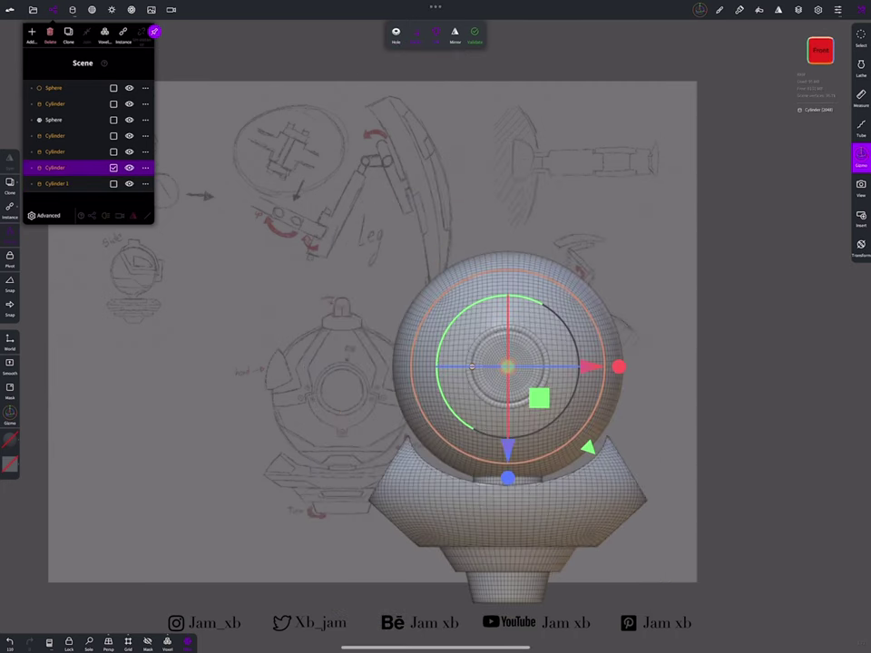
click(54, 87)
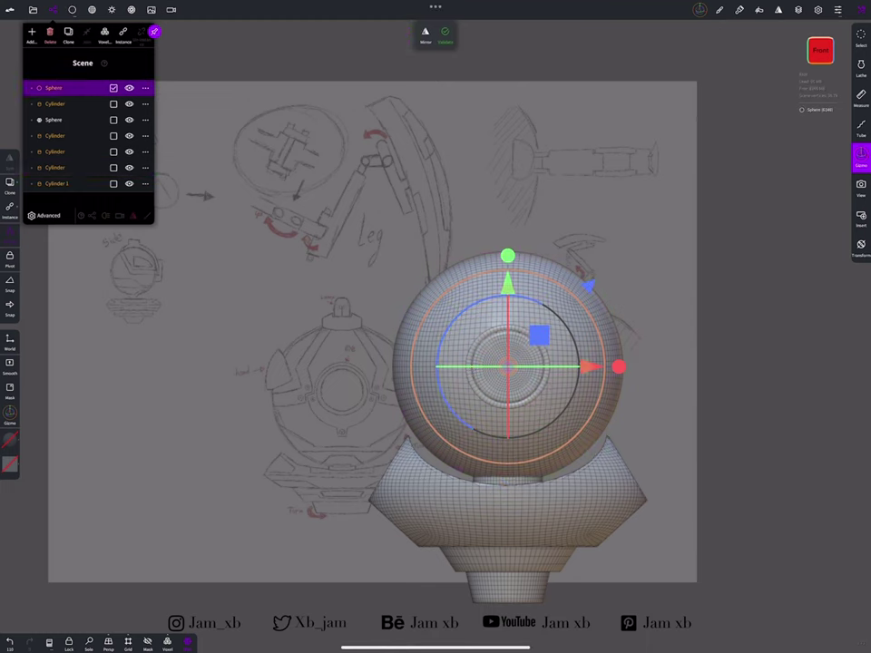
click(9, 642)
click(73, 9)
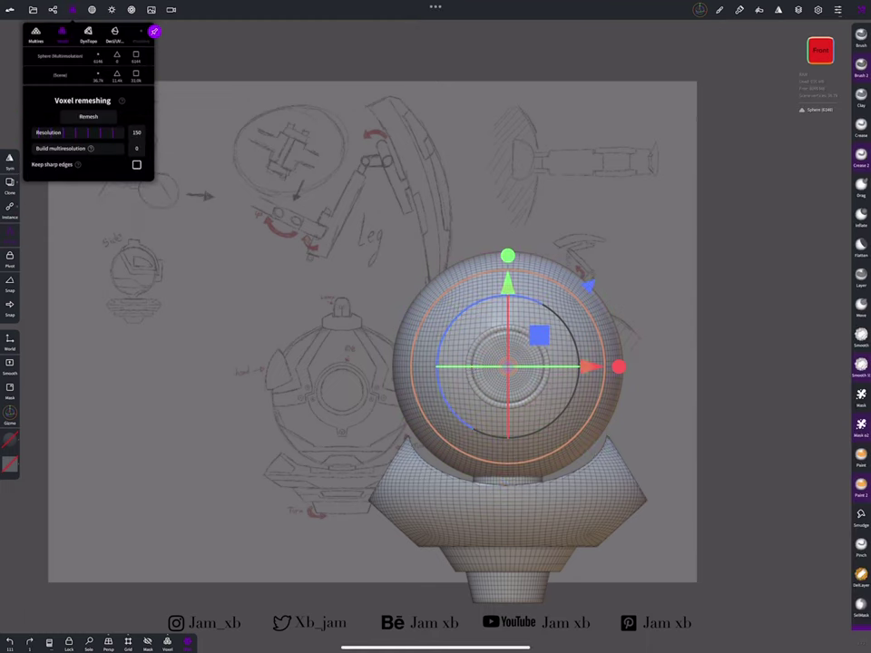
Voxel-remesh the sphere at resolution 150 and lasso-mask a wedge on its right side
click(88, 116)
click(861, 449)
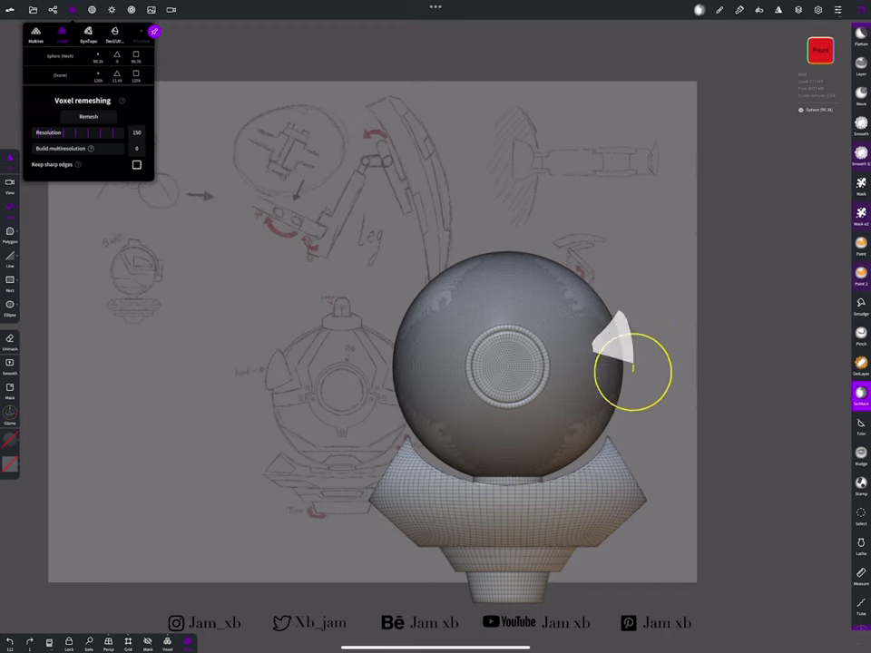
click(821, 50)
click(861, 392)
drag(454, 317, 508, 363)
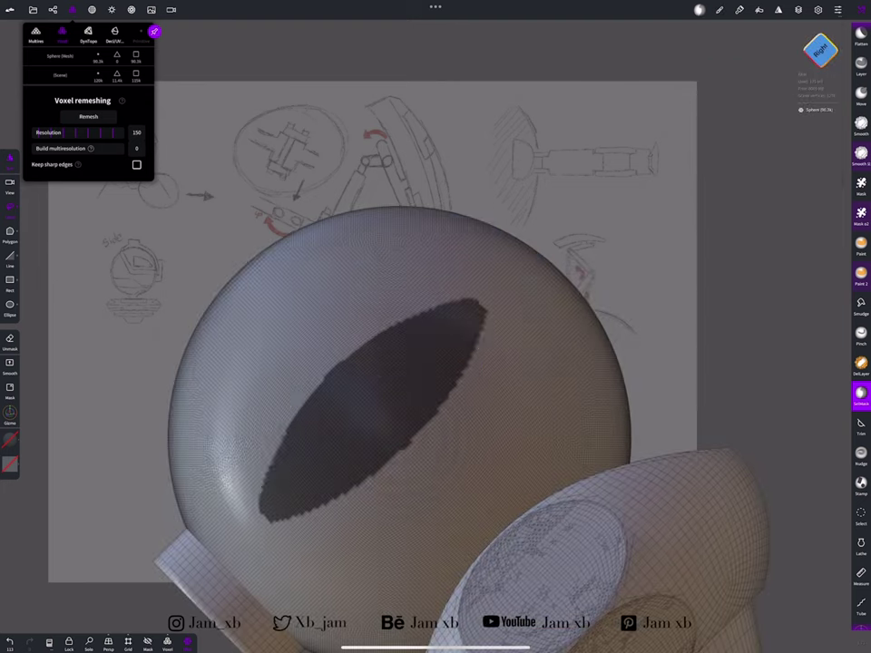
drag(333, 342, 522, 371)
drag(450, 367, 454, 368)
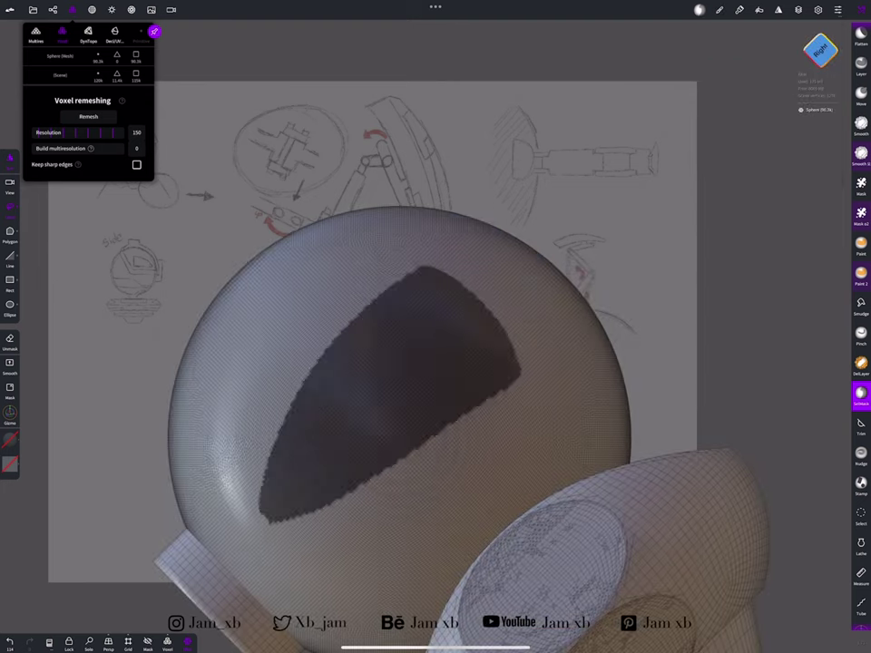
Mask a matching wedge on the sphere's other side and clone it as Sphere 1
drag(726, 363, 545, 317)
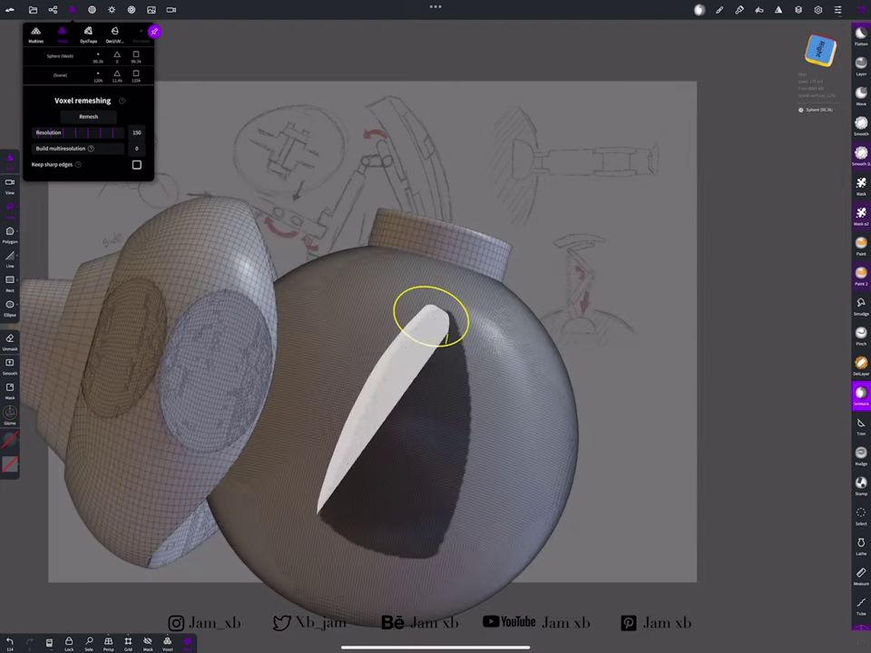
drag(431, 315, 421, 317)
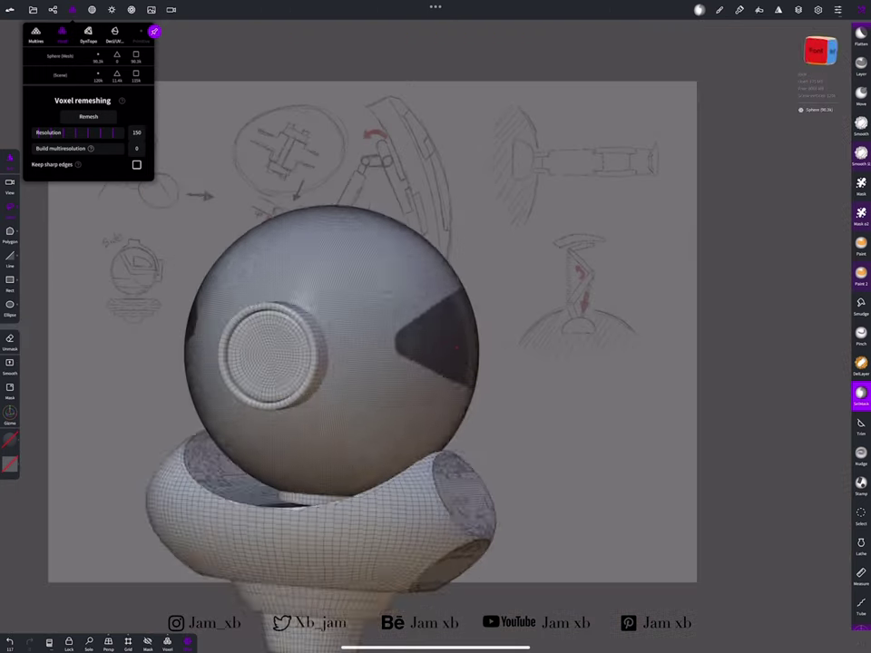
mouse_move(635, 363)
mouse_down()
mouse_move(453, 363)
mouse_move(590, 363)
mouse_up()
click(52, 9)
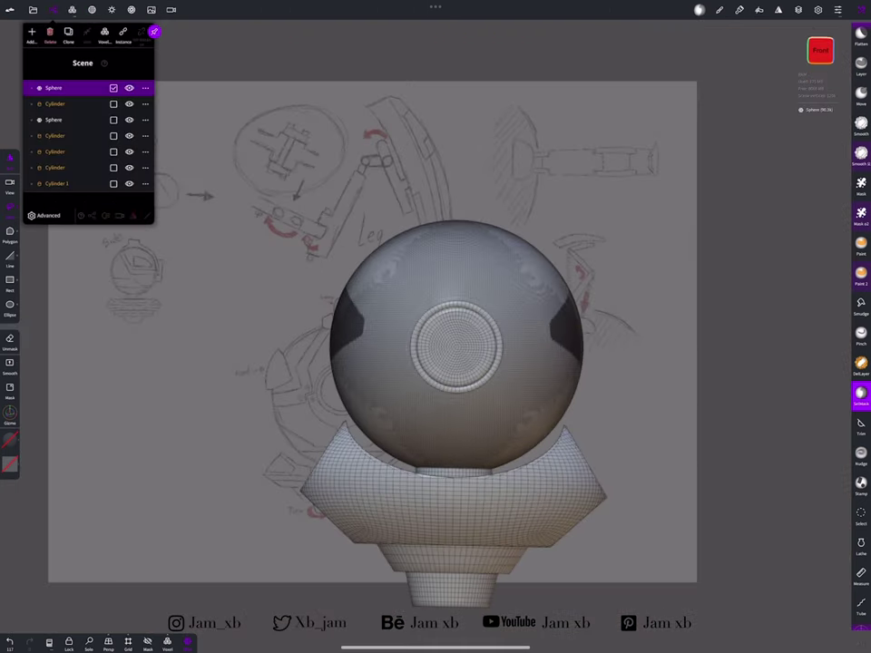
click(68, 33)
Reselect the copied Sphere 1 in the scene list and lock the view orientation
scroll(508, 408, up, 3)
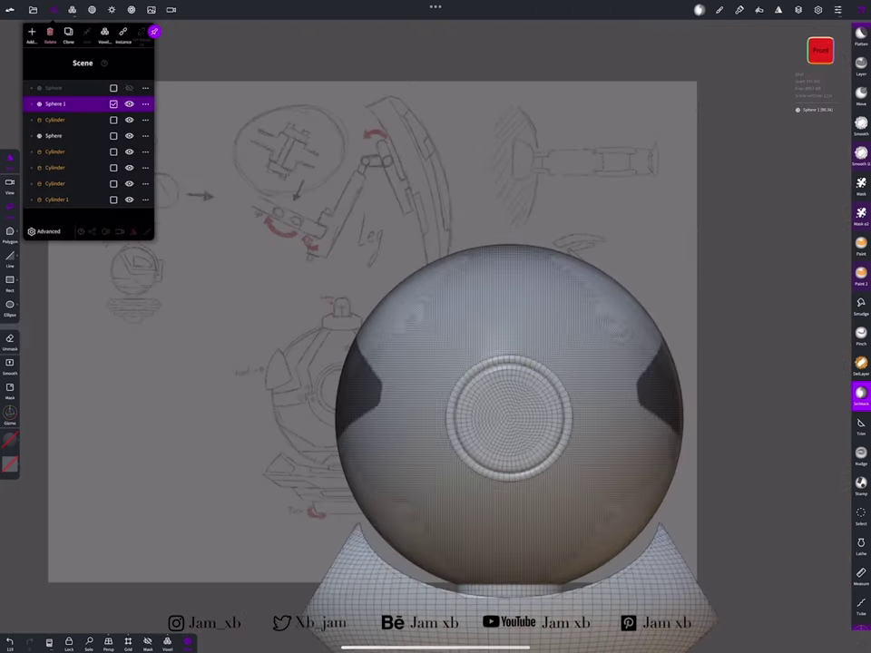
click(820, 50)
click(54, 135)
click(54, 103)
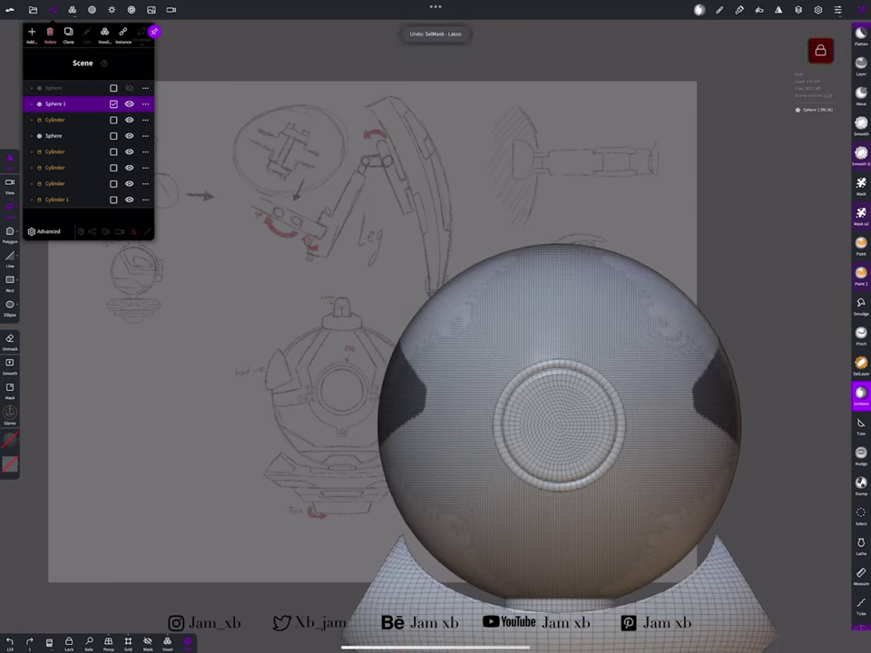
Set the mask closing option and split the masked side areas off as Sphere 2, verifying with undo/redo
click(861, 391)
click(753, 246)
click(861, 392)
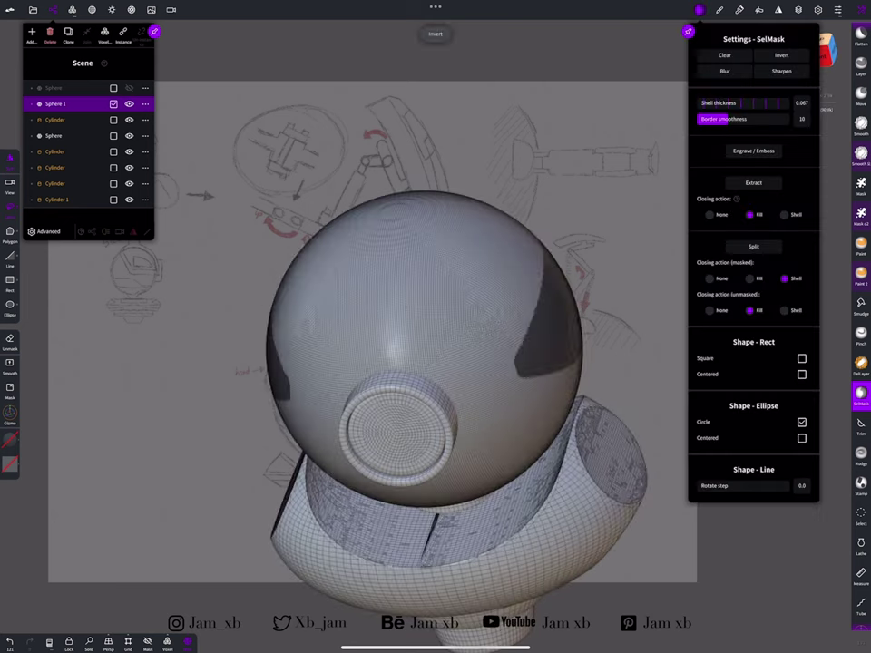
drag(363, 363, 453, 381)
key(ctrl+z)
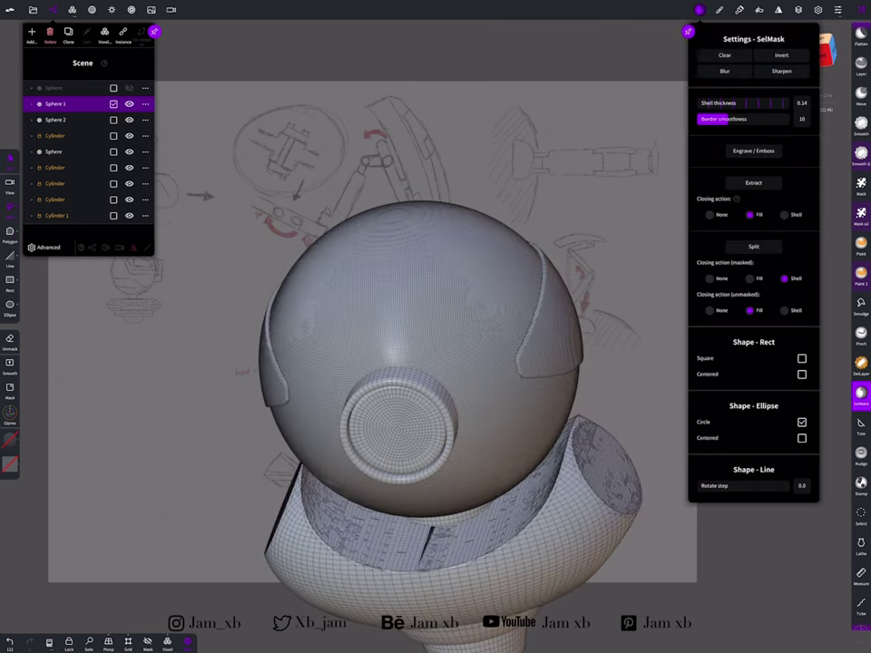
key(ctrl+shift+z)
drag(363, 408, 472, 381)
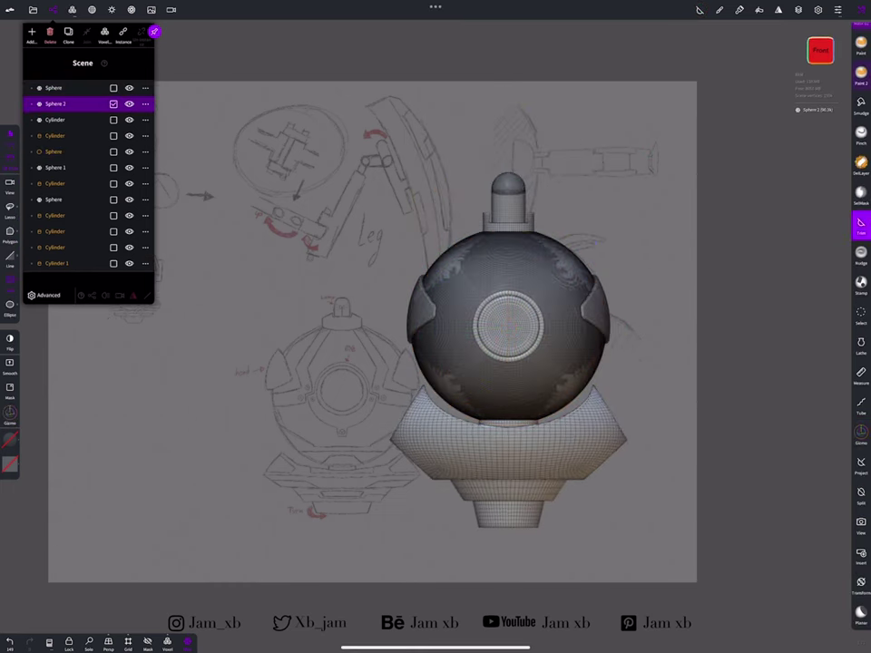
Hide the top Sphere and undo Cylinder 2's last move, recentring on the sphere
click(128, 88)
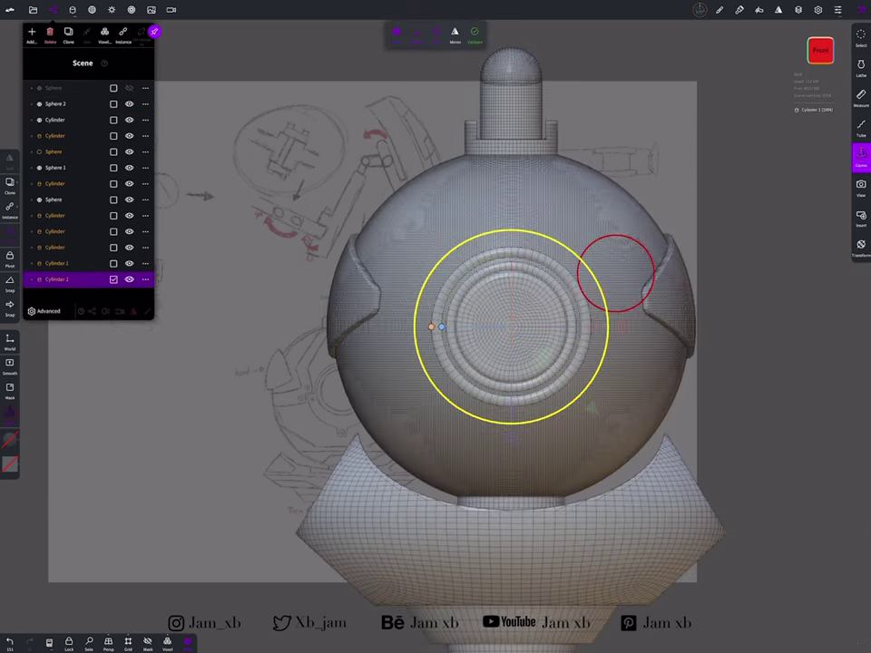
key(ctrl+z)
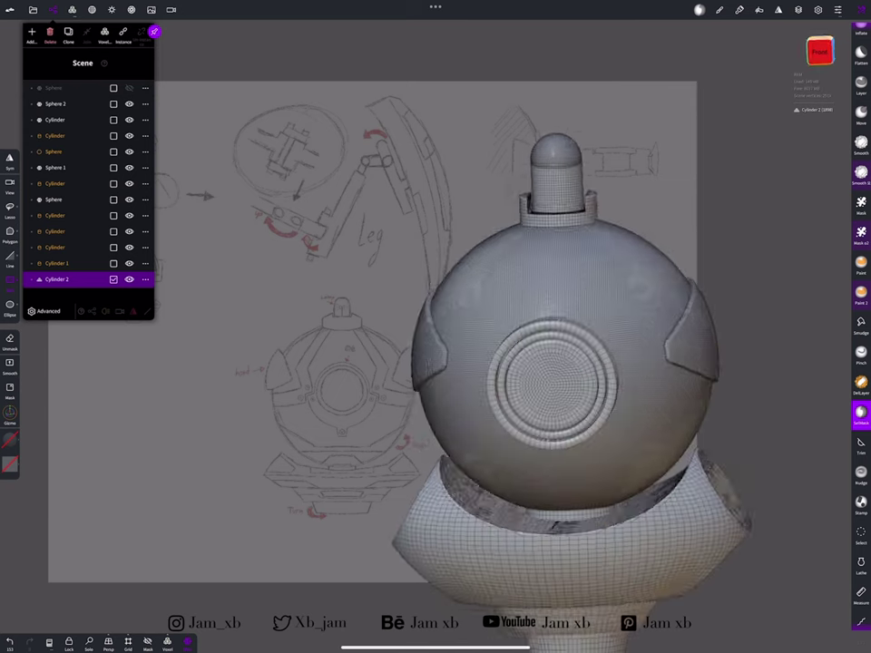
mouse_move(379, 289)
mouse_down()
mouse_move(569, 301)
mouse_move(693, 382)
mouse_up()
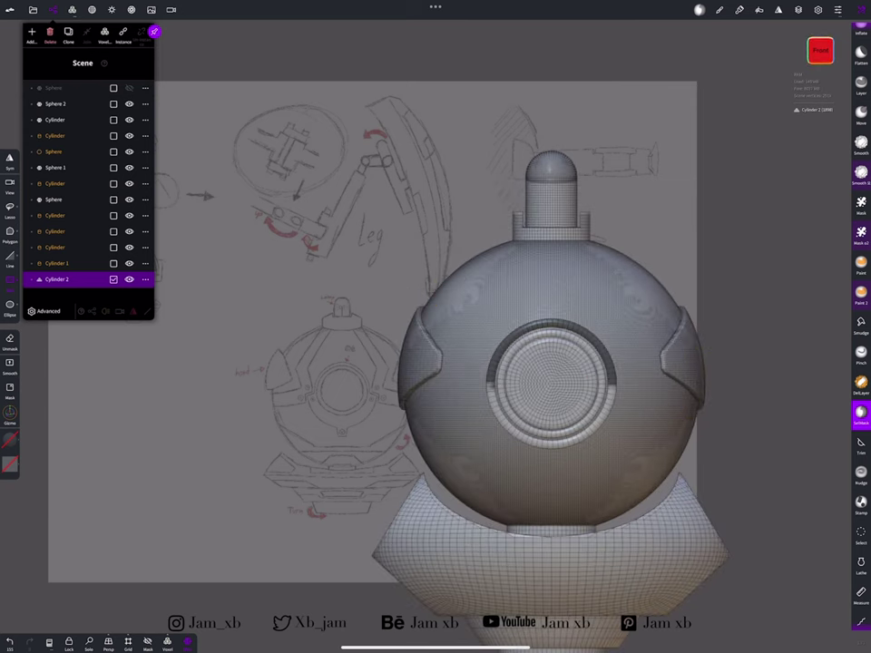
drag(860, 413, 860, 204)
click(860, 445)
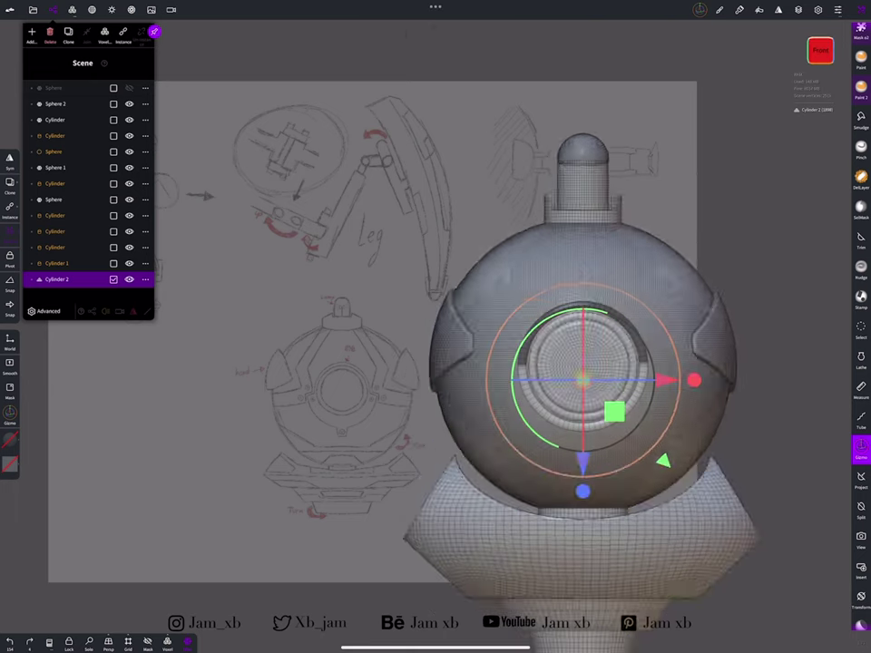
Mask the ring's upper part, inspect it from the side, and clone it as Cylinder 3
click(860, 215)
drag(453, 247, 721, 362)
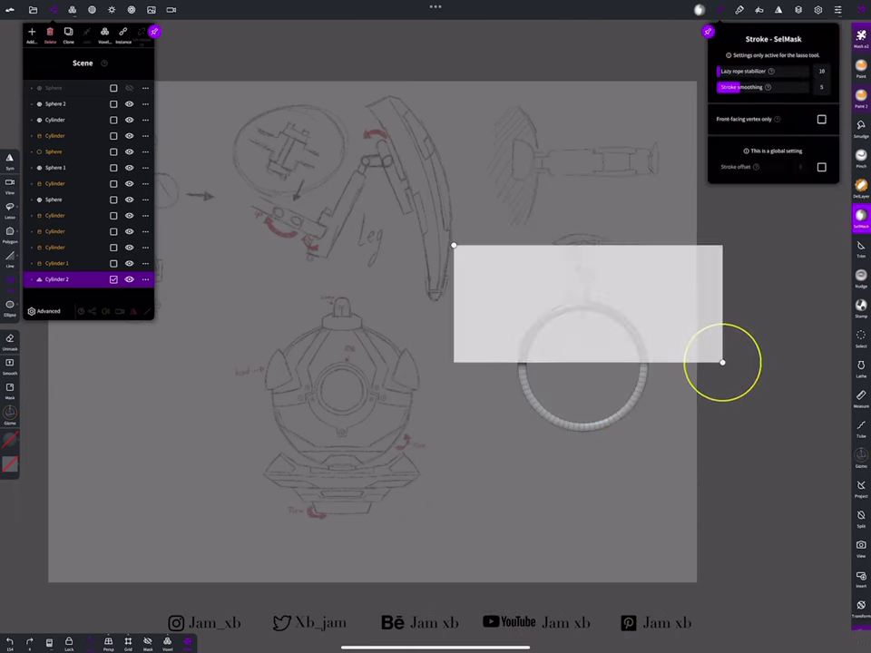
click(88, 642)
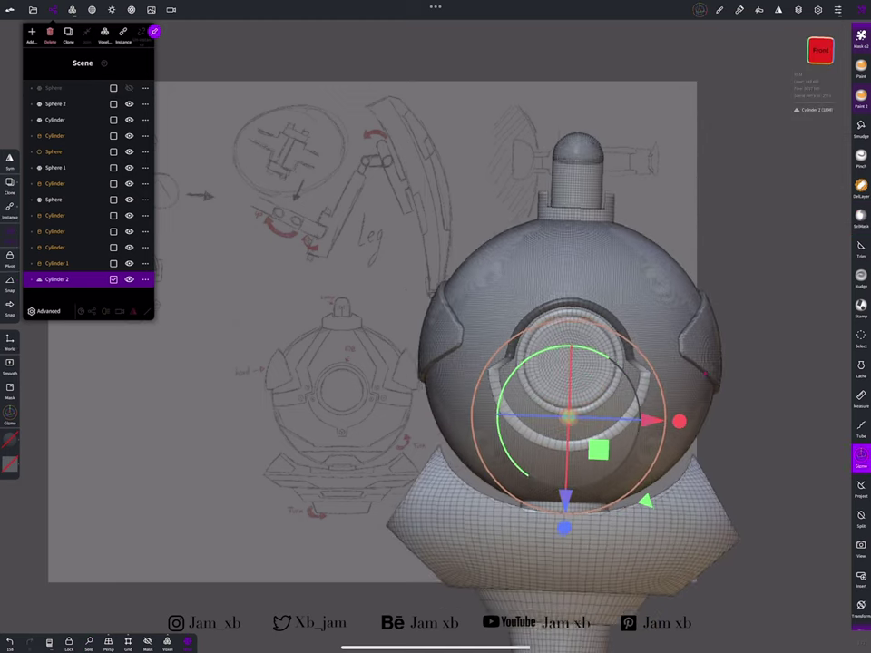
drag(363, 362, 581, 363)
drag(525, 385, 602, 385)
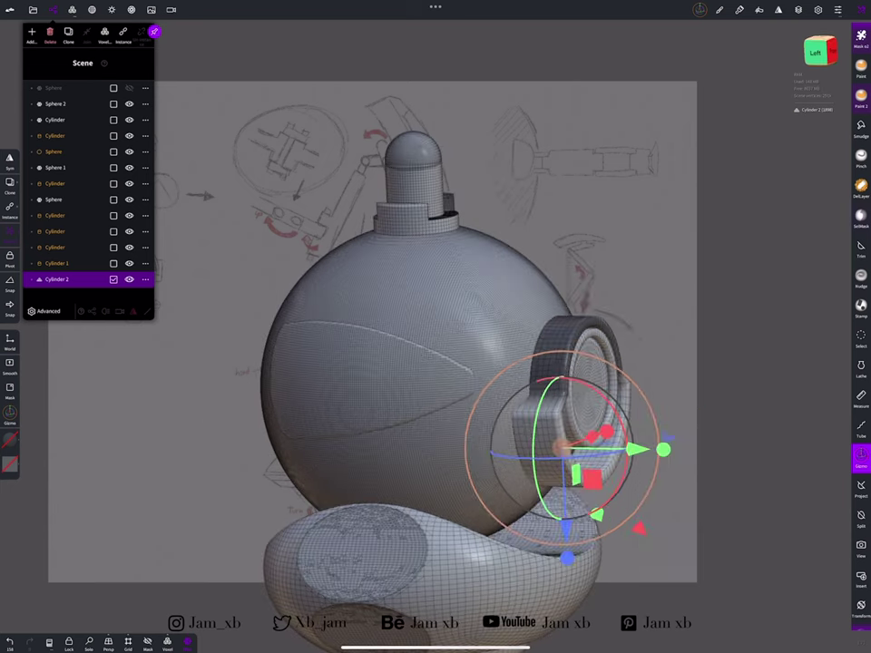
click(699, 10)
drag(409, 408, 617, 408)
drag(454, 408, 490, 408)
click(68, 32)
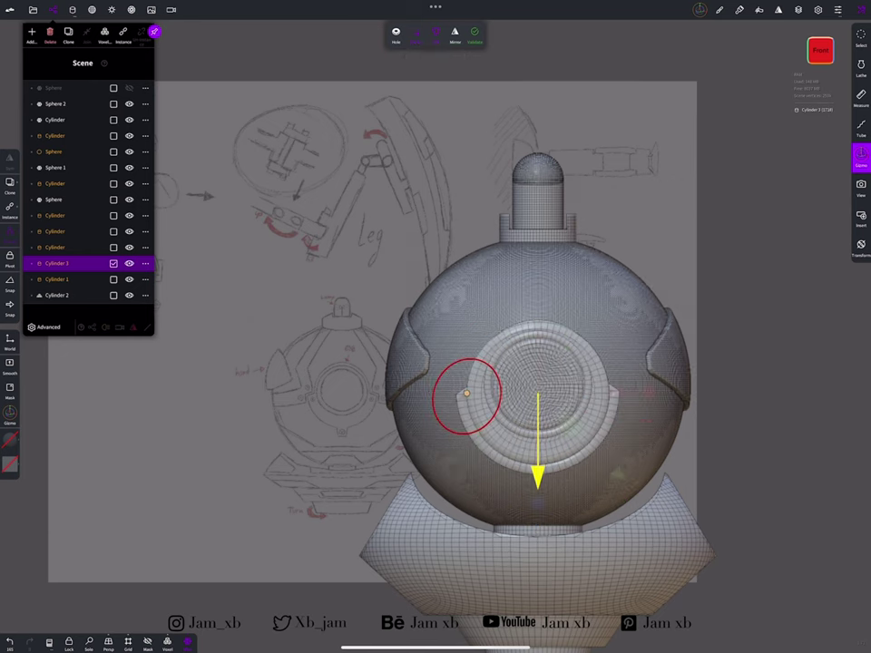
Validate Cylinder 3 and trim part of the ring with a rectangle cut, then return to front view
click(474, 33)
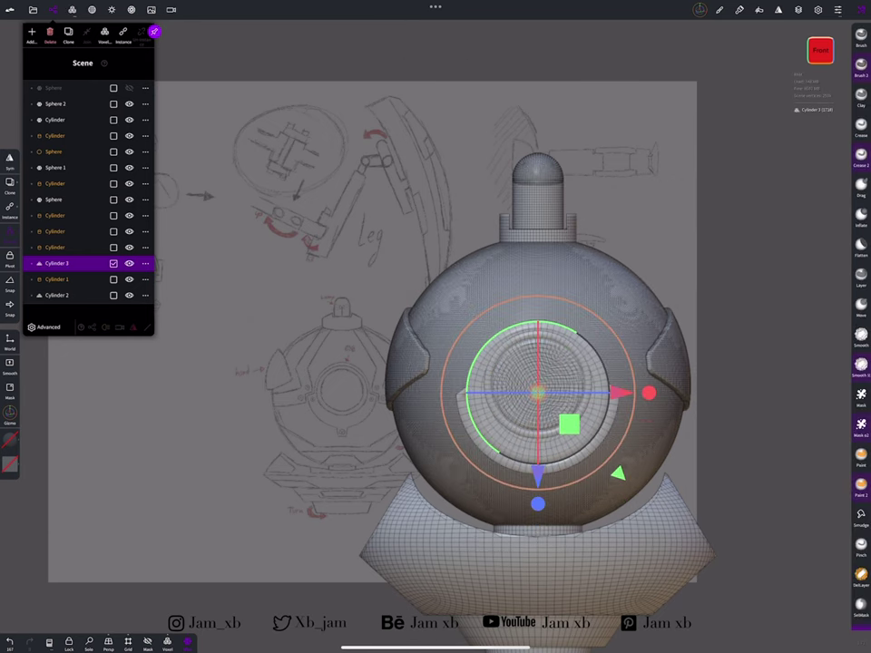
click(861, 451)
drag(350, 237, 751, 391)
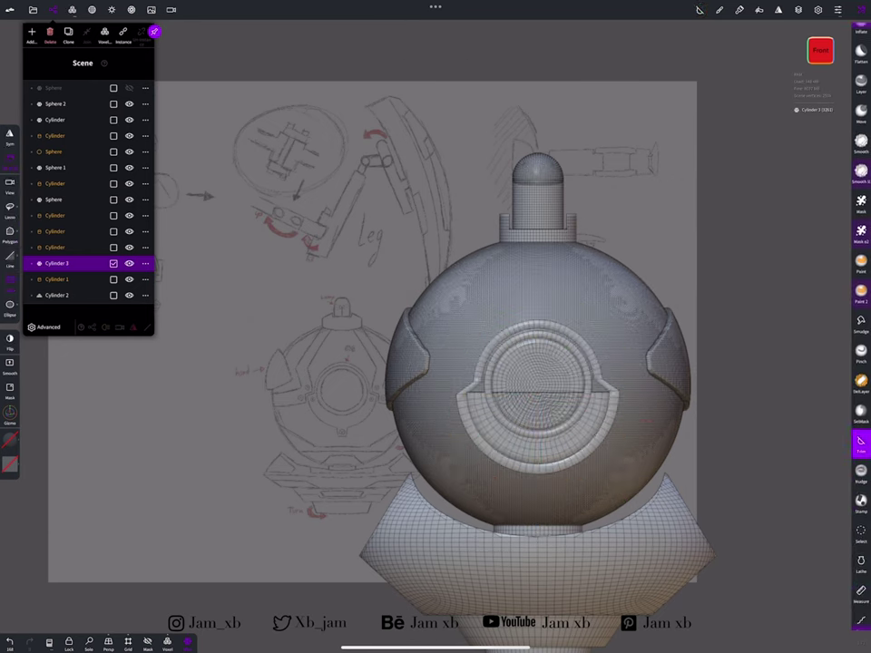
key(ctrl+z)
mouse_move(438, 281)
mouse_down()
mouse_move(683, 361)
mouse_move(640, 363)
mouse_up()
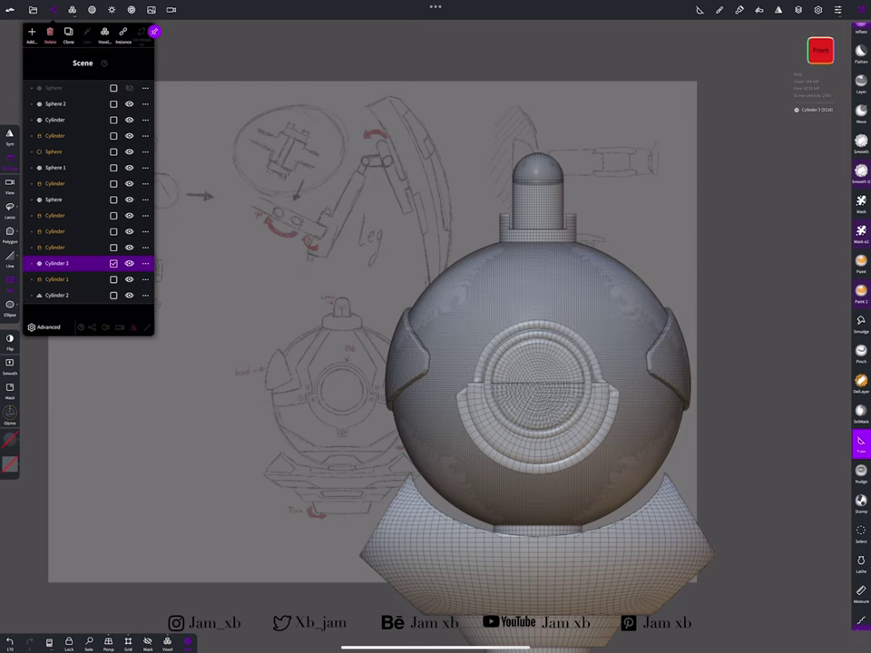
drag(273, 453, 544, 436)
drag(861, 589, 861, 440)
click(861, 499)
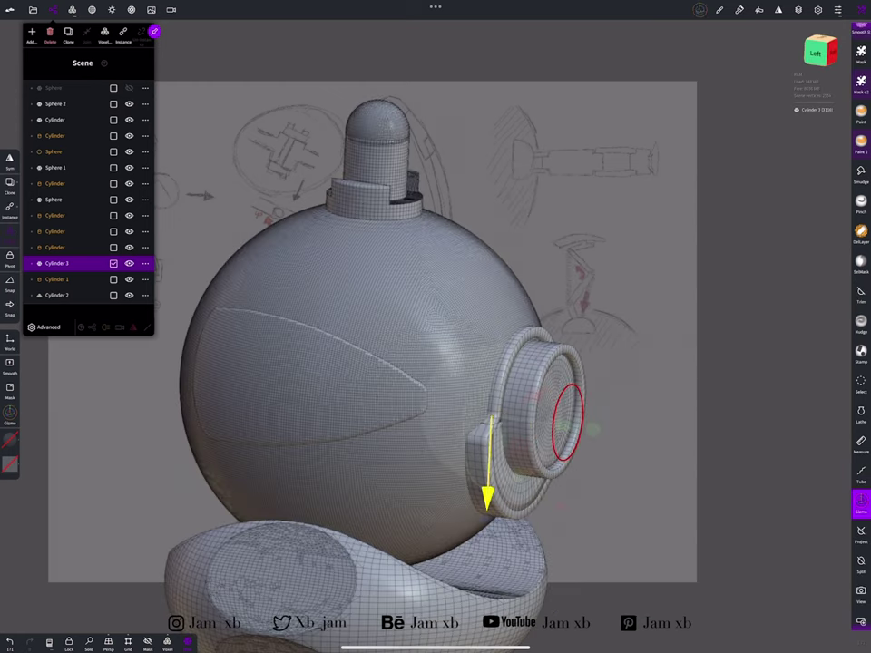
click(833, 52)
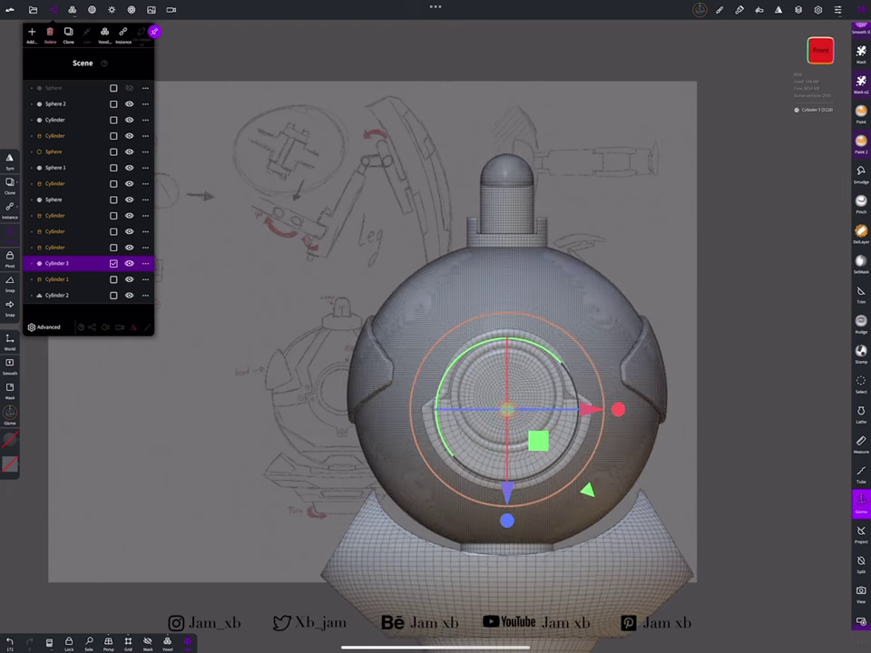
Try circular and freehand trims over the centre disc, undoing both
click(861, 291)
scroll(508, 409, up, 5)
drag(350, 288, 580, 444)
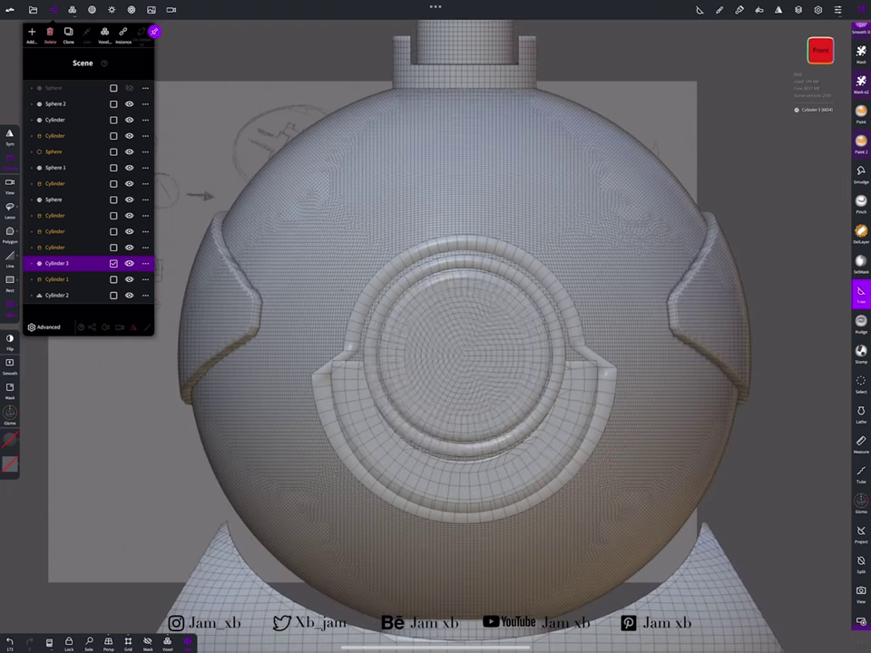
drag(342, 292, 577, 437)
drag(349, 310, 586, 432)
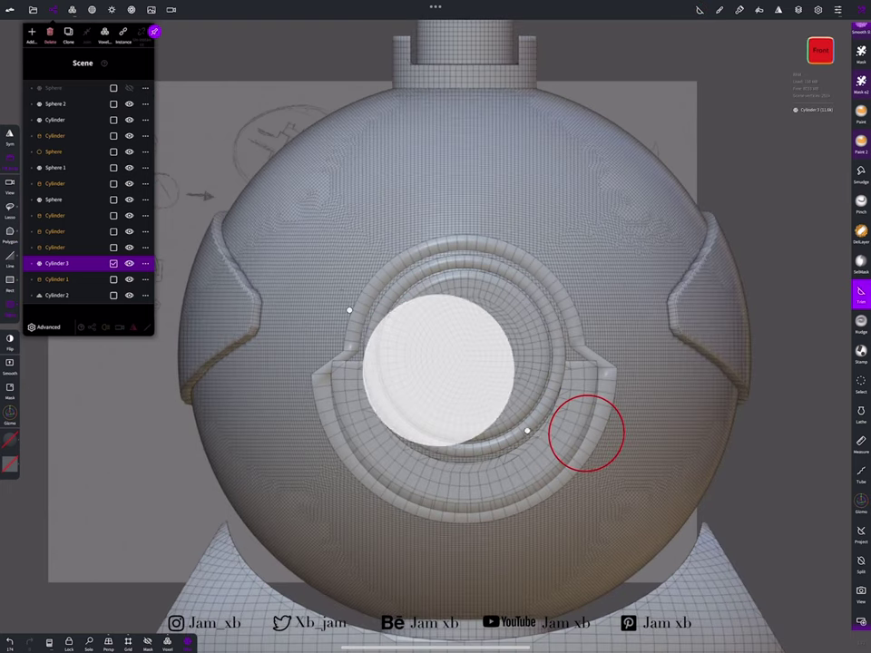
drag(716, 331, 678, 310)
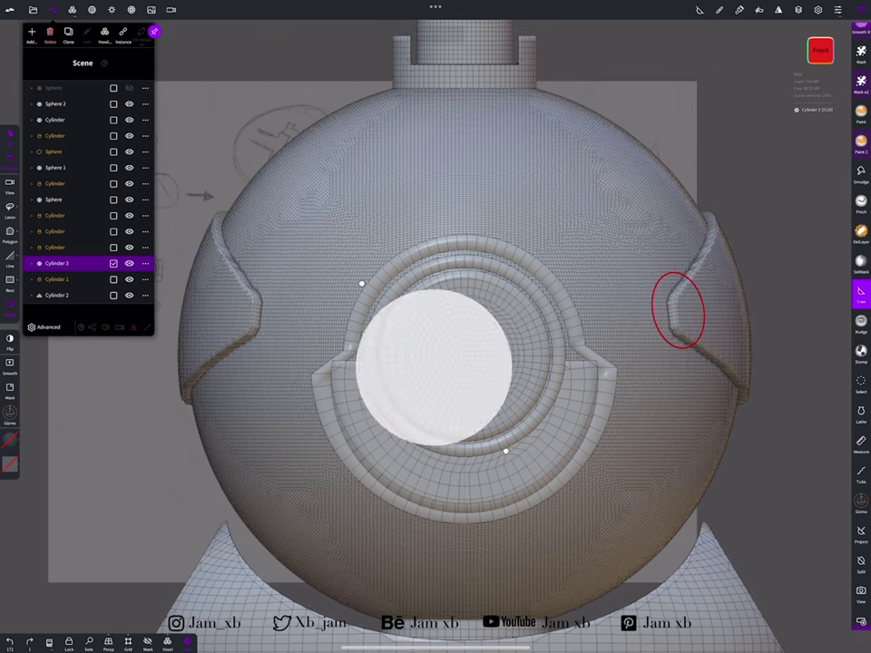
key(ctrl+z)
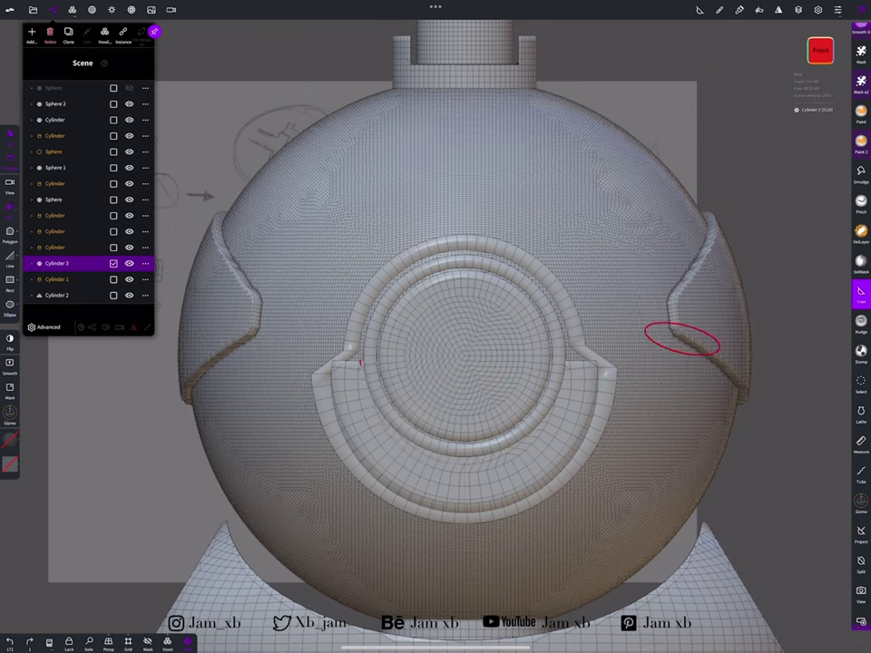
drag(358, 327, 476, 423)
key(ctrl+z)
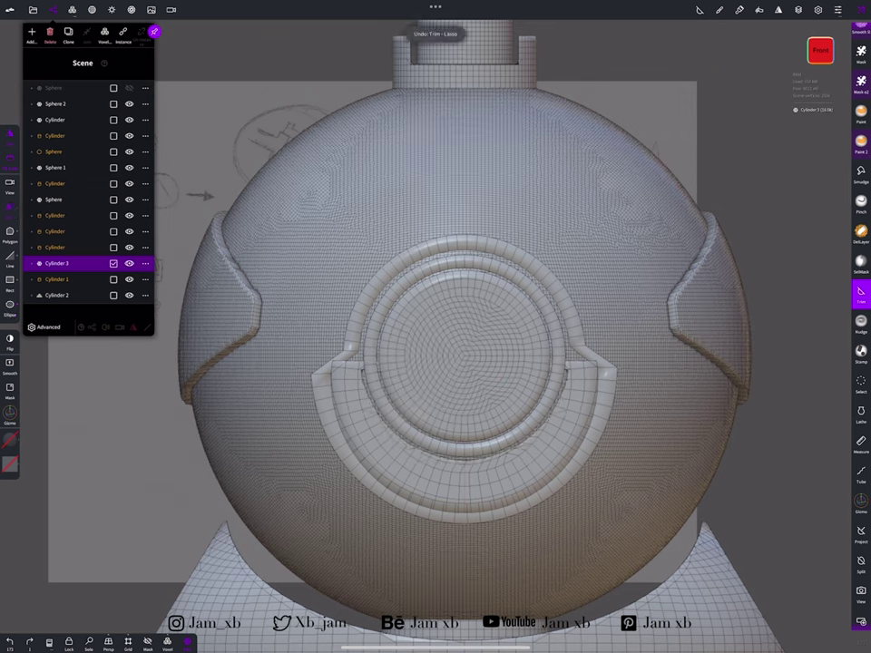
Start a diagonal trim across the isolated ring from a close front view
mouse_move(520, 235)
mouse_down()
mouse_move(398, 330)
mouse_move(545, 344)
mouse_move(436, 326)
mouse_up()
drag(550, 307, 302, 349)
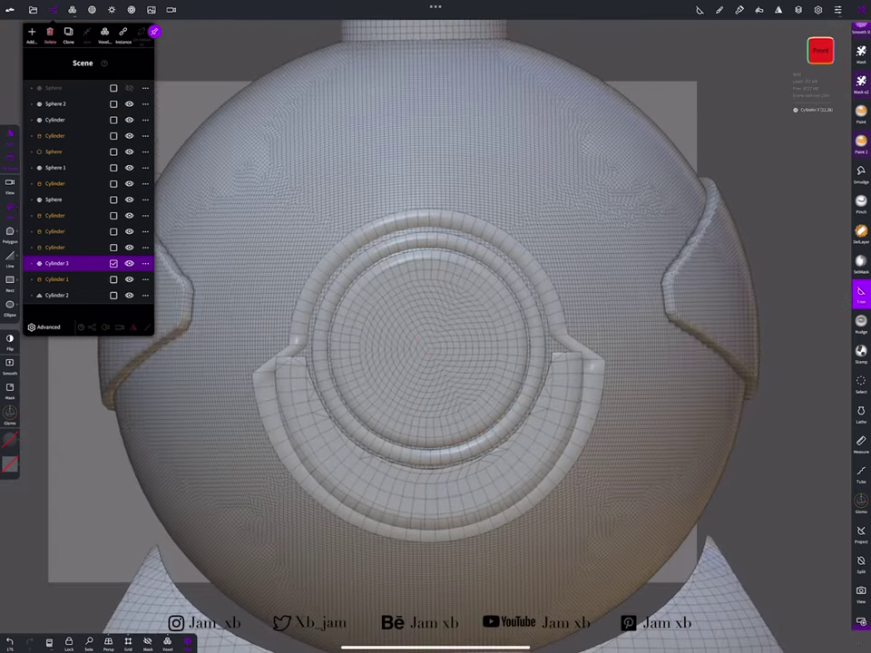
mouse_move(545, 363)
mouse_down()
mouse_move(409, 363)
mouse_move(499, 345)
mouse_move(363, 363)
mouse_up()
Unhide the ball and return to a straight front view of the disc
click(861, 498)
click(459, 390)
click(827, 52)
click(820, 50)
Pull the front ring's arc ends with the symmetric Drag brush to hug the disc
click(861, 184)
scroll(436, 363, up, 5)
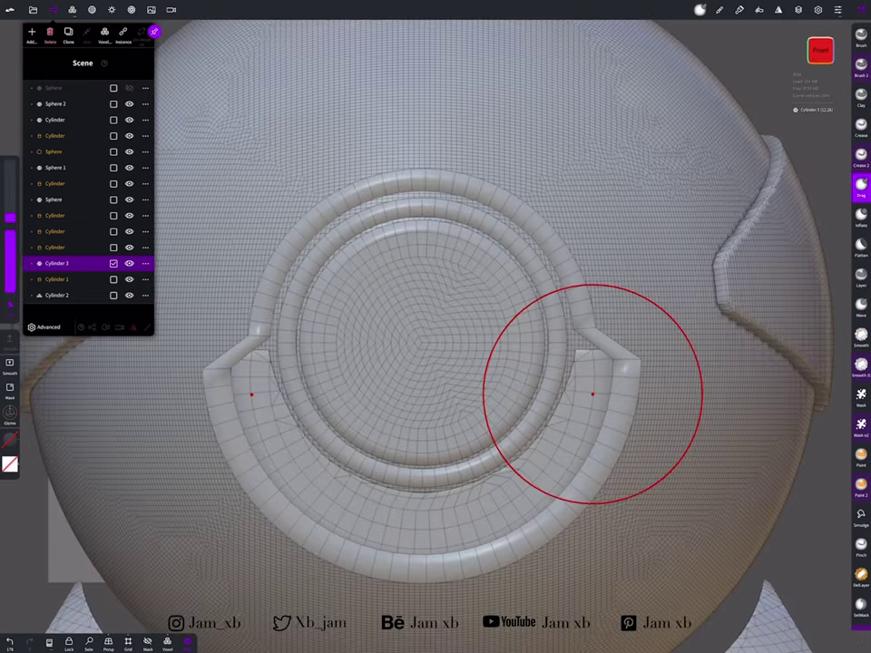
mouse_move(592, 394)
mouse_down()
mouse_move(583, 332)
mouse_move(568, 396)
mouse_up()
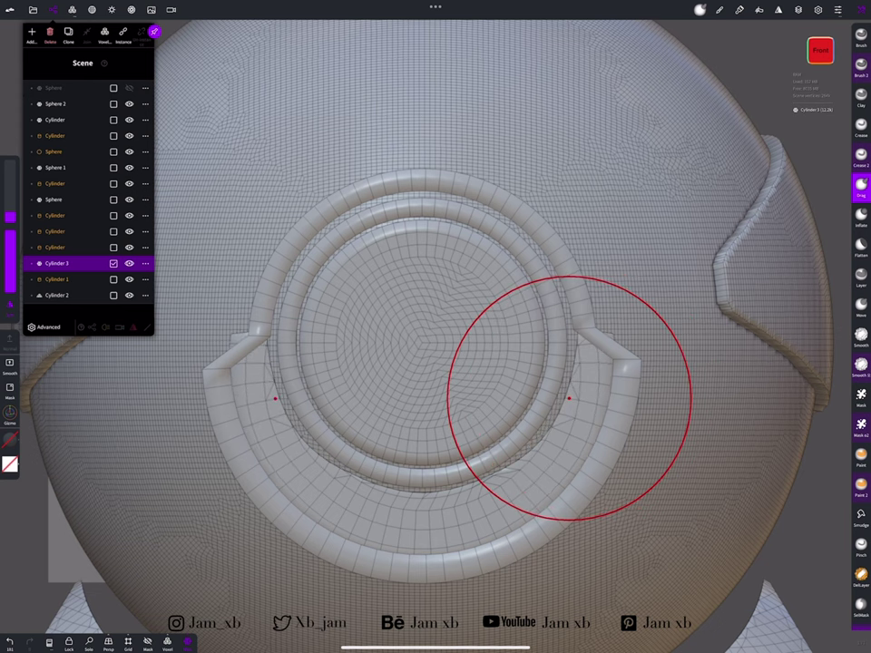
drag(582, 332, 522, 469)
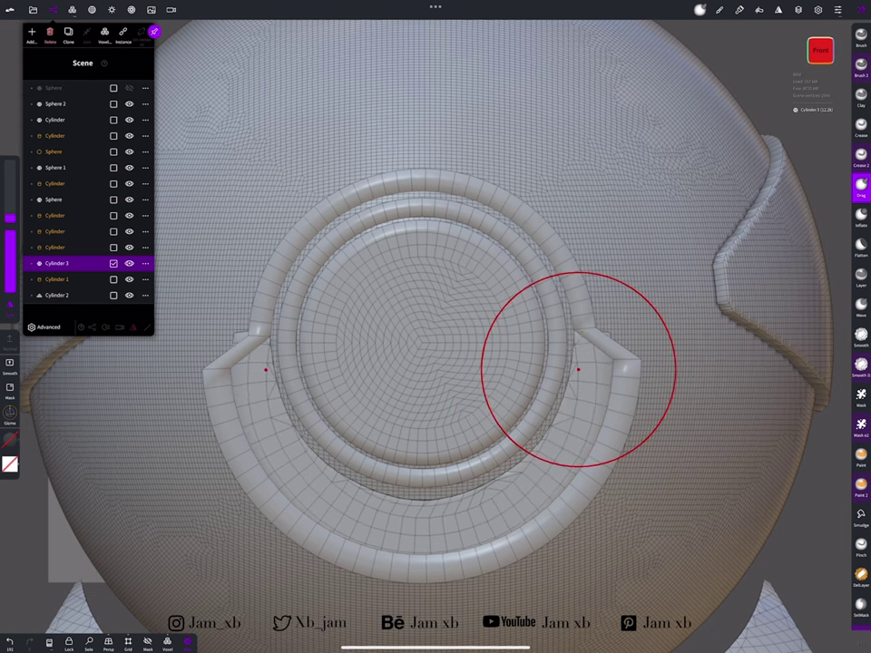
Switch to the trim tool, orbit out to a three-quarter view and select the front ring
drag(861, 544, 861, 463)
click(861, 551)
drag(381, 326, 544, 372)
click(447, 474)
Solo Cylinder 3 and Cylinder 2, select both and Join them into one ring
click(413, 412)
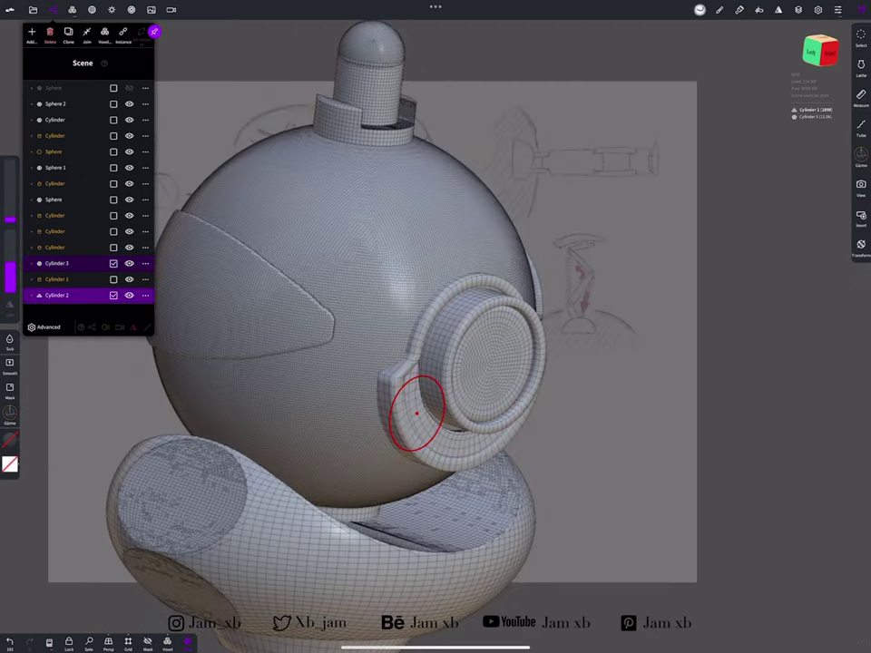
click(89, 642)
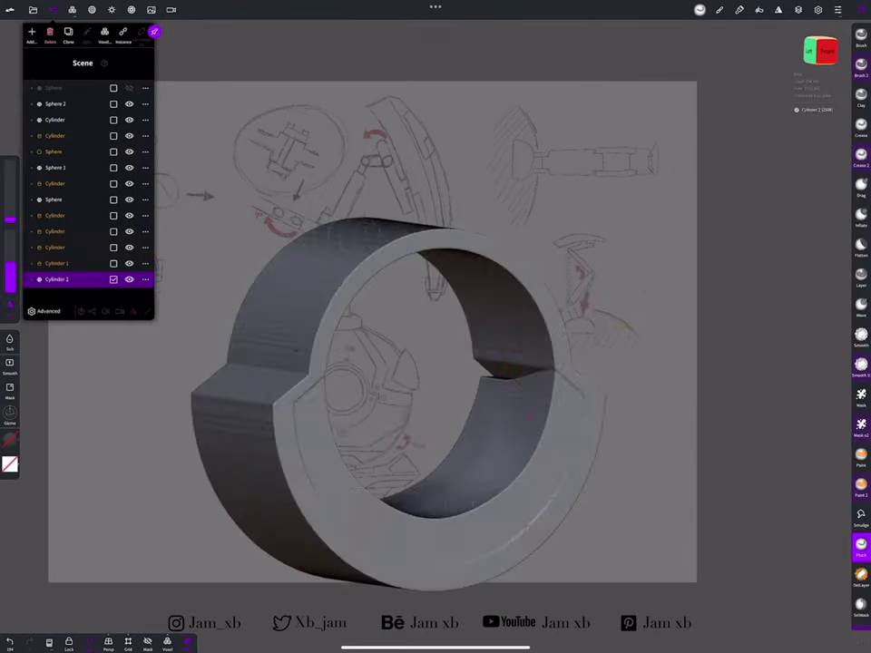
scroll(436, 363, up, 5)
drag(462, 435, 417, 369)
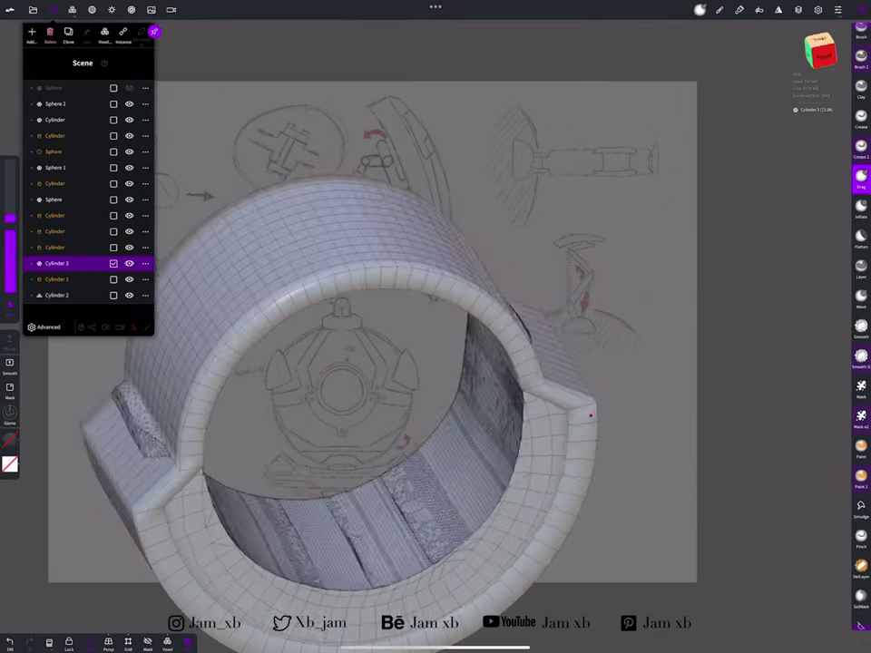
click(820, 50)
drag(635, 408, 508, 363)
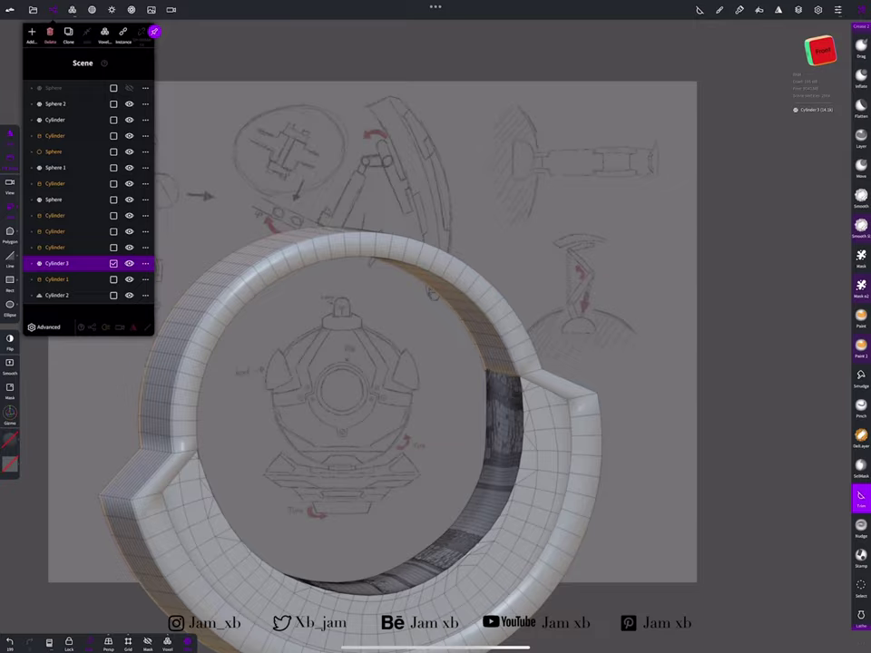
click(57, 295)
click(86, 34)
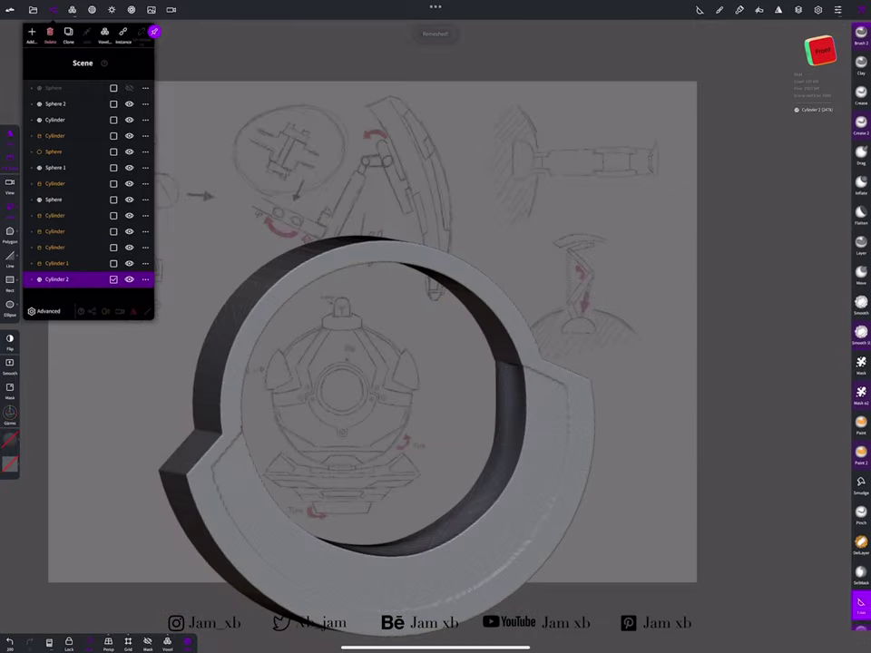
Bring back the full helmet in front view and add a new Box
drag(508, 409, 590, 376)
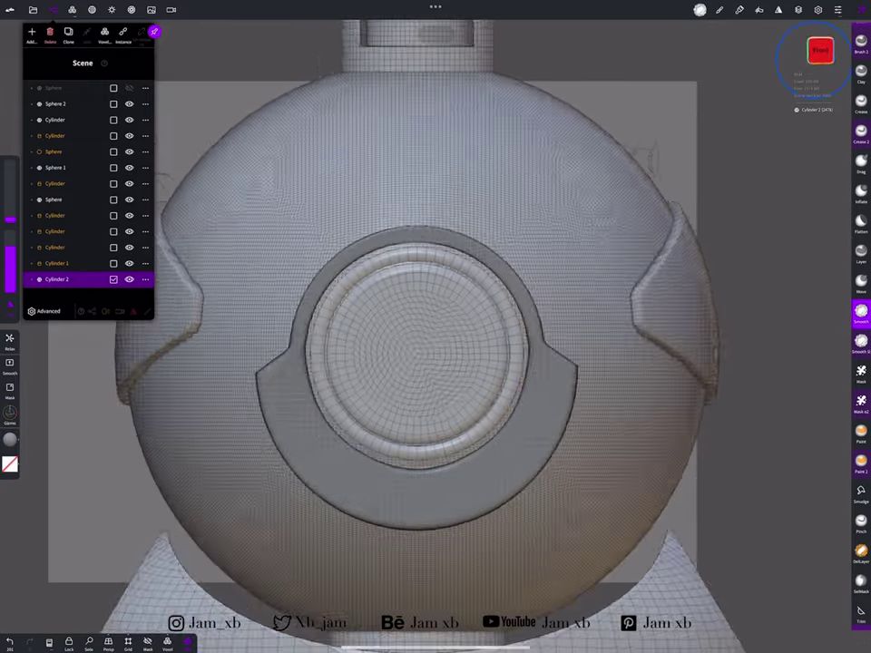
mouse_move(544, 343)
mouse_down()
mouse_move(506, 391)
mouse_move(545, 390)
mouse_up()
click(819, 52)
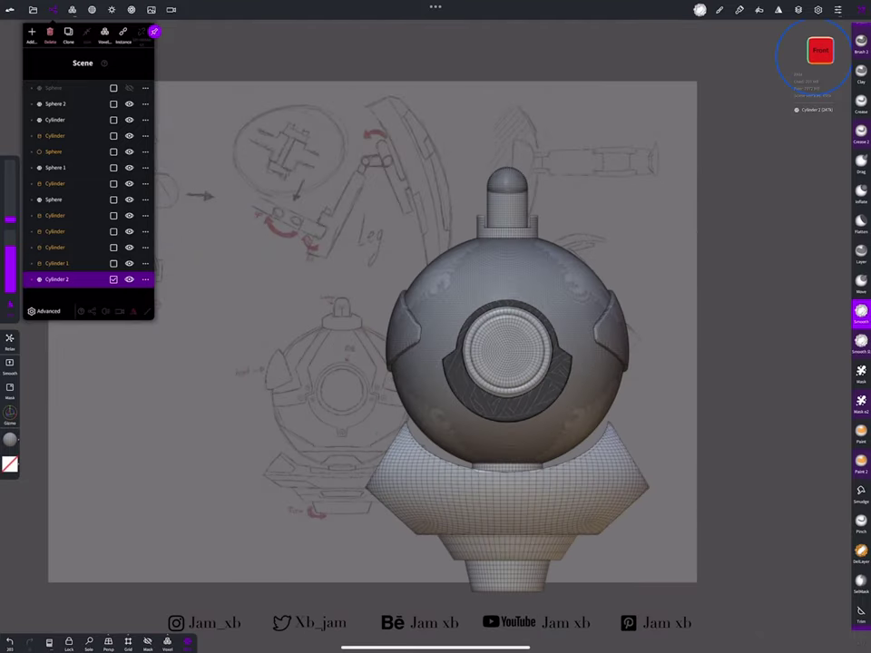
scroll(550, 486, up, 3)
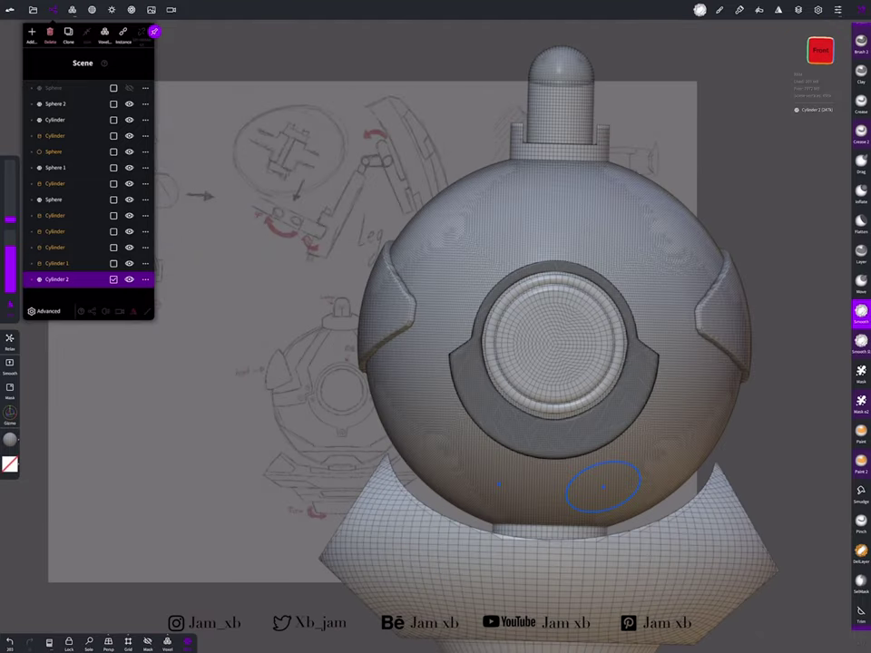
click(31, 31)
click(38, 73)
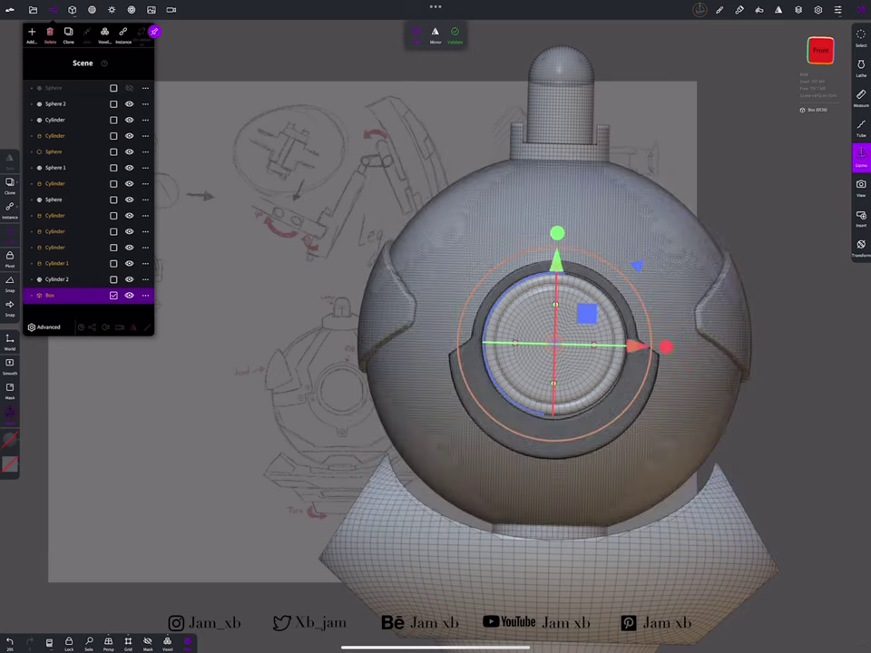
Move the Box under the bottom edge of the front ring
drag(635, 453, 545, 408)
click(819, 52)
scroll(511, 430, up, 5)
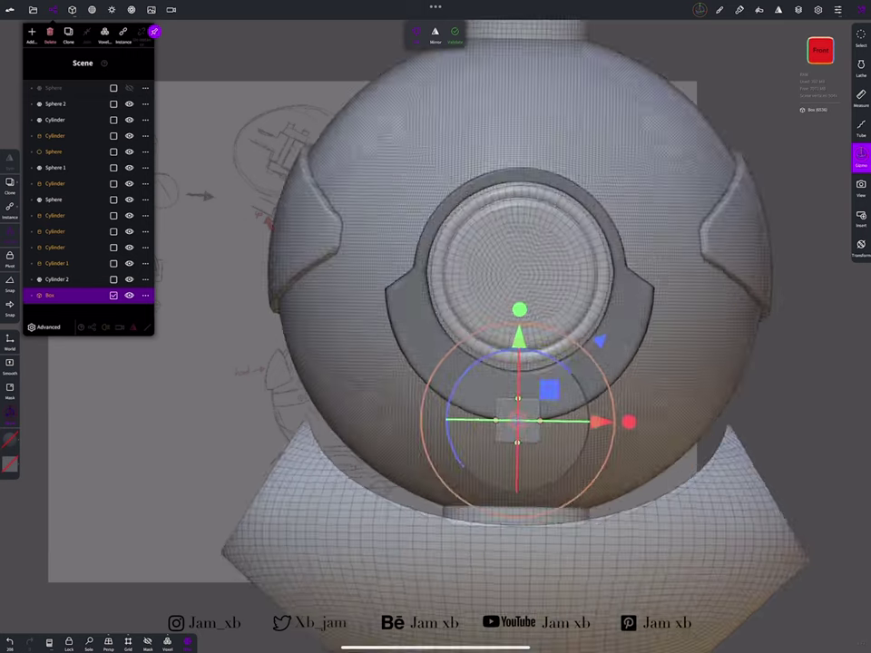
mouse_move(515, 476)
mouse_down()
mouse_move(593, 486)
mouse_move(600, 435)
mouse_up()
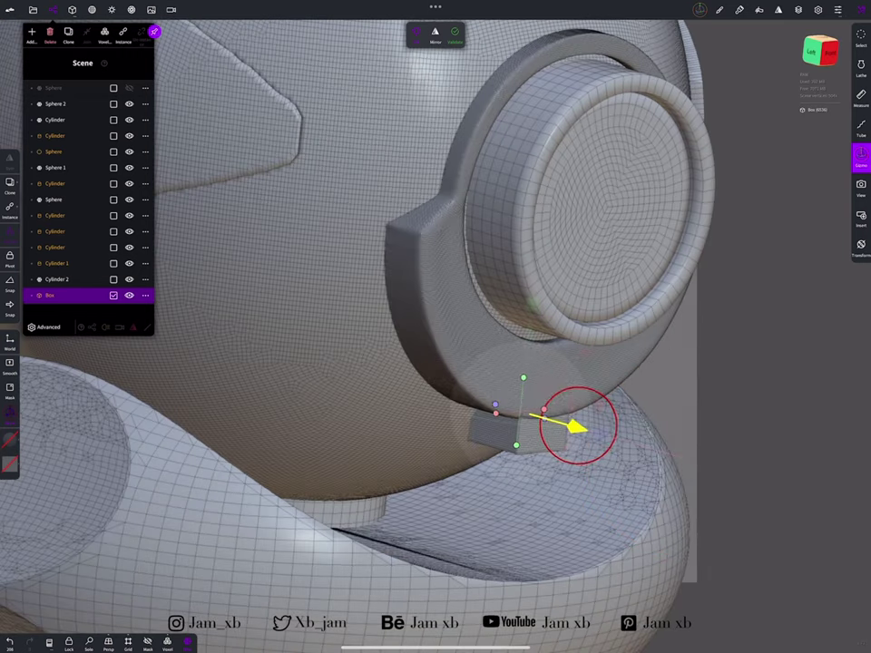
click(811, 51)
scroll(644, 427, down, 5)
Select only Cylinder 2 and the Box, isolate them and Join them
drag(443, 379, 413, 444)
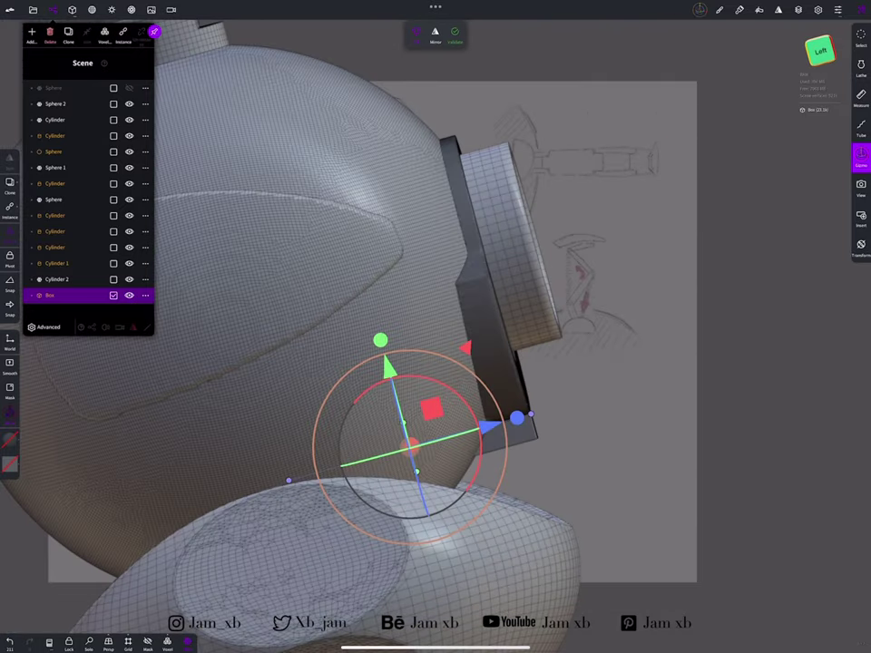
click(521, 459)
click(563, 418)
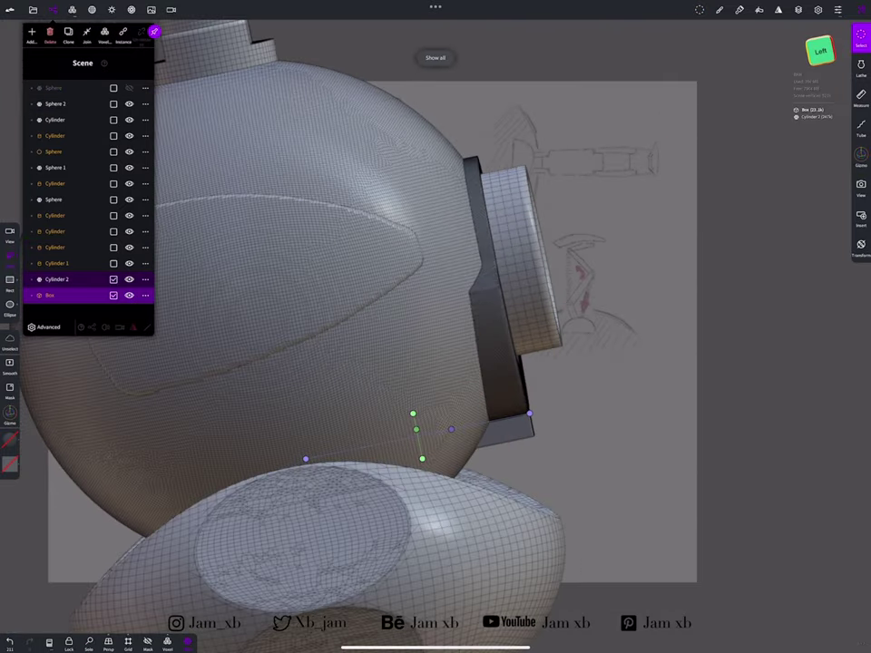
click(435, 57)
drag(635, 472, 563, 426)
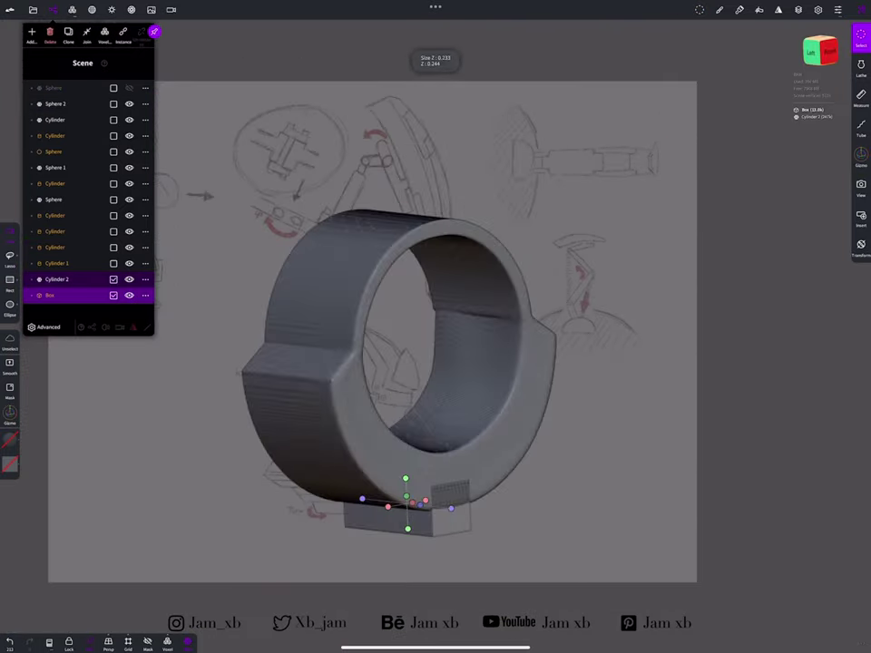
click(444, 557)
Smooth the merged ring's inner surface at adjusted brush intensity
drag(10, 272, 10, 263)
drag(436, 290, 517, 431)
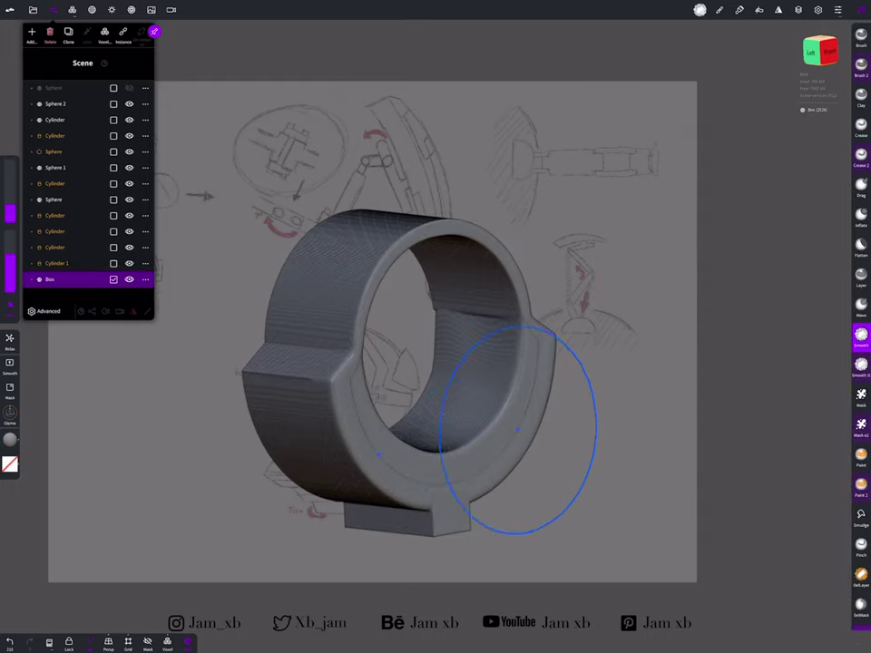
drag(533, 355, 404, 349)
Return to a frontal robot view, switch to the trim tool and select Sphere 2
mouse_move(463, 464)
mouse_down()
mouse_move(545, 435)
mouse_move(603, 330)
mouse_up()
click(54, 199)
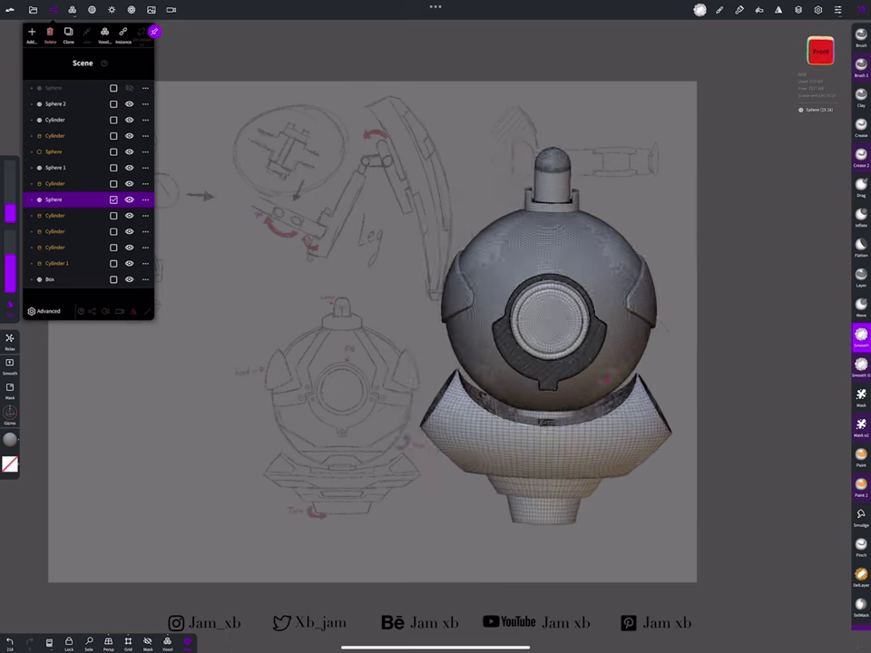
drag(585, 481, 816, 78)
drag(861, 545, 861, 390)
click(861, 478)
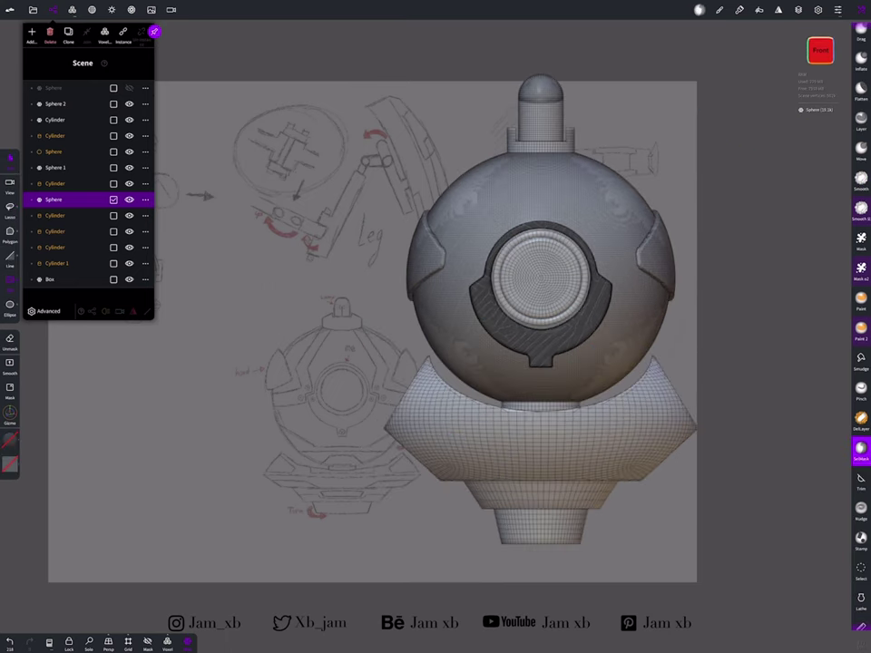
scroll(544, 318, up, 3)
click(54, 103)
scroll(554, 381, up, 2)
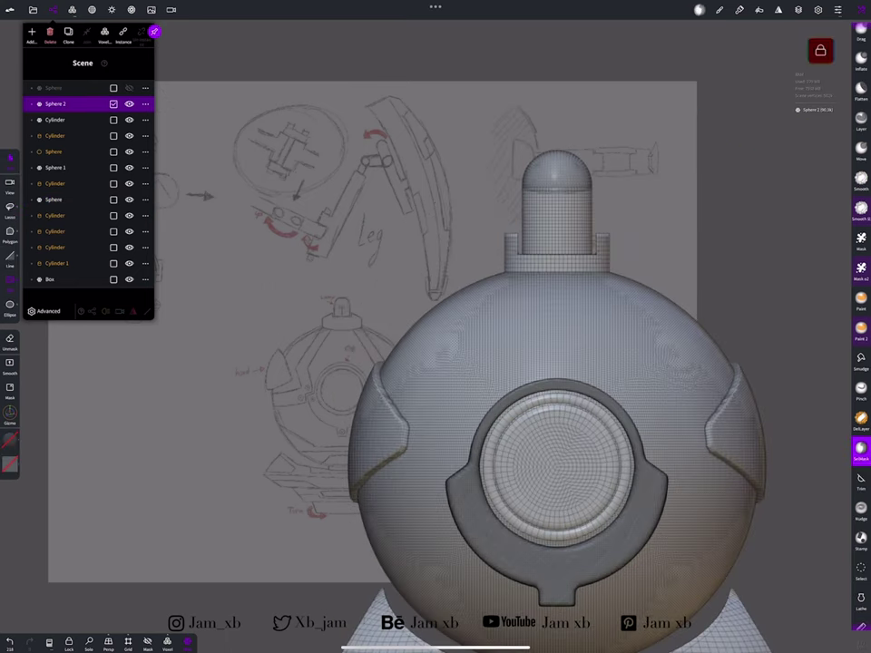
Replace the rectangle mask with a mirrored spline mask on the head's front
key(ctrl+z)
click(10, 232)
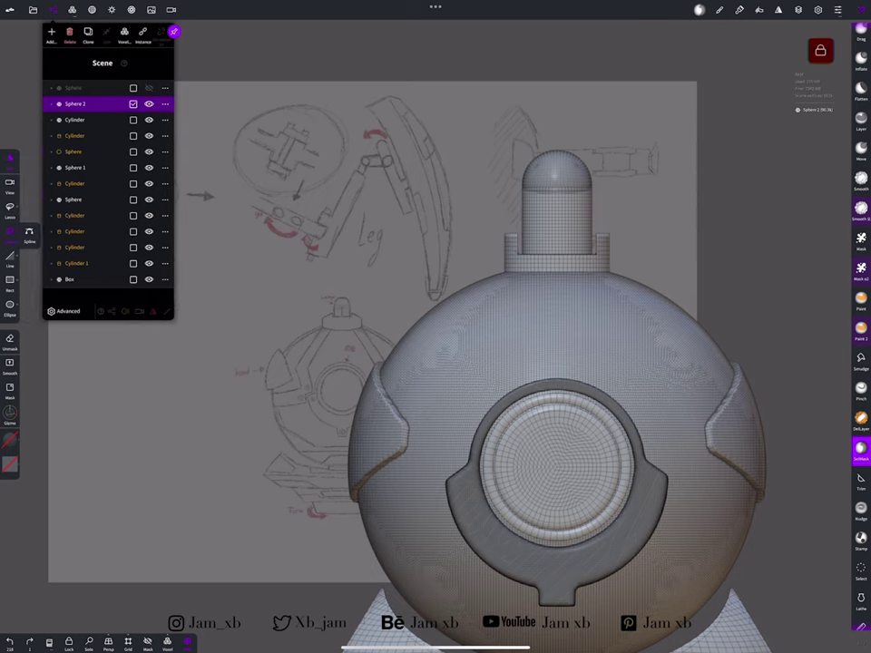
click(447, 417)
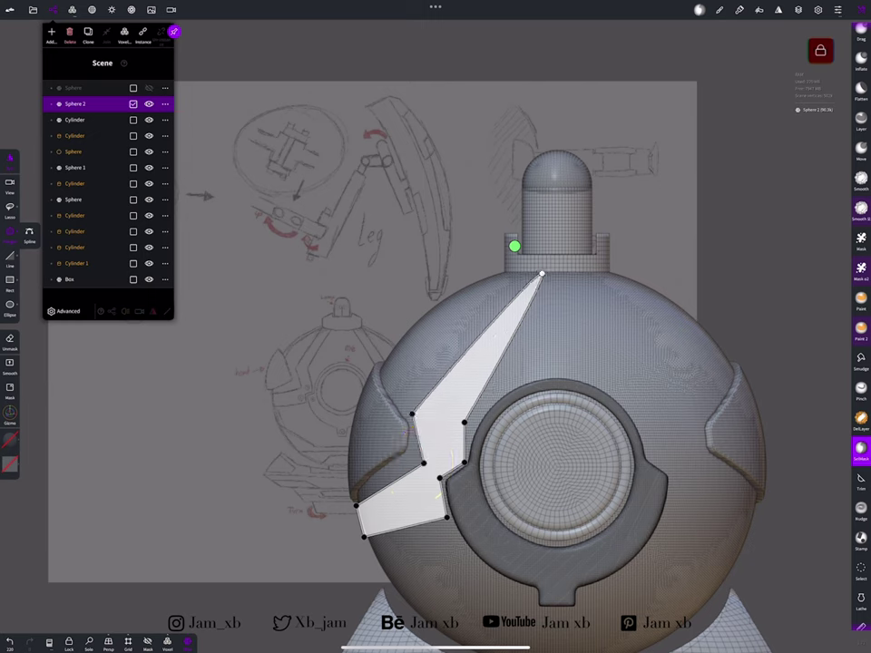
click(541, 274)
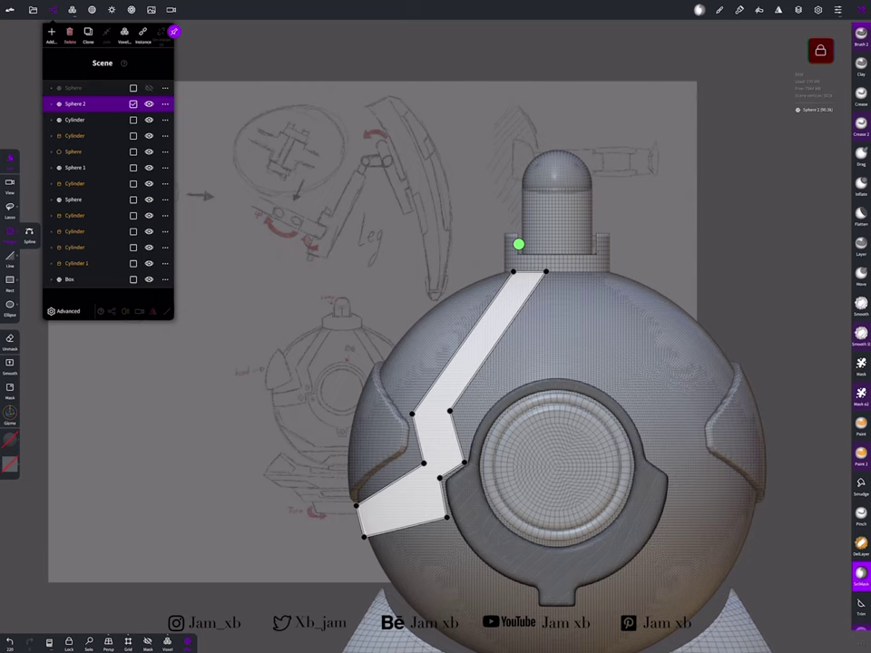
click(518, 244)
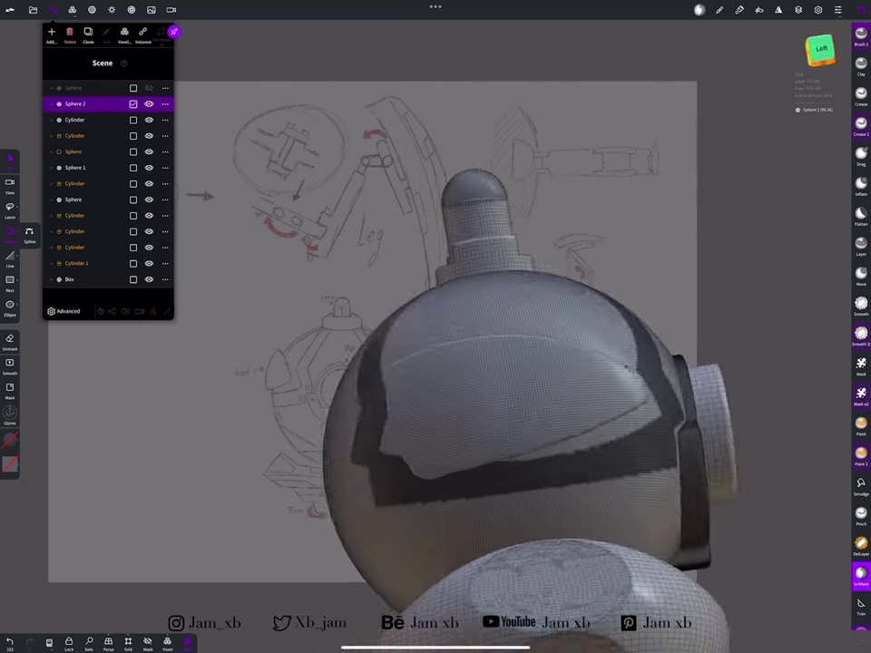
From the left view, clear part of the side mask with a rectangular unmask
drag(227, 408, 417, 400)
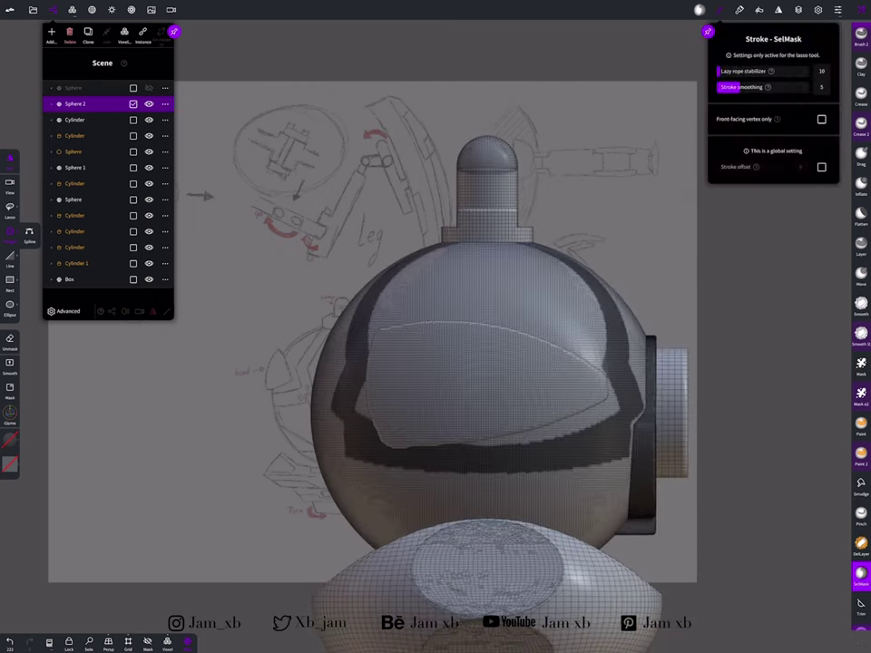
click(10, 281)
drag(245, 191, 474, 501)
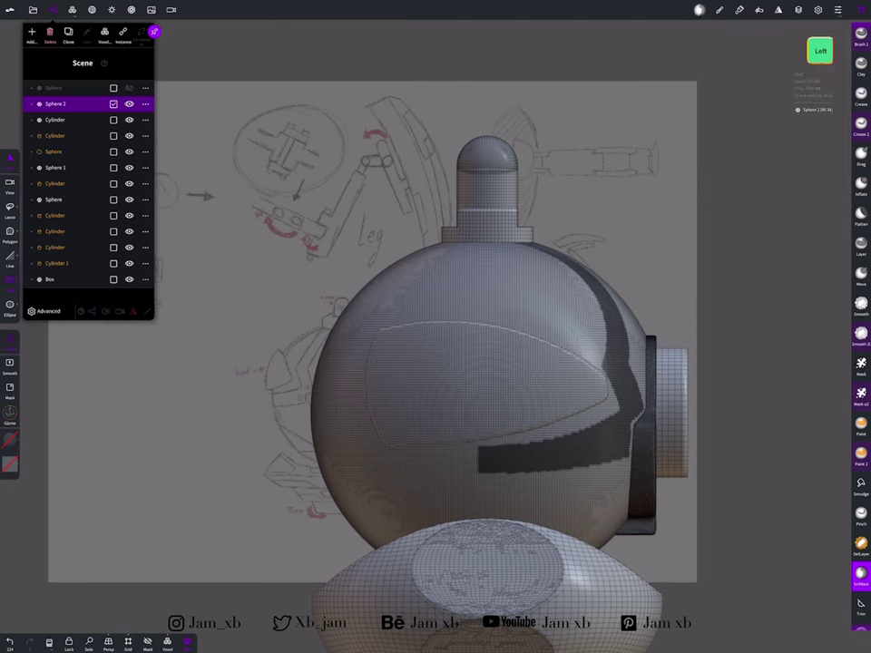
drag(418, 399, 426, 390)
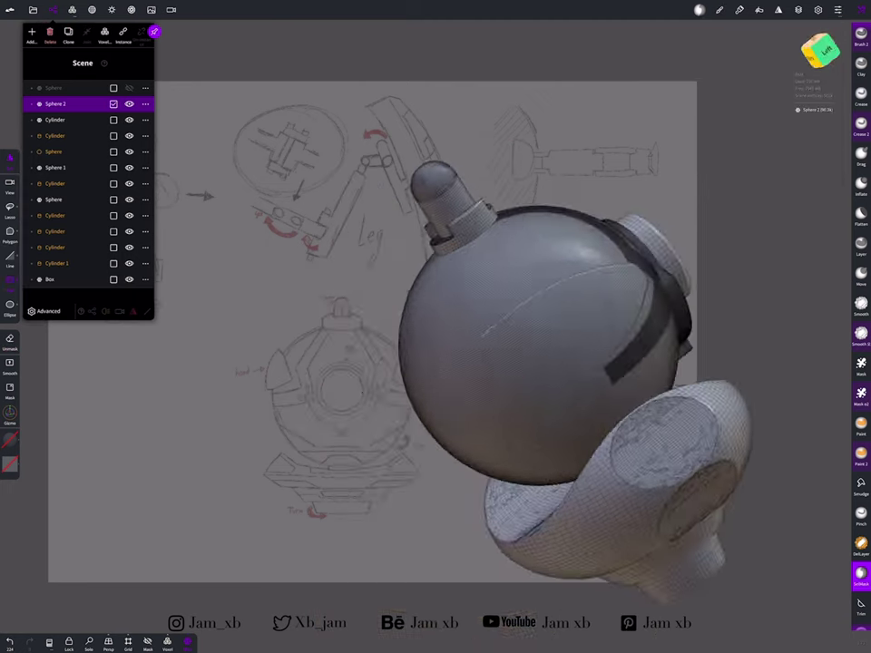
scroll(464, 345, up, 5)
Begin a side outline and restrict masking to front-facing vertices only
click(226, 433)
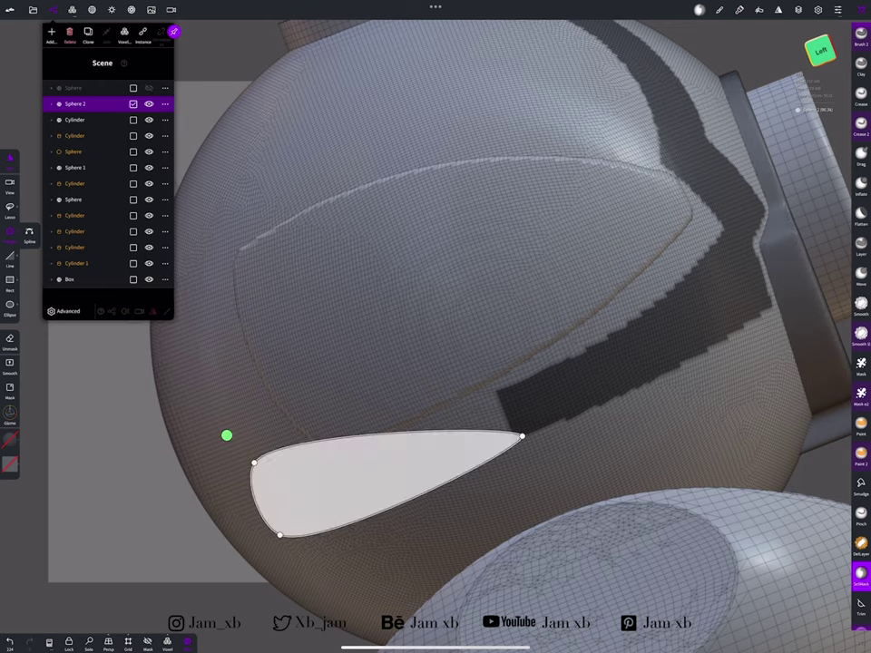
click(820, 51)
click(720, 9)
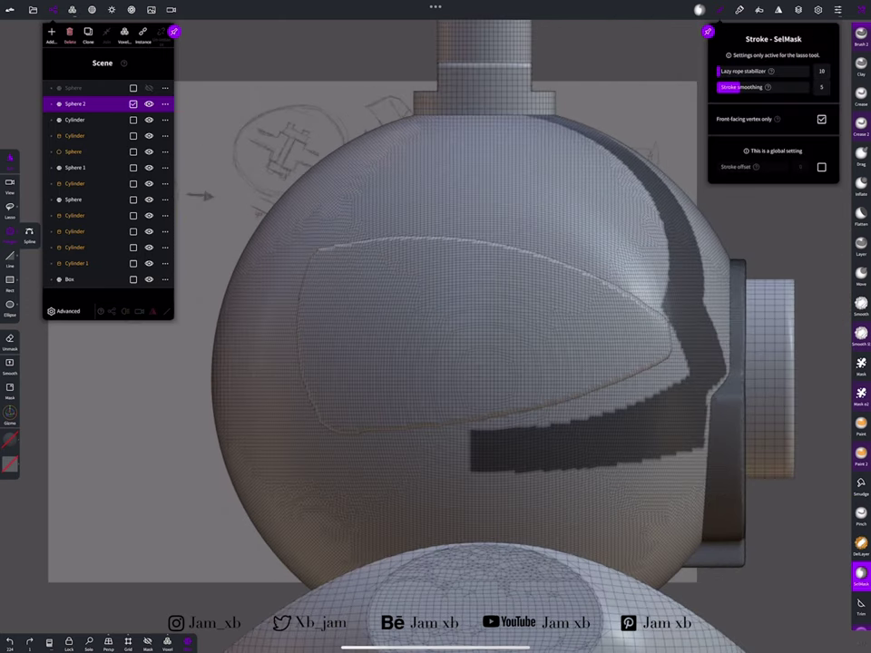
click(719, 9)
Draw an L-shaped spline outline from under the side visor to the neck base and apply it
click(470, 472)
click(271, 482)
click(470, 430)
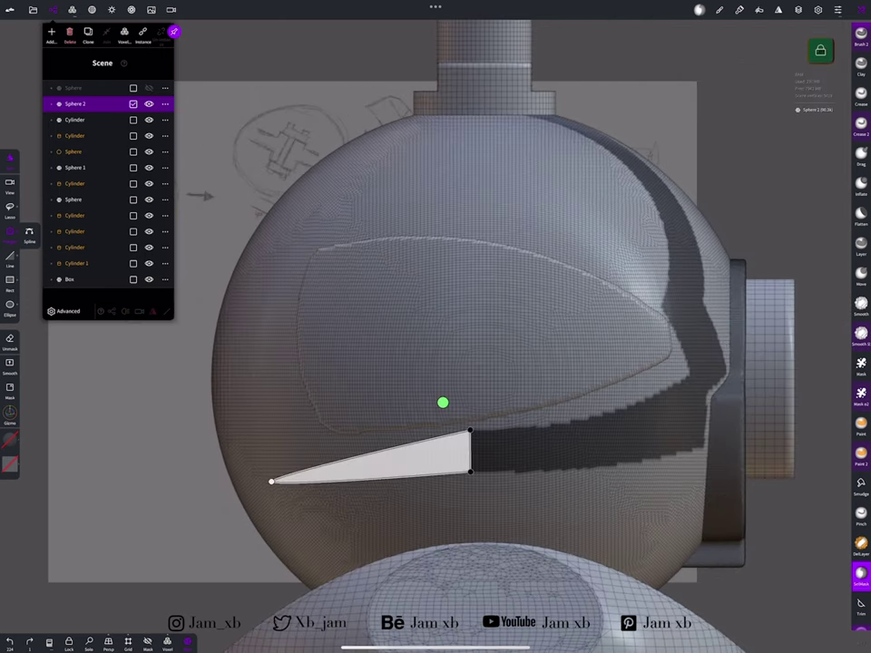
click(249, 379)
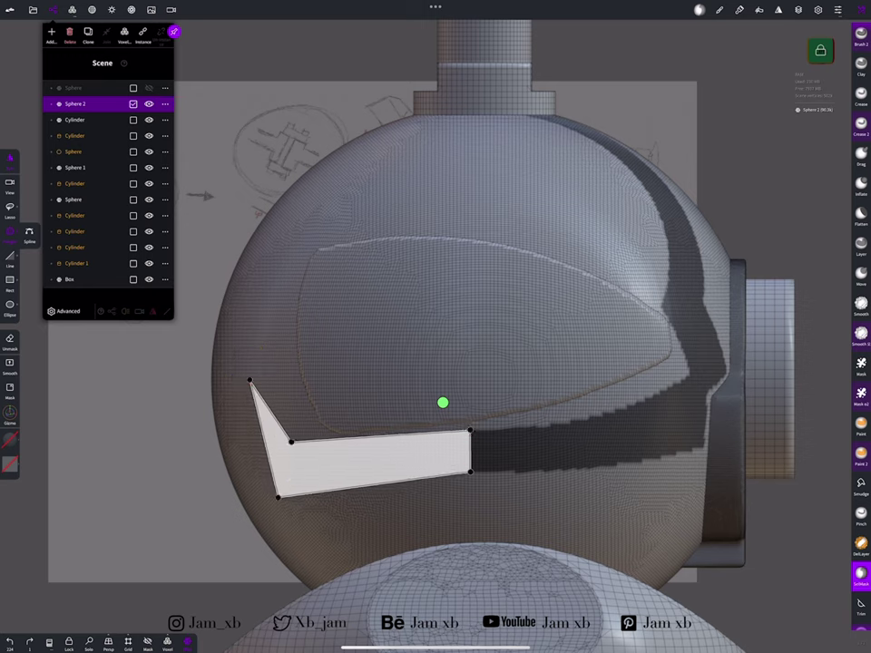
click(265, 252)
drag(249, 379, 229, 389)
click(337, 206)
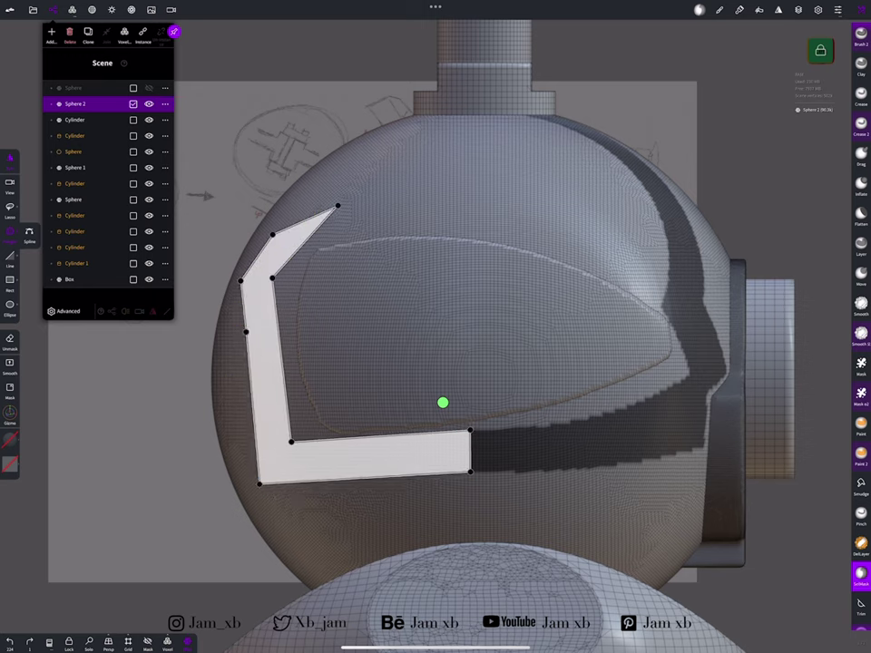
click(424, 108)
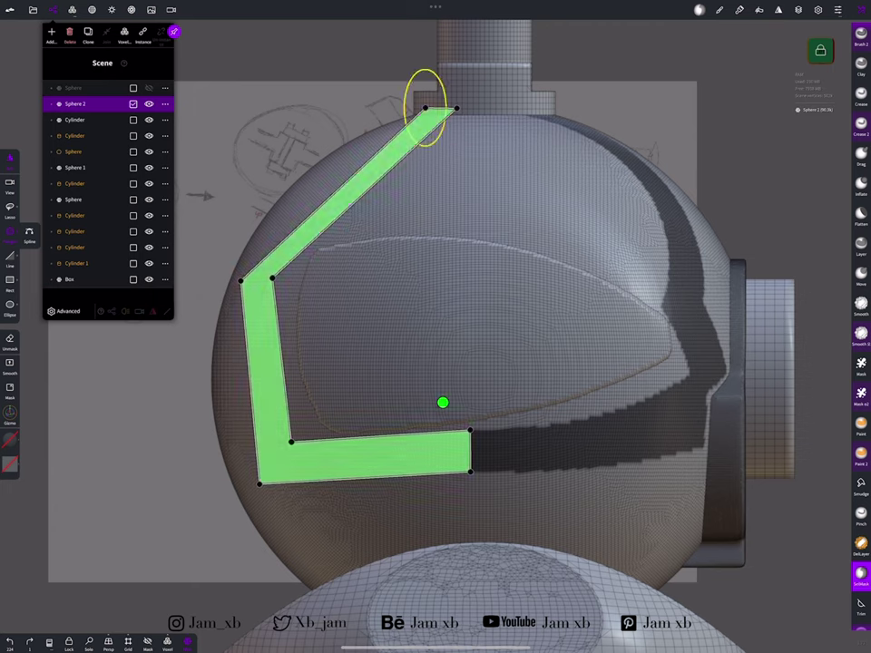
middle_drag(544, 363, 435, 363)
mouse_move(362, 363)
middle_down()
mouse_move(454, 353)
mouse_move(617, 363)
middle_up()
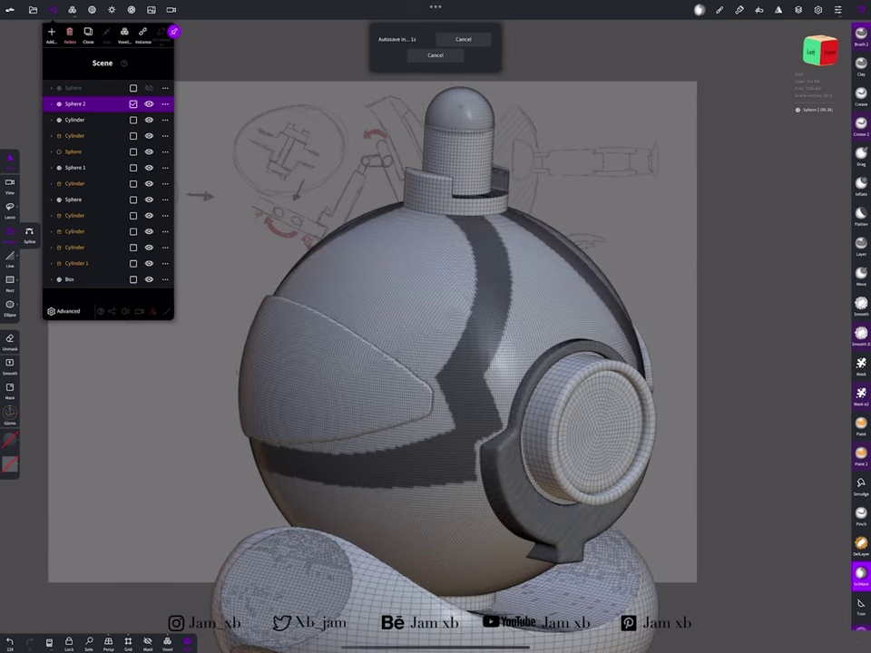
Apply the masked-band operation, then clear the mask from the head
click(73, 9)
click(36, 34)
middle_drag(544, 362, 580, 363)
click(719, 9)
mouse_move(453, 363)
middle_down()
mouse_move(381, 363)
mouse_move(454, 363)
mouse_move(472, 272)
mouse_move(436, 363)
mouse_move(562, 354)
middle_up()
click(755, 247)
click(719, 9)
click(53, 10)
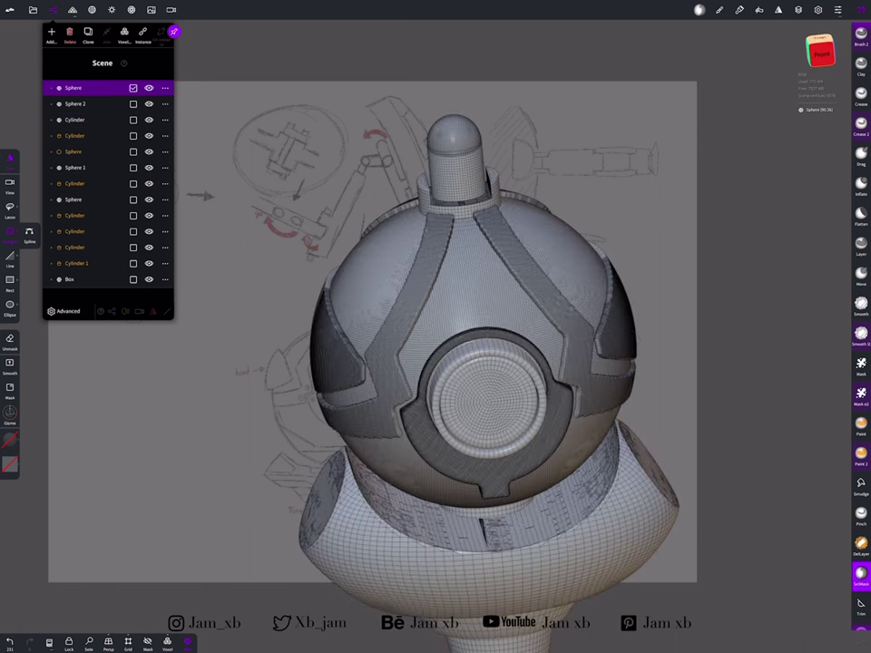
Save the project New robot, confirming the save
click(33, 9)
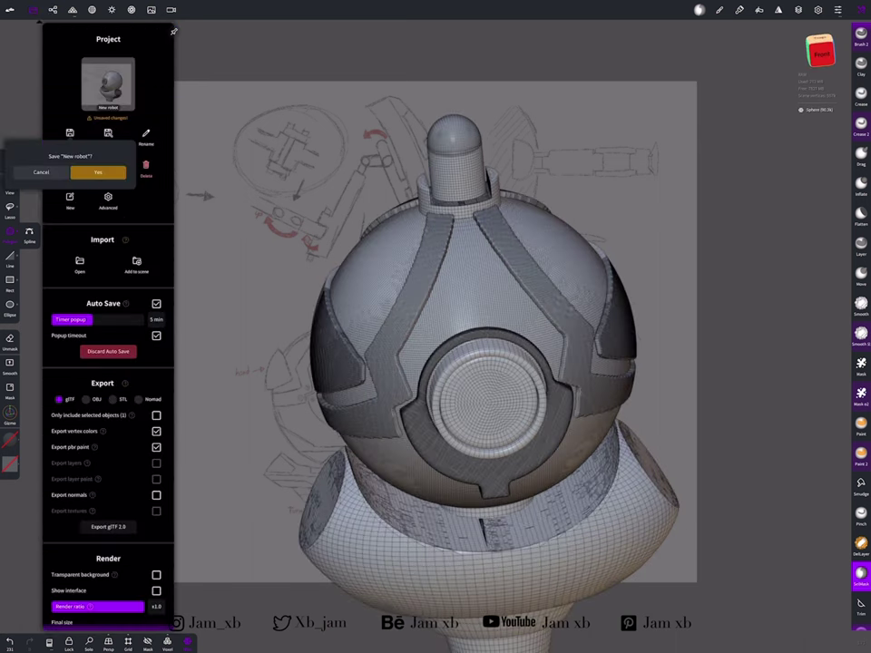
click(101, 171)
click(32, 9)
mouse_move(453, 362)
middle_down()
mouse_move(571, 345)
mouse_move(508, 344)
mouse_move(462, 299)
middle_up()
scroll(499, 317, up, 5)
Hide the outer sphere shell and inspect Sphere 1 inside the head with the Gizmo
scroll(435, 327, down, 5)
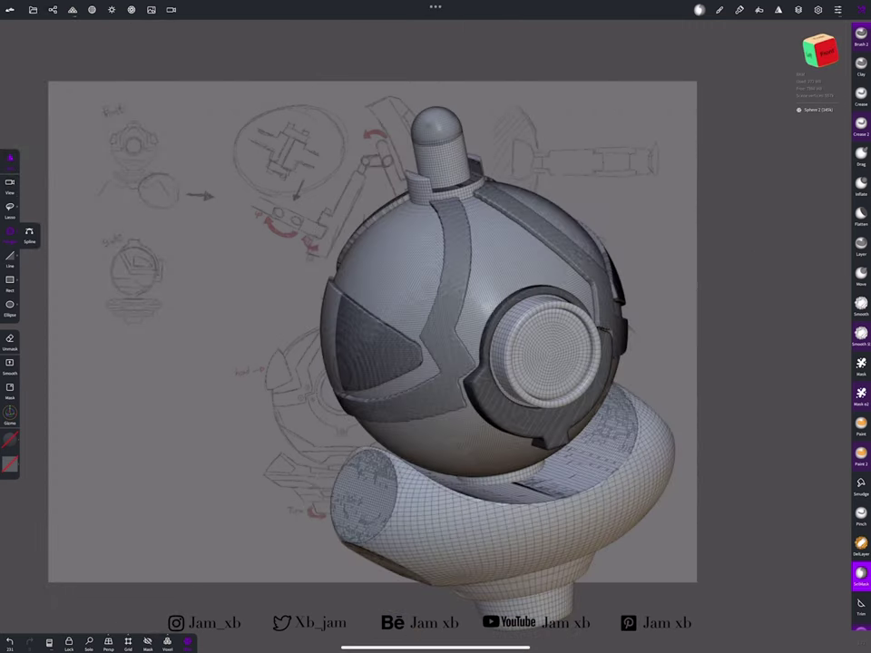
click(53, 9)
click(149, 88)
click(75, 120)
click(74, 167)
middle_drag(635, 454, 580, 454)
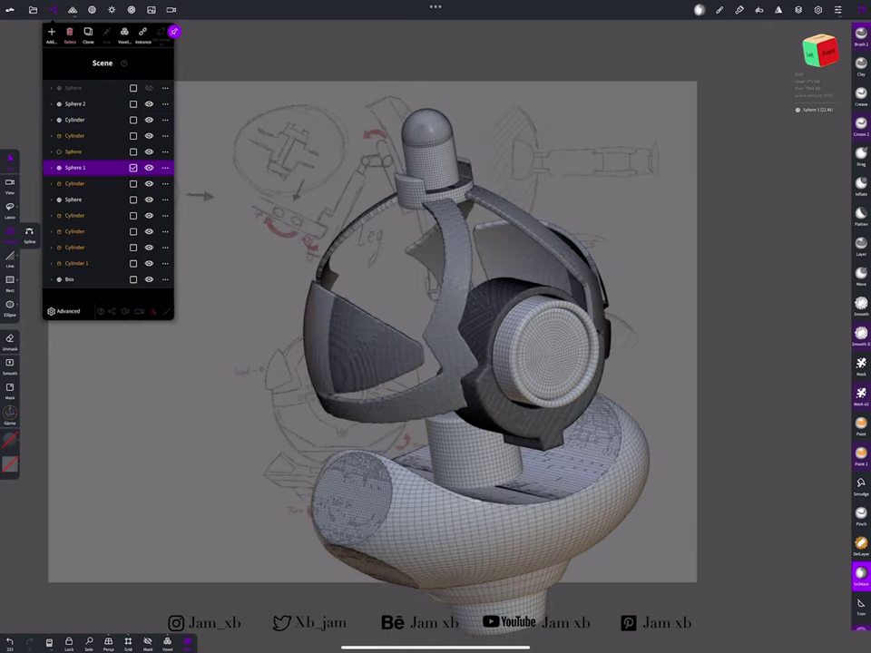
mouse_move(544, 363)
middle_down()
mouse_move(471, 363)
mouse_move(545, 345)
middle_up()
click(699, 9)
click(698, 9)
scroll(436, 327, up, 5)
click(861, 436)
mouse_move(472, 363)
mouse_down()
mouse_move(553, 399)
mouse_move(508, 345)
mouse_up()
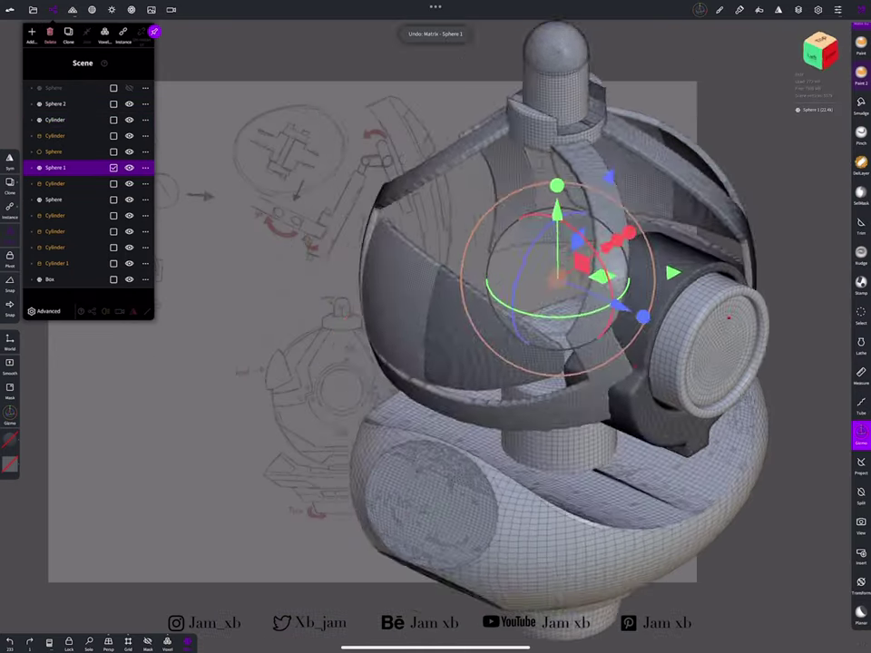
Click through the head's cylinder and sphere parts, ending with Sphere 2 selected
click(55, 87)
click(54, 119)
click(55, 167)
scroll(861, 273, up, 10)
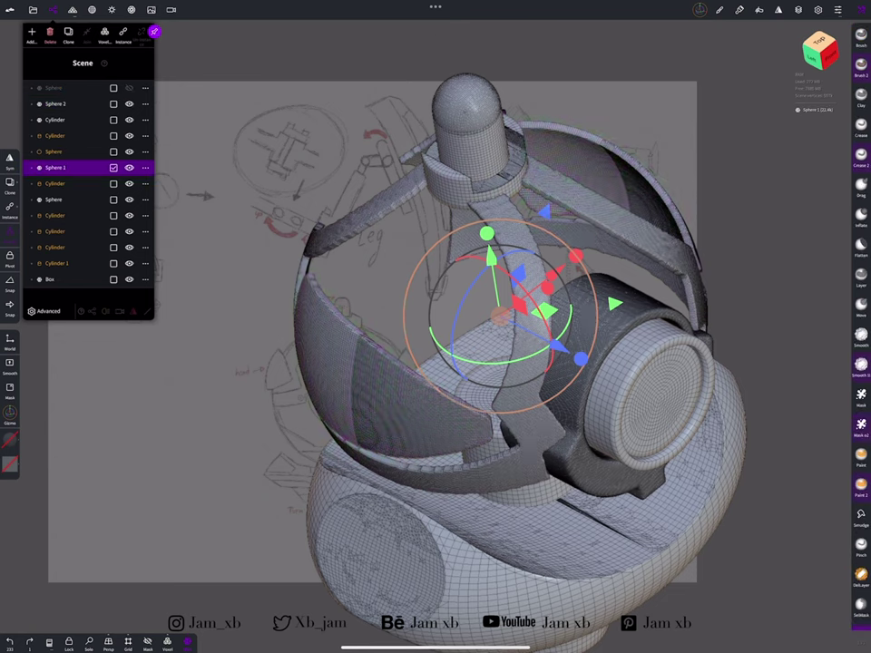
click(54, 135)
click(54, 199)
click(54, 247)
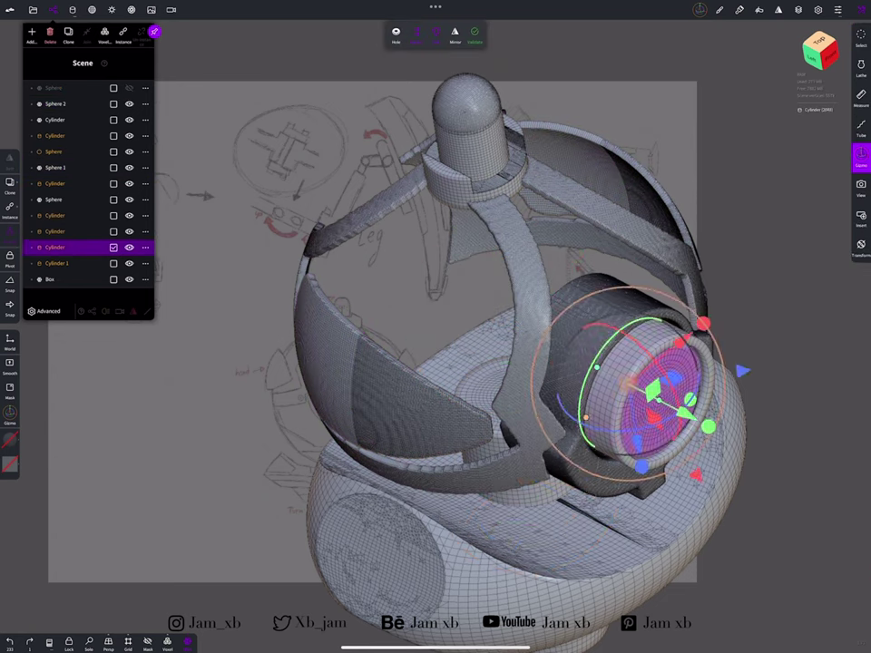
click(54, 183)
click(54, 87)
click(54, 103)
click(55, 167)
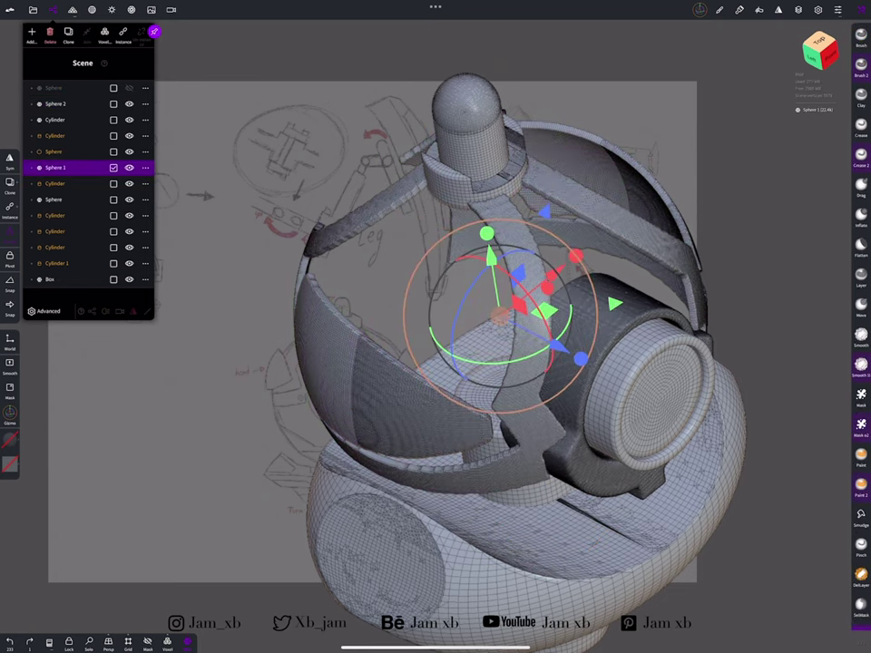
click(55, 103)
Trim from the left view, hiding Sphere 1, then unhide Sphere and Sphere 1
mouse_move(563, 408)
mouse_down()
mouse_move(417, 399)
mouse_move(436, 399)
mouse_up()
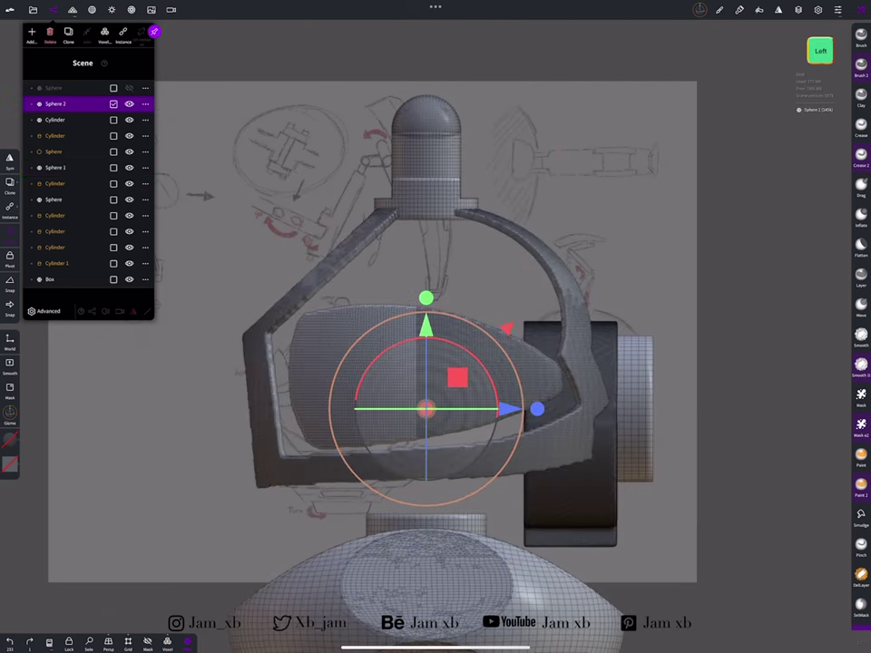
click(861, 434)
click(129, 167)
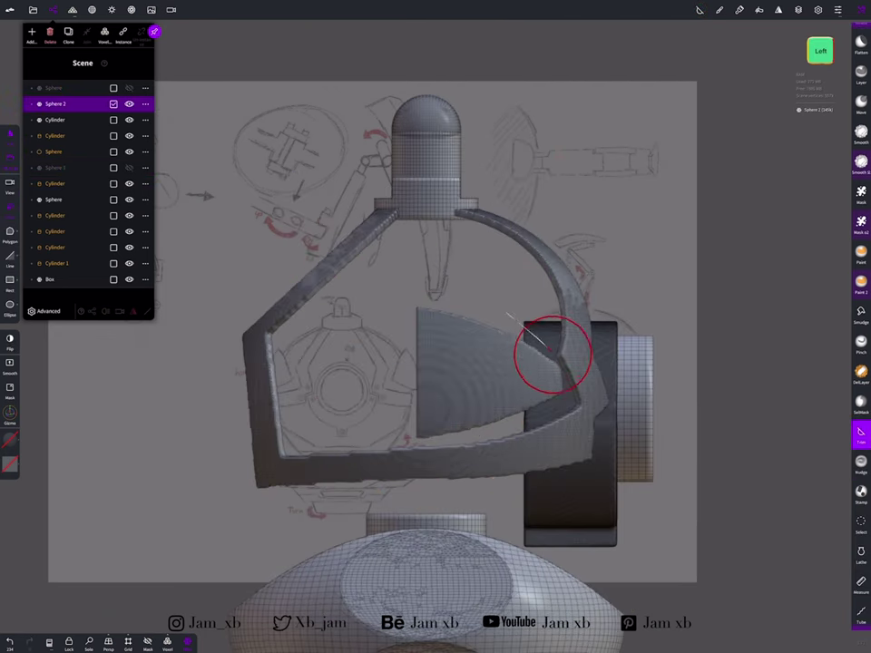
drag(452, 437, 381, 426)
drag(563, 426, 489, 409)
click(129, 87)
click(129, 167)
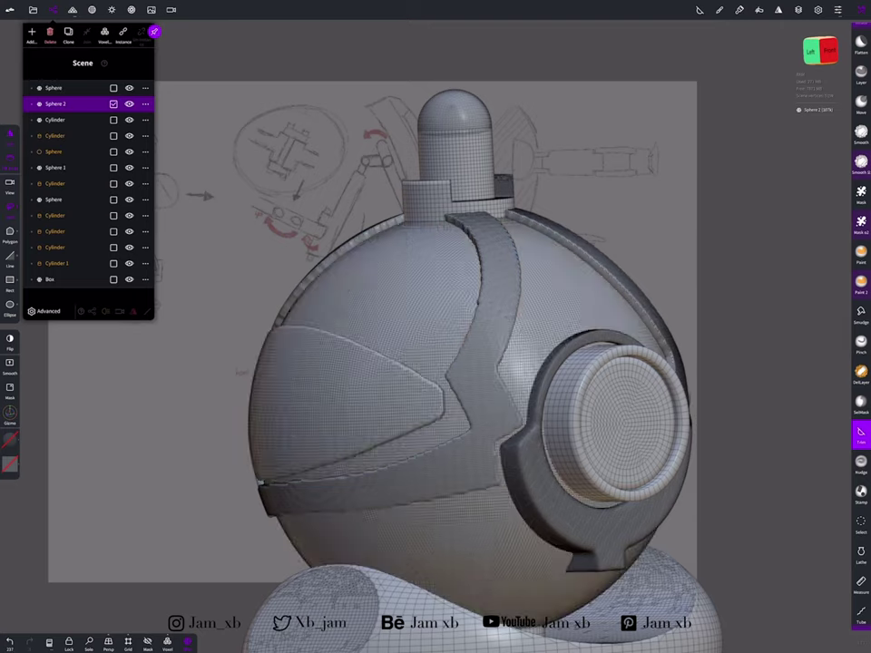
drag(563, 453, 508, 399)
click(32, 9)
click(52, 9)
Add a new cylinder and turn to a straight back view of the head
click(32, 34)
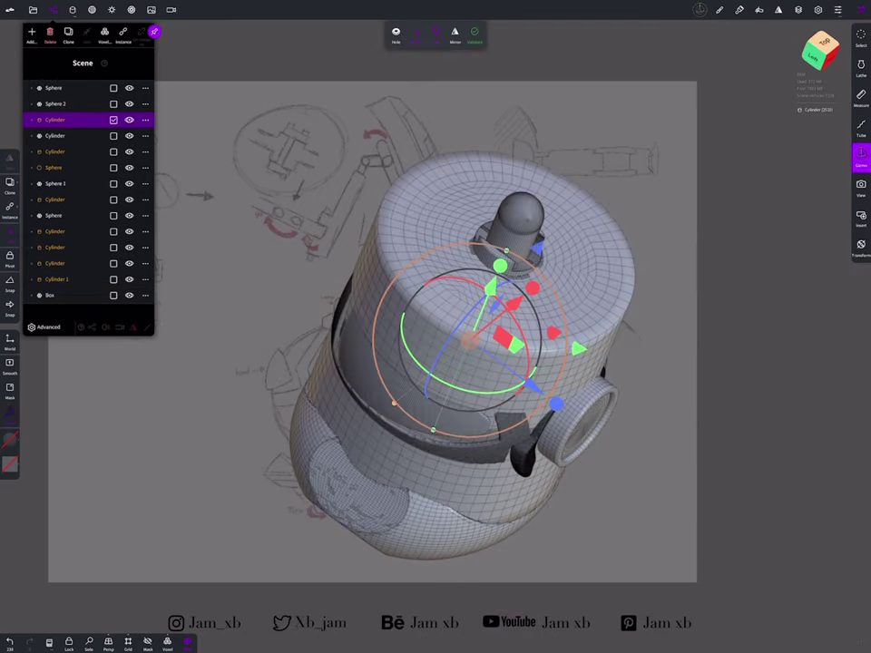
click(819, 49)
drag(744, 408, 544, 417)
click(820, 50)
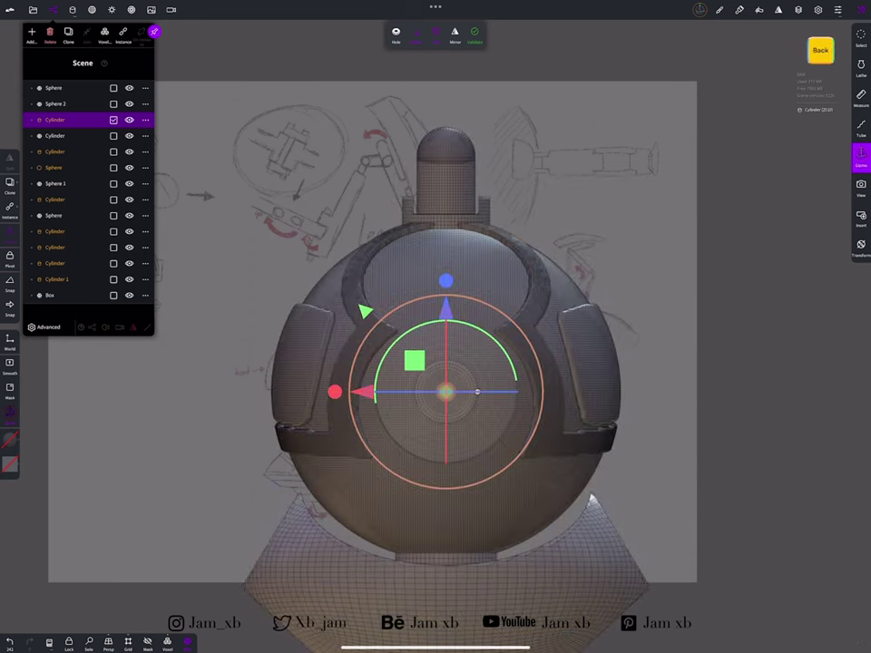
Add a torus and centre it on the back disc
click(32, 34)
drag(635, 409, 508, 381)
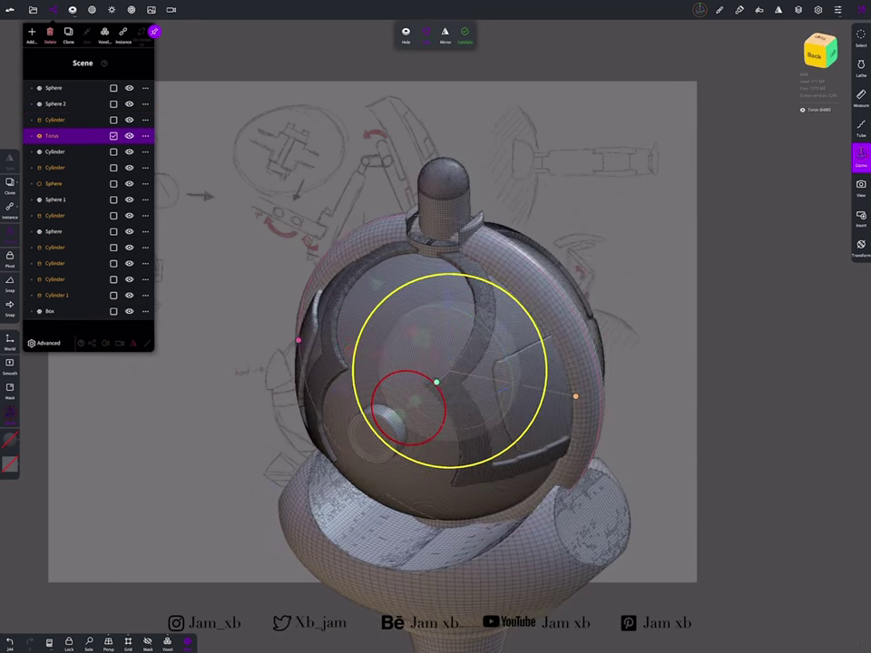
click(820, 50)
scroll(436, 363, up, 3)
scroll(436, 363, up, 3)
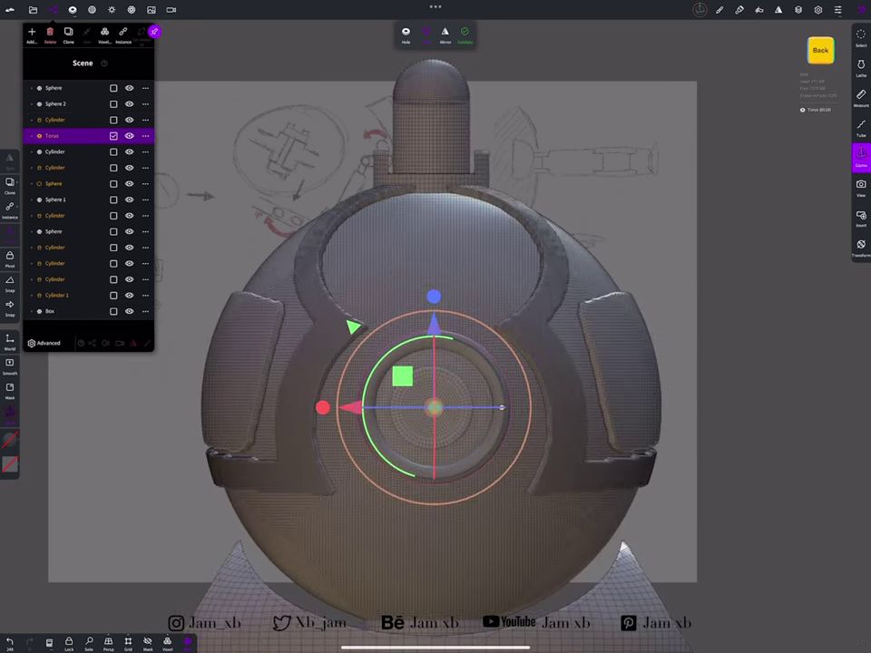
scroll(436, 409, up, 5)
scroll(435, 408, up, 3)
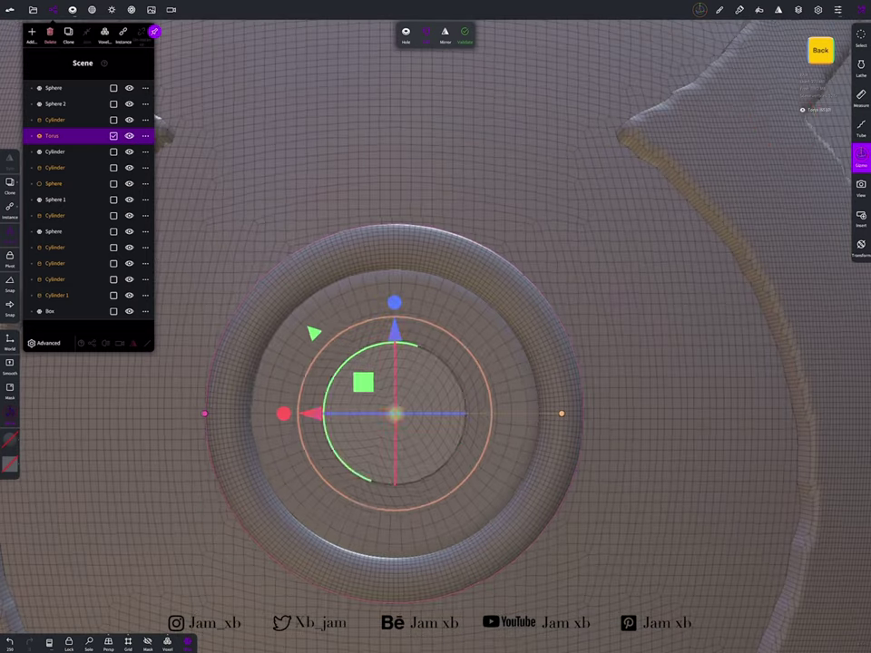
Shrink the torus outer radius to 0.188 and duplicate it as Torus 2
drag(544, 363, 408, 317)
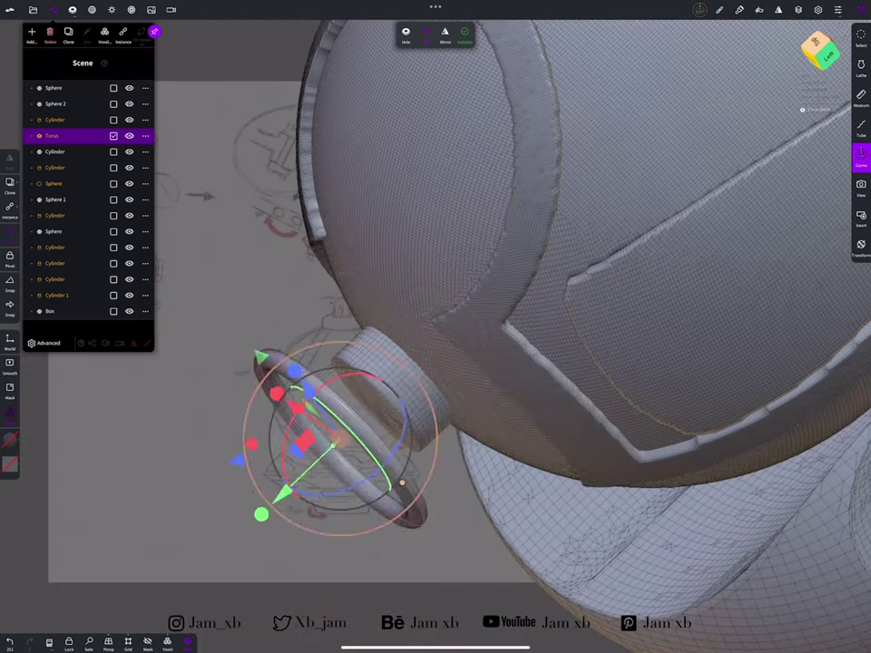
click(820, 50)
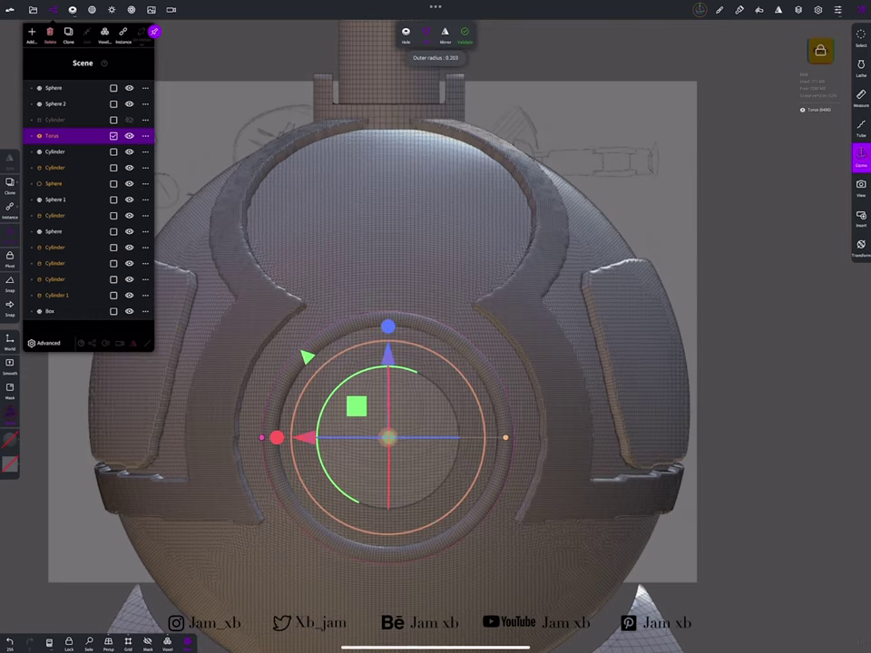
click(10, 184)
drag(505, 438, 498, 438)
click(10, 184)
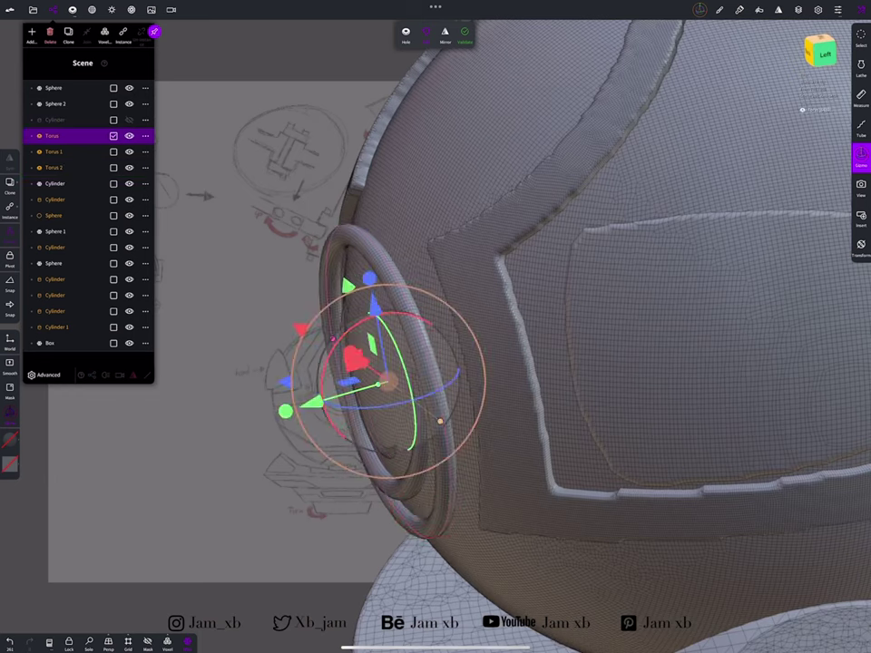
Nudge the new ring along its green axis and reselect Torus 1 and Torus 2
drag(308, 402, 321, 398)
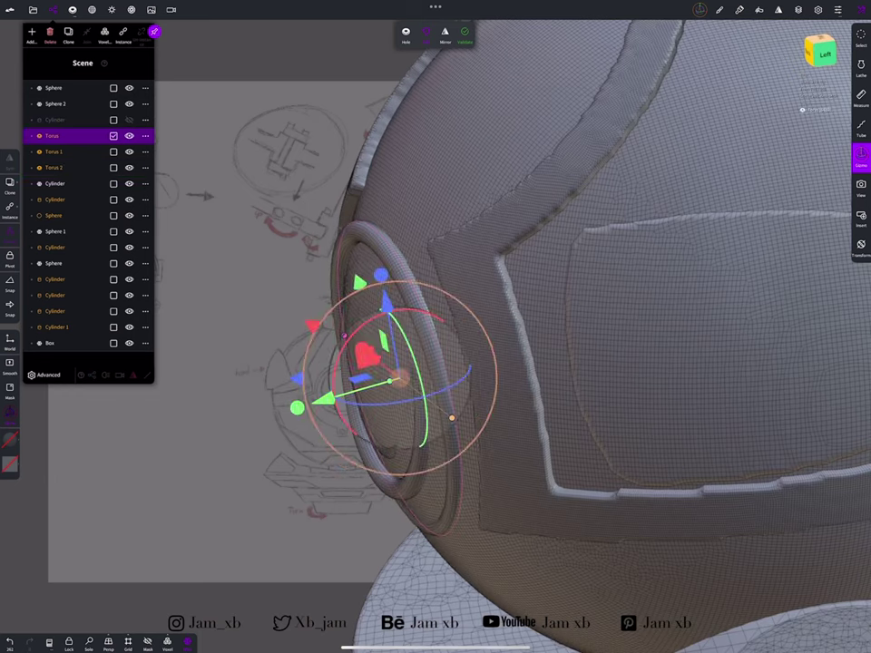
drag(635, 272, 689, 254)
click(55, 152)
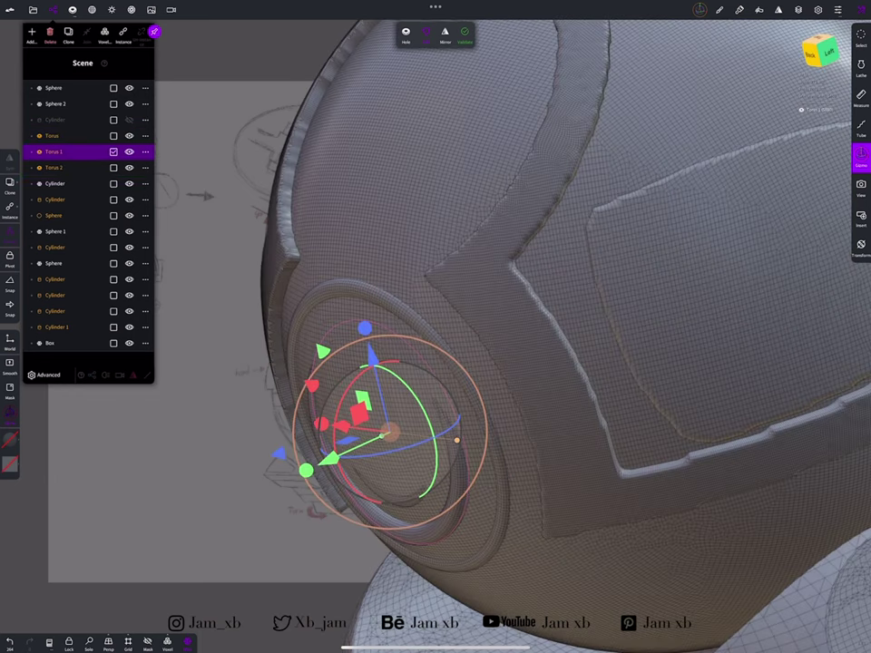
click(54, 167)
drag(635, 272, 599, 309)
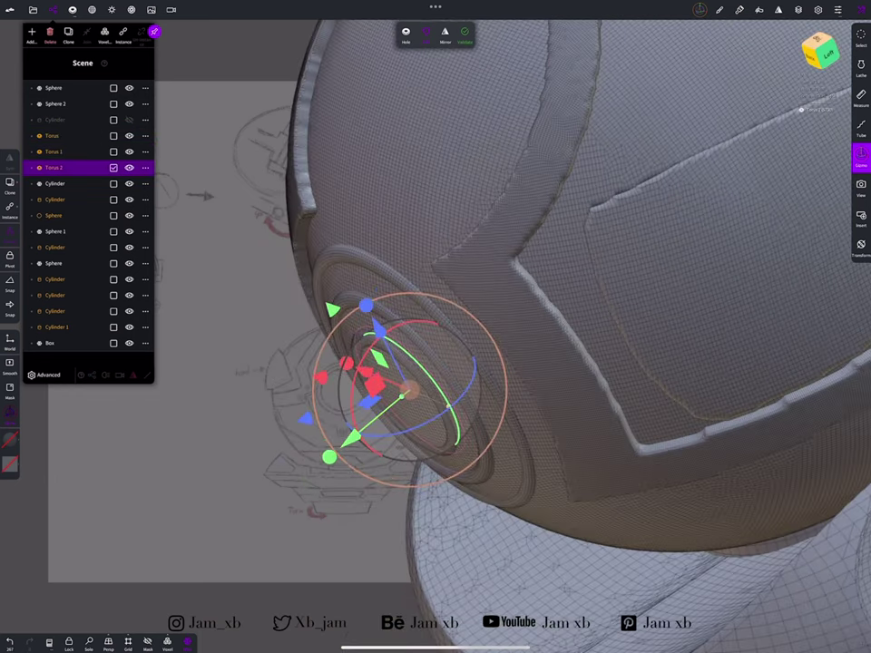
click(814, 47)
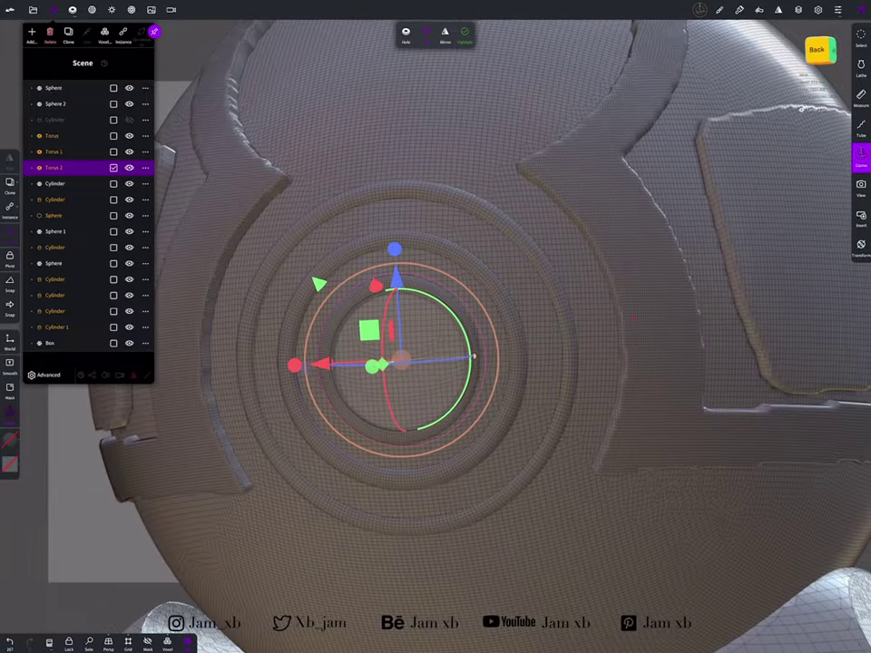
mouse_move(635, 272)
mouse_down()
mouse_move(725, 272)
mouse_move(635, 272)
mouse_move(726, 291)
mouse_move(635, 344)
mouse_up()
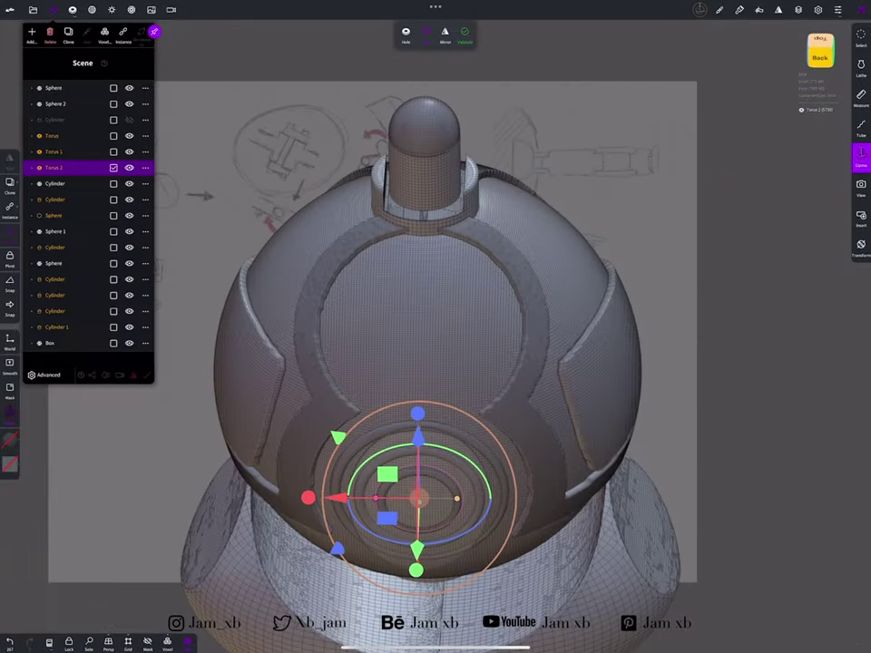
Clone the ring twice to create Torus 3 and Torus 4 around the sphere
click(68, 34)
mouse_move(635, 272)
mouse_down()
mouse_move(744, 272)
mouse_move(726, 290)
mouse_up()
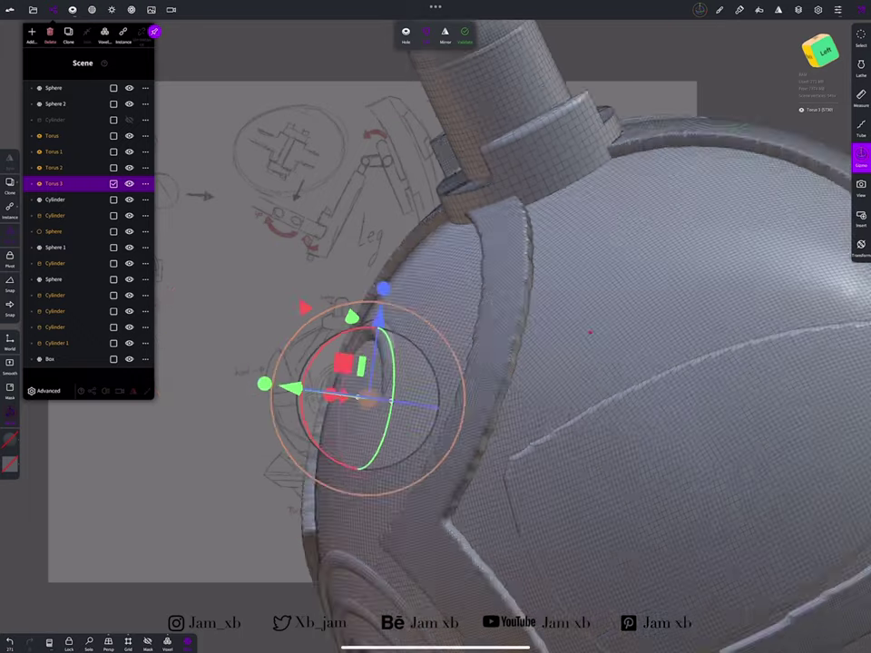
mouse_move(589, 332)
mouse_down()
mouse_move(648, 269)
mouse_move(726, 273)
mouse_move(635, 272)
mouse_move(725, 272)
mouse_up()
scroll(436, 363, up, 3)
click(68, 34)
scroll(435, 363, down, 5)
Add a cylinder and tilt it onto the sphere's upper right shoulder
scroll(436, 363, down, 5)
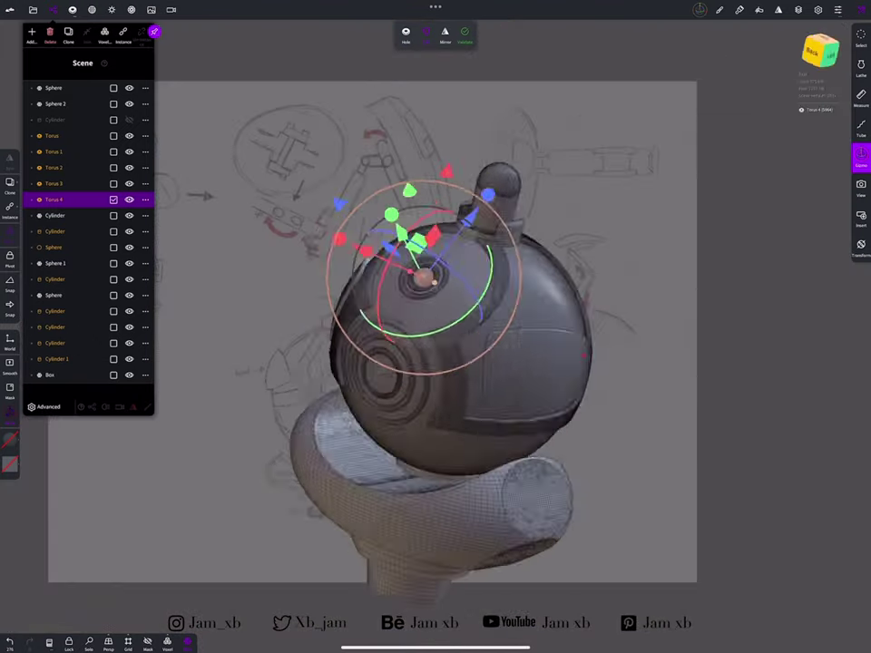
mouse_move(635, 272)
mouse_down()
mouse_move(708, 272)
mouse_move(662, 272)
mouse_move(707, 272)
mouse_move(690, 272)
mouse_up()
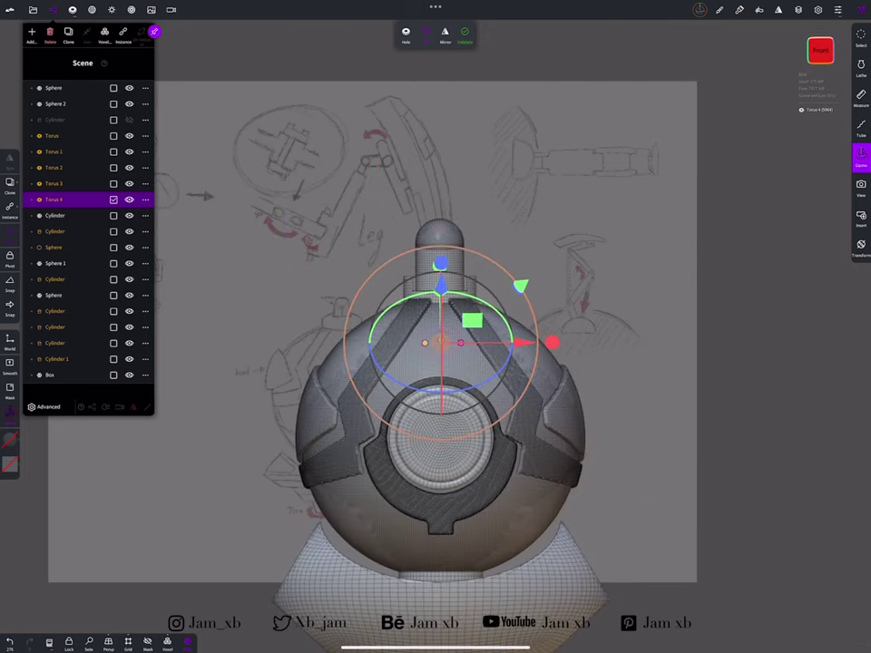
click(31, 34)
click(54, 109)
drag(435, 363, 490, 317)
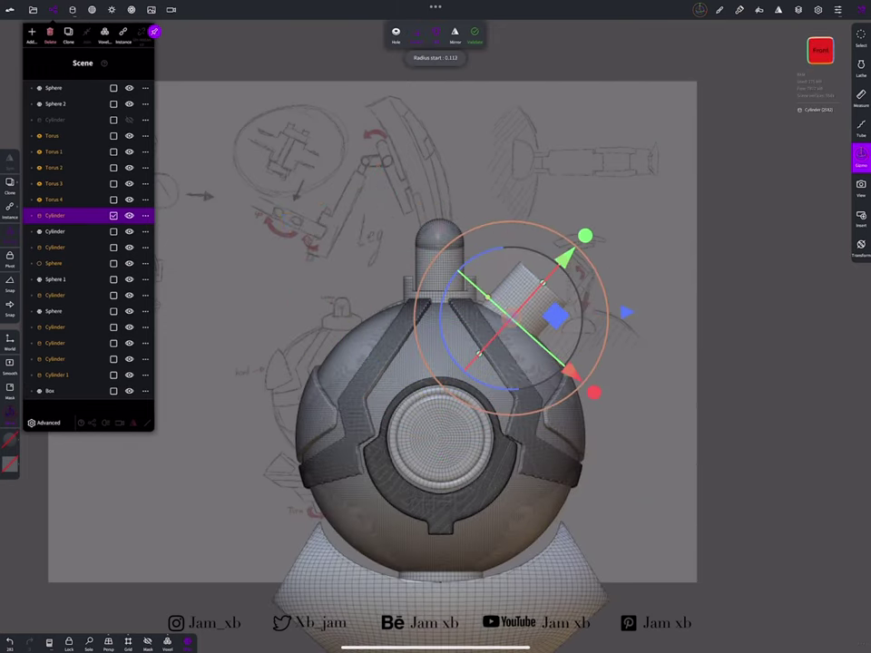
mouse_move(635, 272)
mouse_down()
mouse_move(707, 272)
mouse_move(635, 273)
mouse_up()
Mirror the shoulder cylinder onto the left side under a Mirror node
scroll(436, 363, up, 3)
mouse_move(635, 227)
mouse_down()
mouse_move(635, 363)
mouse_move(671, 390)
mouse_up()
click(456, 34)
mouse_move(635, 273)
mouse_down()
mouse_move(635, 381)
mouse_move(580, 344)
mouse_move(653, 308)
mouse_move(617, 272)
mouse_move(635, 381)
mouse_up()
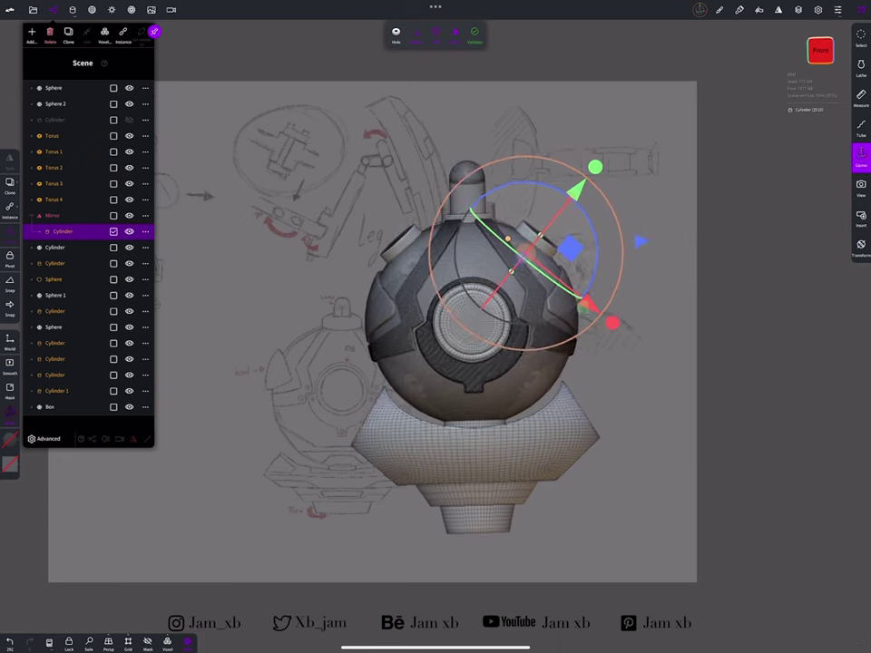
click(53, 88)
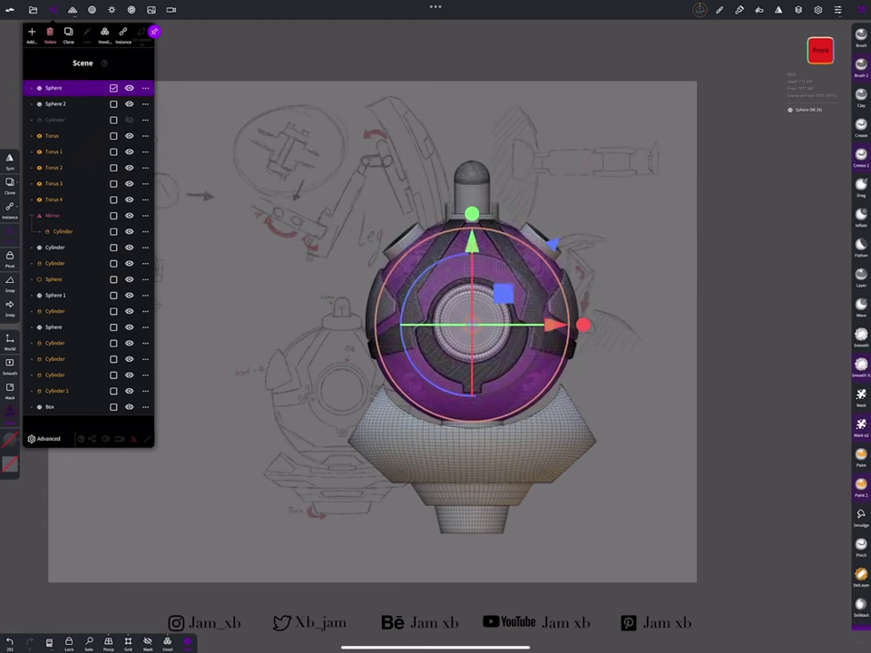
Orbit and snap to front views to study the lower half of the sphere
scroll(471, 318, up, 5)
scroll(471, 317, down, 2)
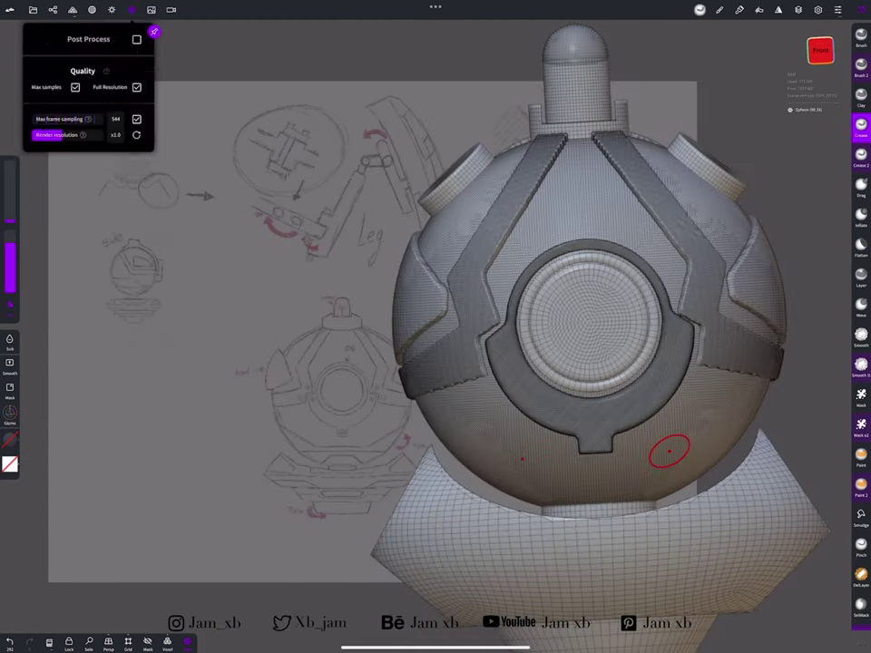
scroll(472, 272, up, 5)
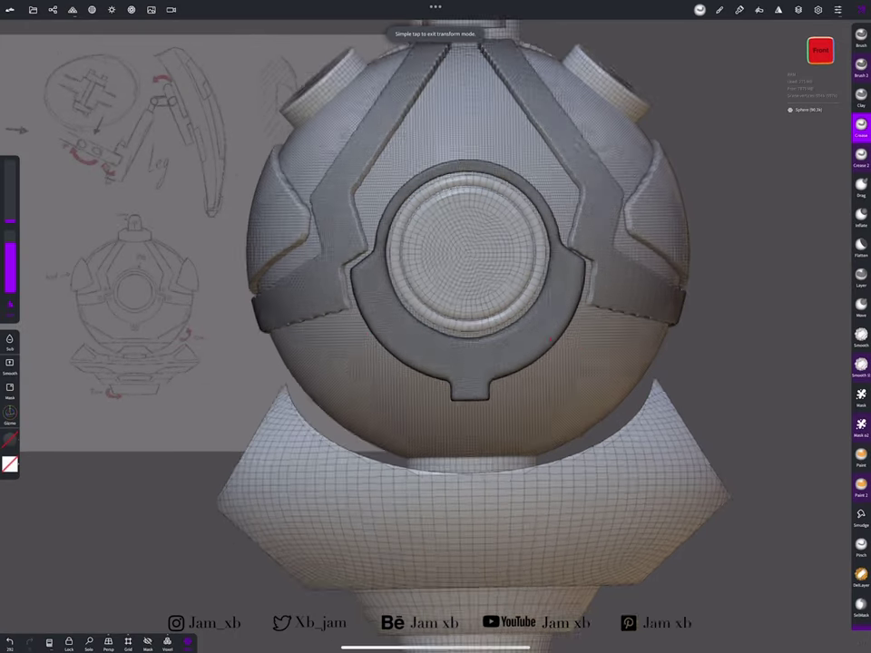
drag(714, 358, 566, 344)
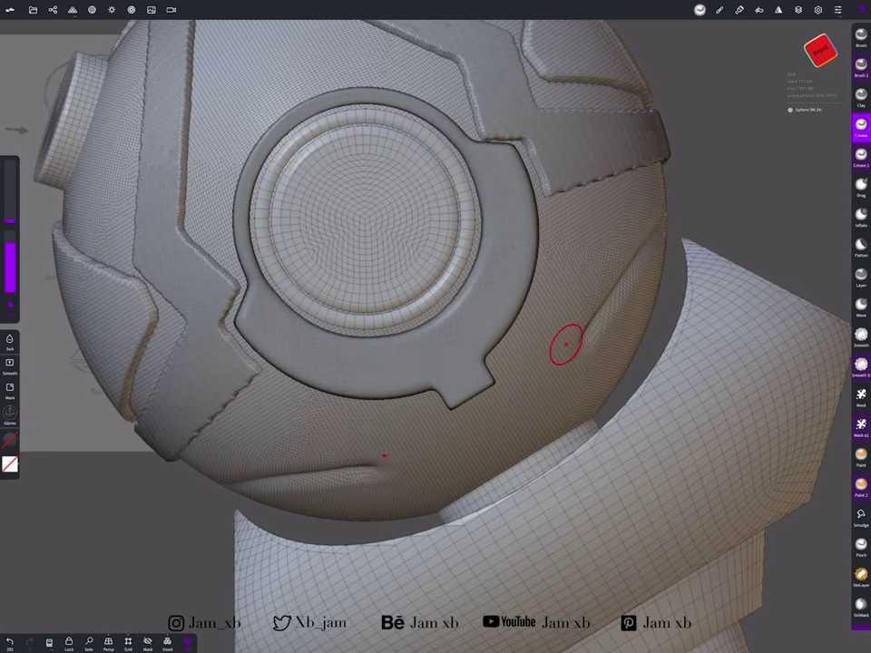
scroll(514, 416, down, 5)
scroll(536, 304, up, 5)
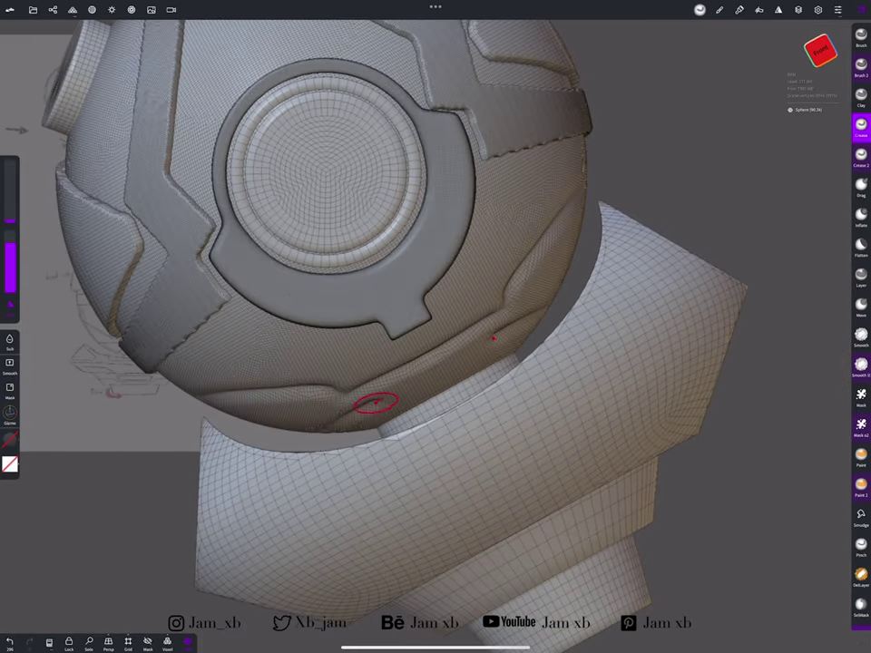
click(819, 51)
drag(266, 340, 460, 179)
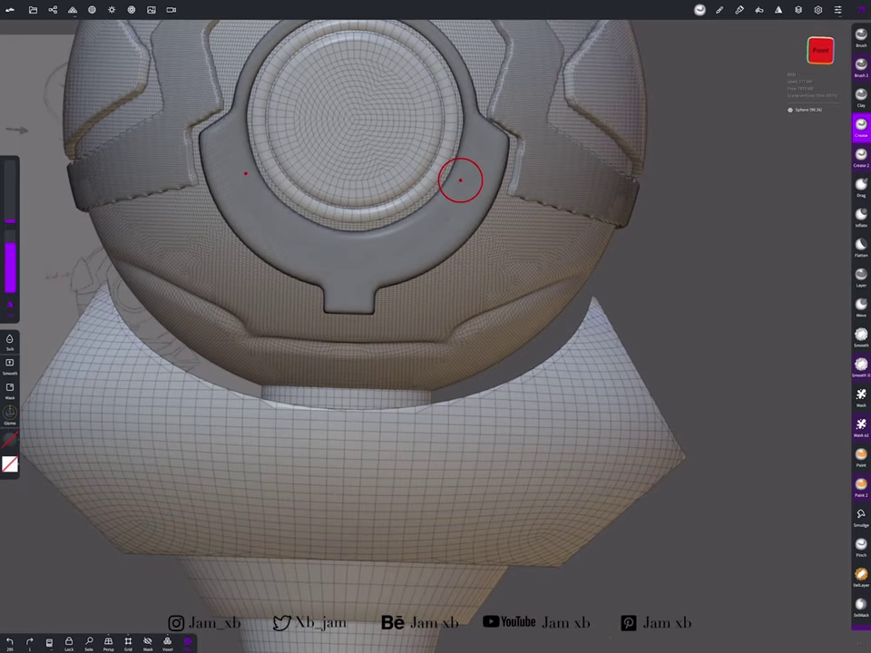
scroll(356, 370, down, 3)
drag(517, 496, 435, 273)
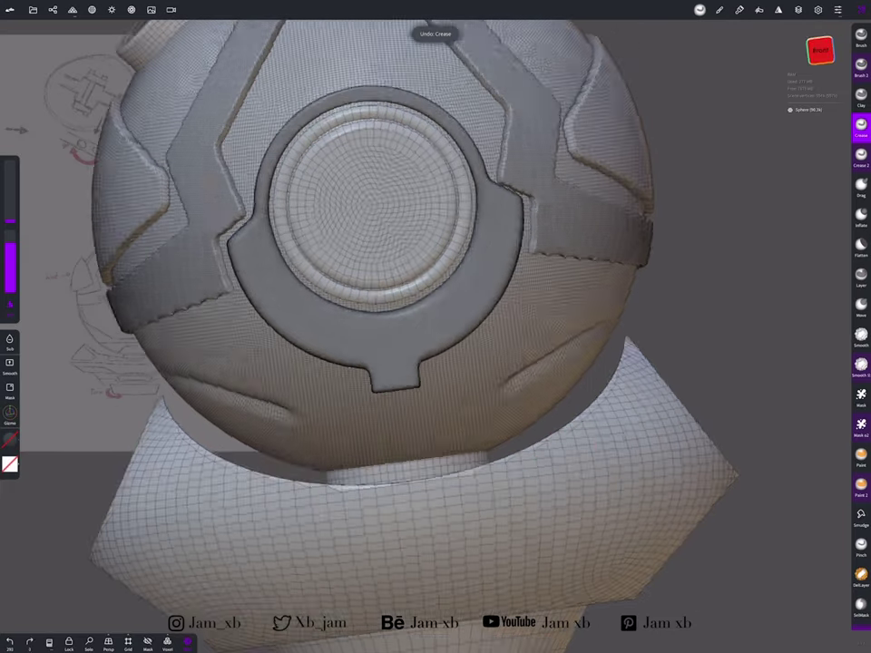
click(820, 51)
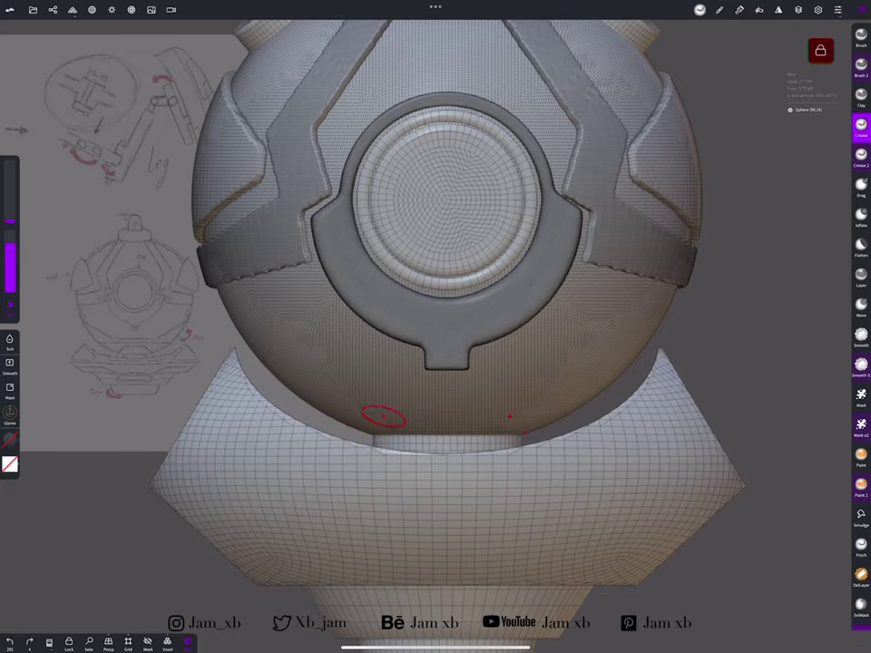
drag(452, 415, 324, 485)
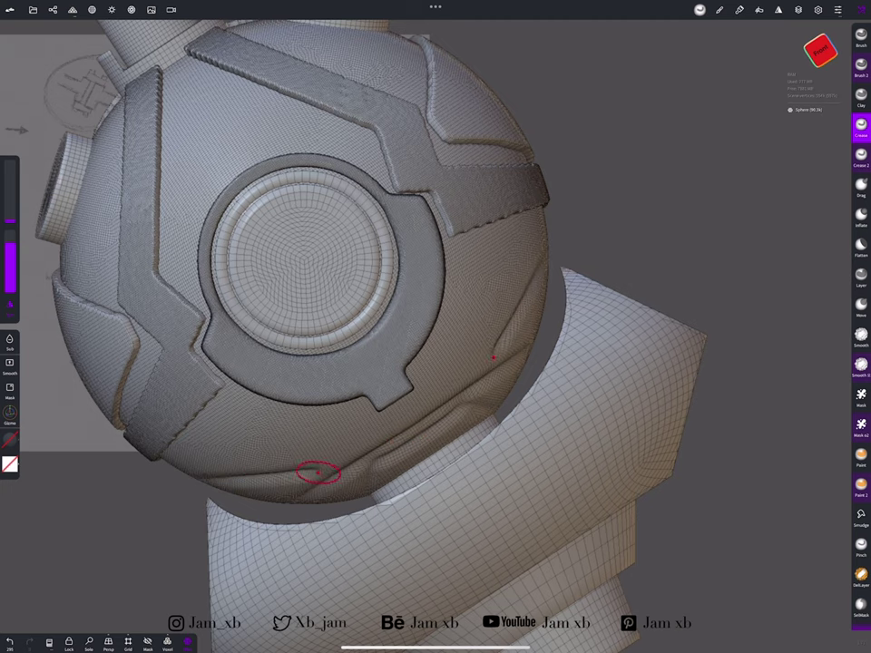
drag(409, 410, 508, 399)
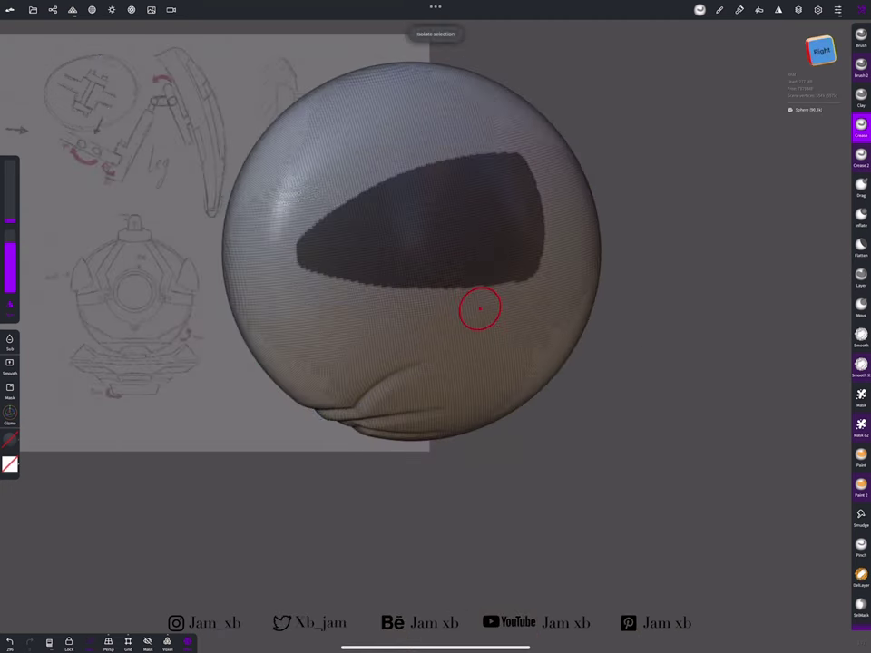
Isolate the main Sphere and inspect its underside from the back and bottom
click(821, 50)
scroll(297, 428, up, 2)
click(821, 50)
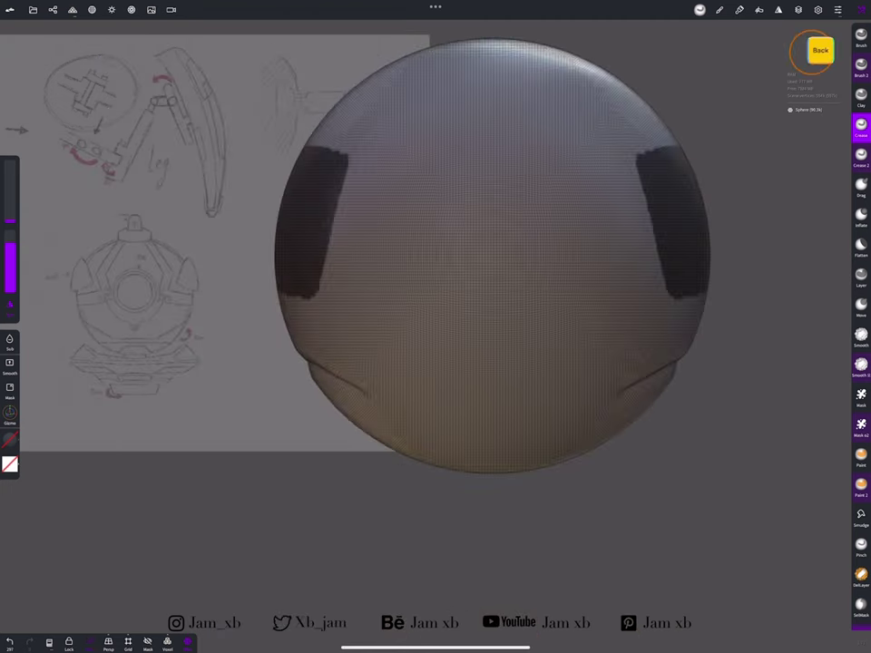
drag(472, 381, 428, 346)
mouse_move(459, 413)
mouse_down()
mouse_move(555, 309)
mouse_move(504, 369)
mouse_up()
click(820, 50)
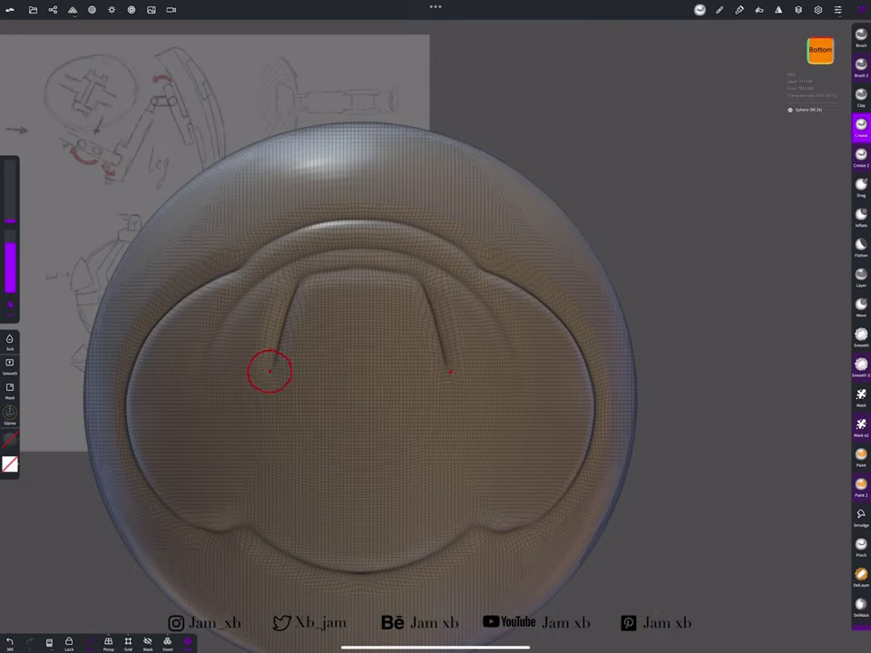
drag(269, 371, 347, 312)
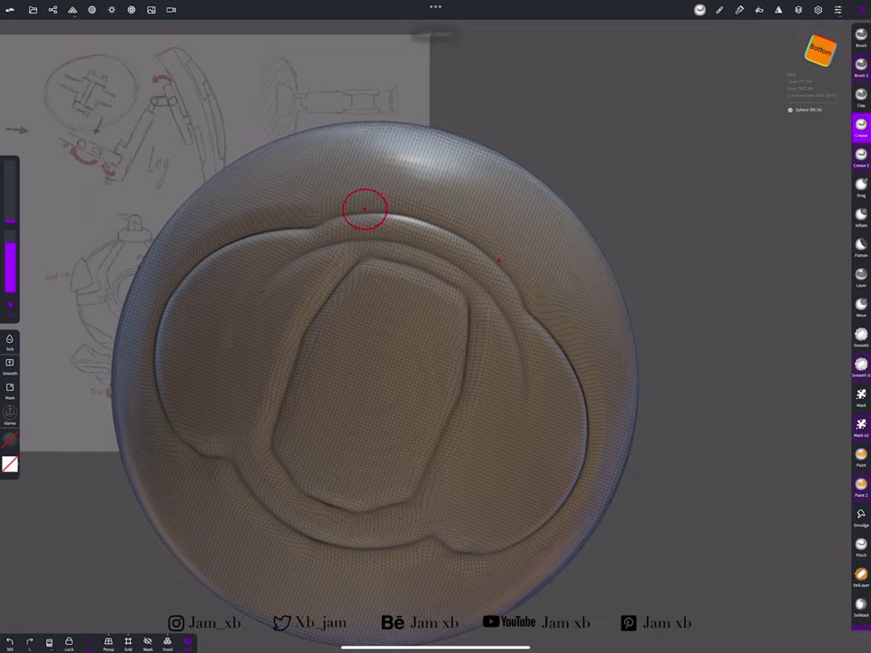
View the whole helmet from new angles and undo the last crease stroke
drag(318, 524, 392, 404)
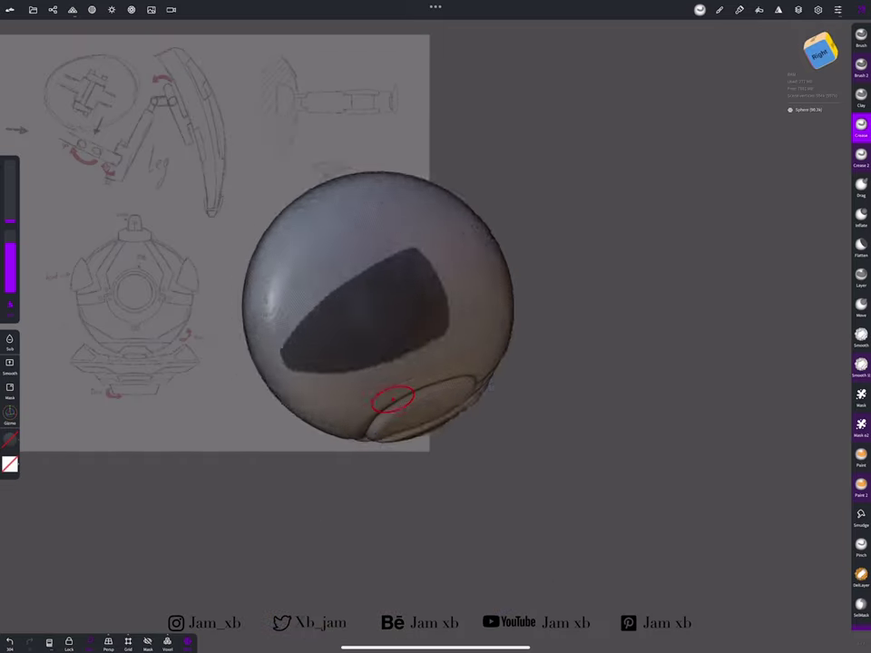
mouse_move(480, 299)
mouse_down()
mouse_move(531, 331)
mouse_move(439, 384)
mouse_up()
mouse_move(395, 252)
mouse_down()
mouse_move(471, 281)
mouse_move(455, 247)
mouse_move(443, 249)
mouse_move(455, 178)
mouse_up()
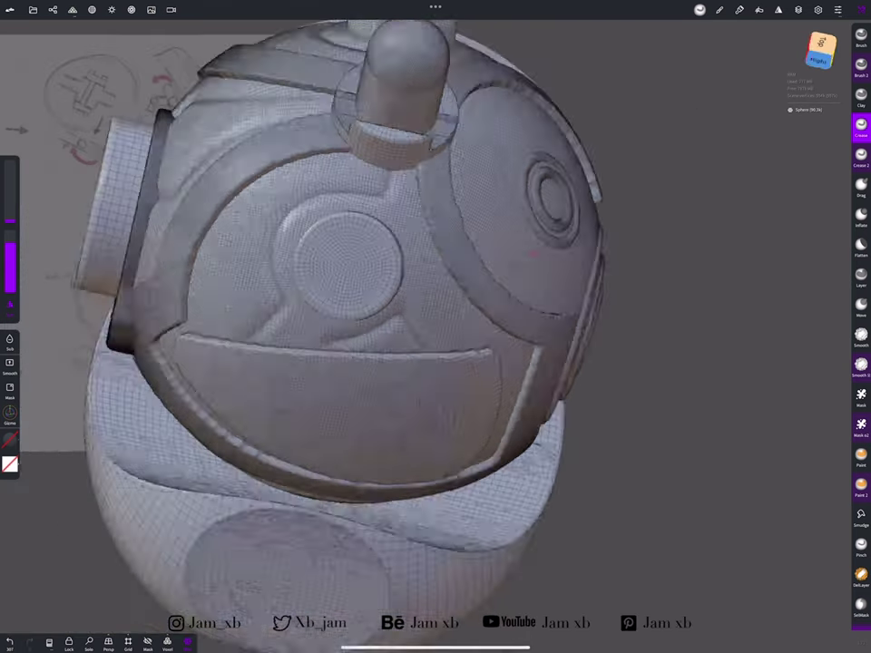
mouse_move(364, 399)
mouse_down()
mouse_move(449, 355)
mouse_move(461, 335)
mouse_up()
scroll(461, 336, up, 5)
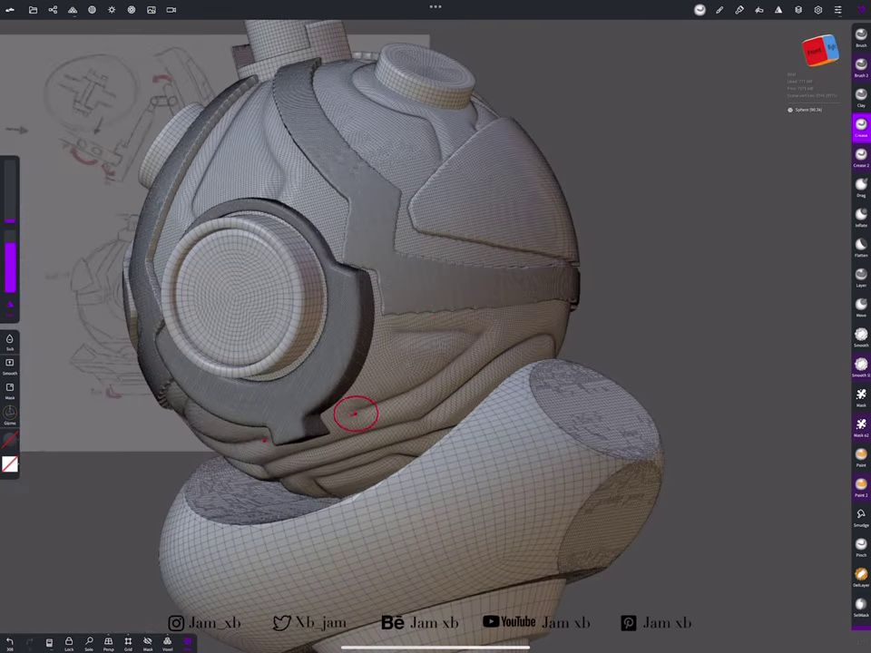
drag(354, 414, 571, 277)
key(ctrl+z)
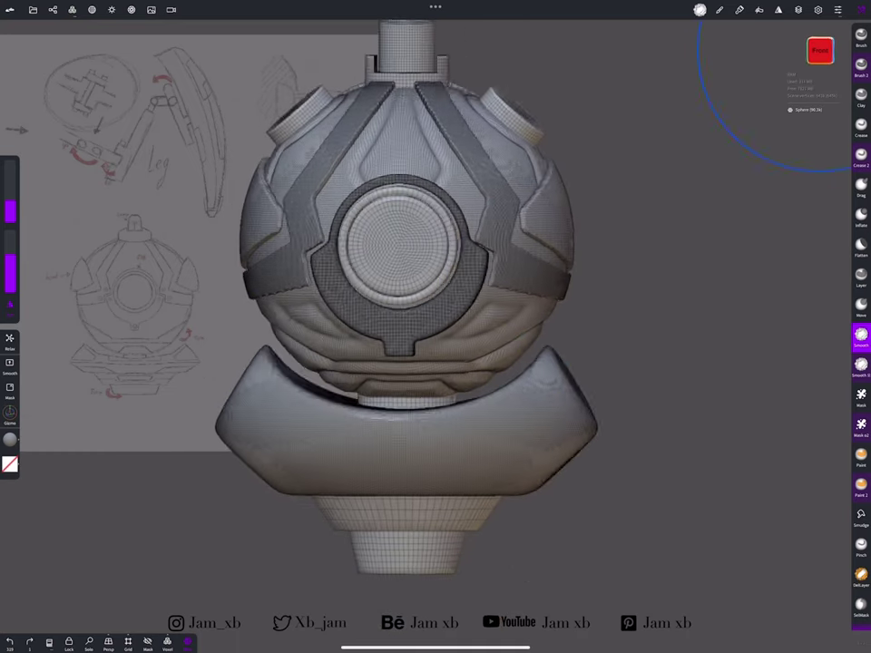
key(ctrl+z)
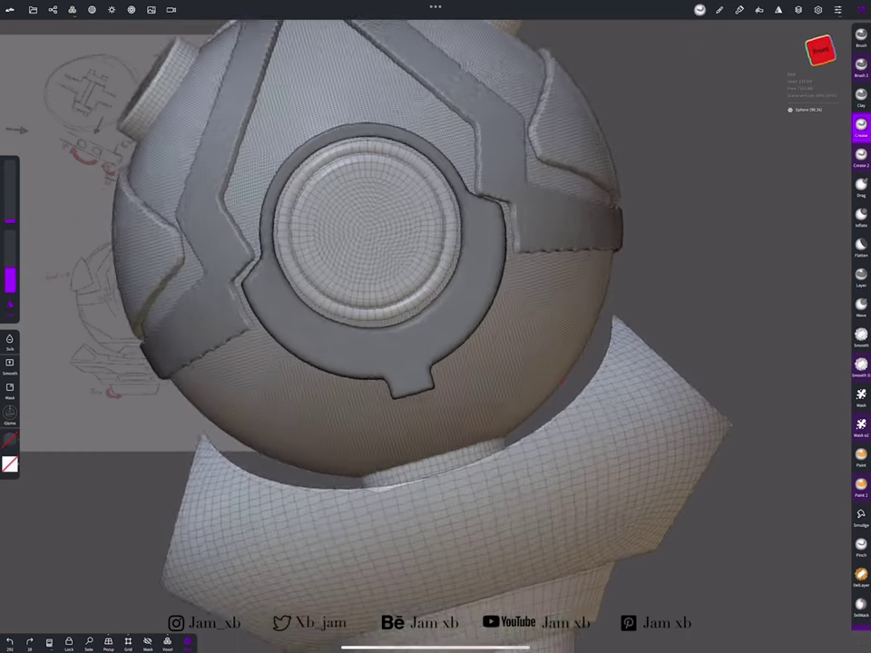
drag(598, 397, 530, 437)
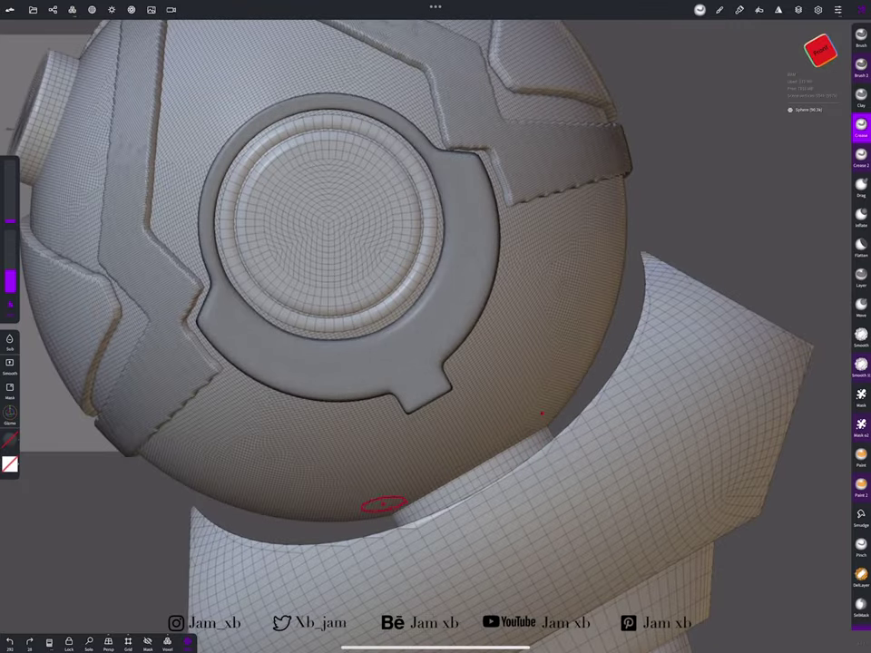
drag(545, 343, 509, 392)
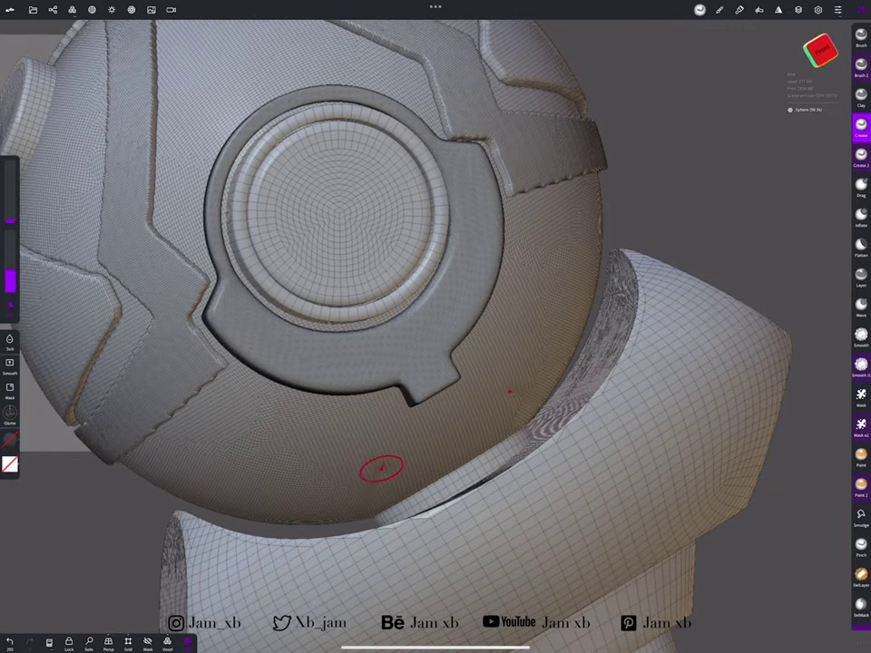
drag(459, 432, 381, 497)
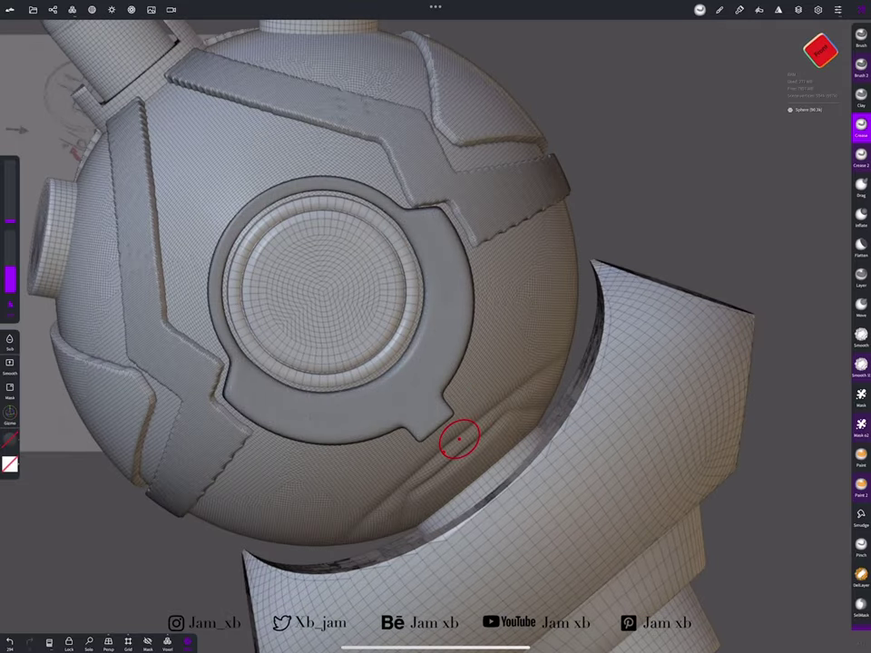
drag(397, 471, 272, 381)
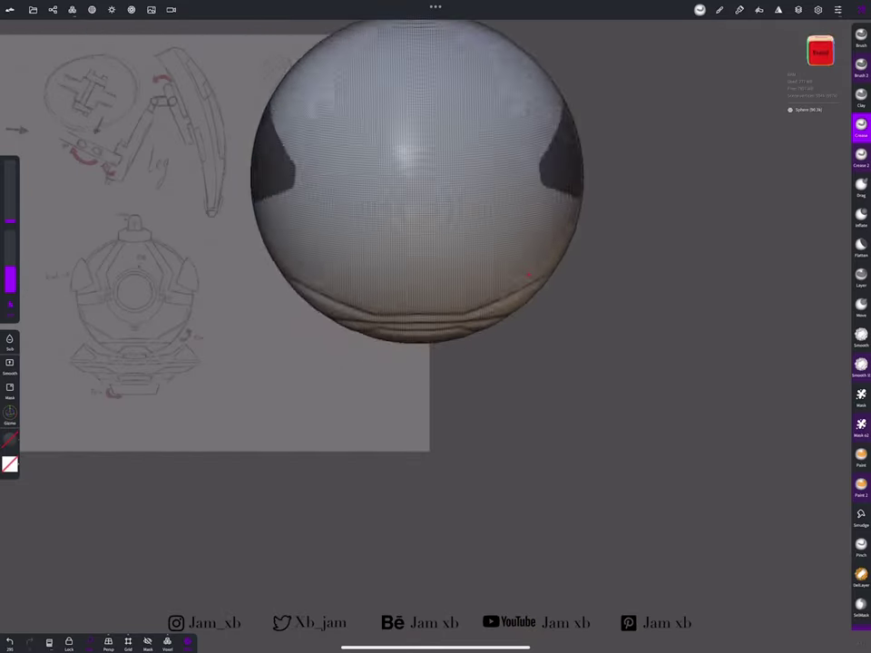
click(820, 52)
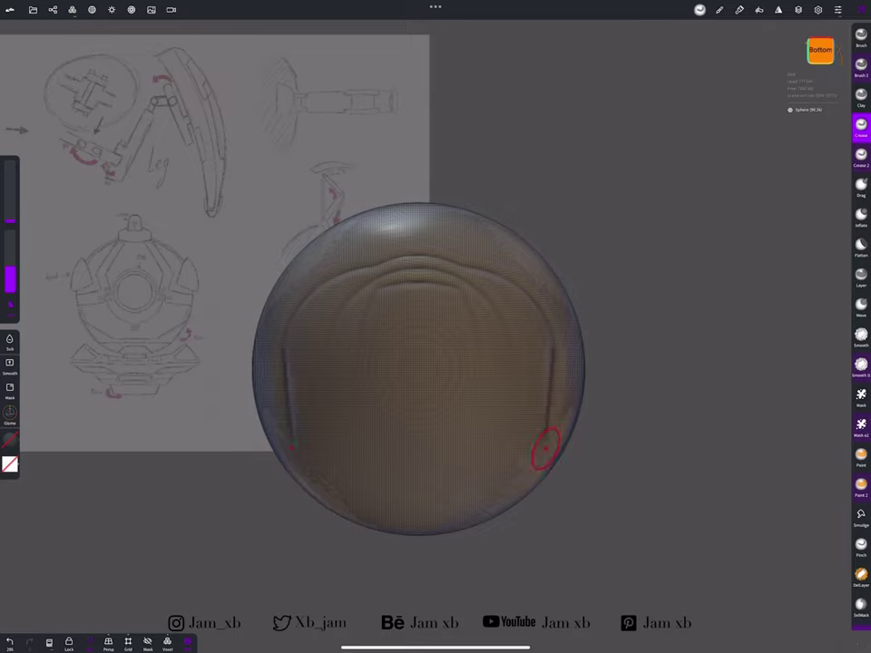
drag(364, 392, 465, 379)
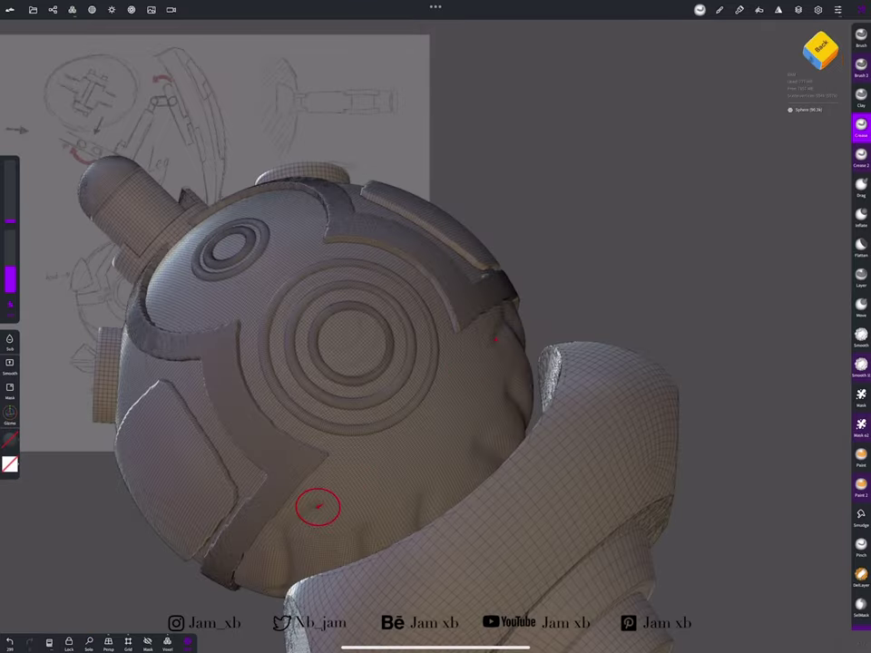
drag(317, 506, 500, 397)
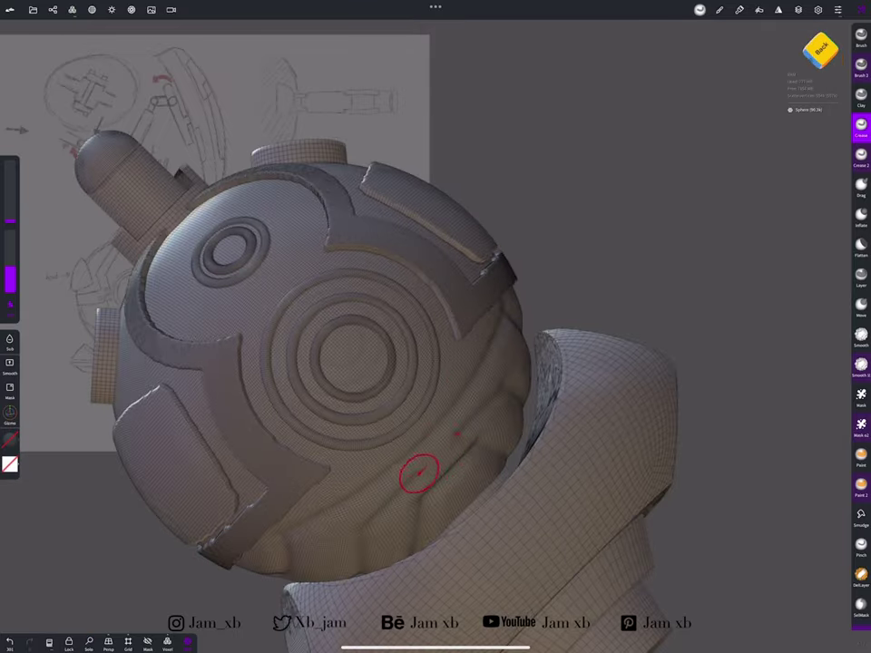
drag(418, 474, 567, 411)
click(820, 54)
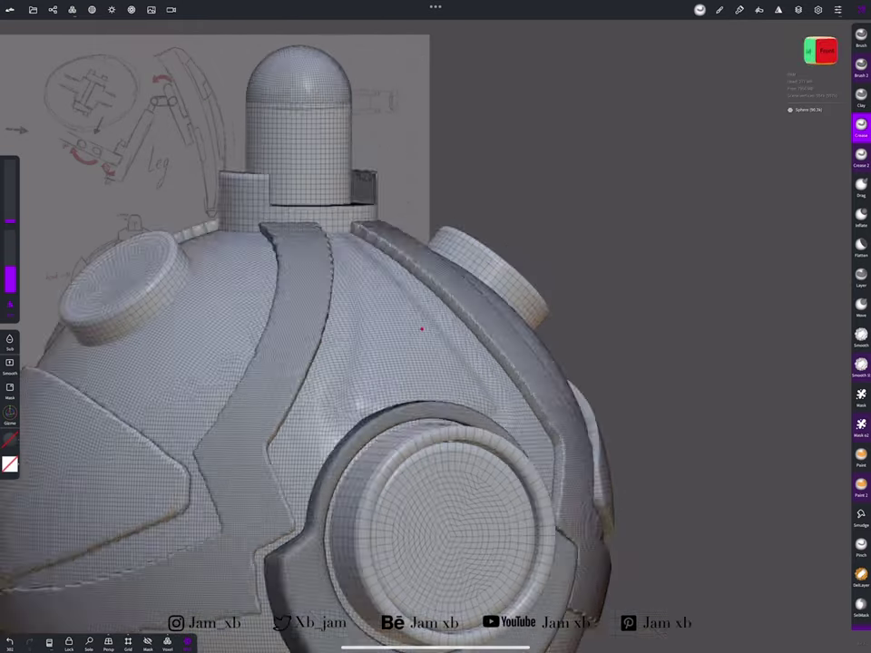
mouse_move(442, 320)
mouse_down()
mouse_move(535, 350)
mouse_move(349, 310)
mouse_up()
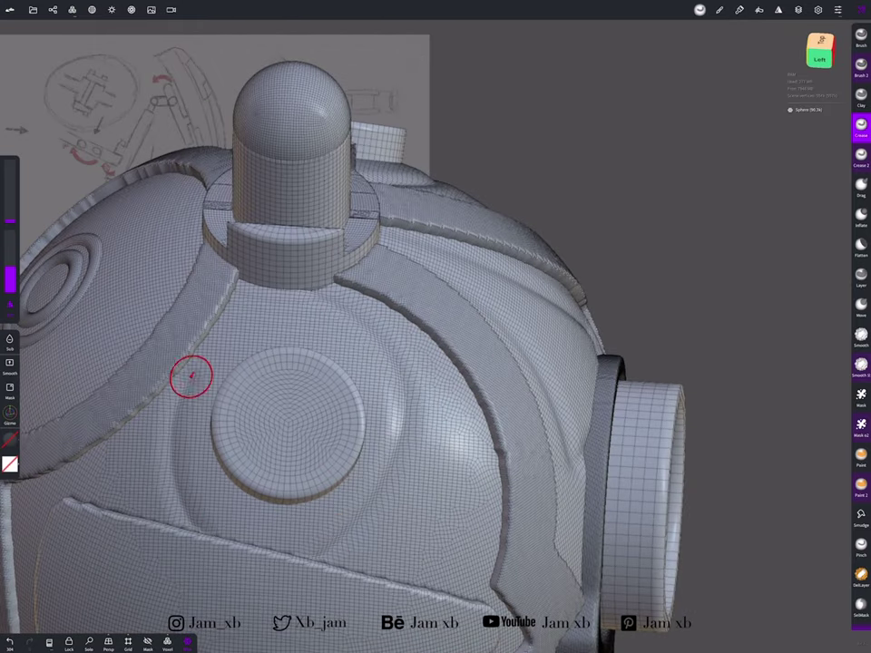
drag(192, 376, 362, 479)
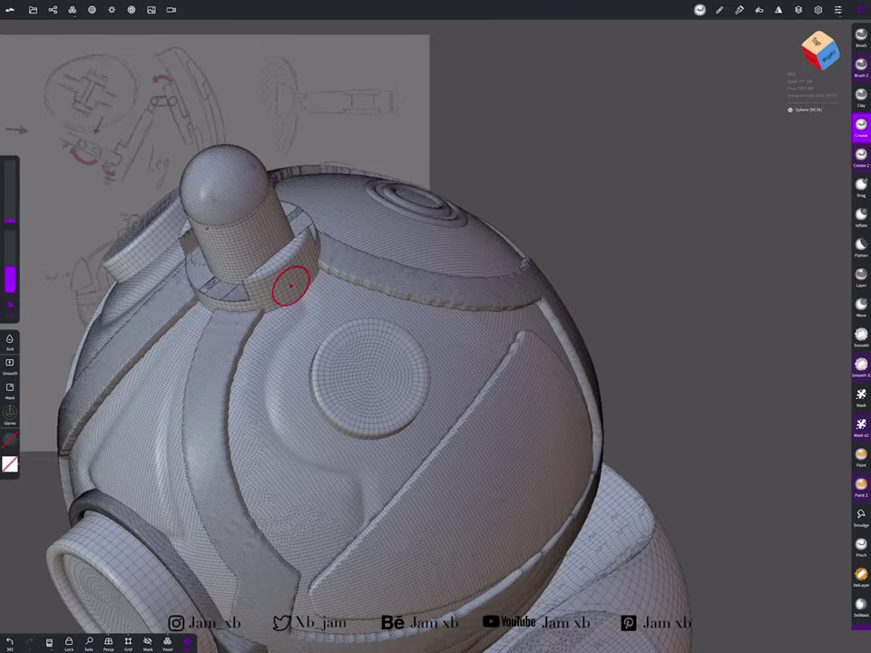
mouse_move(290, 287)
mouse_down()
mouse_move(373, 360)
mouse_move(394, 543)
mouse_up()
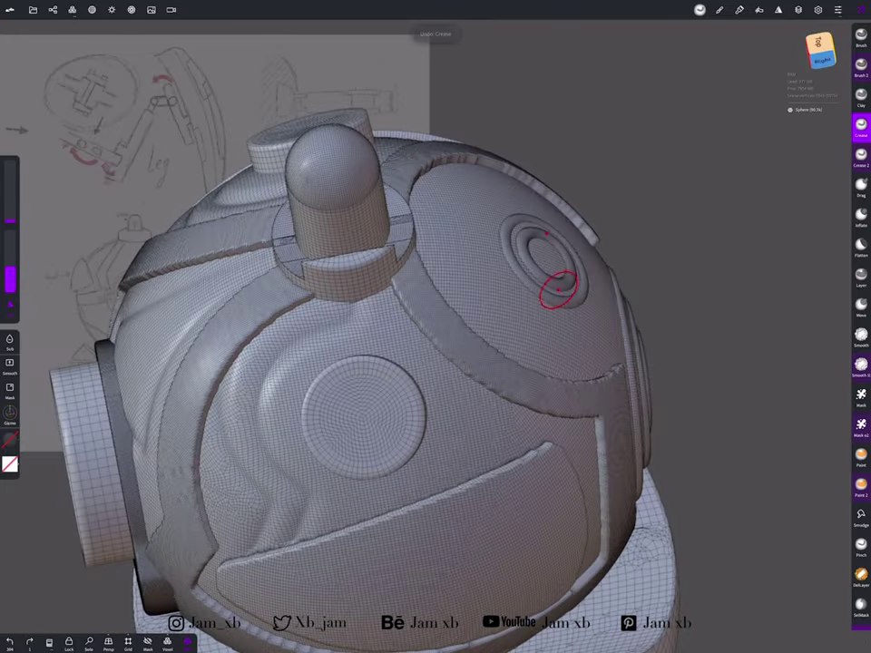
mouse_move(558, 290)
mouse_down()
mouse_move(645, 287)
mouse_move(447, 398)
mouse_move(517, 309)
mouse_move(435, 362)
mouse_move(589, 350)
mouse_up()
Check the shading and topology settings and snap to the front view
click(112, 9)
click(112, 10)
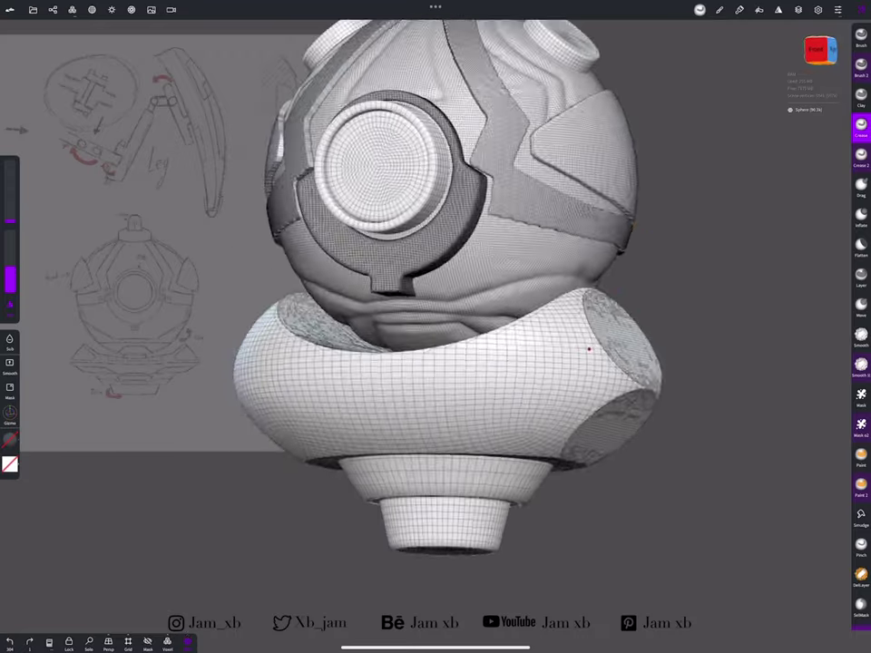
click(820, 50)
click(501, 413)
click(151, 9)
Smooth the collar with the Smooth brush and square up the front view
click(151, 9)
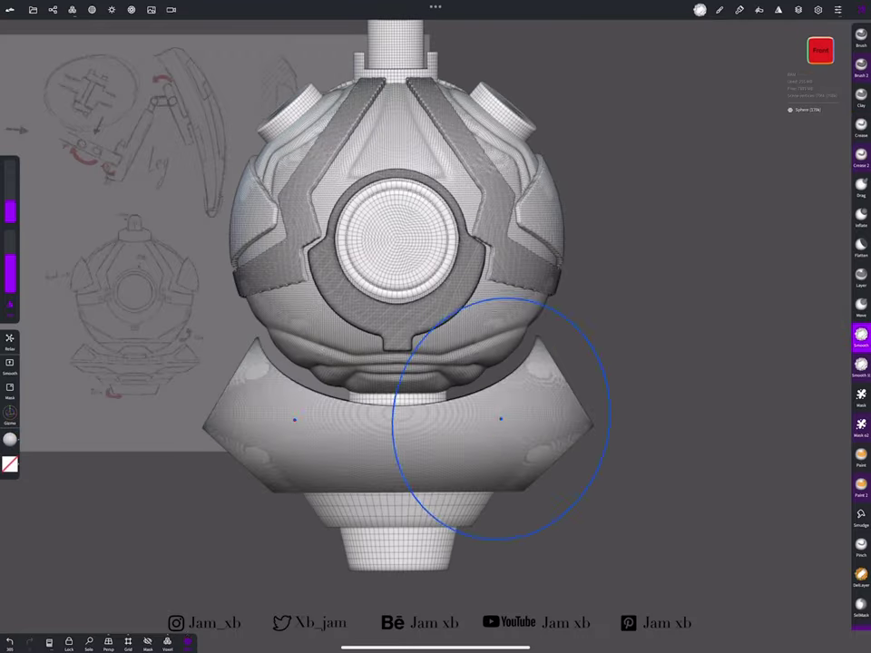
mouse_move(398, 495)
mouse_down()
mouse_move(291, 495)
mouse_move(408, 437)
mouse_move(524, 477)
mouse_move(536, 426)
mouse_move(400, 384)
mouse_move(270, 228)
mouse_move(505, 352)
mouse_move(348, 341)
mouse_move(194, 495)
mouse_up()
click(820, 50)
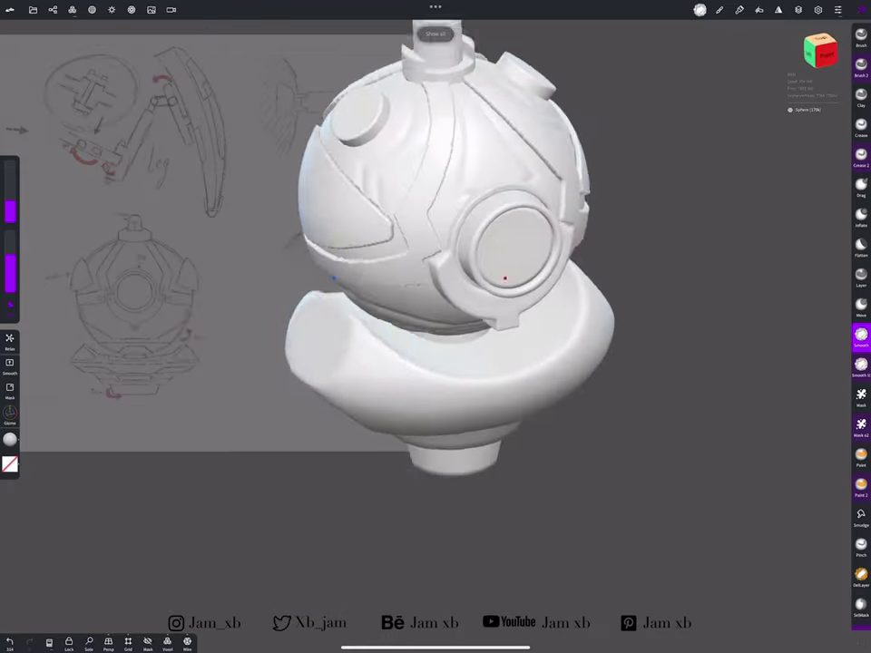
drag(508, 345, 525, 291)
click(820, 50)
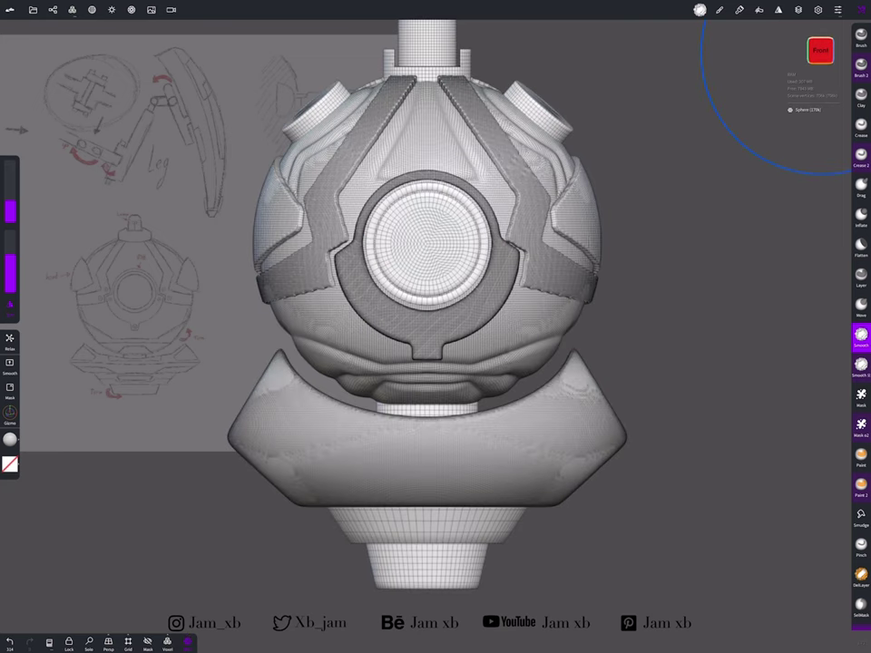
click(52, 9)
scroll(861, 363, down, 3)
click(53, 9)
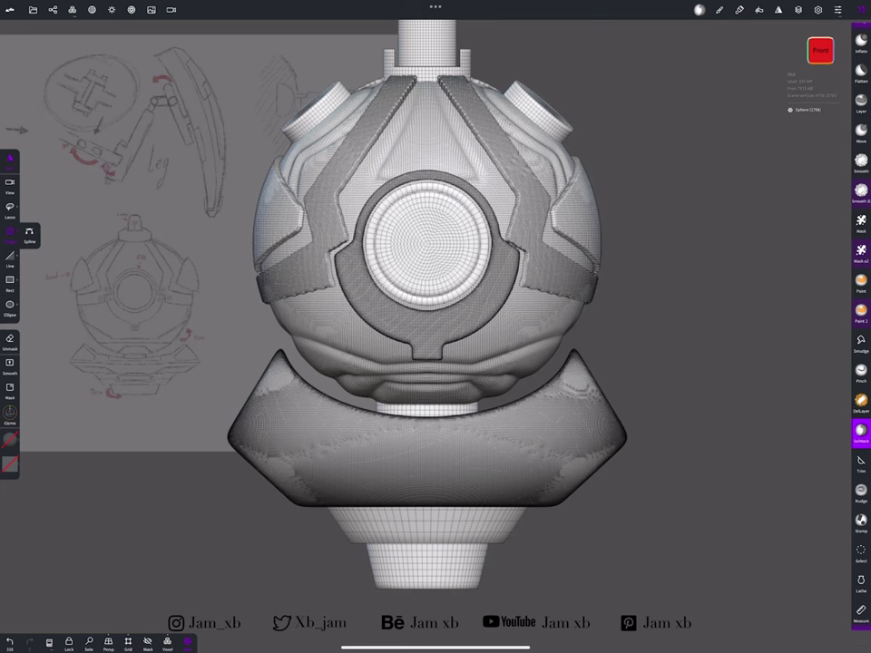
Mask three rectangular panels across the collar front with SelMask Rect
click(52, 9)
click(52, 9)
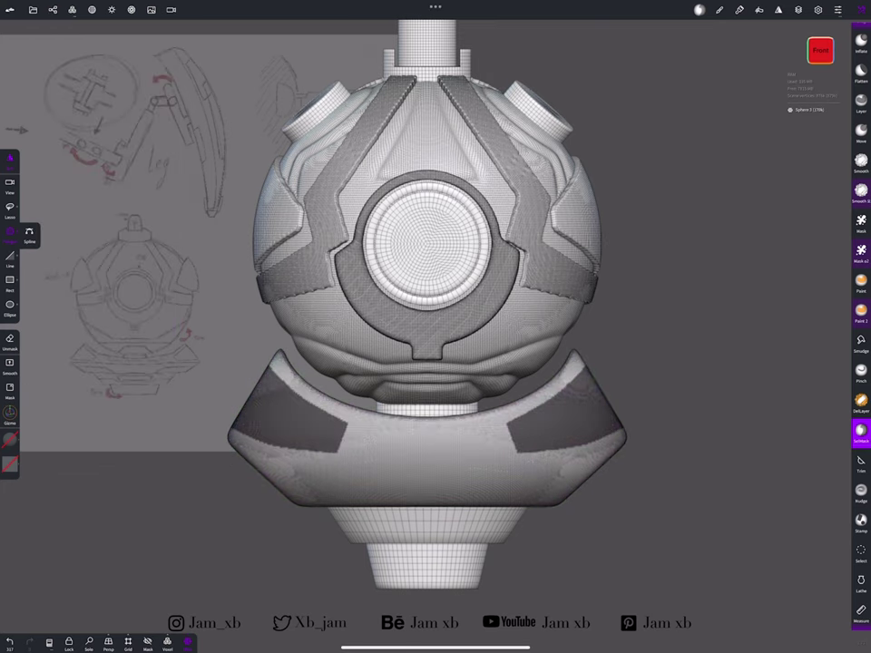
click(588, 428)
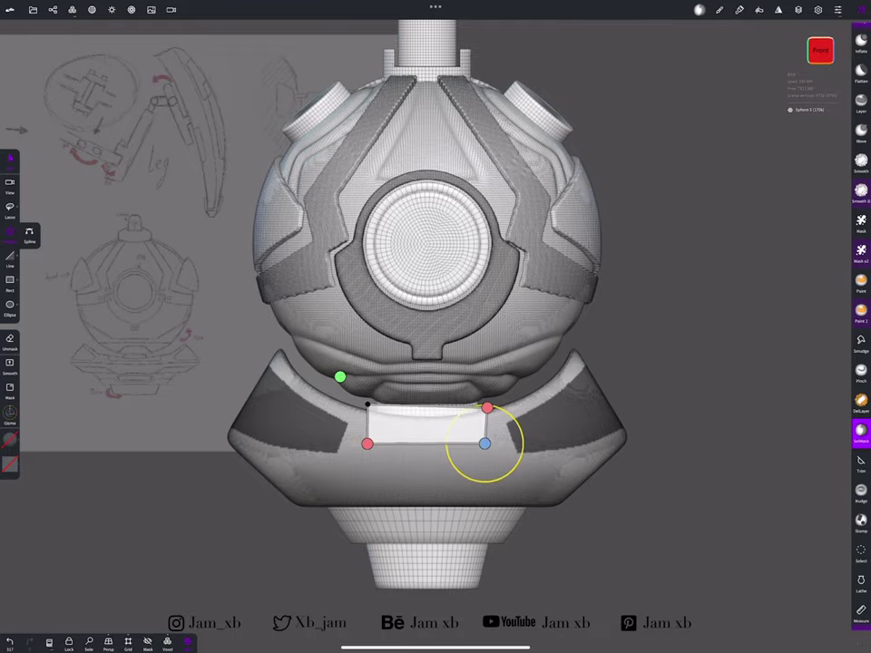
drag(340, 377, 208, 426)
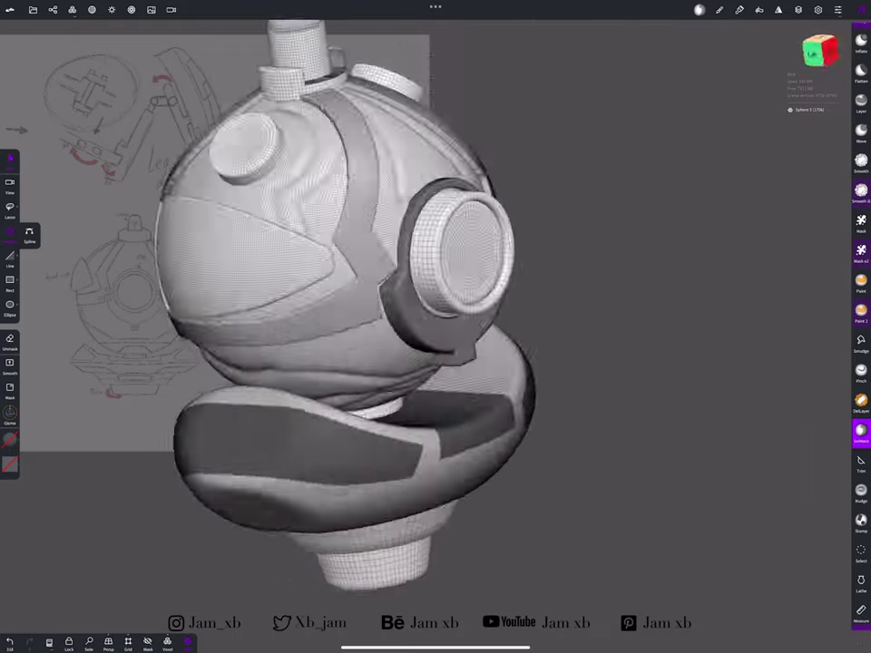
click(813, 50)
scroll(436, 299, up, 5)
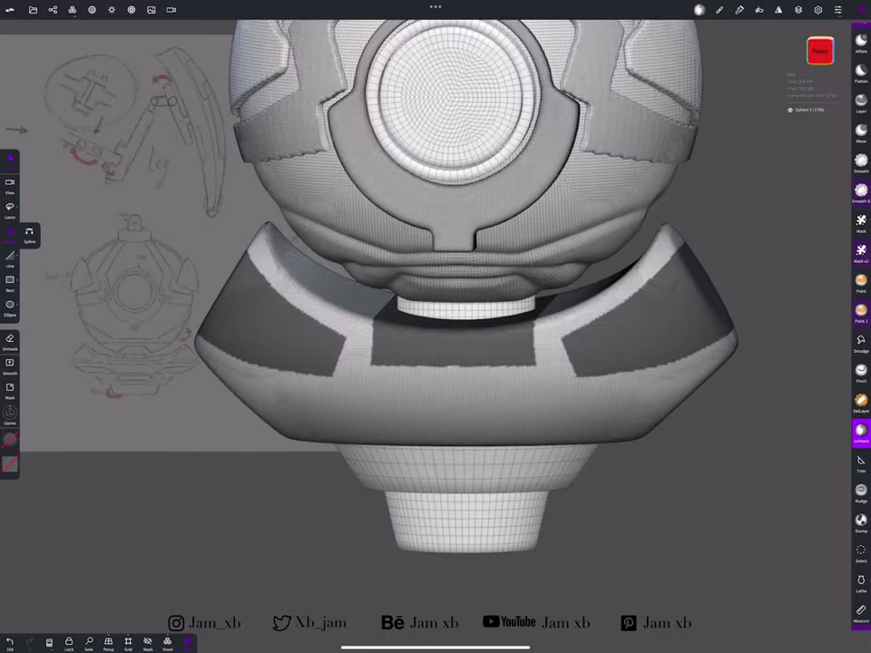
Extract the masked panels as 0.043-thick shell plates, then select the cylinder
click(699, 9)
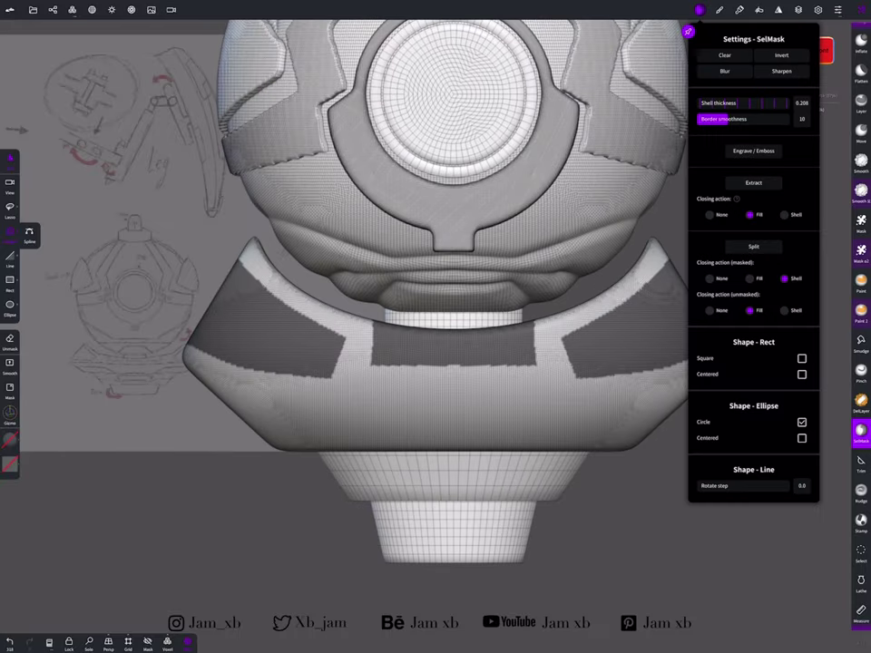
click(753, 182)
mouse_move(471, 381)
mouse_down()
mouse_move(573, 379)
mouse_move(545, 345)
mouse_move(472, 386)
mouse_move(390, 390)
mouse_up()
click(821, 49)
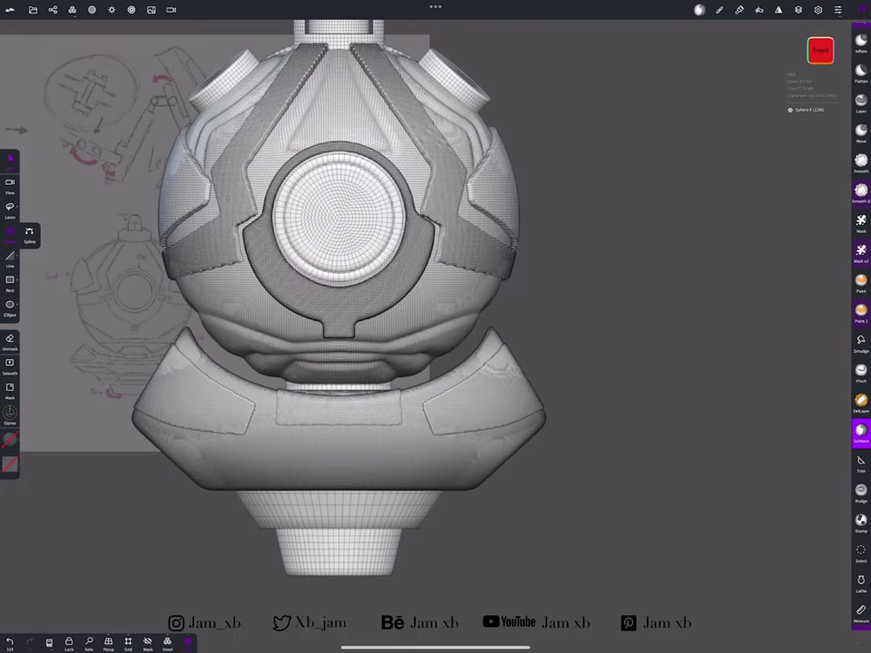
click(52, 9)
scroll(363, 299, up, 3)
click(52, 9)
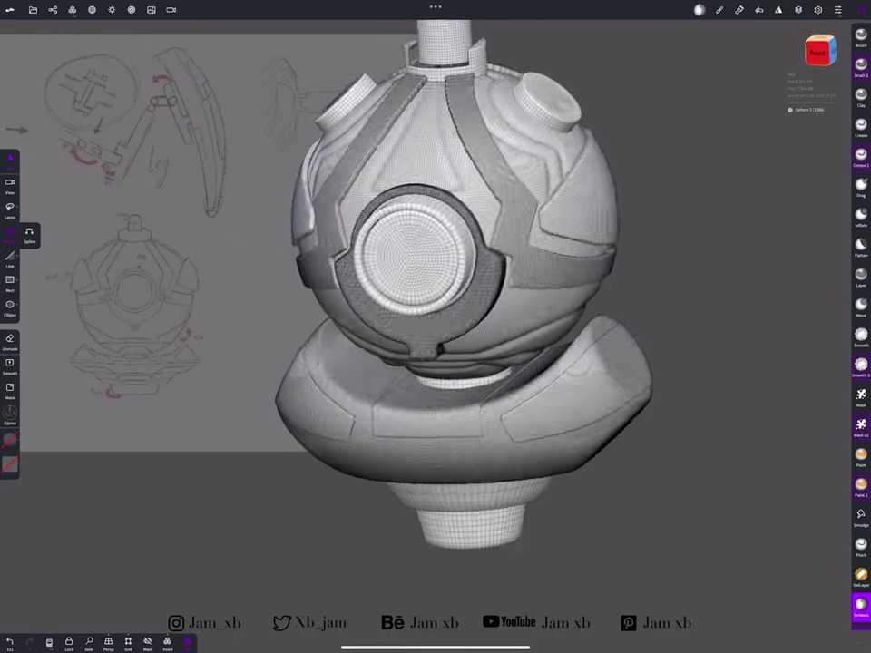
mouse_move(381, 272)
mouse_down()
mouse_move(326, 272)
mouse_move(391, 272)
mouse_up()
Toggle Solo on the cylinder to view it alone, then show the full model
click(53, 9)
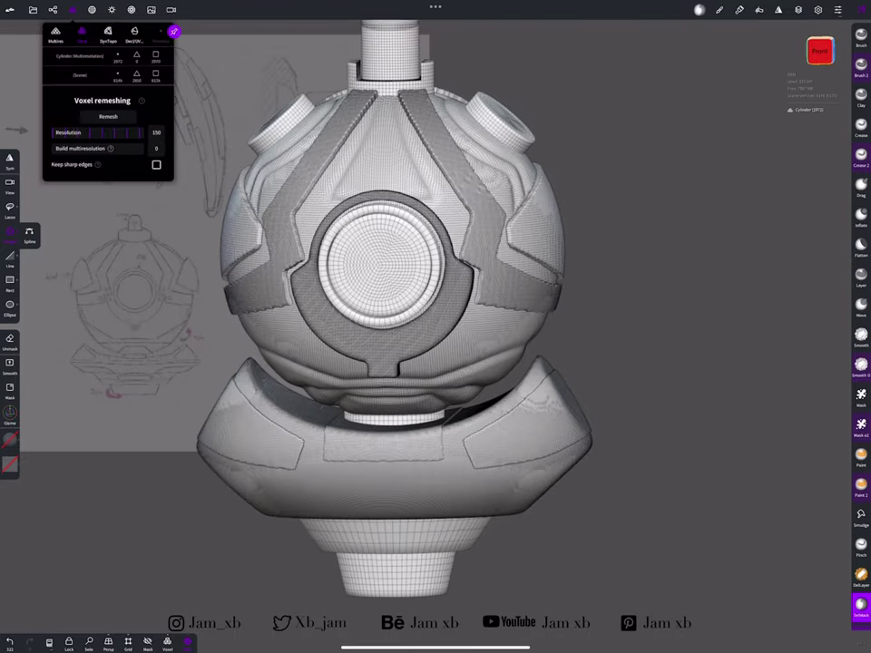
click(89, 643)
mouse_move(422, 343)
mouse_down()
mouse_move(435, 408)
mouse_move(508, 435)
mouse_up()
click(89, 642)
scroll(518, 478, up, 3)
Crease horizontal grooves along the collar's lower edge with the Crease brush
key(shift)
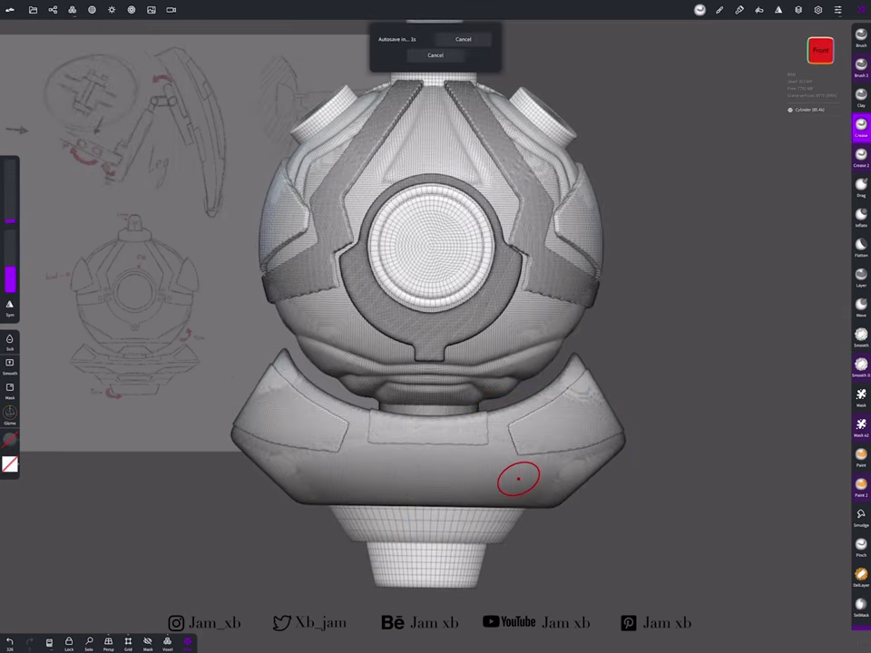
drag(485, 474, 436, 127)
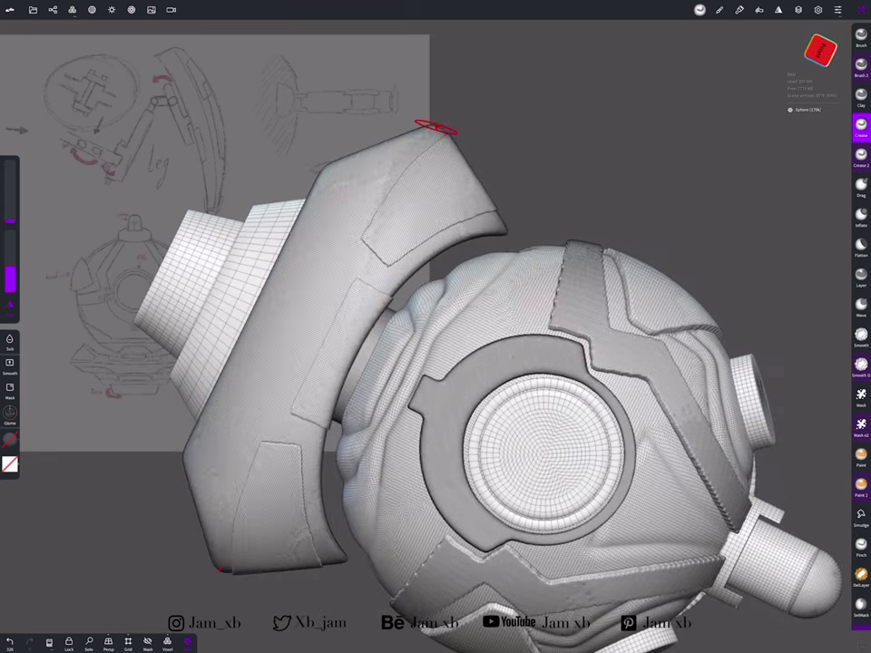
mouse_move(288, 352)
mouse_down()
mouse_move(467, 409)
mouse_move(493, 288)
mouse_up()
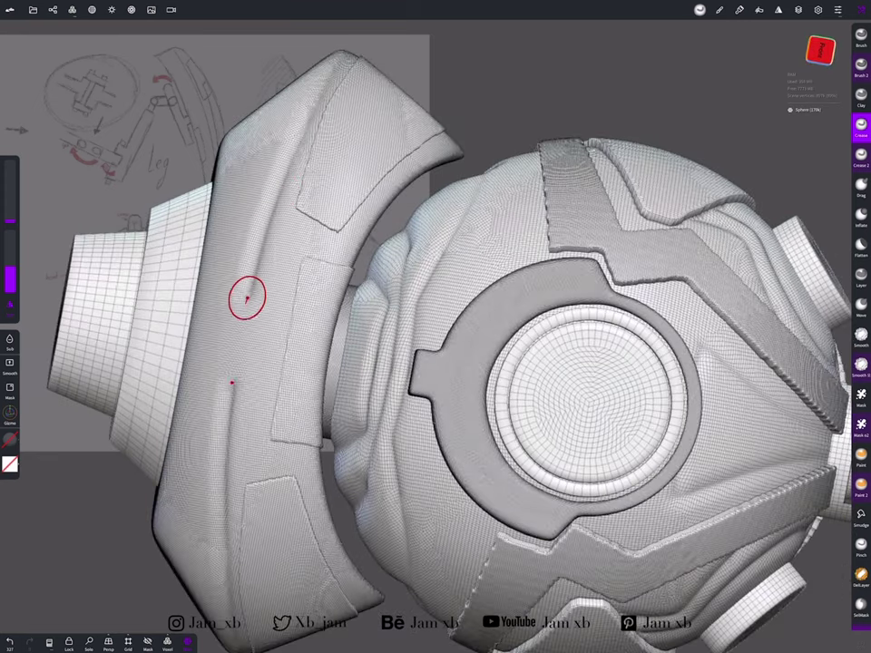
mouse_move(243, 298)
mouse_down()
mouse_move(459, 330)
mouse_move(538, 309)
mouse_up()
click(817, 51)
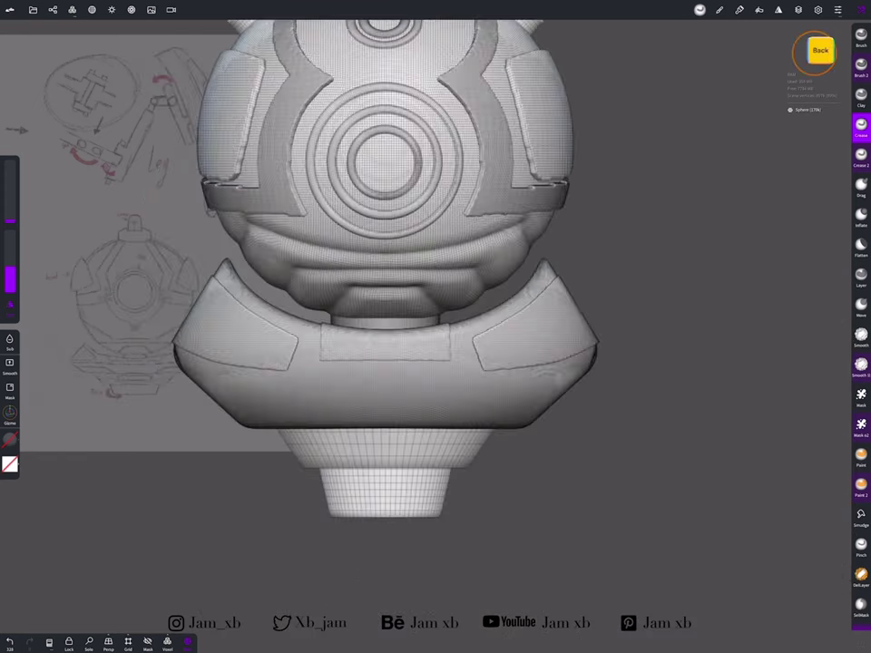
mouse_move(389, 401)
mouse_down()
mouse_move(447, 405)
mouse_move(659, 363)
mouse_move(554, 317)
mouse_move(562, 384)
mouse_up()
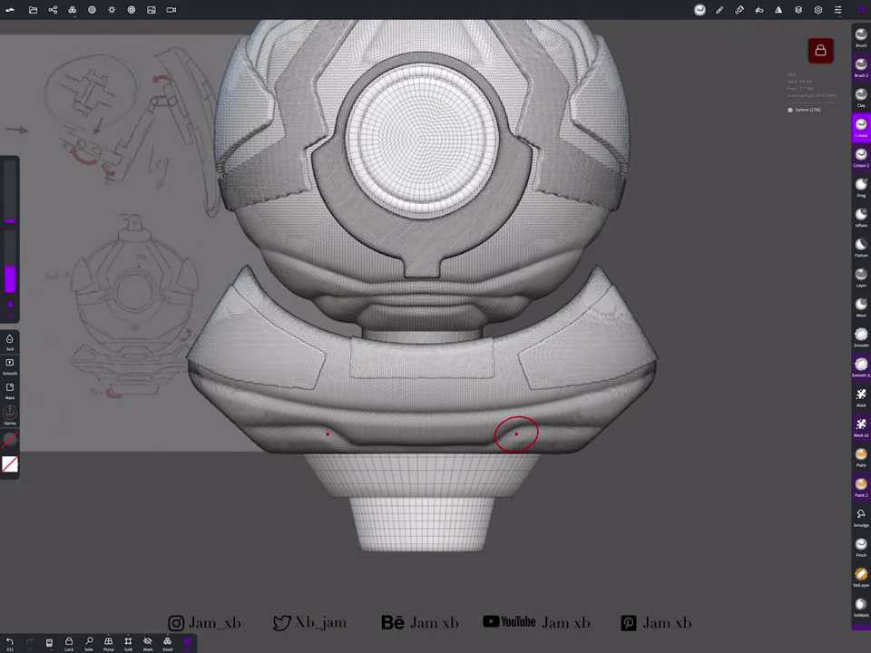
Inspect the creased collar from several sides and select the cylinder base
drag(581, 481, 716, 490)
mouse_move(367, 406)
mouse_down()
mouse_move(410, 454)
mouse_move(508, 409)
mouse_up()
drag(284, 465, 520, 439)
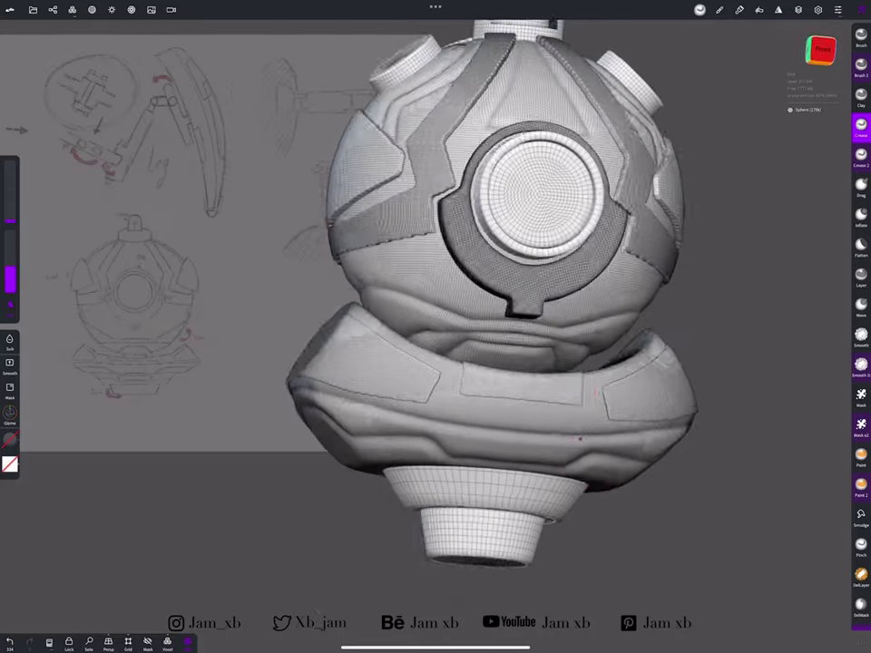
click(821, 51)
drag(563, 408, 567, 422)
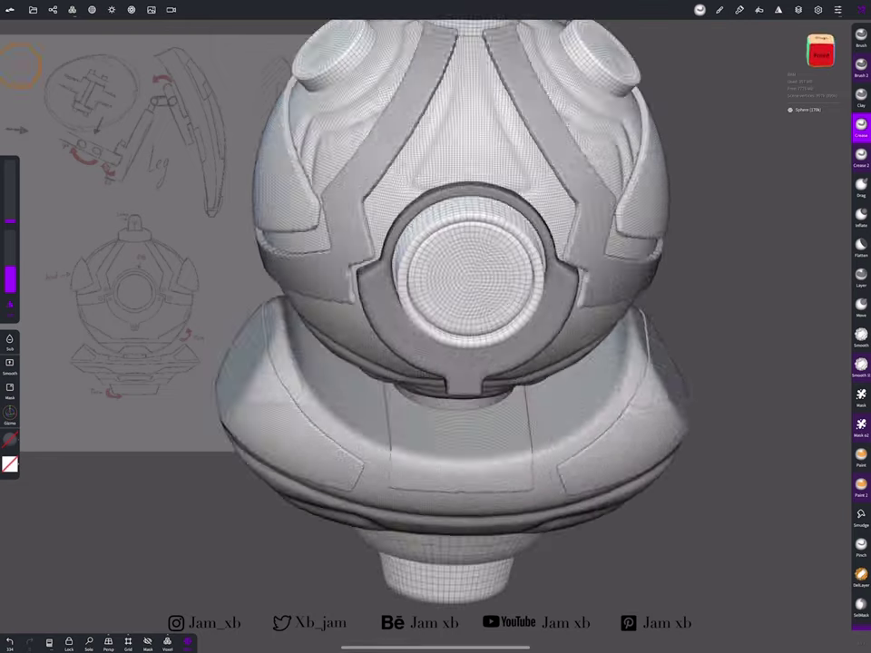
scroll(449, 362, down, 3)
click(33, 9)
click(686, 101)
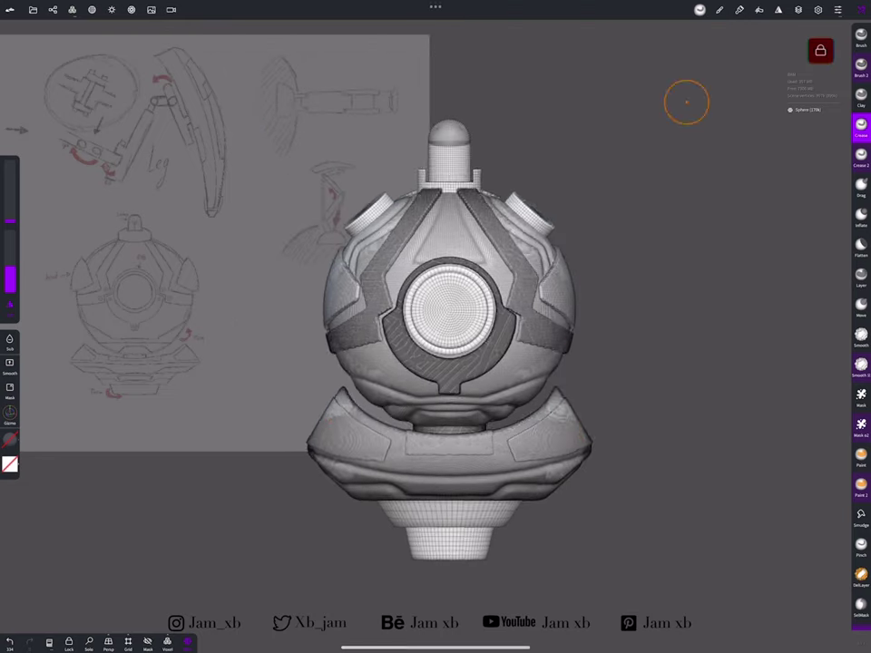
scroll(447, 363, up, 5)
drag(486, 434, 453, 476)
click(453, 474)
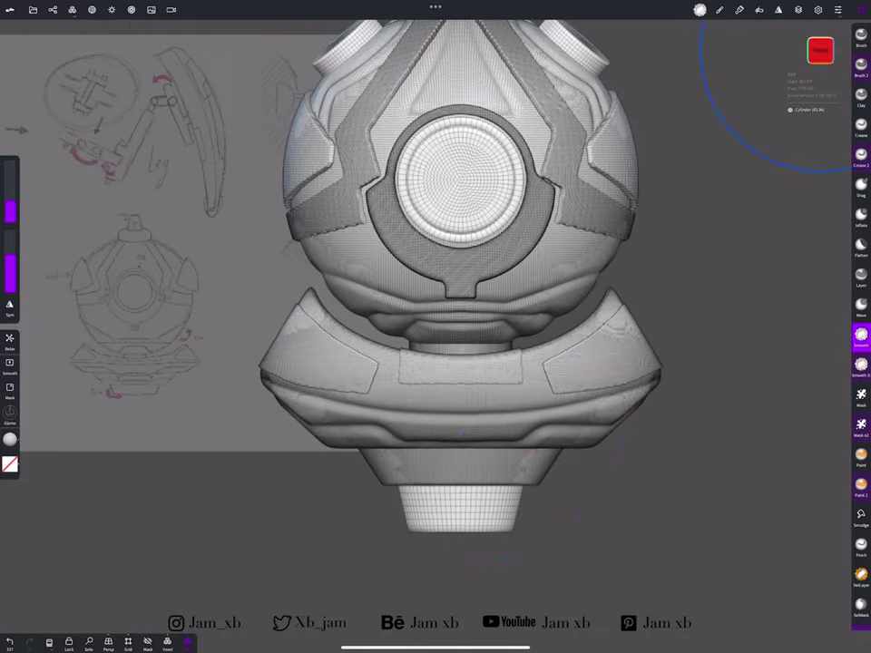
Split the masked pill shape off the base as Cylinder 3 and select it
mouse_move(798, 73)
mouse_down()
mouse_move(487, 544)
mouse_move(386, 531)
mouse_up()
mouse_move(564, 330)
mouse_down()
mouse_move(499, 425)
mouse_move(427, 370)
mouse_move(490, 483)
mouse_move(553, 347)
mouse_up()
click(53, 9)
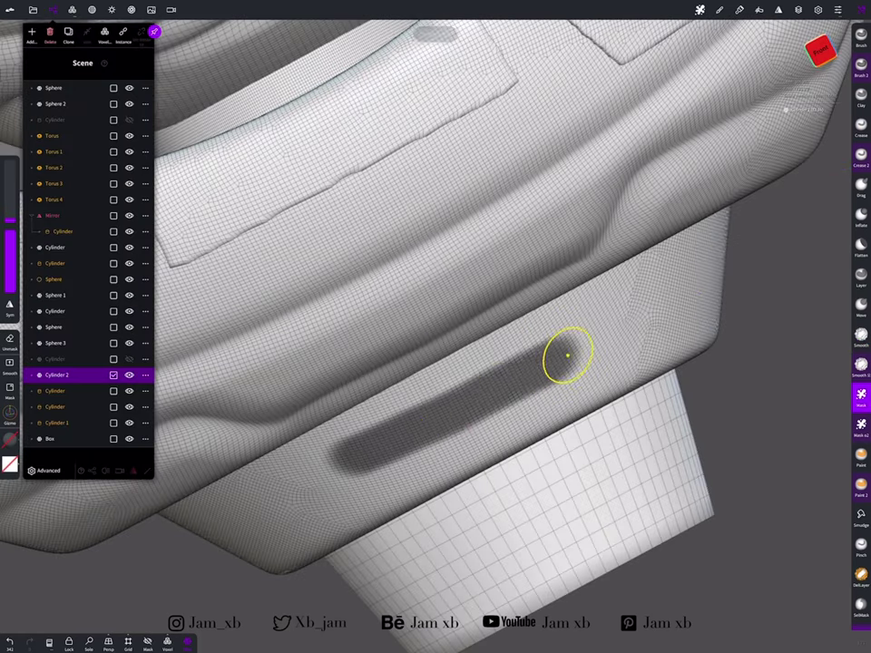
drag(591, 336, 490, 381)
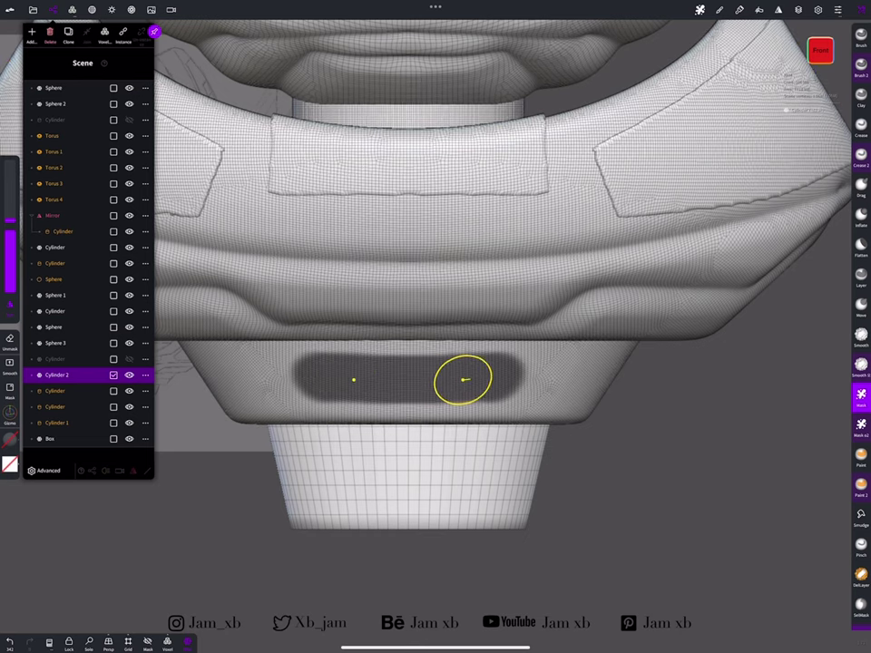
mouse_move(491, 378)
mouse_down()
mouse_move(595, 261)
mouse_move(546, 305)
mouse_move(526, 362)
mouse_move(601, 305)
mouse_move(542, 338)
mouse_up()
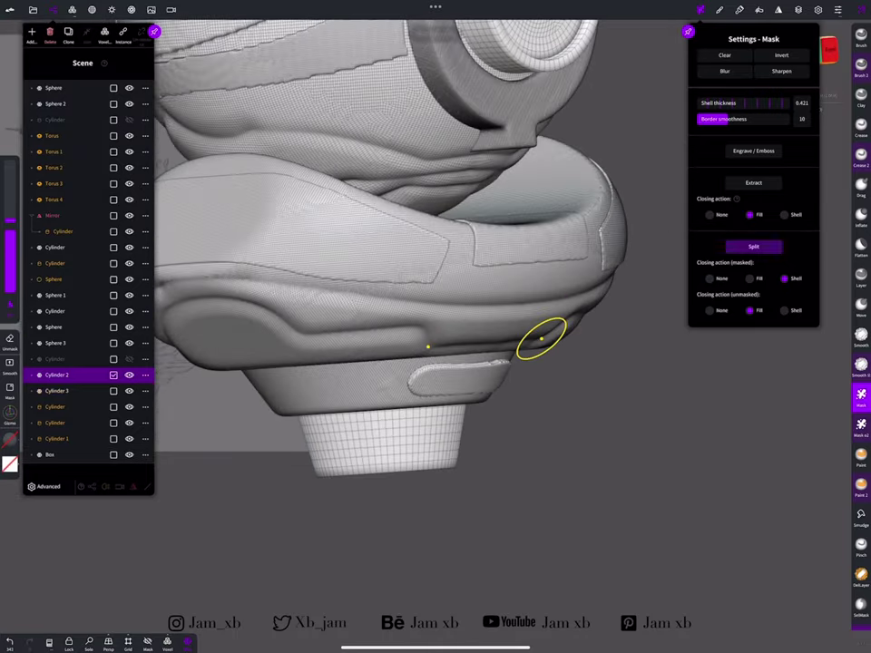
mouse_move(589, 367)
mouse_down()
mouse_move(521, 346)
mouse_move(616, 253)
mouse_move(538, 409)
mouse_up()
click(536, 409)
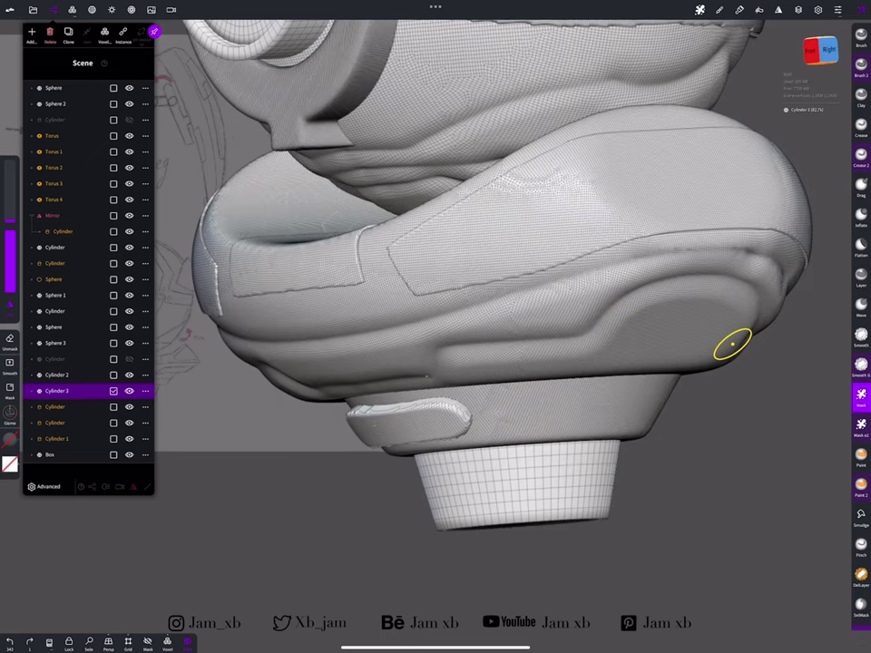
mouse_move(732, 345)
mouse_down()
mouse_move(595, 371)
mouse_move(539, 410)
mouse_move(529, 376)
mouse_move(620, 356)
mouse_move(629, 222)
mouse_move(578, 338)
mouse_move(511, 412)
mouse_up()
click(510, 412)
click(811, 49)
Zoom out over the reference sketch and add a new Box to the scene
click(563, 391)
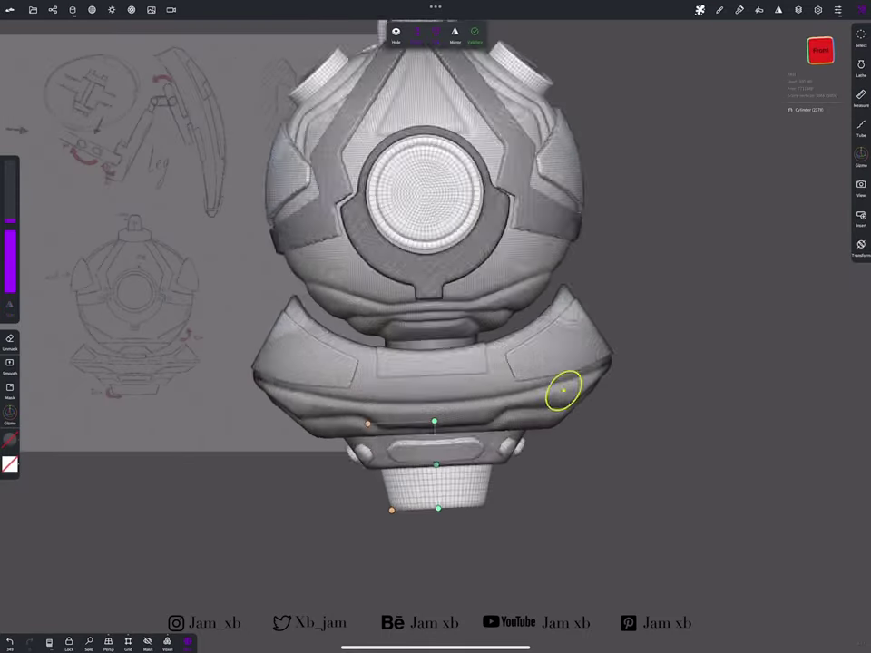
drag(564, 391, 722, 260)
click(53, 9)
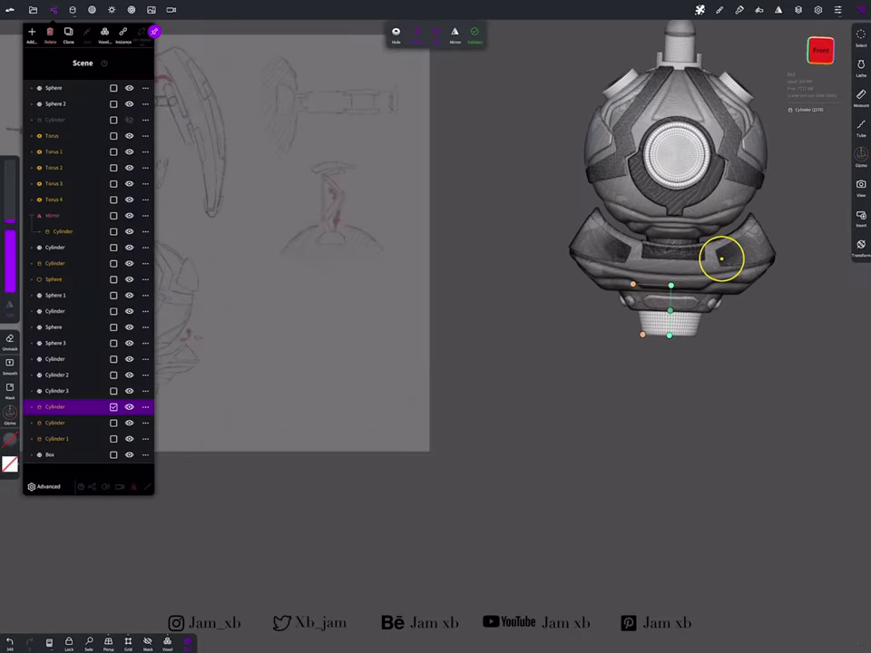
click(53, 9)
click(154, 32)
click(62, 72)
click(53, 9)
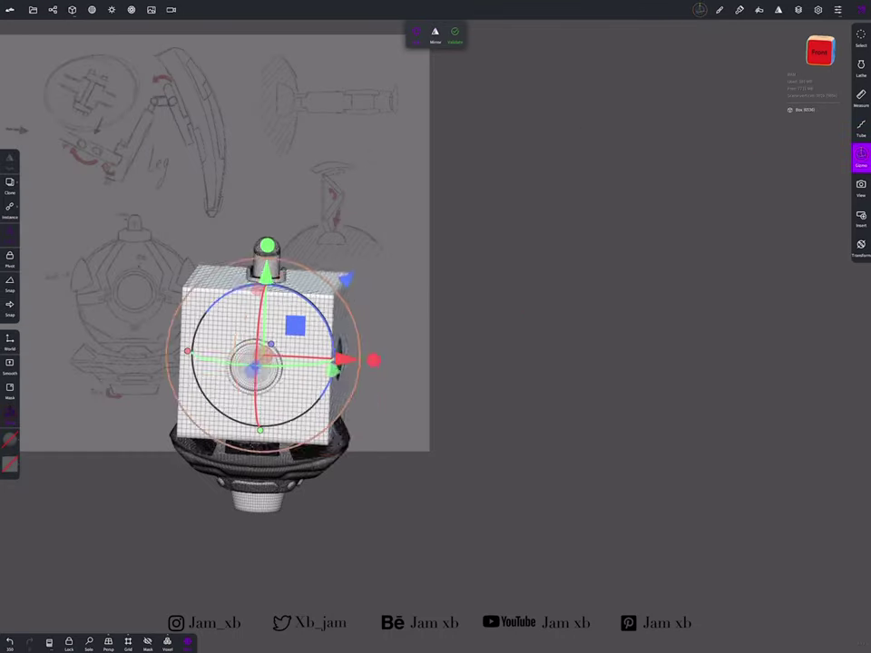
Flatten the box along Z into a thin bar
mouse_move(635, 363)
mouse_down()
mouse_move(726, 363)
mouse_move(672, 526)
mouse_up()
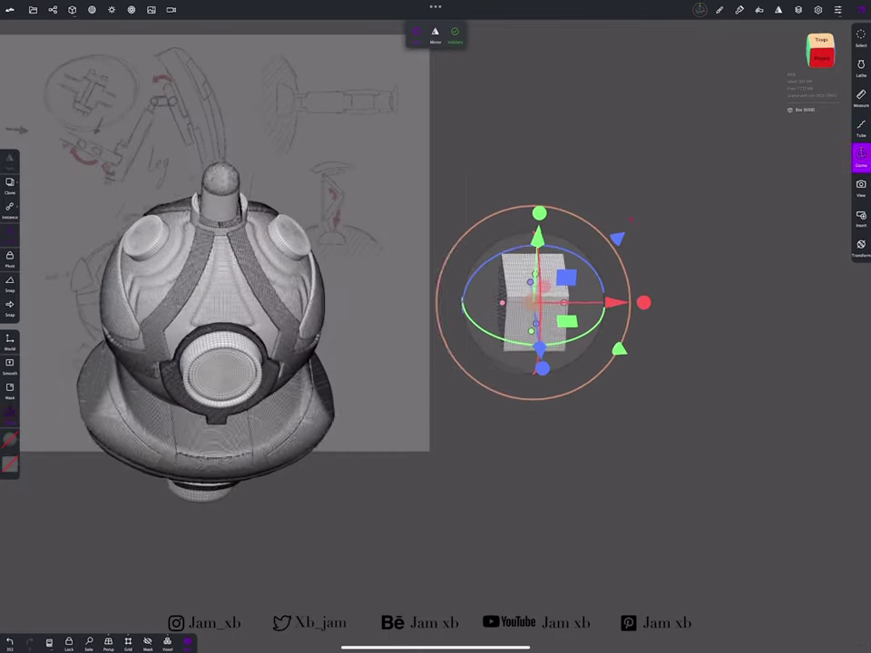
click(820, 45)
drag(418, 472, 417, 538)
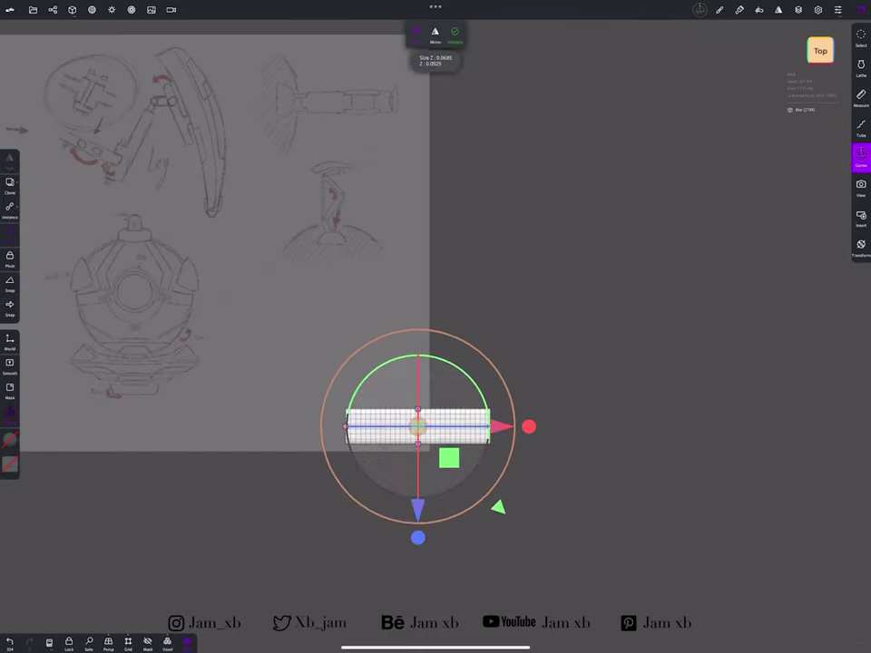
drag(635, 363, 708, 227)
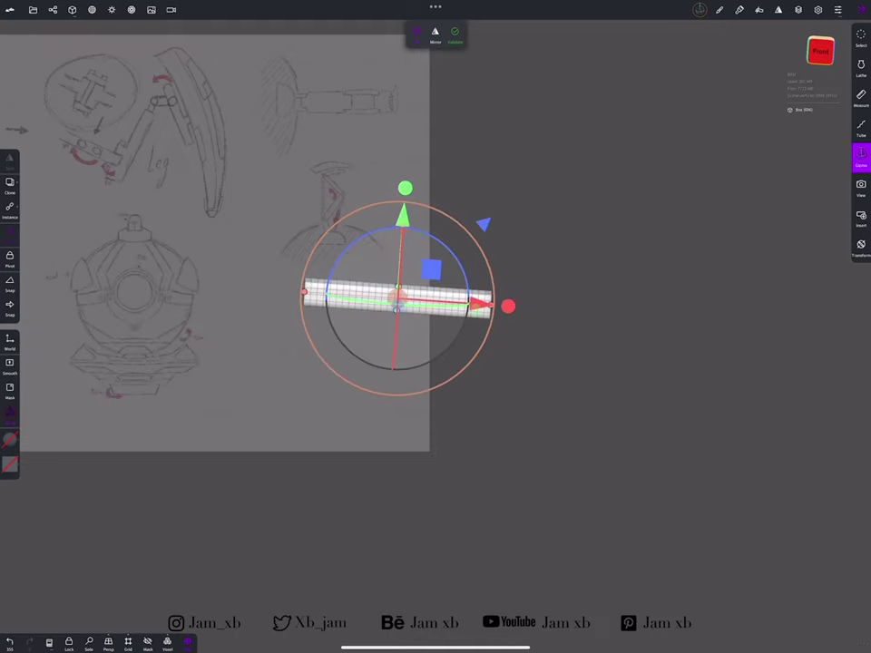
drag(635, 363, 671, 508)
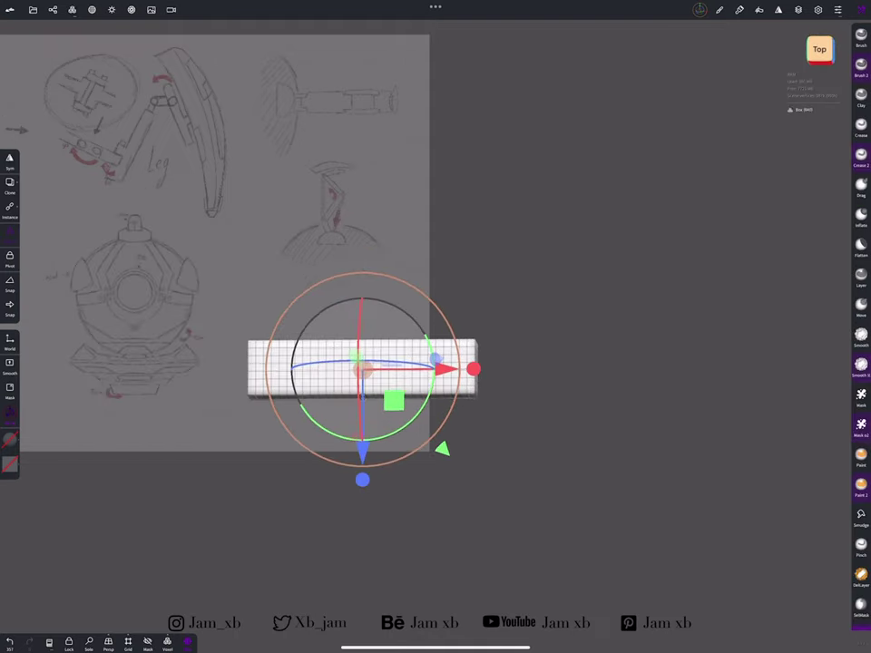
Rectangle-mask the bar's right end and scale it out into a taller block
click(861, 390)
click(859, 364)
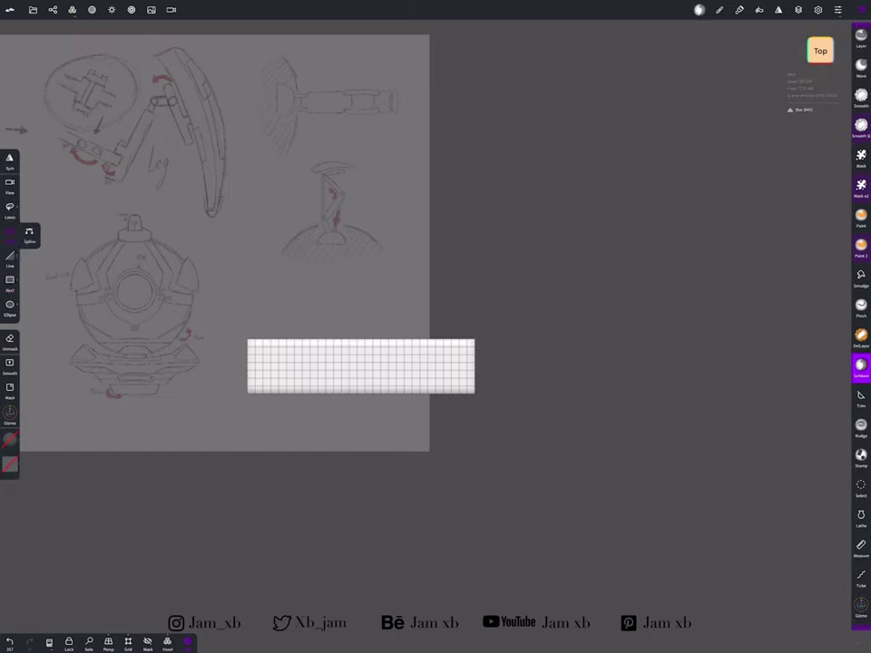
drag(595, 221, 427, 444)
click(861, 539)
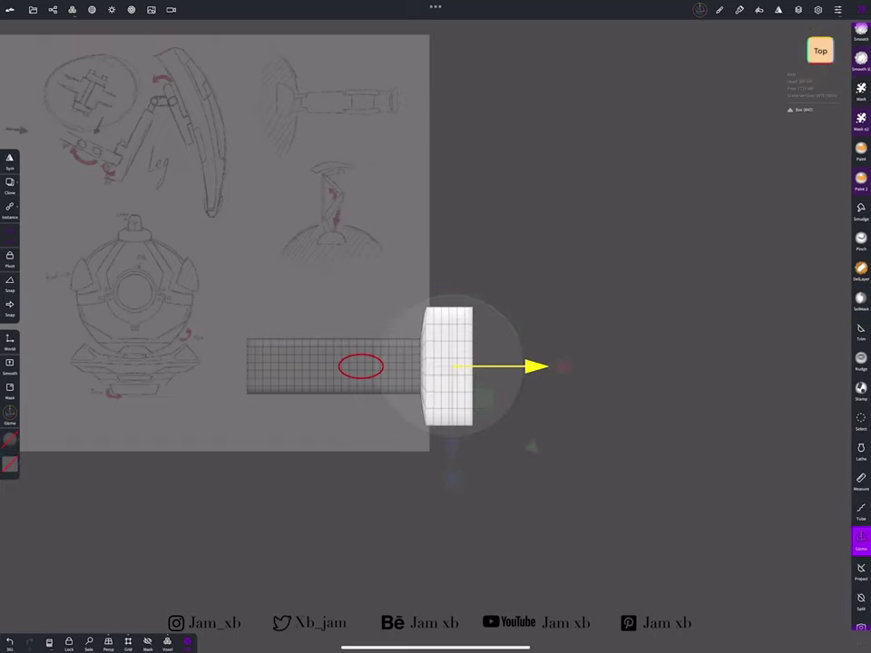
click(861, 300)
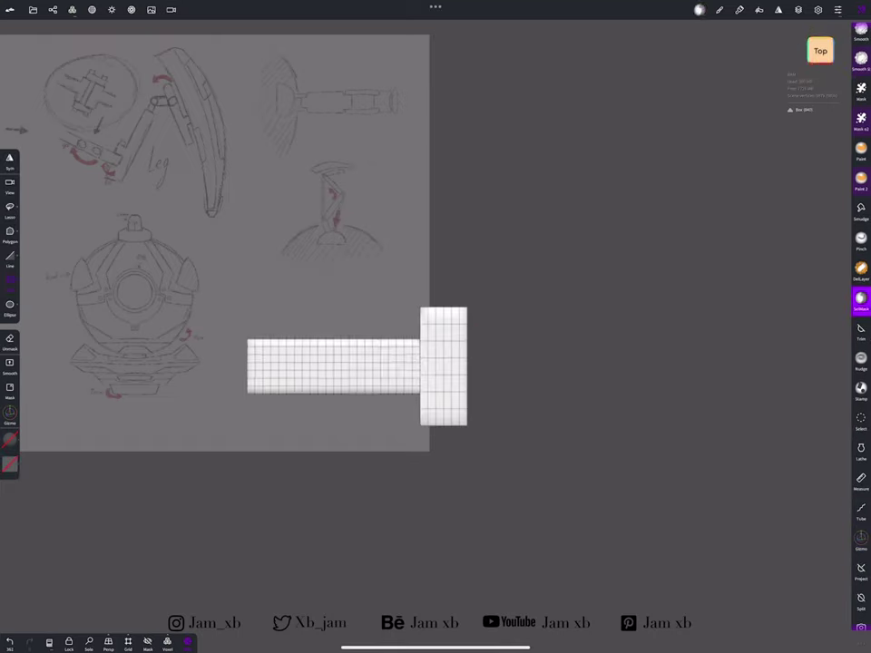
click(52, 9)
drag(635, 409, 562, 272)
Turn on 90° rotation snapping for Box 1's gizmo and view it from the Top
click(861, 540)
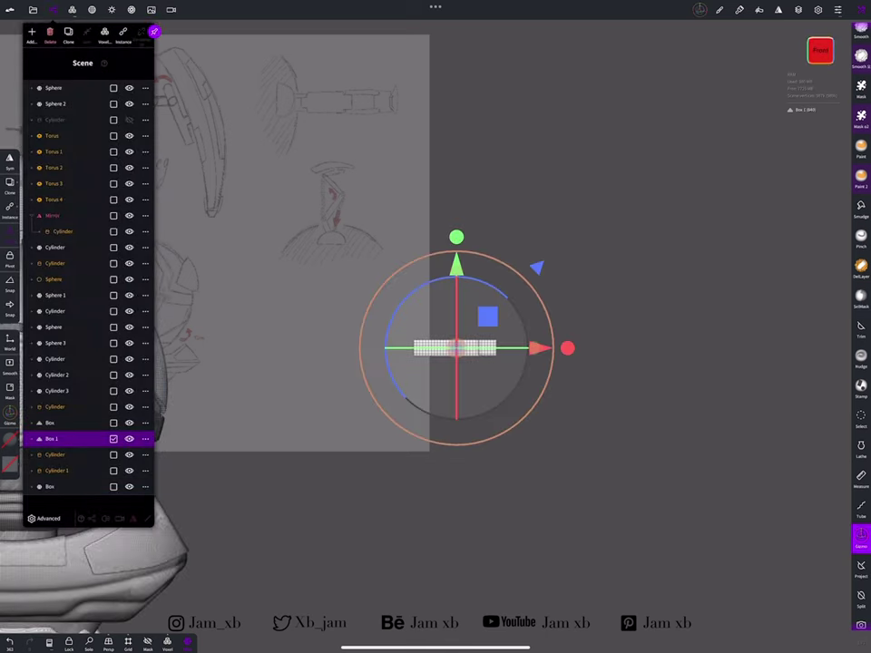
click(9, 284)
click(53, 9)
click(819, 50)
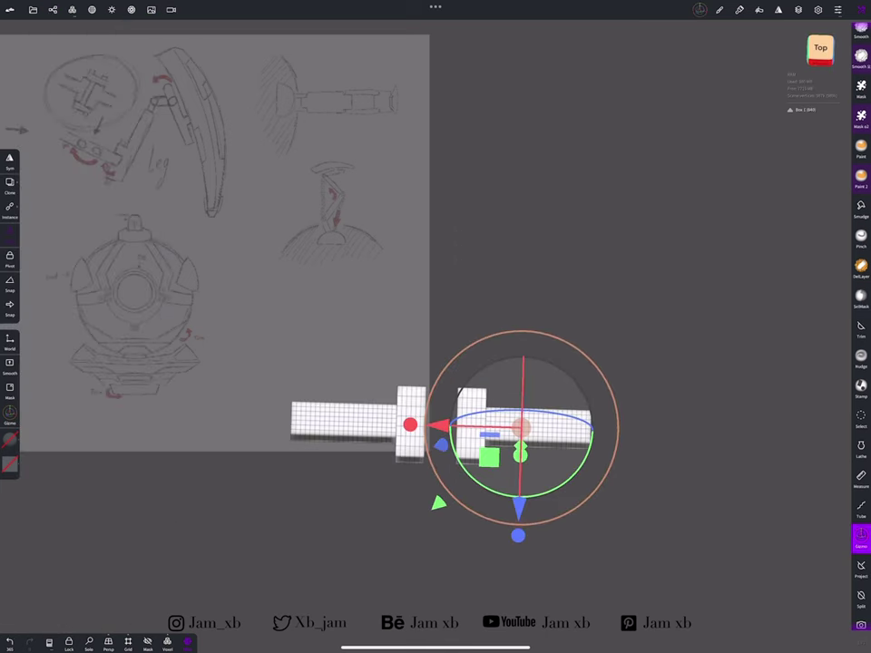
scroll(408, 417, up, 3)
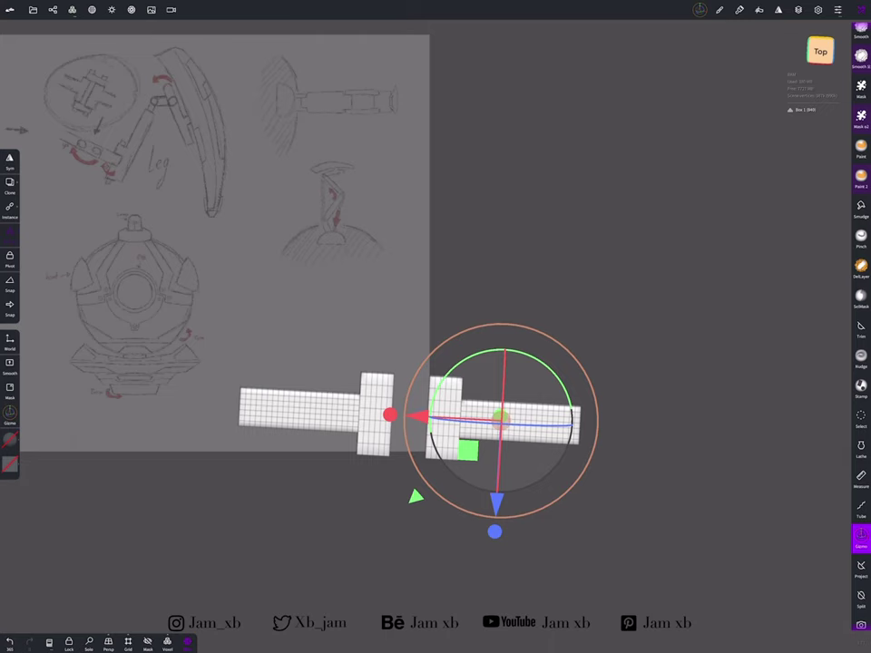
Lower the cylinder level with the boxes and slide it right along X
click(53, 9)
click(75, 454)
scroll(436, 363, down, 5)
drag(545, 408, 417, 299)
drag(589, 408, 545, 363)
scroll(435, 363, up, 3)
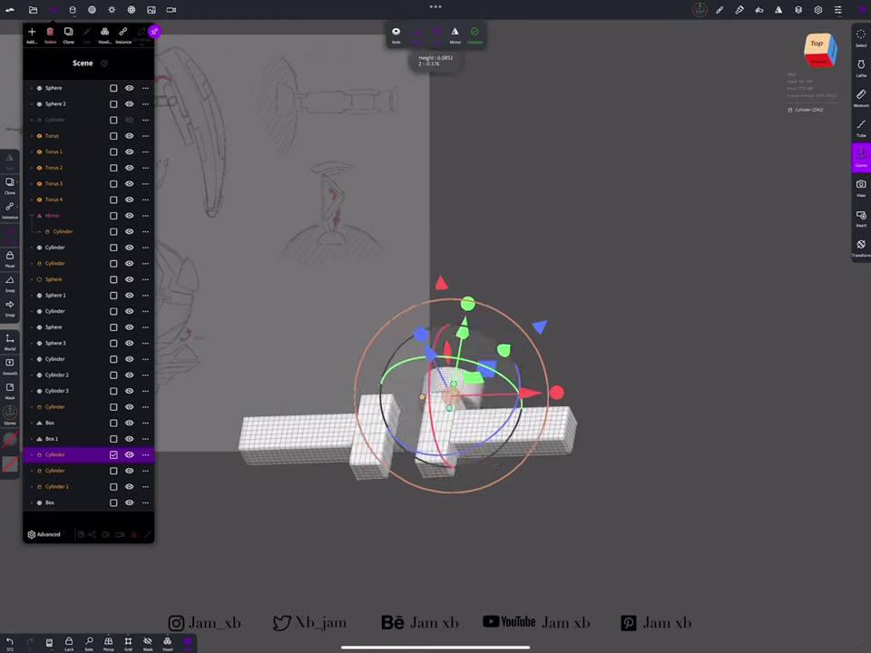
drag(590, 408, 563, 390)
drag(449, 454, 449, 524)
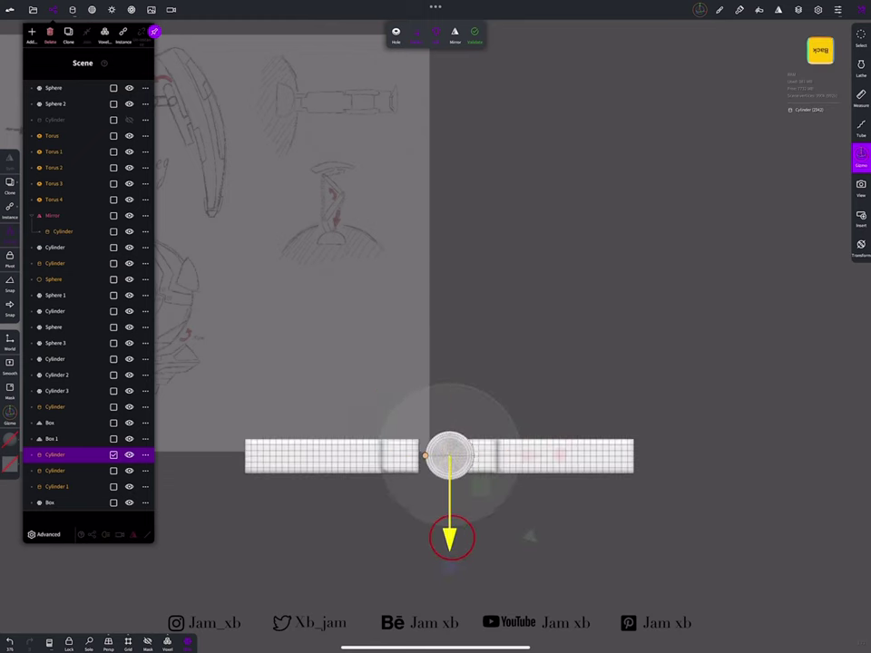
mouse_move(532, 454)
mouse_down()
mouse_move(561, 455)
mouse_move(559, 299)
mouse_up()
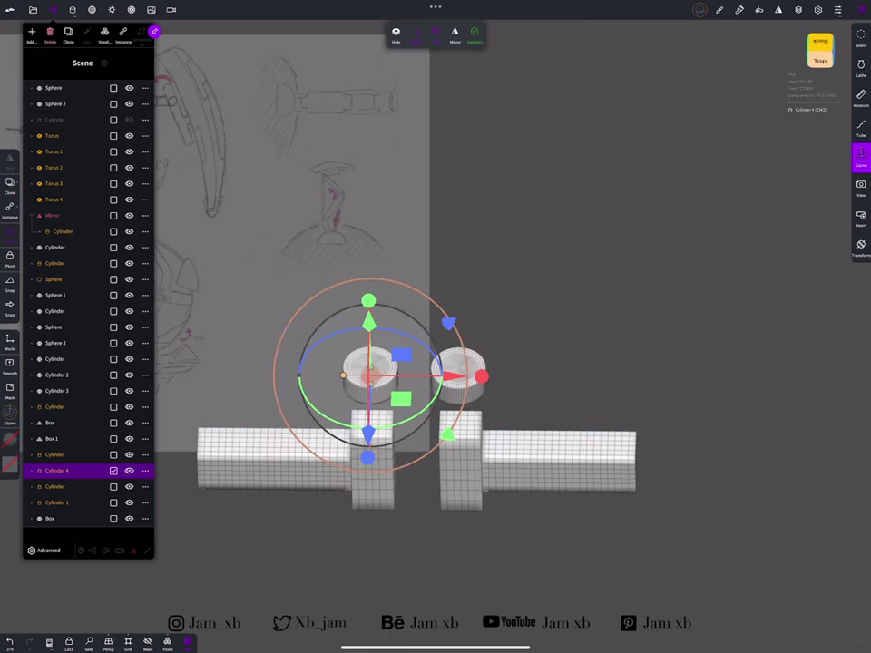
Array the cylinder with Offset X into a pill-shaped link plate and apply it, keeping instances
click(31, 32)
click(63, 181)
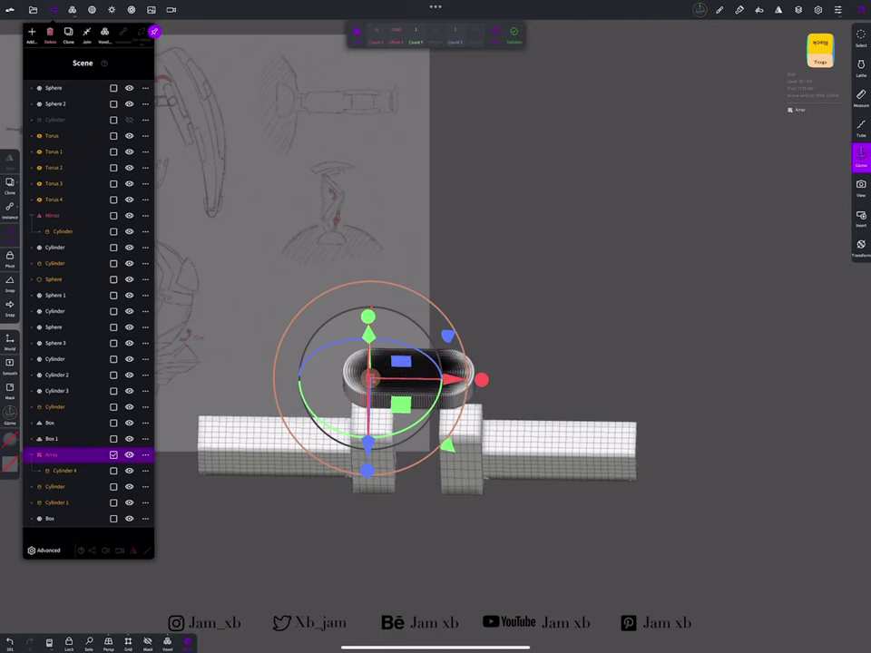
drag(396, 34, 409, 34)
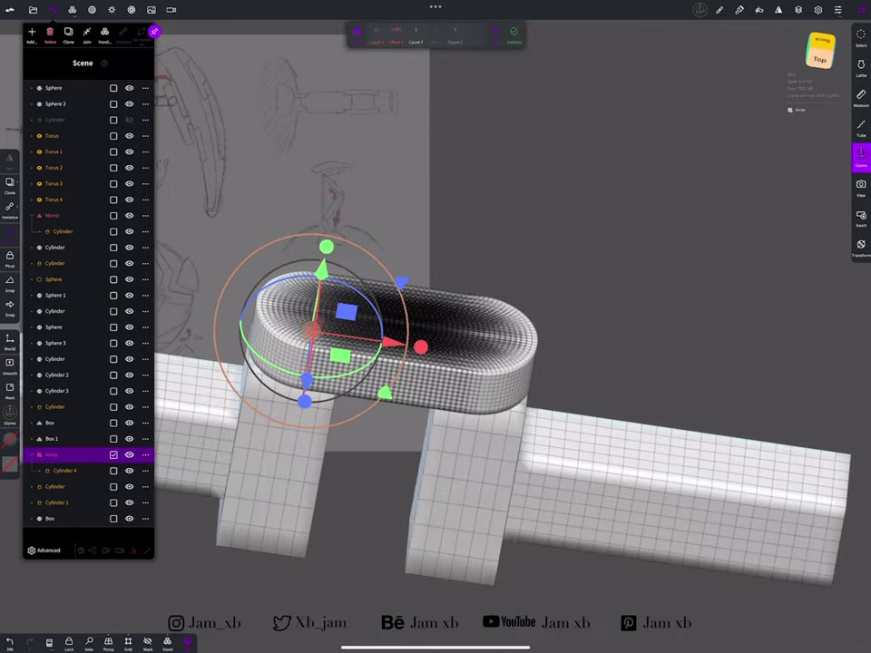
click(514, 30)
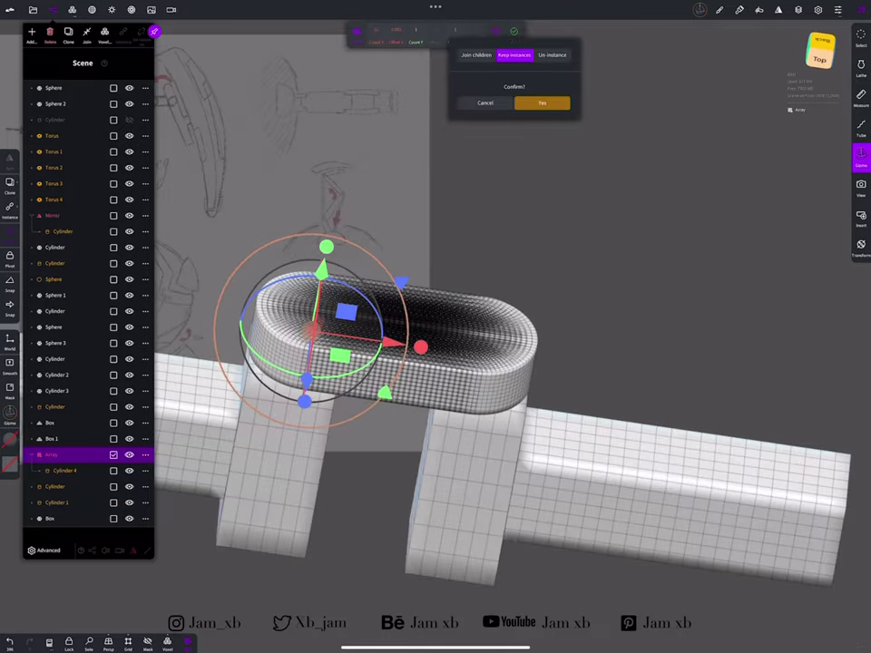
click(542, 103)
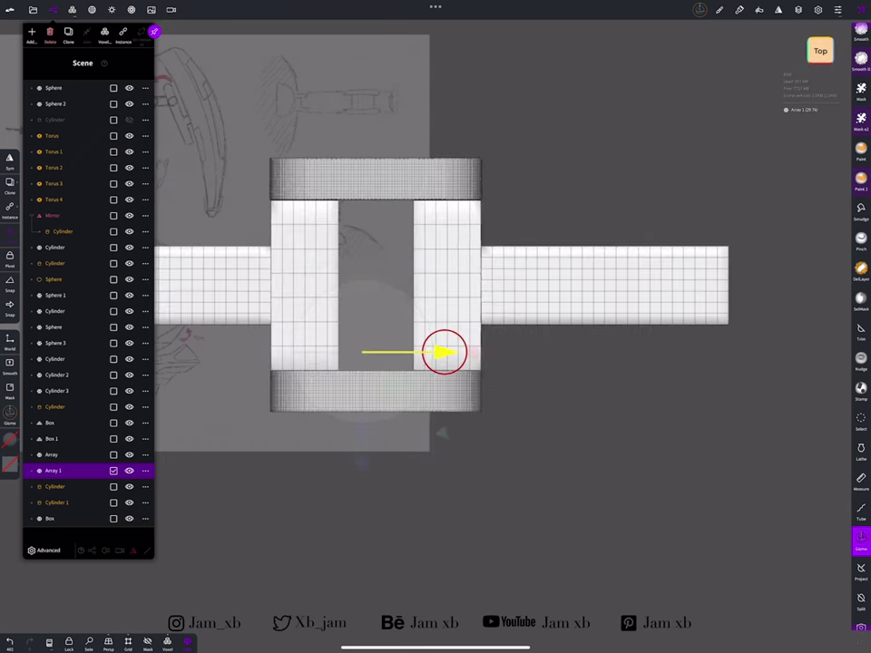
click(52, 439)
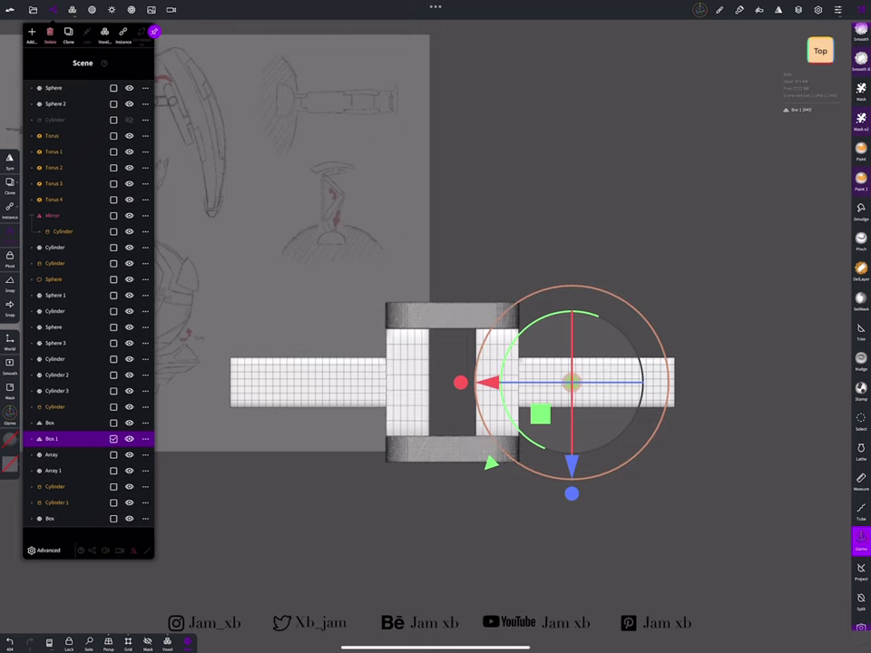
middle_drag(522, 387, 438, 372)
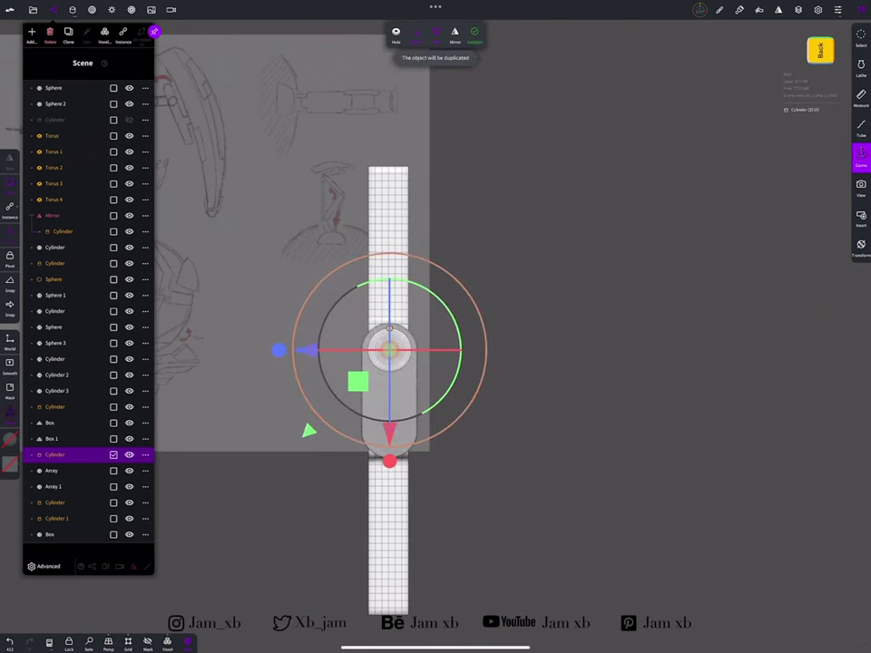
Mask a cross-shaped recess into the bolt head using cylinder symmetry
click(861, 424)
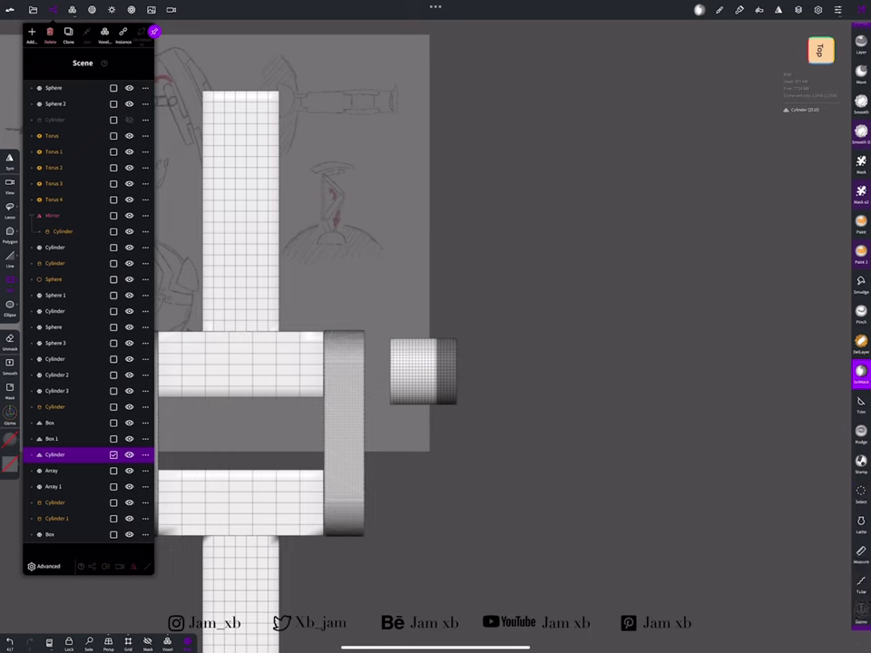
click(861, 617)
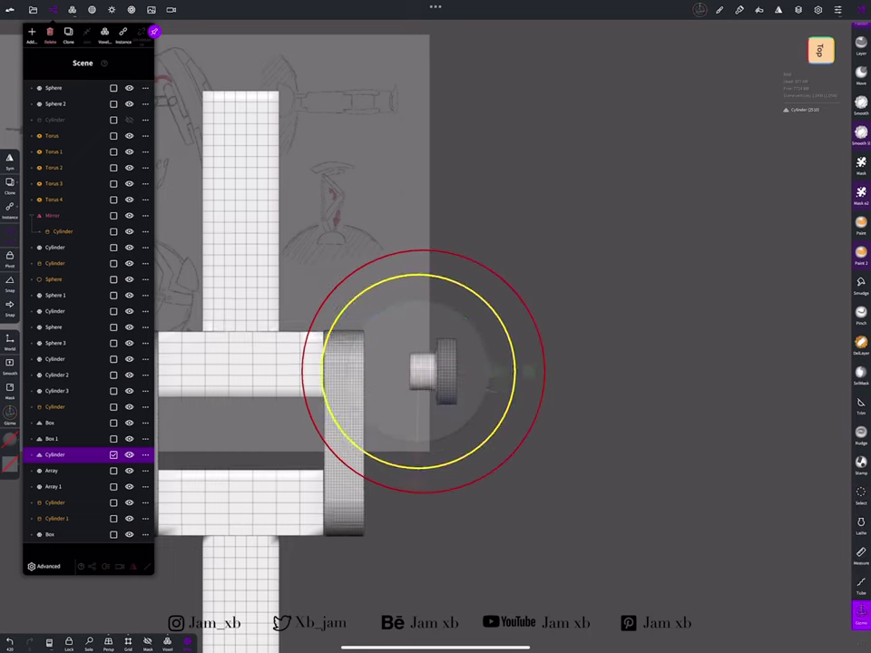
click(861, 373)
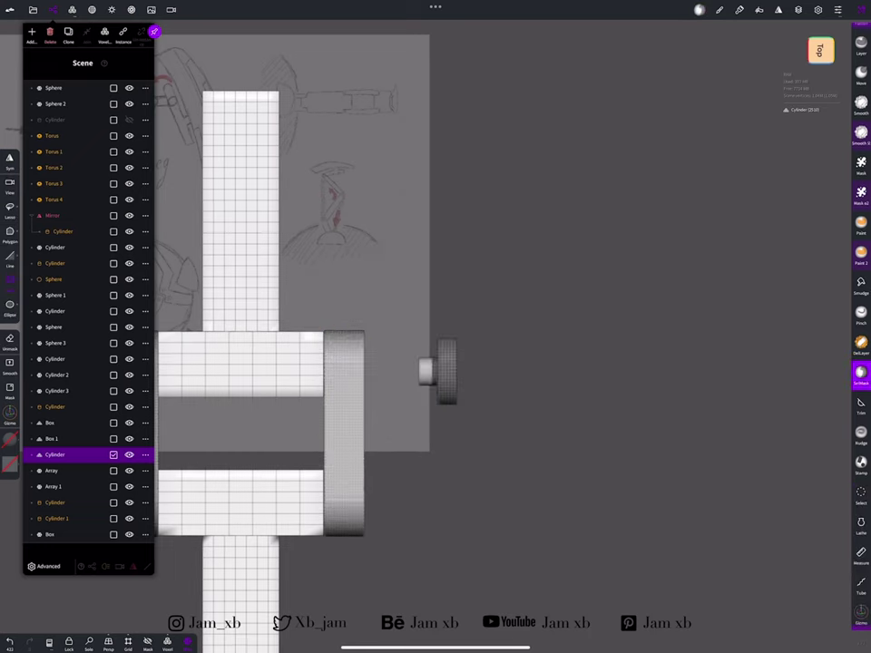
click(861, 372)
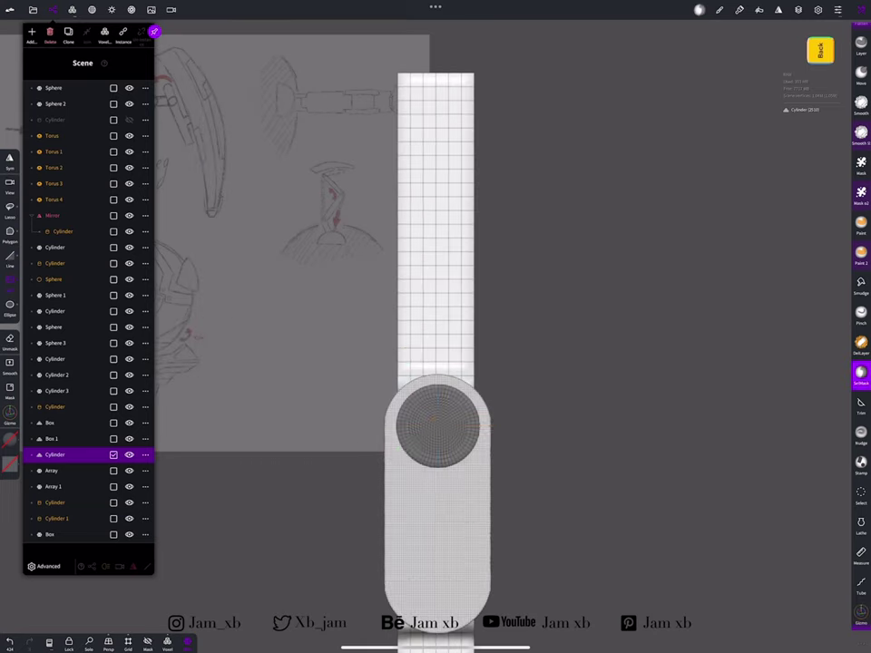
scroll(438, 427, up, 5)
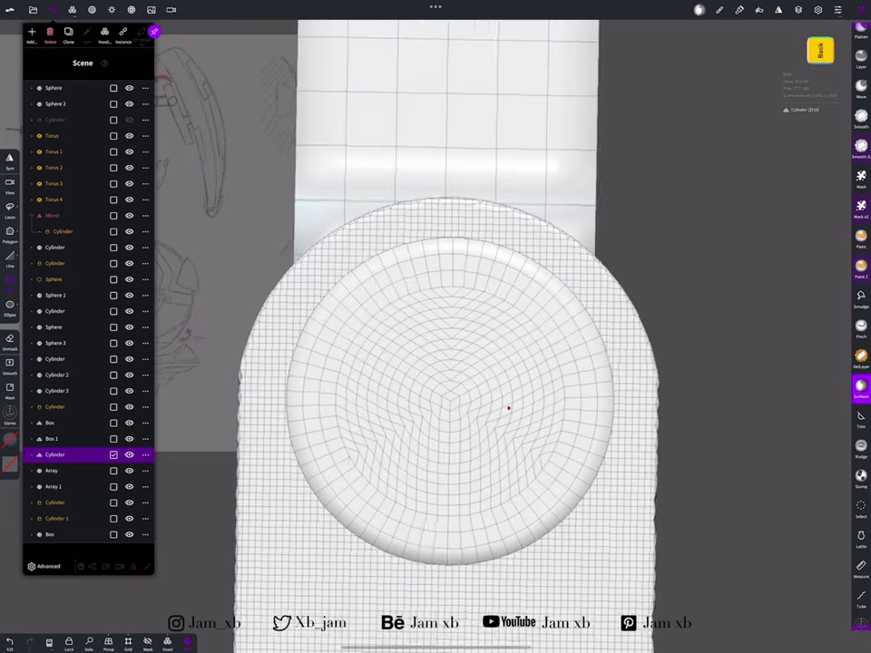
drag(439, 370, 509, 327)
drag(328, 375, 496, 389)
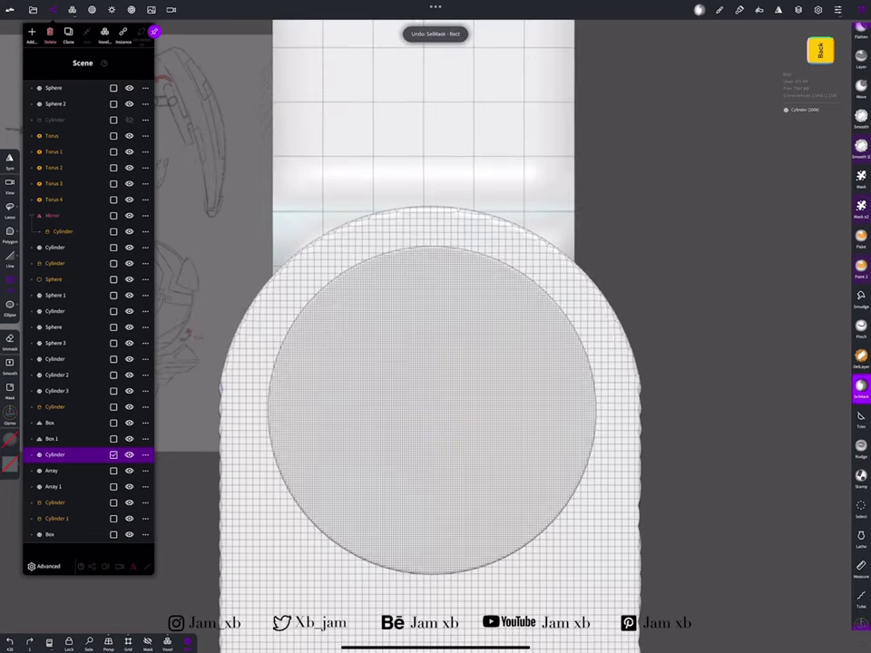
click(778, 9)
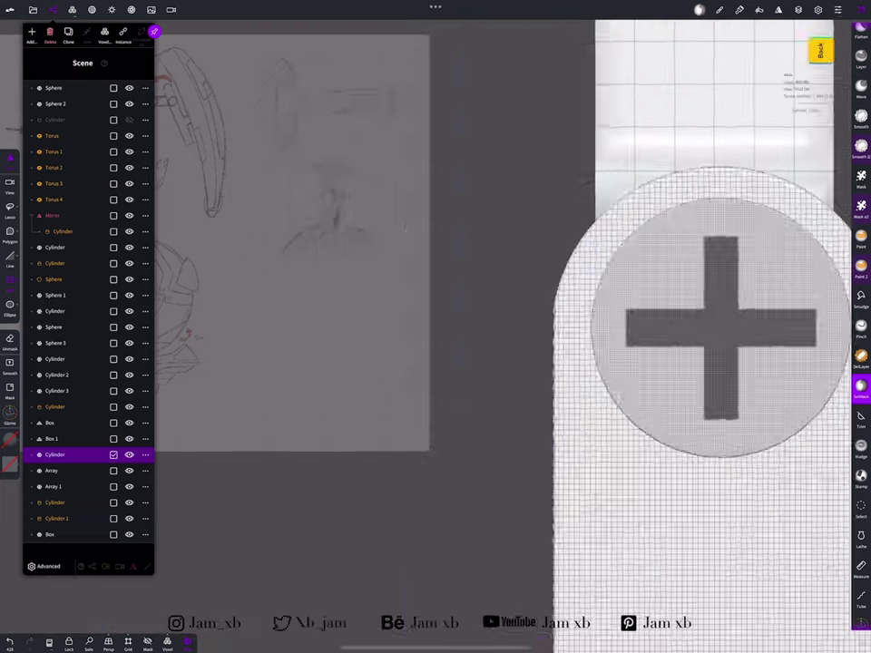
key(ctrl+z)
click(779, 9)
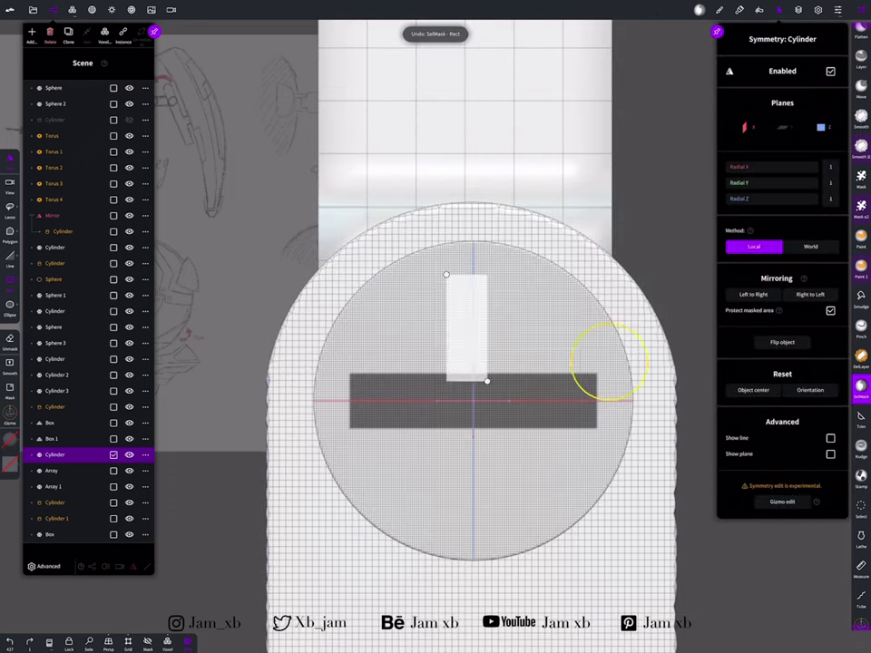
drag(494, 499, 435, 272)
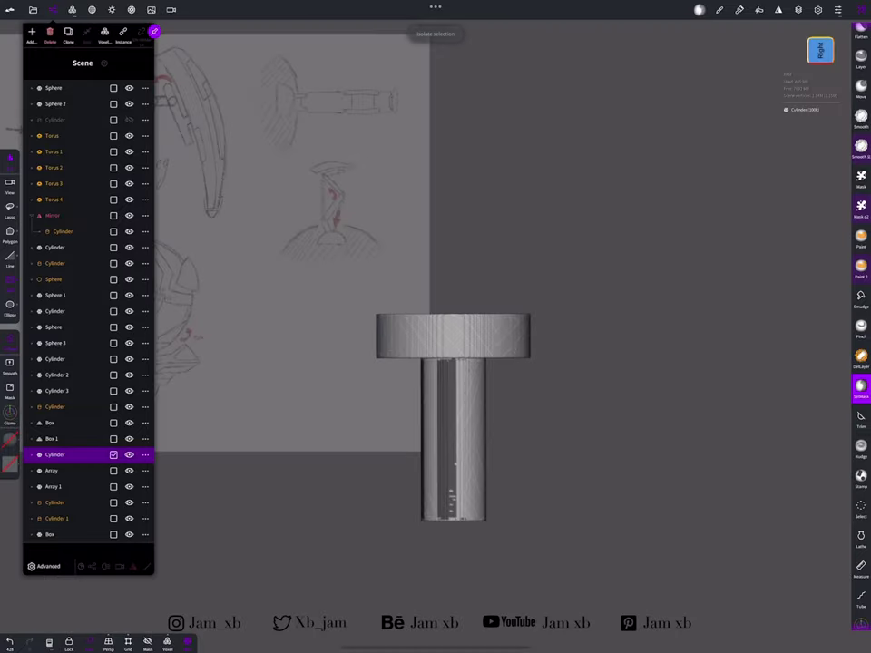
drag(544, 499, 472, 317)
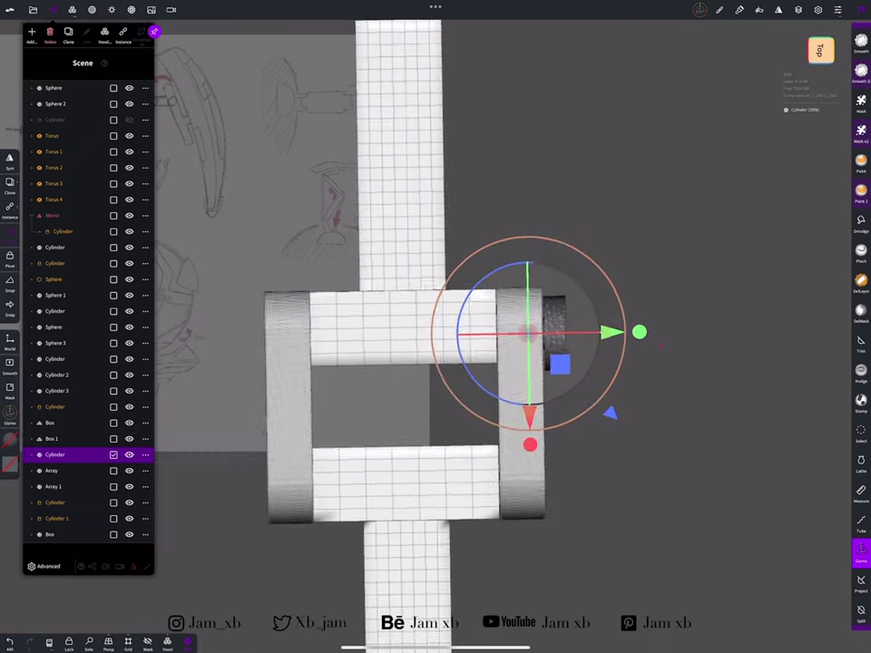
Duplicate the bolt down onto the lower bar and select both right-side bolts
drag(508, 443, 506, 512)
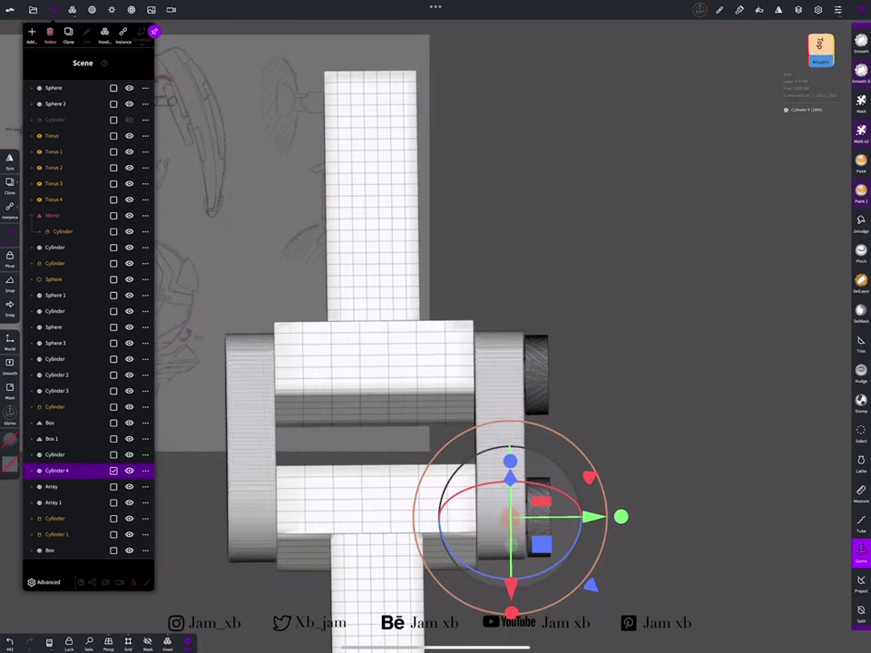
click(860, 434)
drag(559, 297, 508, 563)
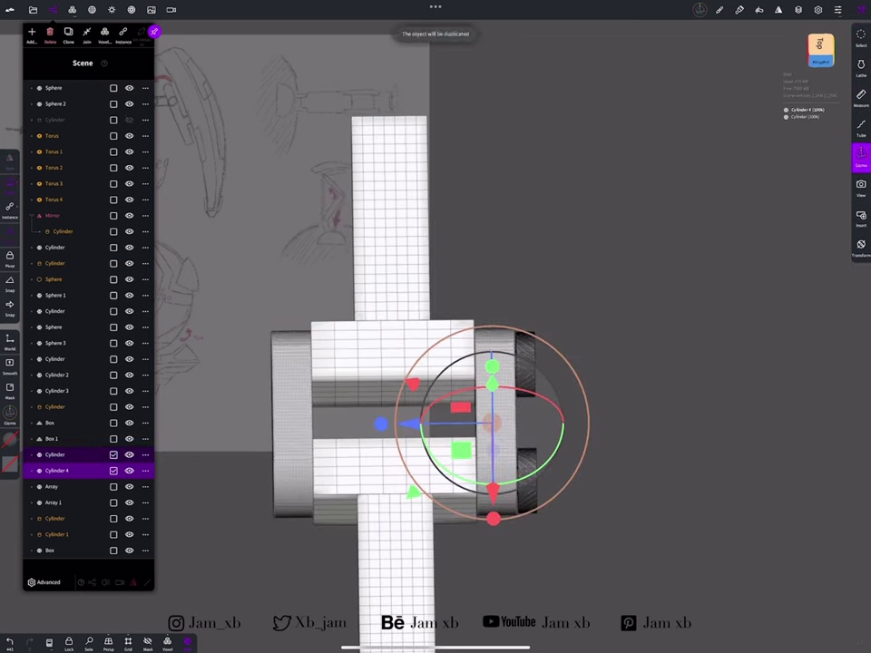
click(820, 49)
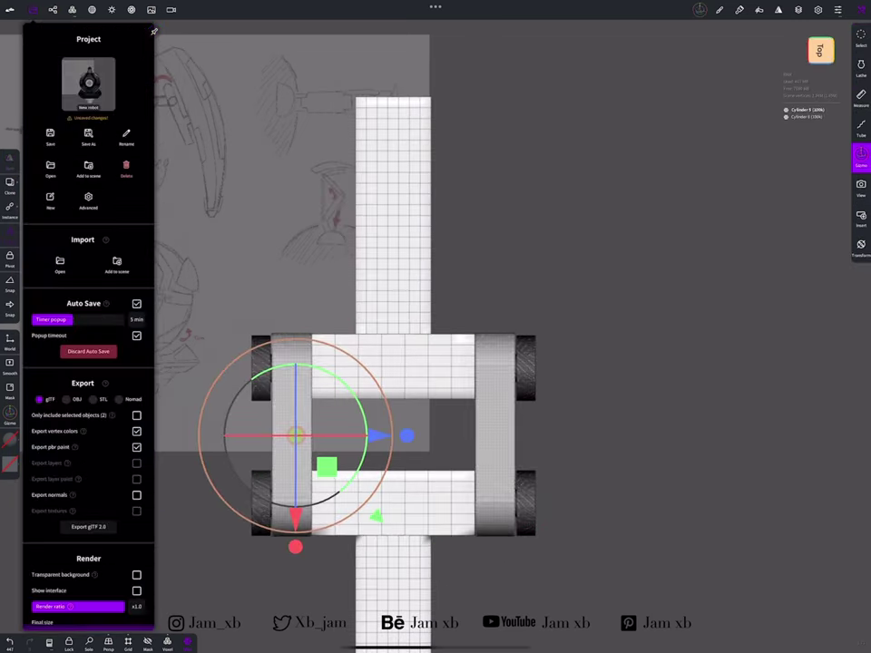
drag(635, 317, 581, 226)
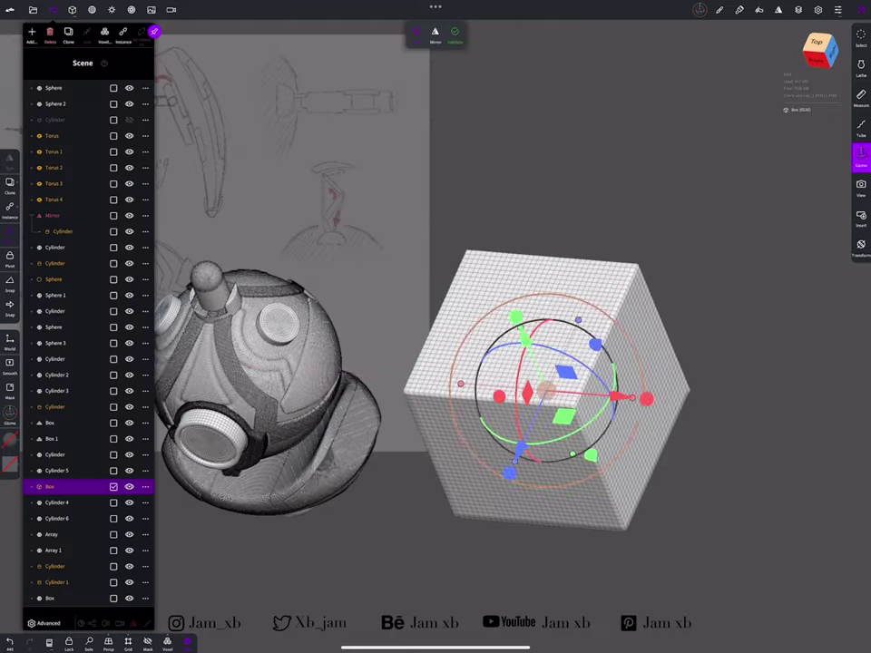
Scale the new box into a tall upright bar extending past the linkage
click(820, 50)
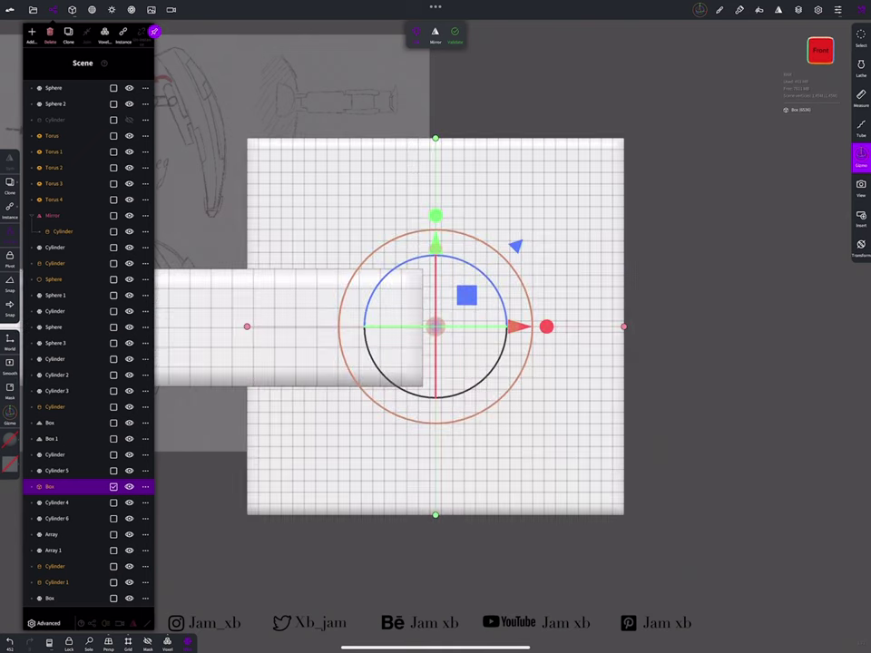
click(53, 9)
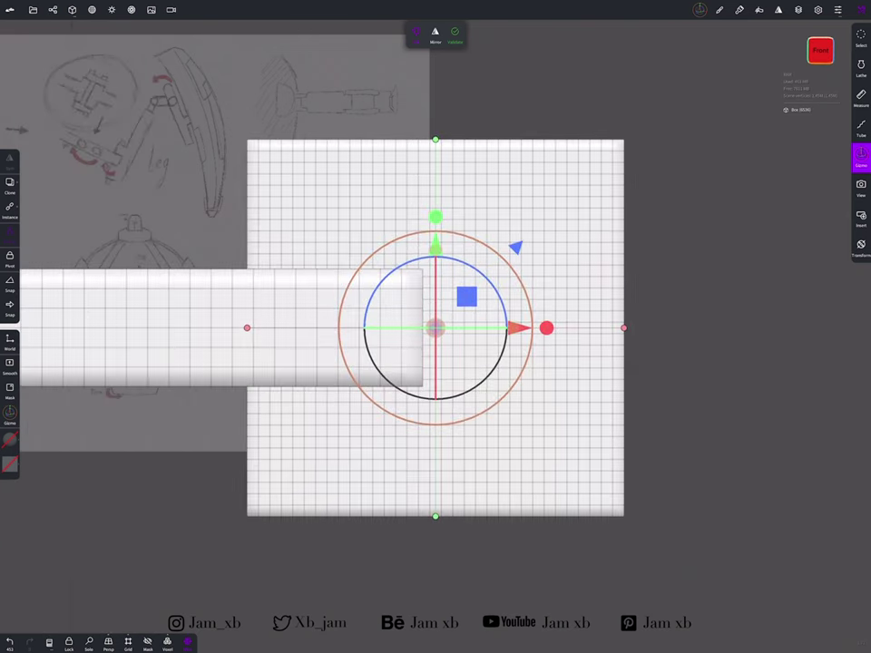
scroll(435, 327, down, 5)
drag(436, 217, 381, 188)
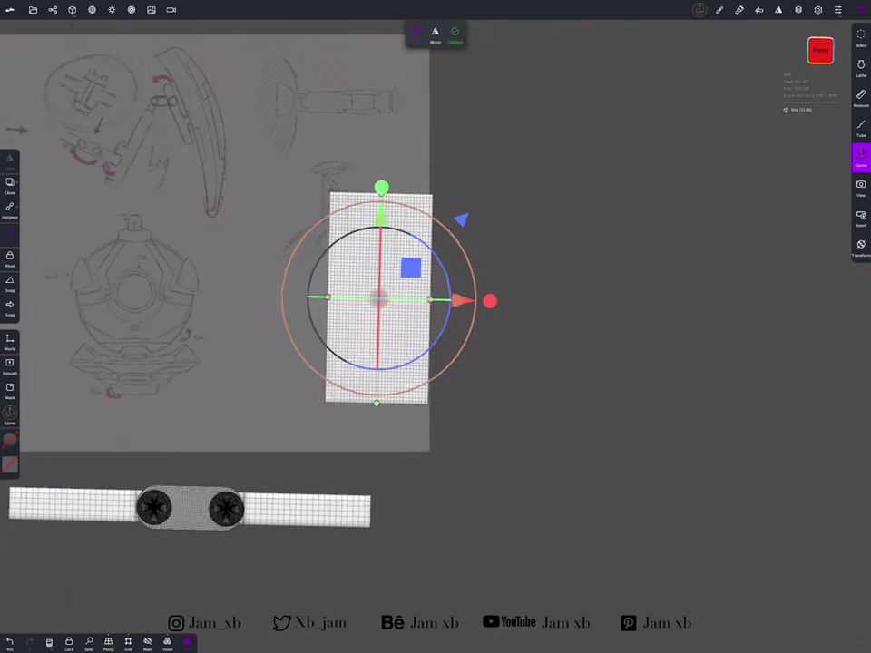
drag(376, 403, 376, 564)
drag(381, 140, 382, 217)
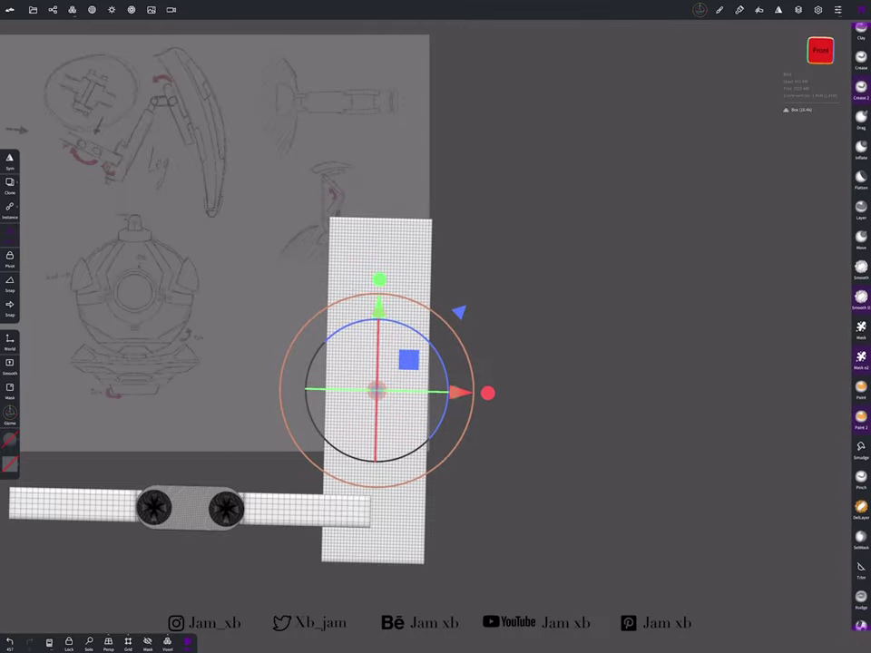
Trim a notch and the upper-left corner from the bar to form an L
click(861, 513)
scroll(301, 508, up, 5)
drag(353, 514, 484, 426)
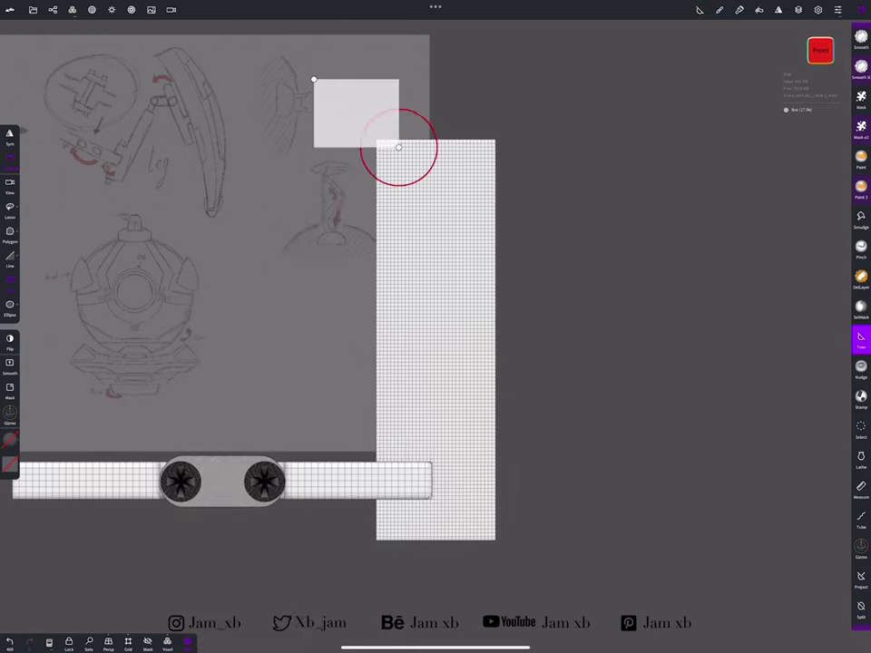
mouse_move(398, 147)
mouse_down()
mouse_move(446, 443)
mouse_move(445, 425)
mouse_up()
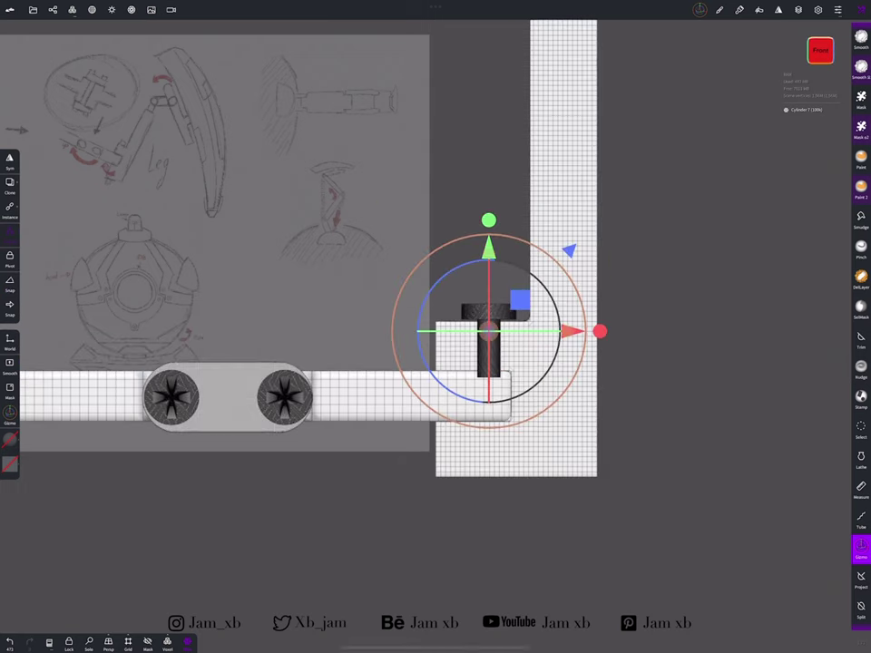
Stretch the bolt into a long pin and split it into upper and lower halves
drag(489, 442, 488, 554)
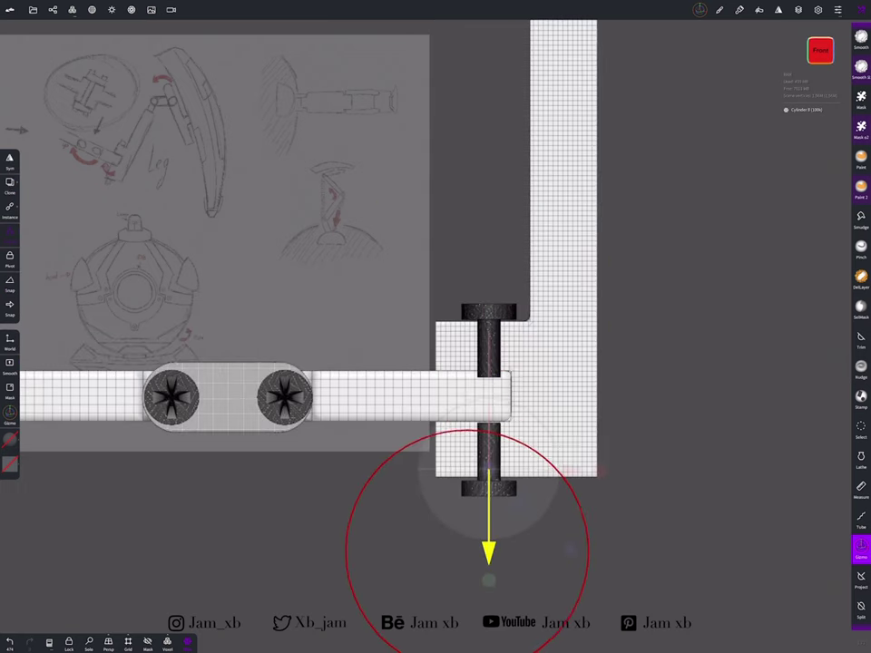
click(861, 306)
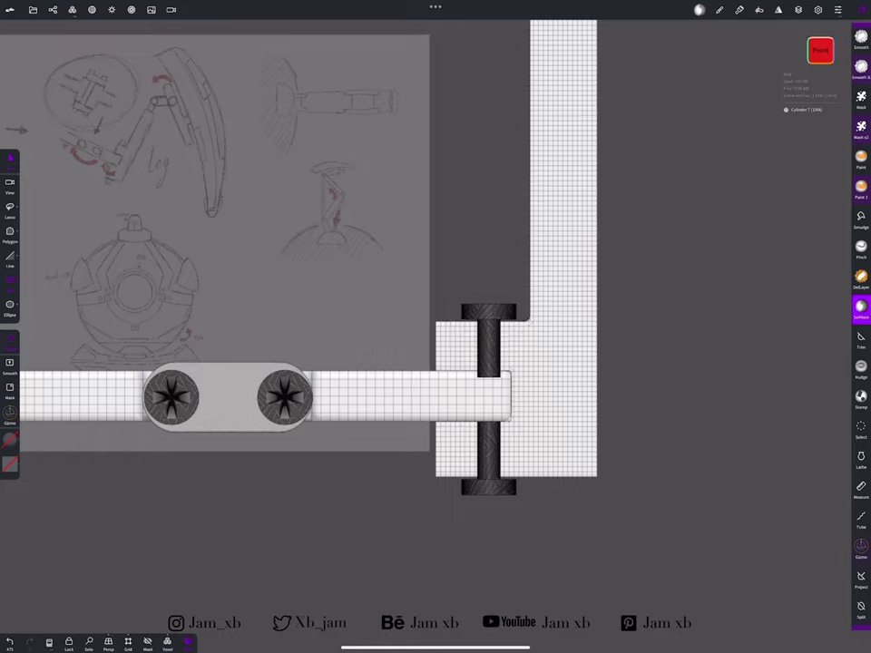
click(861, 547)
drag(689, 362, 617, 344)
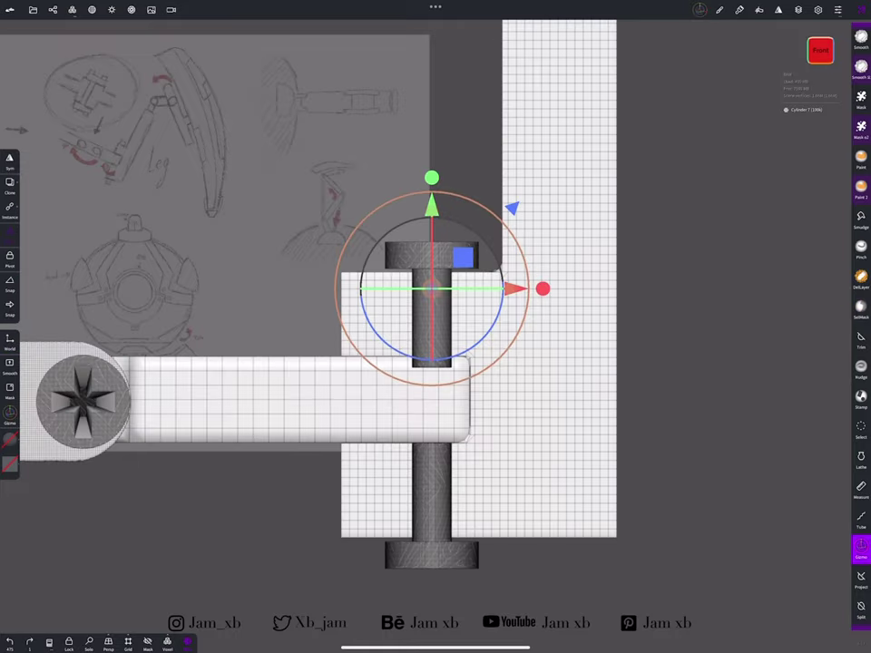
click(861, 308)
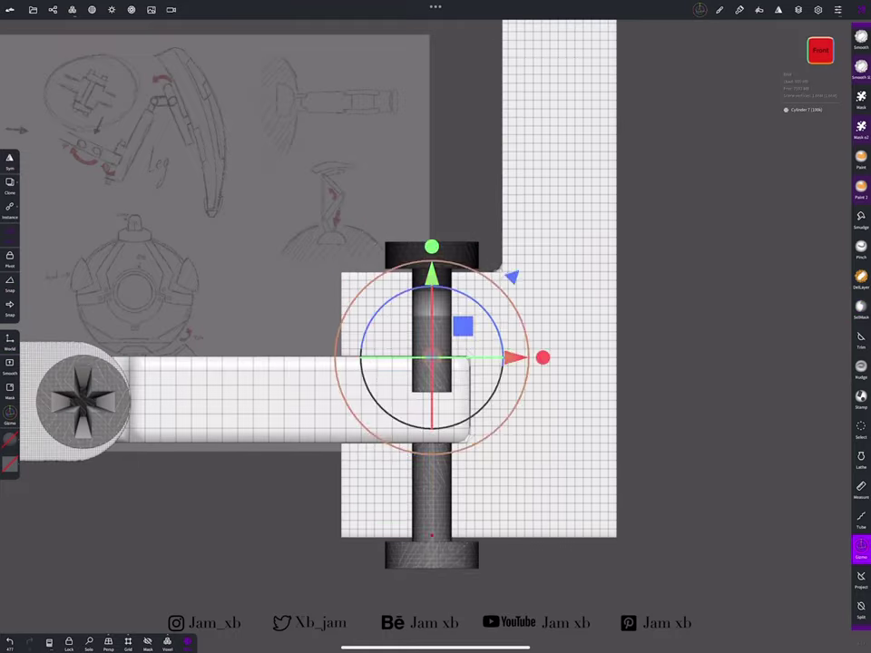
click(861, 305)
drag(454, 370, 432, 505)
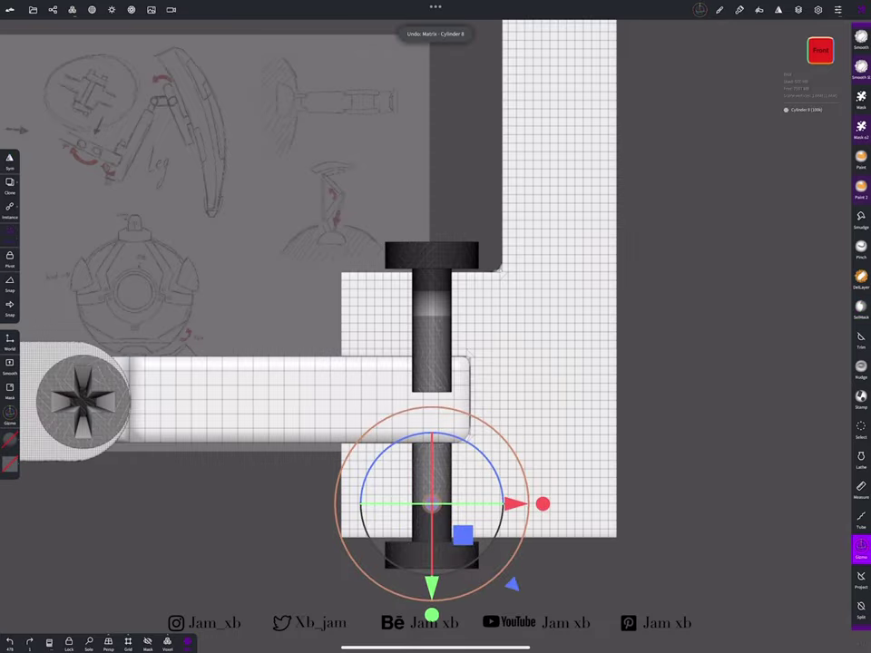
drag(470, 626, 508, 581)
Isolate the lower pin piece and mirror it to add a second head
click(821, 48)
click(861, 547)
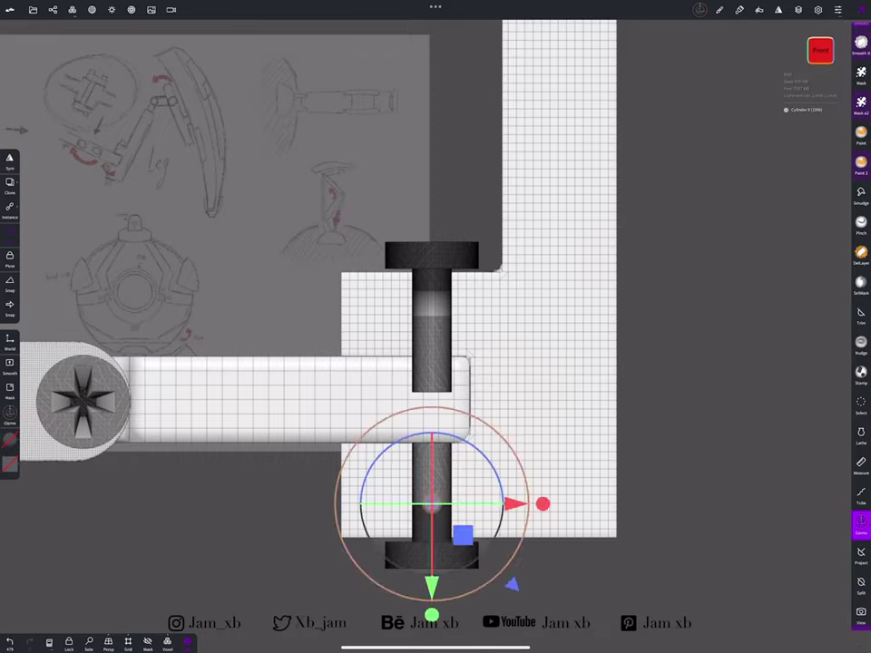
click(700, 9)
mouse_move(599, 372)
mouse_down()
mouse_move(518, 390)
mouse_move(451, 369)
mouse_up()
click(699, 9)
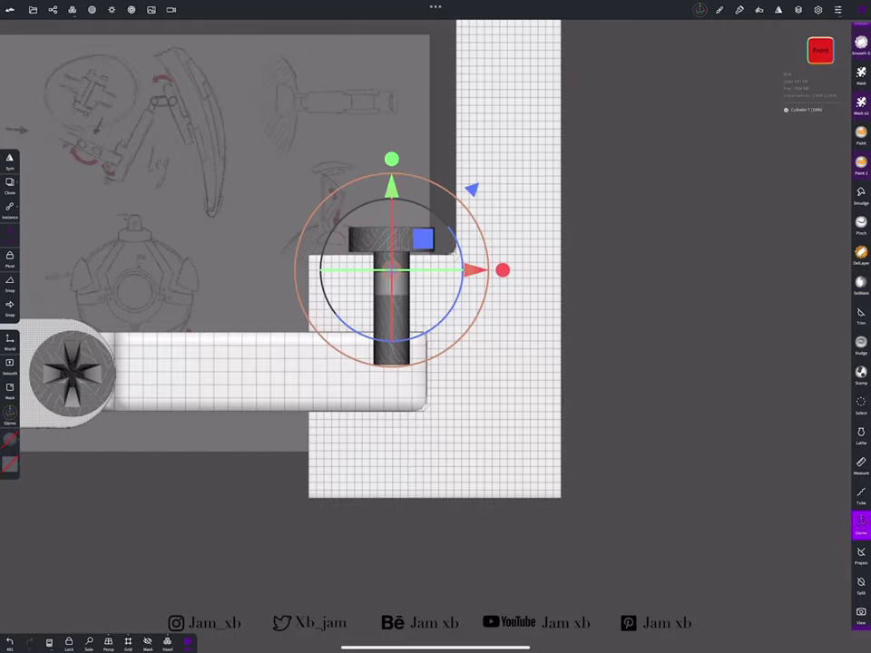
click(10, 207)
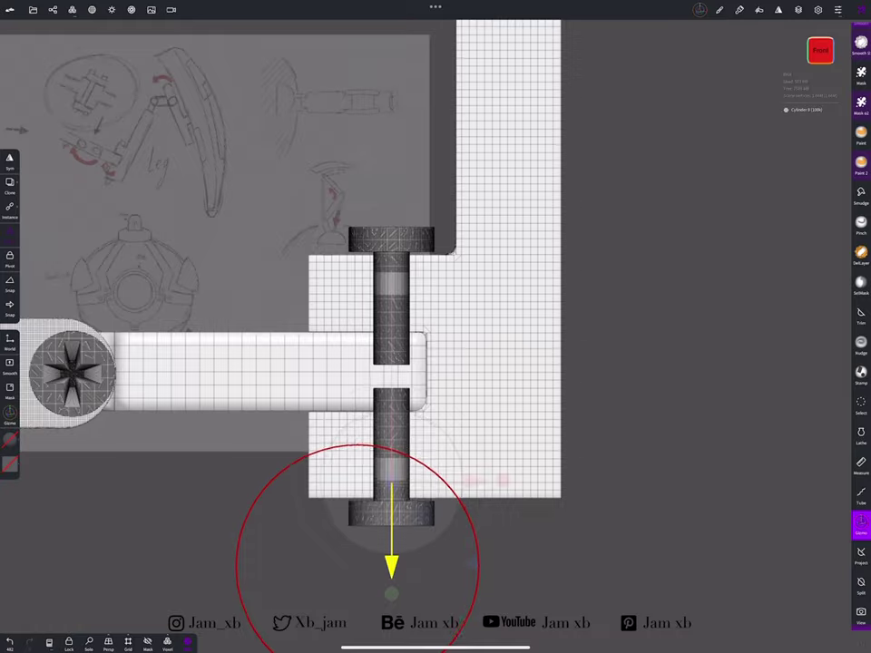
Inspect the pinned hinge from several angles and list both pin parts, Cylinder 7 and 8
drag(635, 363, 726, 300)
click(861, 156)
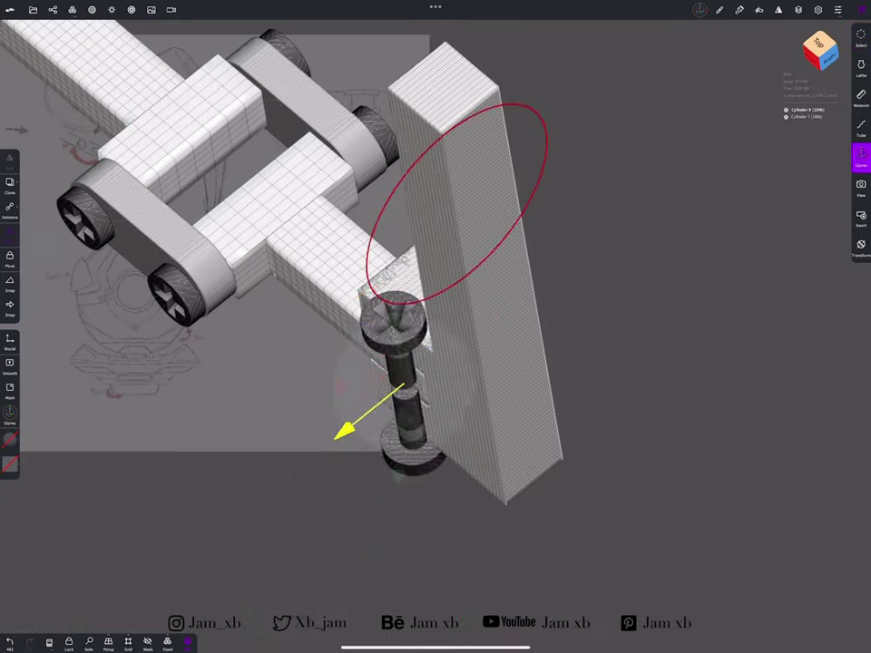
drag(653, 363, 690, 272)
click(821, 50)
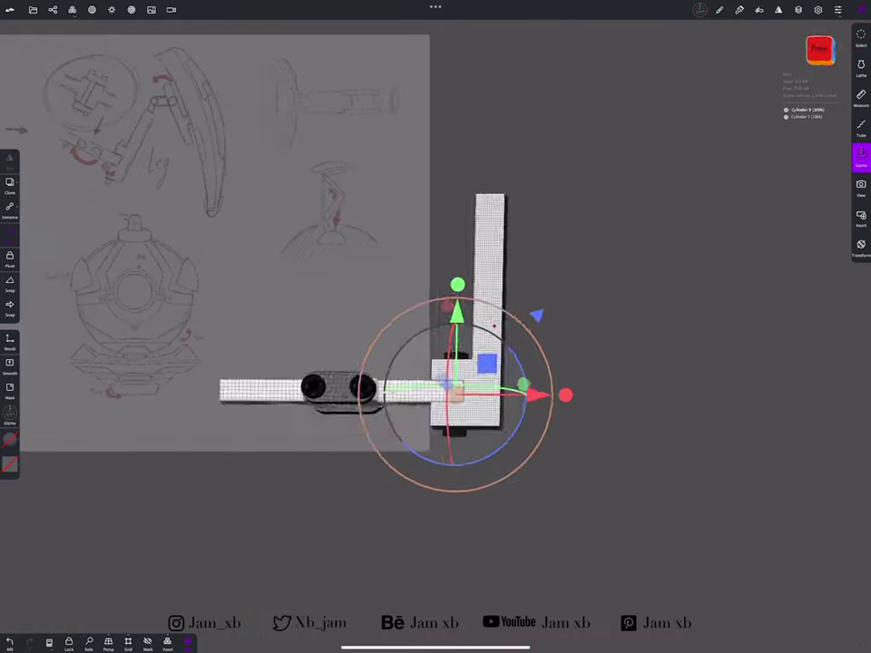
mouse_move(635, 363)
mouse_down()
mouse_move(671, 300)
mouse_move(699, 282)
mouse_up()
click(53, 9)
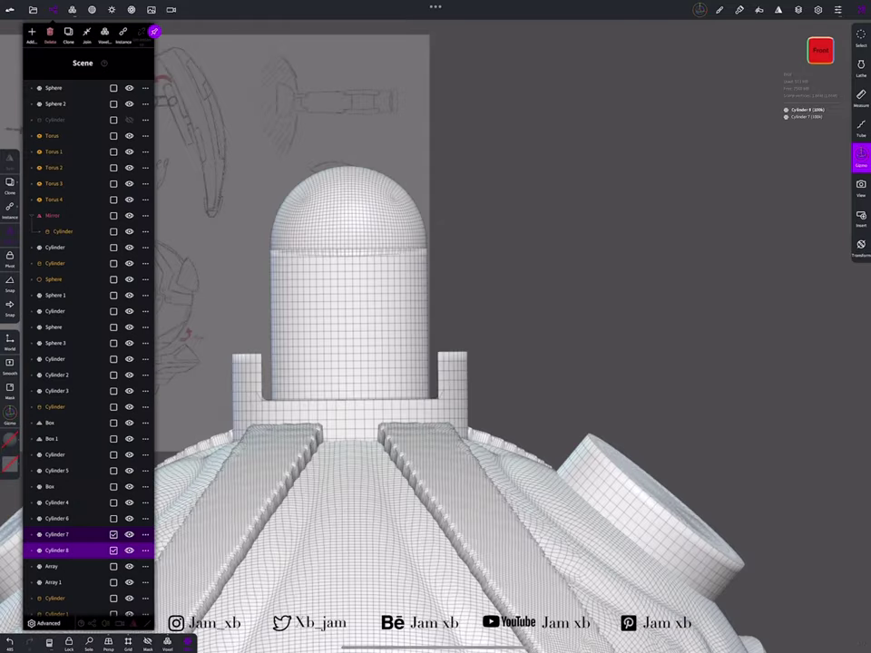
Duplicate the capsule on top of the upright bracket to make a sideways copy
click(54, 278)
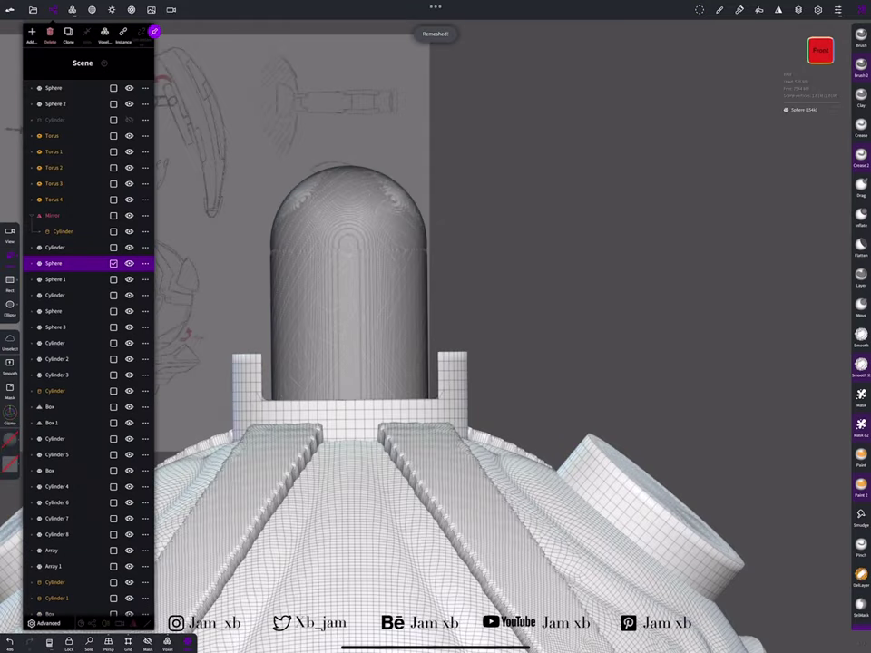
mouse_move(345, 250)
mouse_down()
mouse_move(291, 311)
mouse_move(519, 186)
mouse_up()
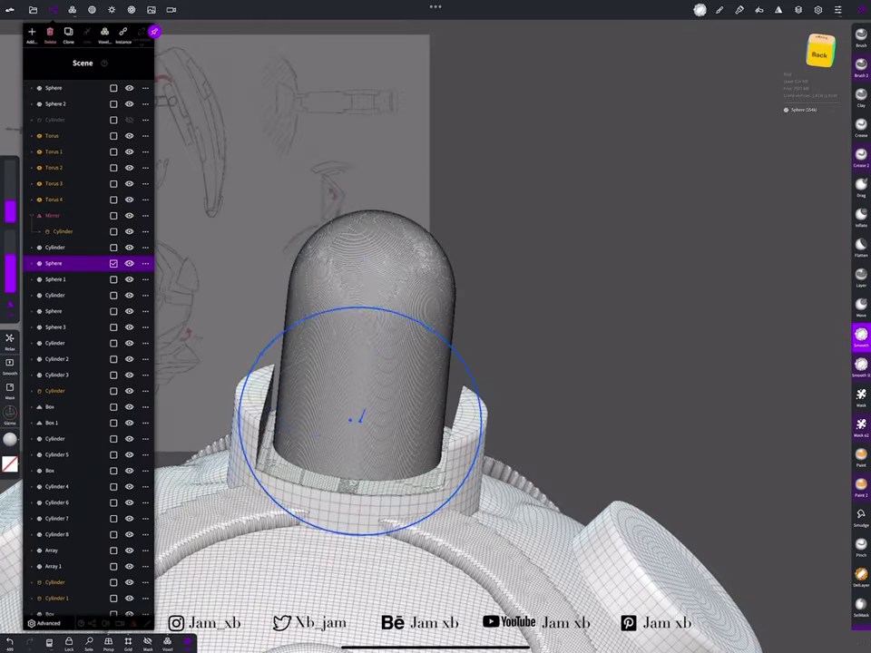
mouse_move(360, 420)
mouse_down()
mouse_move(419, 199)
mouse_move(340, 273)
mouse_up()
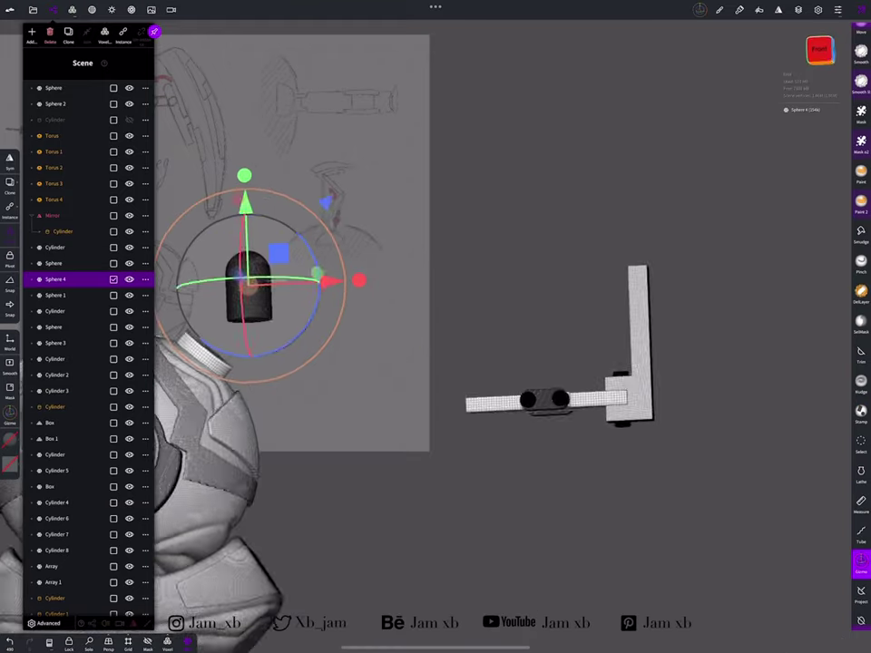
drag(390, 345, 622, 387)
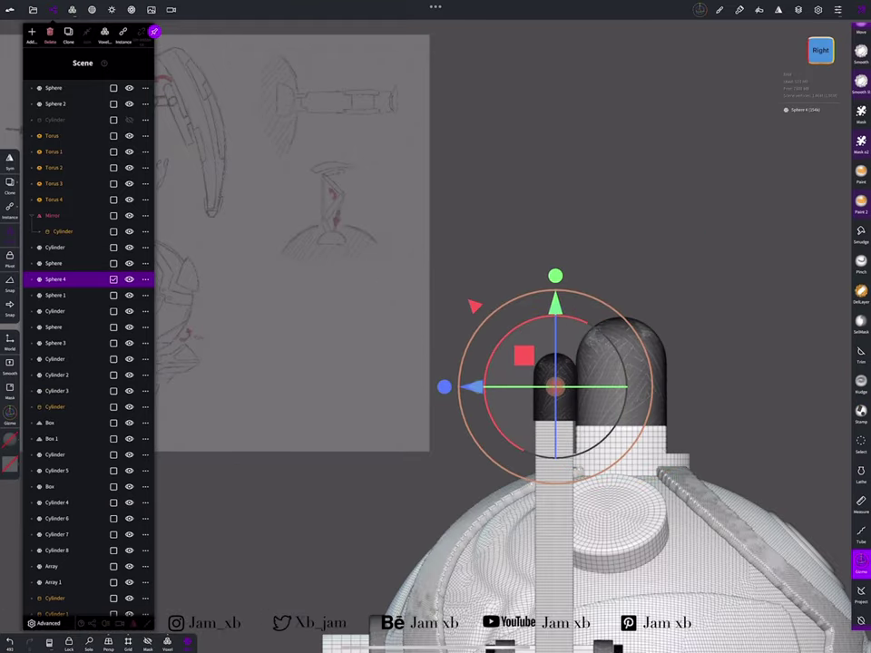
Slide the horizontal capsule right in Front view, away from the upright one
mouse_move(508, 381)
mouse_down()
mouse_move(453, 318)
mouse_move(408, 408)
mouse_move(480, 308)
mouse_up()
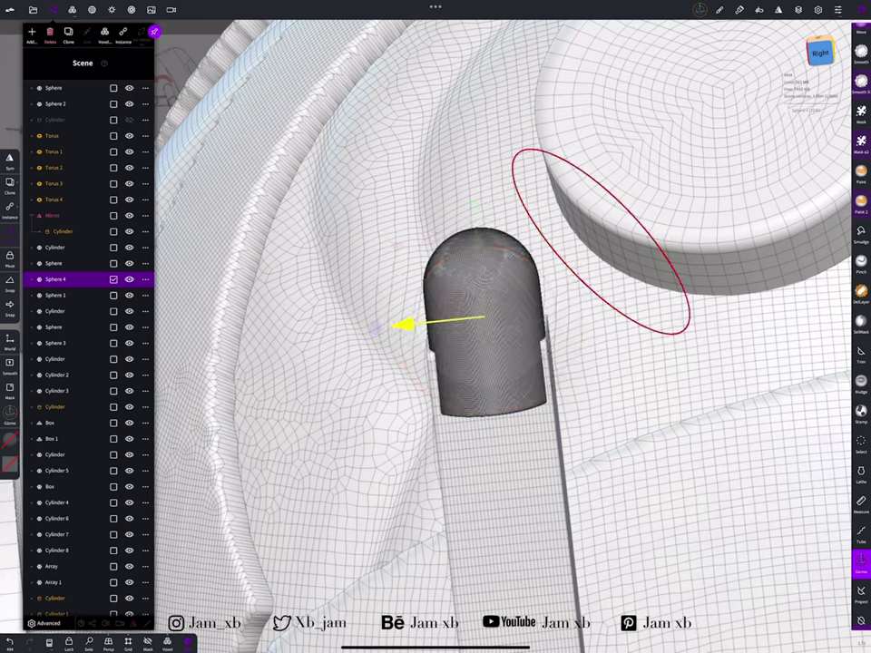
drag(544, 227, 544, 499)
drag(635, 272, 589, 408)
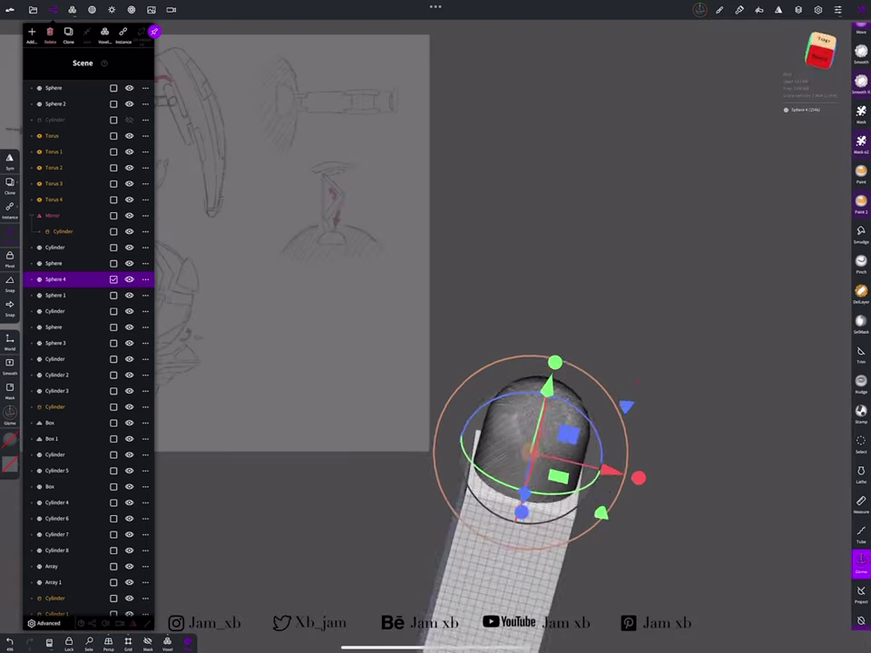
mouse_move(544, 454)
mouse_down()
mouse_move(563, 362)
mouse_move(635, 318)
mouse_up()
drag(635, 399, 606, 424)
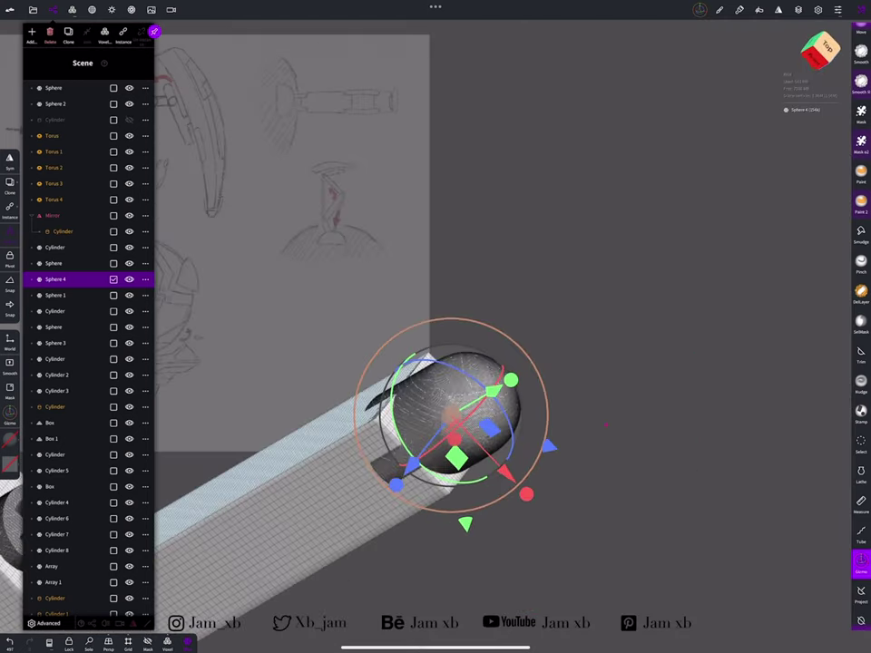
mouse_move(635, 363)
mouse_down()
mouse_move(545, 408)
mouse_move(635, 317)
mouse_up()
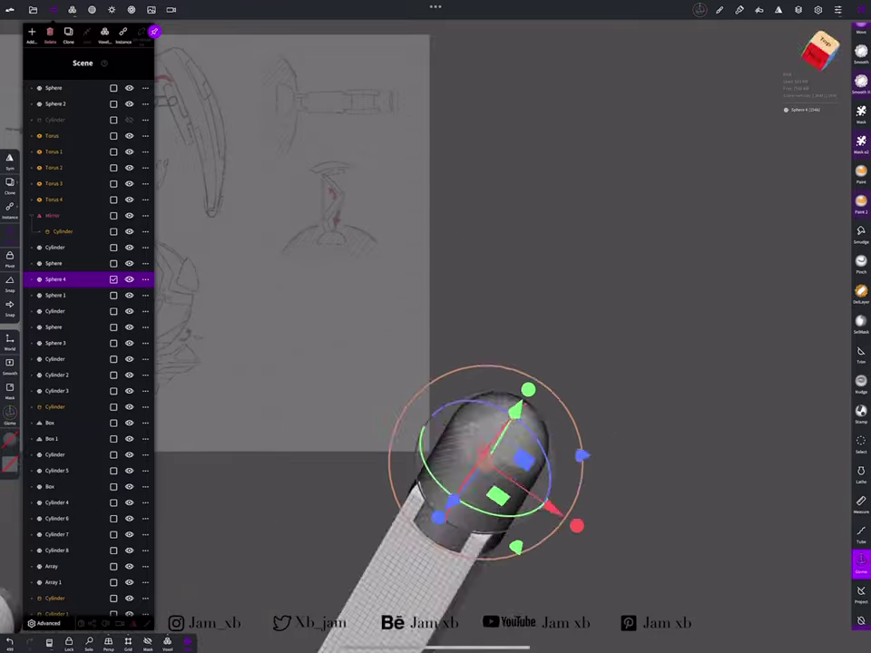
click(819, 50)
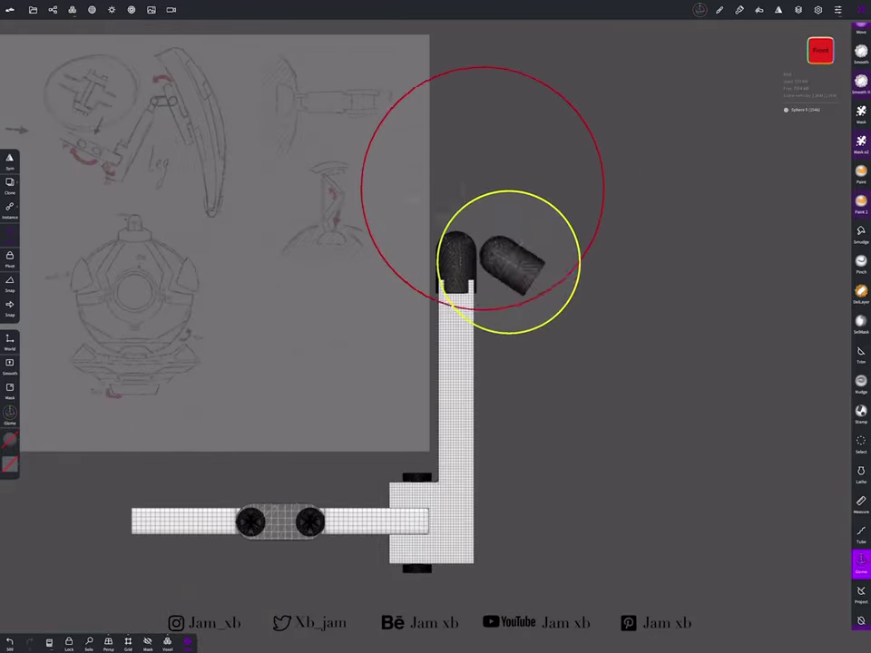
scroll(436, 272, up, 5)
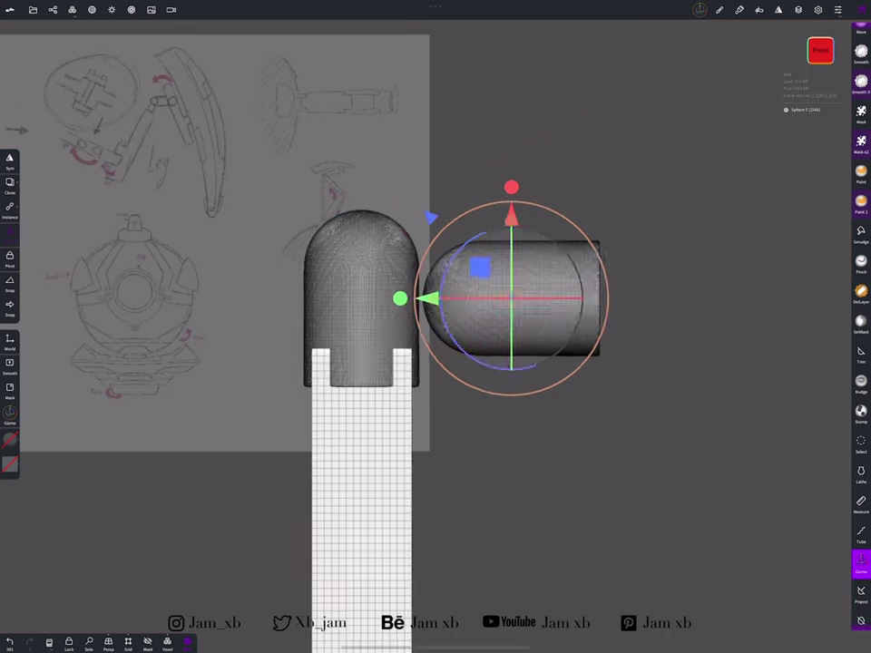
drag(309, 266, 463, 266)
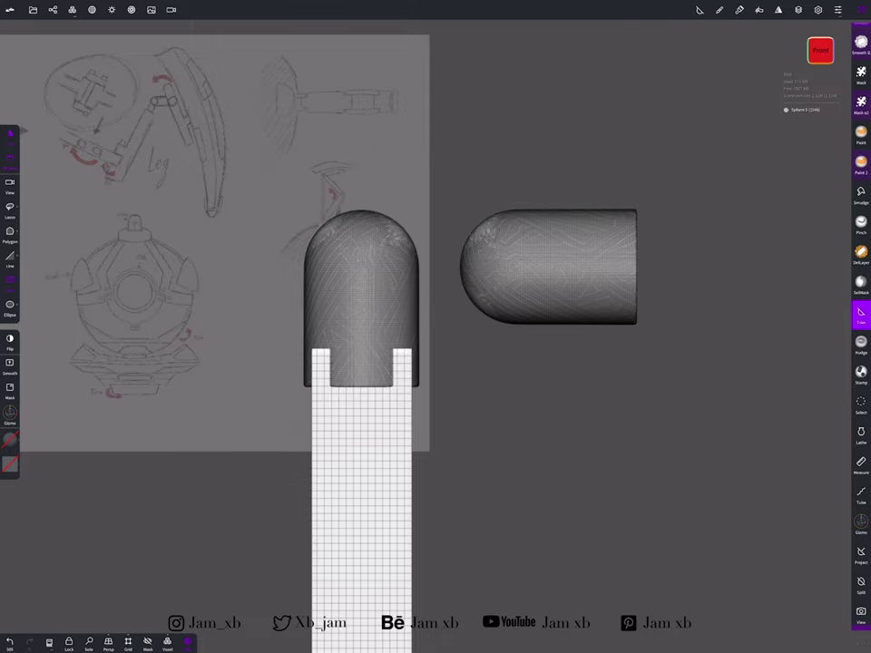
click(820, 50)
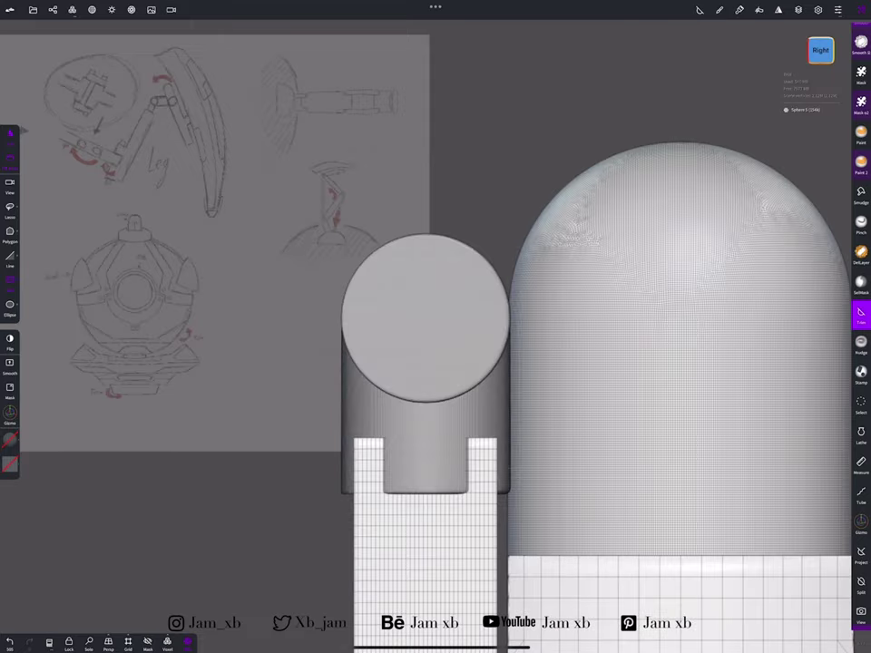
Select the upright and horizontal capsules and adjust their symmetry settings
click(861, 522)
click(426, 326)
click(53, 9)
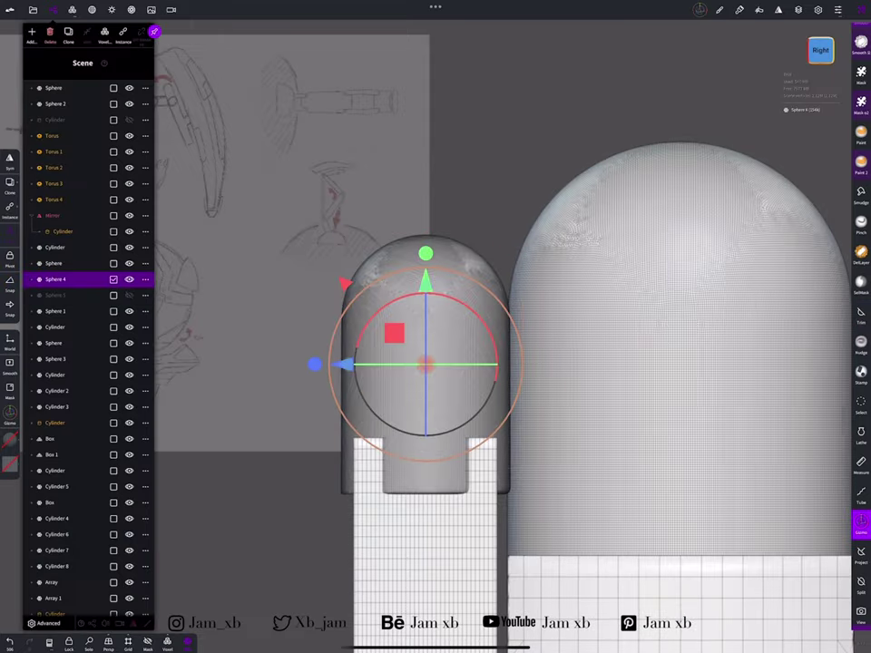
click(778, 9)
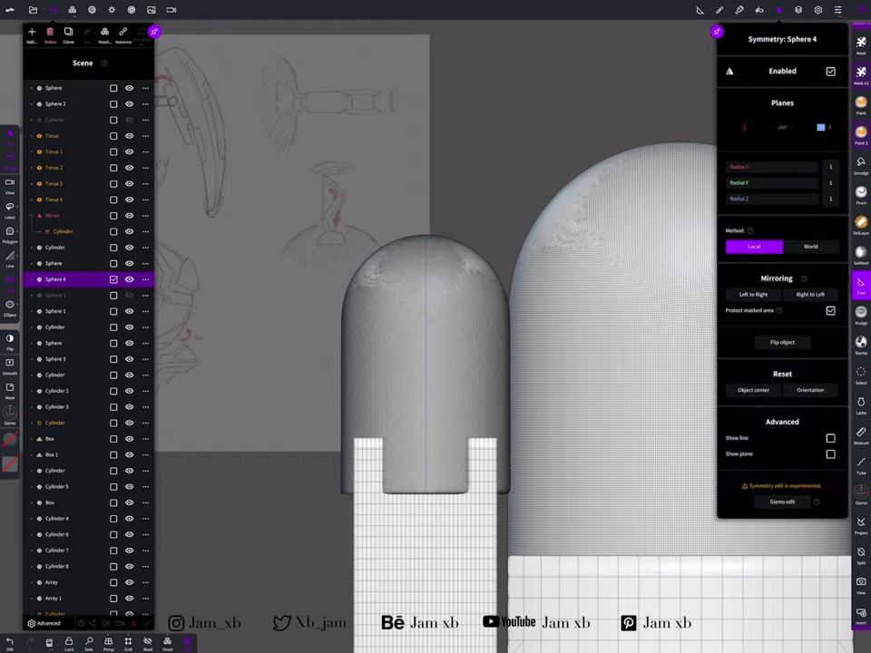
drag(590, 508, 509, 417)
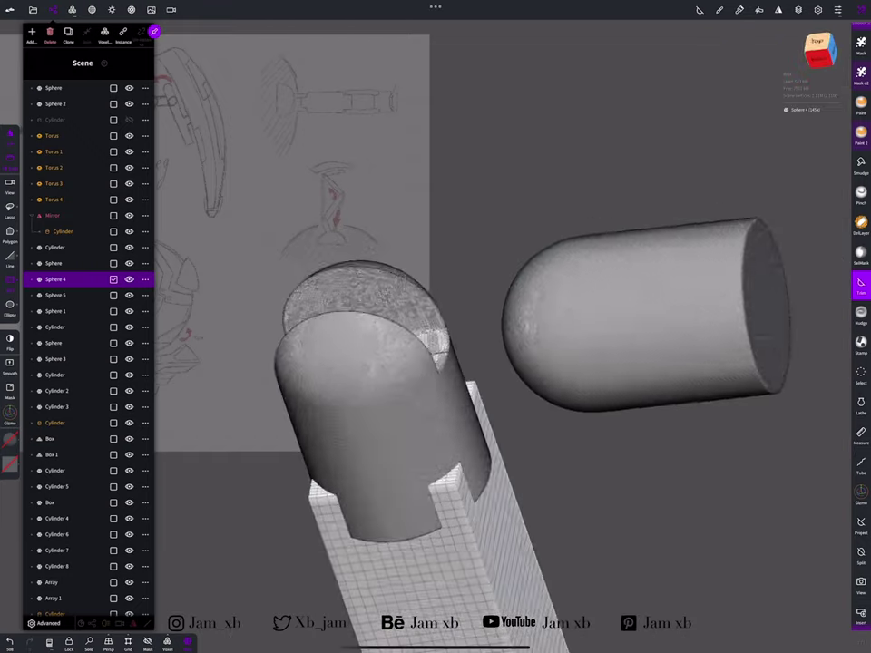
click(819, 48)
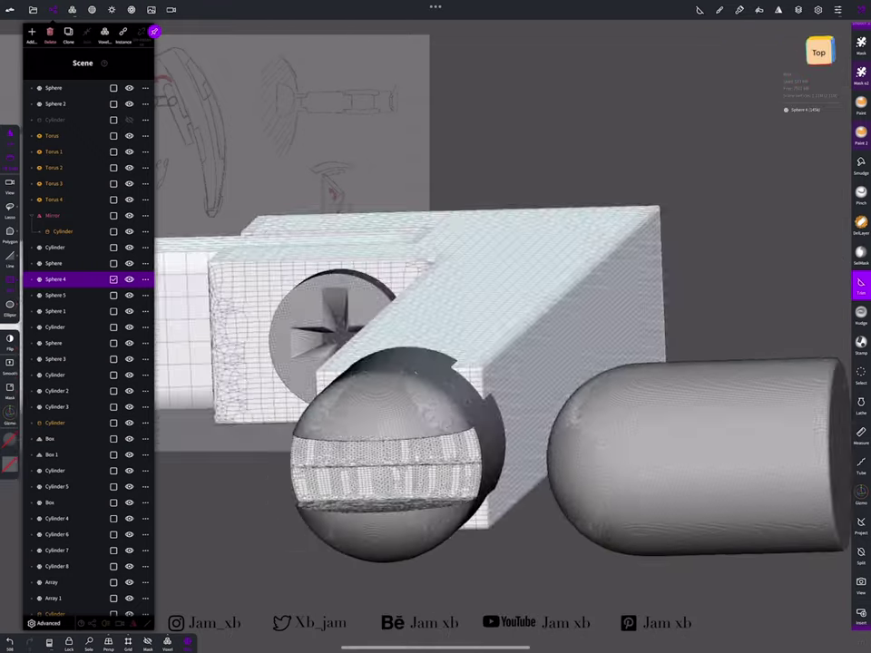
key(ctrl+z)
click(778, 9)
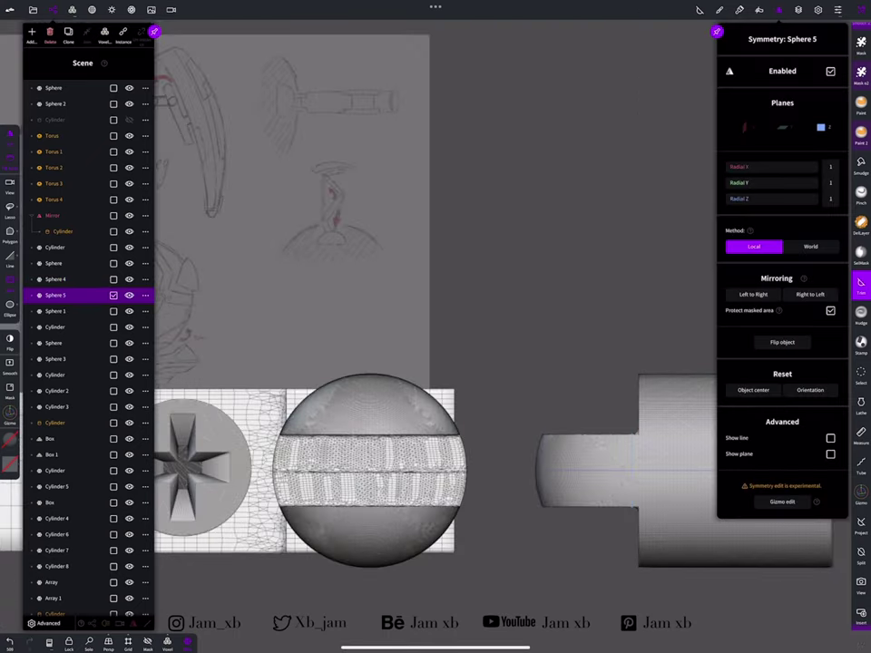
drag(562, 508, 490, 426)
Butt the horizontal capsule against the upright one and trim its rounded end into a tab
click(861, 495)
drag(635, 544, 617, 536)
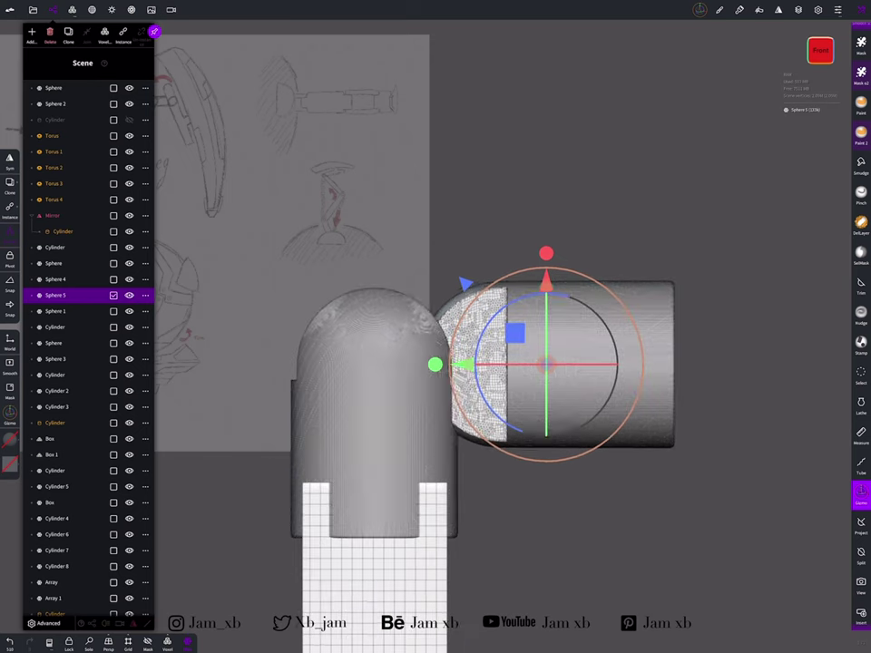
drag(545, 301, 412, 272)
key(ctrl+z)
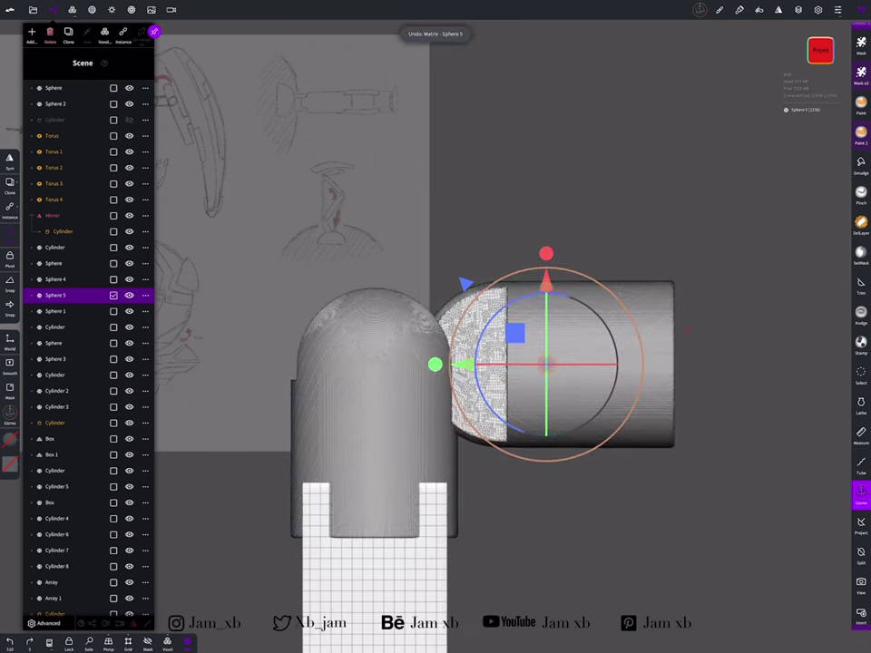
drag(436, 365, 326, 364)
mouse_move(690, 508)
mouse_down()
mouse_move(653, 453)
mouse_move(690, 563)
mouse_up()
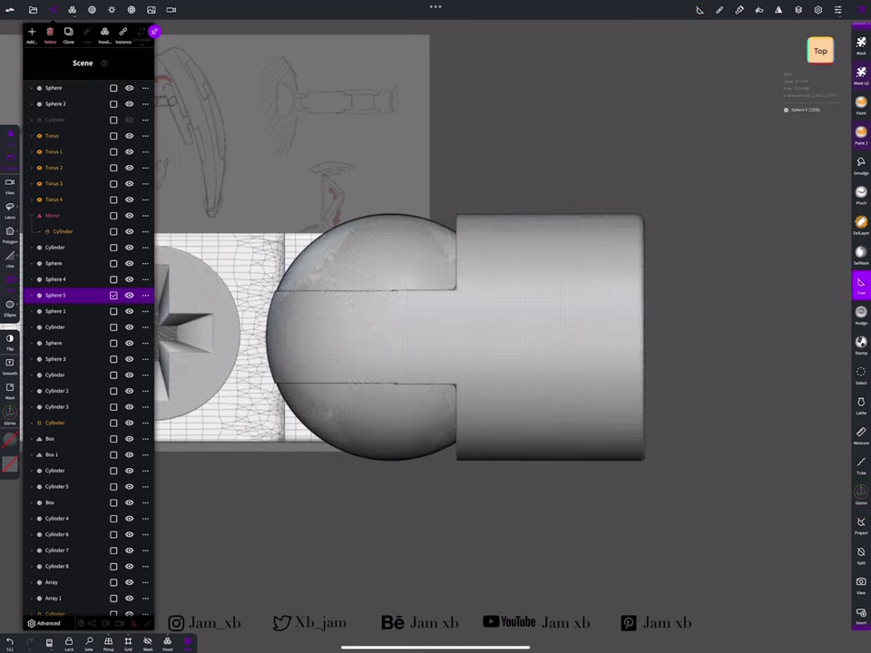
mouse_move(285, 530)
mouse_down()
mouse_move(495, 382)
mouse_move(514, 388)
mouse_up()
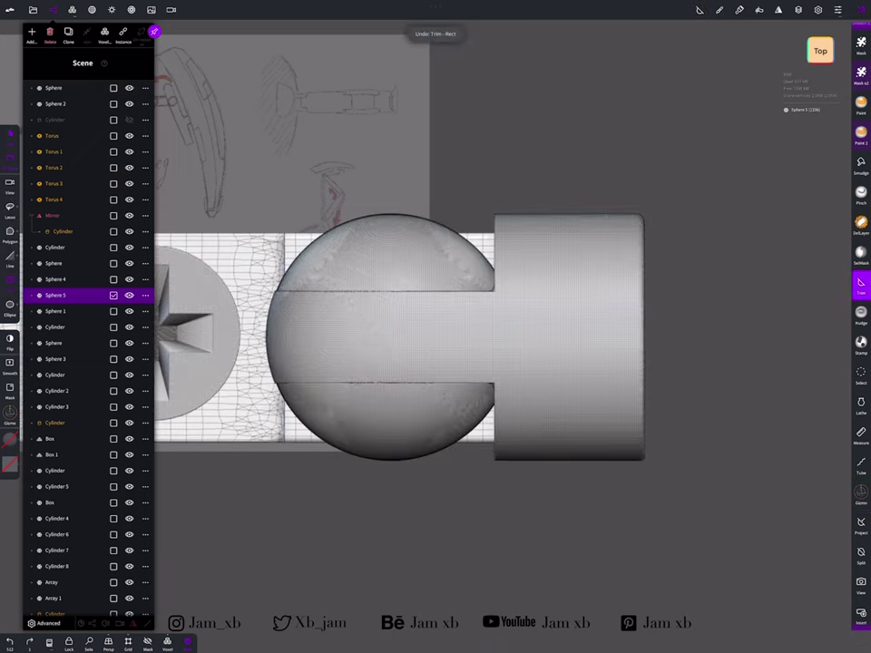
drag(635, 544, 583, 406)
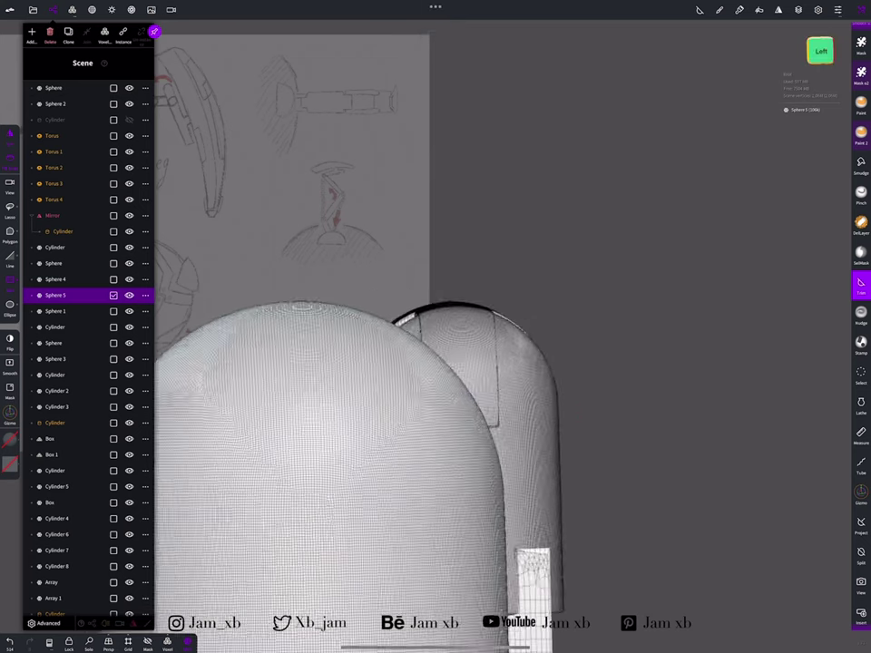
Cut a rectangular slot into the top of Sphere 4 to receive the tab
click(55, 279)
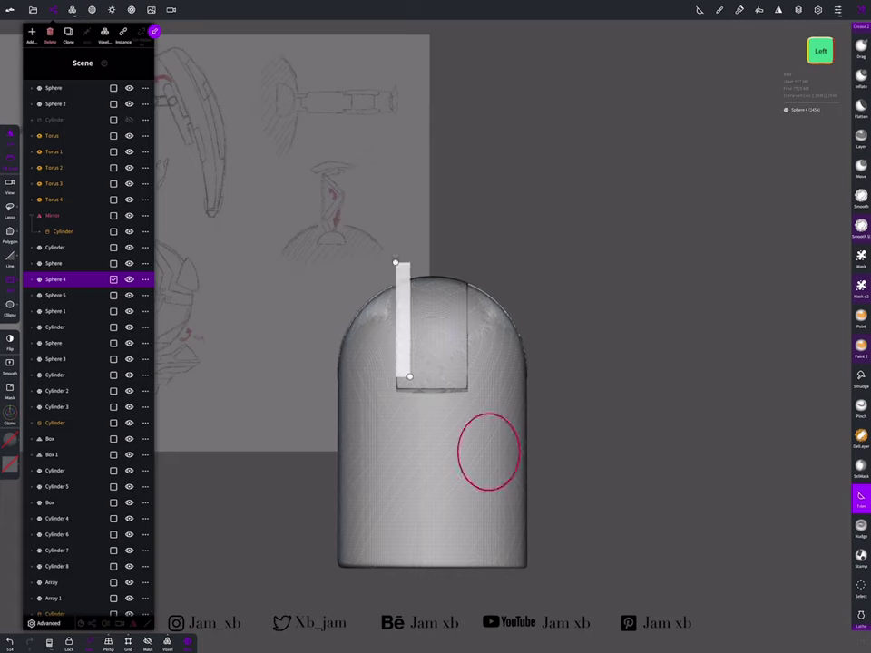
drag(635, 408, 581, 381)
drag(537, 168, 538, 182)
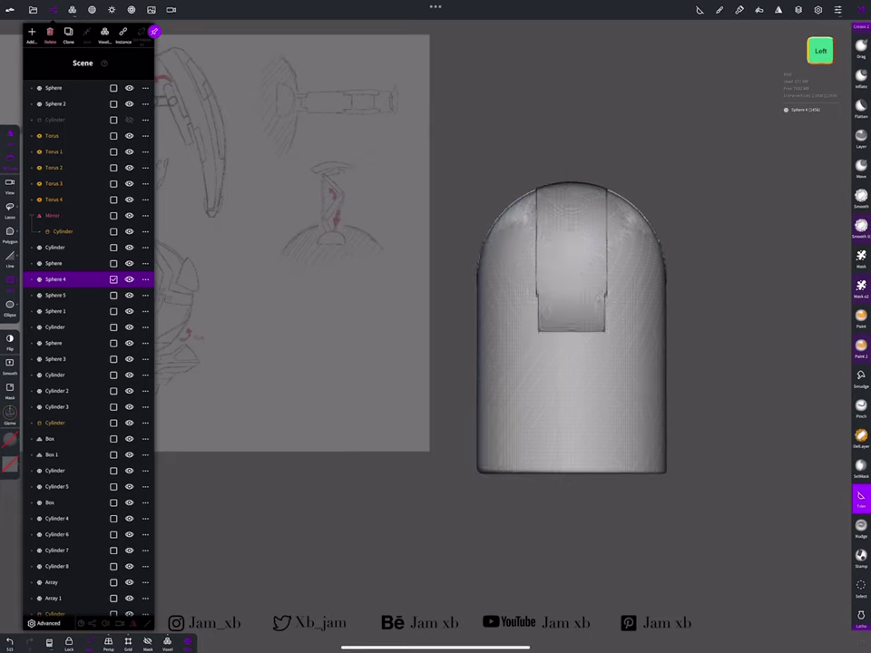
drag(689, 408, 635, 381)
drag(449, 224, 454, 297)
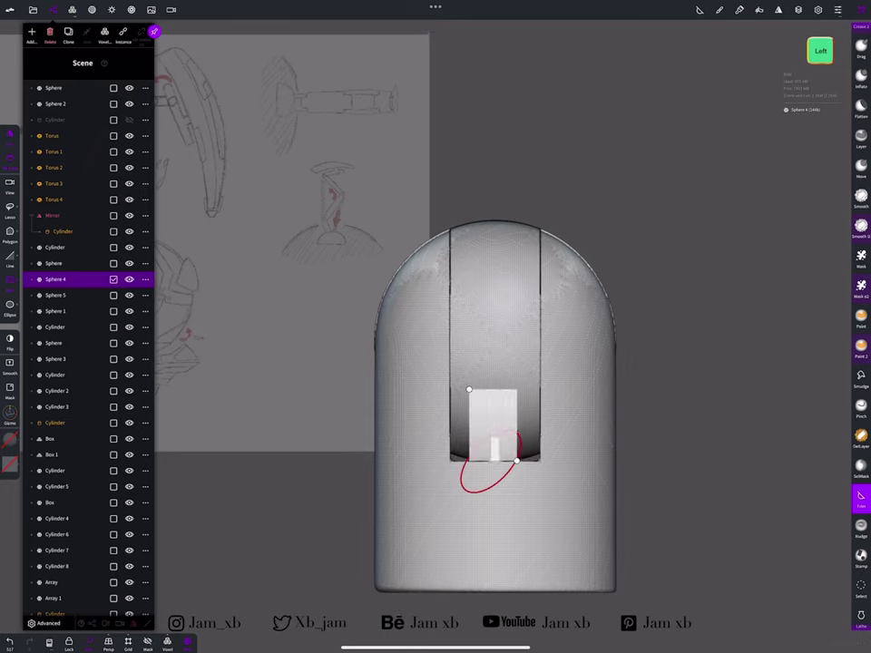
drag(490, 463, 545, 436)
drag(372, 231, 435, 272)
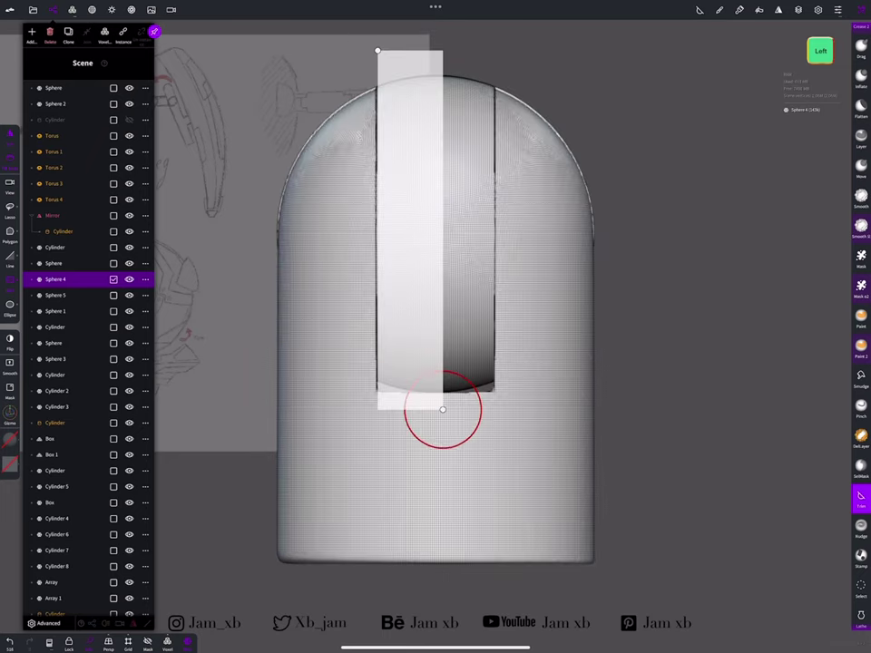
drag(445, 398, 444, 397)
drag(690, 408, 508, 399)
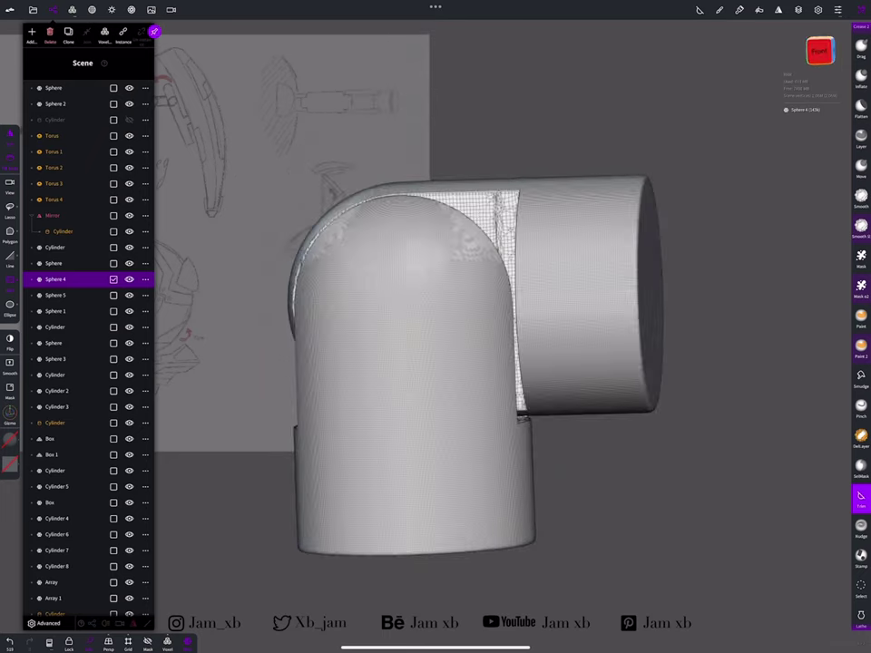
drag(165, 78, 496, 569)
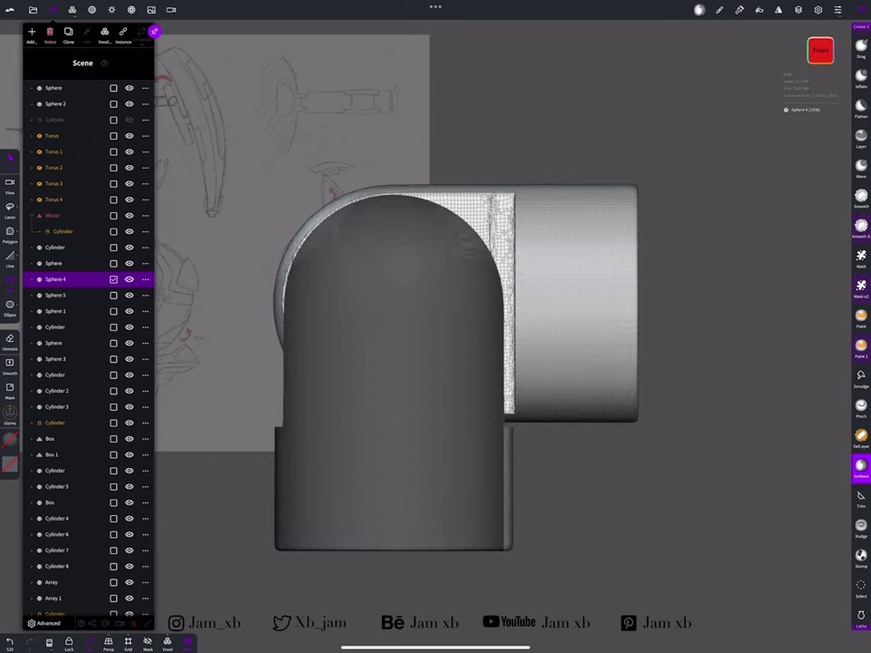
drag(708, 454, 653, 426)
Place Sphere 5's pivot at the hinge centre and swing it about 30° upward
click(821, 51)
click(9, 257)
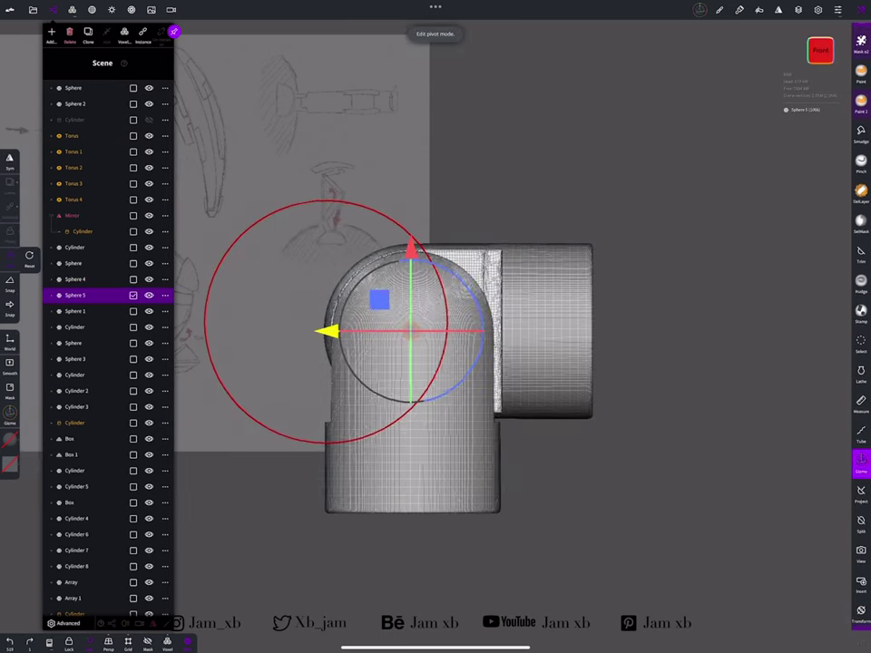
drag(481, 300, 459, 427)
drag(689, 454, 635, 417)
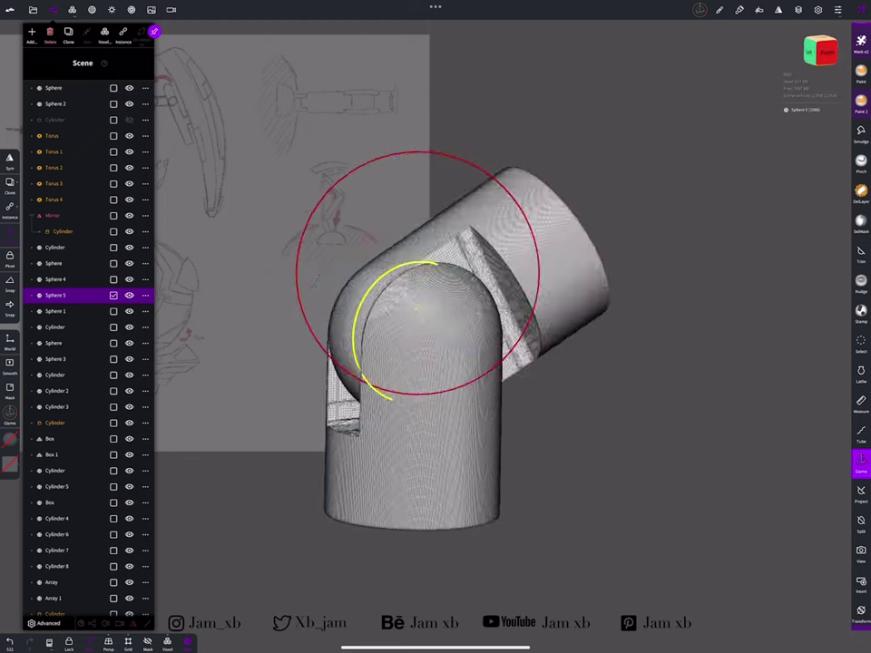
key(ctrl+z)
click(822, 52)
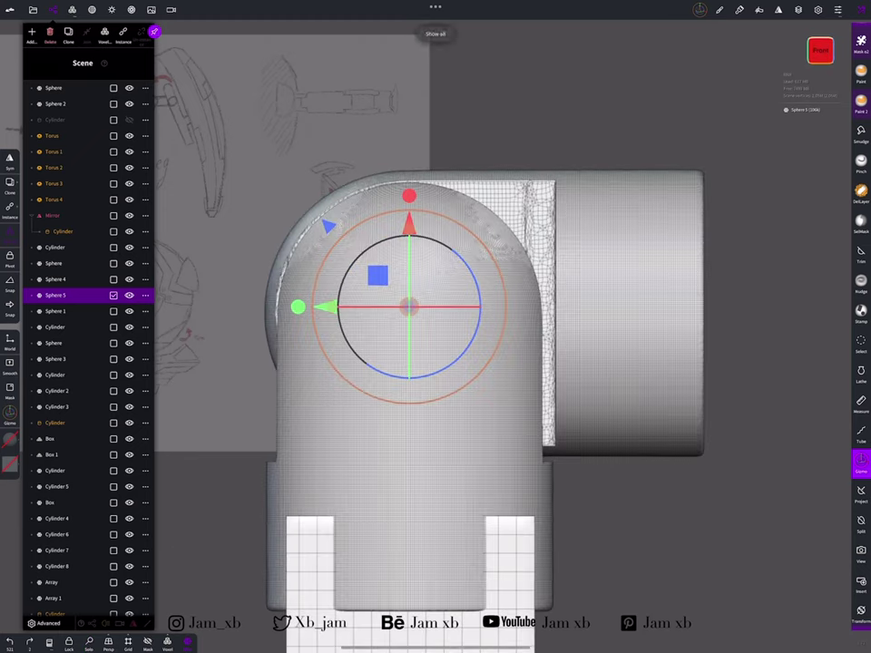
scroll(458, 345, down, 3)
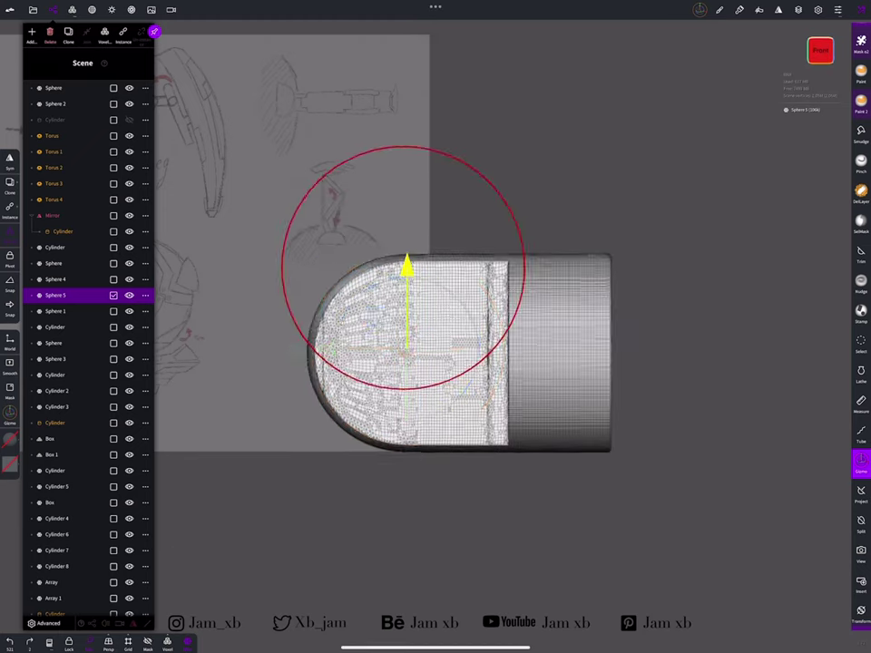
click(9, 257)
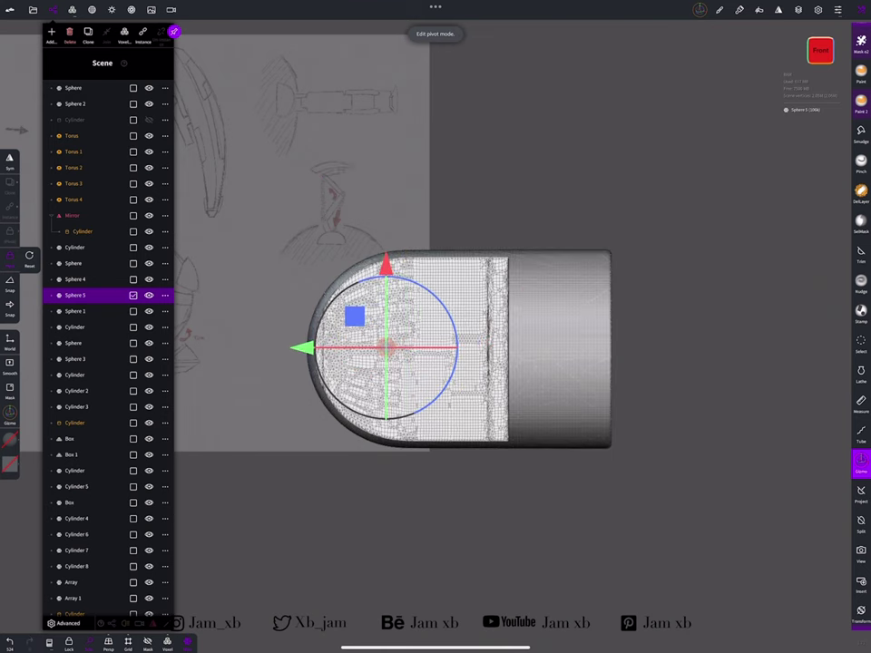
click(9, 258)
key(ctrl+z)
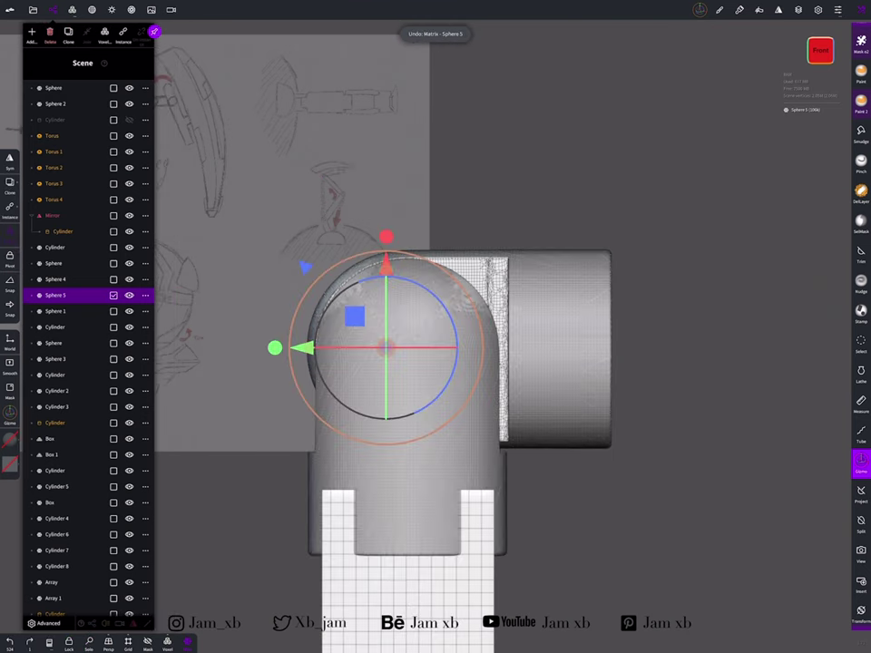
drag(481, 363, 458, 272)
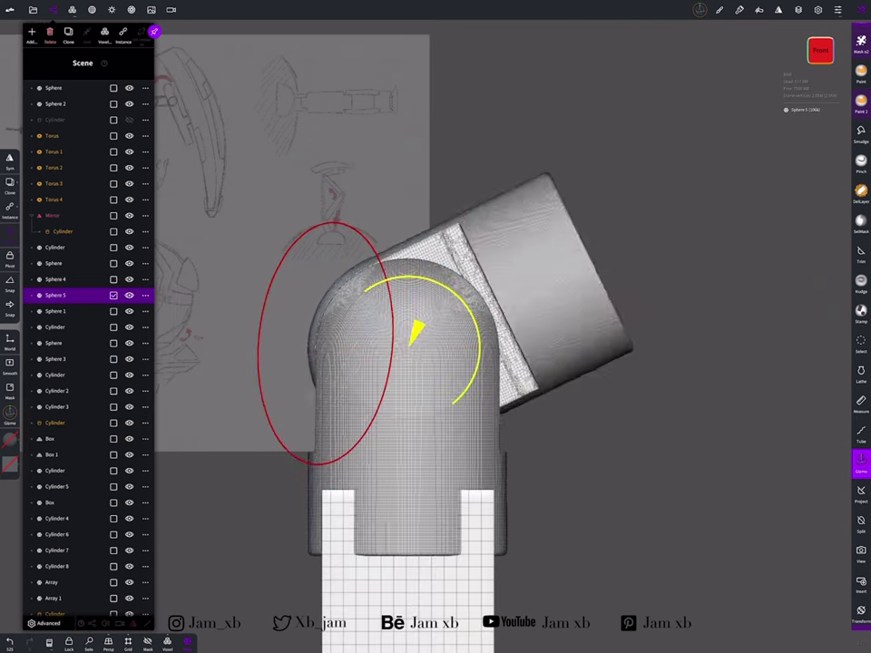
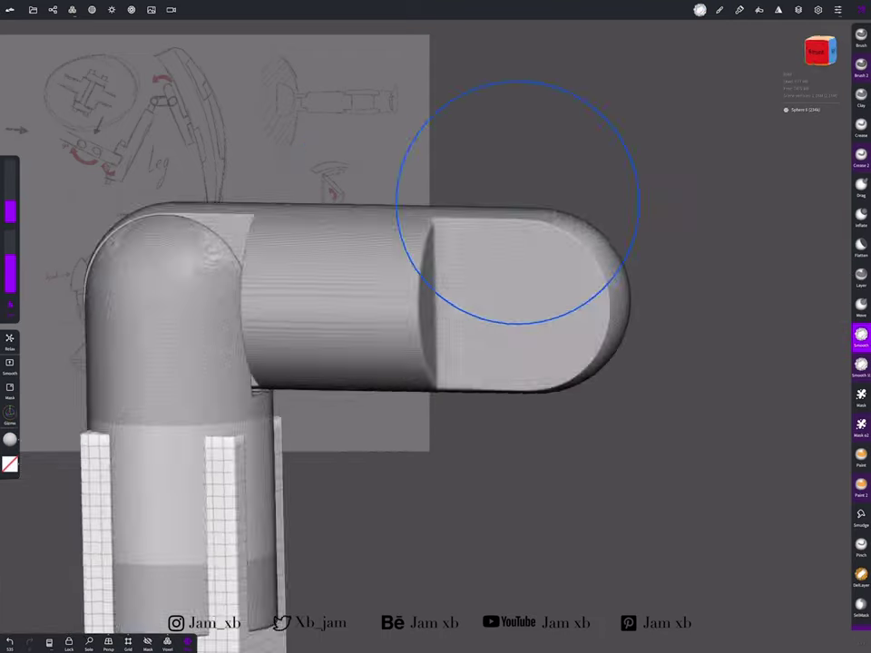
Box-mask the left part of the horizontal pipe and stretch its right end further right
mouse_move(335, 343)
middle_down()
mouse_move(354, 311)
mouse_move(304, 412)
mouse_move(426, 272)
middle_up()
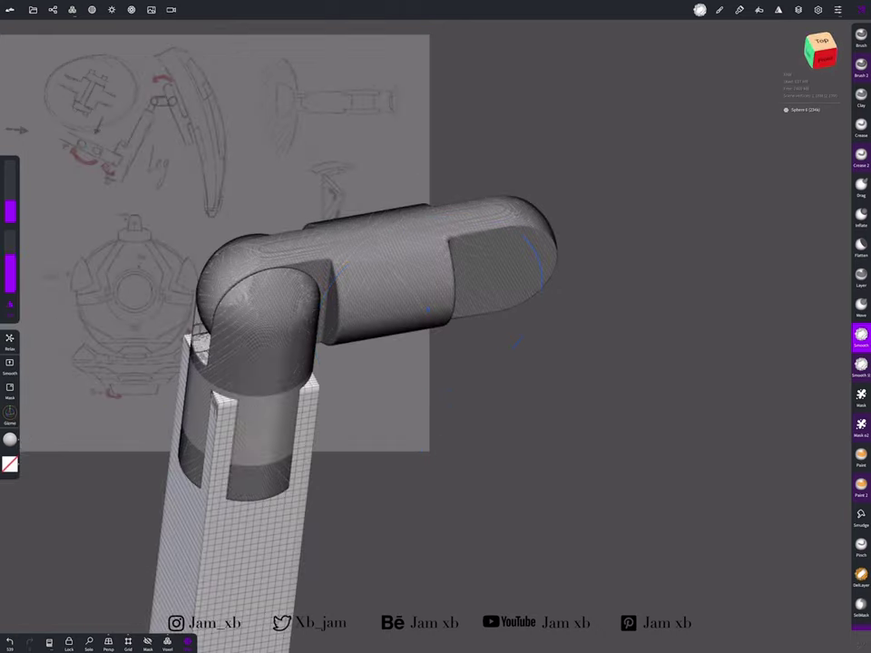
middle_drag(265, 367, 466, 359)
click(820, 51)
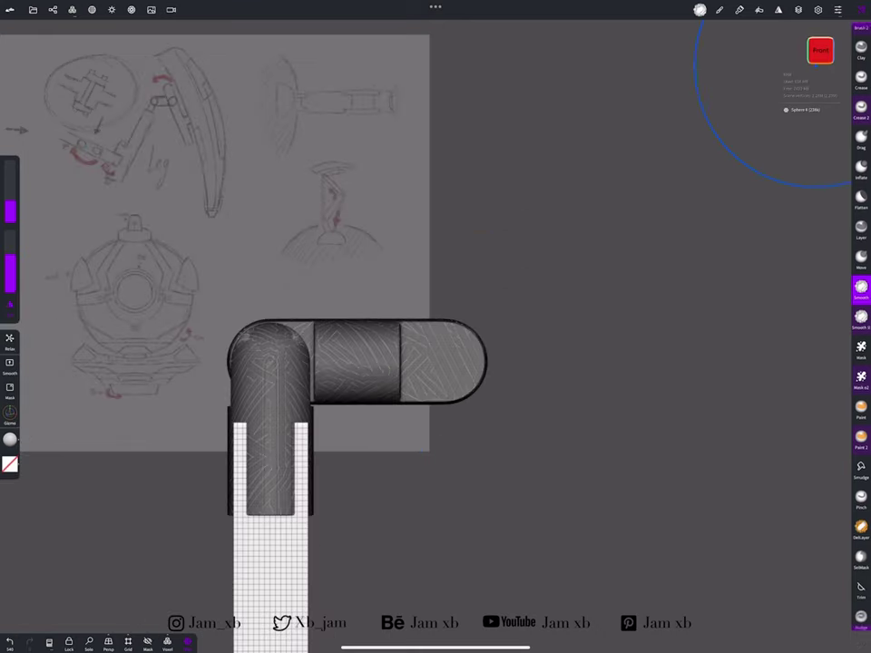
click(861, 501)
drag(572, 205, 383, 492)
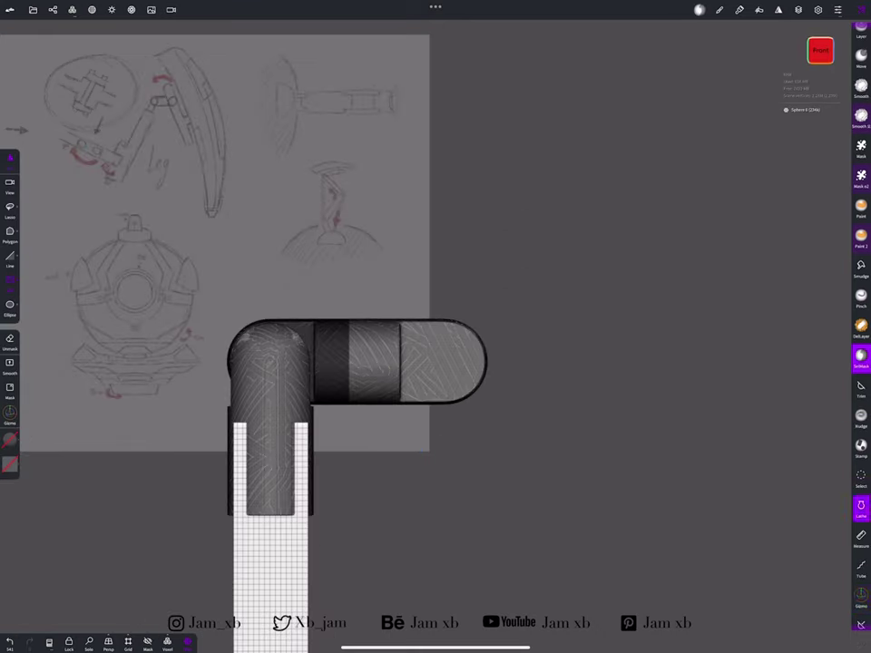
click(861, 595)
drag(460, 362, 594, 362)
middle_drag(635, 408, 454, 408)
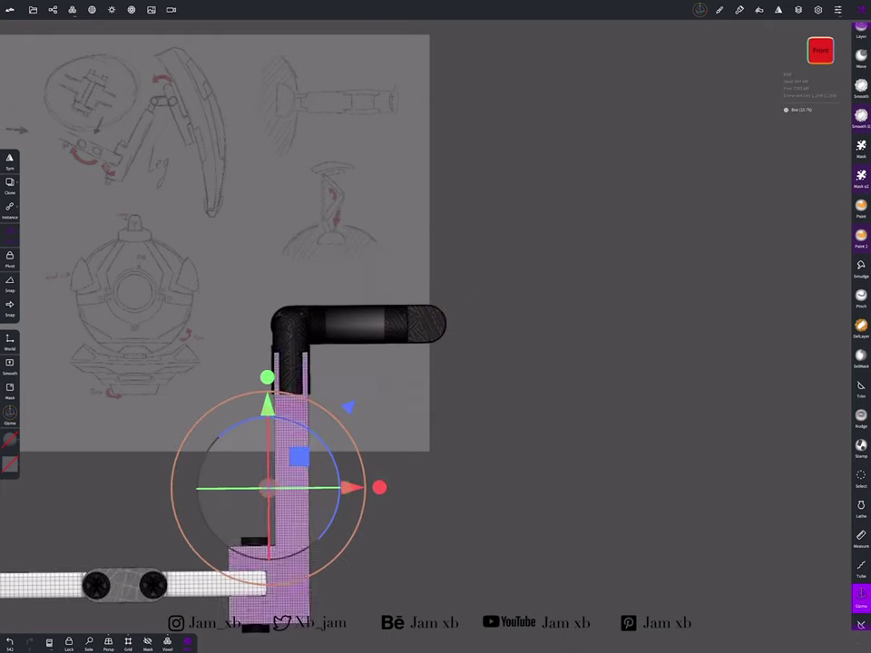
scroll(337, 327, up, 3)
scroll(337, 327, up, 3)
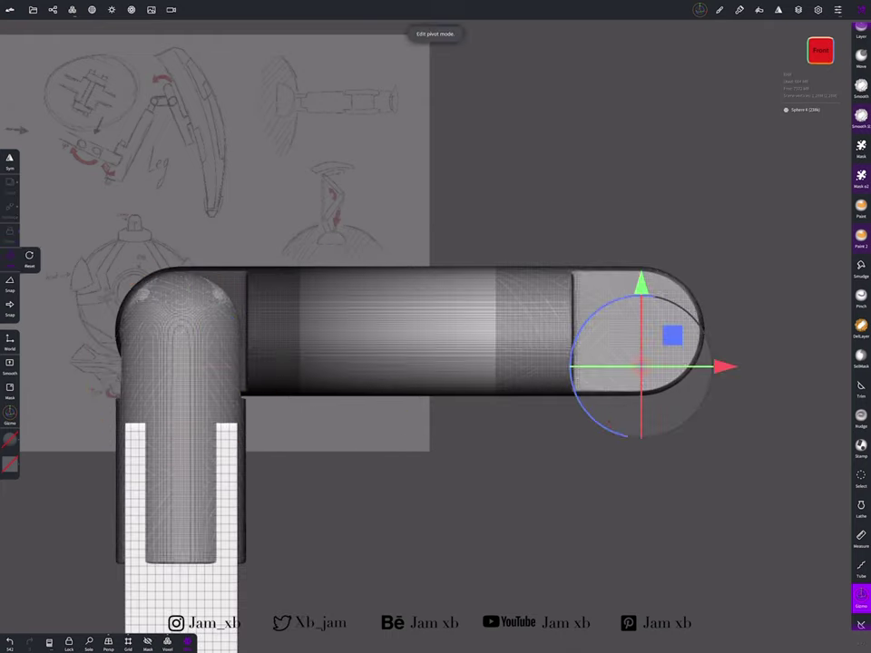
Place the mirrored elbow at the arm's right end, undoing the test rotations
click(9, 259)
drag(291, 366, 725, 367)
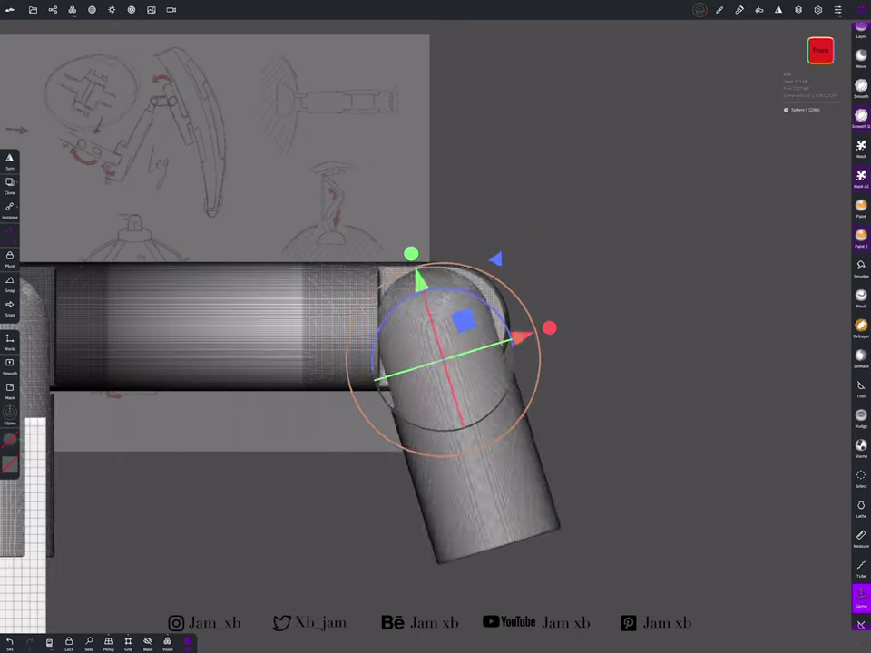
drag(426, 397, 453, 379)
key(ctrl+z)
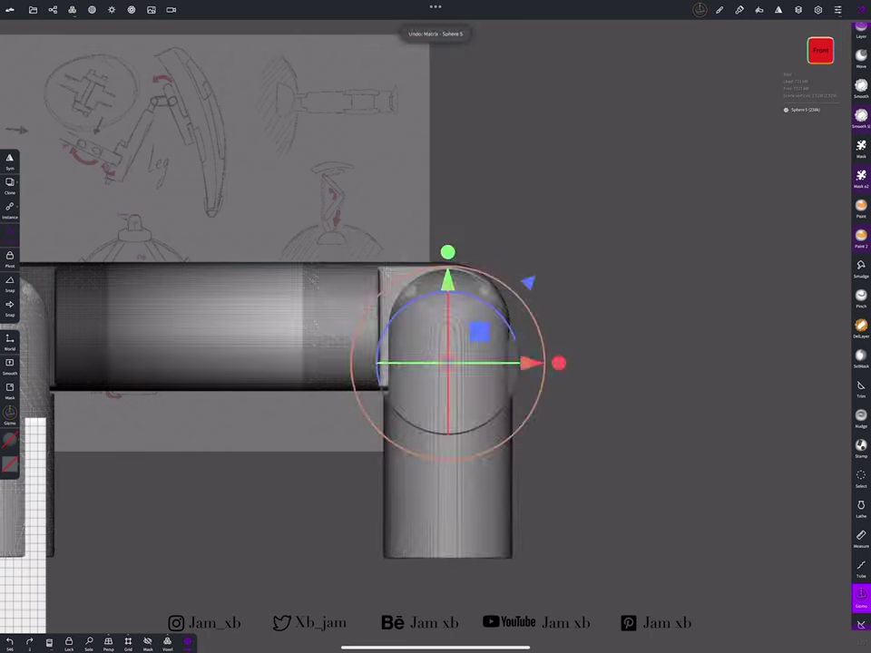
drag(447, 329, 472, 354)
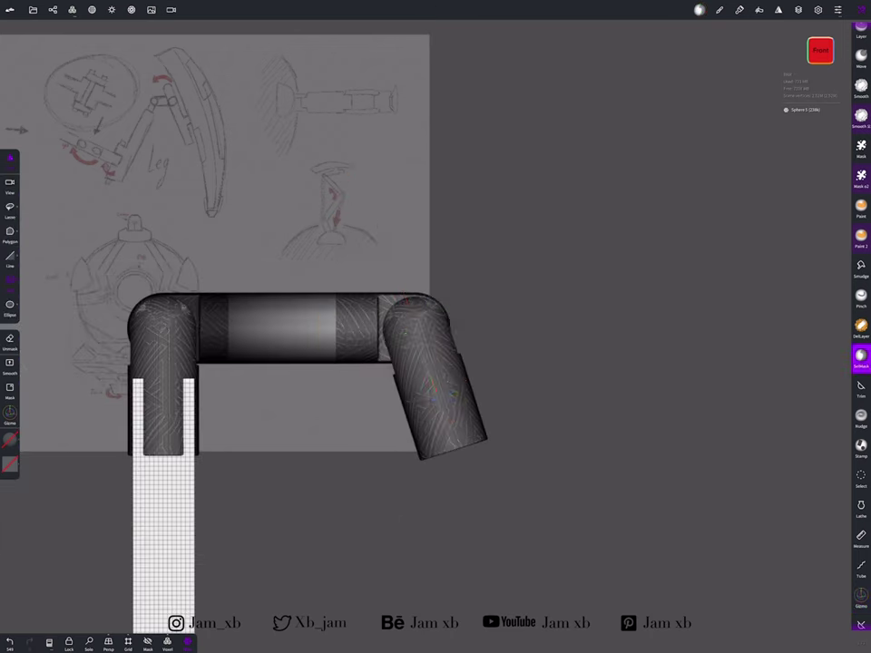
key(ctrl+z)
Mask the right elbow's lower end and pull its pipe down into a long vertical tube
drag(326, 548, 502, 352)
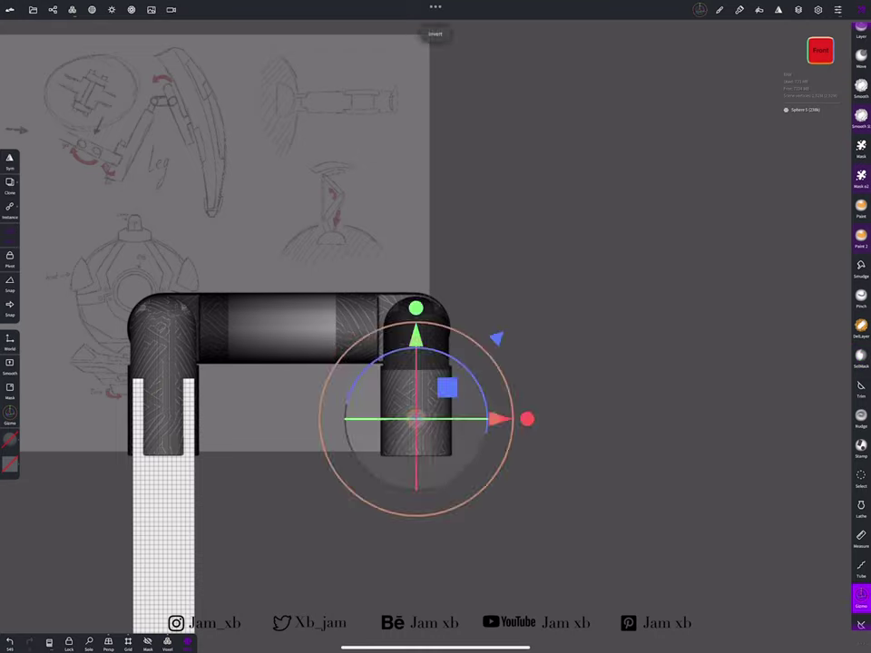
drag(416, 313, 416, 468)
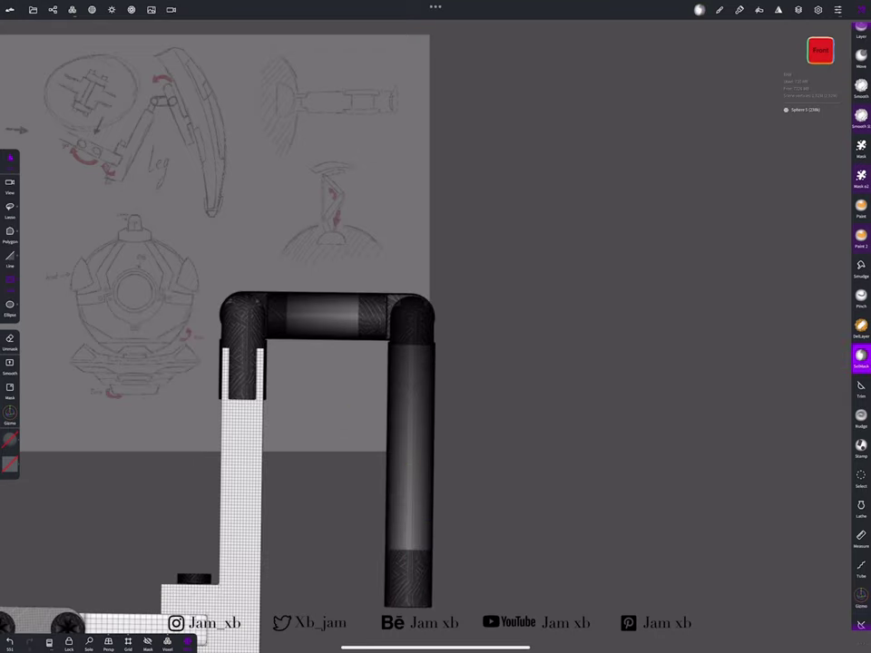
drag(410, 508, 522, 544)
mouse_move(635, 363)
mouse_down()
mouse_move(562, 381)
mouse_move(635, 363)
mouse_up()
scroll(336, 272, up, 3)
key(ctrl+z)
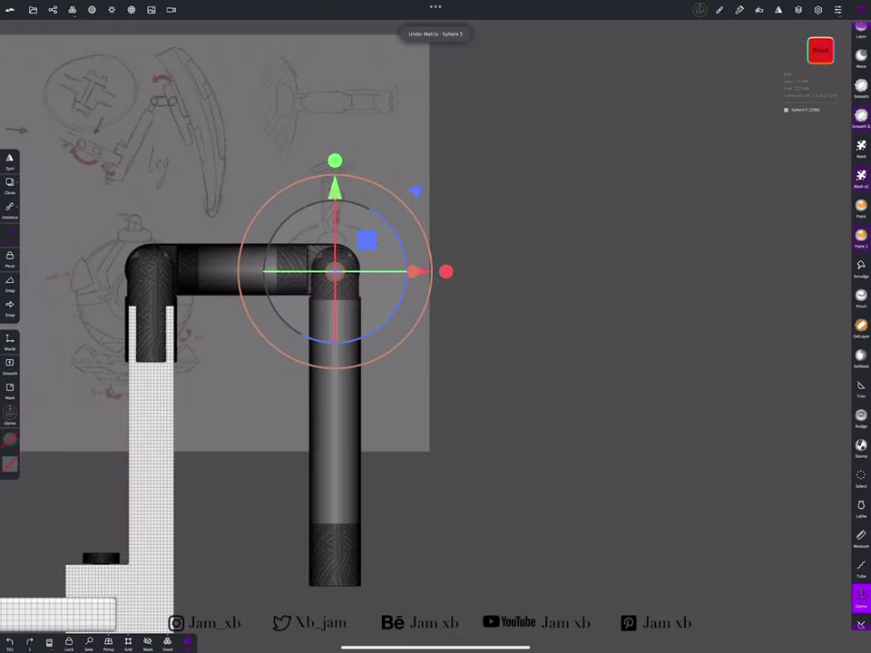
Clone the vertical pipe and move the copy beside the original
click(53, 9)
click(72, 9)
click(861, 595)
click(10, 183)
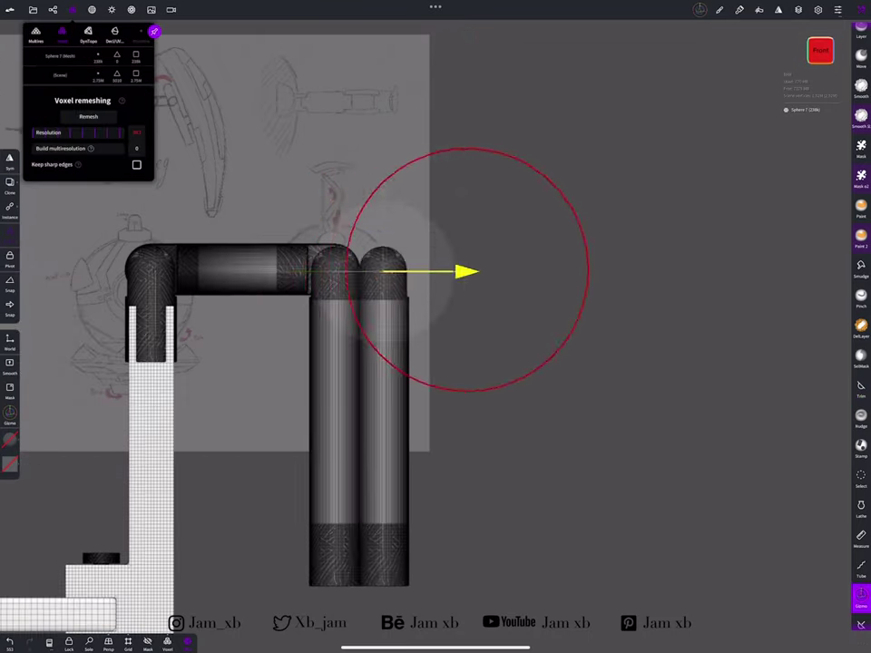
drag(447, 272, 511, 272)
Trim the copy to a short cylinder, turn it horizontal, and place a duplicate lower down
click(861, 386)
drag(539, 126, 364, 350)
drag(515, 480, 330, 612)
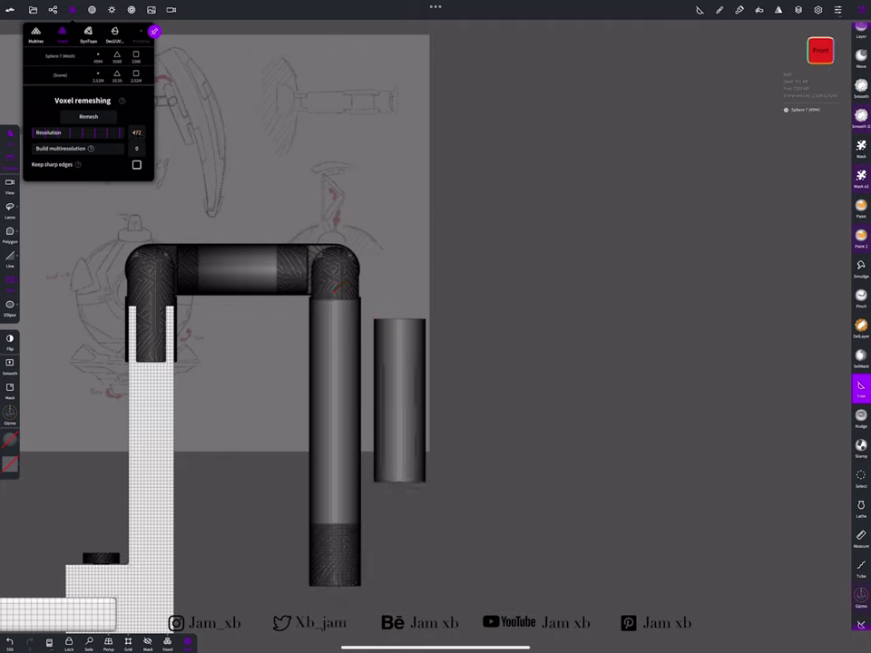
drag(399, 250, 336, 401)
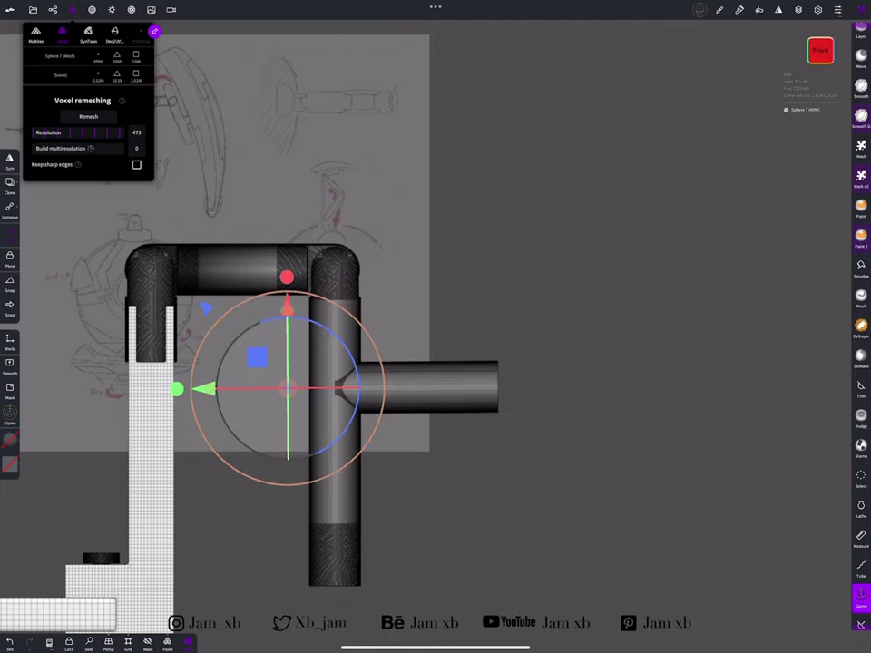
drag(287, 336, 297, 427)
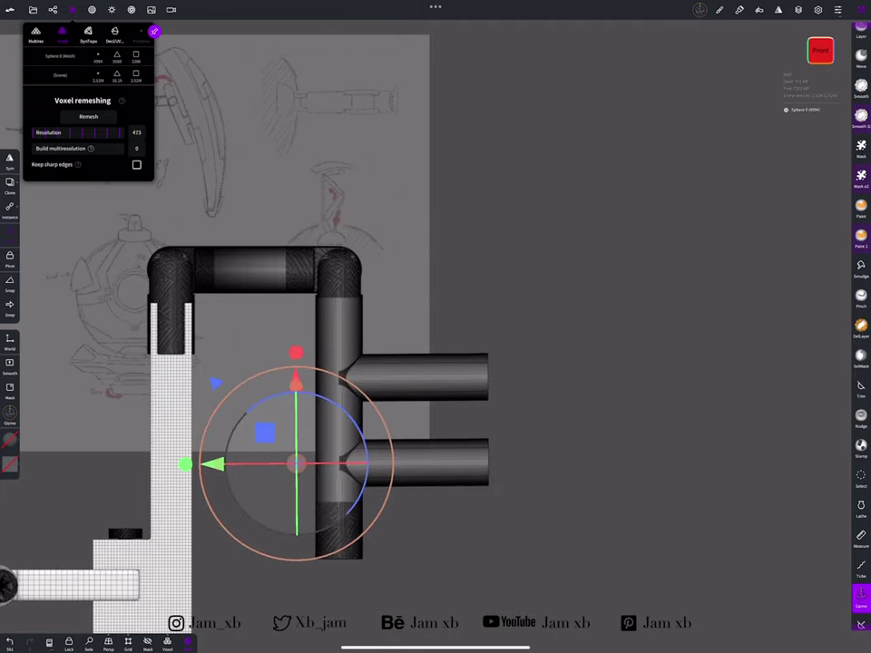
Box-trim the right ends of both pegs to equal length
click(861, 477)
drag(634, 208, 505, 395)
drag(622, 218, 430, 534)
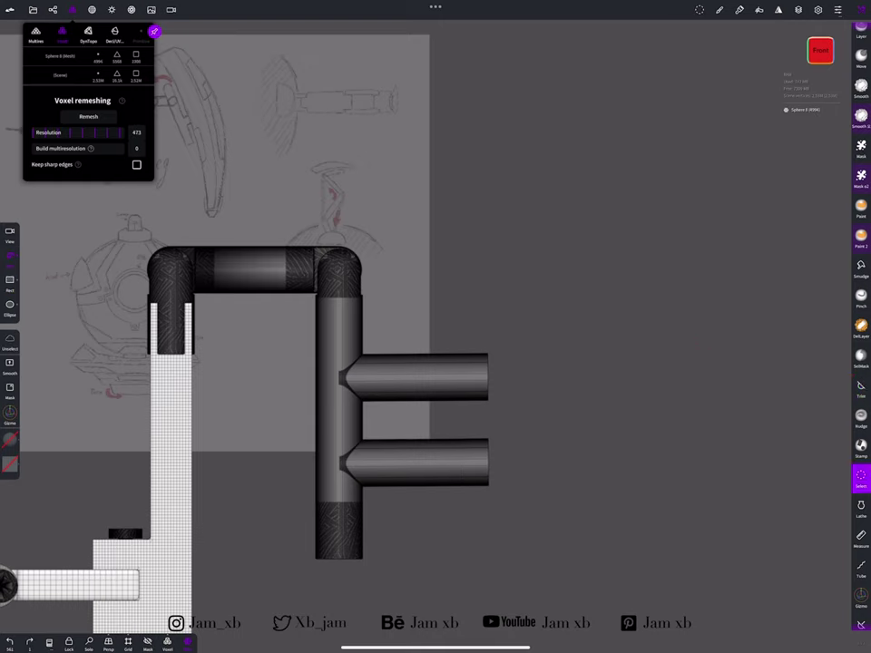
scroll(861, 363, up, 5)
mouse_move(587, 242)
mouse_down()
mouse_move(429, 514)
mouse_move(432, 558)
mouse_up()
click(32, 9)
click(33, 9)
drag(635, 272, 580, 345)
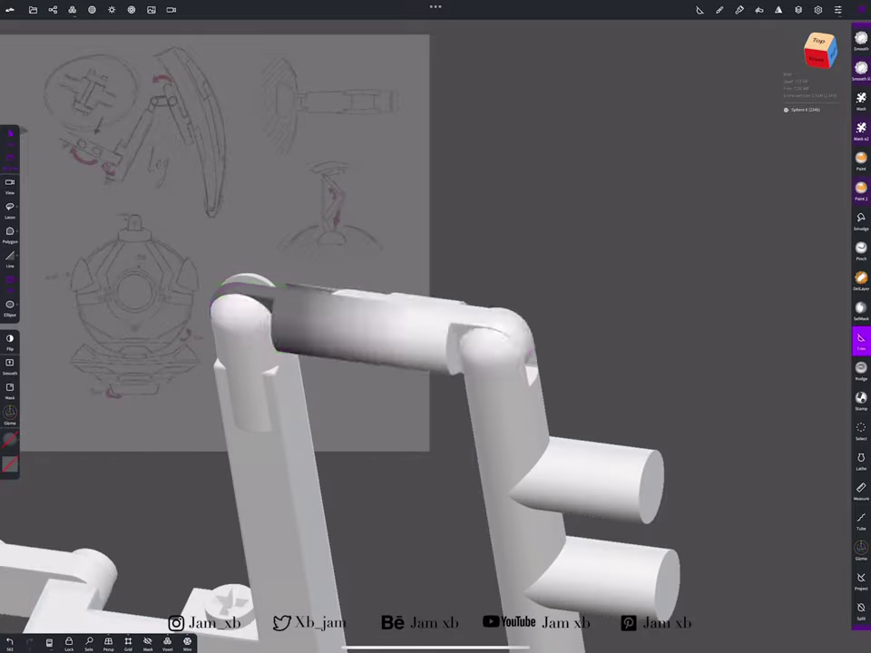
mouse_move(635, 272)
mouse_down()
mouse_move(544, 363)
mouse_move(474, 390)
mouse_move(544, 308)
mouse_move(472, 381)
mouse_up()
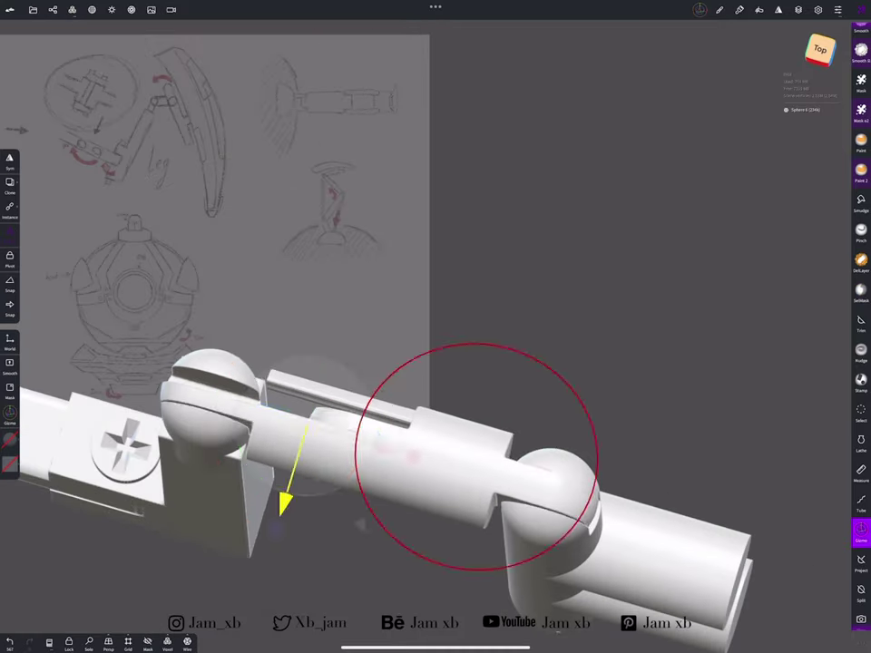
Trim a box-shaped section from the arm and slide the middle pipe section left
click(861, 322)
drag(195, 373, 458, 582)
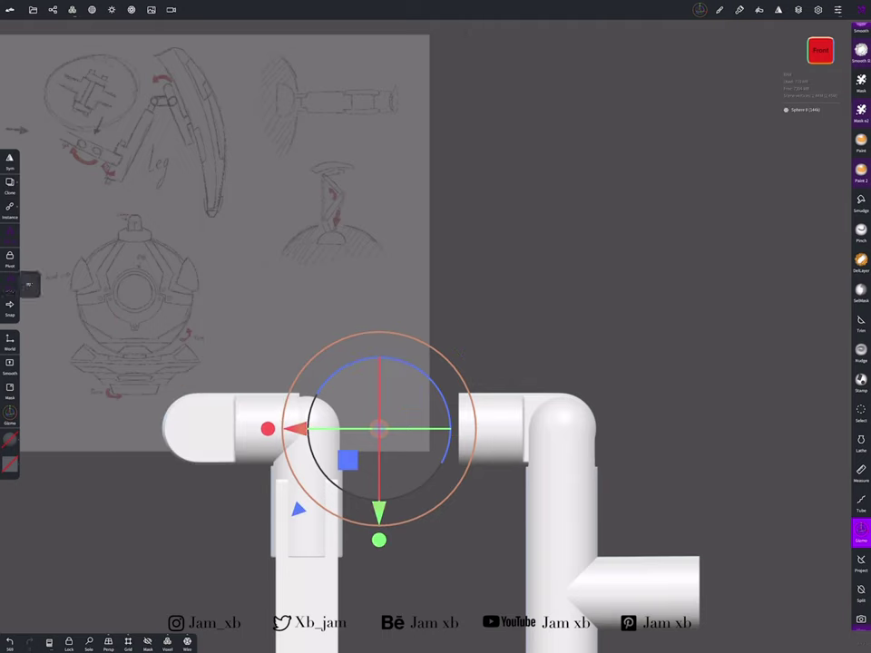
click(820, 43)
click(821, 50)
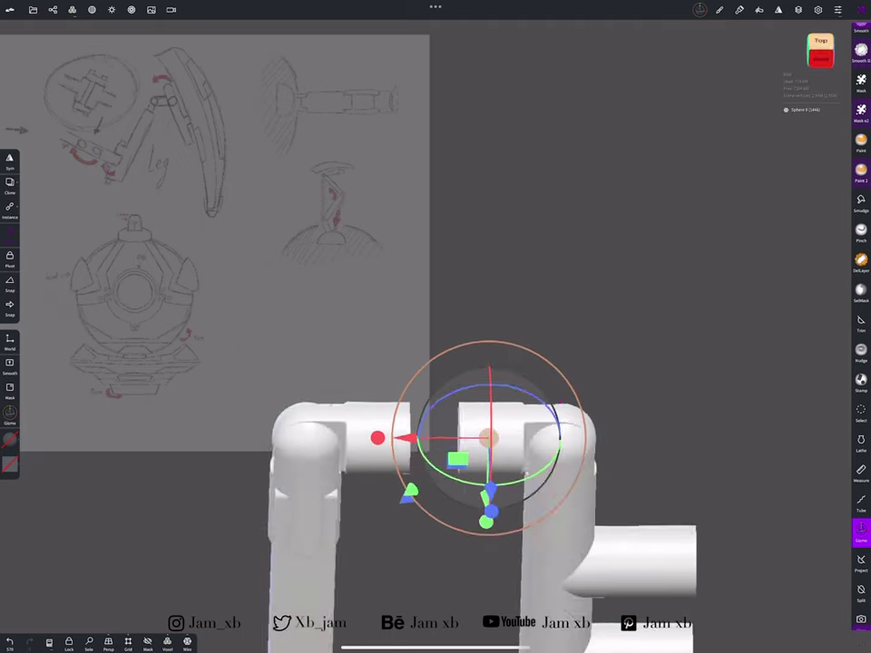
click(861, 290)
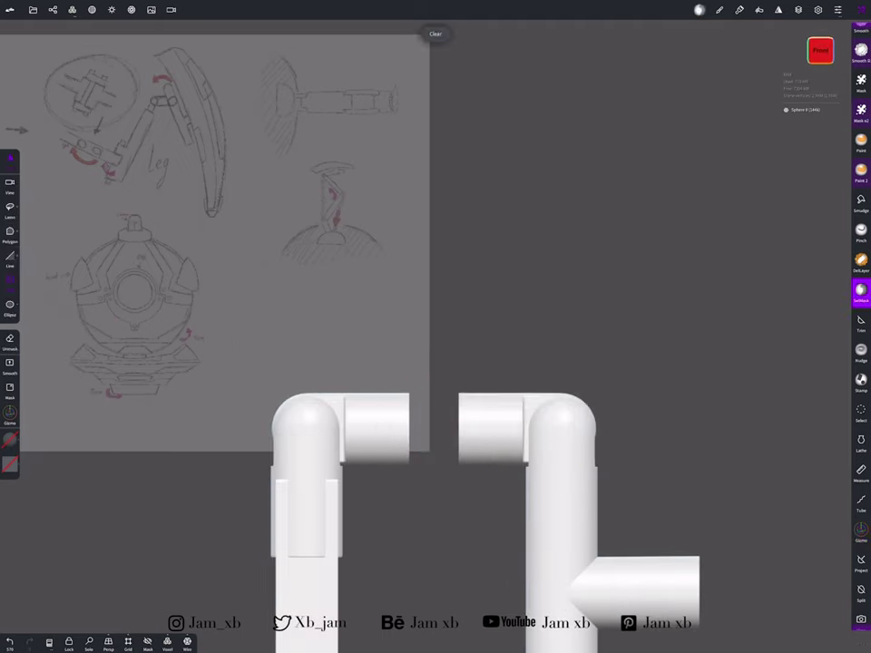
drag(565, 428, 466, 429)
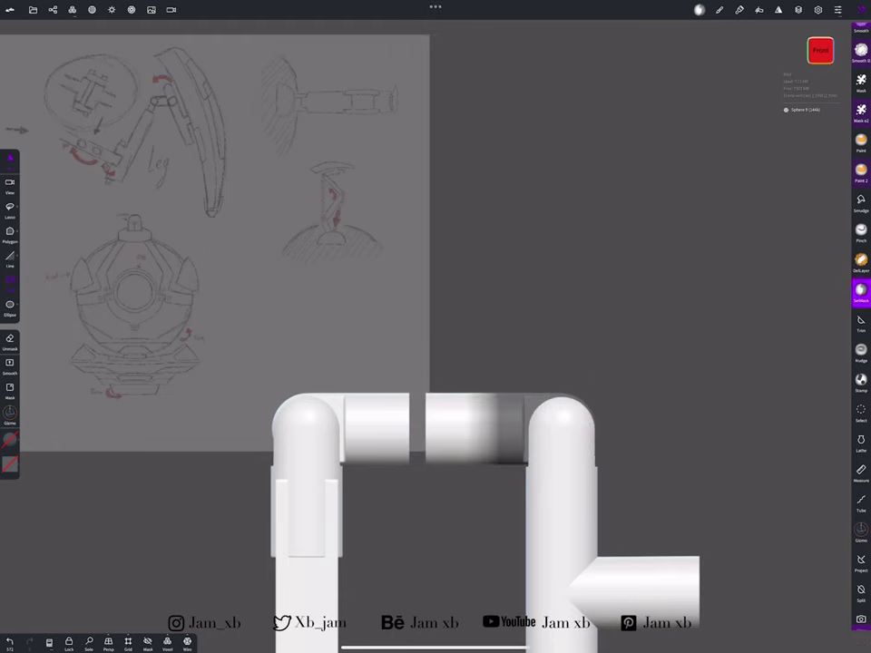
Clear the mask on the middle pipe and undo the recent transforms
click(861, 34)
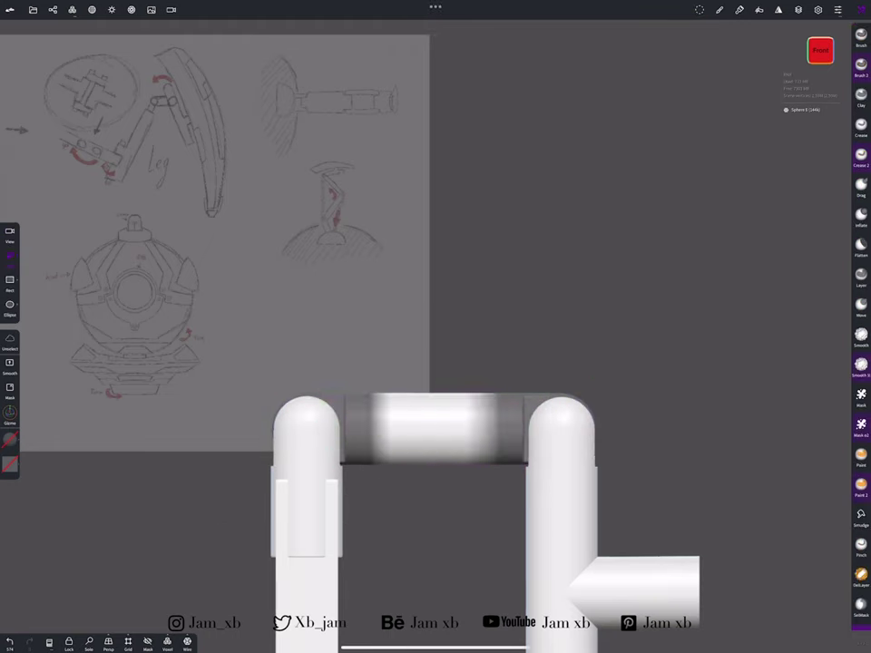
click(861, 476)
click(728, 54)
click(861, 417)
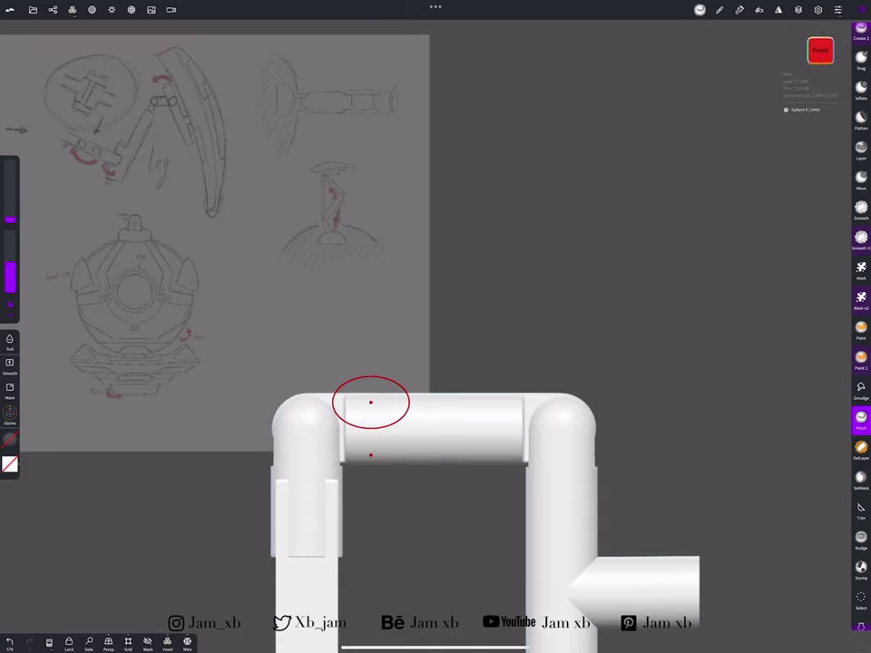
key(ctrl+z)
key(ctrl+z)
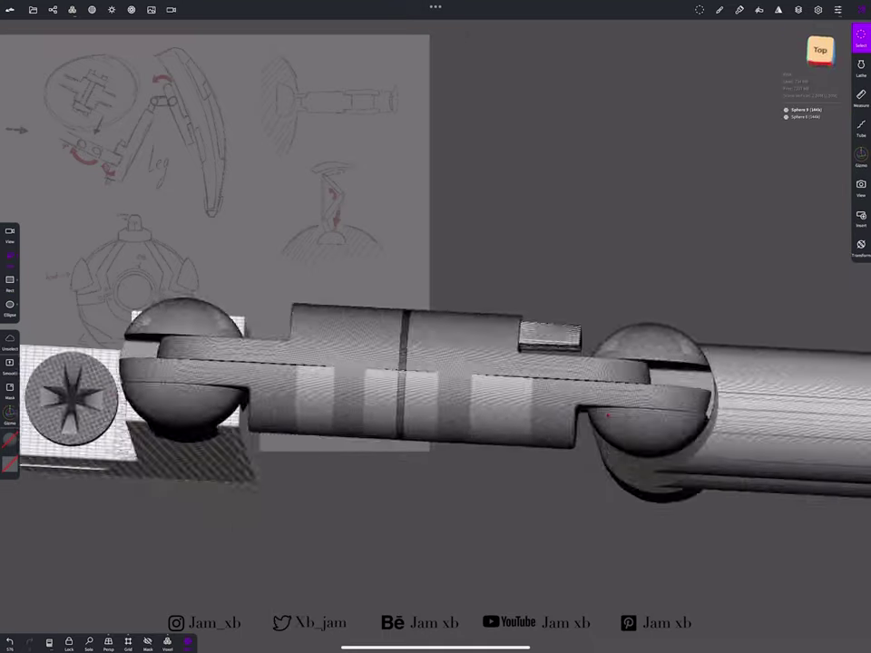
key(ctrl+z)
key(ctrl+shift+z)
key(ctrl+shift+z)
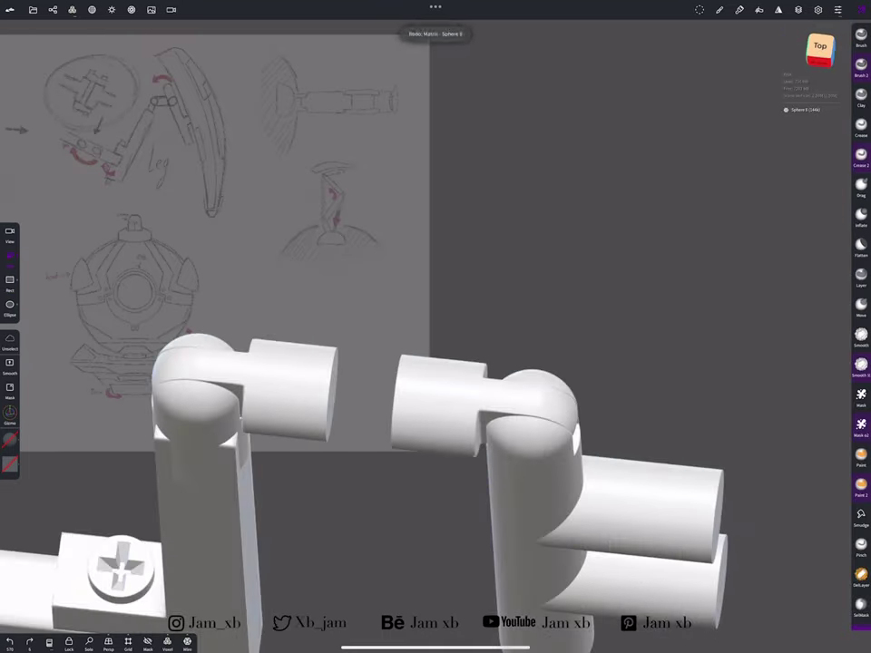
From the front view, mask the top of the right pipe for transforming
click(719, 9)
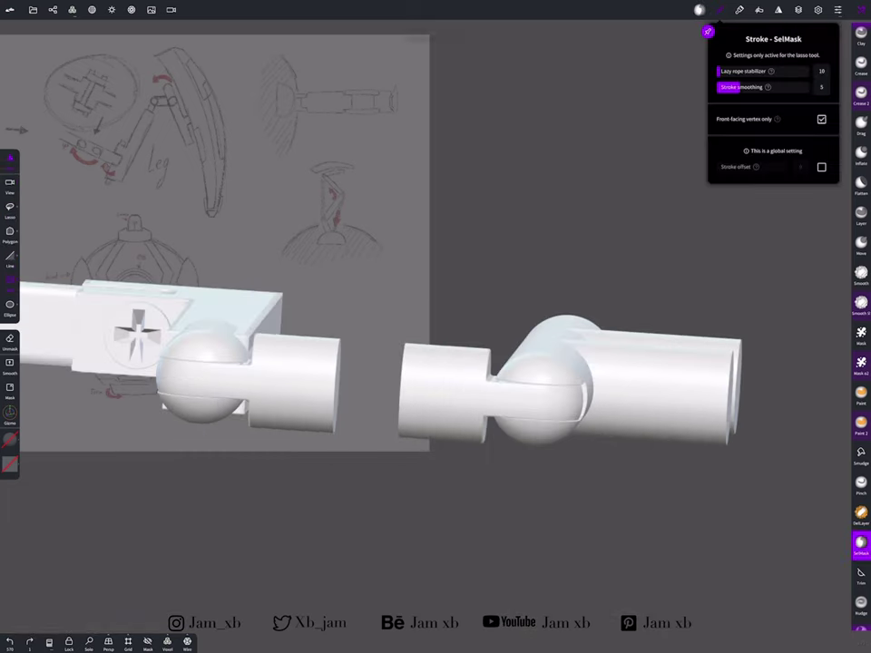
click(820, 49)
click(820, 49)
drag(645, 163, 473, 420)
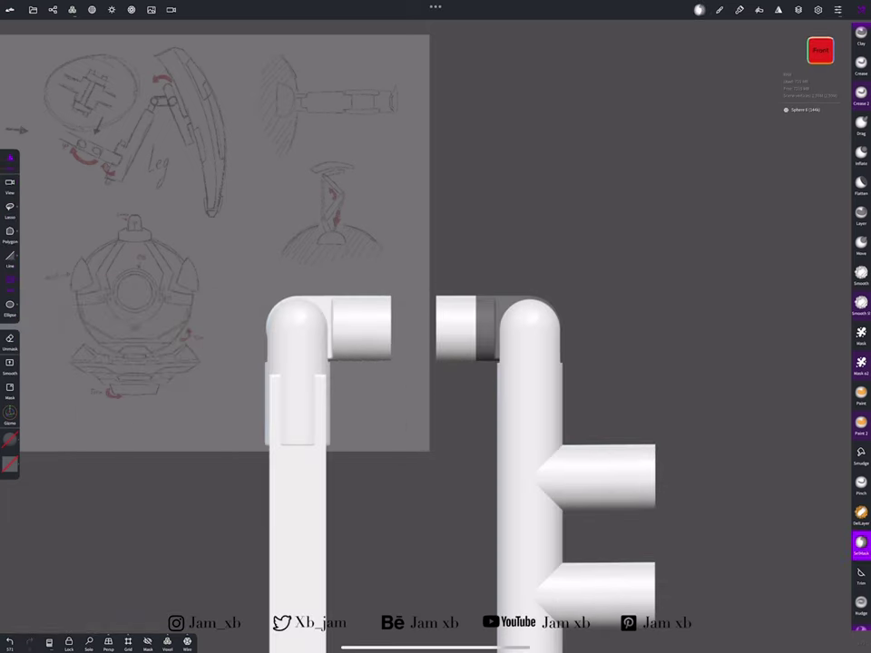
click(861, 526)
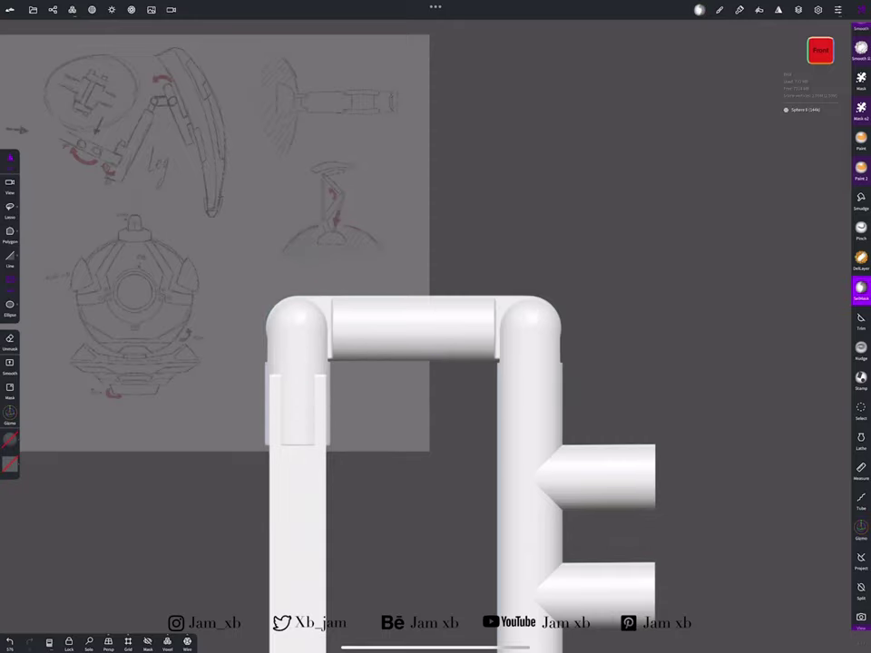
Show the wireframe and voxel-remesh the top bar into one uniform mesh
click(187, 641)
drag(708, 273, 708, 381)
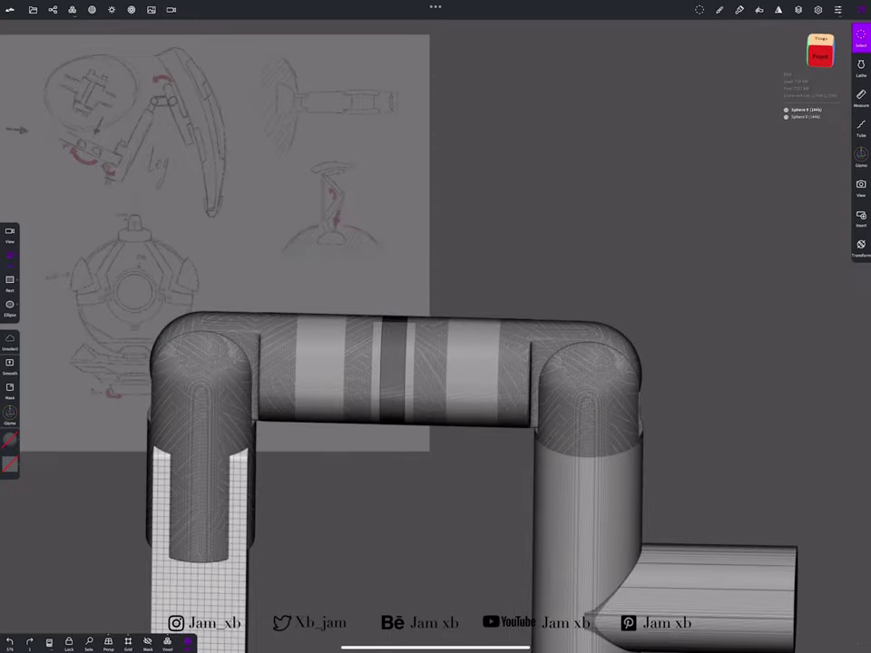
click(73, 9)
click(88, 116)
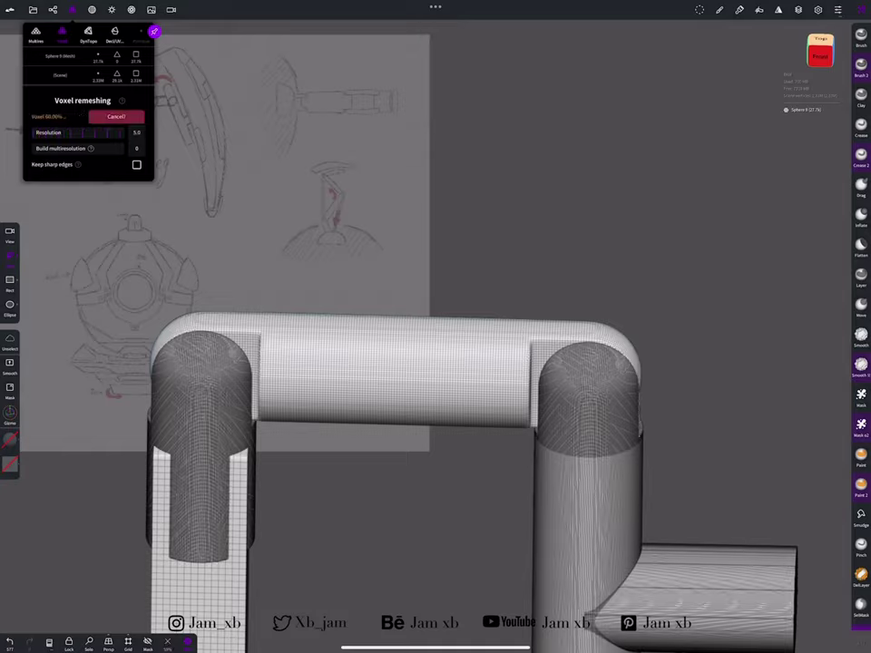
drag(707, 272, 608, 363)
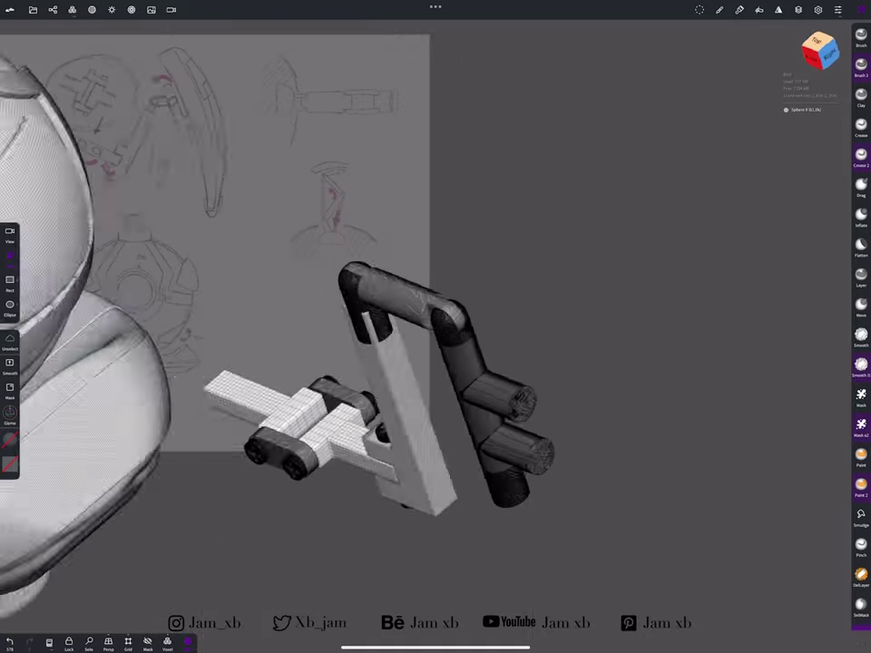
Add a sphere right of the arm and stretch it into a thin, tall ellipsoid
click(32, 9)
click(33, 9)
click(819, 50)
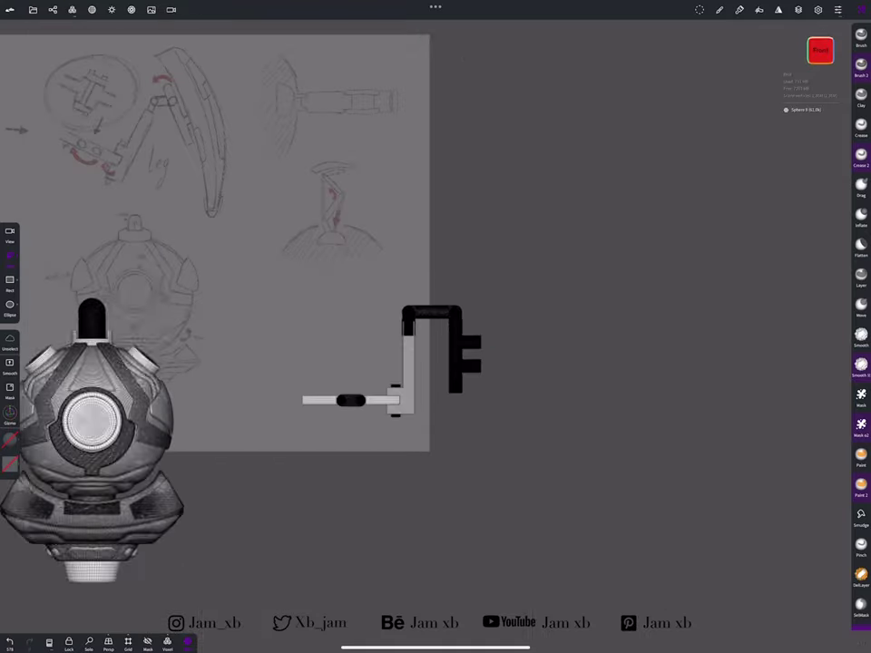
click(53, 9)
click(46, 74)
drag(91, 418, 491, 422)
drag(492, 311, 491, 214)
drag(396, 335, 435, 336)
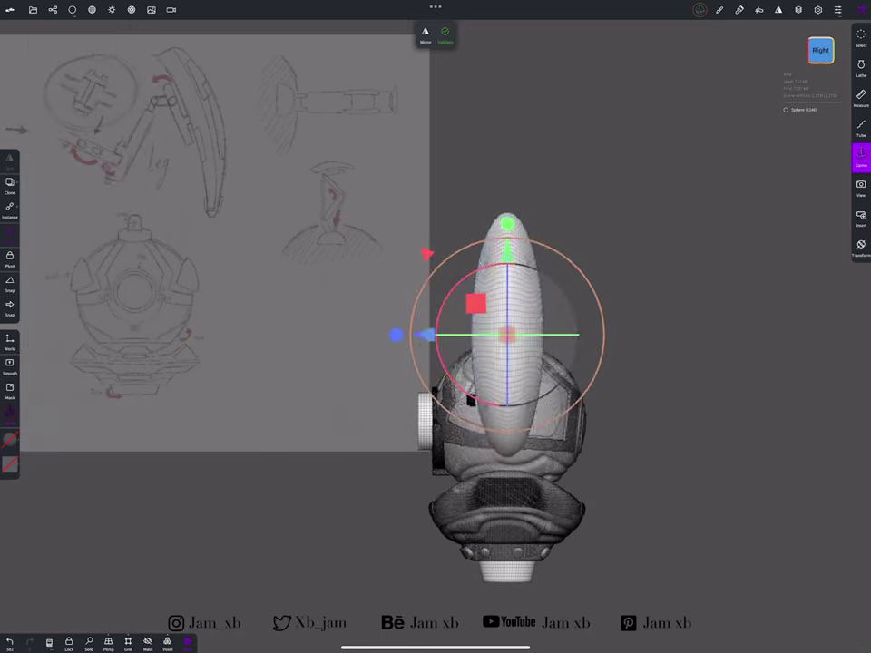
drag(369, 330, 509, 330)
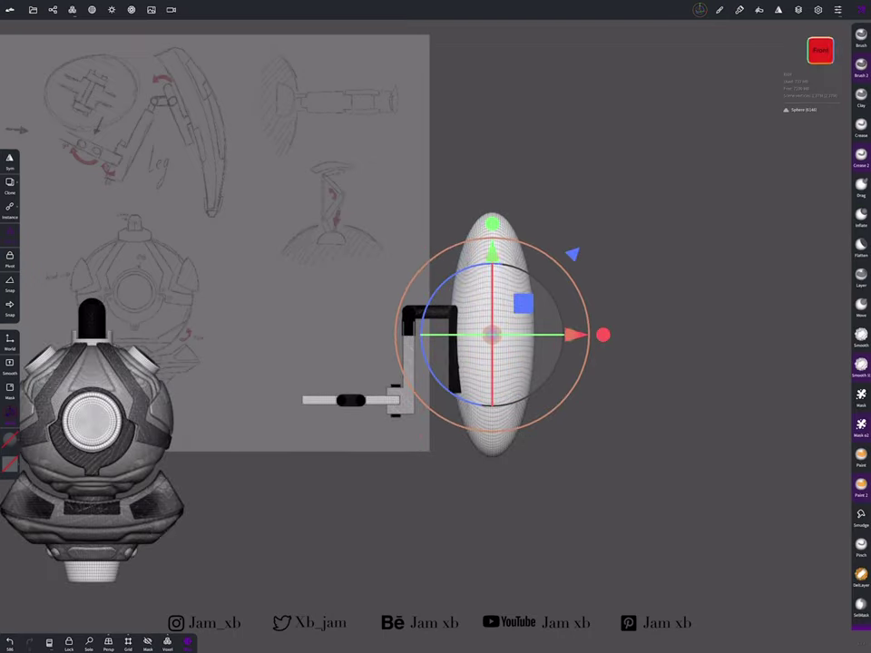
Voxel-remesh the ellipsoid to a smooth surface
click(72, 9)
click(87, 169)
click(861, 336)
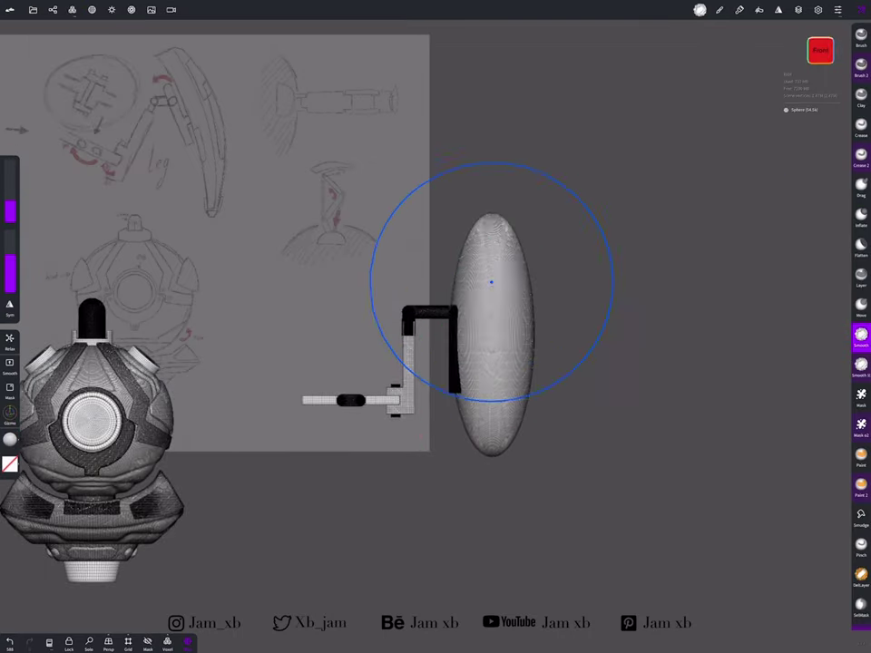
mouse_move(614, 224)
mouse_down()
mouse_move(466, 476)
mouse_move(165, 291)
mouse_move(263, 321)
mouse_move(728, 346)
mouse_up()
click(814, 52)
drag(861, 545, 861, 272)
Cut the ellipsoid with a lens-shaped Spline trim outline
click(861, 460)
scroll(472, 363, up, 3)
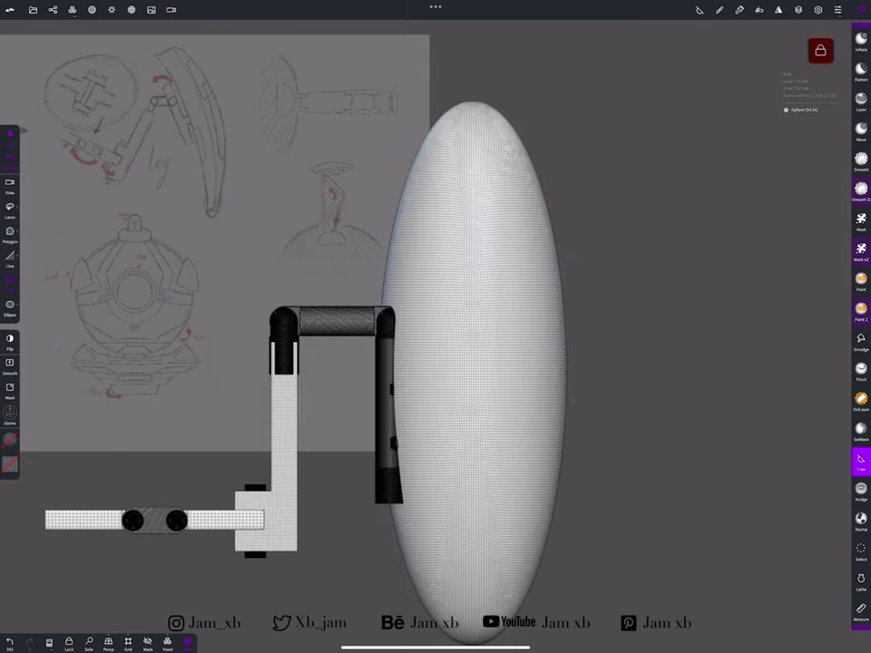
scroll(453, 362, down, 2)
click(10, 230)
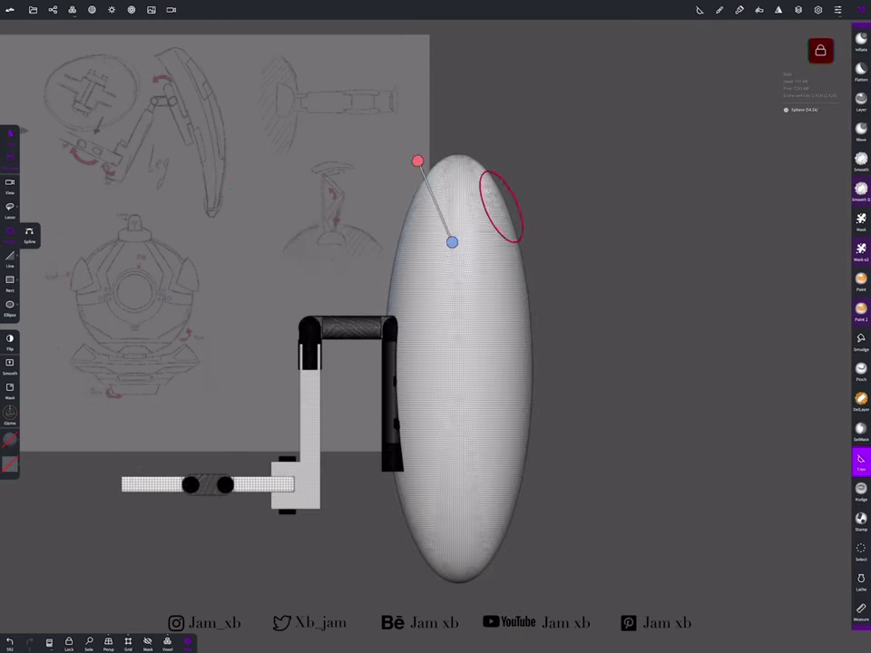
drag(454, 390, 416, 603)
click(464, 518)
drag(417, 161, 356, 171)
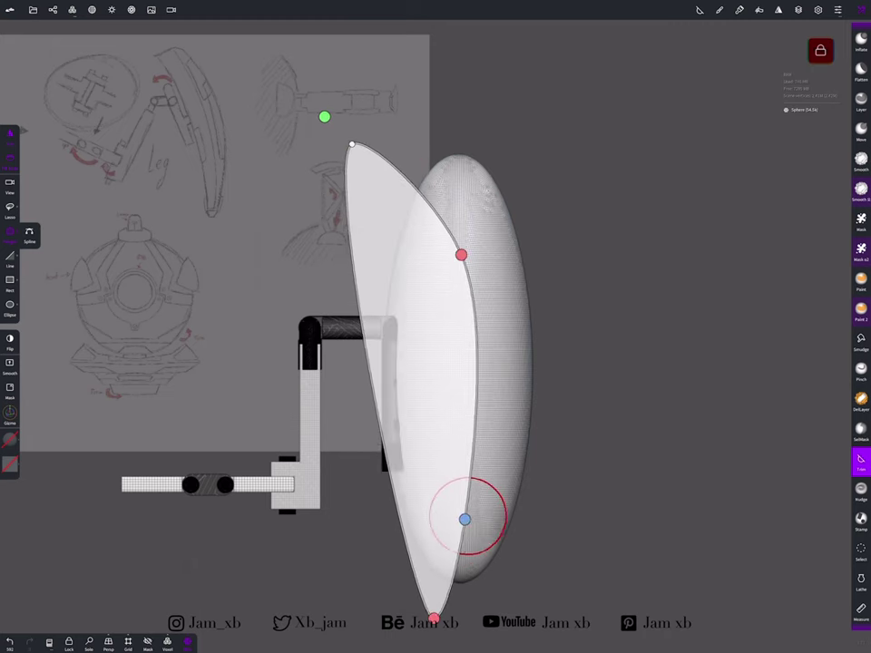
click(319, 105)
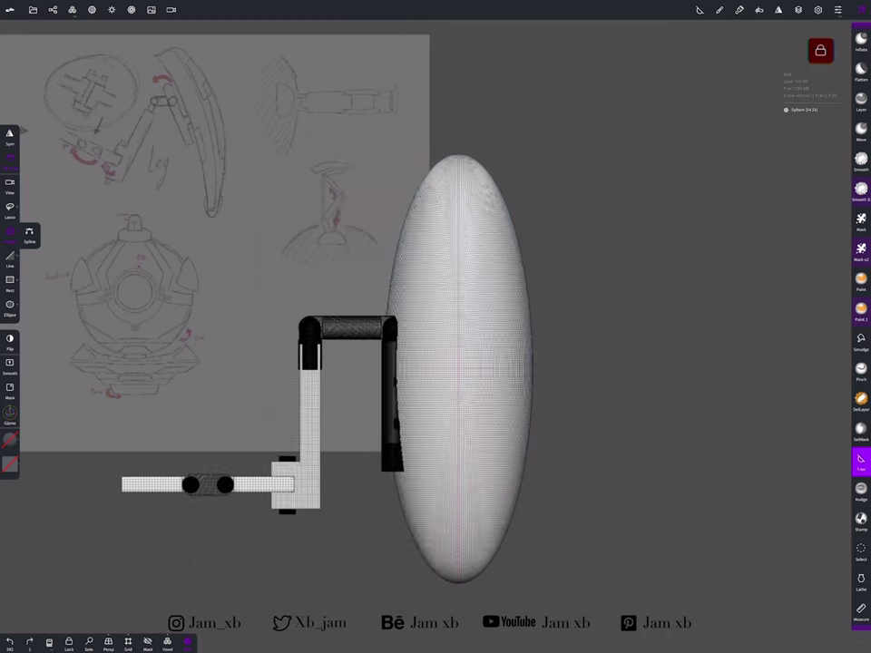
Apply a second Spline trim cut, leaving a thin crescent shell
drag(463, 315, 451, 504)
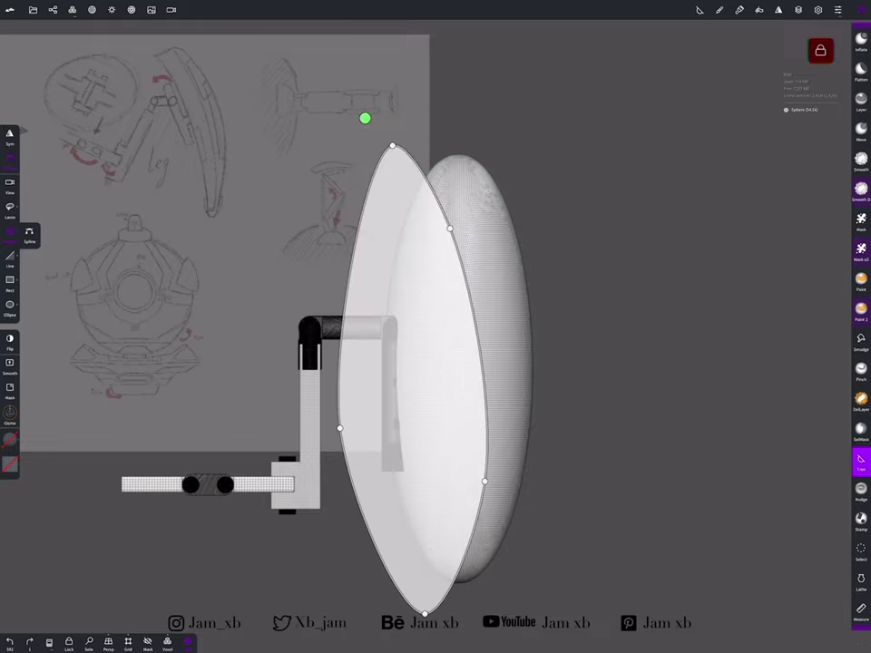
drag(451, 228, 440, 227)
click(312, 113)
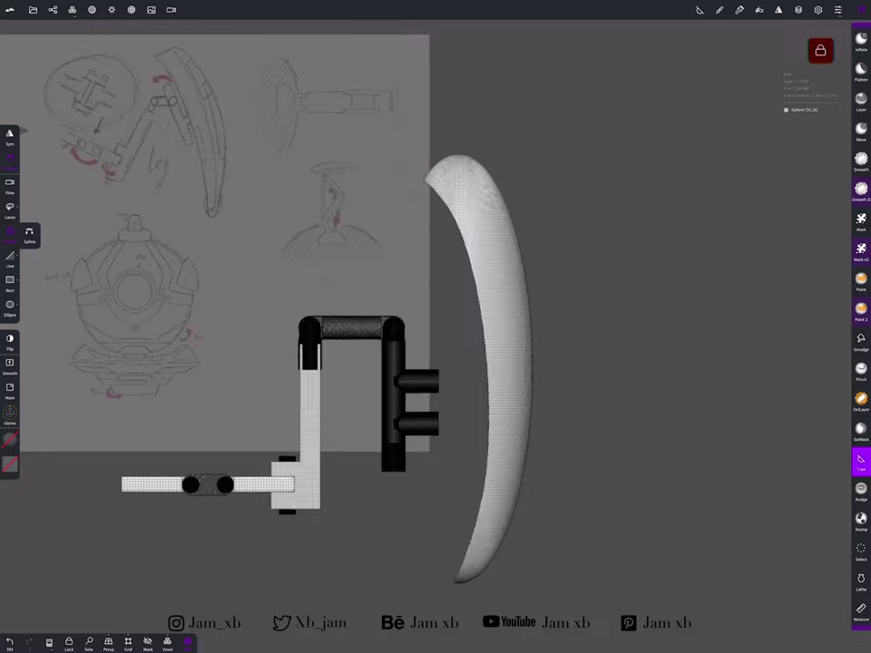
mouse_move(508, 299)
mouse_down()
mouse_move(570, 239)
mouse_move(550, 311)
mouse_up()
Enable symmetry and face the crescent shell from the front
scroll(861, 326, up, 4)
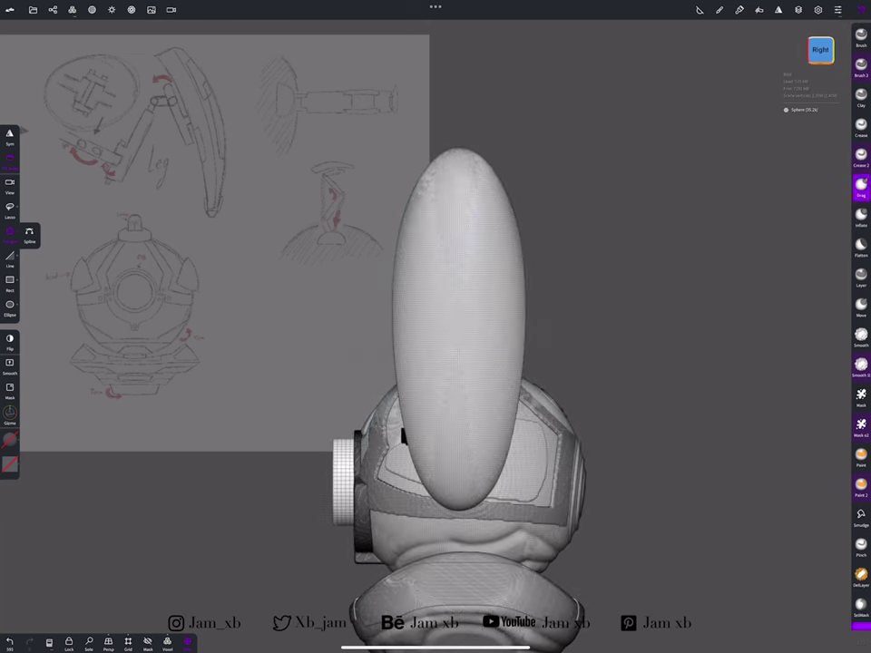
click(779, 10)
click(830, 70)
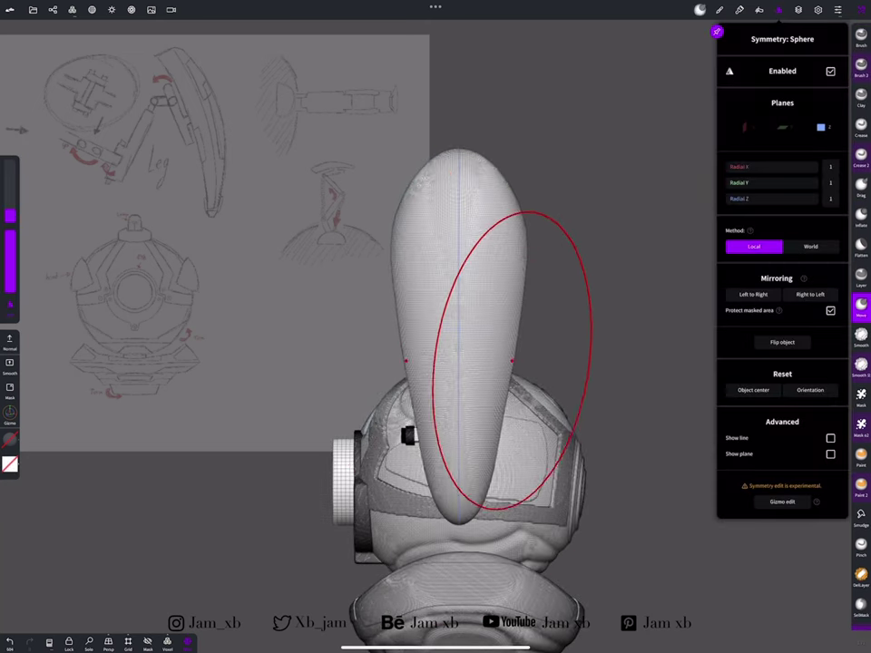
drag(544, 381, 409, 385)
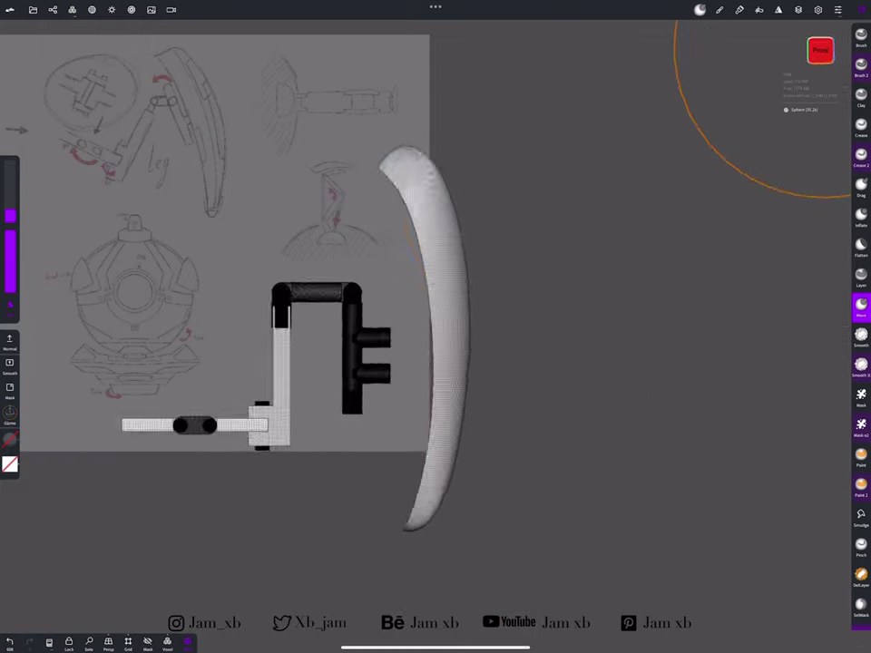
drag(861, 508, 861, 270)
Trim the blade's lower tip with a Spline outline
click(861, 399)
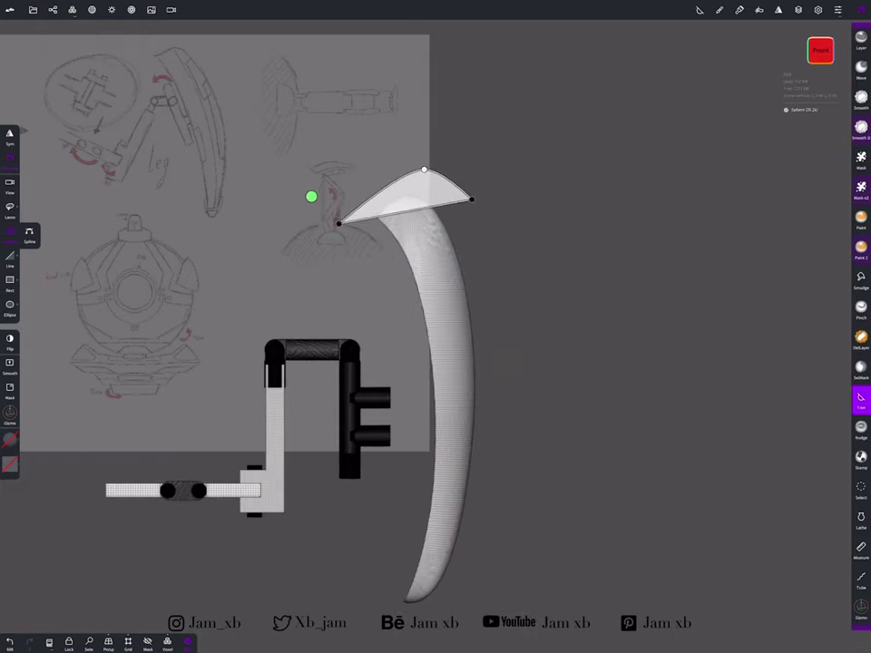
drag(635, 453, 635, 309)
click(372, 581)
click(517, 513)
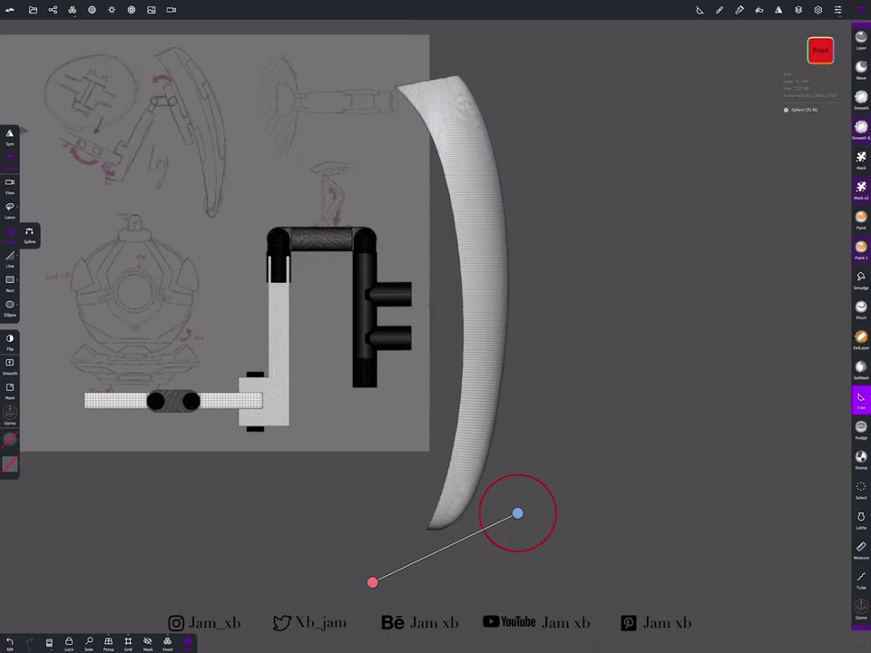
click(389, 490)
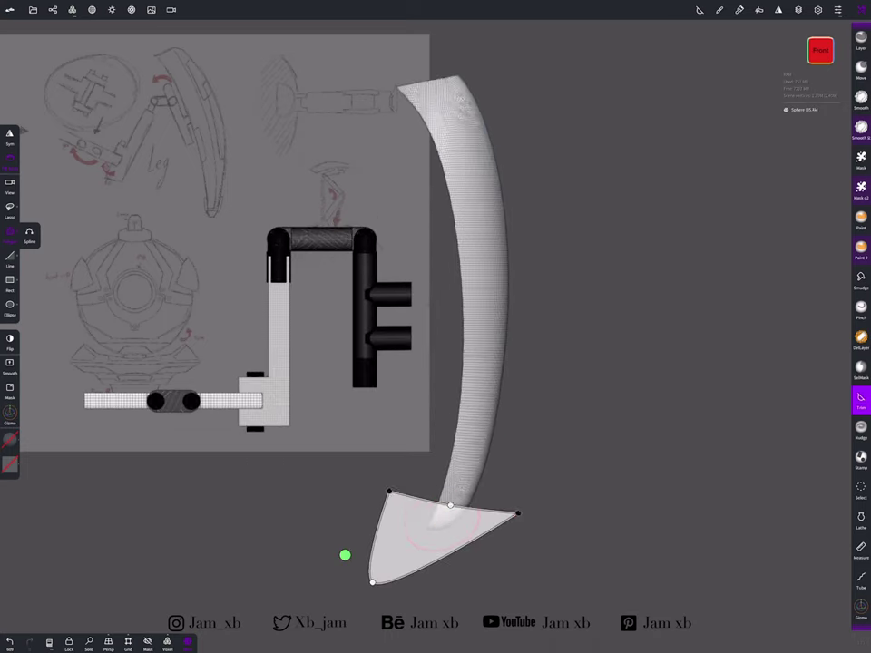
click(345, 556)
Select the Sphere object, adjust the trim outline, and unhide Sphere 6
click(53, 10)
click(73, 360)
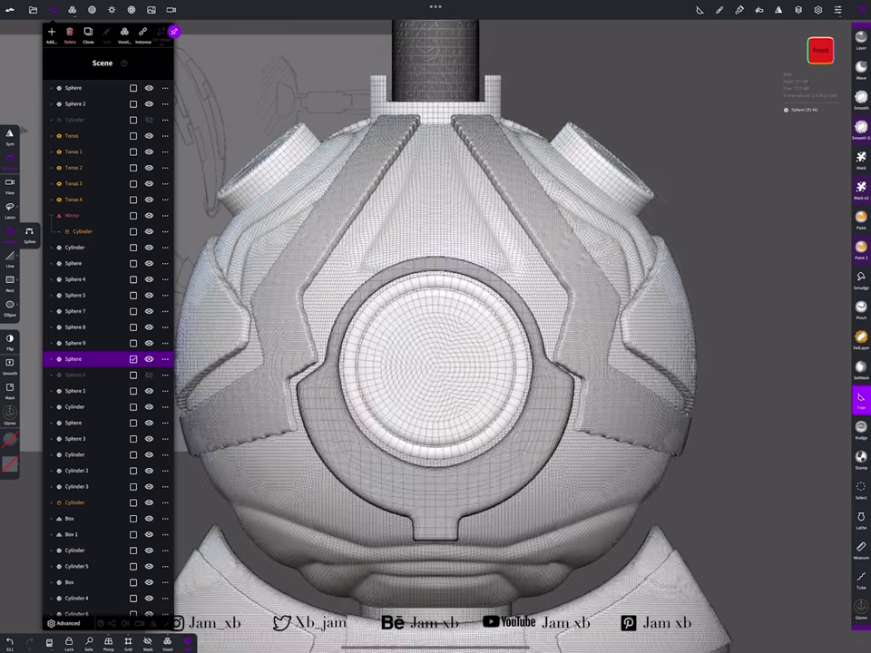
drag(478, 608, 484, 580)
click(372, 559)
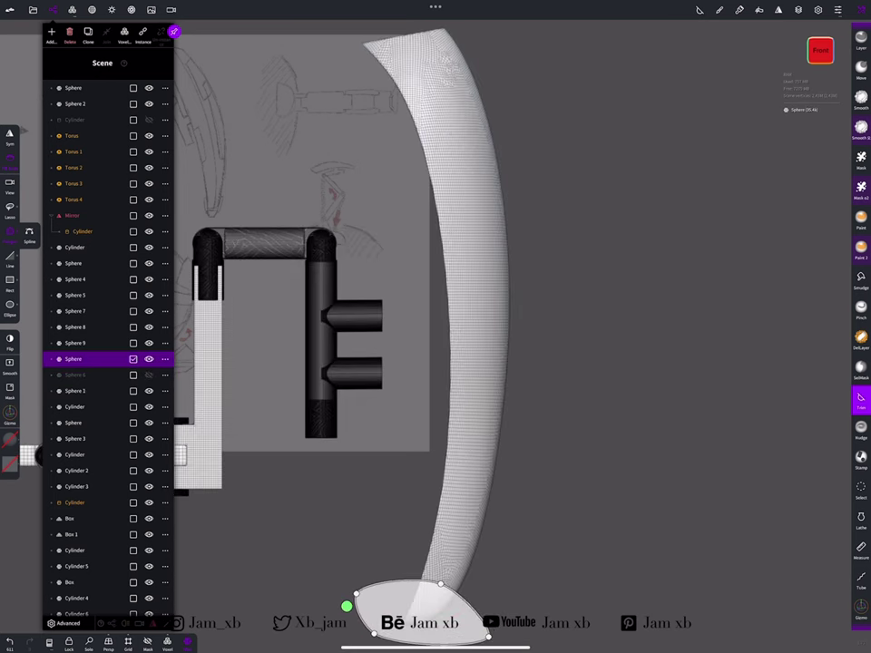
click(149, 375)
Shape a new curved trim outline over the Sphere 6 shell
drag(635, 363, 581, 381)
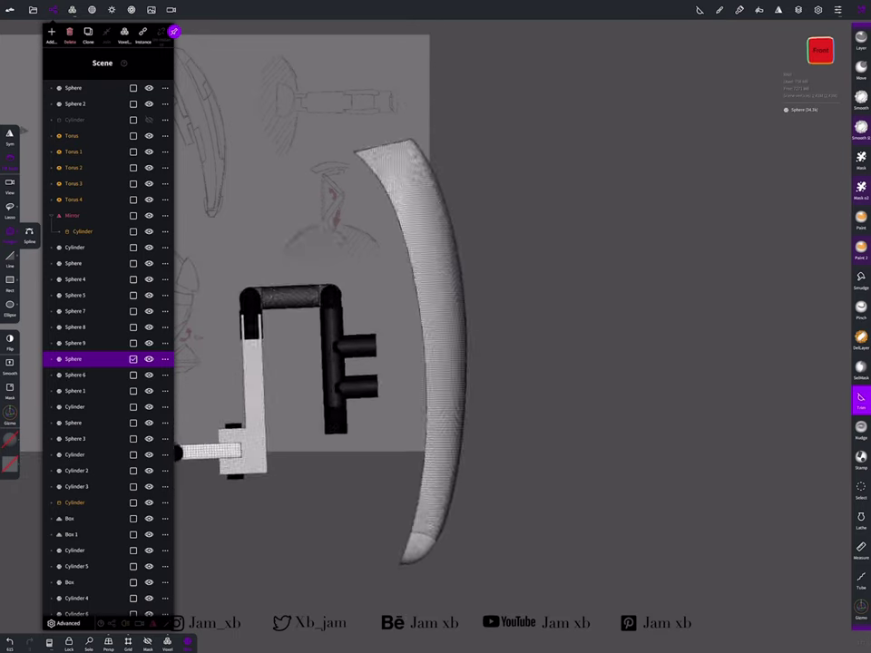
drag(297, 80, 497, 208)
click(368, 533)
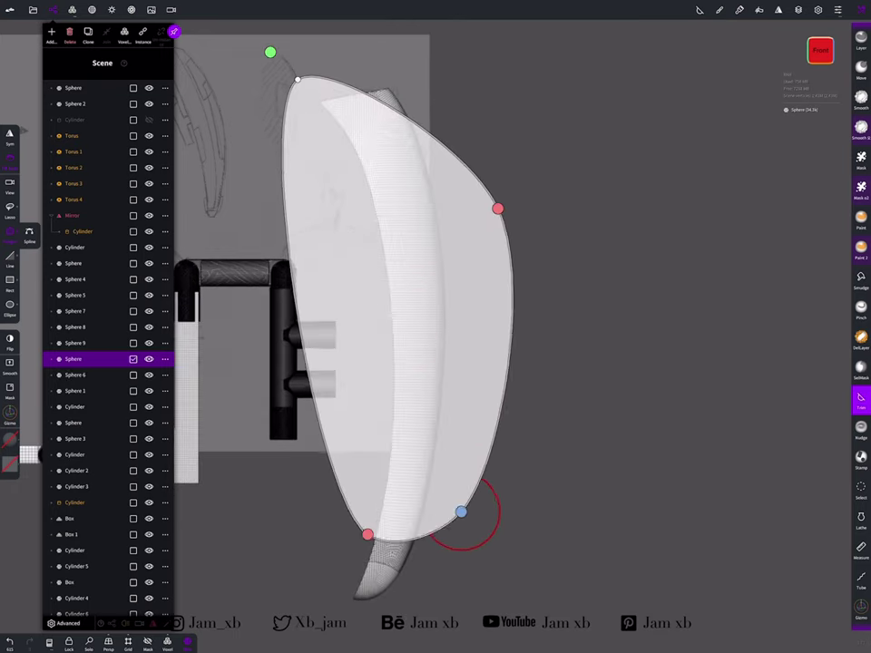
drag(461, 512, 480, 567)
click(422, 74)
scroll(408, 327, up, 3)
click(370, 562)
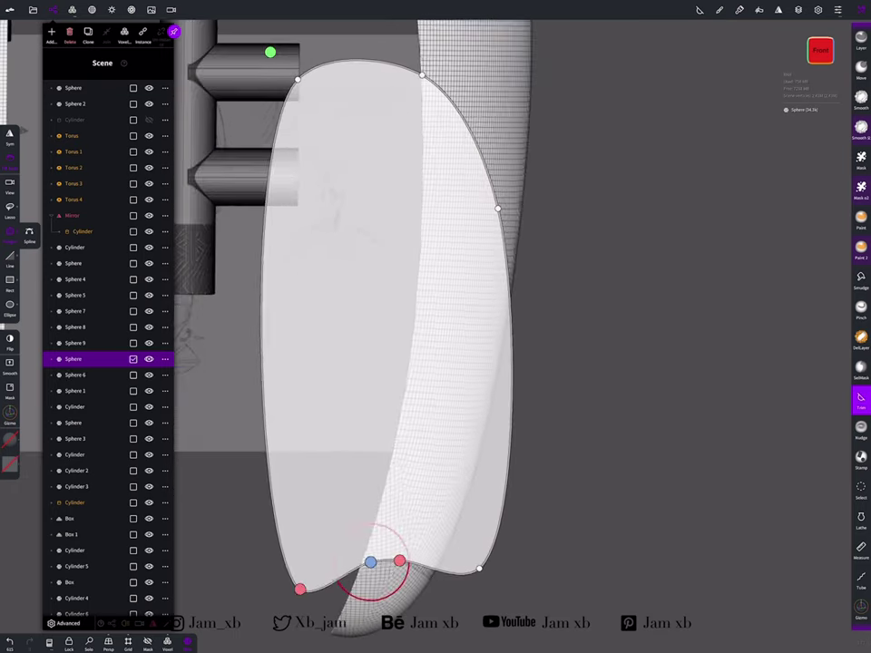
drag(373, 554, 298, 539)
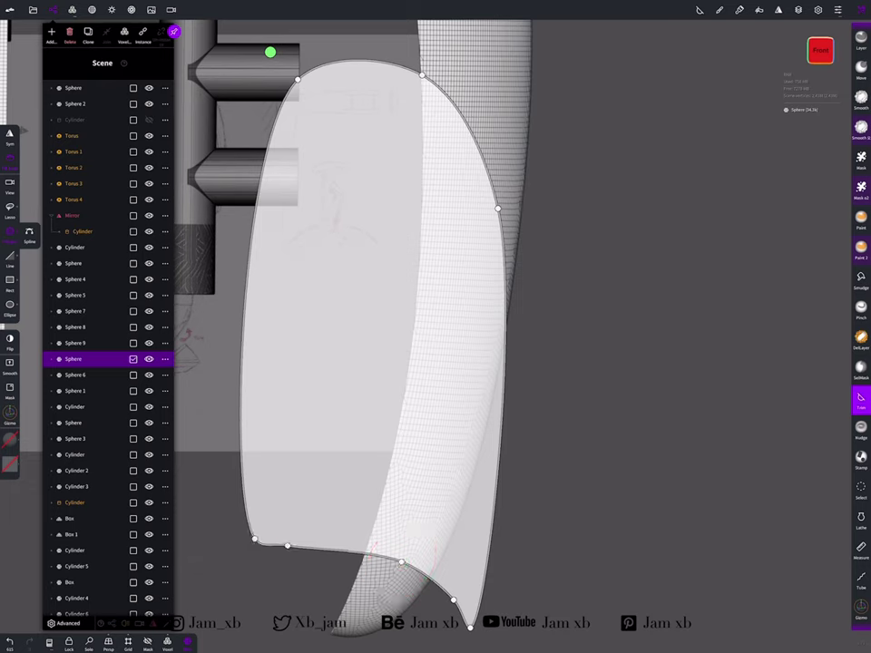
Apply the pending trim and select Sphere 6 with the Gizmo tool
click(75, 375)
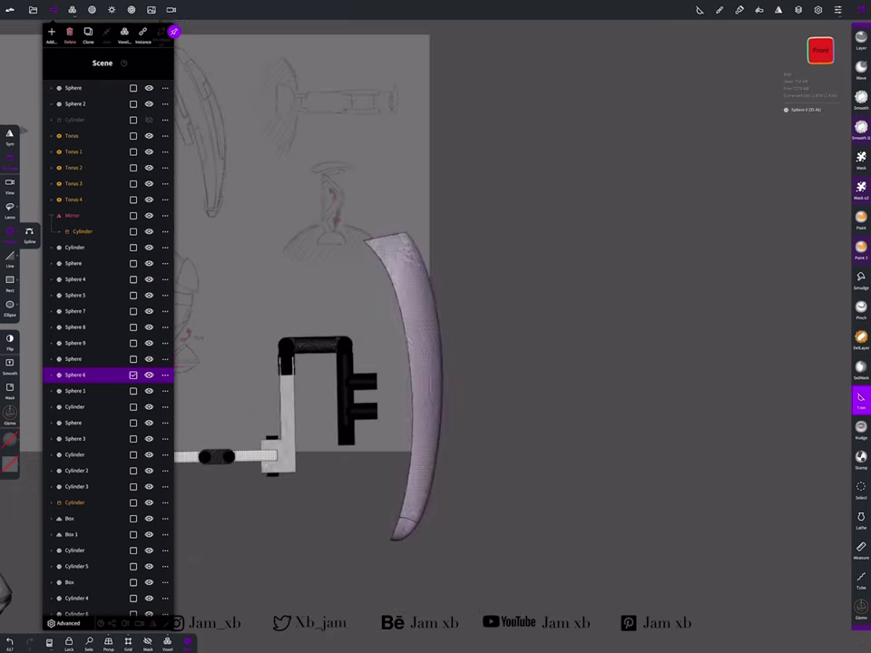
click(73, 359)
click(861, 606)
click(72, 375)
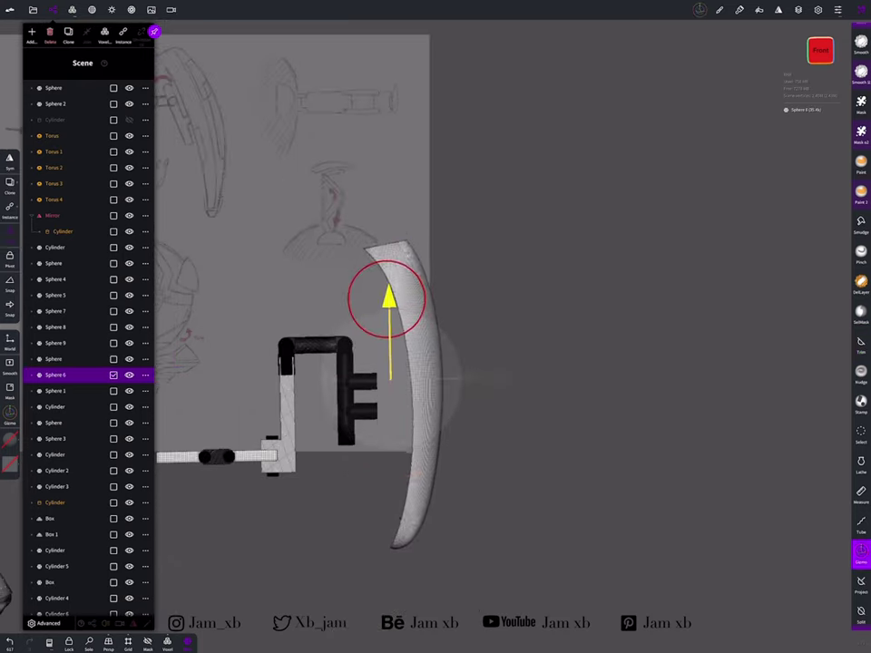
drag(388, 375, 388, 292)
click(73, 359)
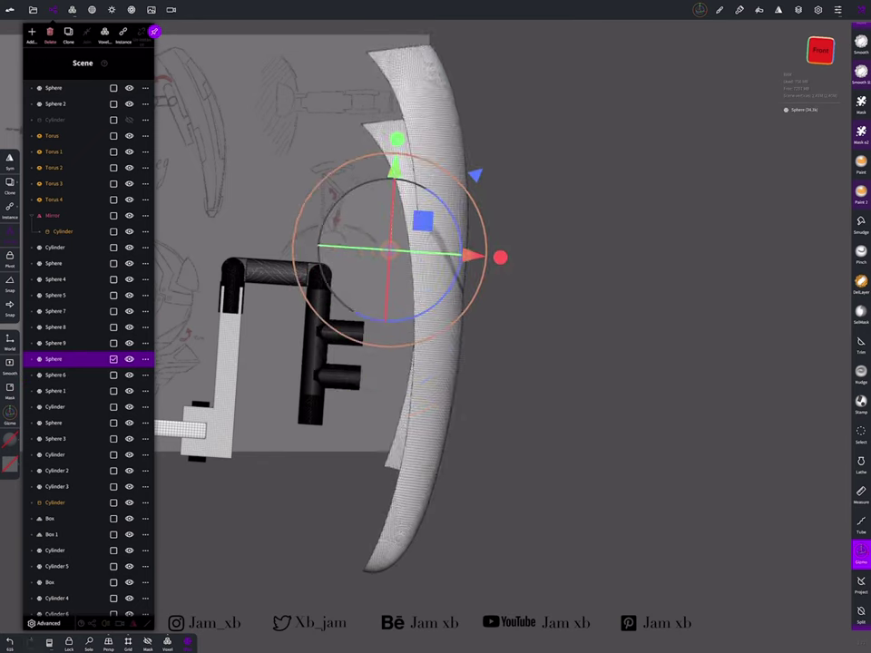
click(72, 374)
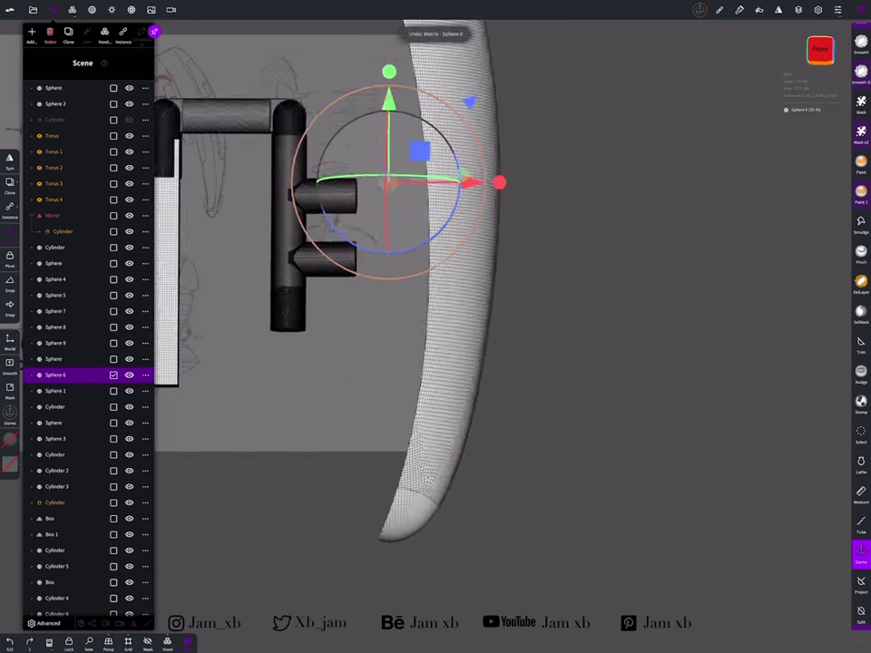
Trim across Sphere 6 near its tip to split off a small end piece
click(861, 343)
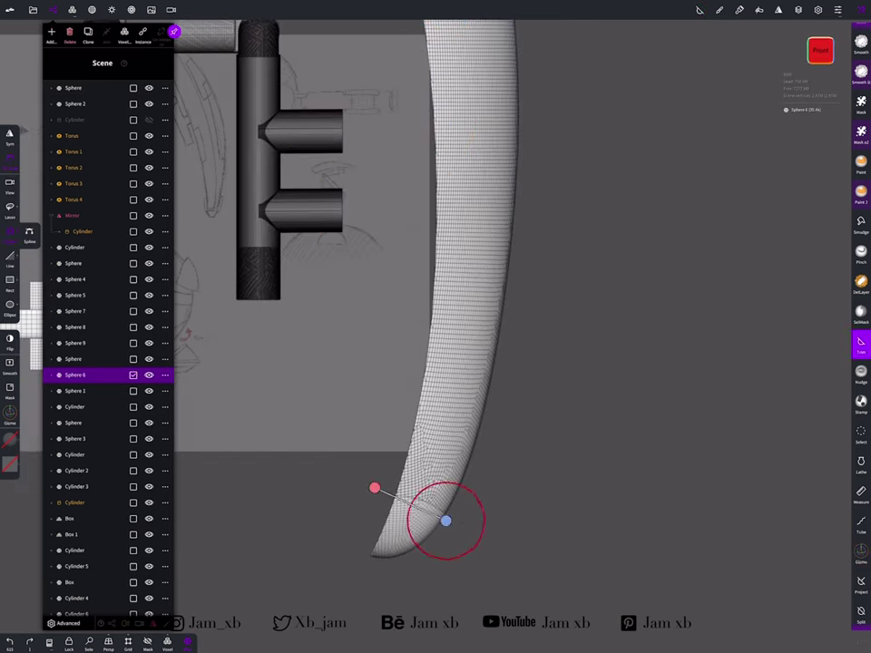
drag(422, 500, 478, 525)
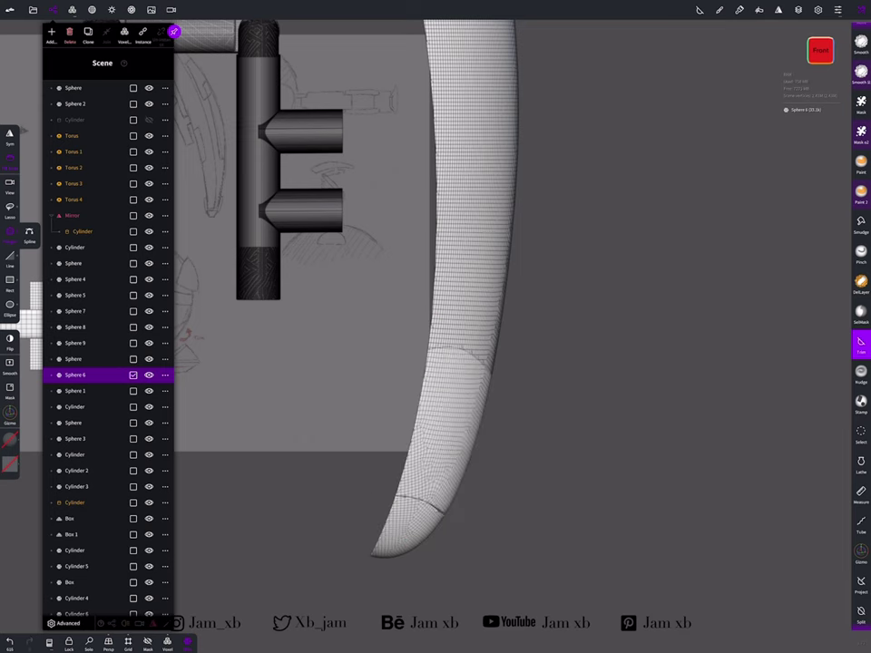
mouse_move(326, 266)
mouse_down()
mouse_move(363, 363)
mouse_move(348, 542)
mouse_up()
click(861, 550)
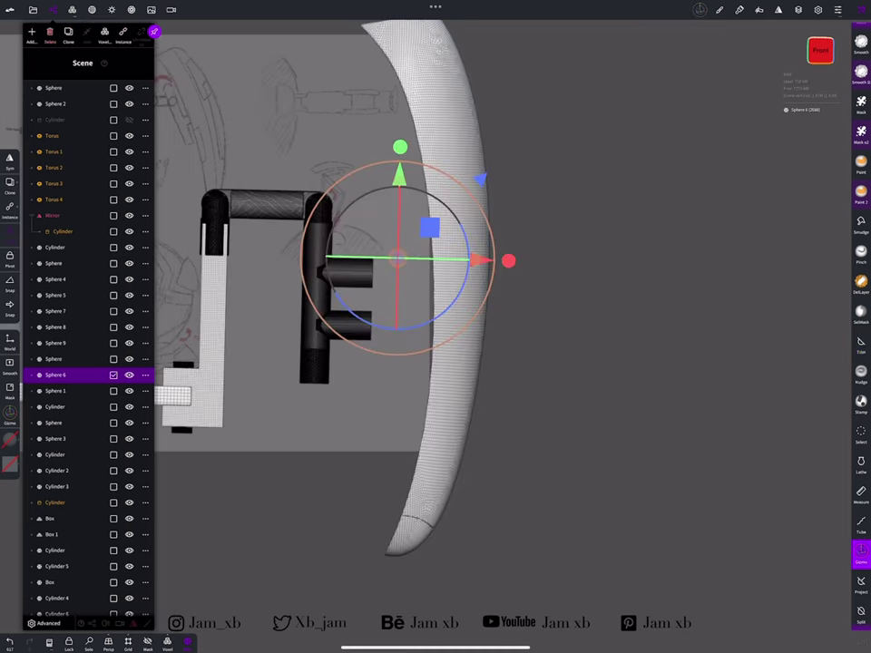
click(53, 9)
mouse_move(635, 362)
mouse_down()
mouse_move(581, 299)
mouse_move(635, 381)
mouse_up()
scroll(408, 272, up, 5)
click(811, 51)
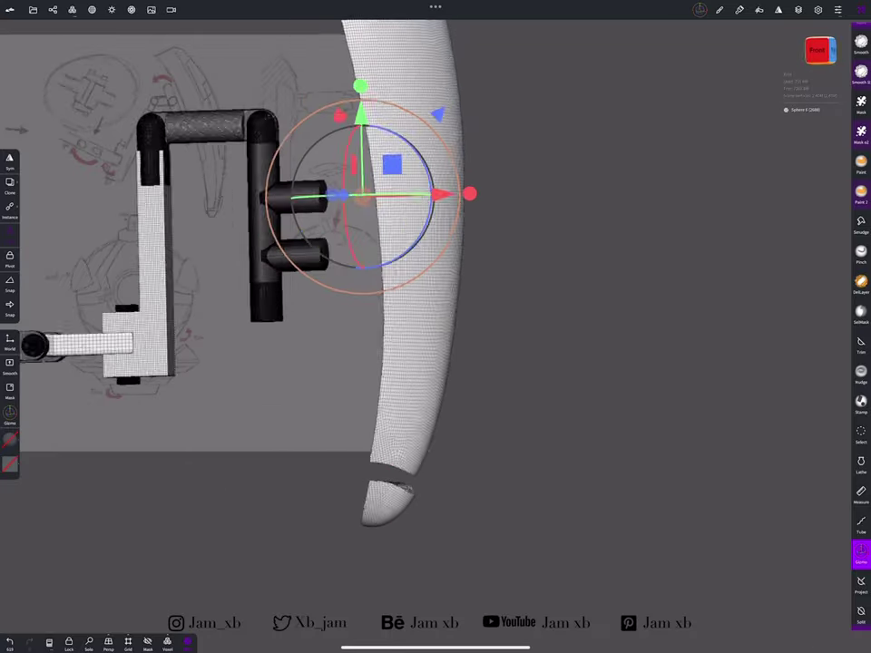
click(53, 9)
Scale and move a Box into a thin strip bridging the gap between blade and tip
click(50, 391)
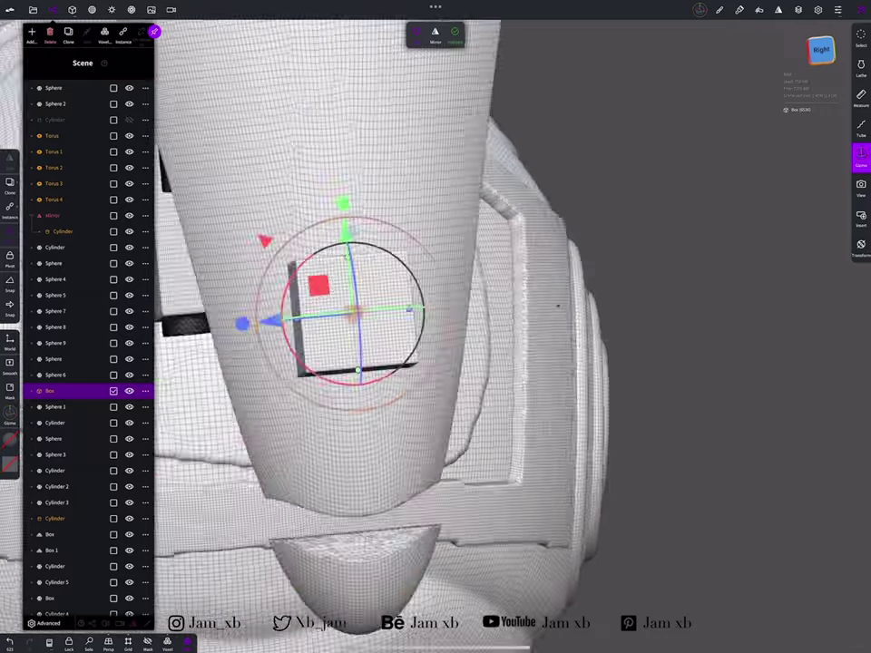
drag(635, 363, 544, 363)
drag(381, 289, 388, 412)
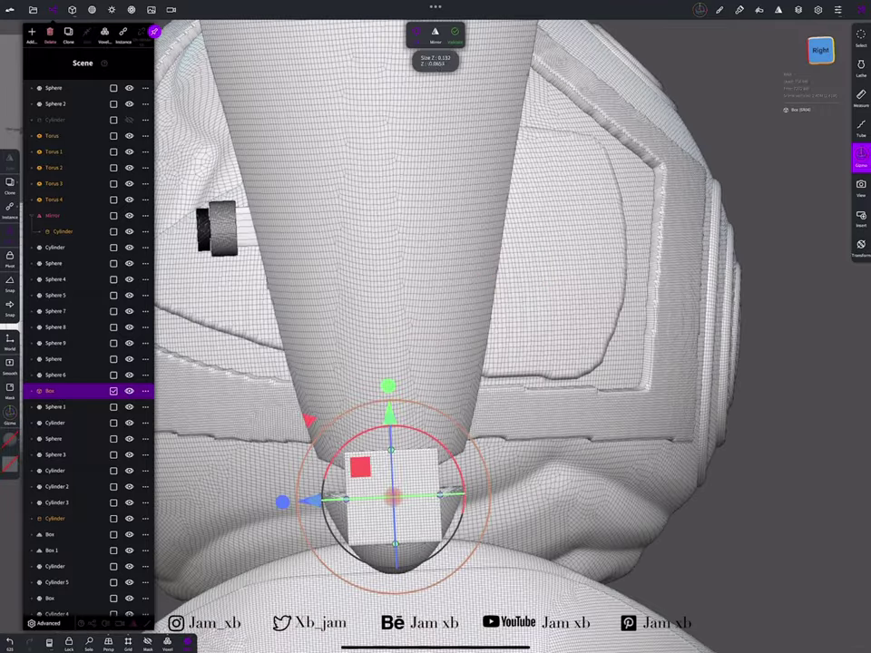
click(820, 50)
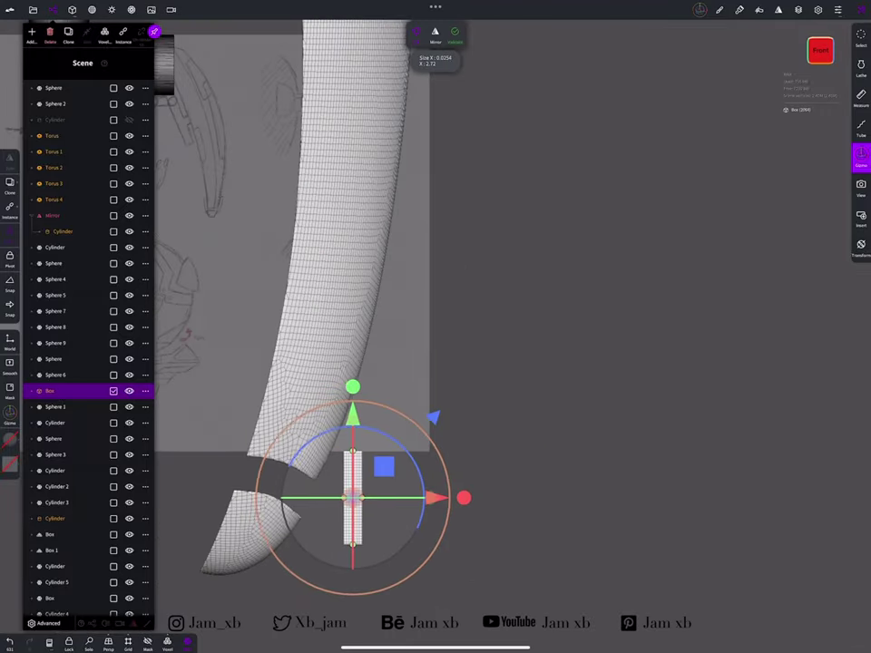
drag(635, 363, 580, 354)
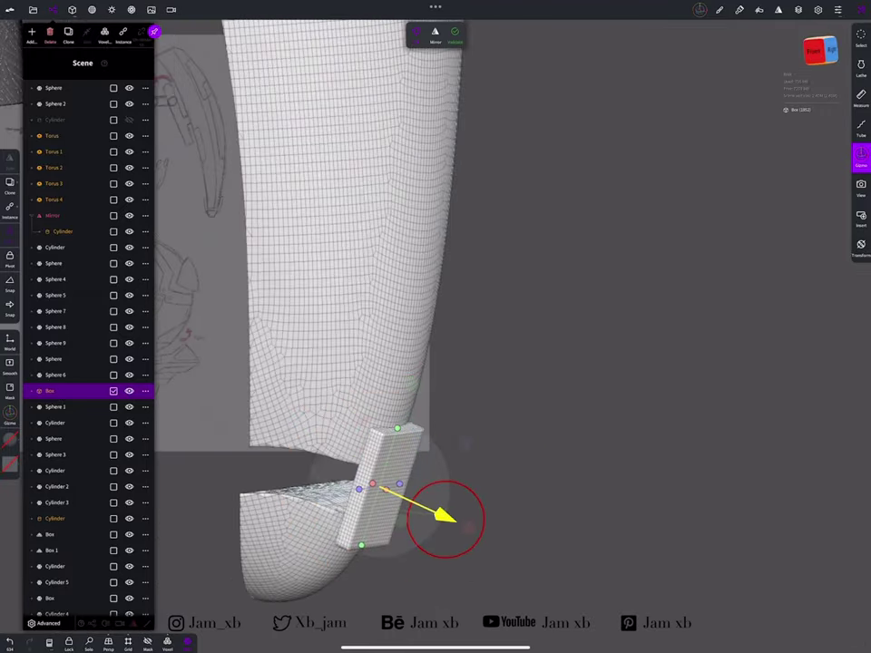
click(816, 50)
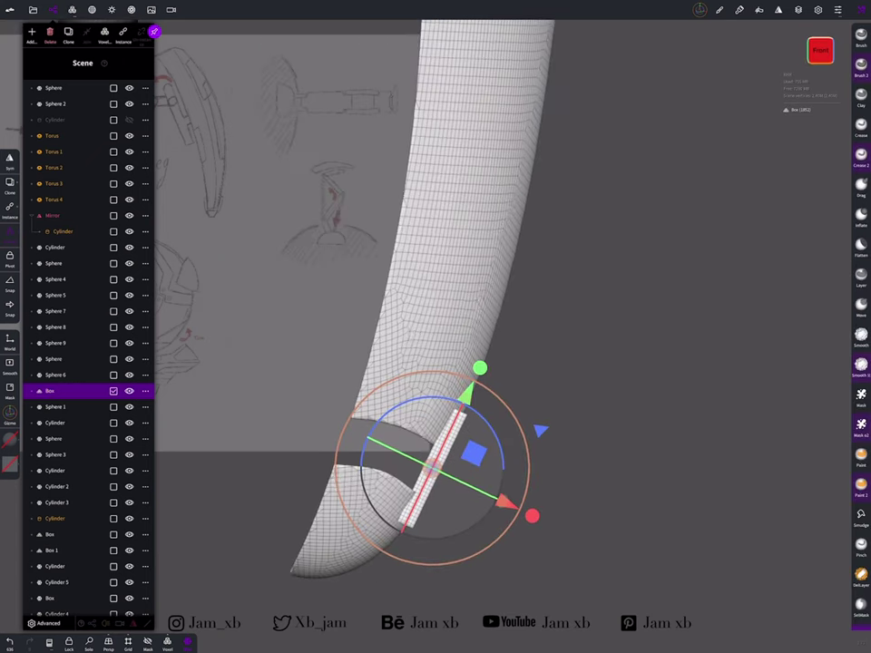
drag(581, 327, 644, 306)
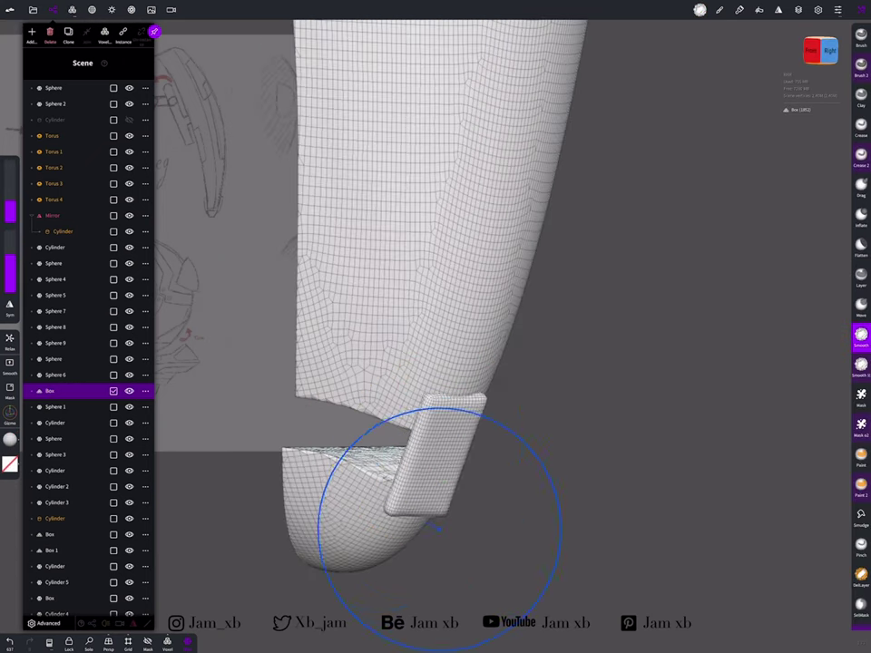
click(817, 52)
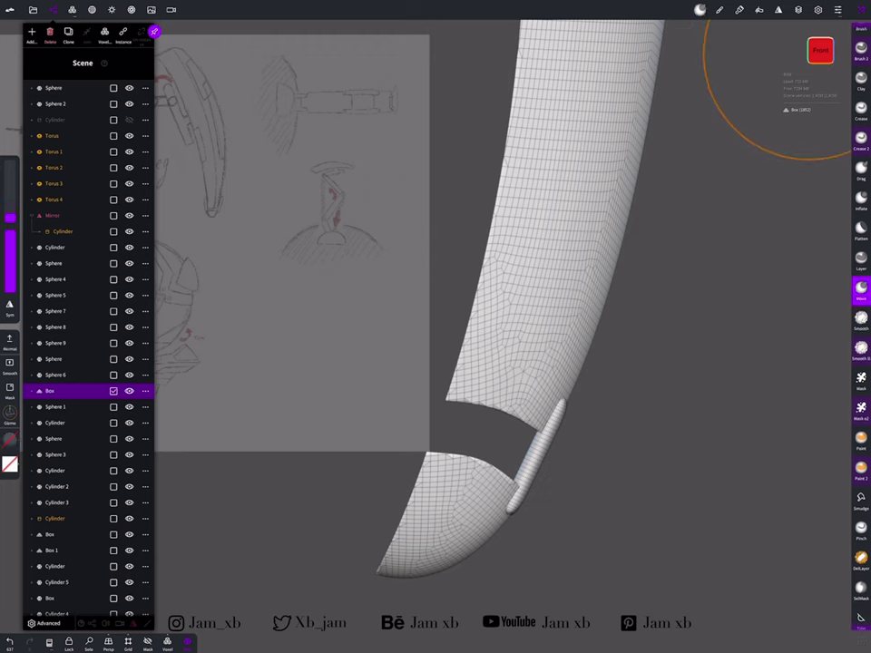
Enable symmetry, smooth the strip's edges and face, and add another box
click(778, 9)
scroll(512, 367, up, 3)
drag(400, 553, 562, 379)
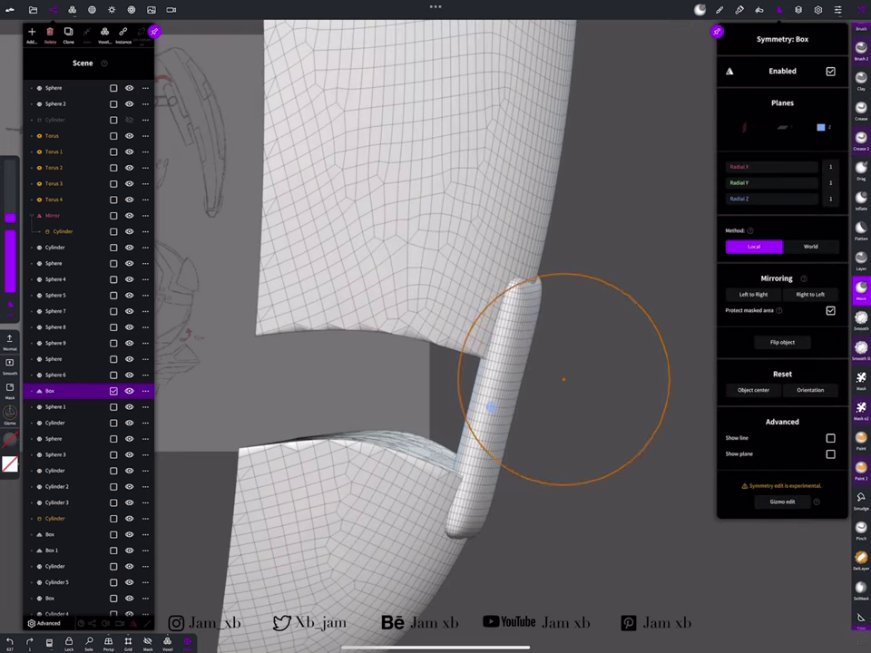
mouse_move(510, 290)
mouse_down()
mouse_move(550, 379)
mouse_move(508, 368)
mouse_up()
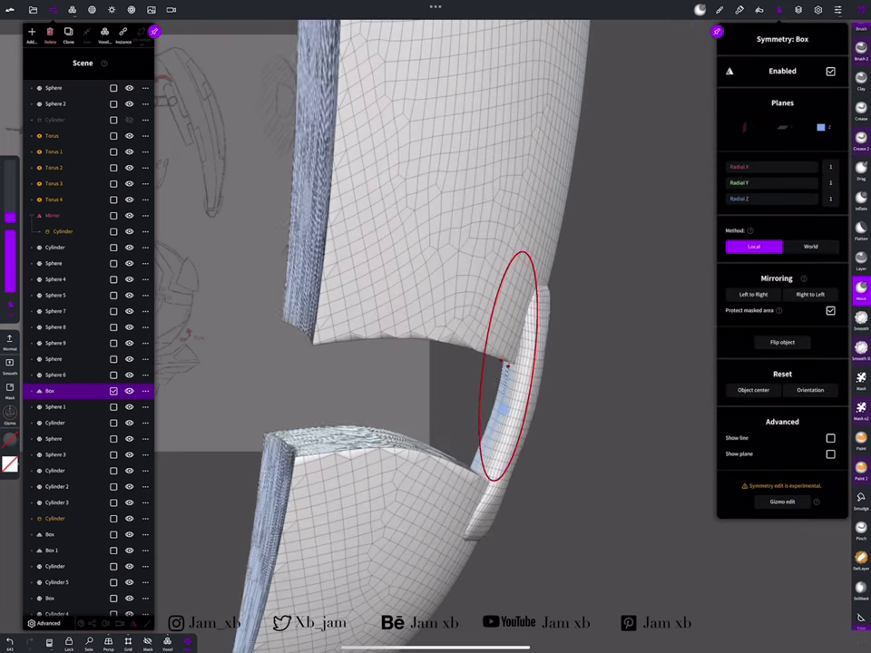
drag(485, 458, 515, 359)
scroll(477, 412, up, 3)
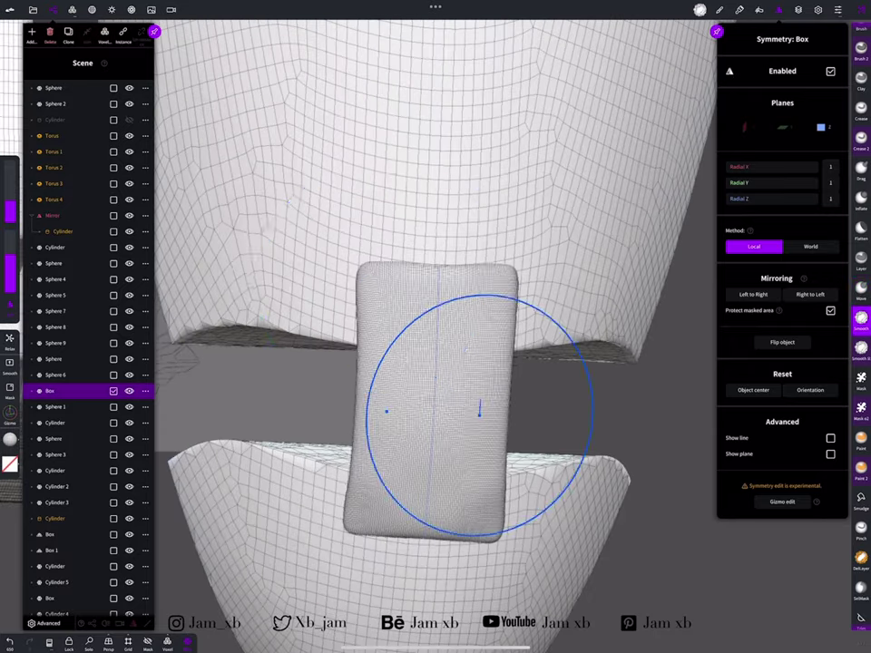
mouse_move(476, 412)
mouse_down()
mouse_move(597, 432)
mouse_move(399, 398)
mouse_move(470, 380)
mouse_move(583, 369)
mouse_move(549, 317)
mouse_move(810, 50)
mouse_up()
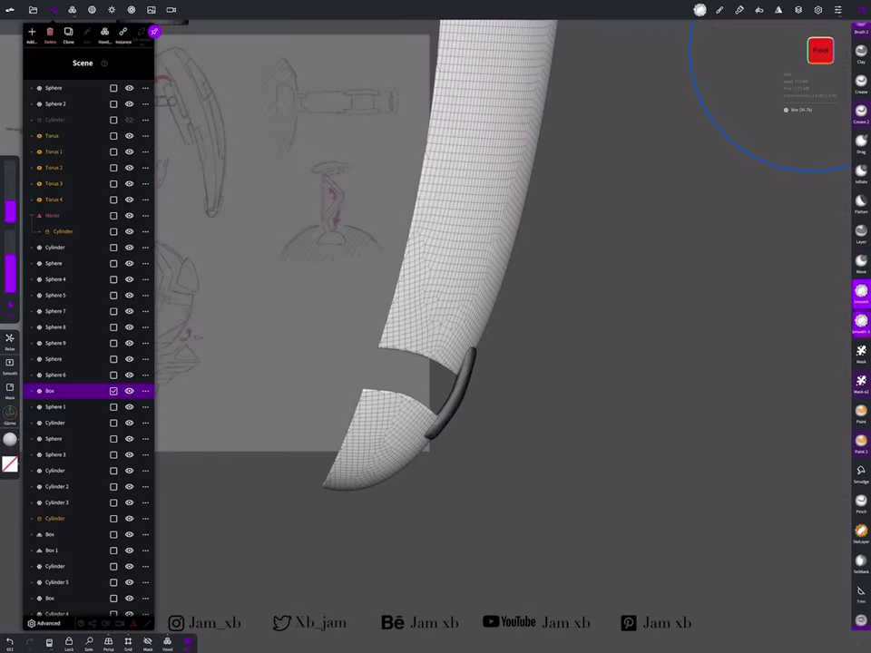
click(31, 34)
click(54, 50)
Move the new box down into the blade's tip piece
mouse_move(544, 453)
mouse_down()
mouse_move(636, 435)
mouse_move(580, 471)
mouse_up()
drag(424, 227, 395, 417)
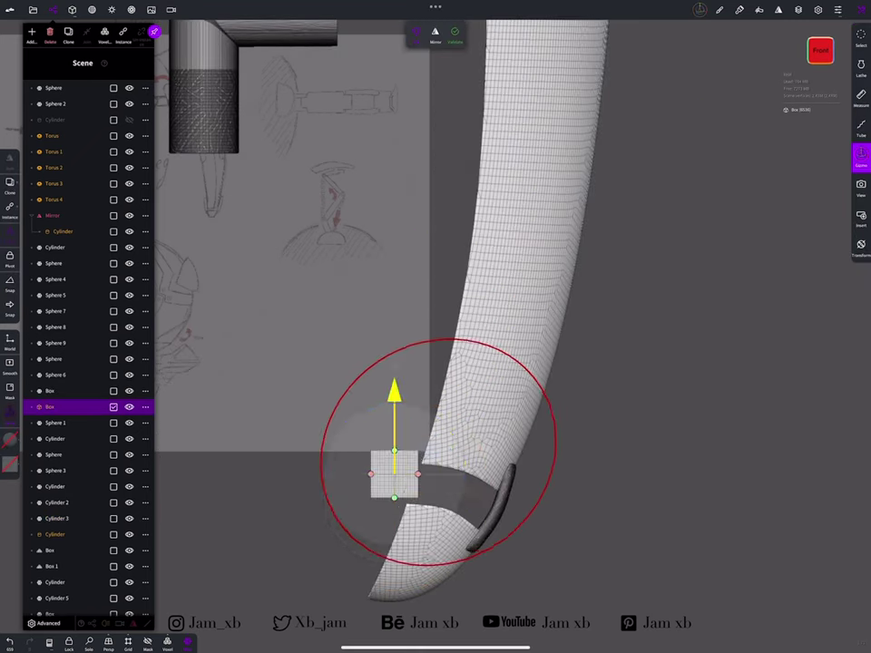
drag(448, 378, 502, 522)
mouse_move(689, 363)
mouse_down()
mouse_move(635, 345)
mouse_move(671, 381)
mouse_move(708, 363)
mouse_move(690, 345)
mouse_move(654, 381)
mouse_move(608, 390)
mouse_move(562, 344)
mouse_move(617, 381)
mouse_up()
Voxel-remesh the tip piece to carve the notch, then save the New robot project
click(53, 359)
click(53, 423)
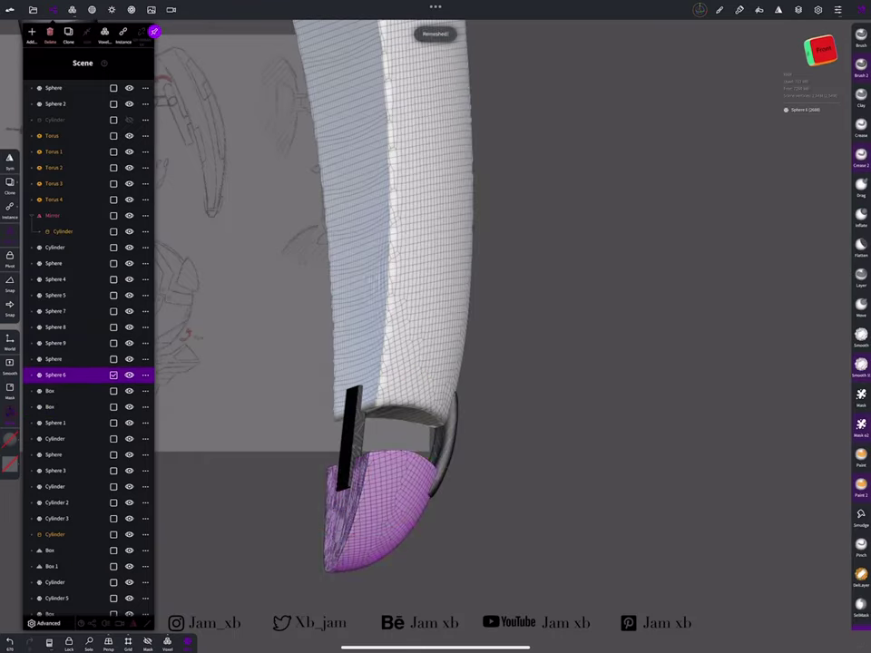
click(72, 10)
click(83, 116)
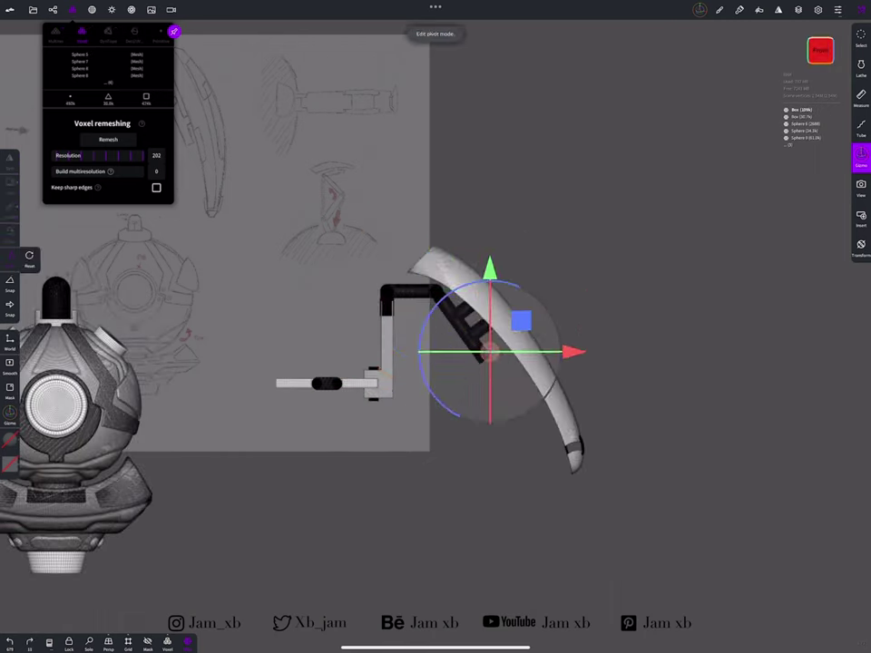
click(32, 10)
click(50, 133)
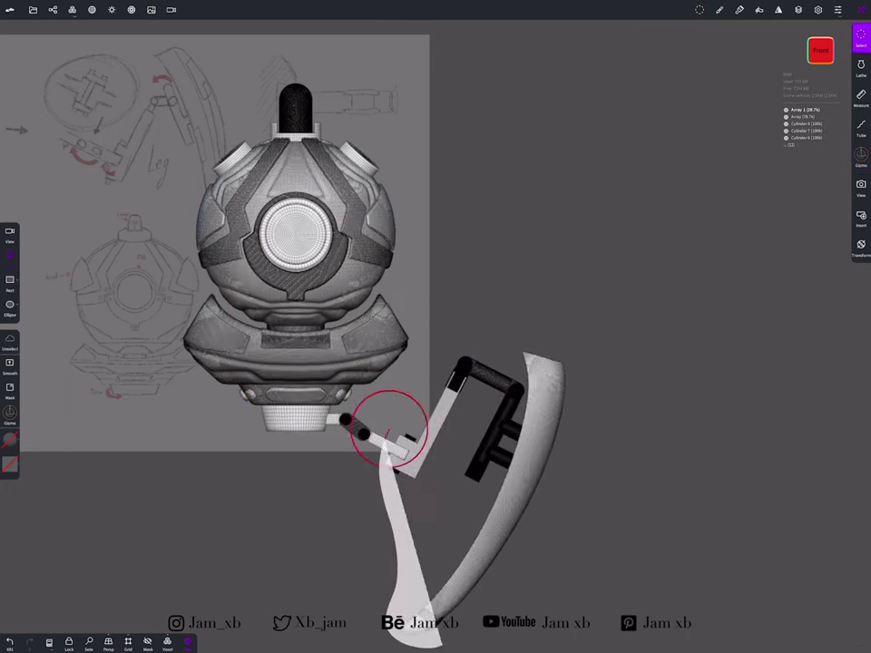
Place the arm piece's pivot at its joint and rotate the arm into a new pose
click(390, 427)
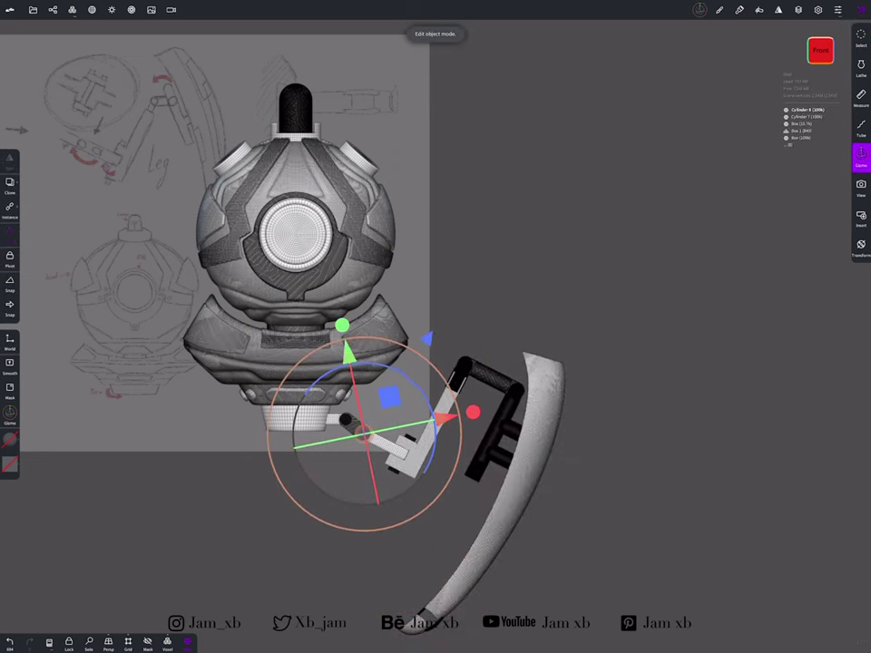
drag(426, 427, 365, 439)
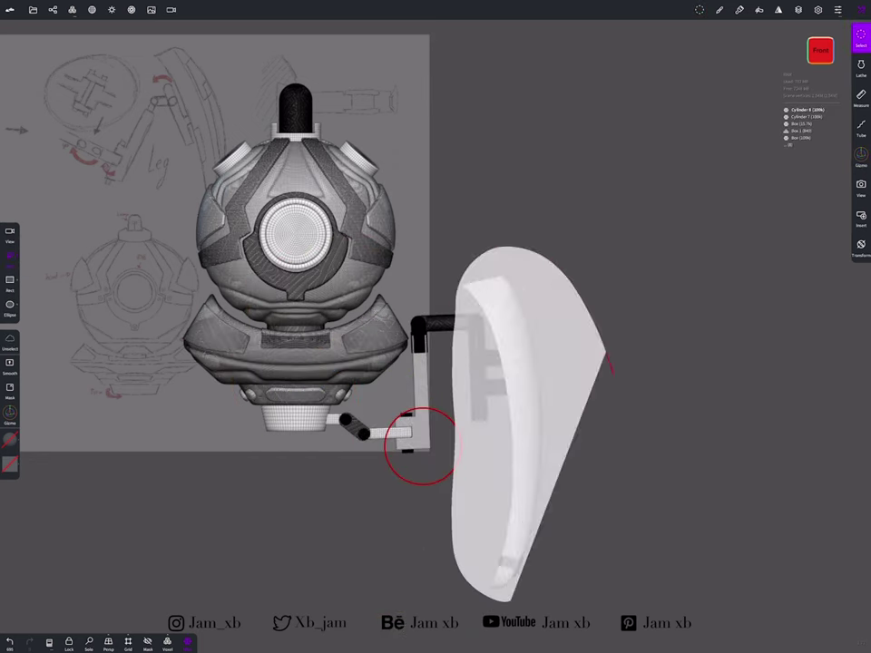
click(860, 158)
drag(480, 432, 417, 322)
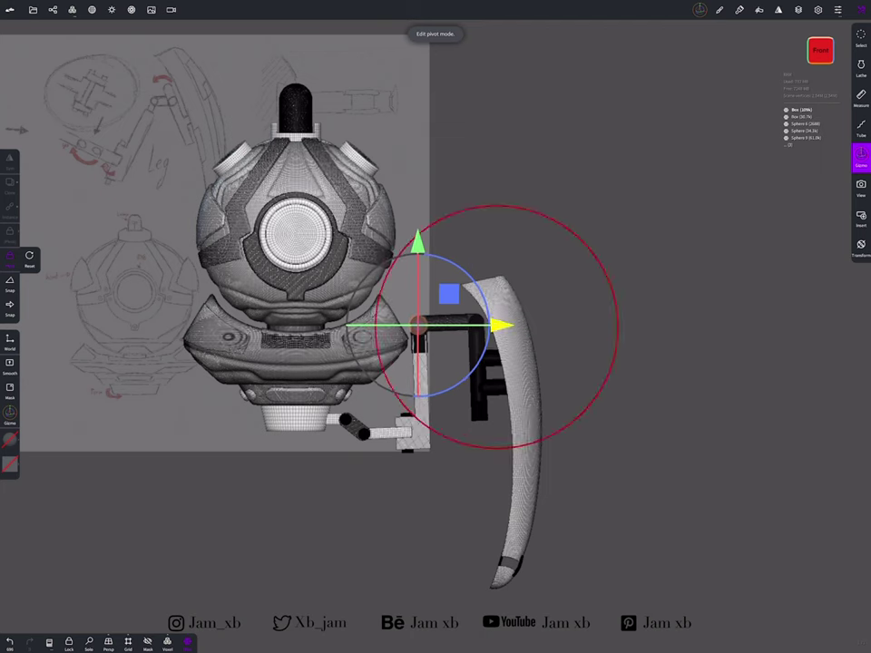
drag(486, 330, 480, 340)
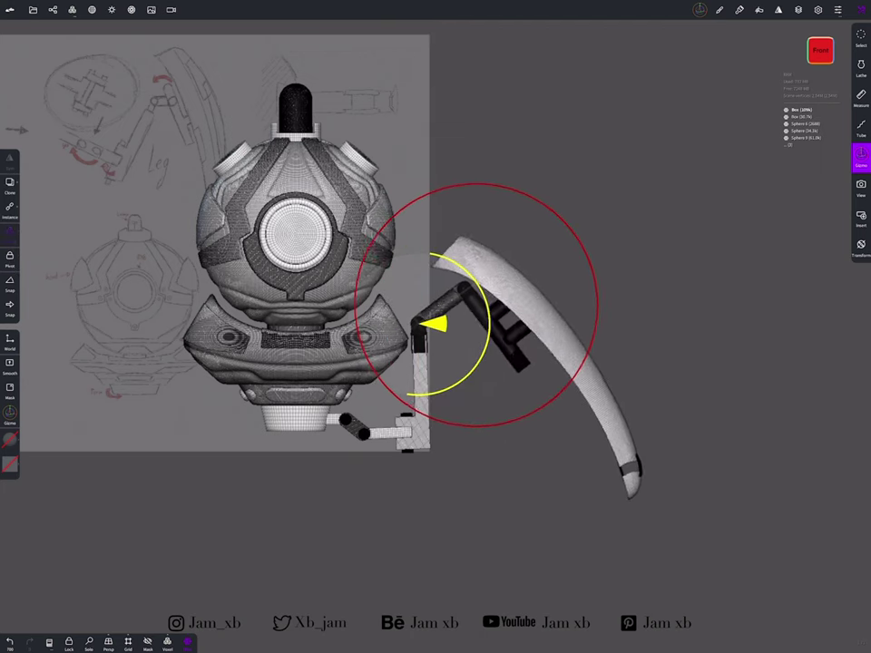
Select the blade and holder, pivot them at the arm joint and swing the blade up
click(861, 34)
drag(707, 490, 472, 299)
click(861, 159)
click(700, 9)
mouse_move(552, 240)
mouse_down()
mouse_move(463, 289)
mouse_move(525, 253)
mouse_up()
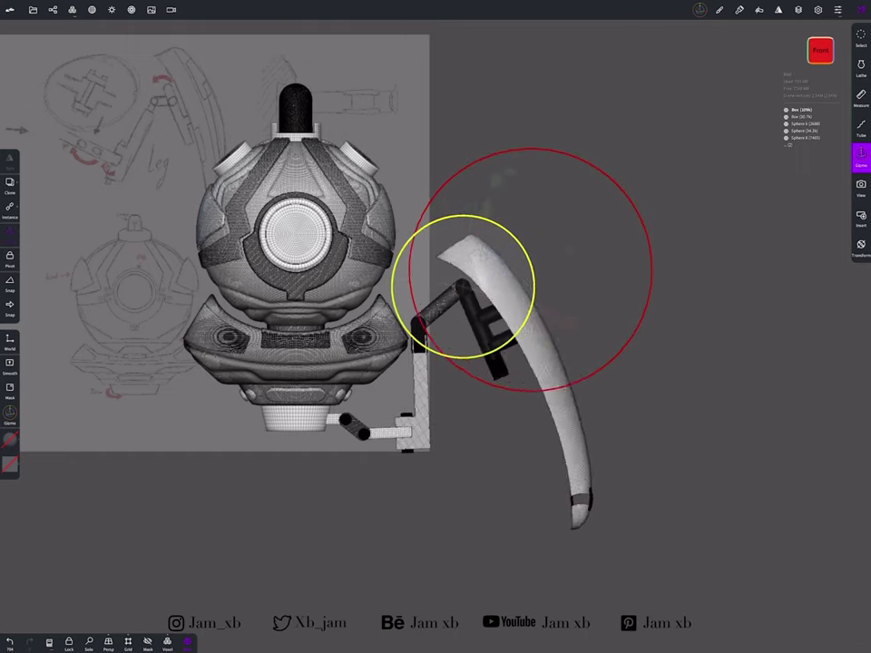
mouse_move(635, 409)
mouse_down()
mouse_move(580, 382)
mouse_move(581, 409)
mouse_up()
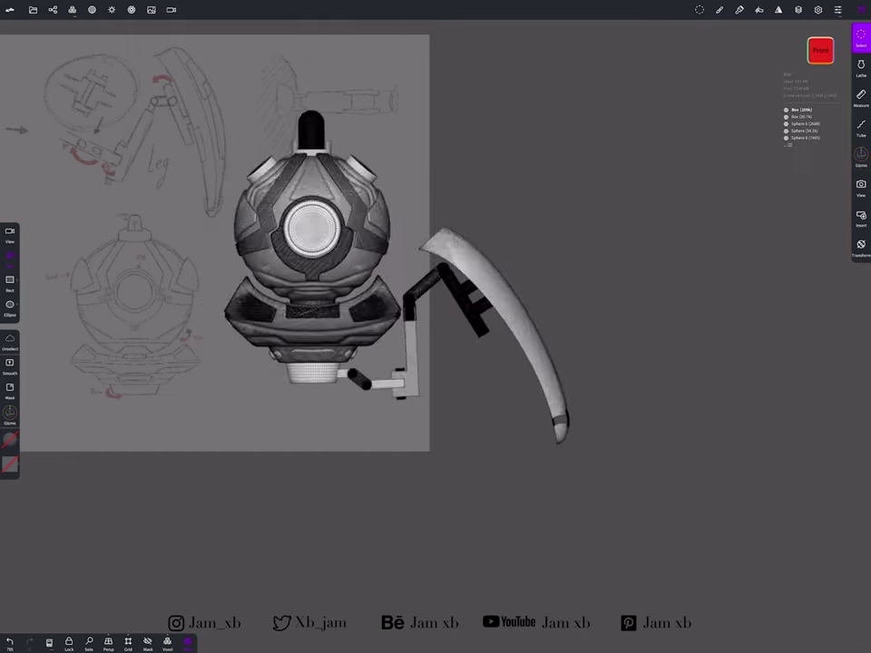
scroll(435, 327, up, 5)
click(779, 9)
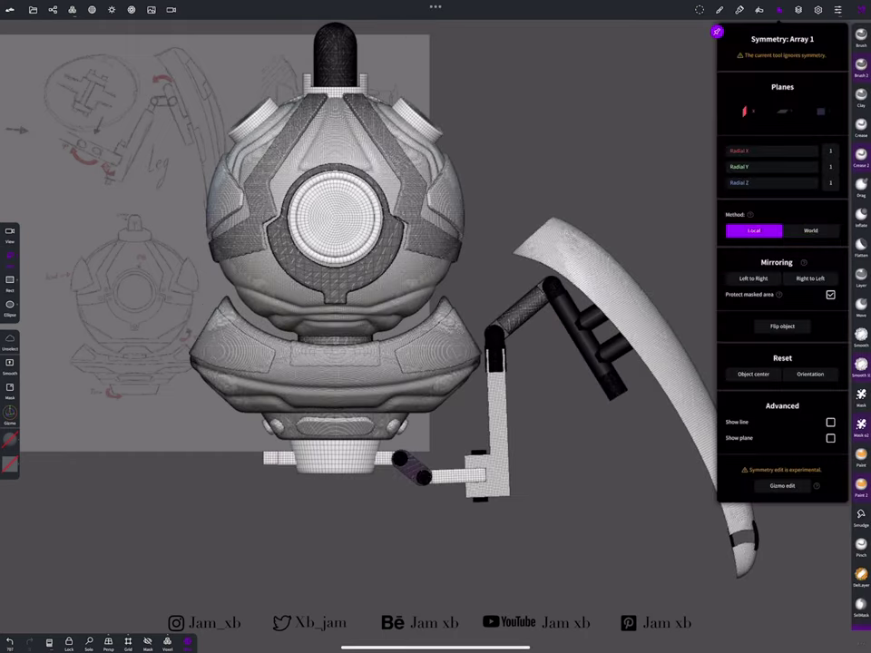
Mirror the small leg cylinder and vertical leg piece onto the left side
click(752, 279)
click(834, 385)
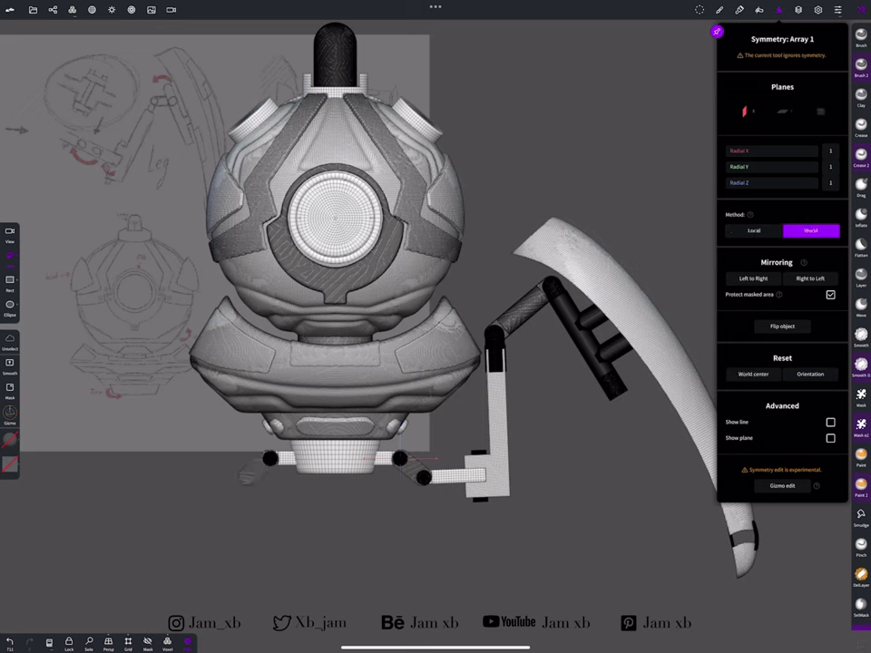
click(424, 478)
click(810, 278)
click(830, 332)
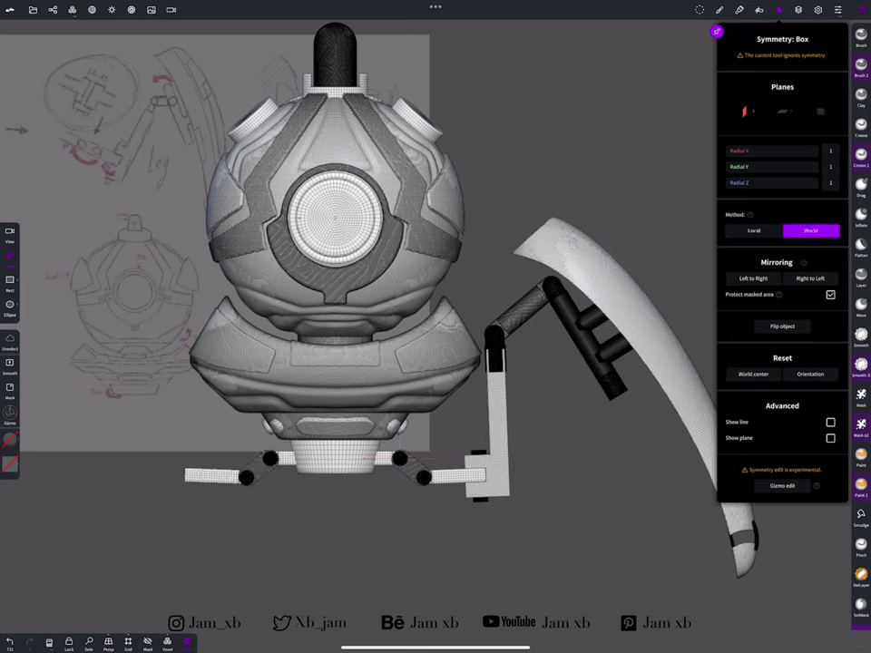
click(810, 278)
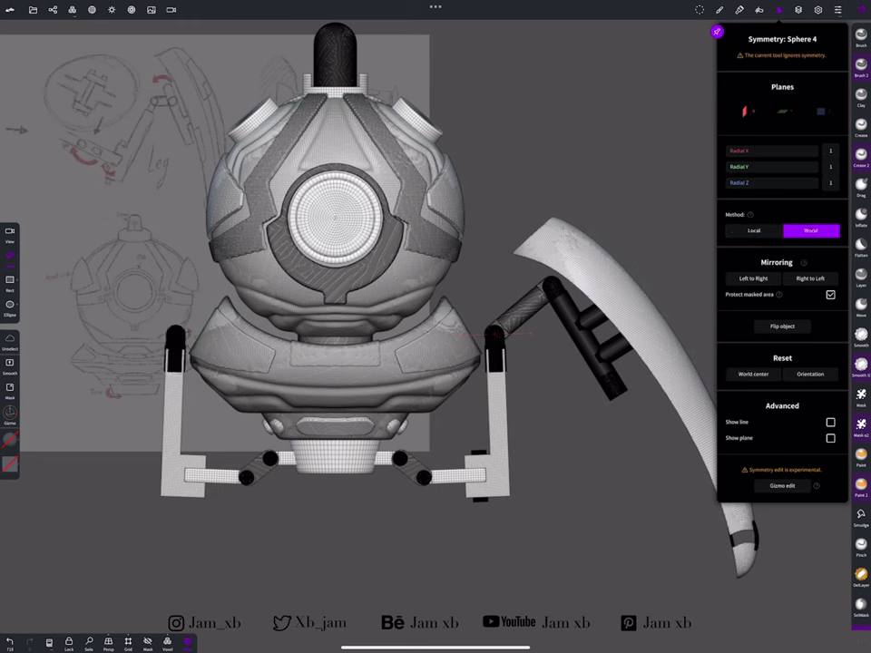
Using World mirroring, copy the arm, extra bar and blade shell onto the left leg
click(810, 231)
click(810, 279)
click(830, 332)
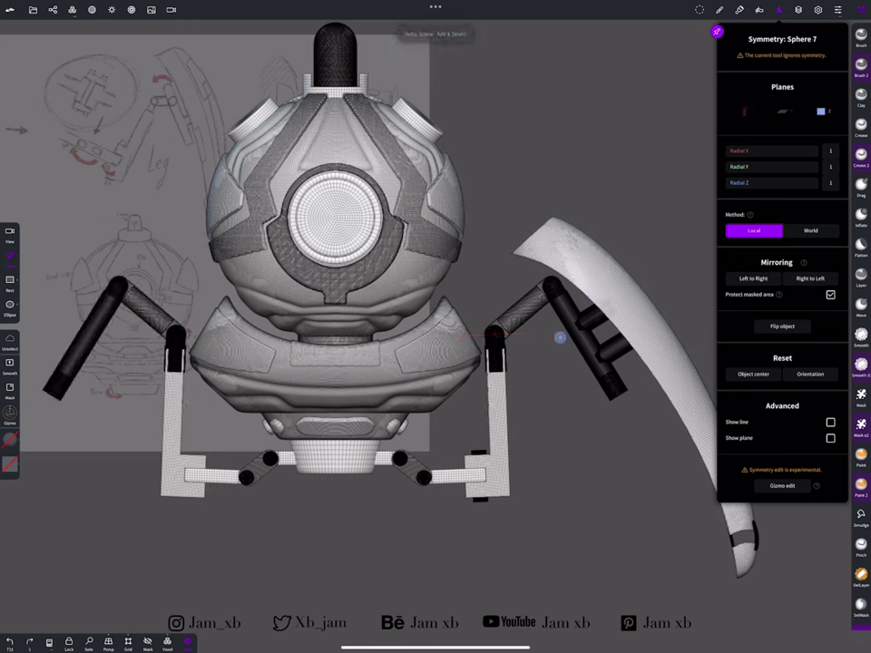
click(810, 278)
click(828, 332)
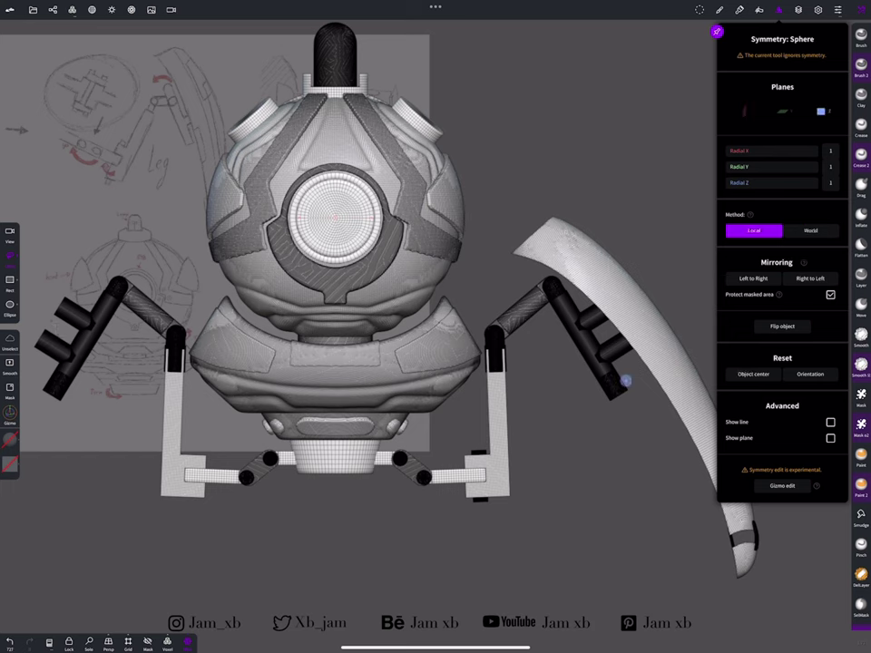
click(811, 231)
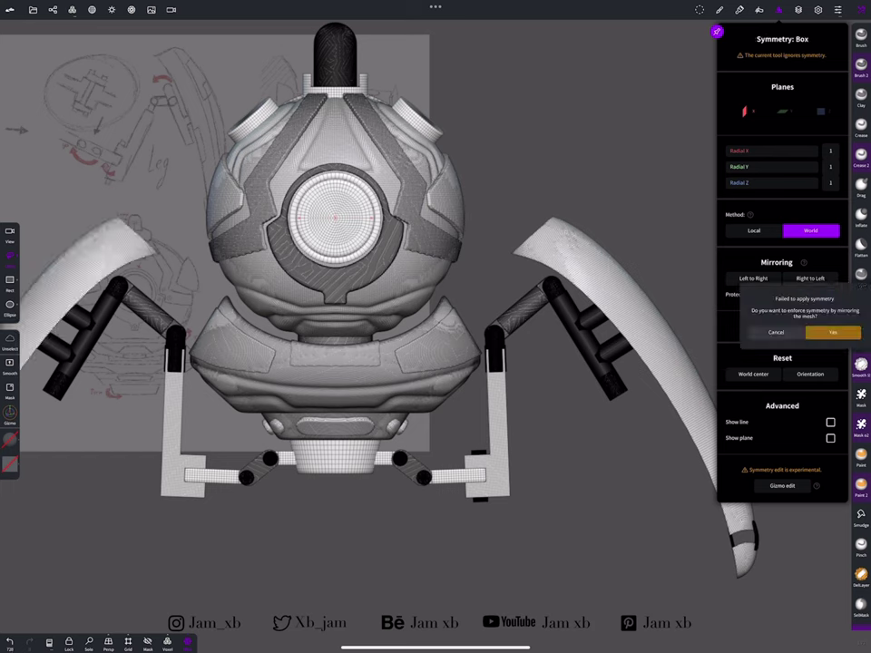
click(780, 332)
click(811, 230)
click(828, 332)
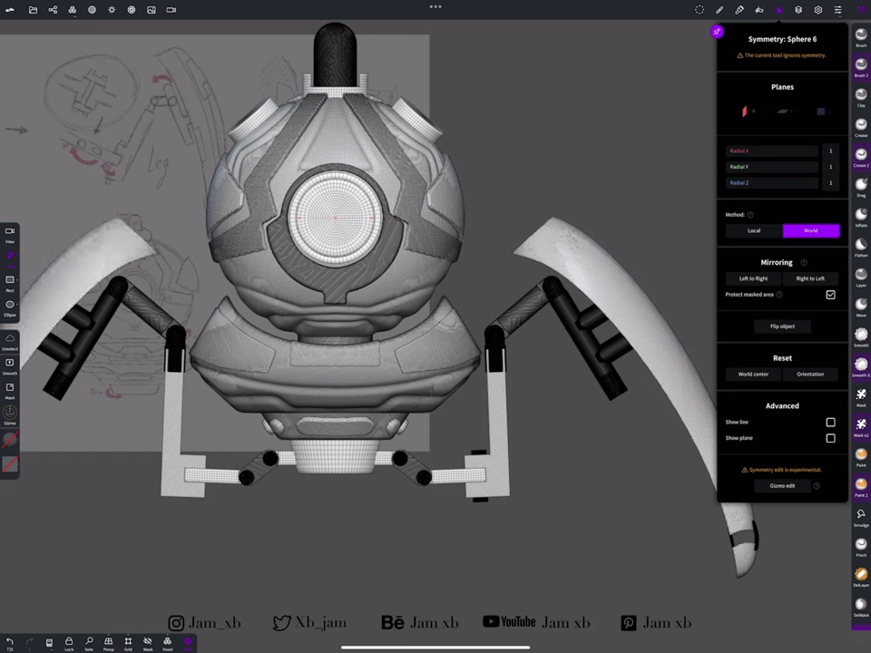
Try mirroring two lower leg cylinders in world space
drag(436, 272, 508, 299)
click(525, 404)
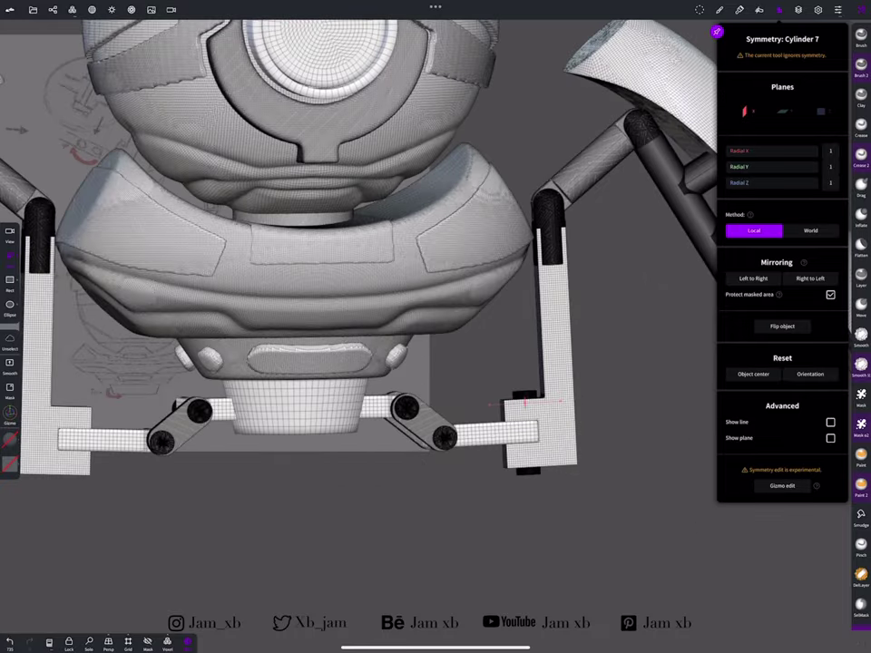
click(810, 231)
click(41, 272)
click(810, 230)
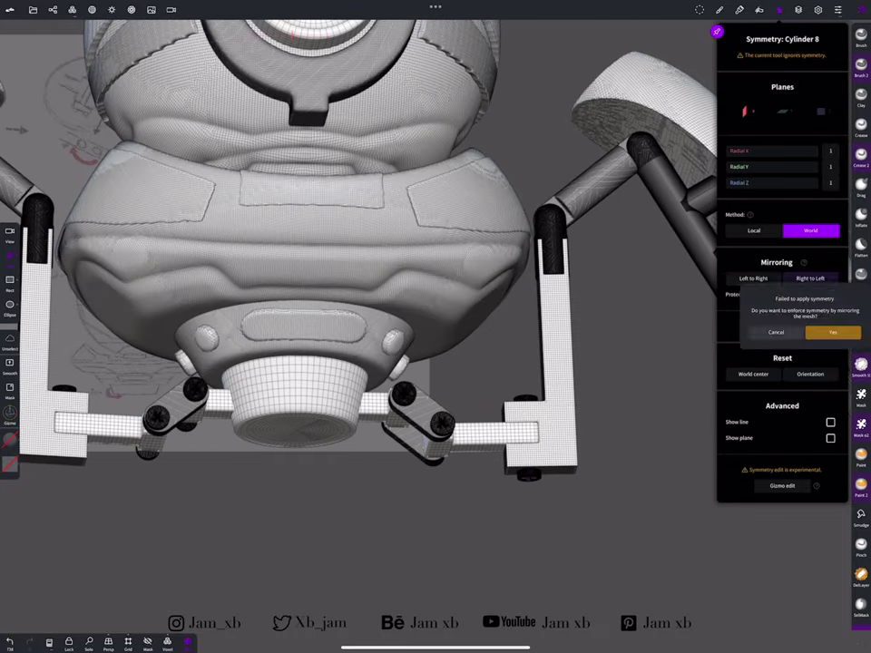
mouse_move(363, 272)
mouse_down()
mouse_move(454, 227)
mouse_move(545, 272)
mouse_up()
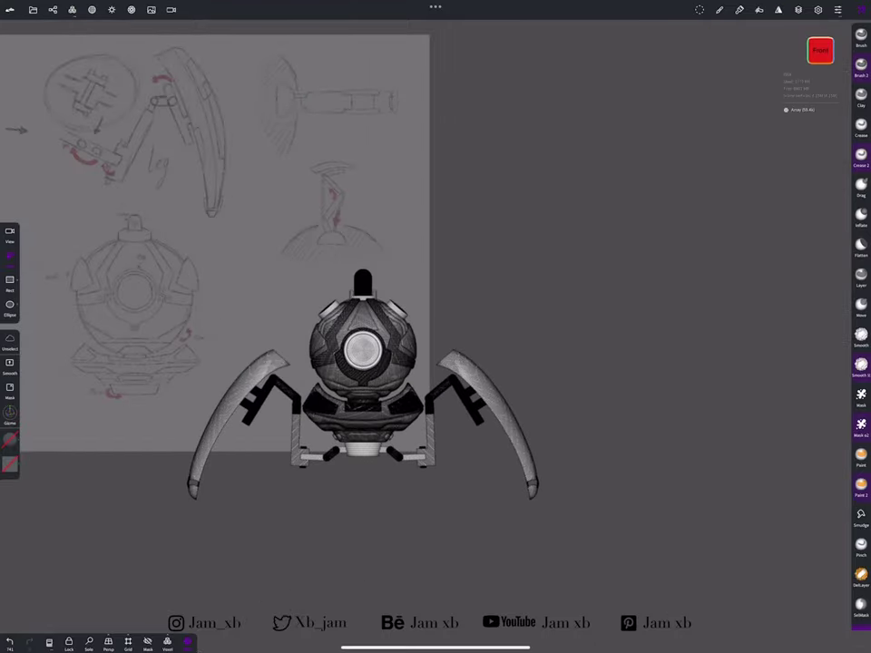
Undo two pivot changes, redo them, and review the mirrored legs
click(425, 408)
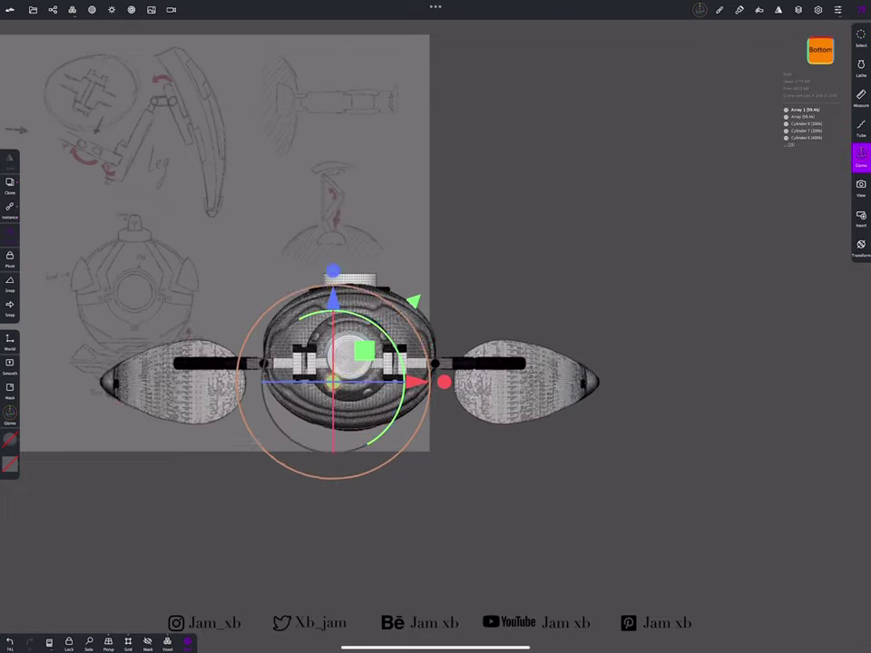
key(ctrl+z)
key(ctrl+z)
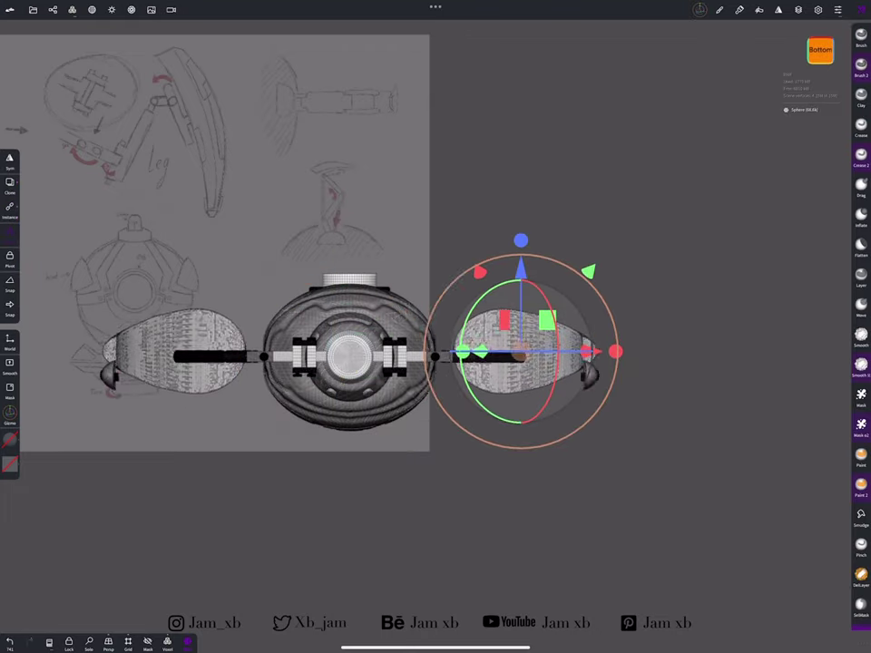
key(ctrl+z)
key(ctrl+shift+z)
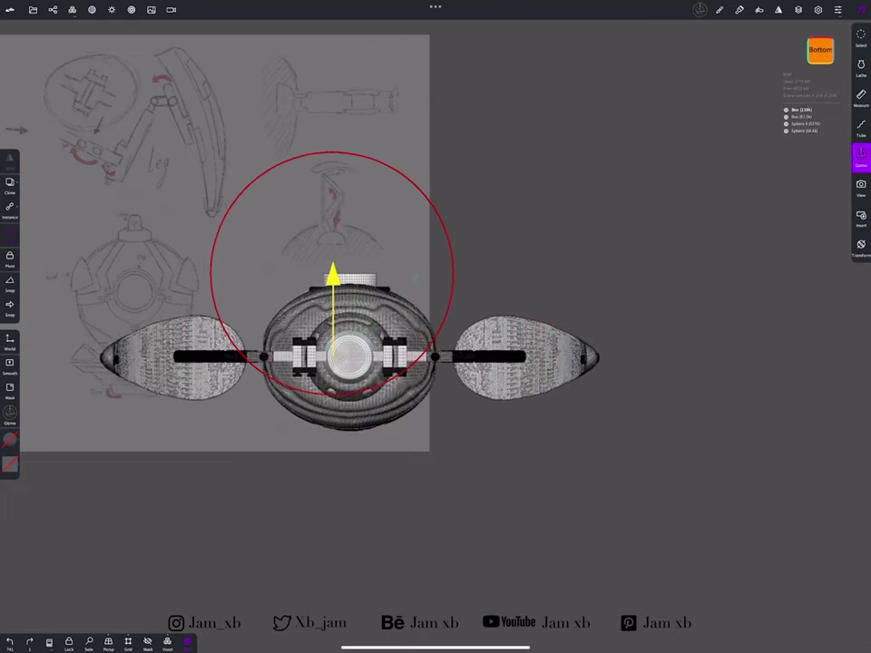
drag(332, 269, 563, 289)
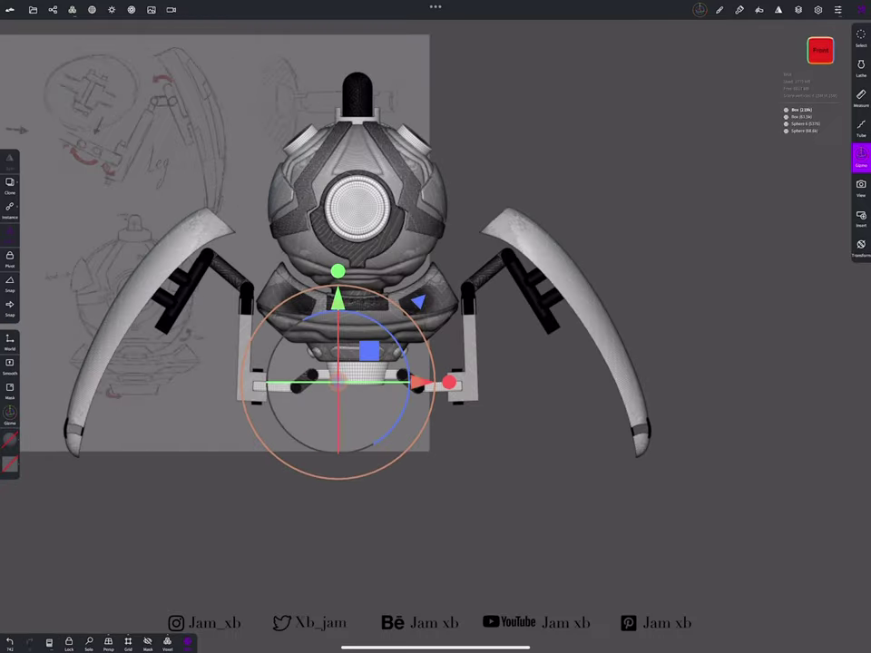
click(33, 9)
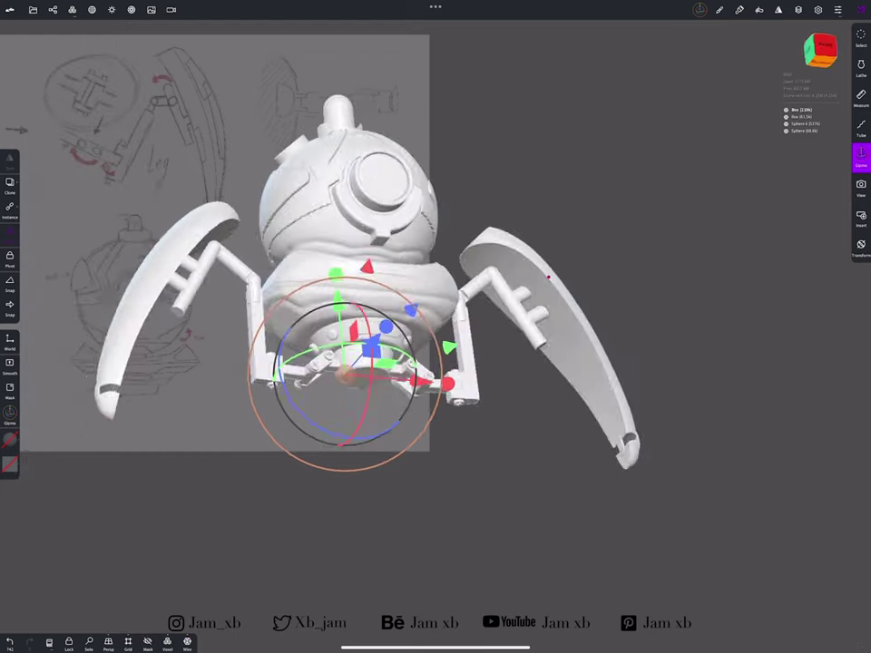
Separate the Sphere 6, Sphere 8, Sphere 5 and Box leg pieces in the scene list
click(52, 9)
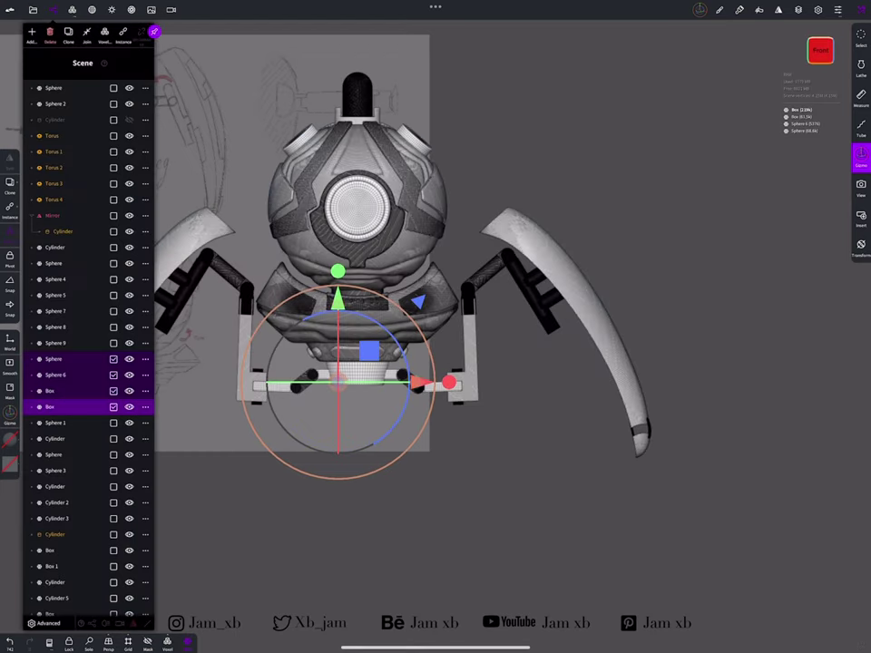
click(55, 375)
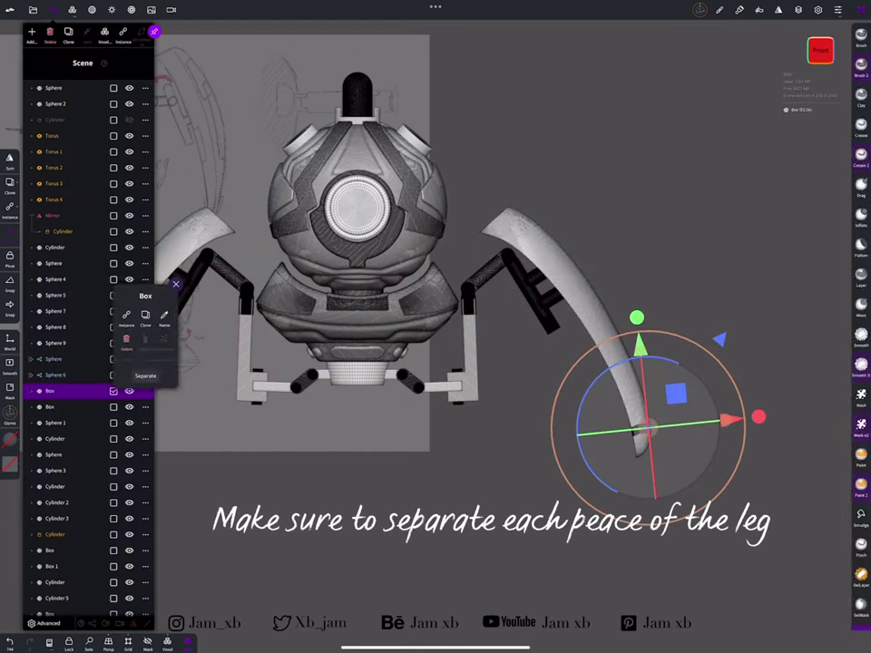
click(54, 327)
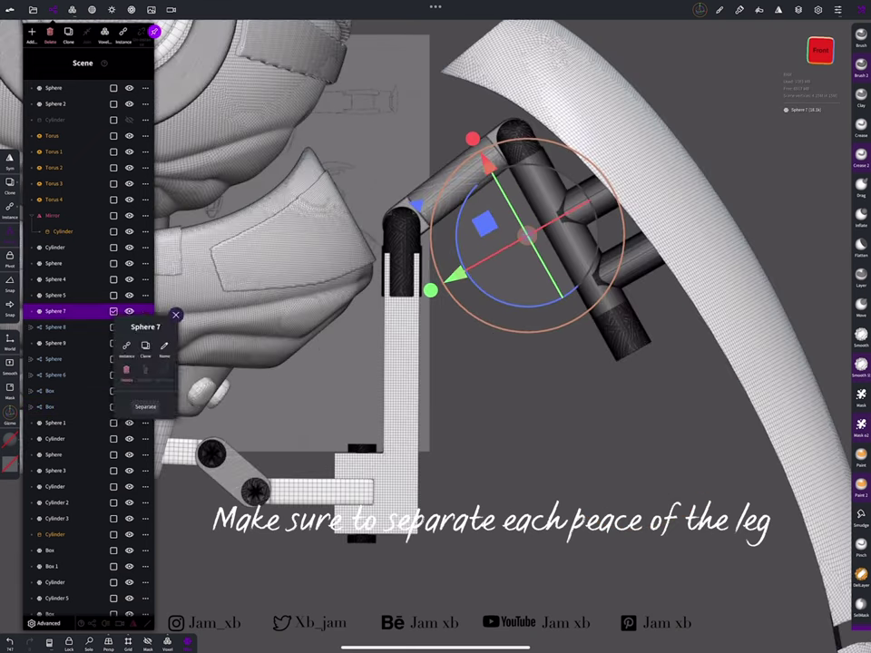
click(54, 295)
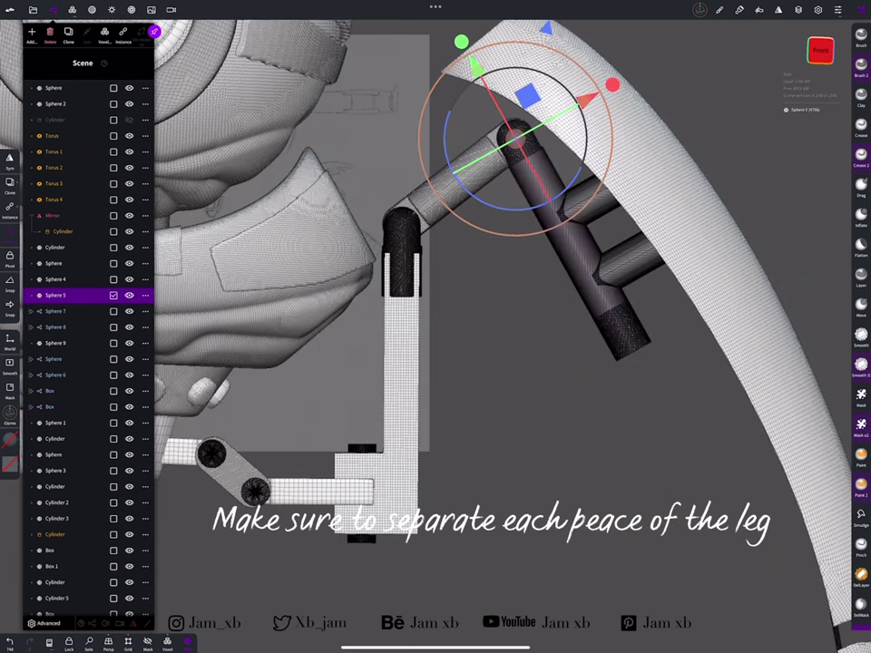
click(54, 295)
click(55, 279)
click(49, 597)
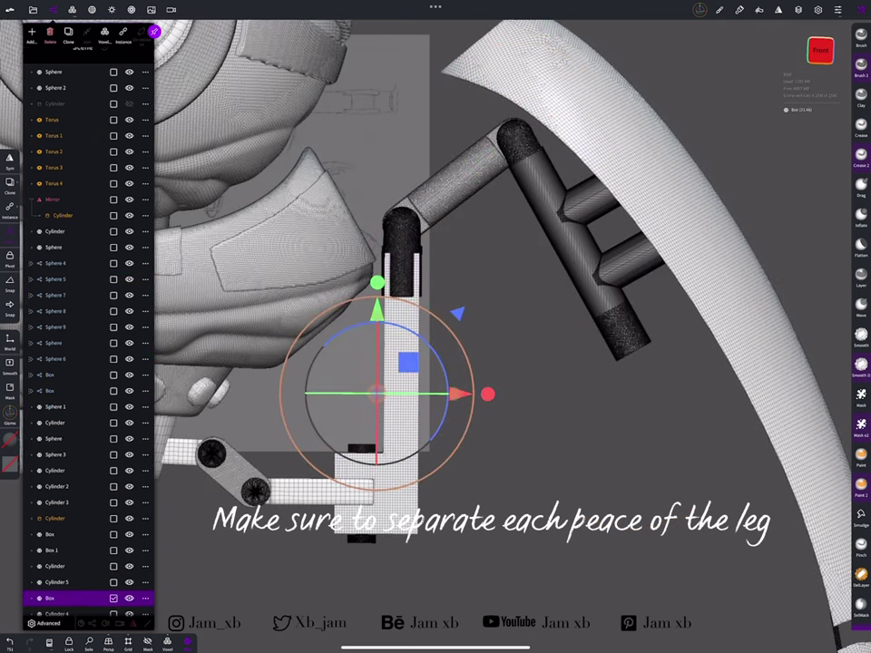
scroll(86, 454, down, 2)
Go through the Cylinder 8, 6, 5, Box bracket and array leg pieces in the list
click(56, 598)
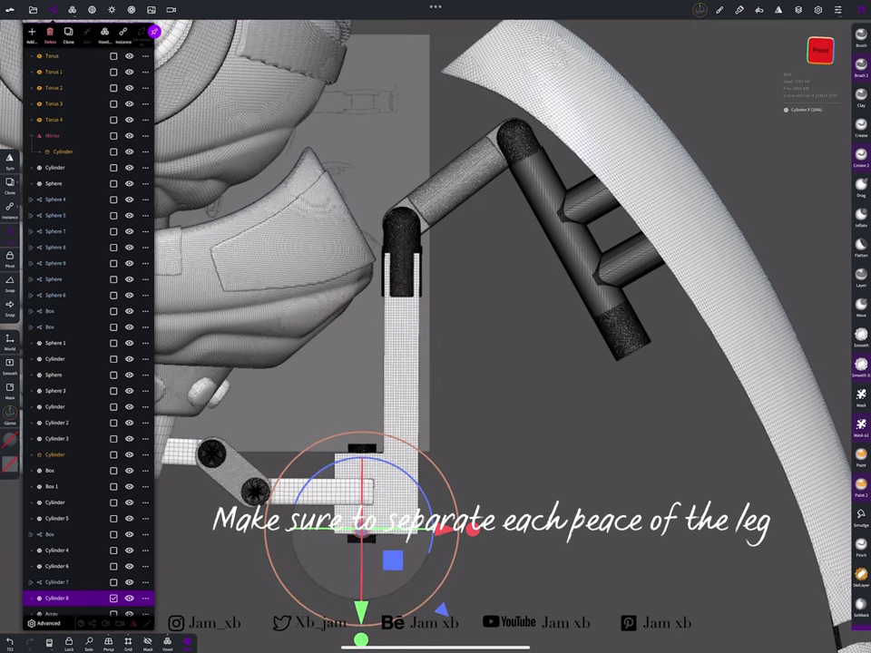
click(54, 486)
scroll(87, 454, down, 1)
click(56, 535)
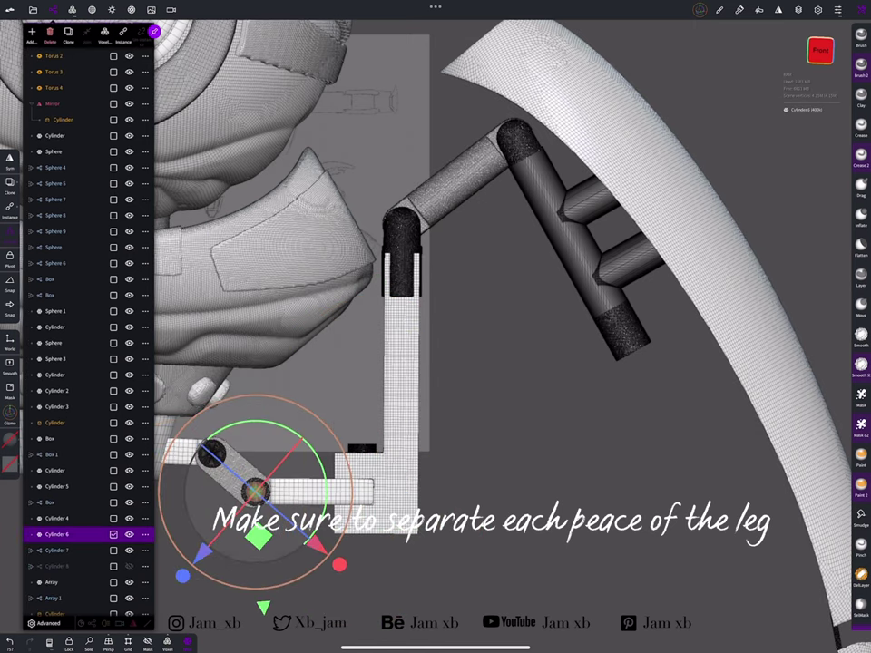
click(56, 486)
mouse_move(544, 409)
mouse_down()
mouse_move(653, 481)
mouse_move(589, 272)
mouse_up()
click(50, 438)
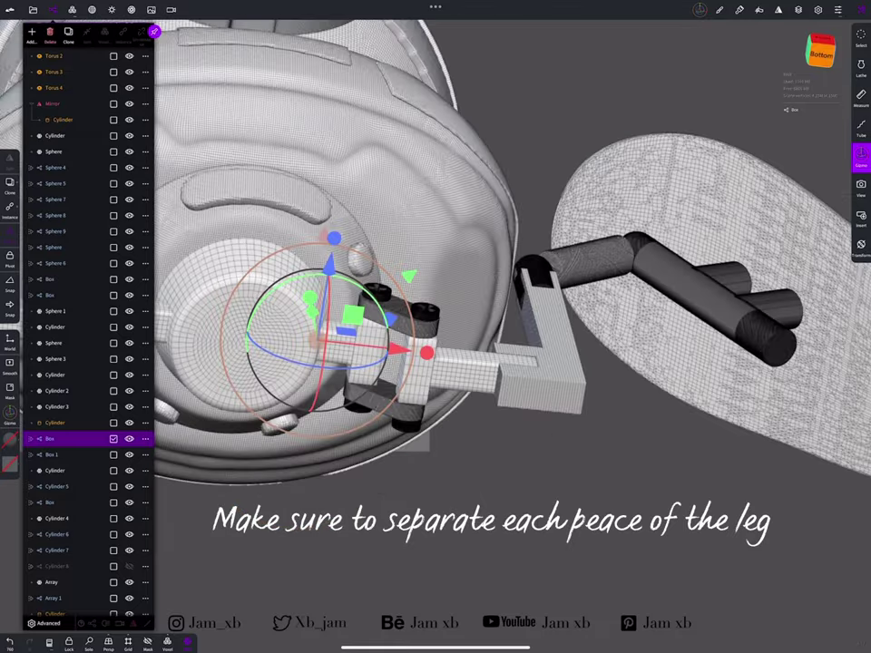
drag(635, 454, 590, 362)
click(56, 519)
click(53, 598)
drag(680, 182, 725, 136)
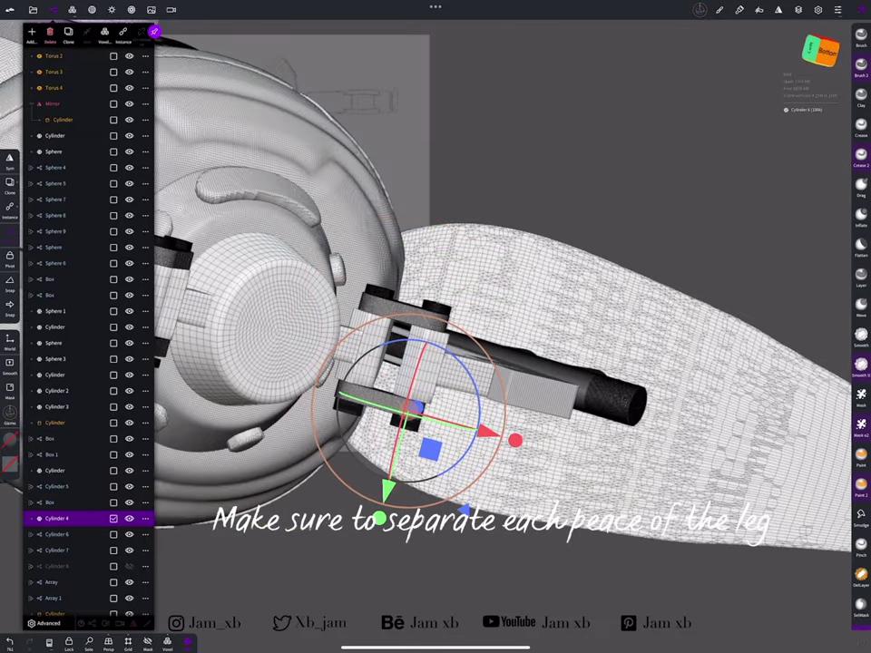
drag(635, 409, 544, 317)
Select the Cylinder 6 joint, Cylinder 5 crossbar and Cylinder 8 vertical bar
click(408, 454)
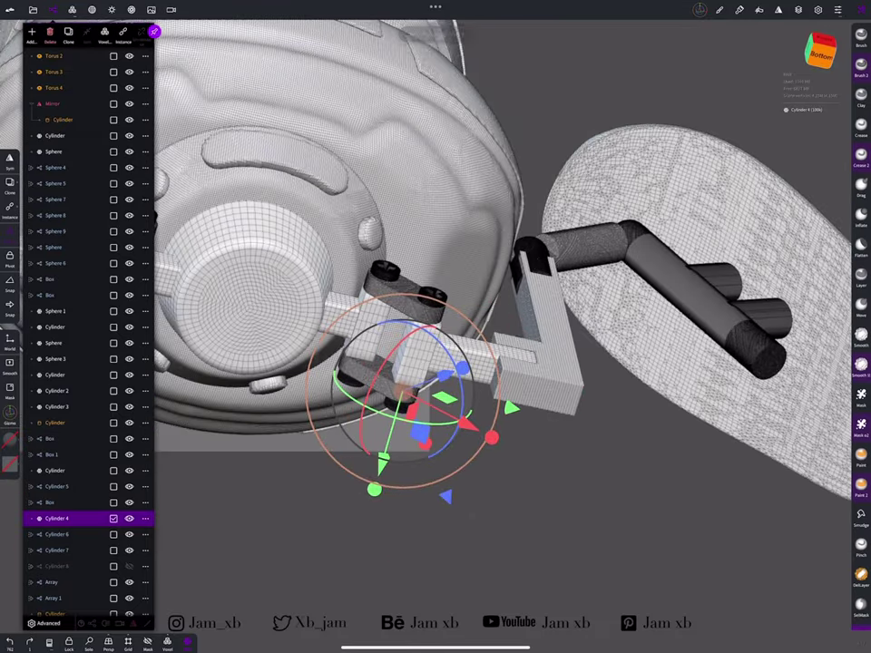
drag(680, 363, 654, 345)
click(56, 487)
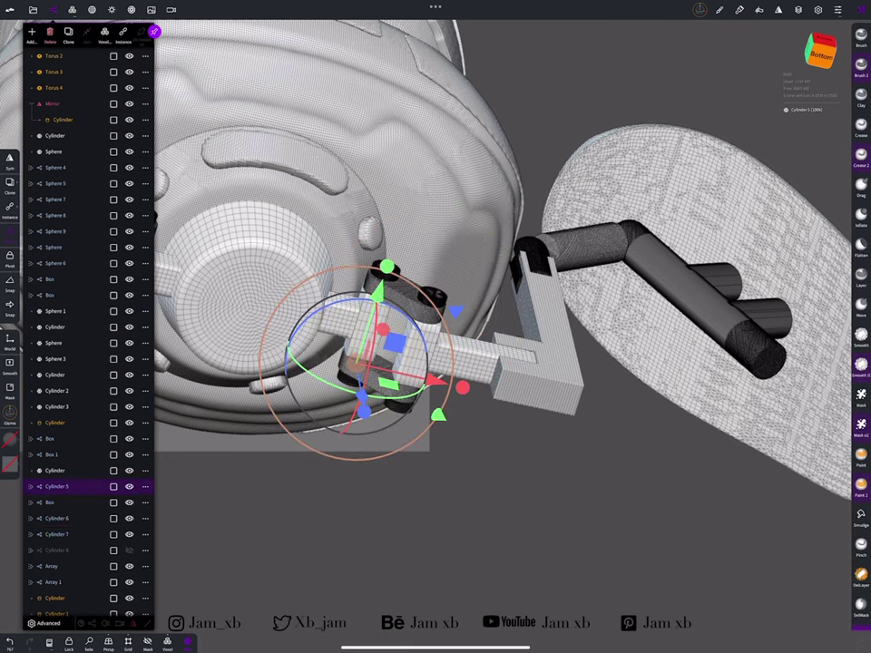
drag(635, 544, 598, 535)
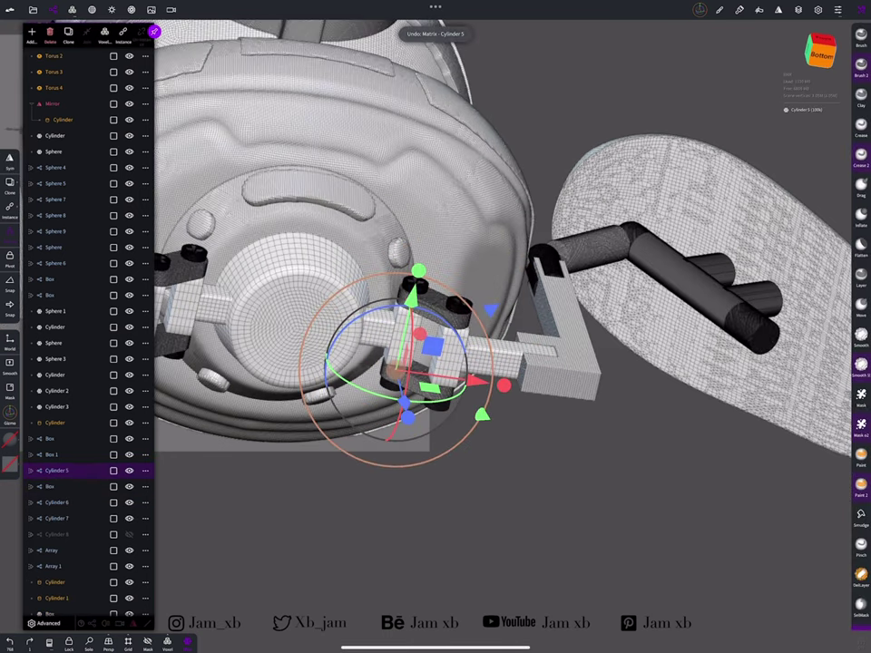
drag(589, 454, 499, 435)
click(56, 510)
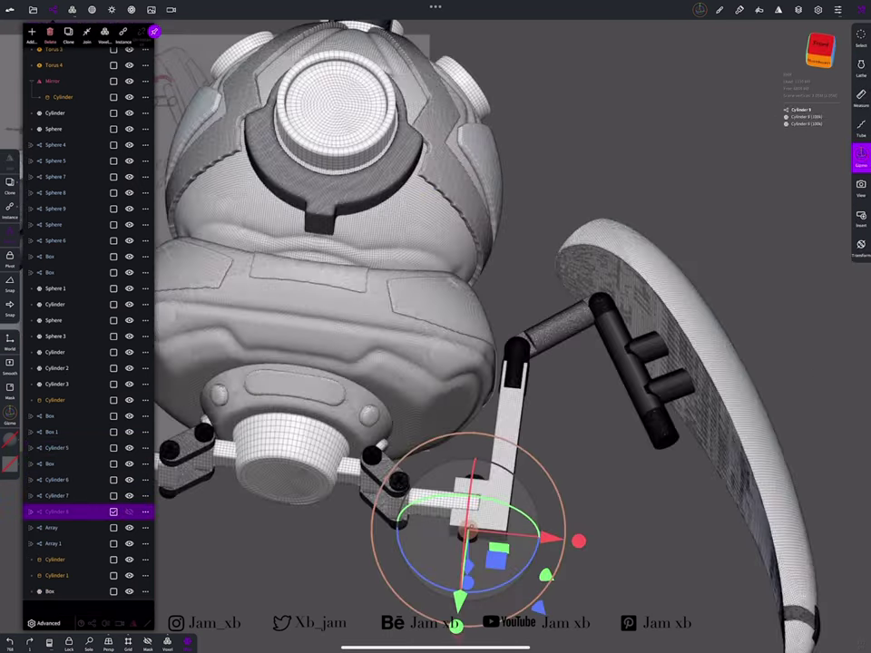
drag(590, 453, 545, 408)
Select the Cylinder 3 and base Cylinder pieces, then zoom out to the whole robot
drag(635, 508, 580, 490)
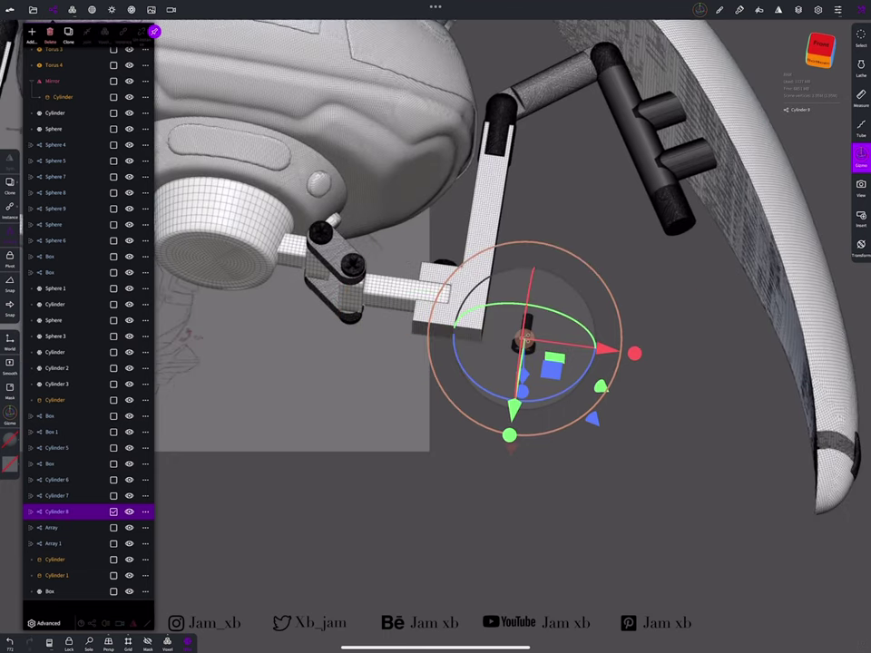
scroll(453, 363, up, 3)
drag(635, 509, 590, 472)
click(57, 383)
click(54, 352)
scroll(508, 363, down, 3)
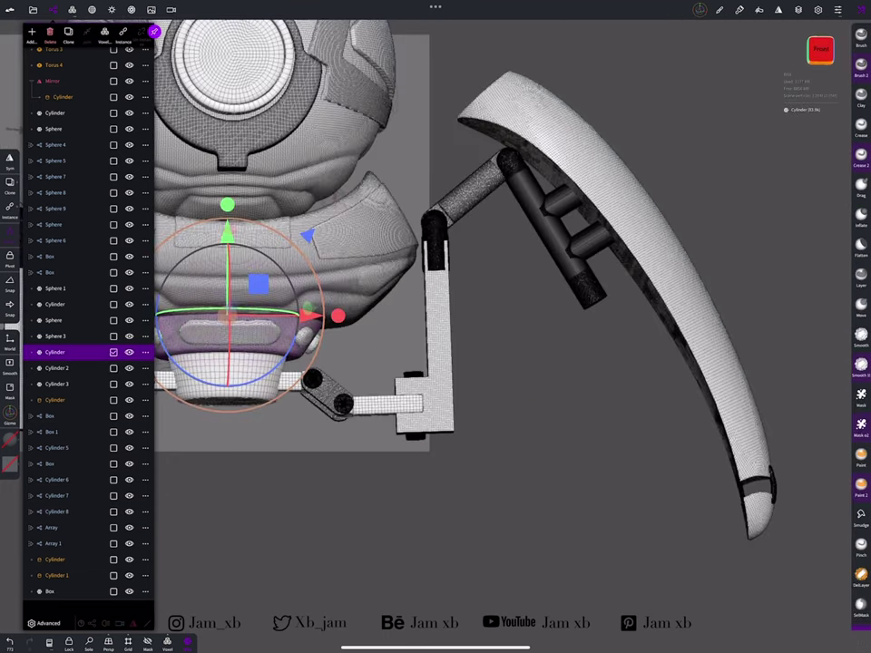
drag(635, 508, 589, 489)
Select the right leg pieces, deselect the Sphere 5 group, and expand the Cylinder/Array groups
drag(506, 179, 544, 272)
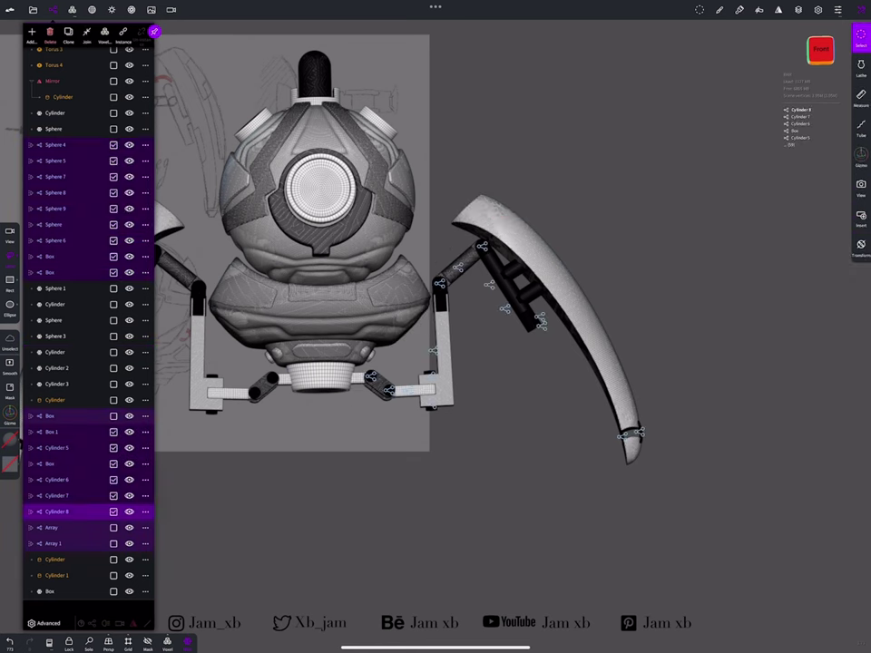
click(861, 157)
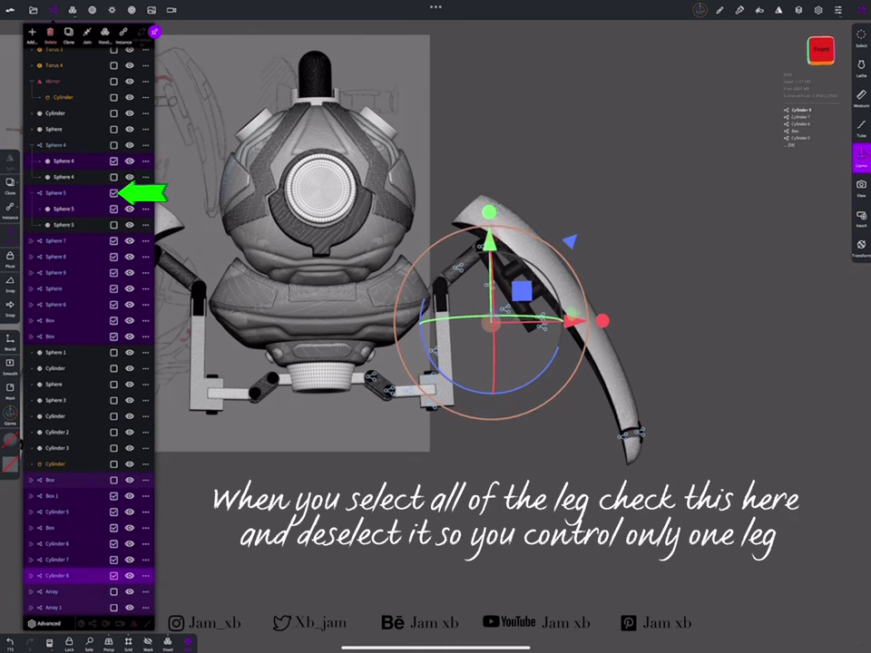
click(113, 192)
scroll(87, 326, down, 5)
scroll(86, 327, down, 5)
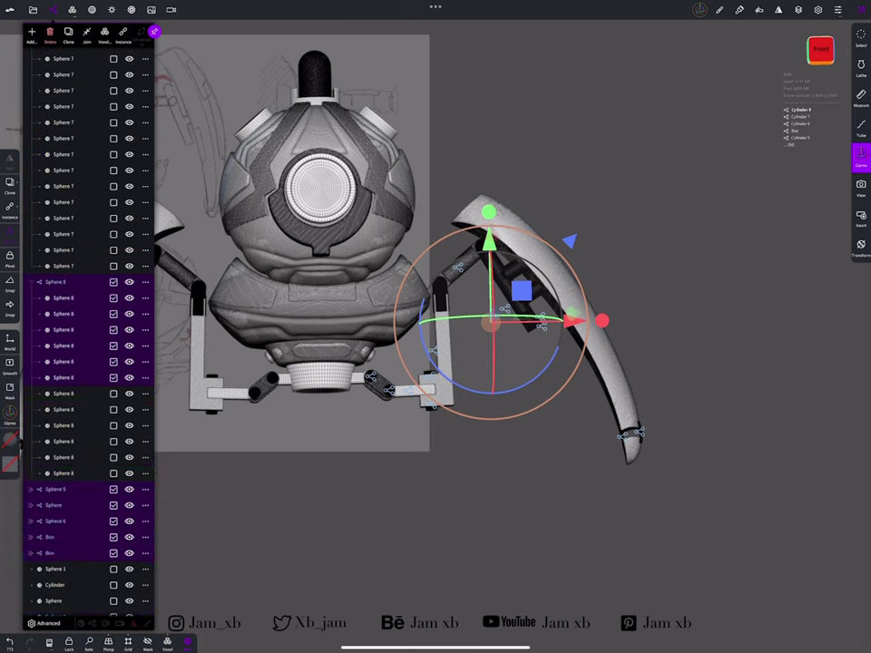
scroll(86, 327, down, 5)
scroll(86, 326, down, 5)
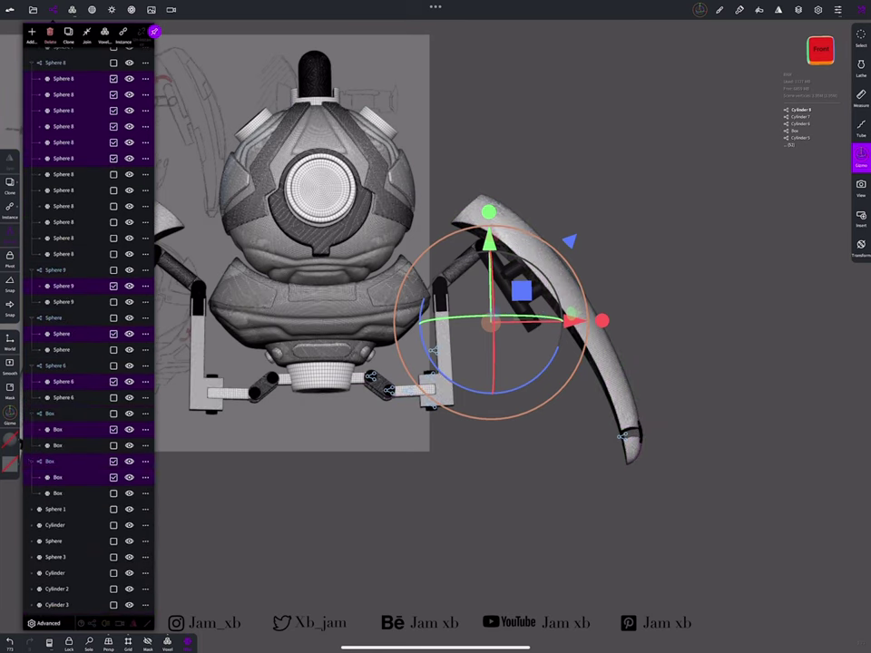
scroll(87, 326, down, 5)
scroll(86, 327, down, 3)
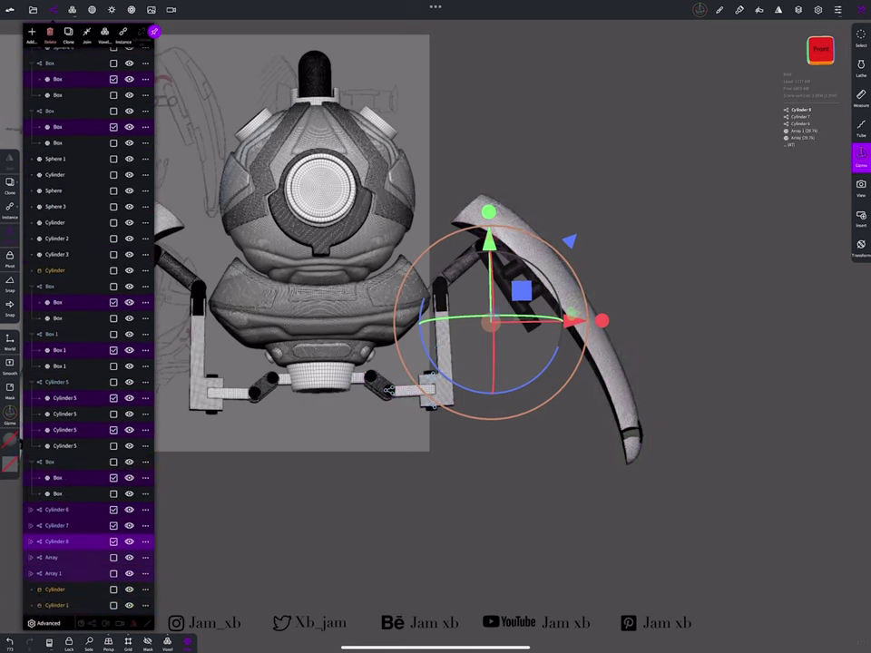
click(54, 573)
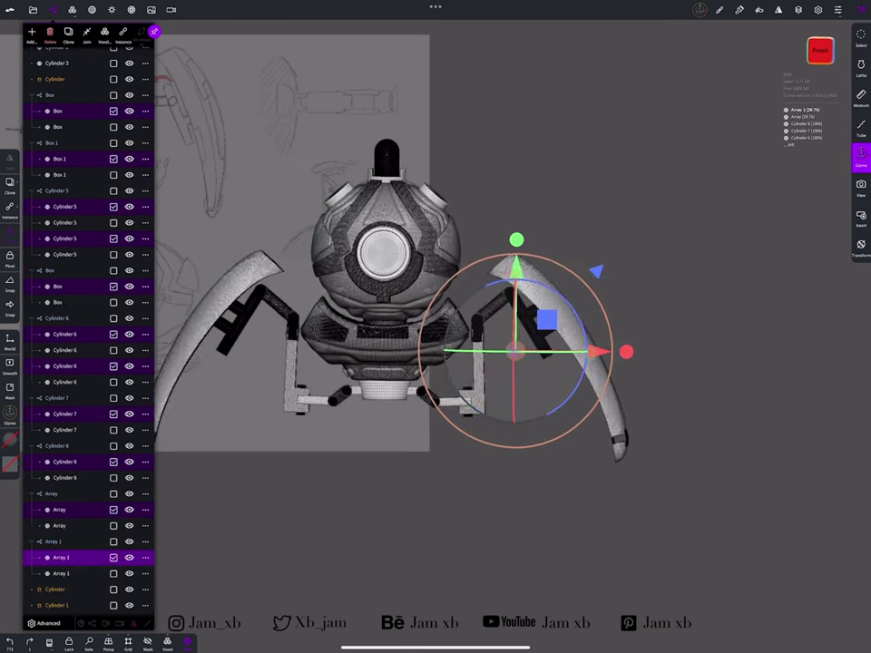
From below, rotate the right leg around the body and group its parts
drag(725, 472, 726, 227)
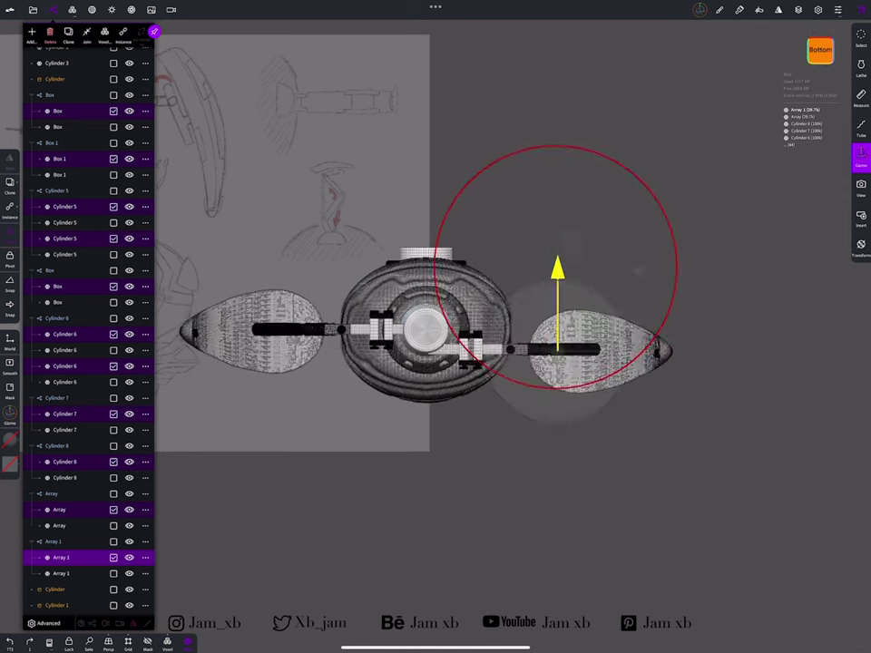
drag(653, 318, 626, 426)
click(31, 31)
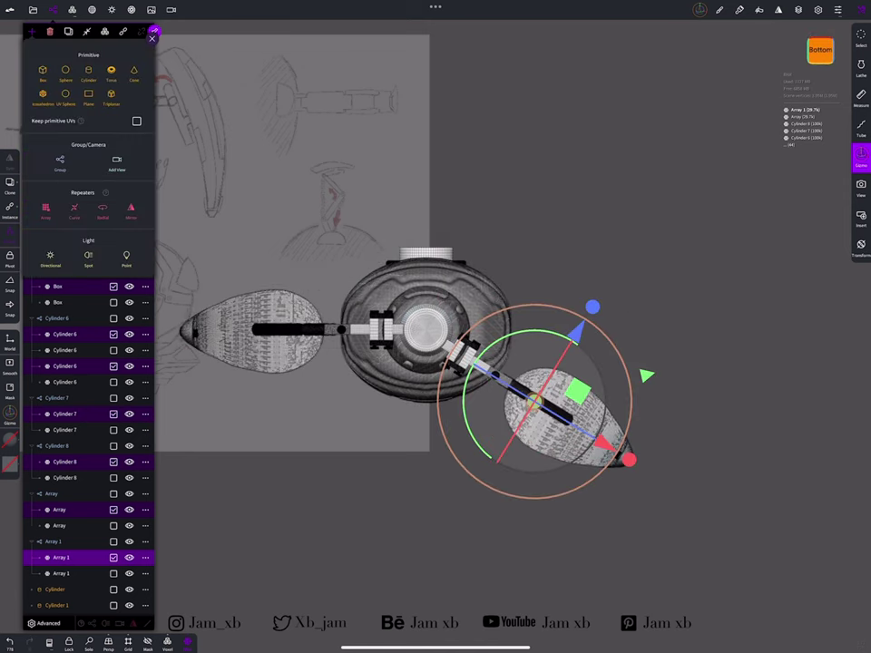
click(60, 161)
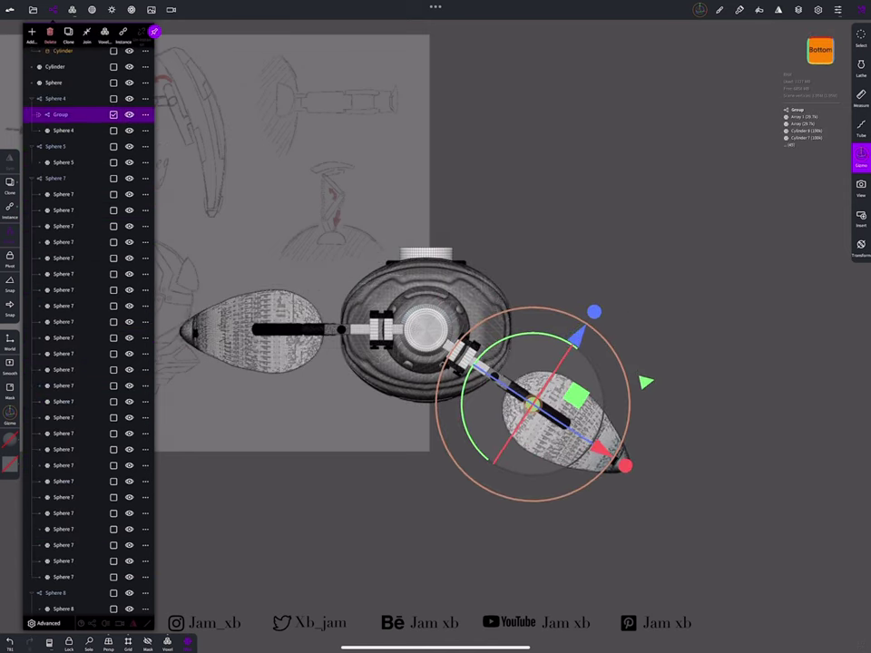
mouse_move(532, 406)
mouse_down()
mouse_move(528, 412)
mouse_move(389, 302)
mouse_up()
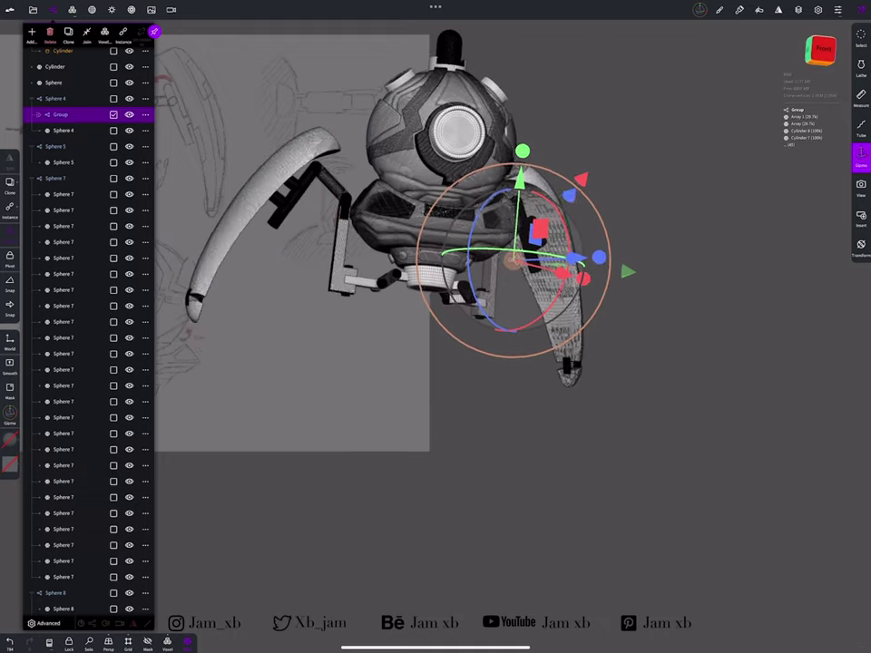
Select the left leg, shift it along the body, and clone it rotated to the top-right
click(860, 36)
drag(299, 182, 374, 444)
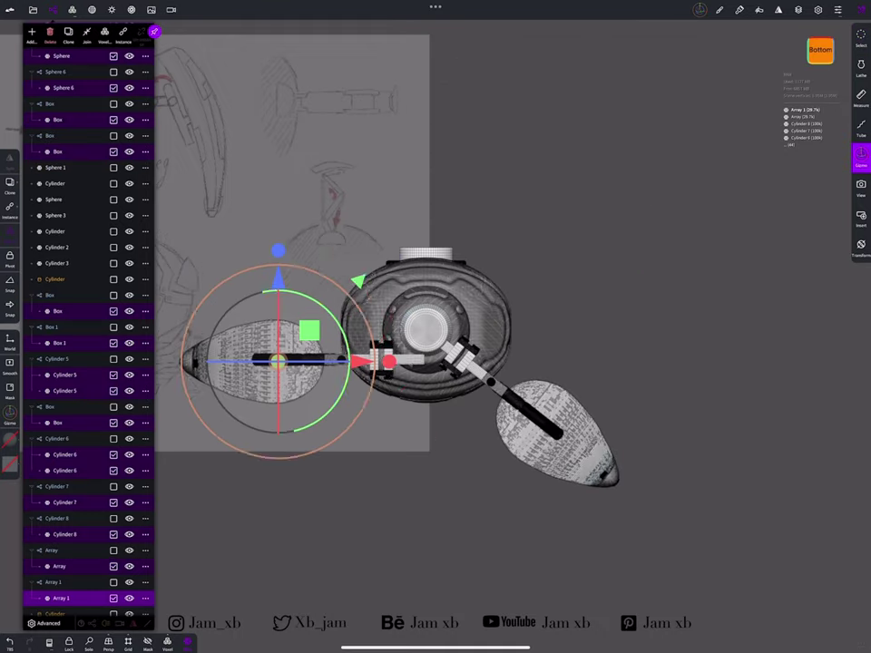
mouse_move(256, 263)
mouse_down()
mouse_move(263, 340)
mouse_move(299, 209)
mouse_up()
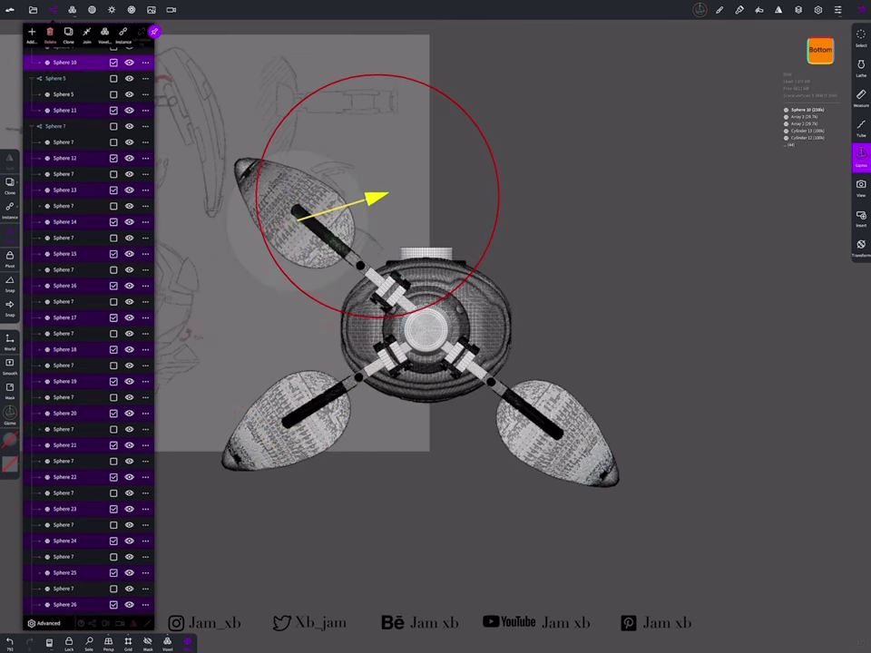
click(68, 35)
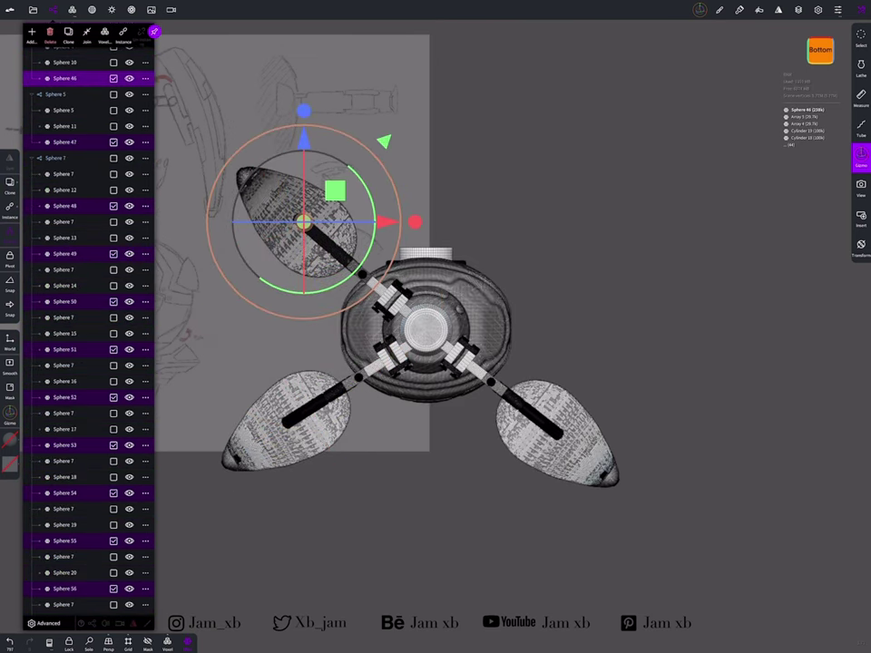
drag(363, 209, 515, 195)
drag(635, 300, 617, 326)
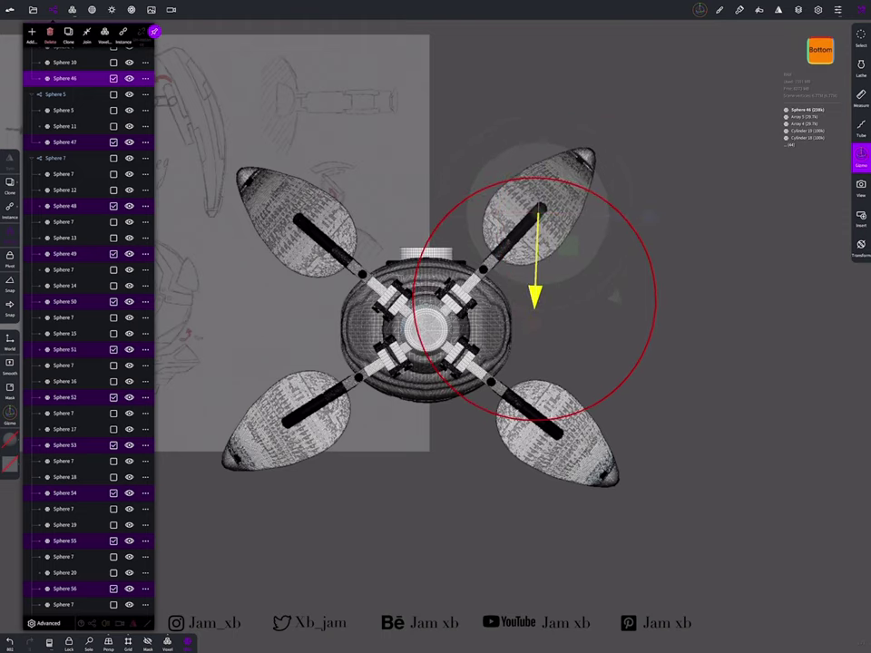
Return to the front view and save the New robot project
drag(690, 508, 698, 299)
drag(690, 472, 635, 435)
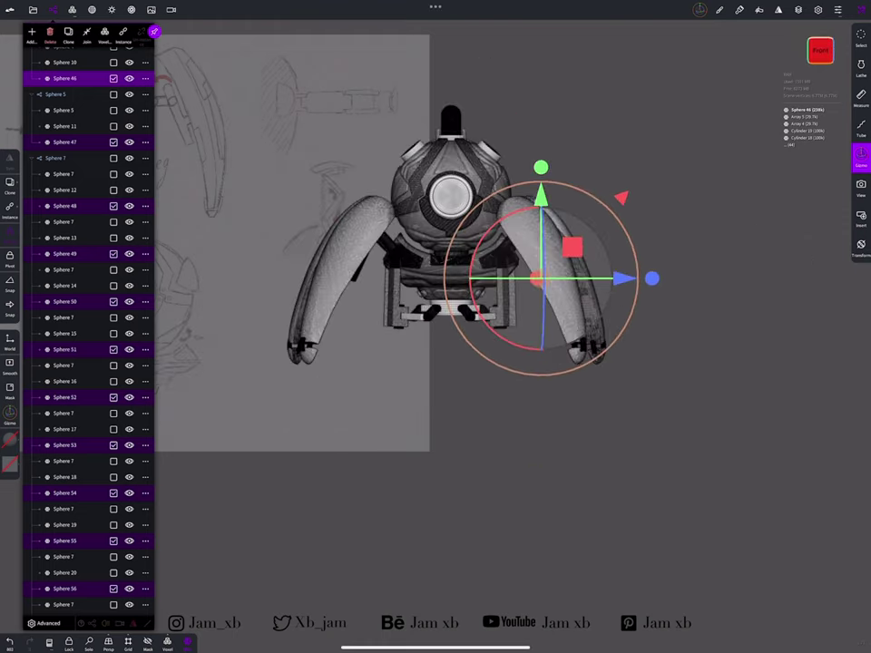
scroll(86, 326, up, 5)
click(33, 9)
click(50, 132)
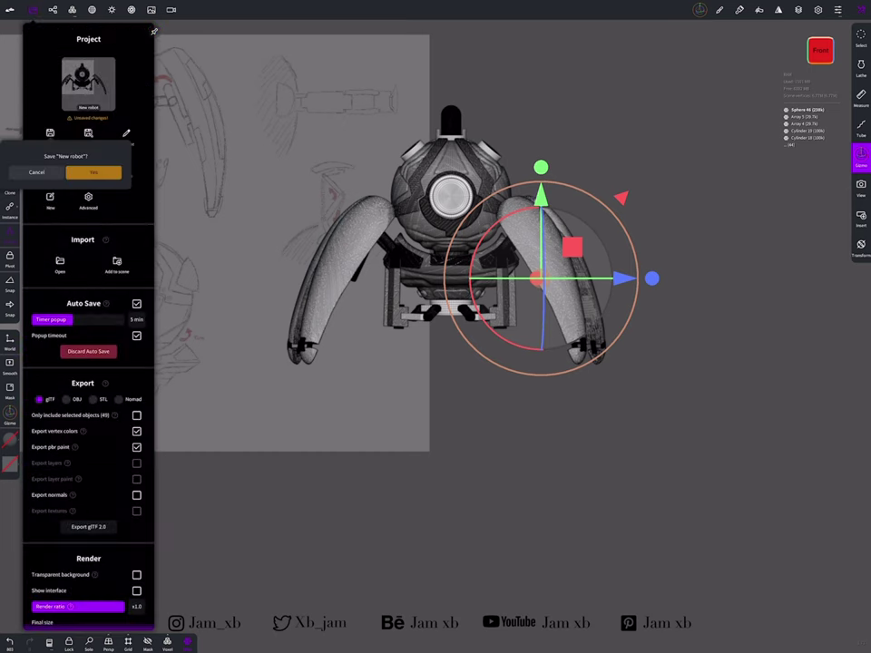
click(94, 172)
scroll(426, 273, up, 3)
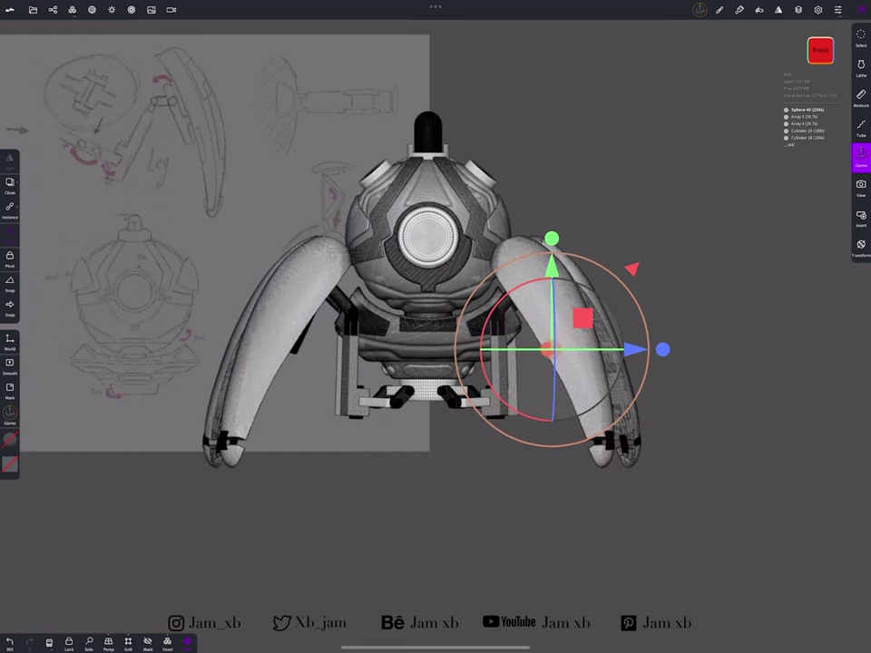
Select the top Sphere and split its shape-masked area into a separate object
click(427, 232)
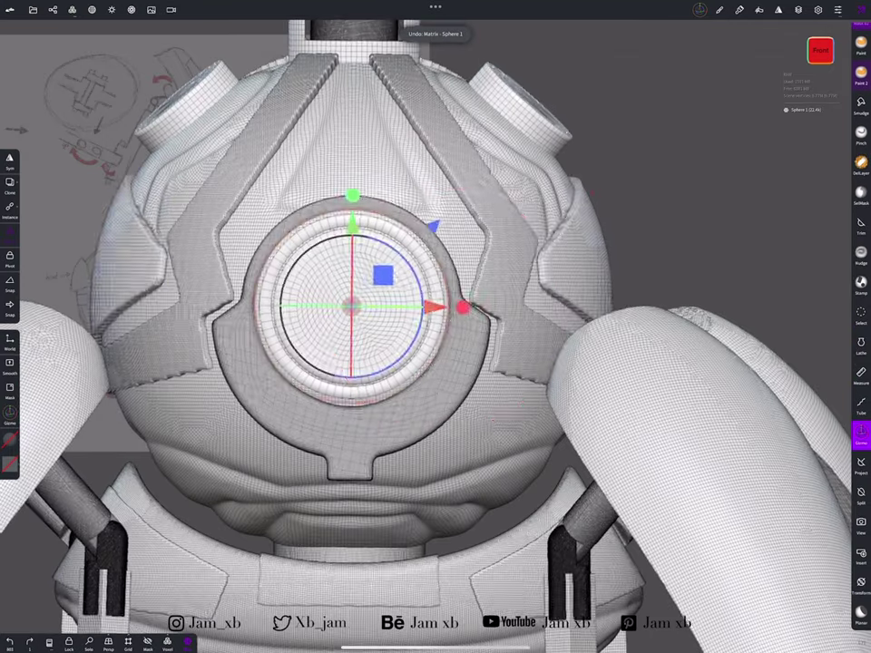
scroll(426, 272, up, 5)
click(53, 9)
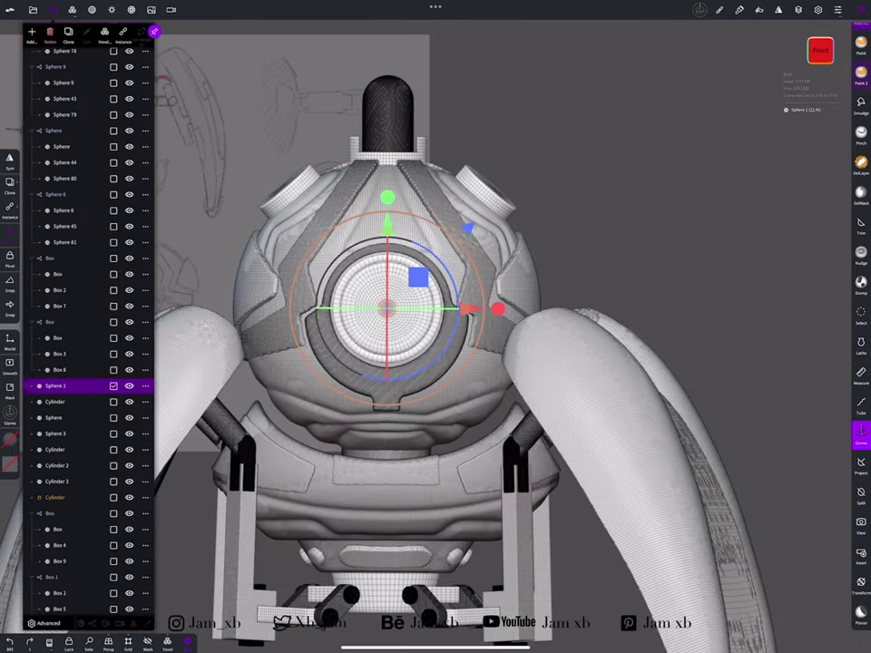
click(54, 61)
click(861, 192)
click(861, 192)
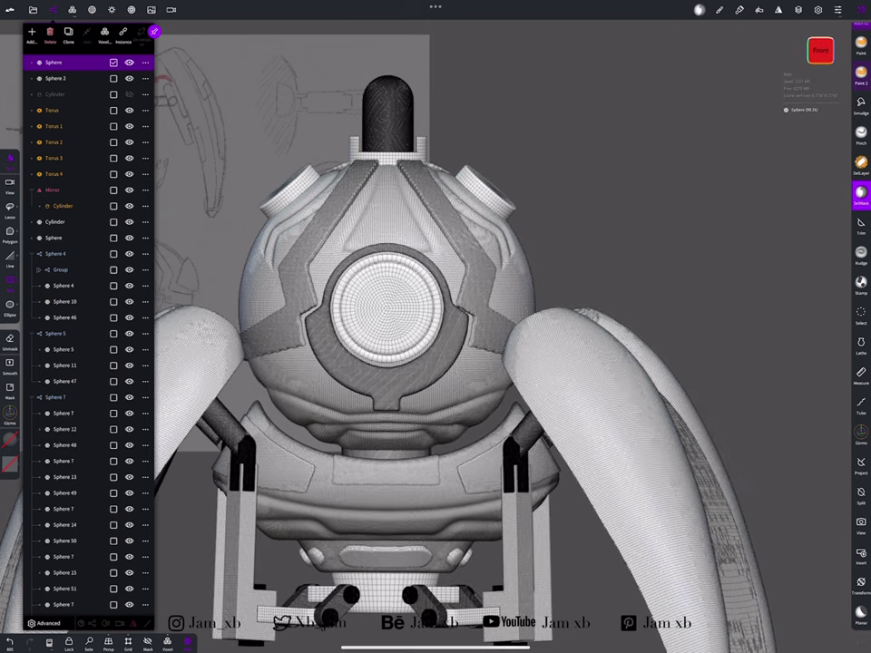
mouse_move(635, 409)
mouse_down()
mouse_move(545, 318)
mouse_move(653, 381)
mouse_up()
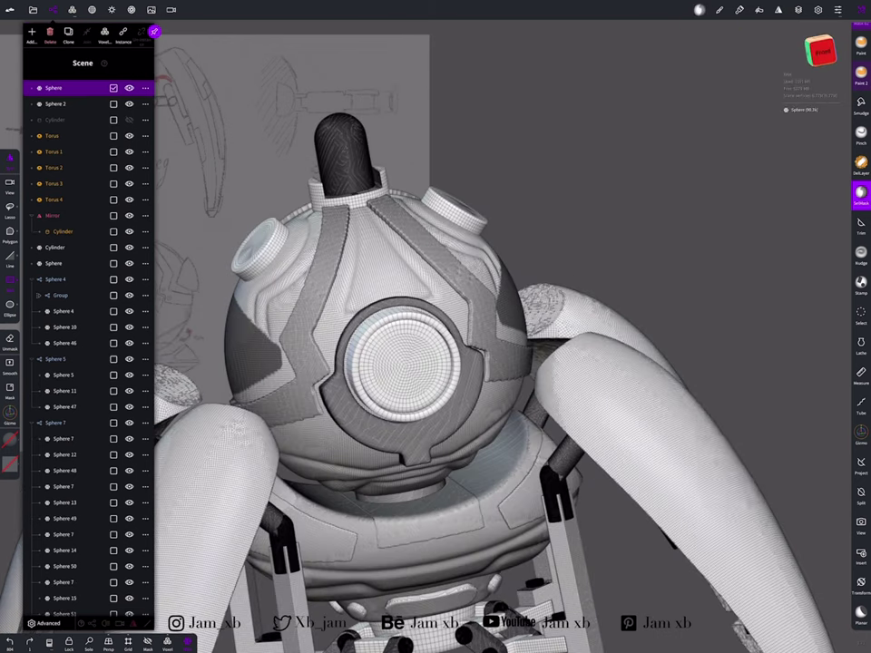
click(698, 9)
click(753, 189)
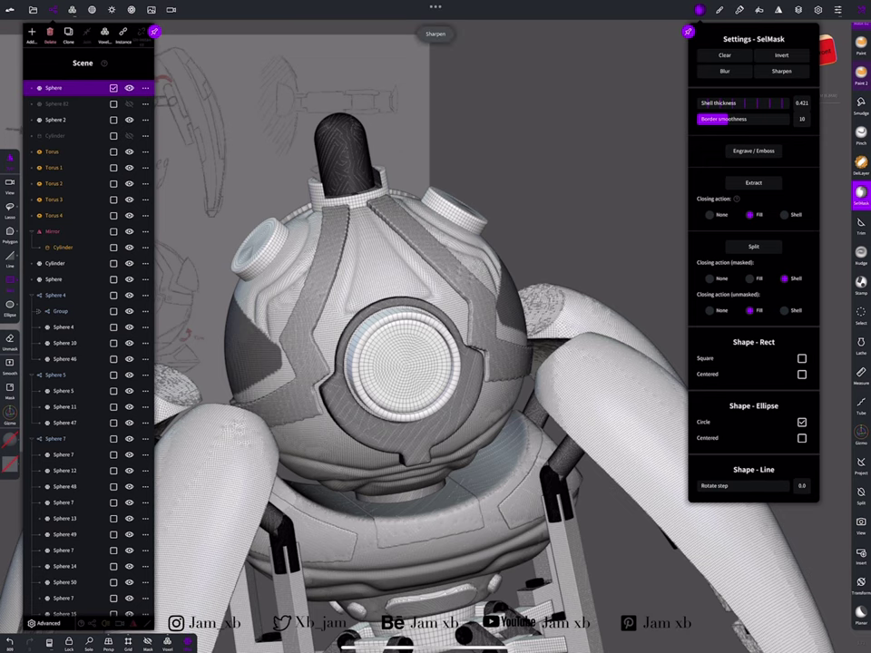
Select Sphere 83 in the object list and switch to the Trim tool
click(861, 435)
mouse_move(635, 454)
mouse_down()
mouse_move(581, 400)
mouse_move(653, 426)
mouse_up()
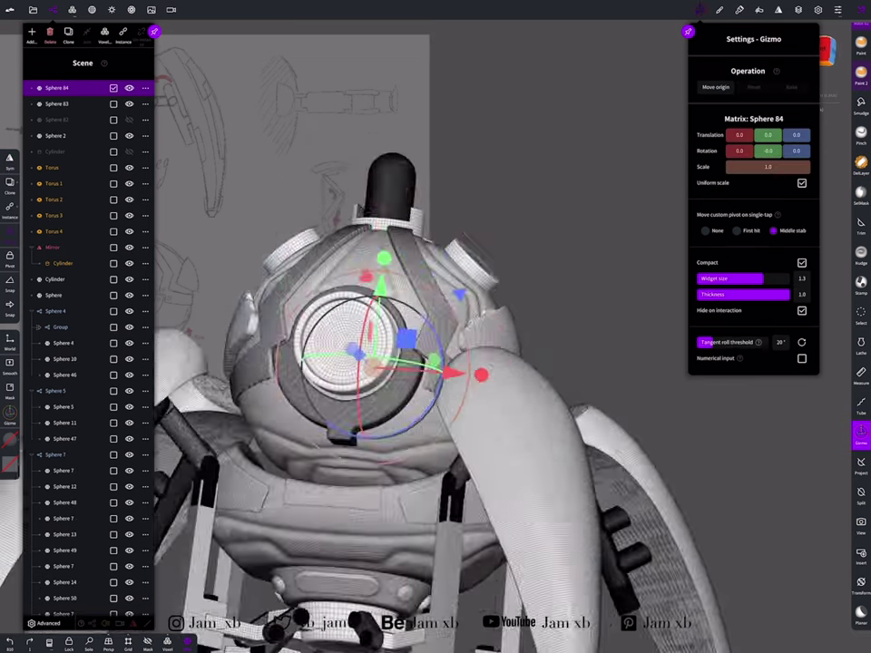
click(698, 9)
scroll(436, 363, up, 5)
click(57, 103)
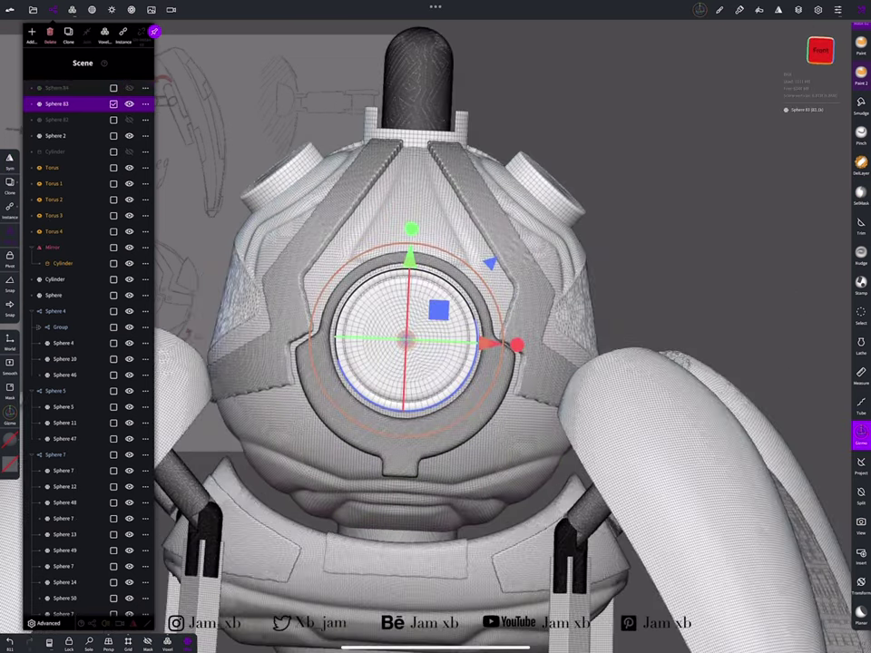
click(861, 222)
drag(690, 272, 635, 263)
click(53, 9)
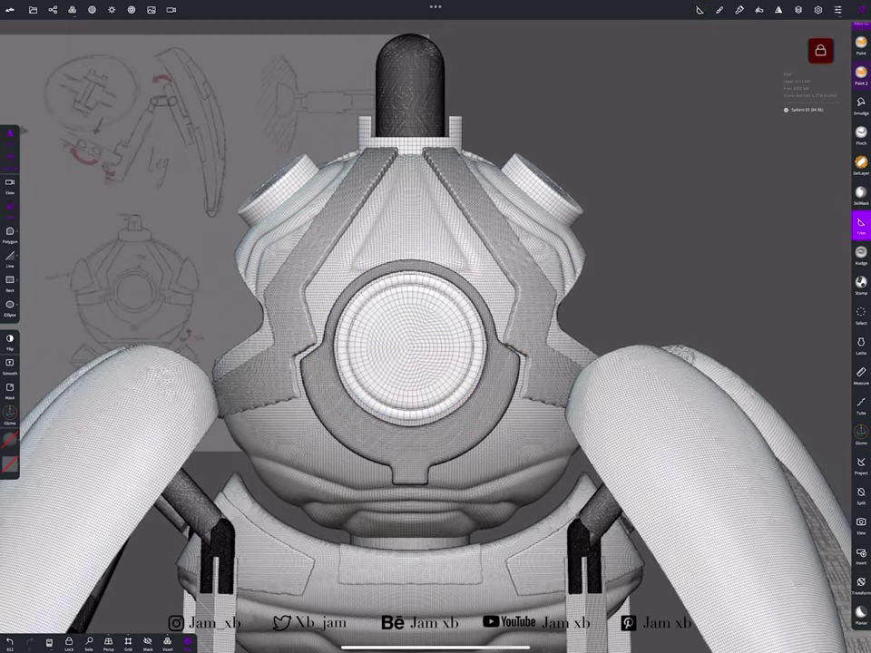
mouse_move(708, 272)
mouse_down()
mouse_move(708, 381)
mouse_move(635, 345)
mouse_move(526, 326)
mouse_move(636, 327)
mouse_move(544, 327)
mouse_move(617, 327)
mouse_move(580, 327)
mouse_up()
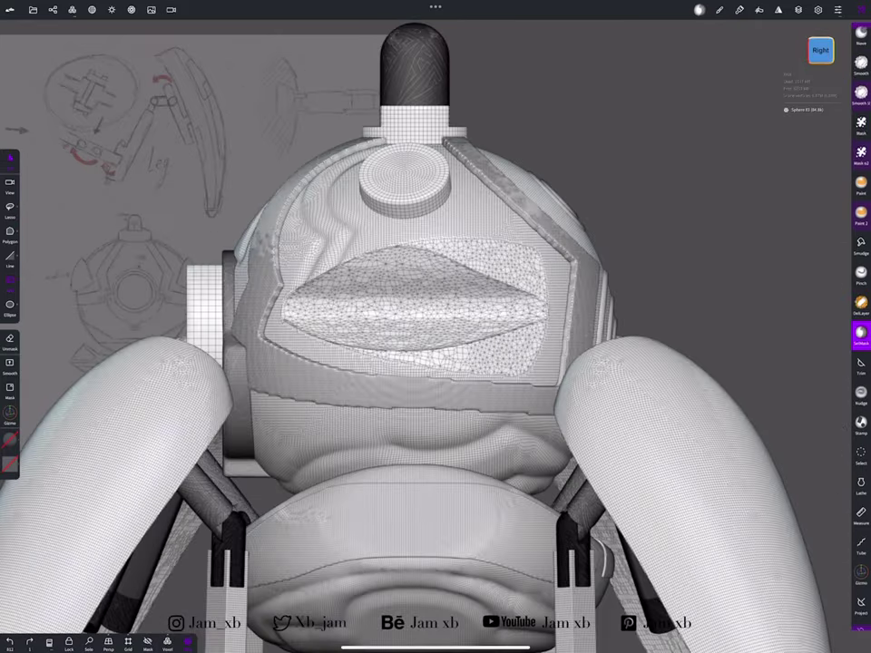
Undo a painted mask on the oval panel and zoom in on the head shell panel
click(861, 127)
drag(390, 308, 457, 340)
key(ctrl+z)
mouse_move(398, 389)
mouse_down()
mouse_move(452, 335)
mouse_move(394, 409)
mouse_up()
mouse_move(441, 383)
mouse_down()
mouse_move(459, 509)
mouse_move(448, 442)
mouse_up()
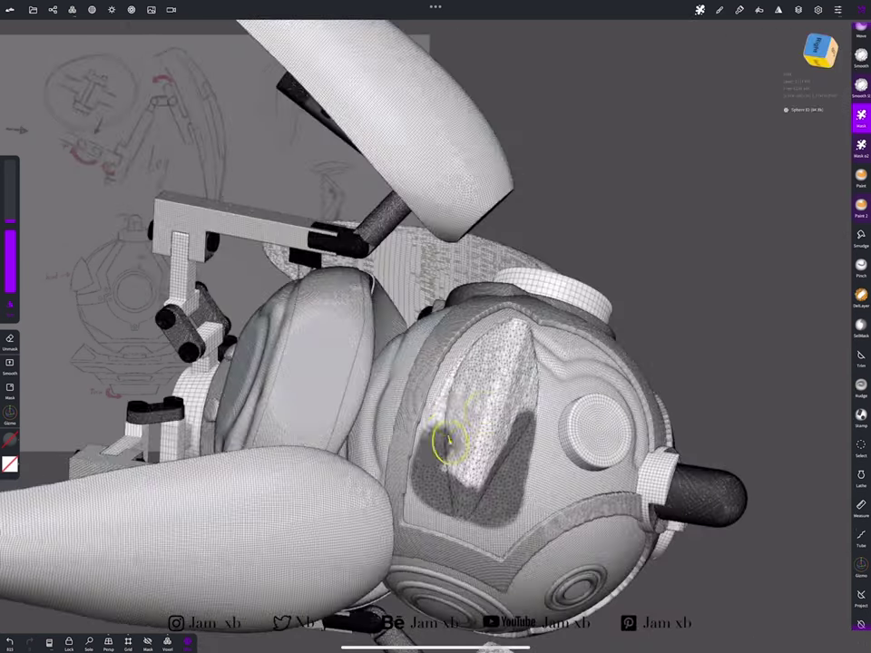
drag(481, 408, 614, 343)
click(861, 358)
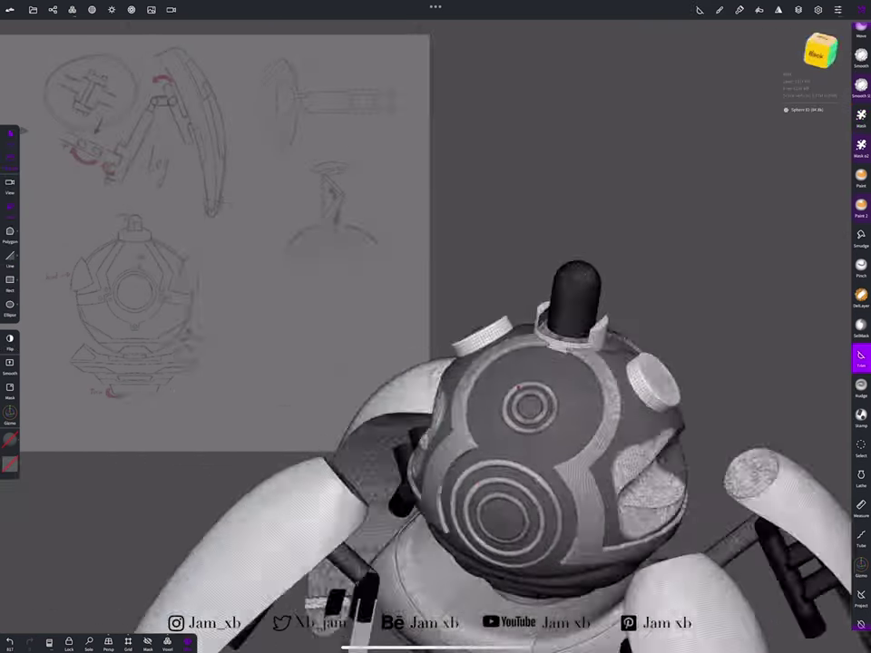
drag(544, 381, 585, 279)
drag(581, 391, 472, 408)
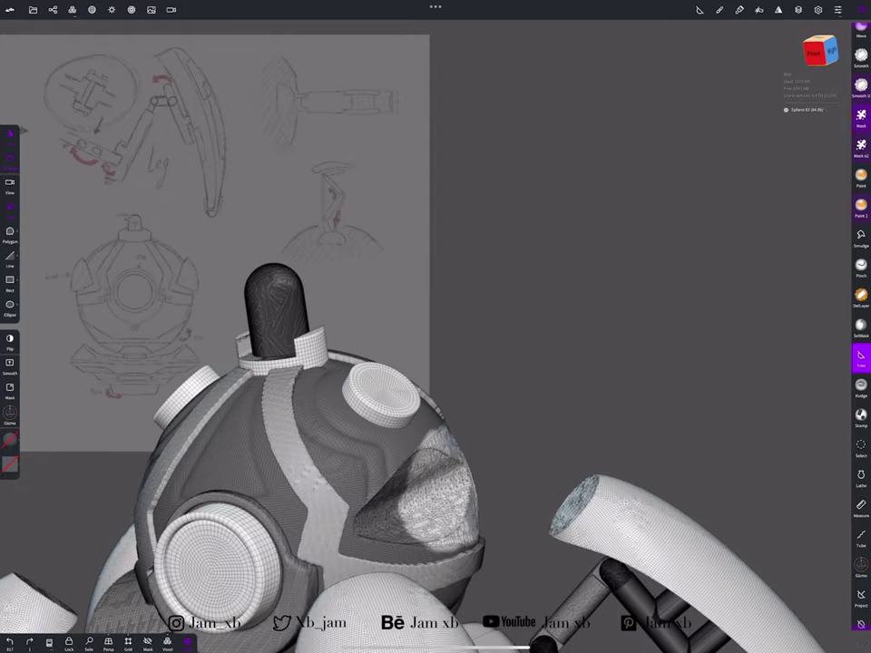
drag(589, 383, 488, 342)
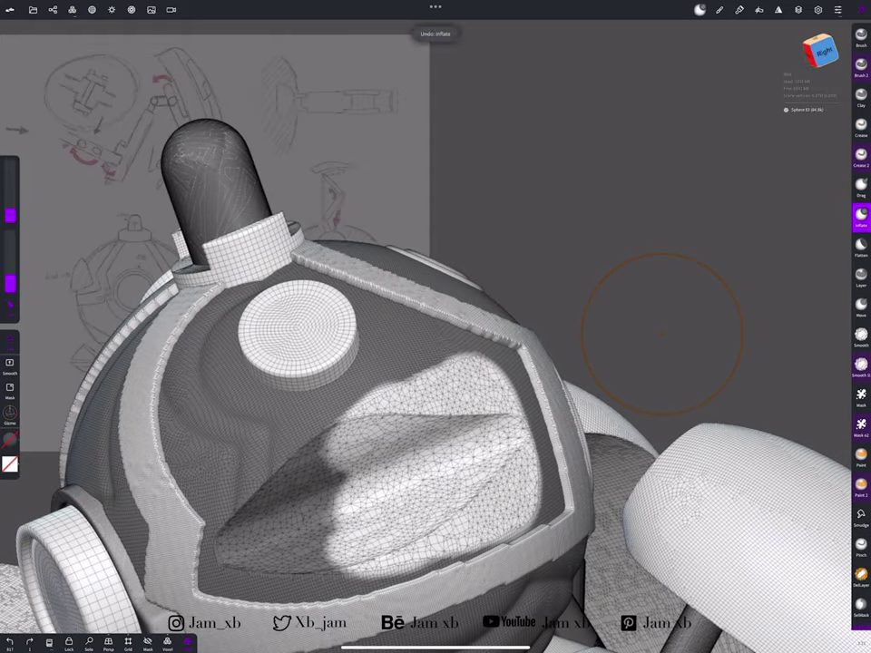
drag(354, 562, 606, 330)
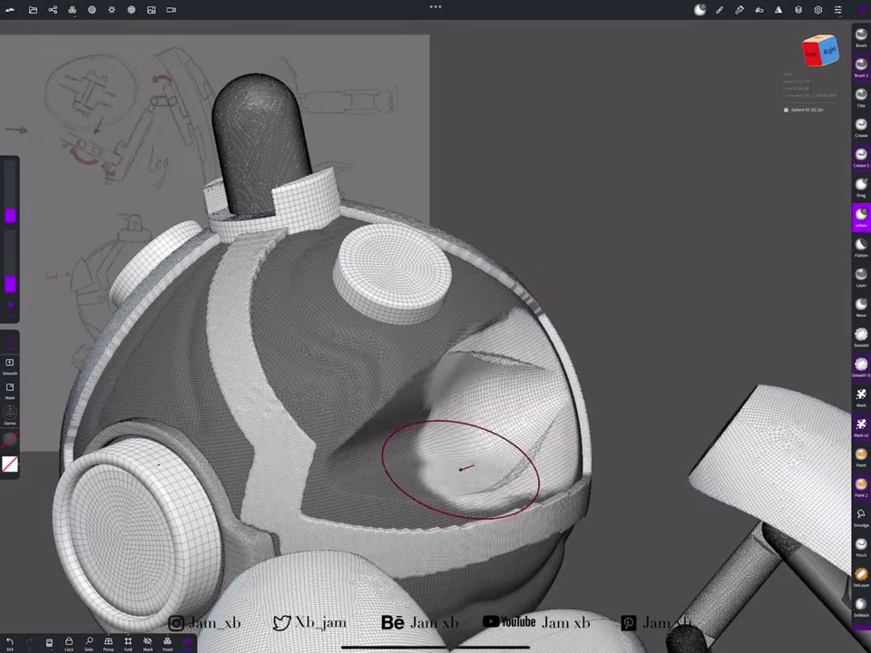
drag(461, 469, 586, 346)
Shape-mask the head shell panel and smooth the crumpled patch with a smaller brush
double_click(861, 487)
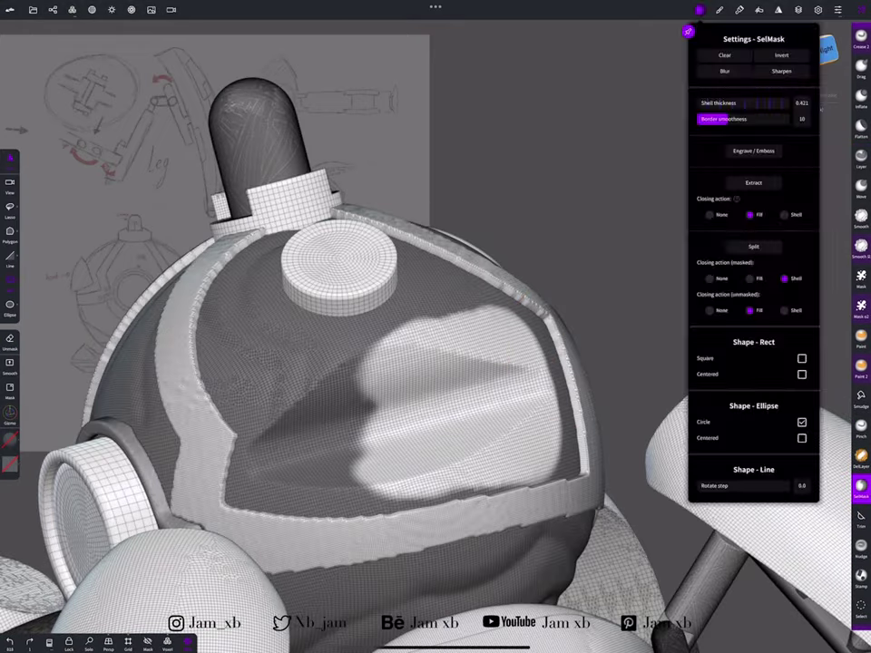
drag(635, 272, 435, 309)
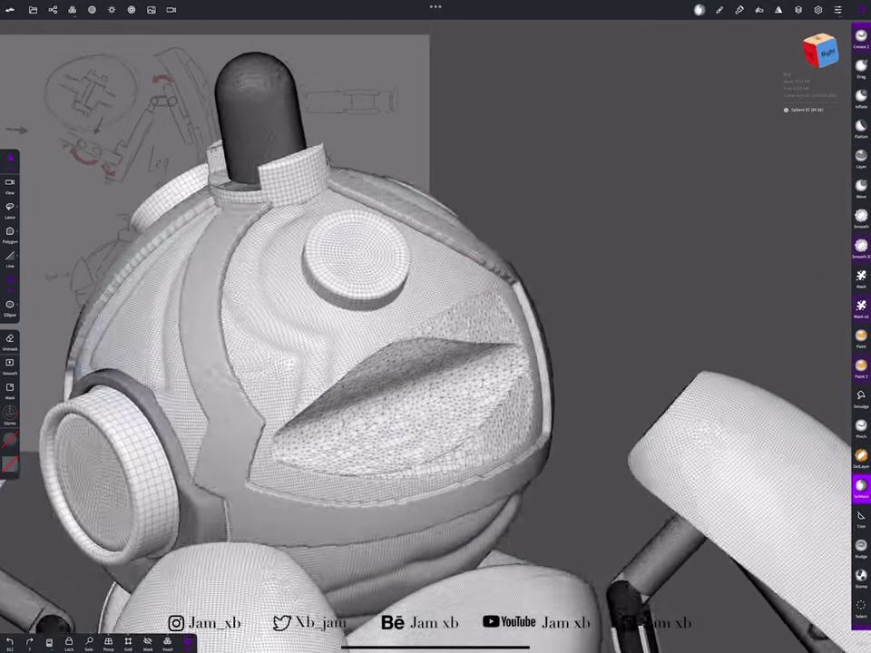
drag(544, 363, 435, 335)
drag(471, 472, 460, 429)
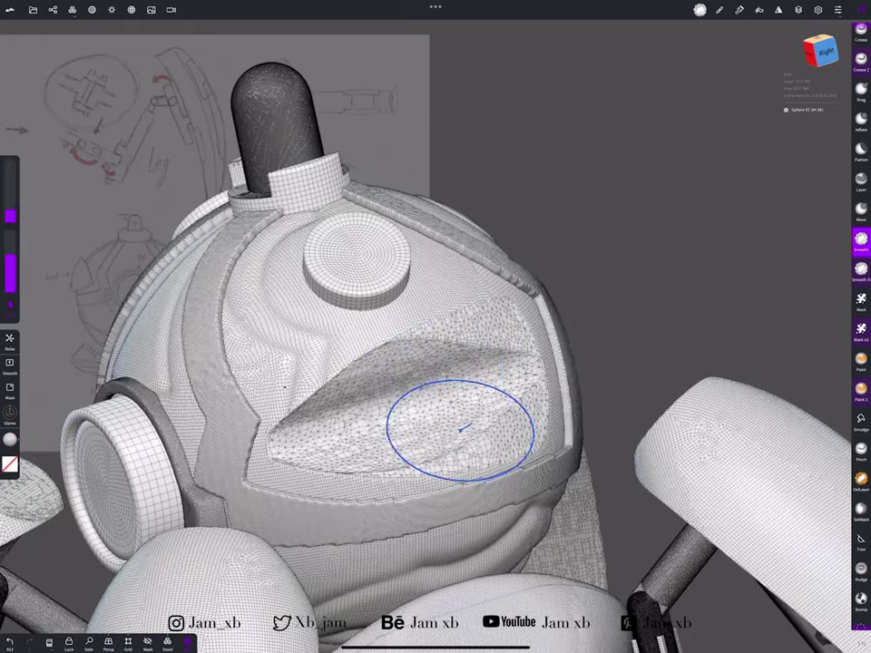
drag(318, 438, 544, 317)
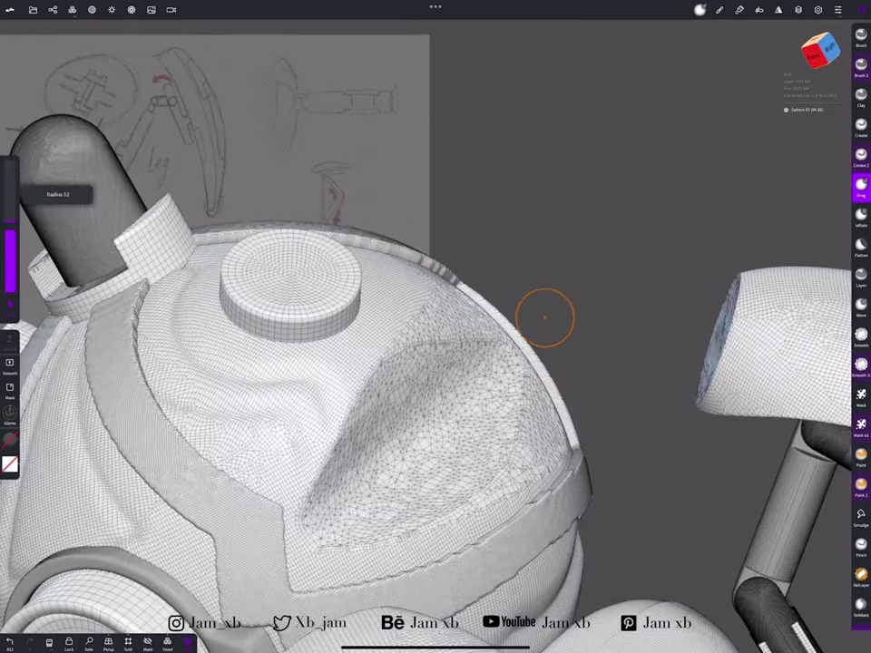
mouse_move(473, 354)
mouse_down()
mouse_move(468, 363)
mouse_move(373, 373)
mouse_up()
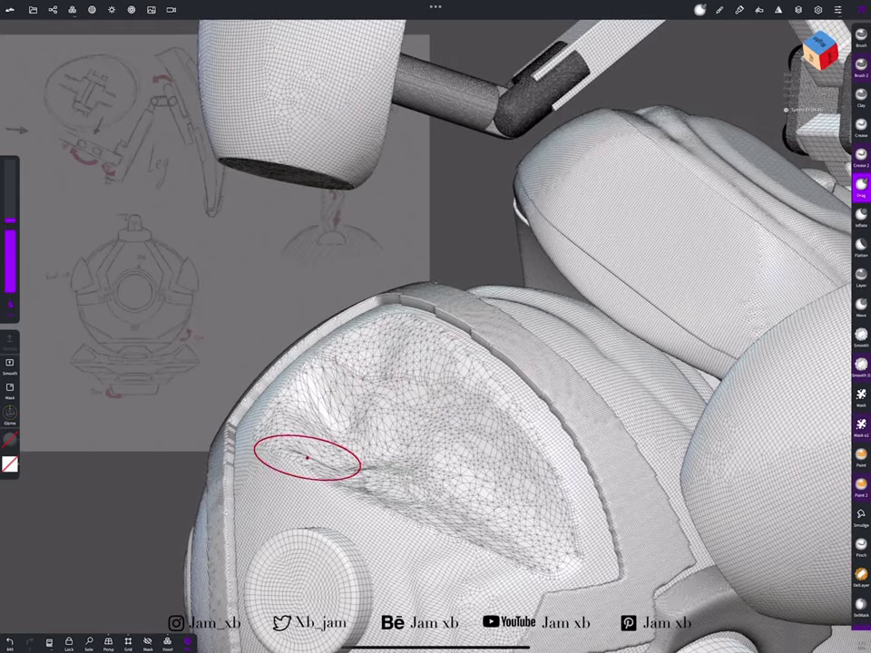
drag(307, 458, 635, 410)
mouse_move(328, 479)
mouse_down()
mouse_move(272, 520)
mouse_move(613, 460)
mouse_up()
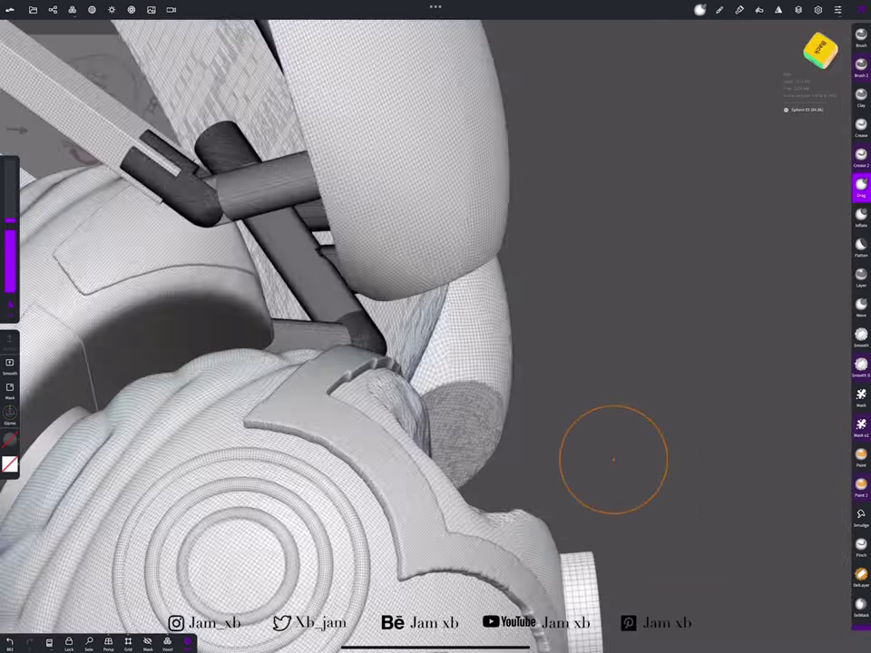
mouse_move(390, 399)
mouse_down()
mouse_move(505, 427)
mouse_move(525, 405)
mouse_move(517, 458)
mouse_up()
click(861, 306)
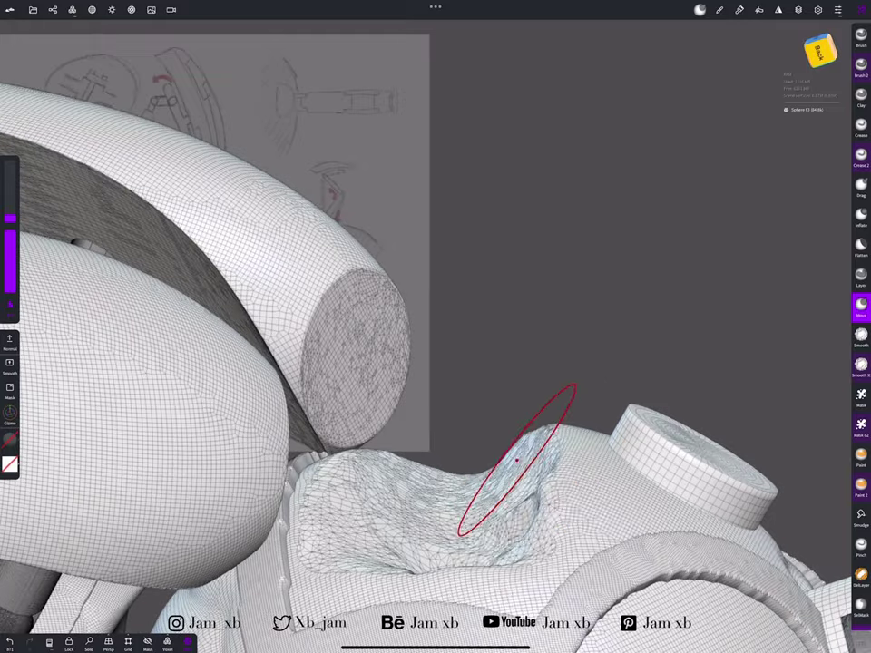
mouse_move(370, 485)
mouse_down()
mouse_move(502, 424)
mouse_move(563, 370)
mouse_move(409, 378)
mouse_move(573, 337)
mouse_move(589, 346)
mouse_up()
Invert the mask on the head and snap the view to the front
click(52, 9)
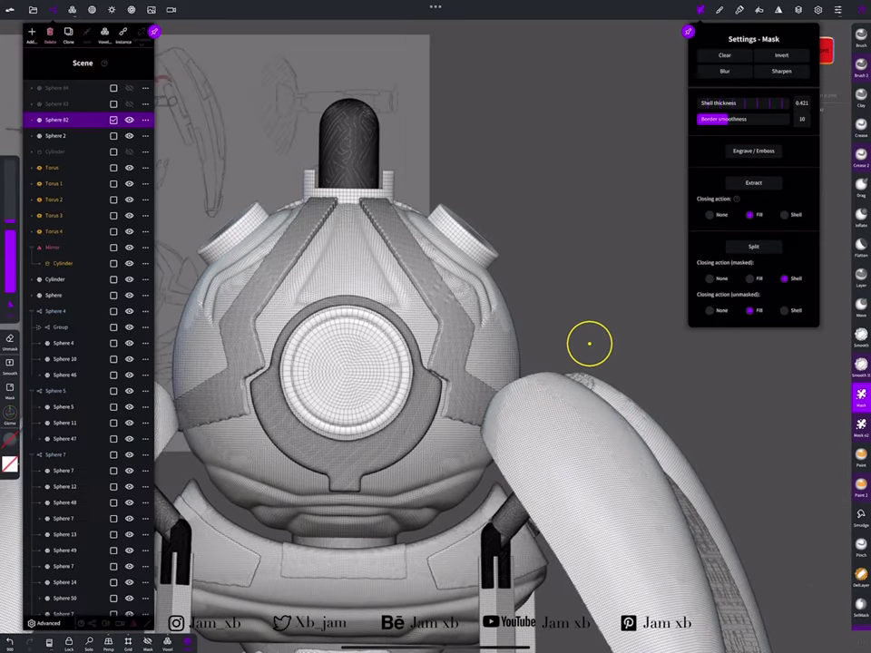
click(767, 218)
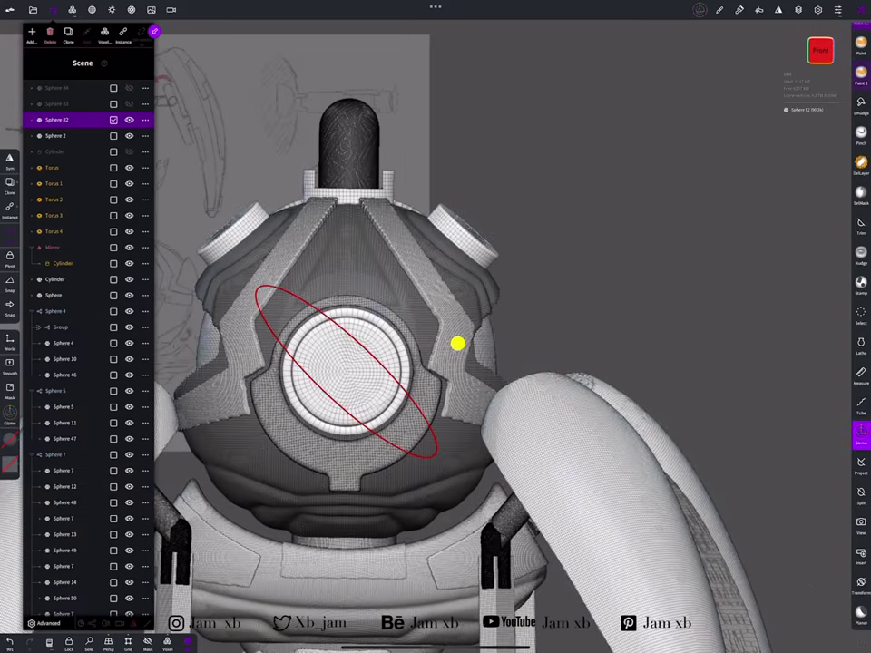
drag(458, 342, 544, 299)
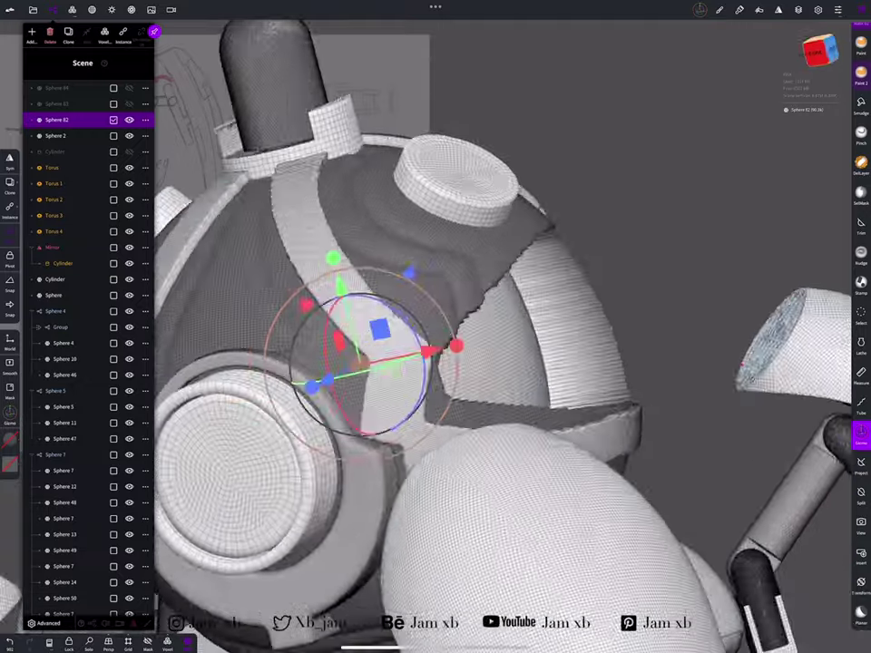
click(819, 52)
click(861, 190)
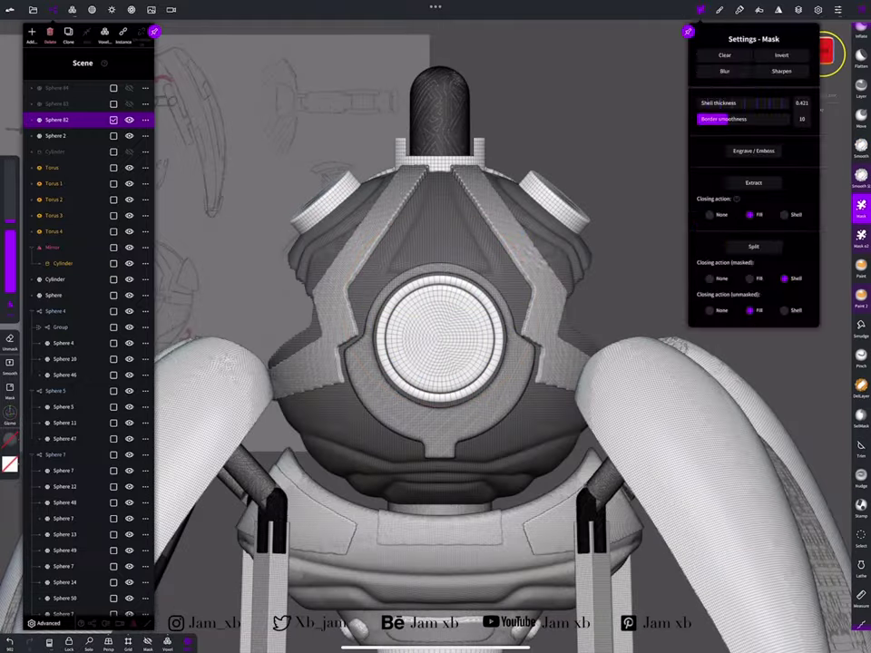
Select Sphere 84 and separate it into two pieces from its options menu
click(822, 52)
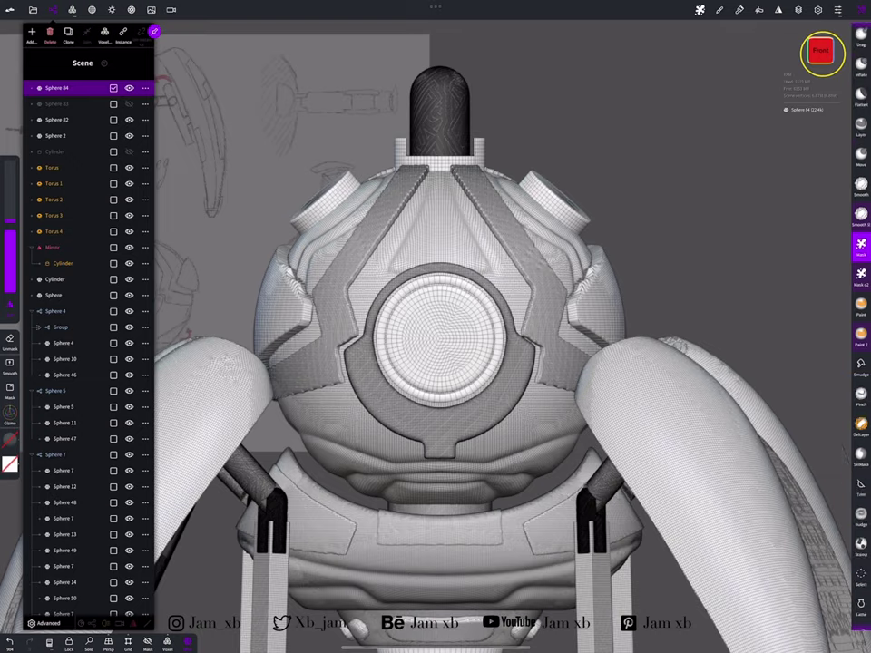
drag(508, 381, 635, 300)
click(819, 51)
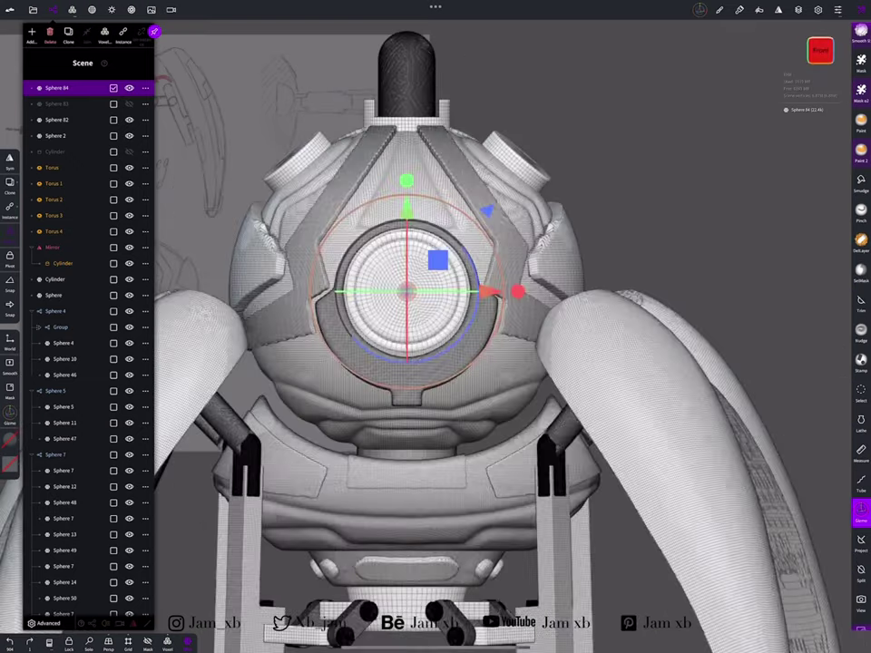
drag(544, 381, 596, 427)
click(145, 88)
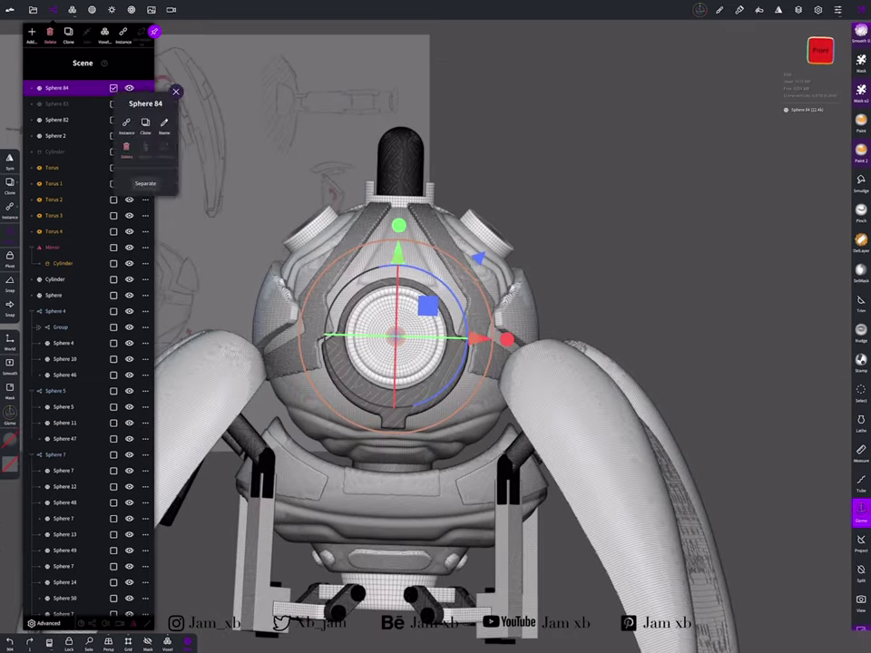
scroll(861, 181, down, 5)
mouse_move(397, 335)
mouse_down()
mouse_move(301, 311)
mouse_move(515, 322)
mouse_up()
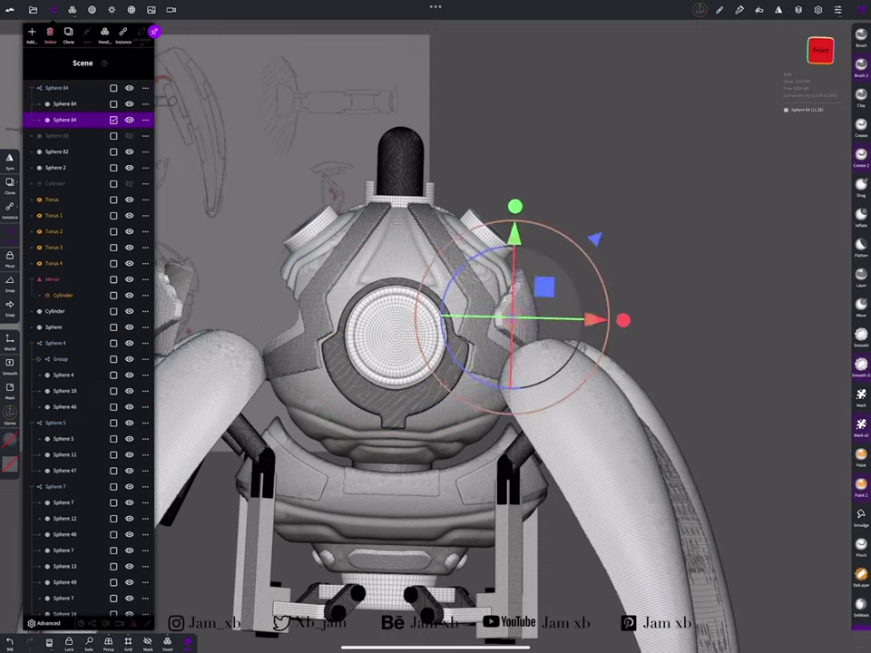
Orbit the robot between top-down, perspective and front views
click(52, 9)
drag(707, 472, 635, 454)
drag(707, 363, 672, 545)
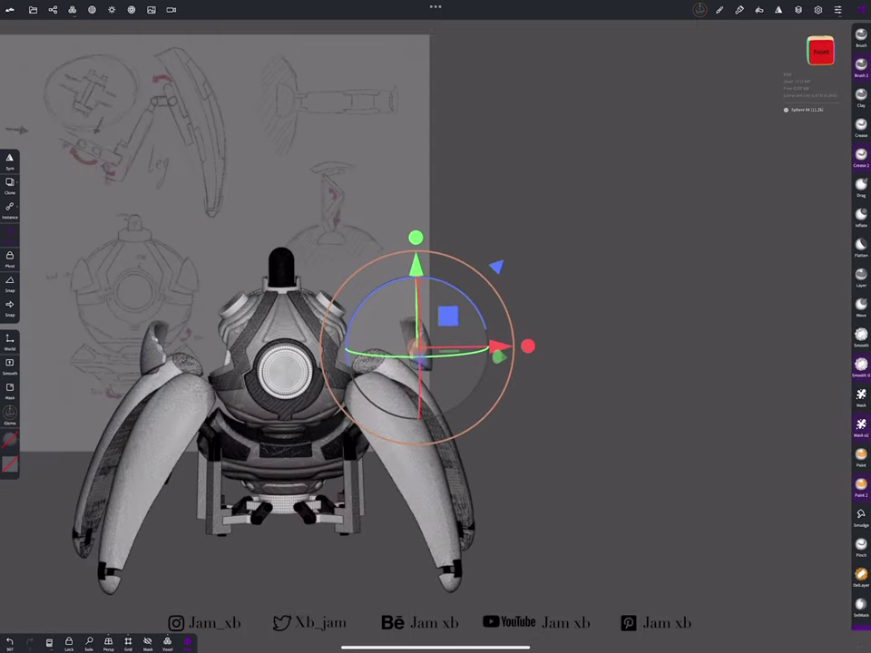
drag(635, 272, 381, 181)
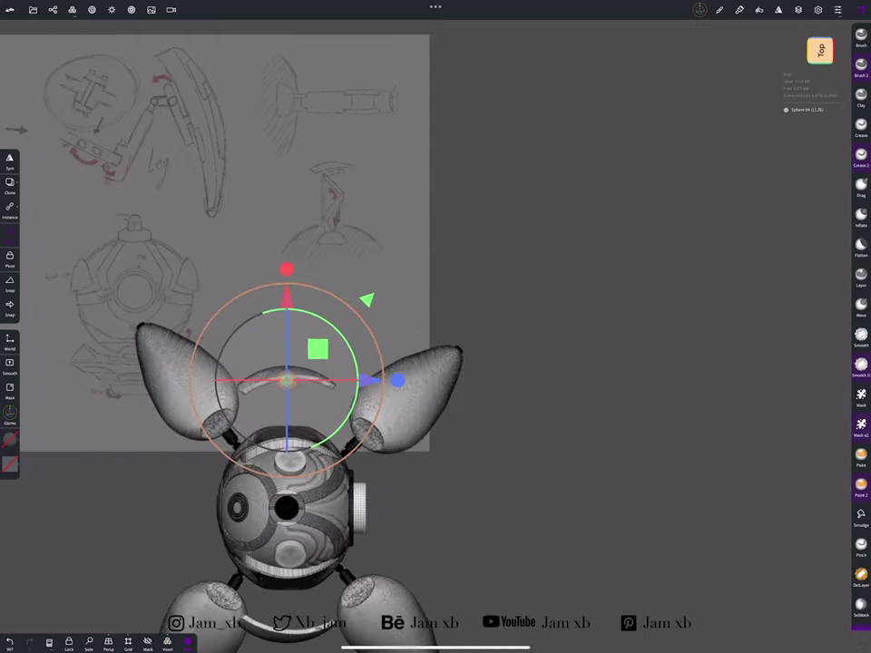
drag(635, 363, 544, 163)
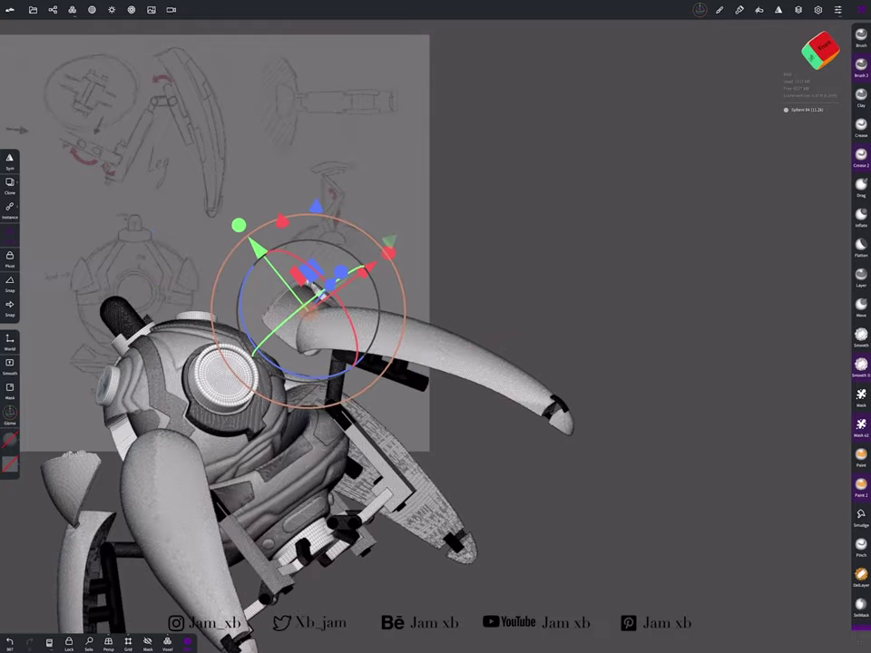
mouse_move(635, 317)
mouse_down()
mouse_move(563, 317)
mouse_move(562, 508)
mouse_up()
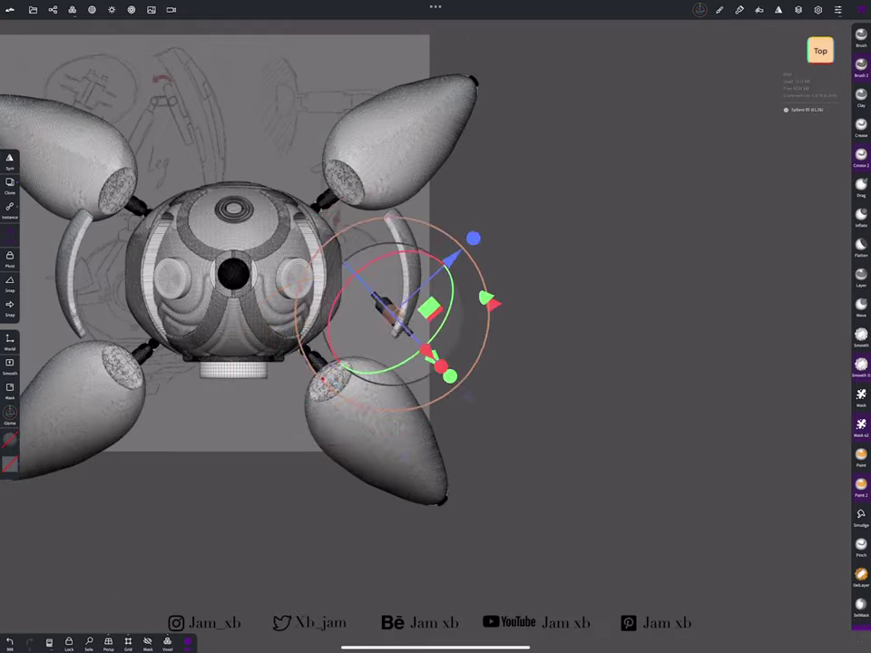
mouse_move(635, 454)
mouse_down()
mouse_move(635, 299)
mouse_move(636, 408)
mouse_move(689, 418)
mouse_up()
Hide the outer shell, Torus rings, Cylinder, Cylinder 1 and Box
click(53, 9)
click(64, 119)
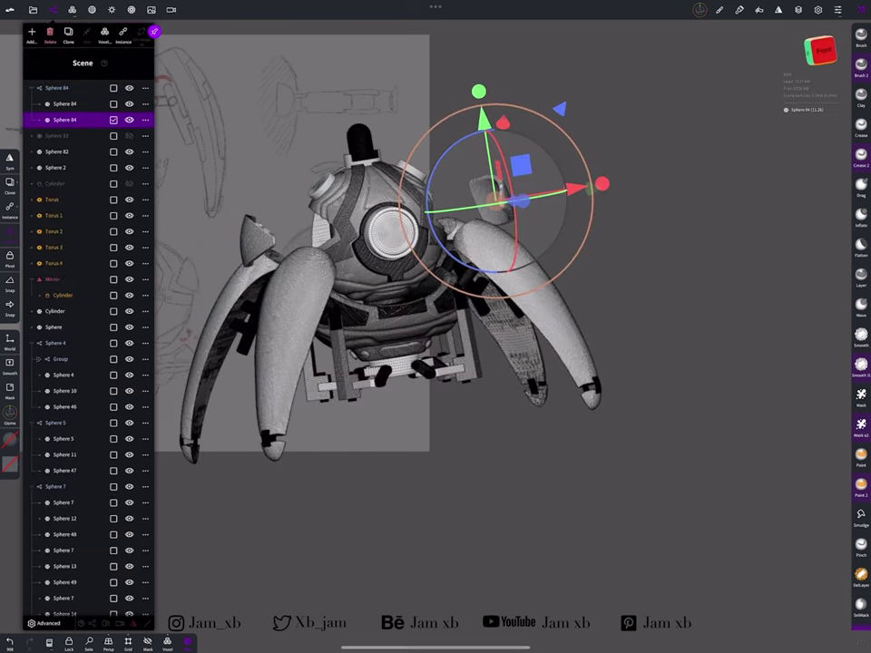
drag(129, 151, 128, 263)
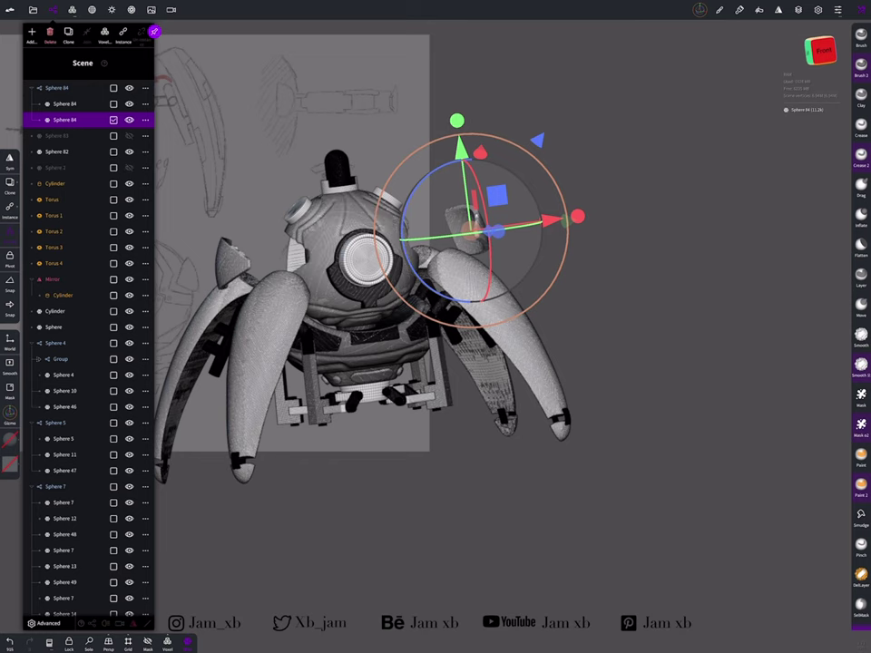
scroll(88, 363, down, 10)
drag(128, 557, 129, 589)
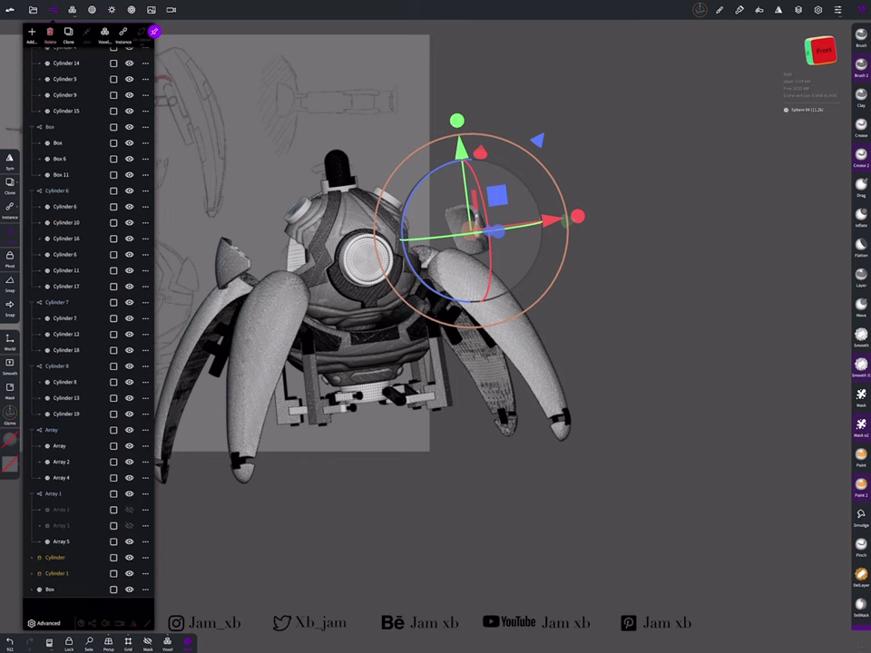
scroll(88, 317, up, 5)
drag(690, 363, 744, 436)
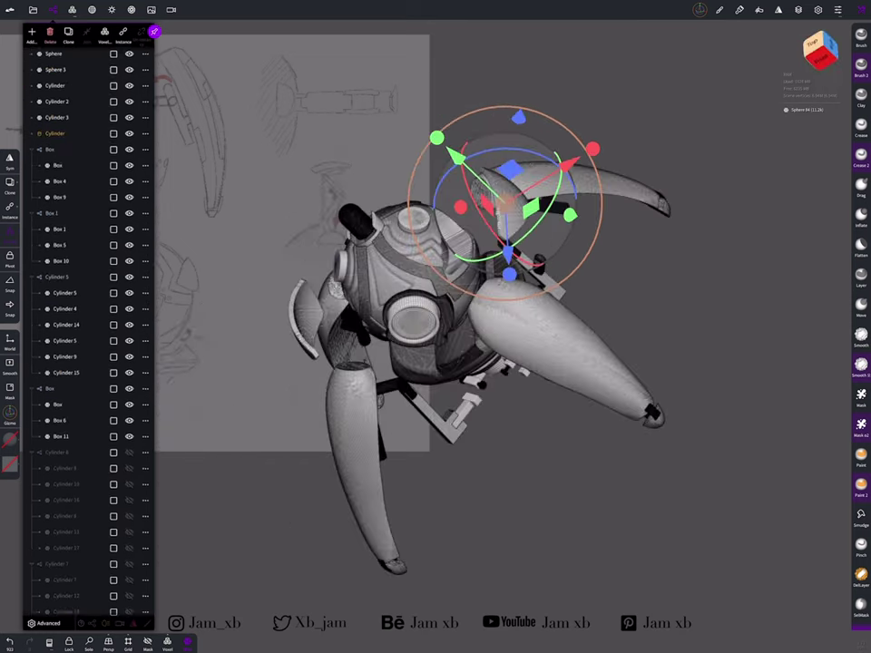
Hide the sphere group and box parts, keeping Sphere 78, Sphere 43 and Sphere 79 visible
drag(129, 178, 129, 258)
scroll(88, 318, up, 5)
drag(128, 214, 129, 533)
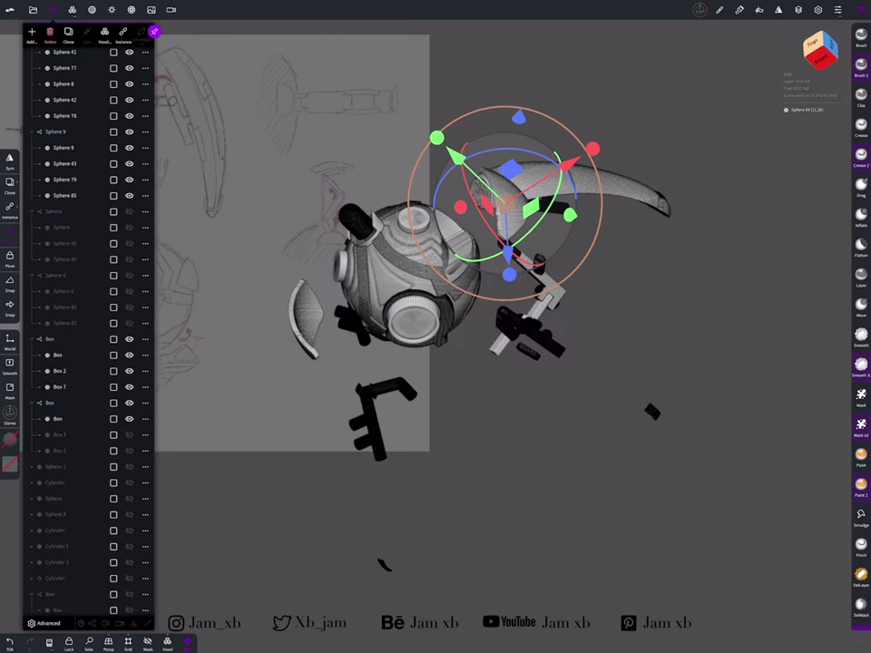
mouse_move(129, 415)
mouse_down()
mouse_move(129, 478)
mouse_move(129, 228)
mouse_up()
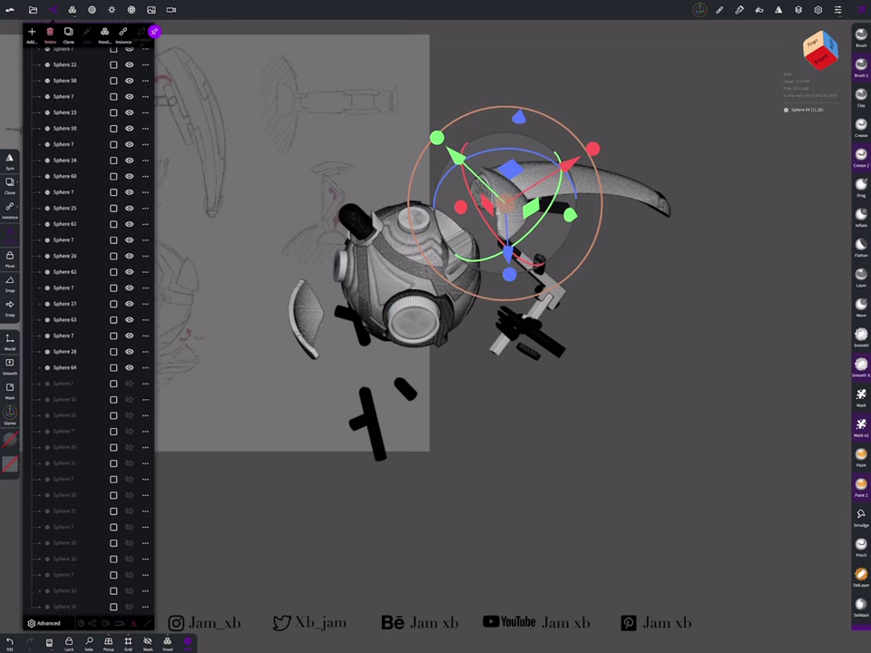
scroll(88, 317, up, 5)
drag(635, 408, 545, 381)
scroll(88, 318, up, 5)
drag(635, 408, 653, 427)
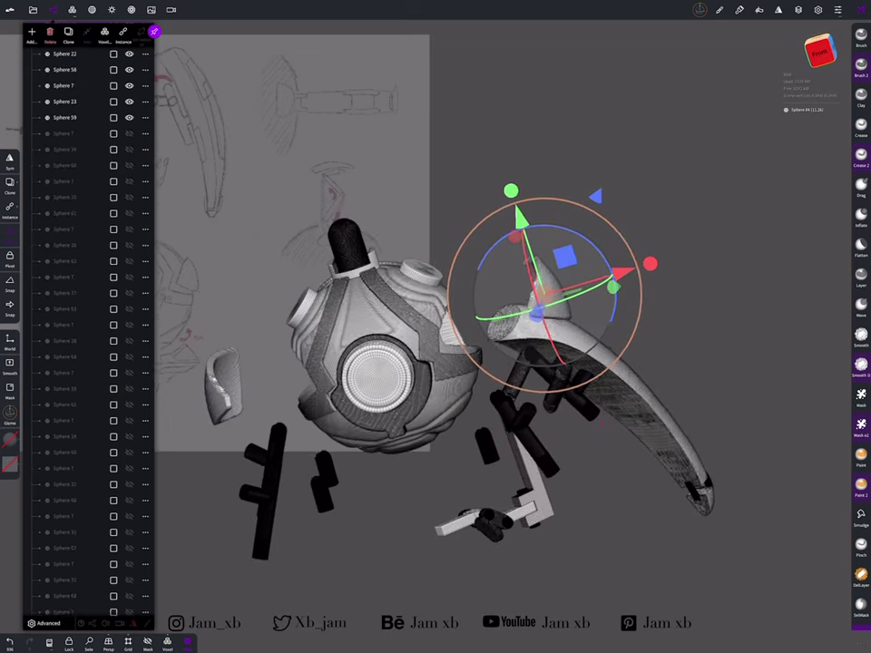
Hide the wing and leg parts, restoring Array 5 with an undo
click(128, 87)
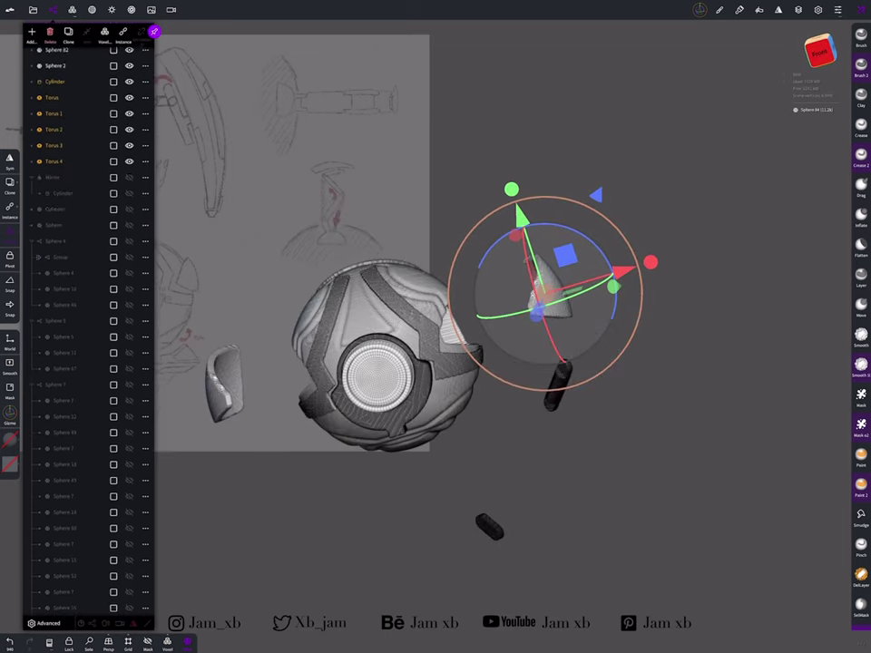
click(54, 114)
drag(635, 408, 581, 426)
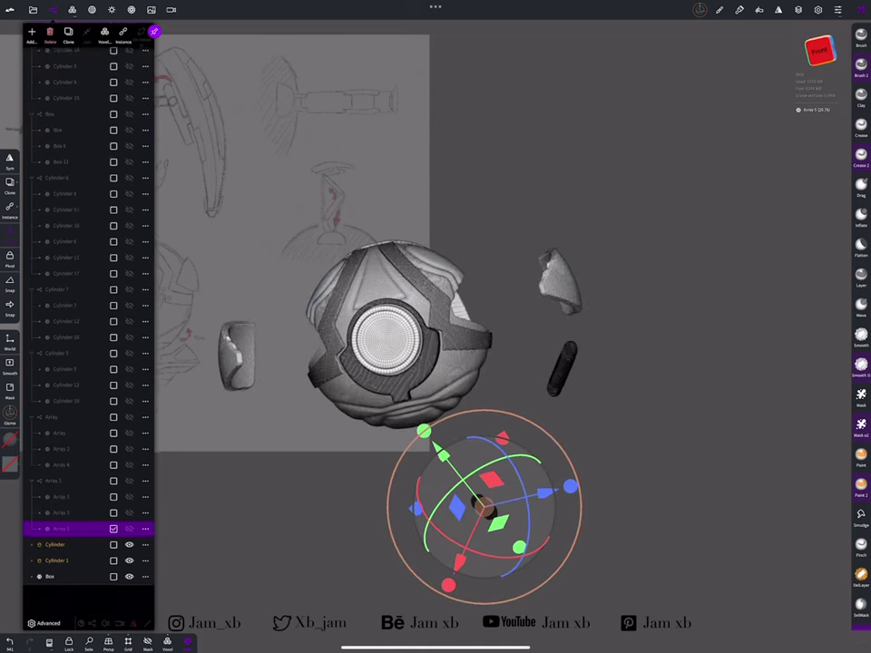
key(ctrl+z)
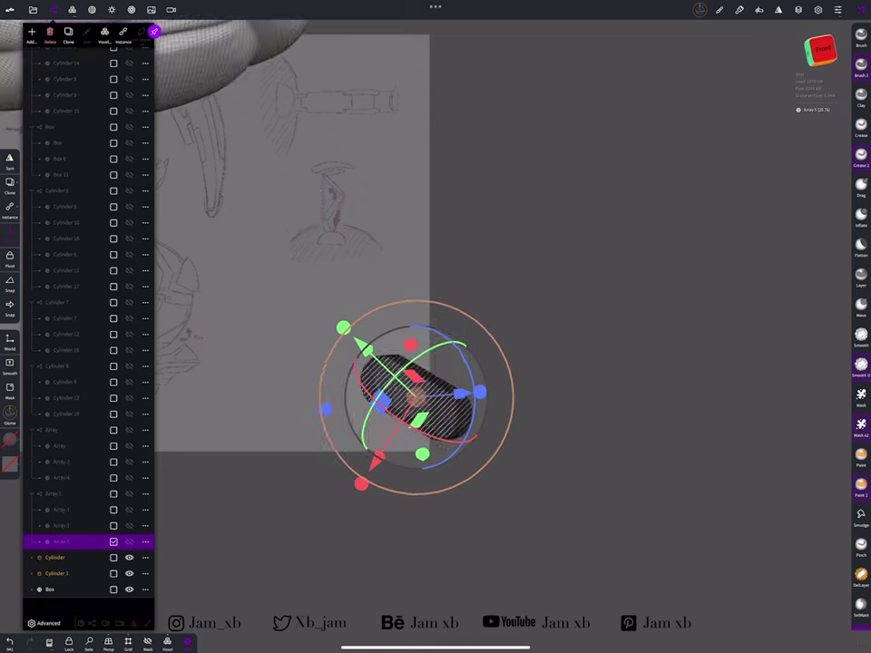
scroll(88, 326, down, 10)
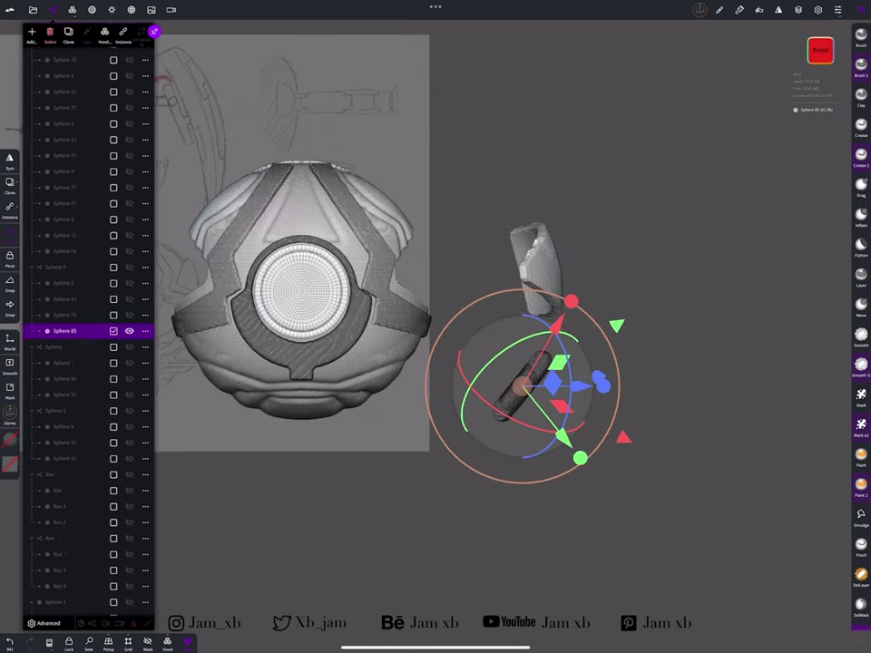
scroll(88, 326, up, 10)
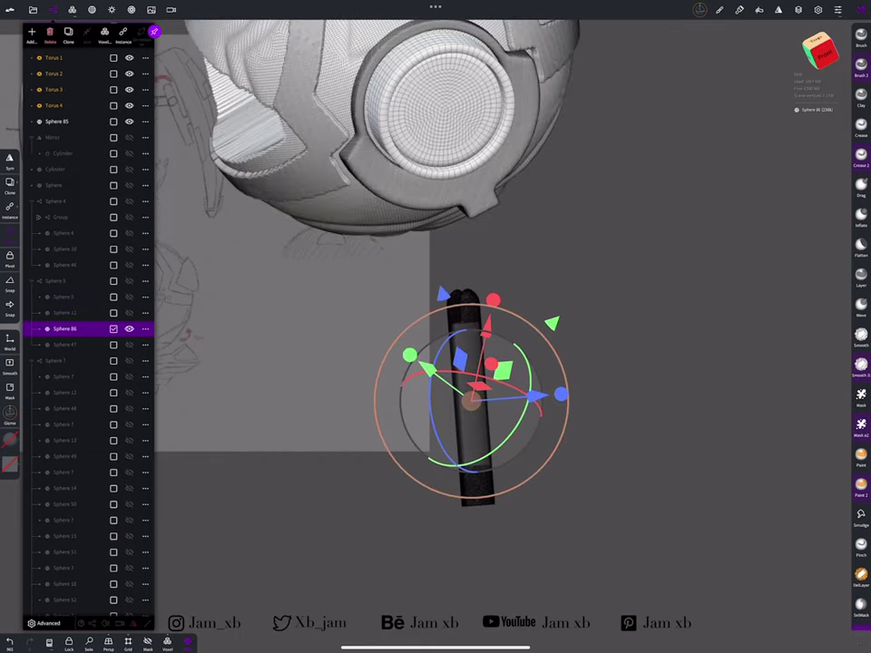
Move Sphere 86 up the object list and slide its notched end onto the first rod's tab
drag(63, 328, 73, 212)
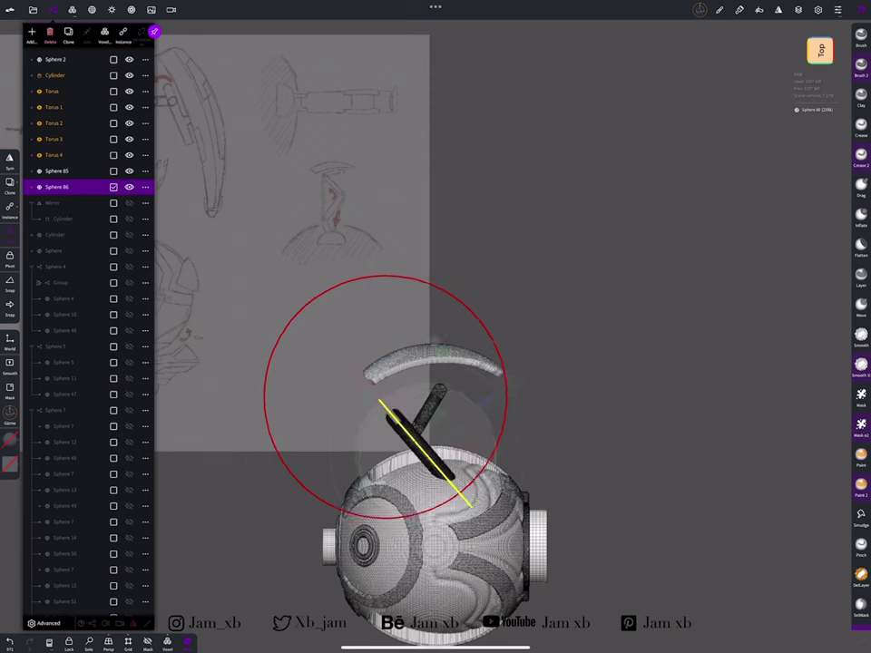
mouse_move(422, 445)
mouse_down()
mouse_move(509, 359)
mouse_move(545, 354)
mouse_up()
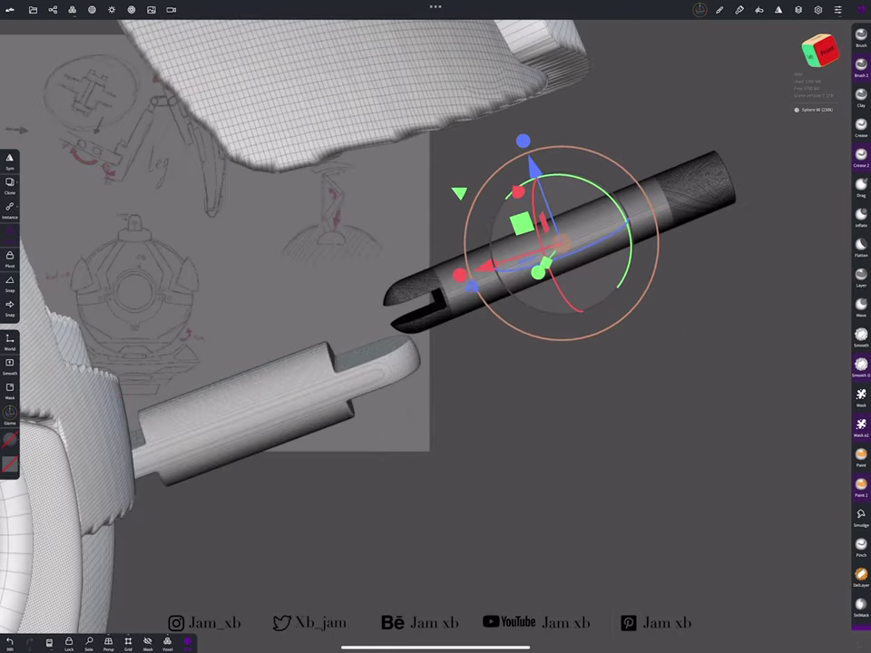
drag(535, 259, 454, 285)
drag(544, 291, 458, 314)
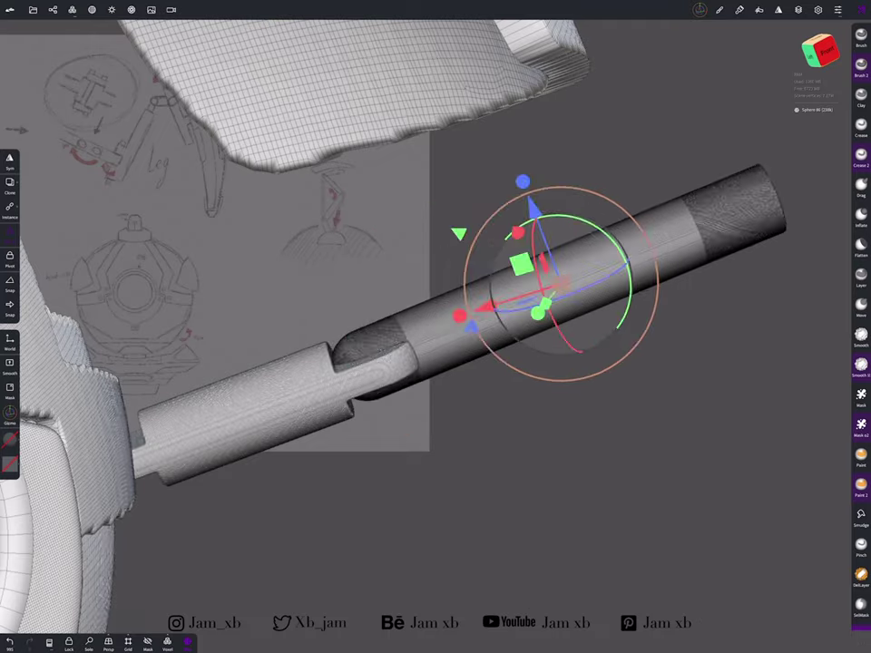
drag(565, 293, 490, 318)
drag(581, 289, 503, 313)
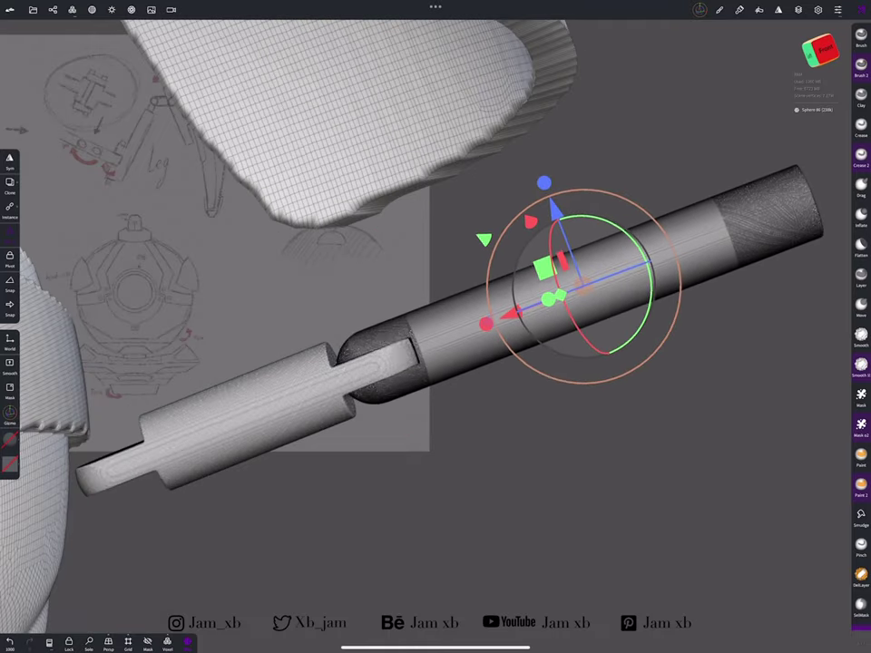
drag(690, 272, 689, 472)
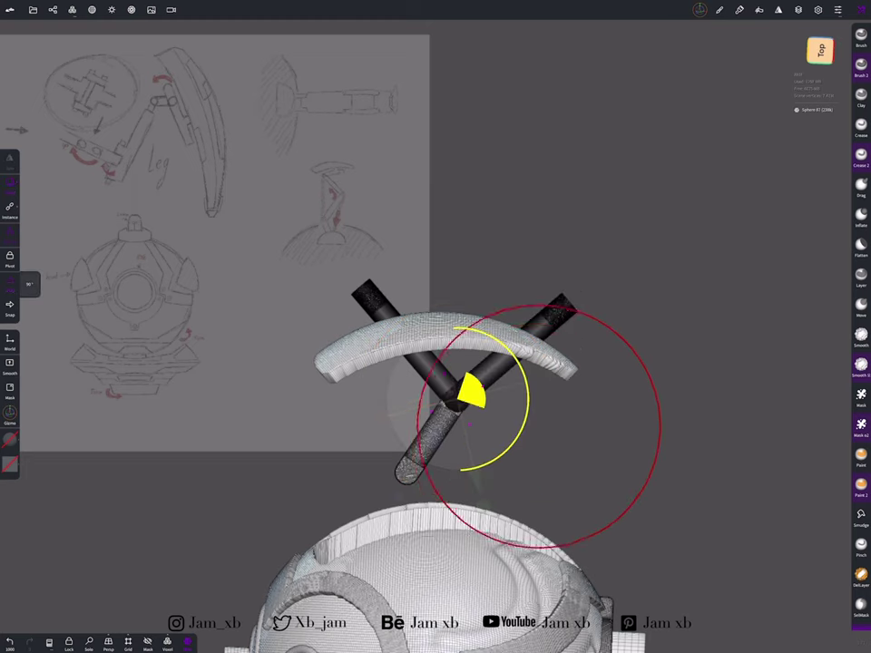
Undo the bend in the lower rod and a pivot change, inspecting the arm with the Gizmo tool
drag(410, 456, 322, 467)
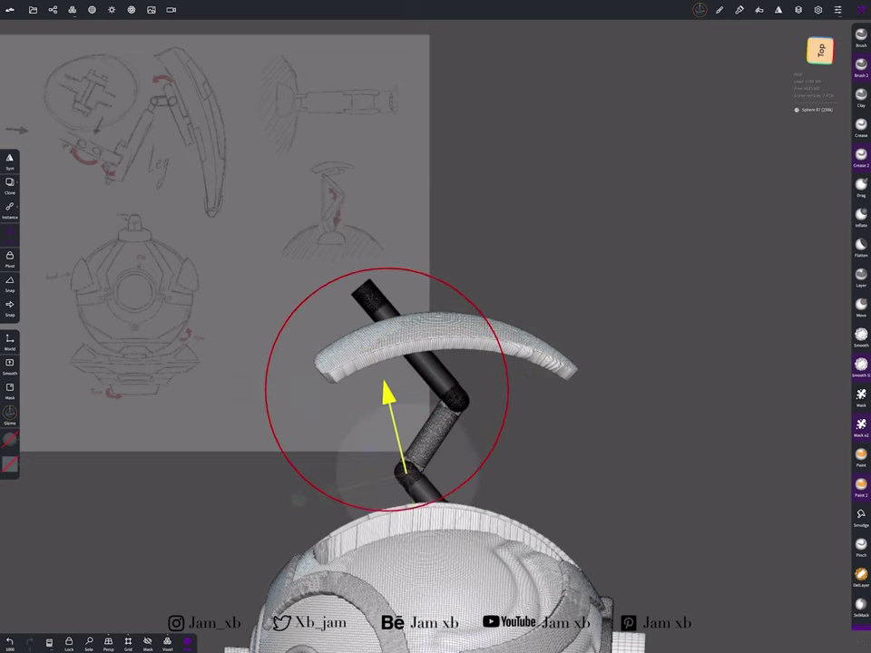
drag(635, 409, 508, 427)
scroll(861, 363, down, 5)
click(861, 313)
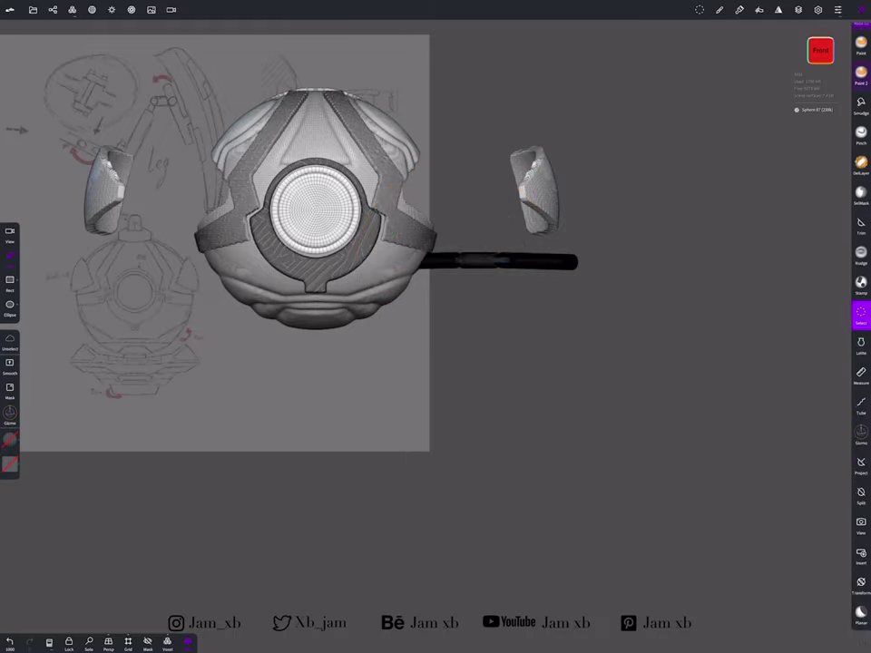
click(861, 156)
drag(635, 409, 544, 381)
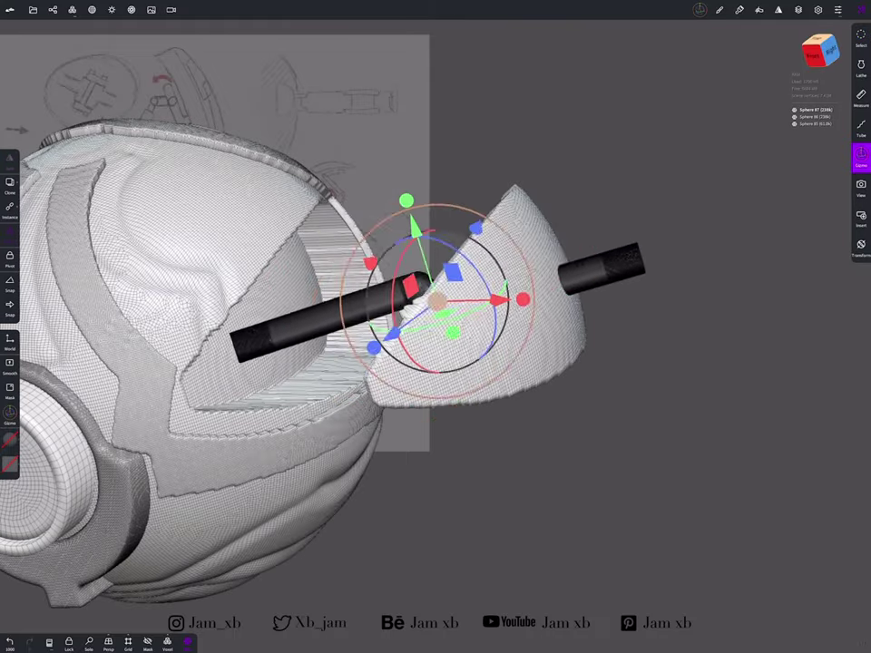
mouse_move(635, 408)
mouse_down()
mouse_move(386, 431)
mouse_move(580, 381)
mouse_move(635, 408)
mouse_move(580, 363)
mouse_move(521, 233)
mouse_up()
drag(636, 408, 544, 408)
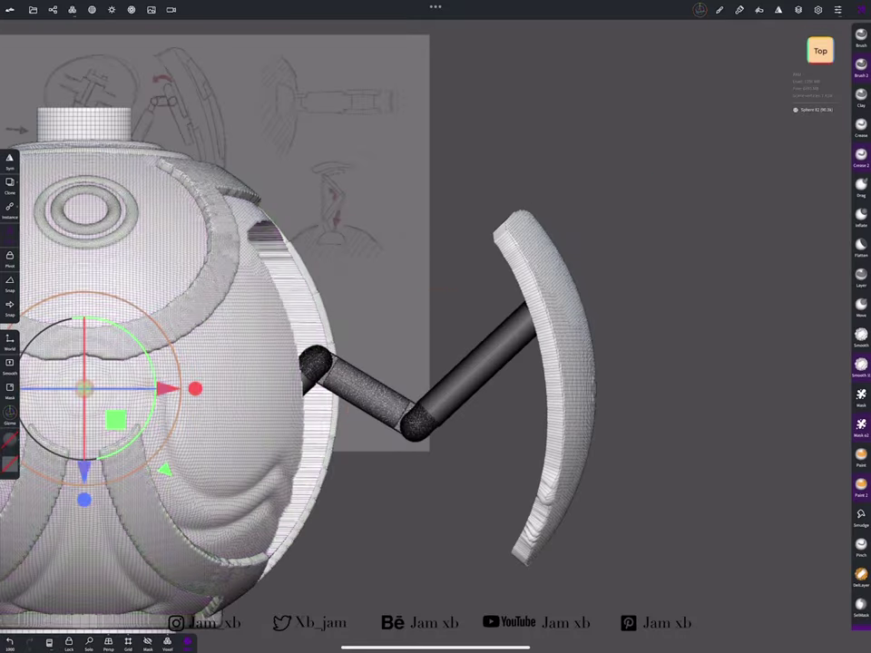
key(ctrl+z)
key(ctrl+z)
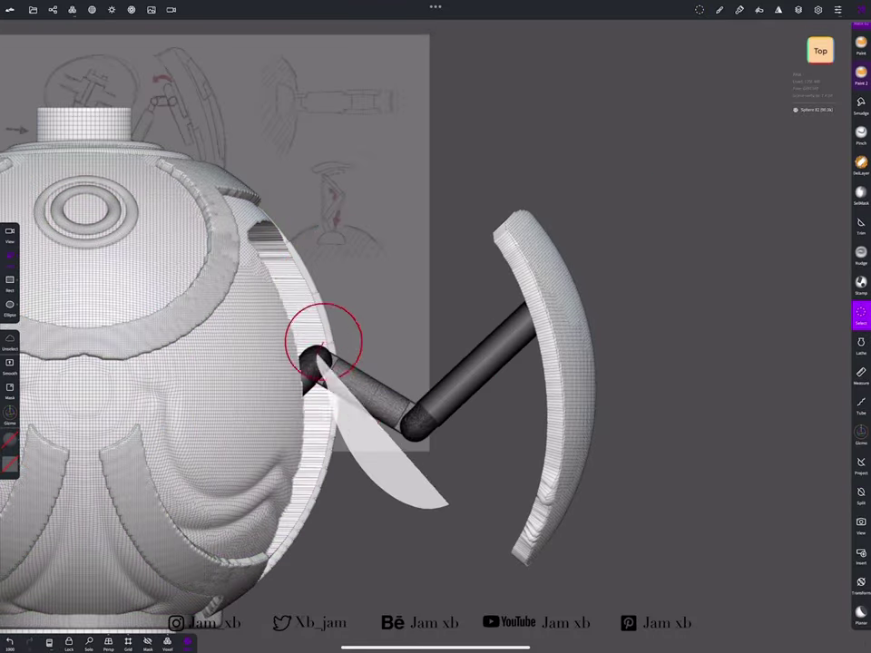
drag(635, 272, 635, 454)
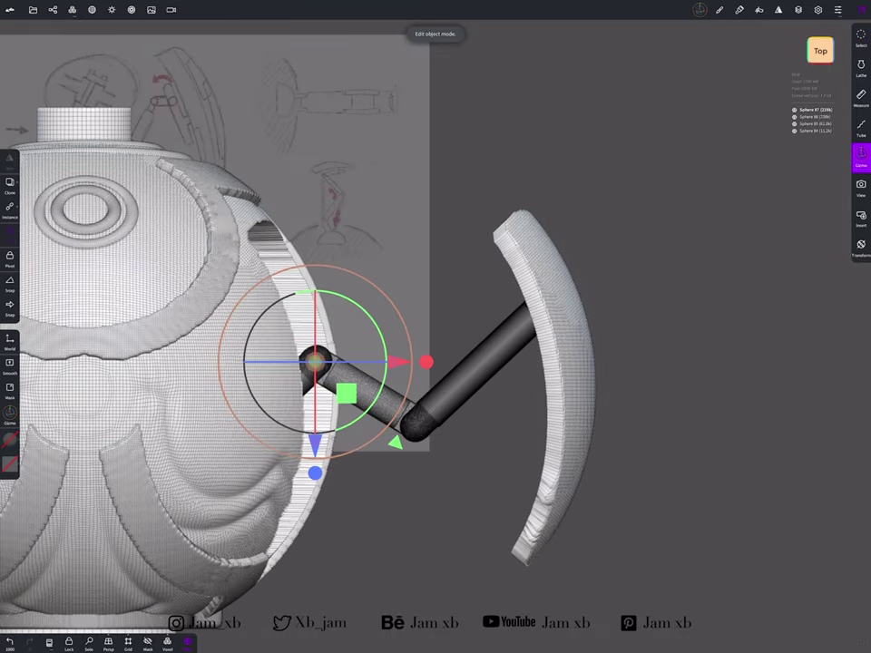
drag(689, 381, 544, 290)
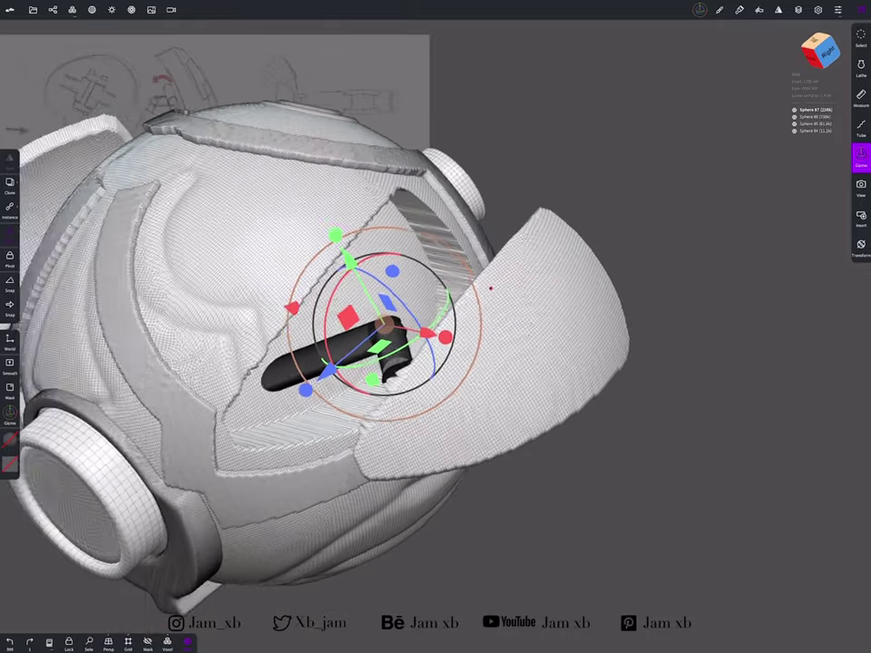
Select the small Sphere ball with Sphere 87, then move the ball to the arm's base
click(52, 9)
click(54, 218)
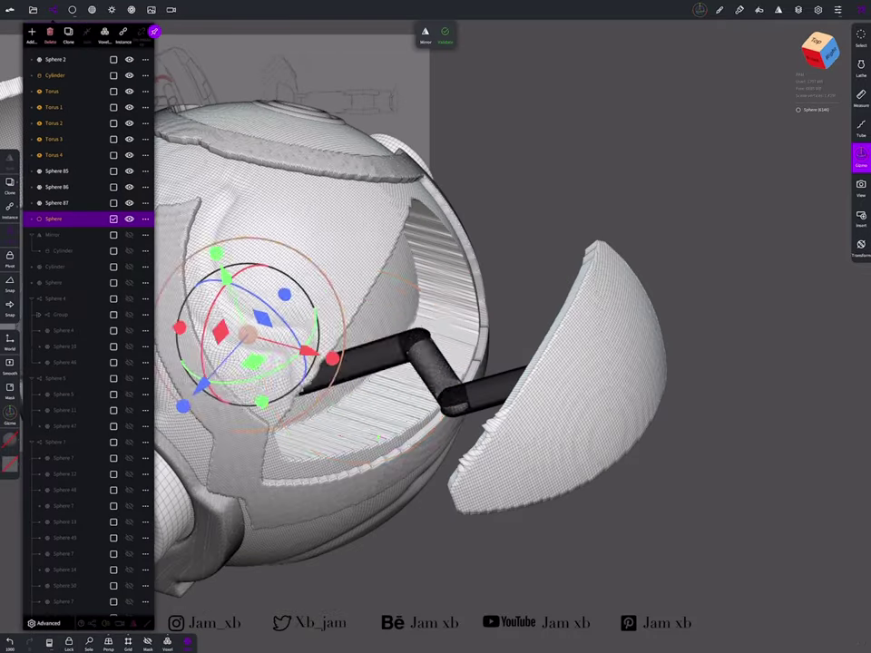
drag(580, 381, 653, 272)
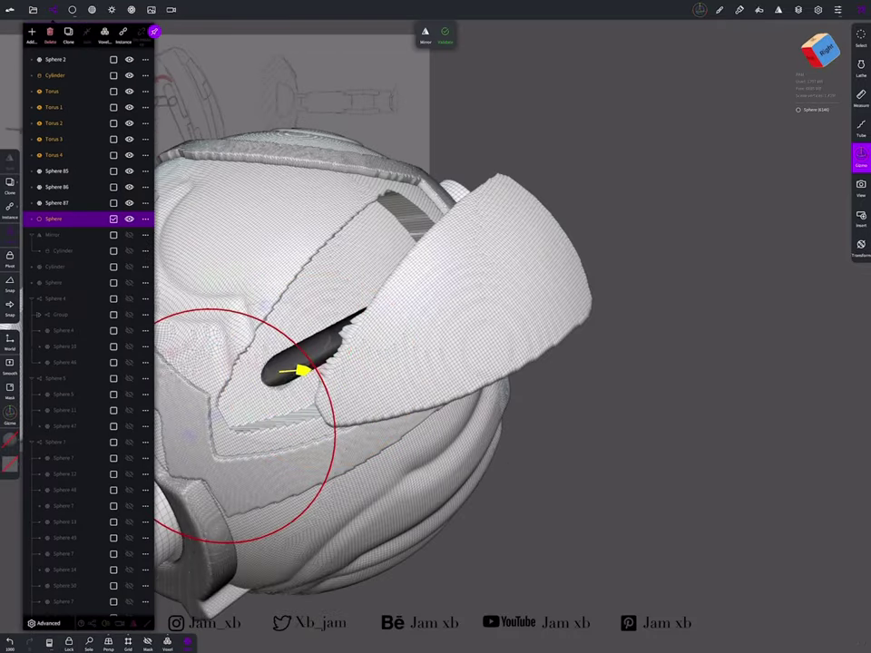
mouse_move(690, 381)
mouse_down()
mouse_move(580, 363)
mouse_move(635, 353)
mouse_move(708, 390)
mouse_move(617, 344)
mouse_up()
click(57, 202)
click(57, 219)
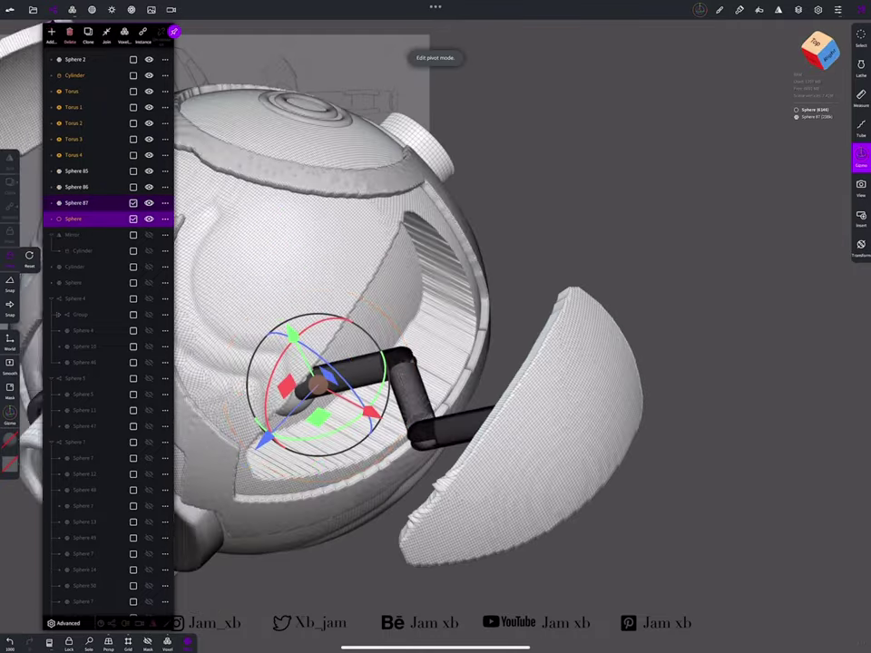
mouse_move(689, 381)
mouse_down()
mouse_move(617, 344)
mouse_move(654, 363)
mouse_move(636, 272)
mouse_up()
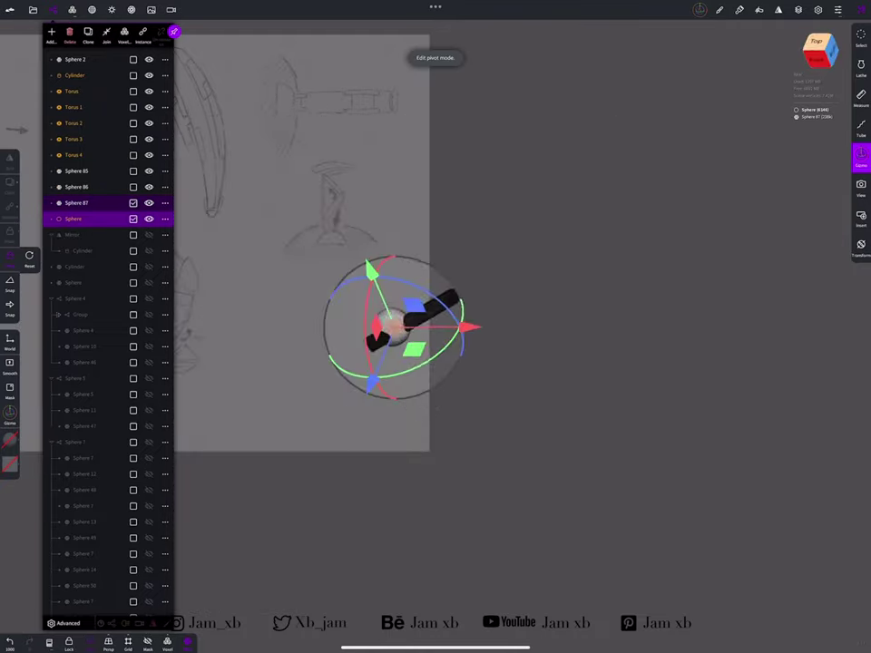
drag(689, 381, 635, 272)
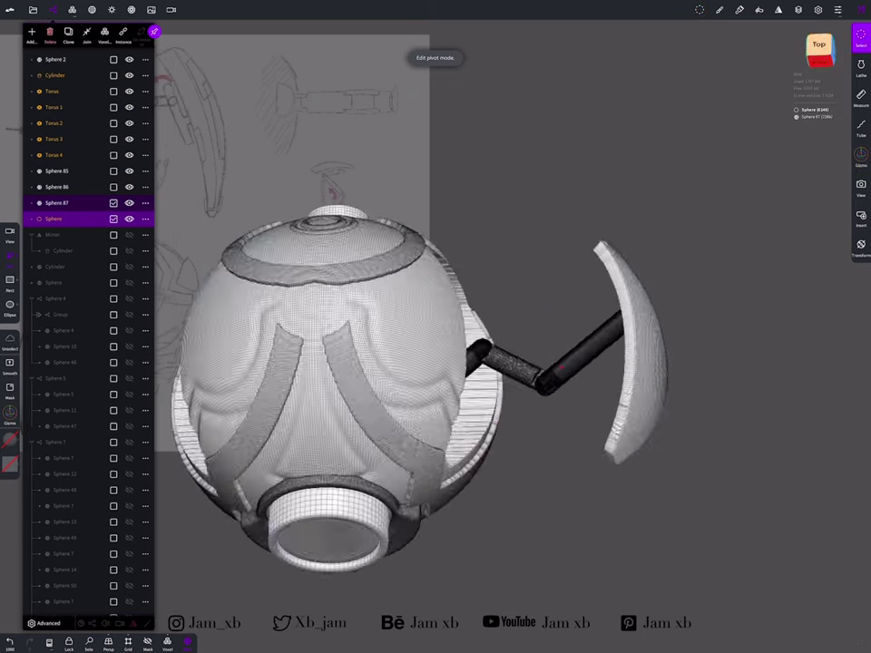
click(861, 33)
click(56, 219)
drag(690, 381, 635, 272)
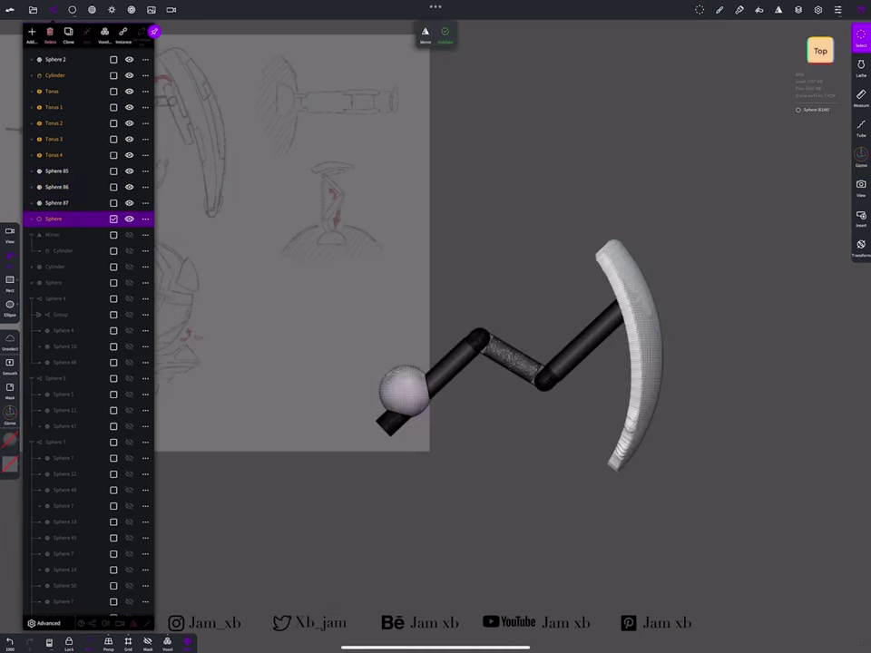
drag(405, 492, 397, 495)
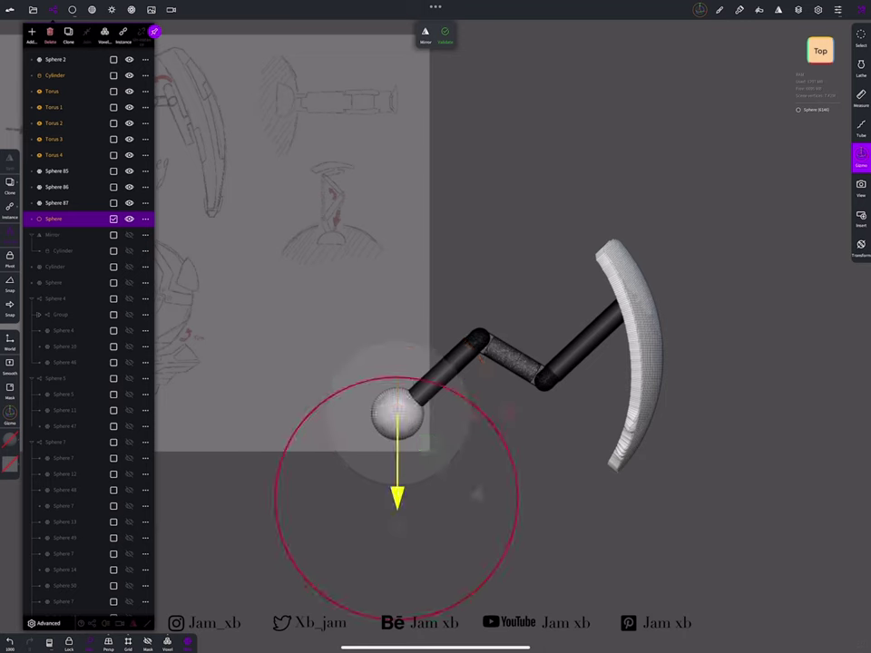
Place the pivot on the base ball and rotate the arm around it
click(861, 156)
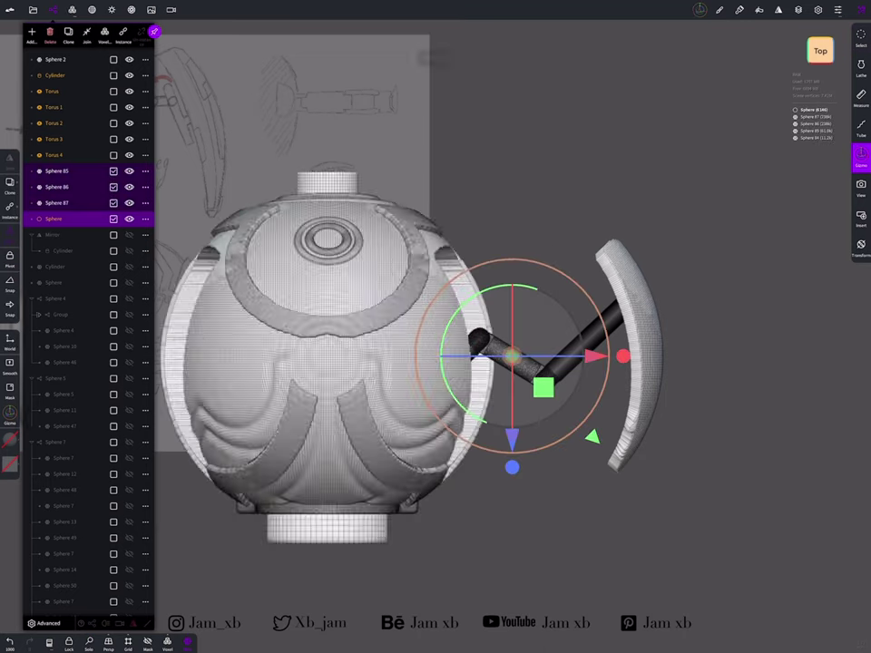
click(699, 9)
drag(514, 360, 397, 356)
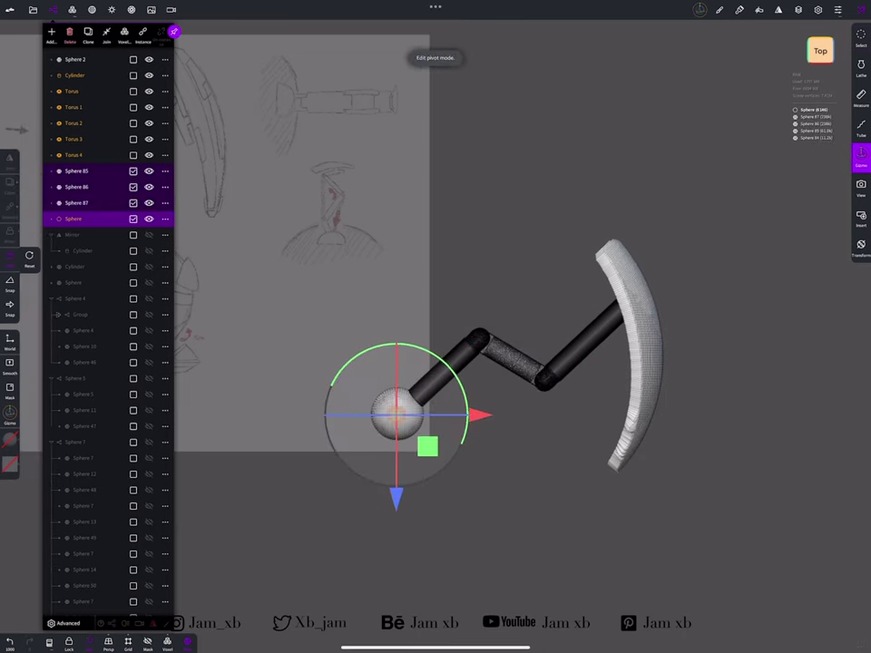
drag(708, 472, 635, 345)
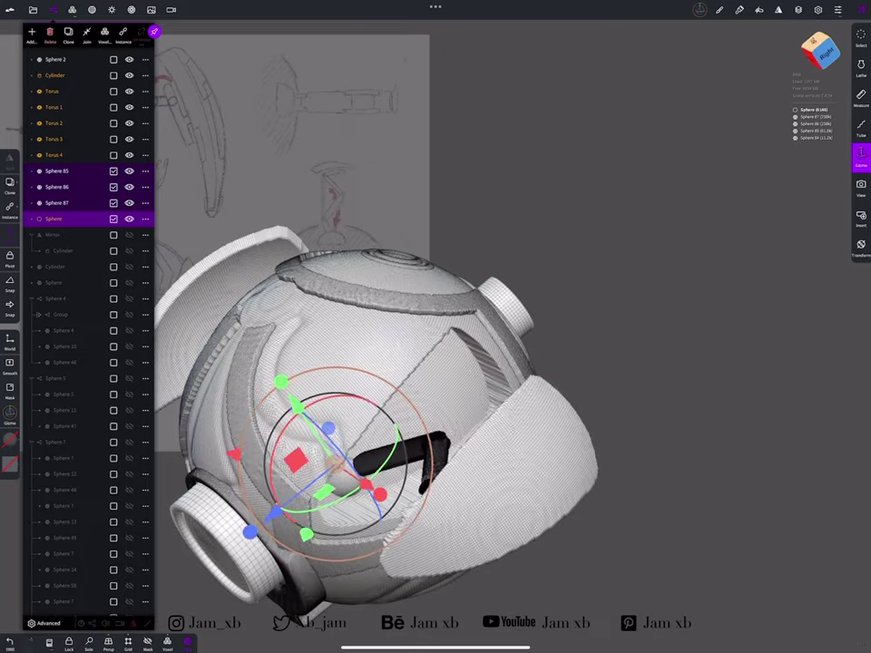
drag(416, 463, 388, 456)
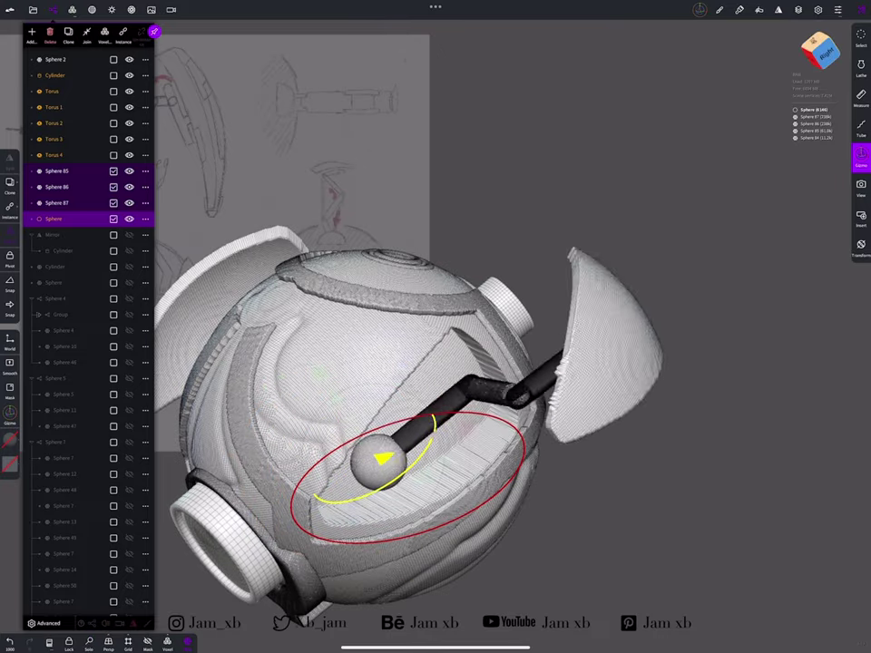
drag(707, 472, 635, 381)
drag(635, 454, 545, 363)
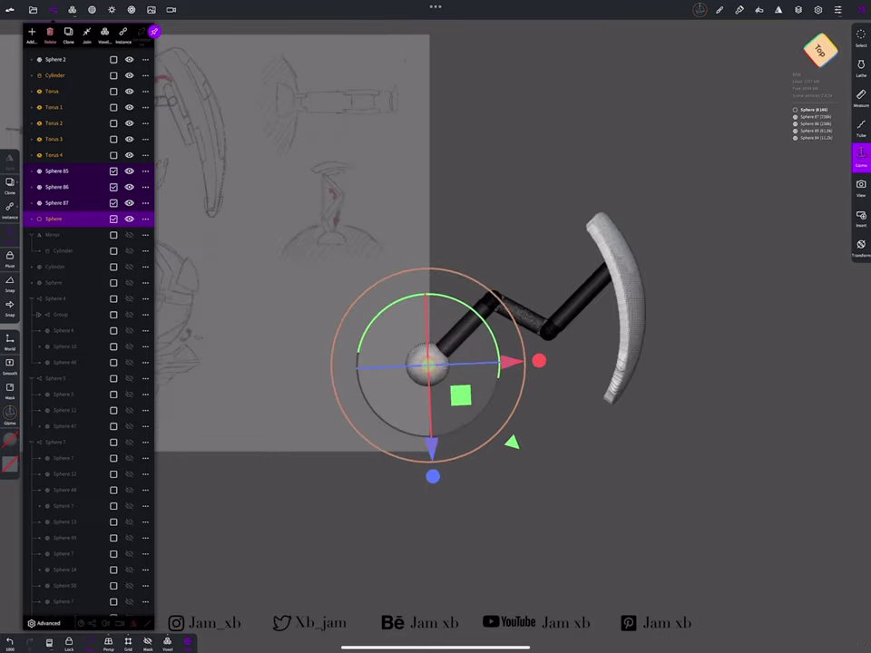
Select Sphere 85 and Sphere 86 together and move their pivot to the upper rod joint
click(861, 35)
drag(678, 170, 671, 172)
click(861, 156)
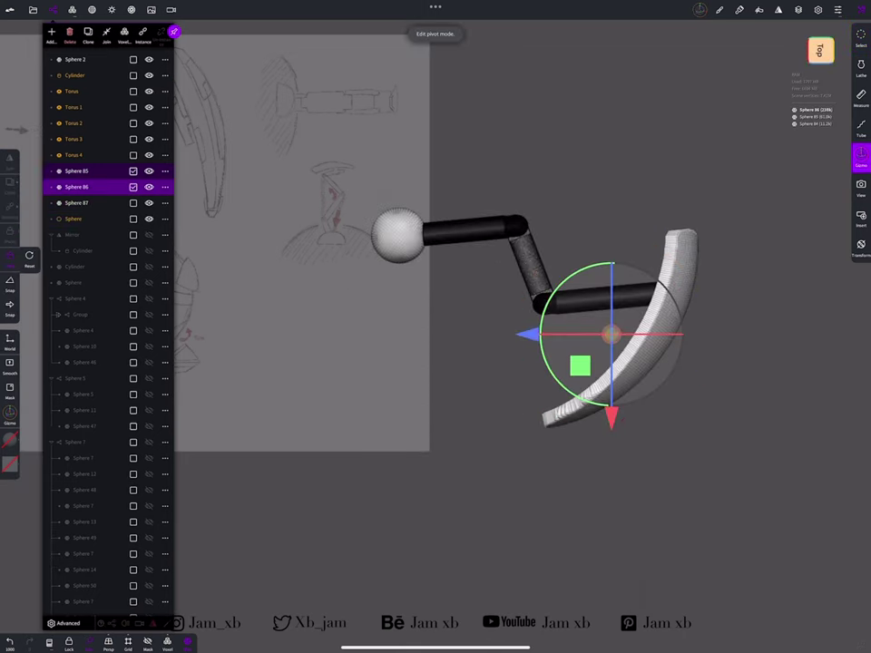
mouse_move(590, 336)
mouse_down()
mouse_move(538, 208)
mouse_move(518, 225)
mouse_up()
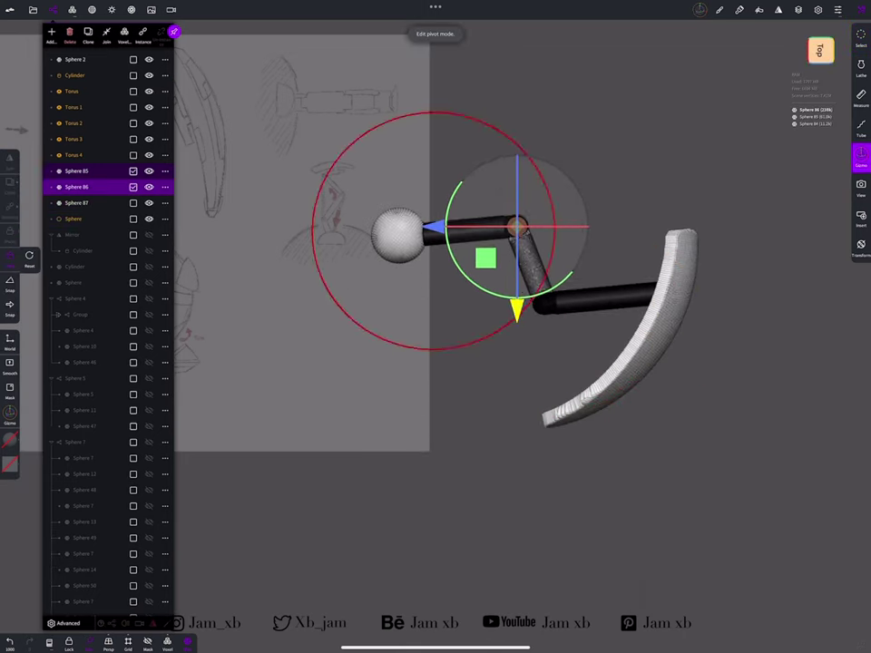
drag(707, 273, 707, 436)
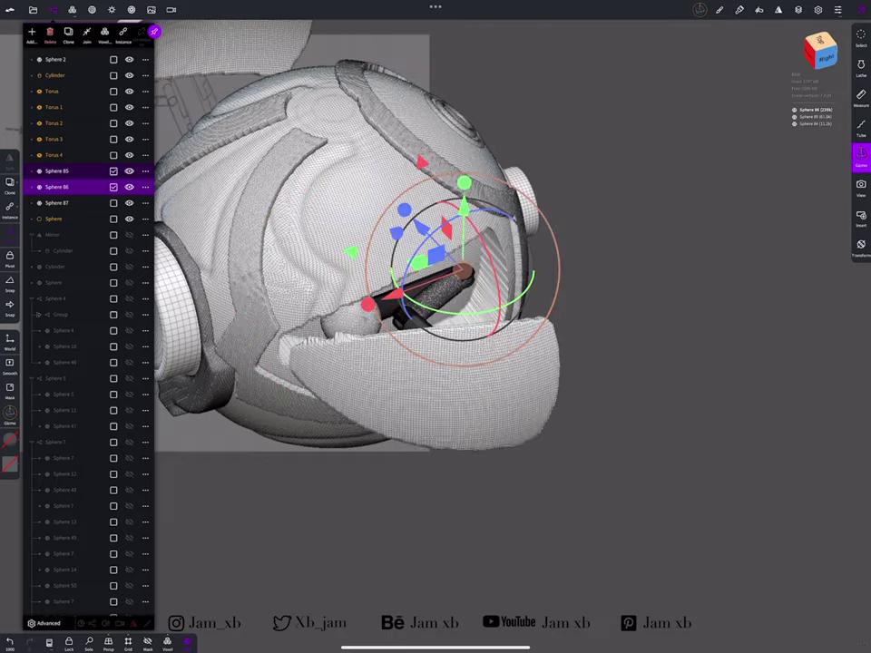
mouse_move(690, 381)
mouse_down()
mouse_move(653, 345)
mouse_move(690, 309)
mouse_move(671, 363)
mouse_move(690, 399)
mouse_move(663, 254)
mouse_up()
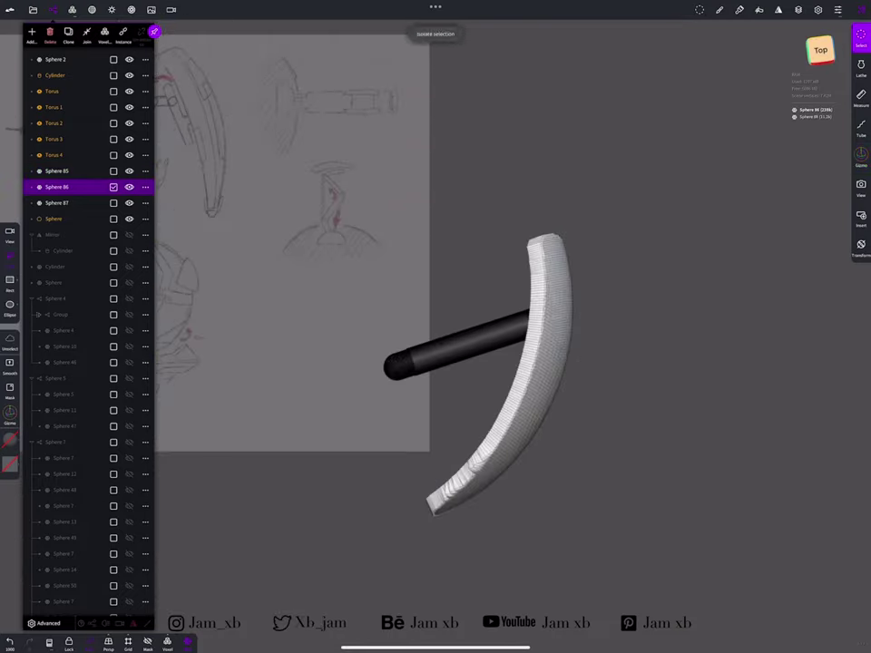
Hide the body to view the arm parts alone, then return to the Gizmo tool
drag(689, 381, 653, 326)
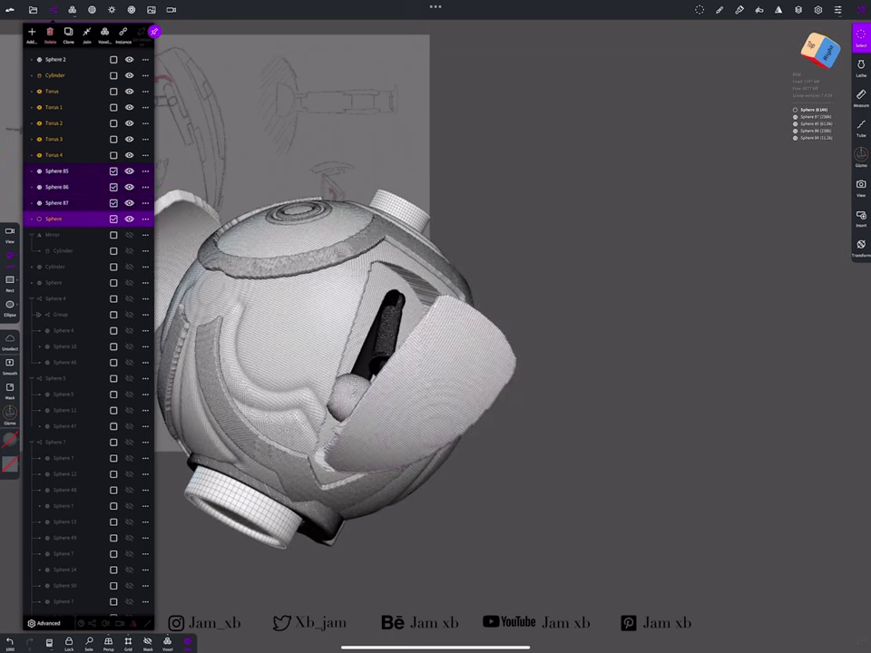
drag(635, 381, 599, 345)
click(861, 156)
click(700, 9)
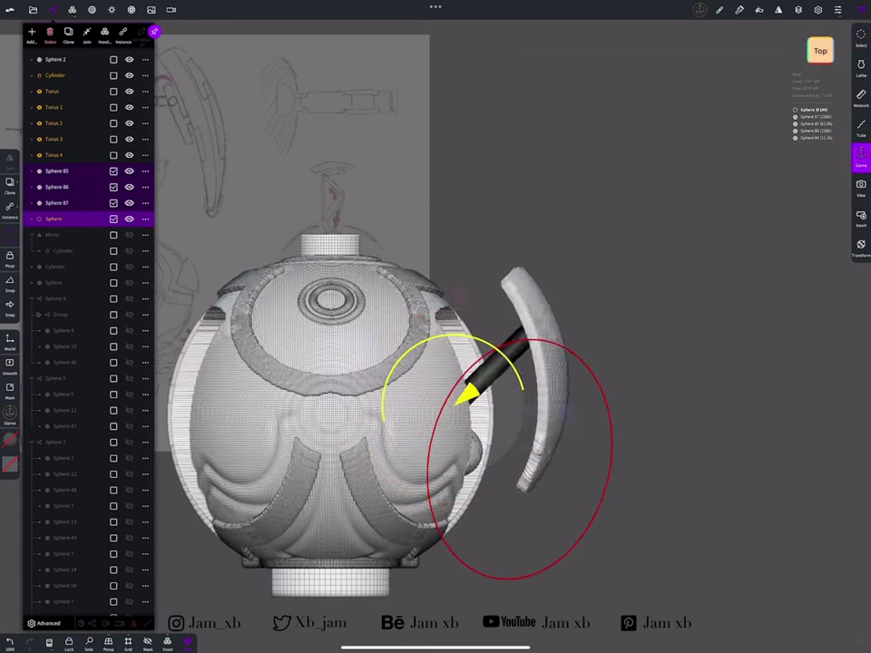
click(861, 33)
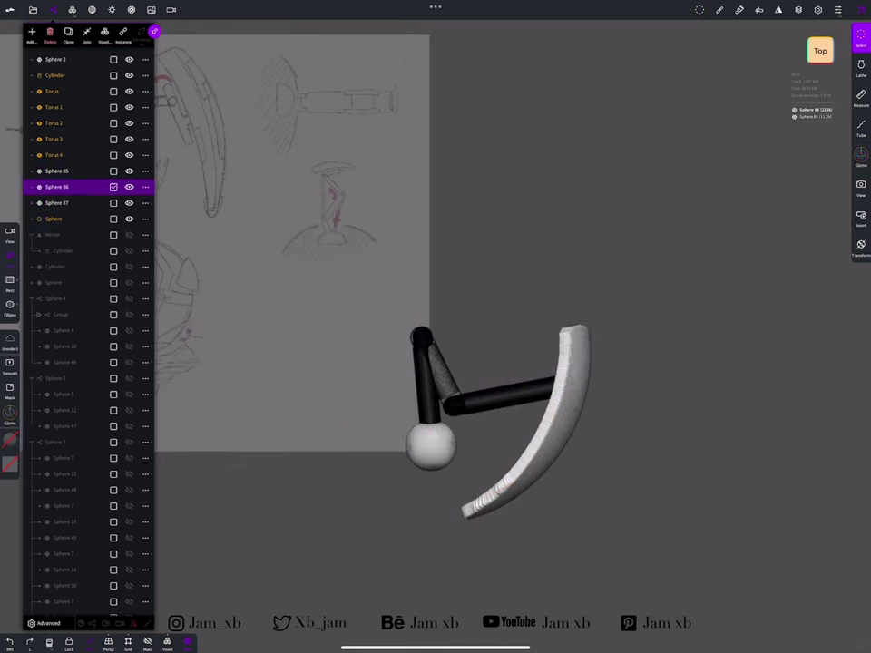
click(861, 156)
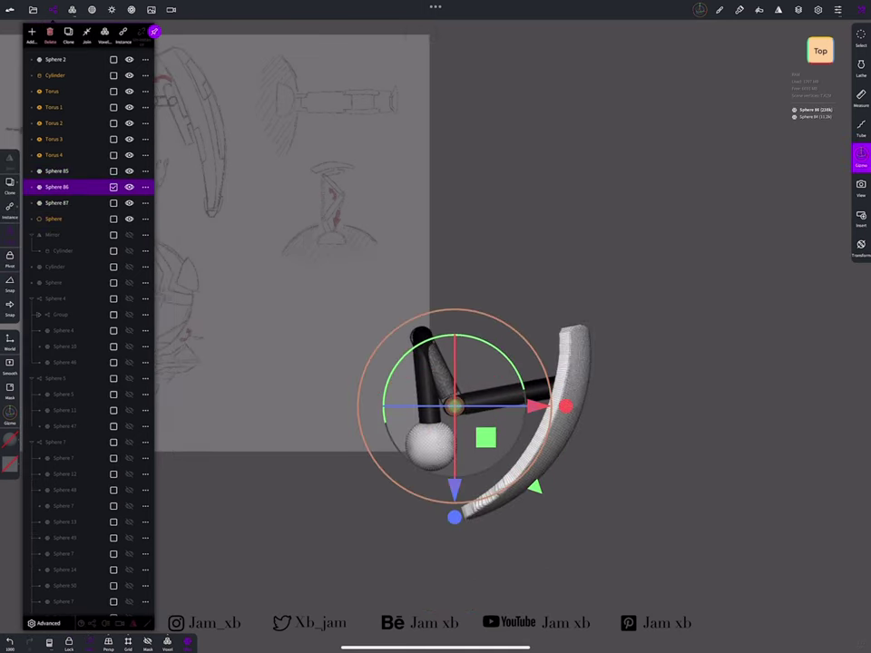
drag(690, 363, 544, 272)
drag(635, 408, 589, 381)
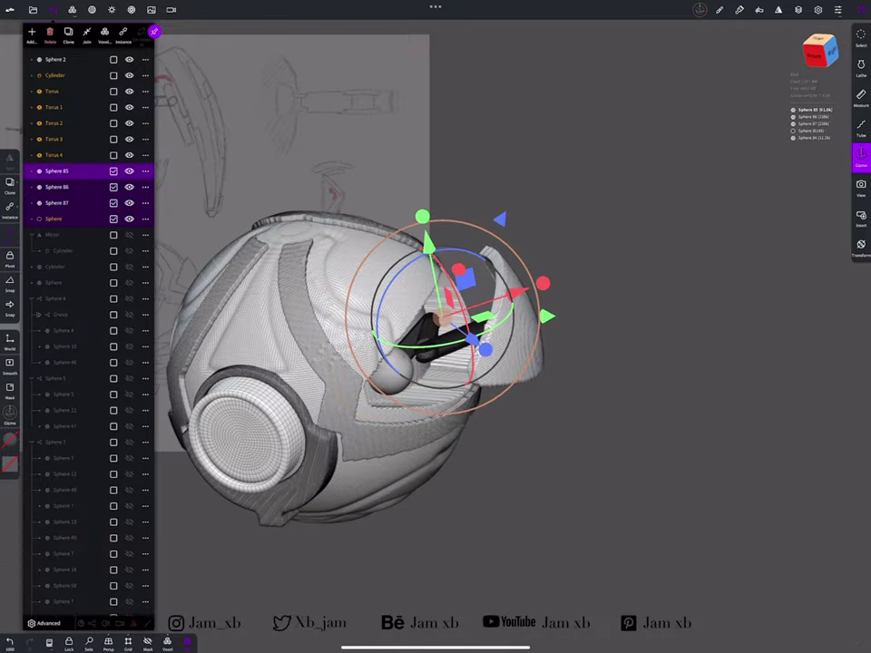
drag(653, 381, 626, 426)
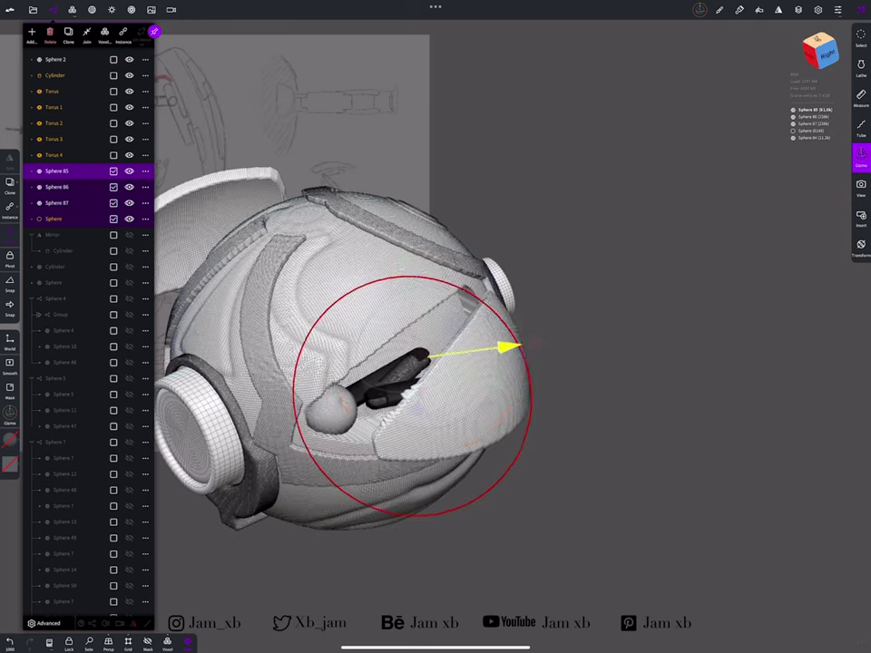
drag(653, 390, 635, 372)
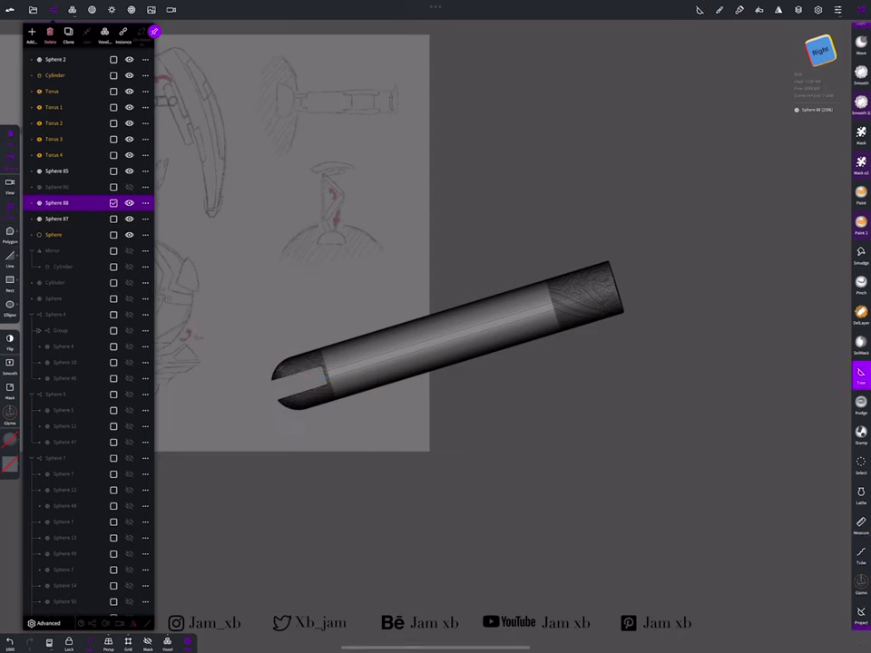
Trim the slotted rod's right end to cut it back shorter
drag(719, 124, 521, 478)
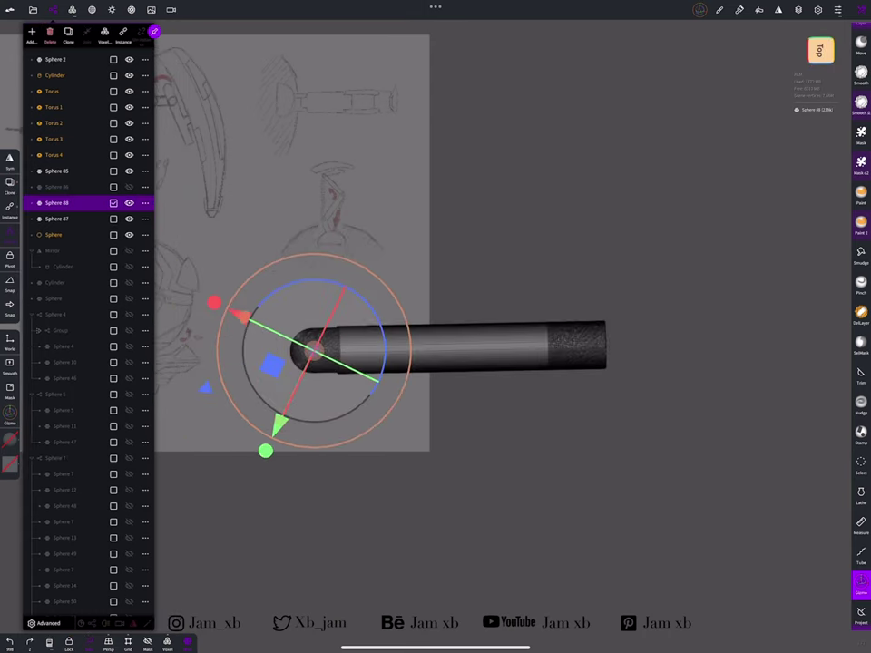
drag(713, 189, 432, 464)
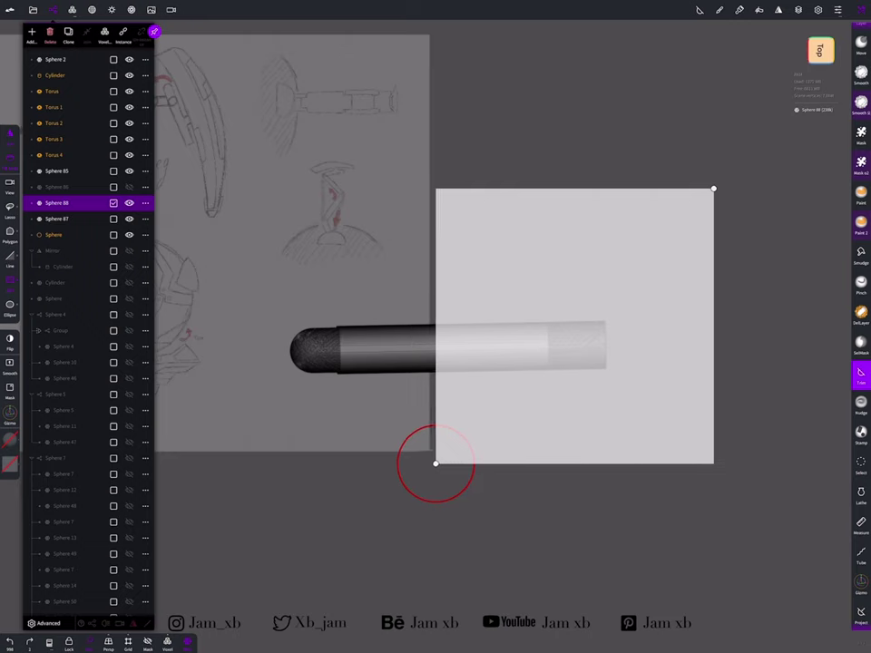
drag(665, 185, 430, 468)
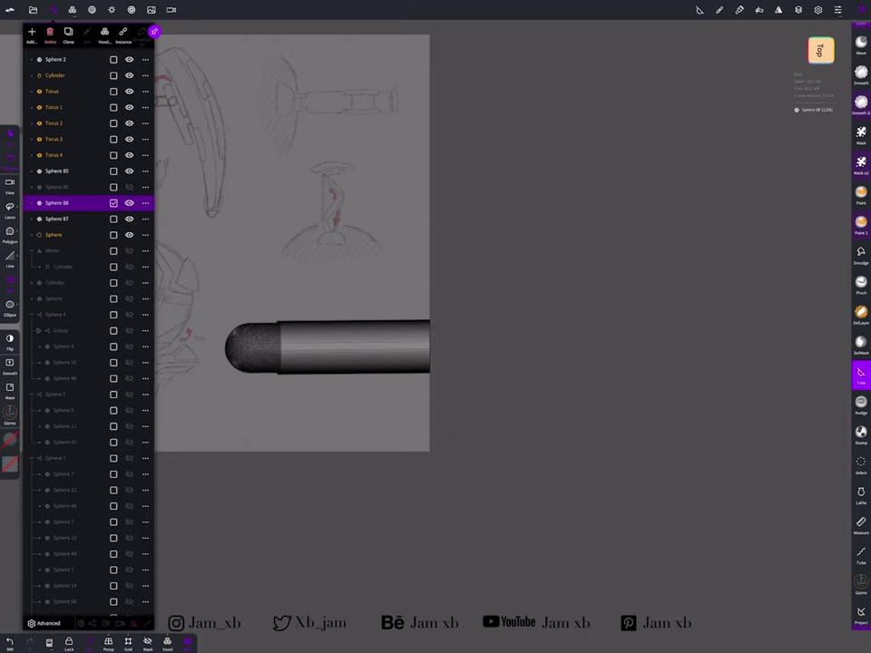
Clone the shortened rod as Sphere 89, flip it, and align it to continue the rod rightward
click(861, 580)
click(88, 35)
drag(316, 363, 191, 345)
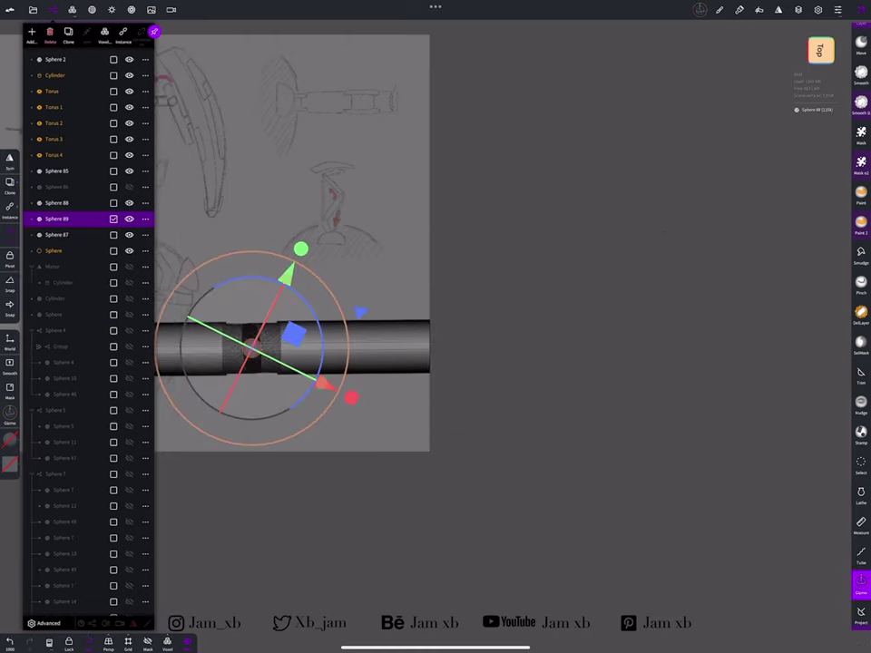
drag(585, 352, 496, 352)
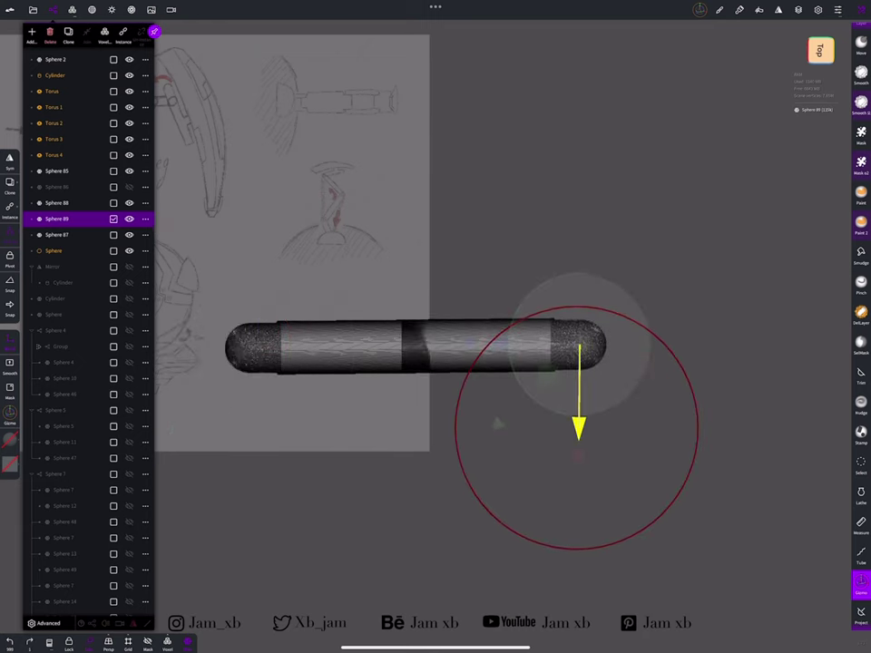
drag(579, 426, 635, 272)
click(53, 10)
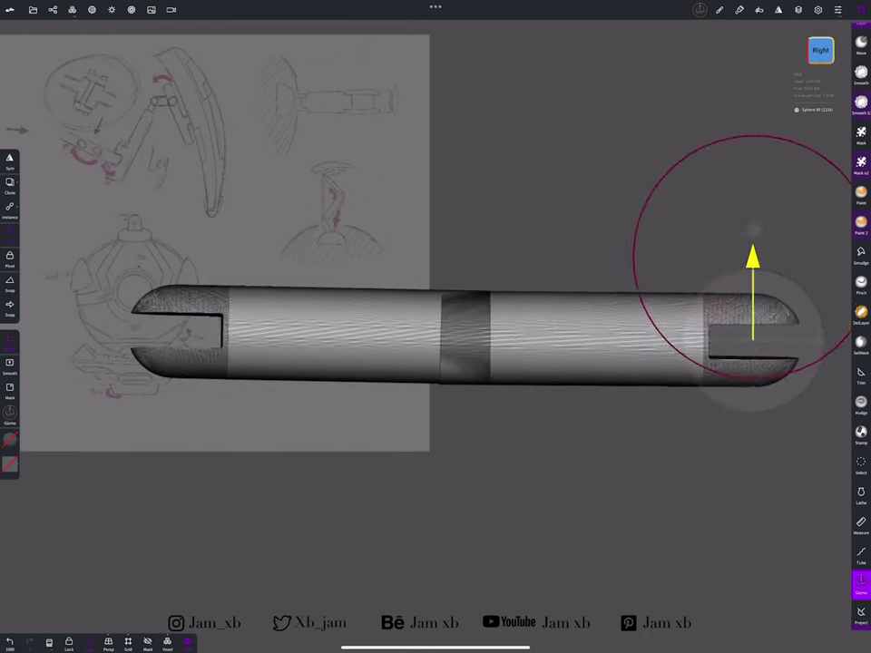
drag(753, 258, 754, 277)
drag(635, 508, 563, 453)
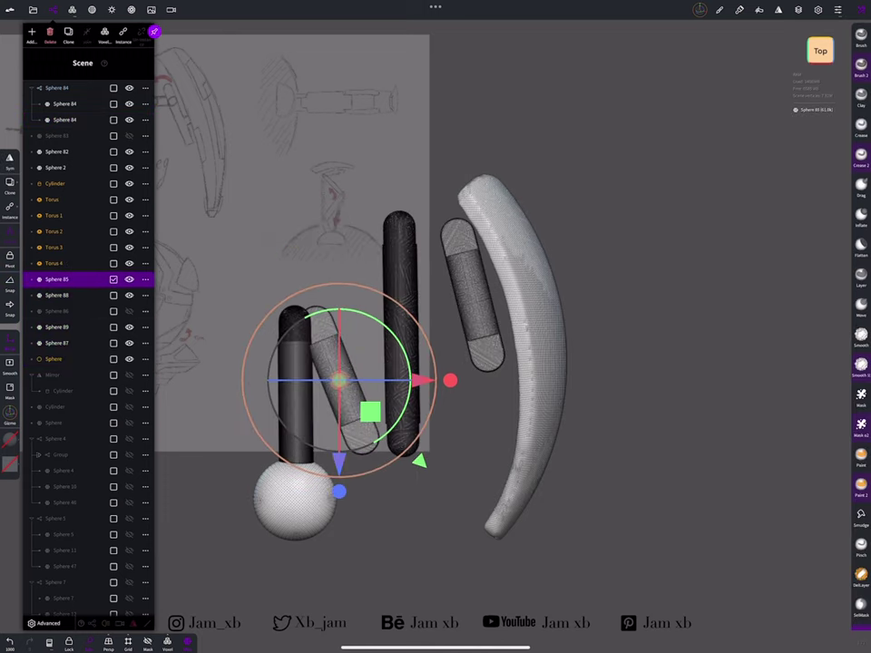
Move Sphere 89's pivot to its lower end and rotate the tall rod about that joint
click(9, 258)
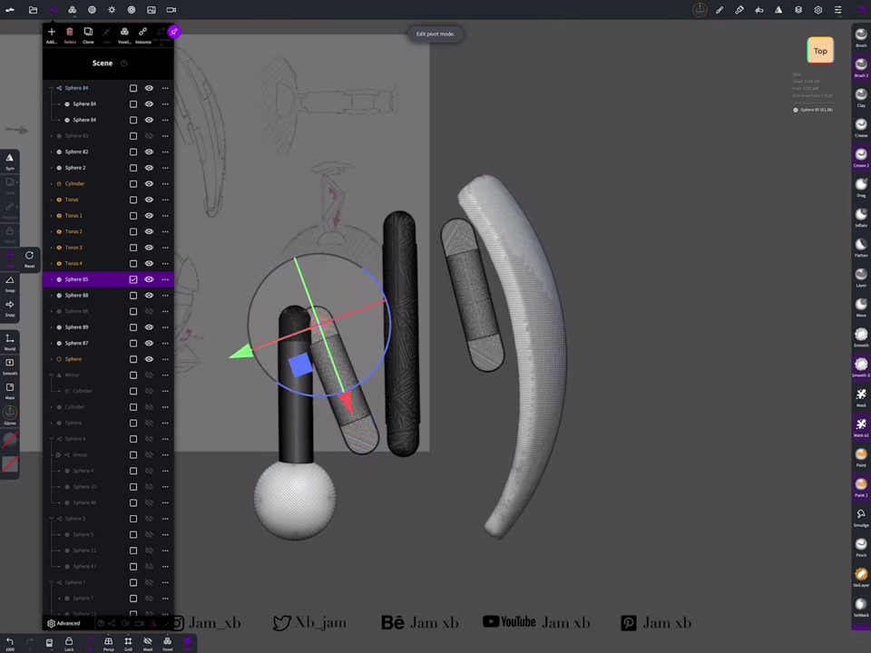
click(9, 257)
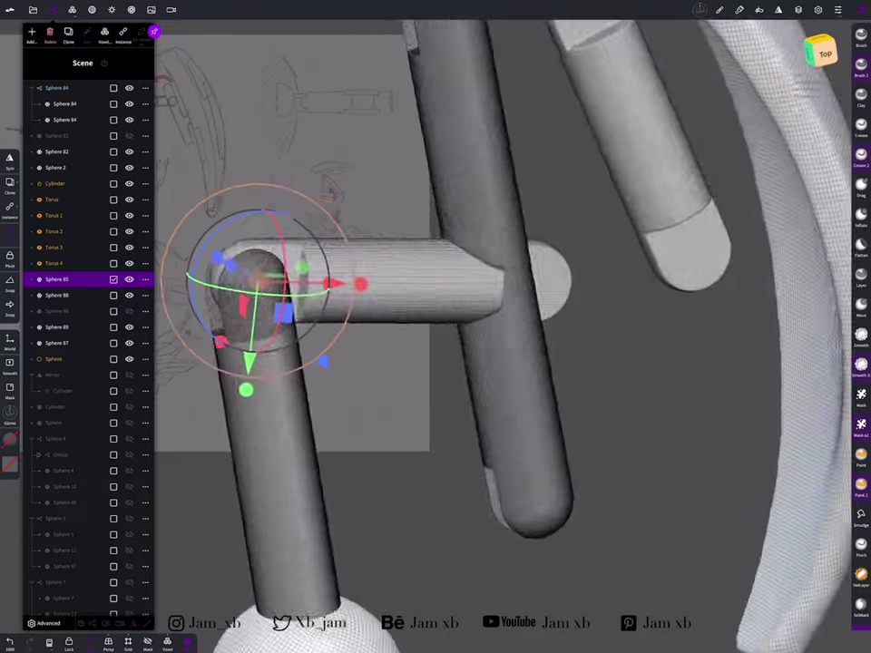
click(56, 326)
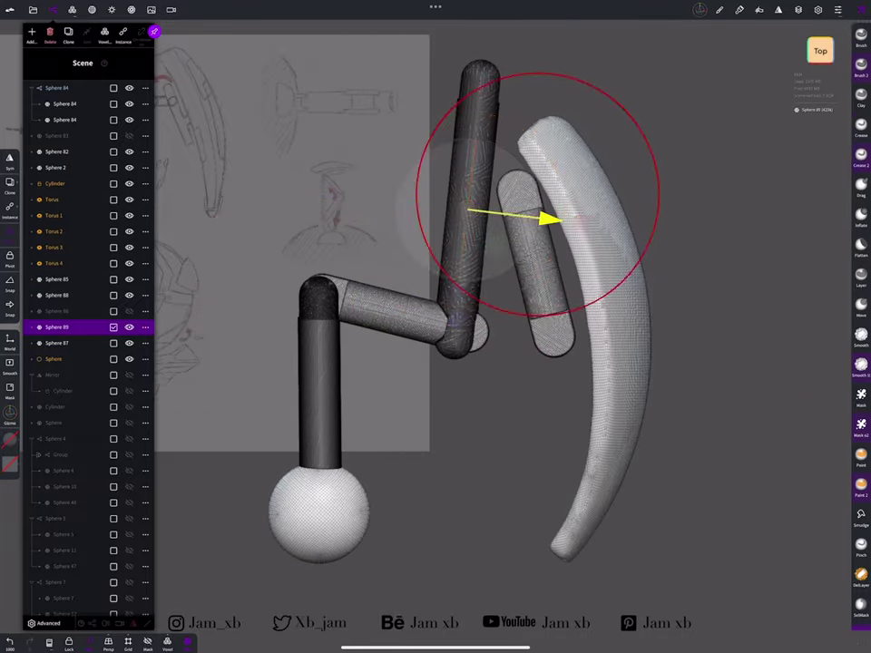
click(33, 9)
click(33, 9)
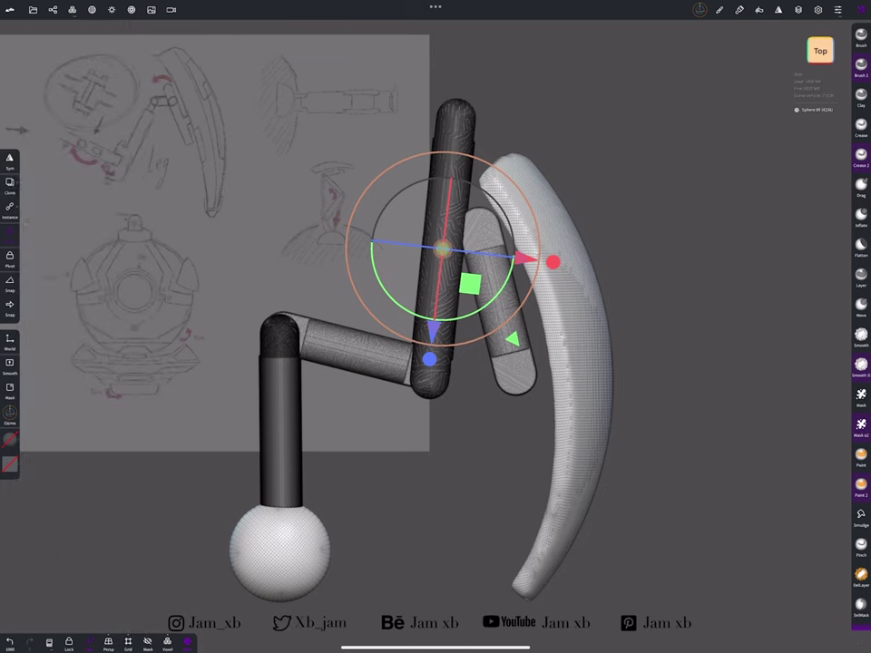
drag(442, 247, 431, 370)
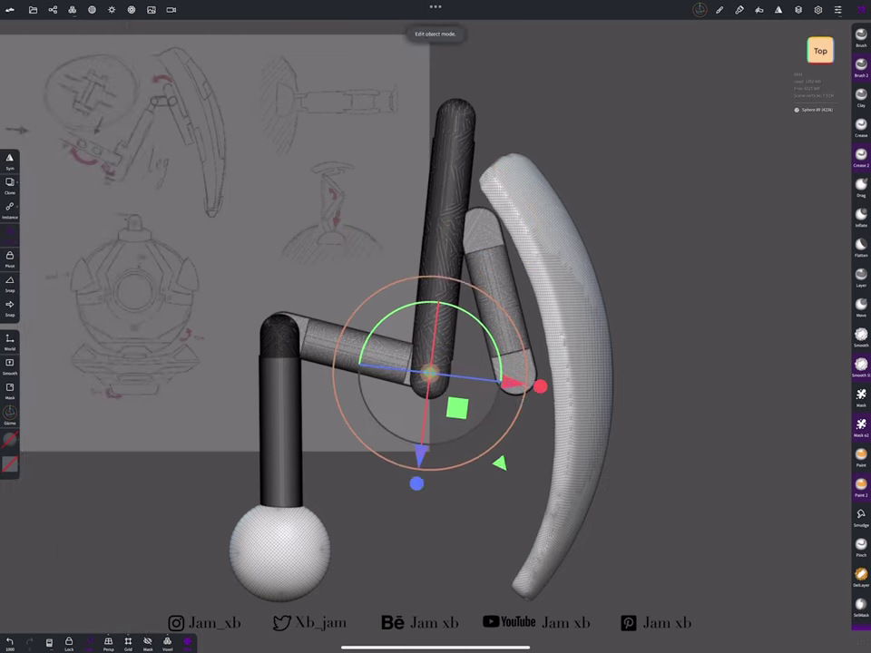
drag(408, 451, 525, 389)
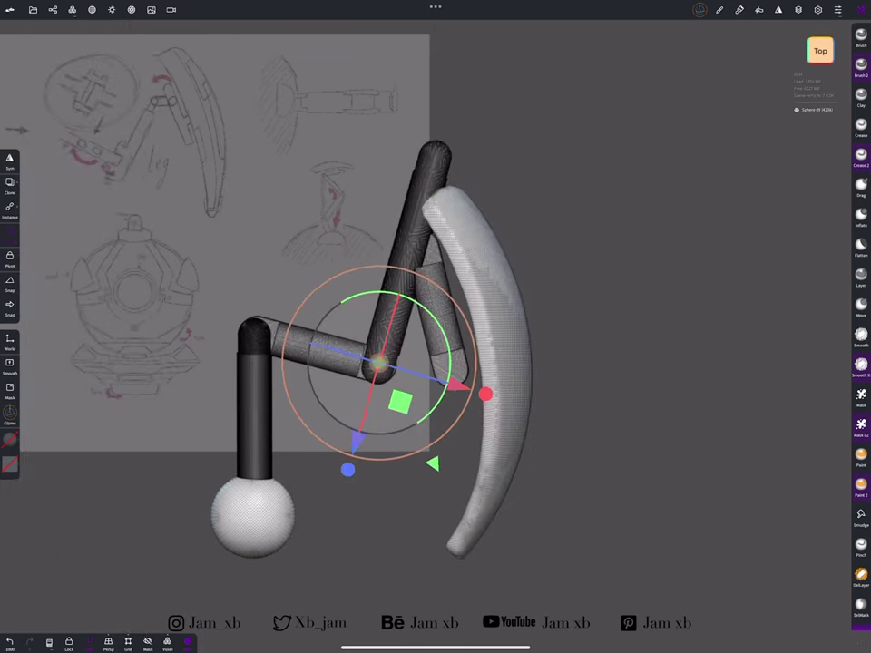
Swing the short end link into the top notch and orbit to check the clevis fit
click(490, 363)
click(444, 309)
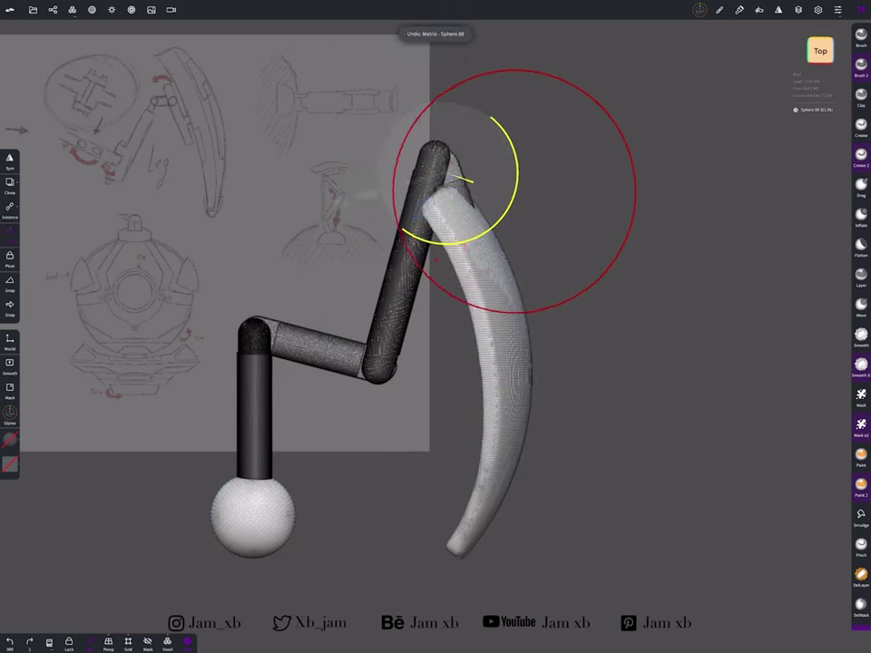
drag(471, 181, 476, 186)
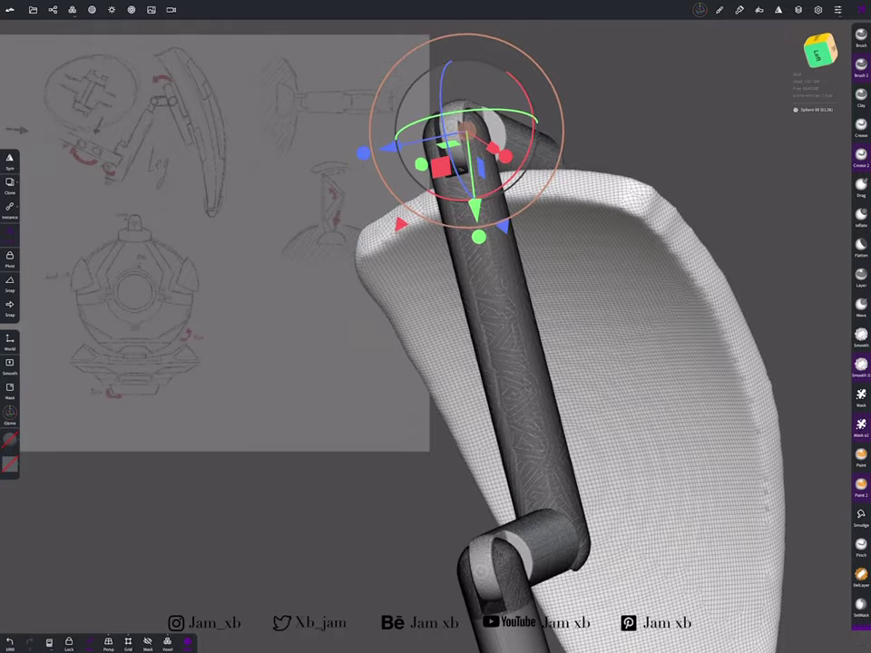
mouse_move(681, 381)
mouse_down()
mouse_move(590, 345)
mouse_move(544, 272)
mouse_up()
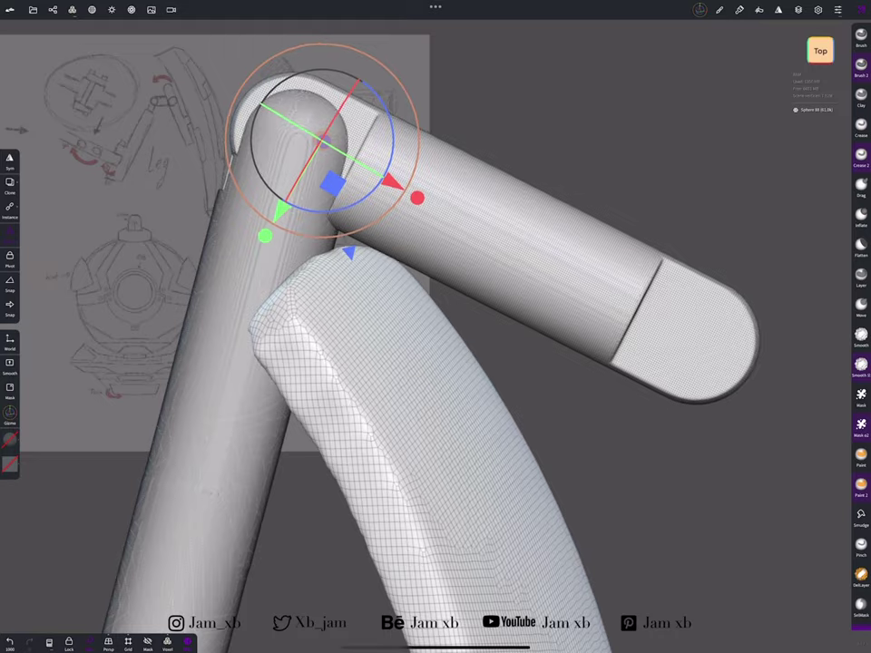
drag(635, 454, 544, 436)
drag(635, 408, 563, 363)
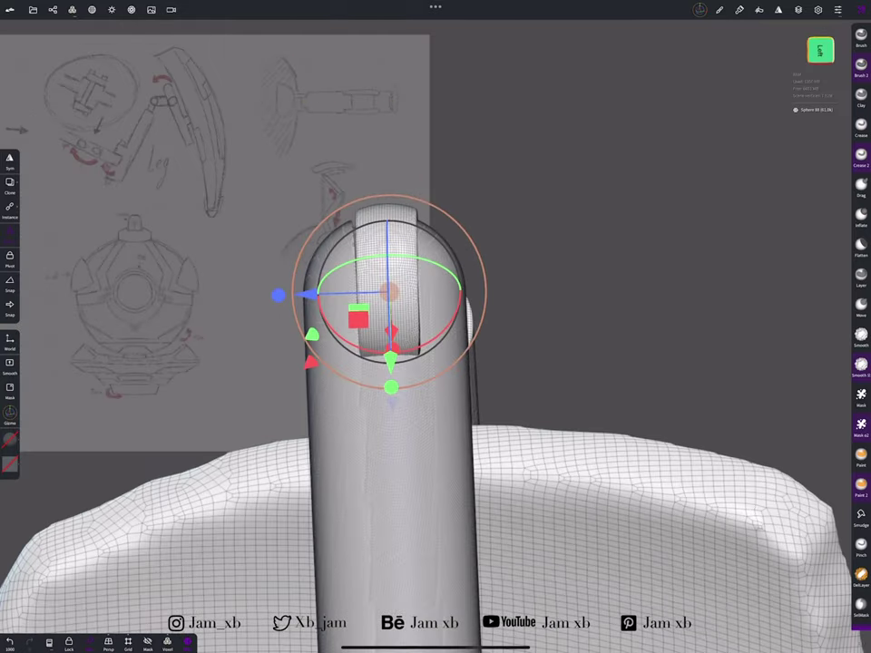
scroll(435, 327, up, 5)
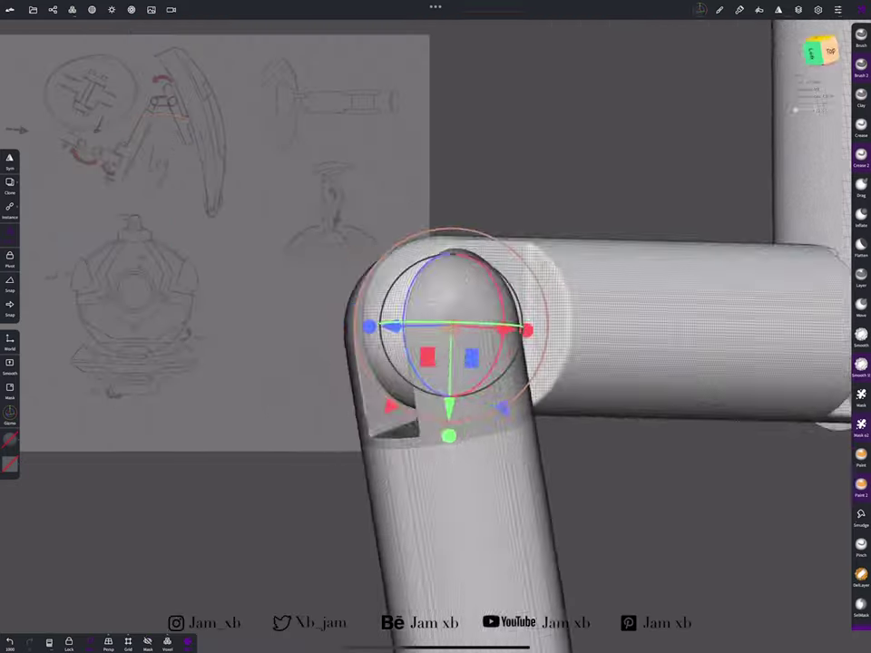
mouse_move(544, 408)
mouse_down()
mouse_move(454, 317)
mouse_move(471, 344)
mouse_up()
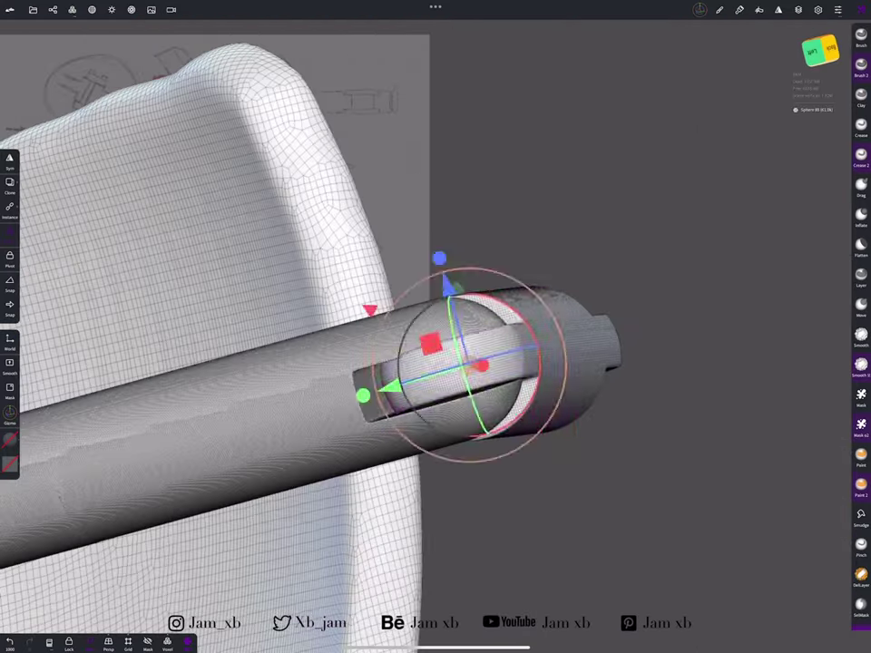
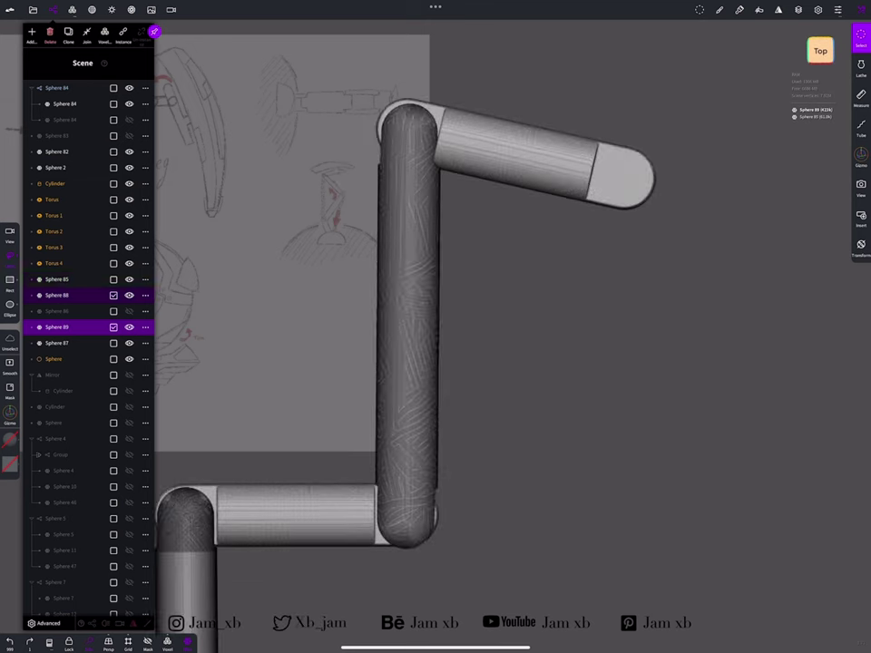
Move the pivot to the vertical capsule's bottom end and tilt the capsule around it
drag(435, 401, 405, 509)
scroll(417, 508, up, 5)
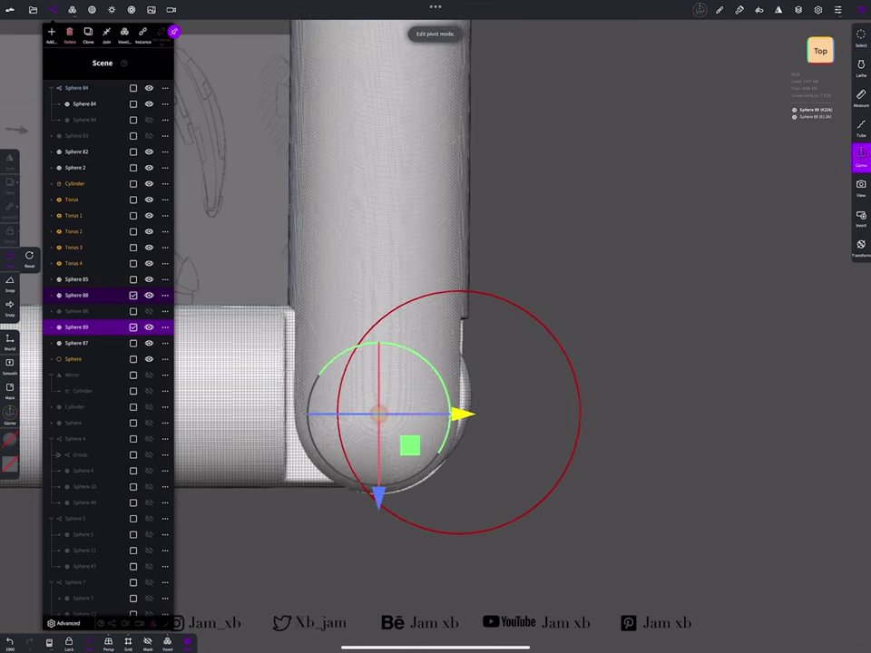
drag(449, 409, 435, 453)
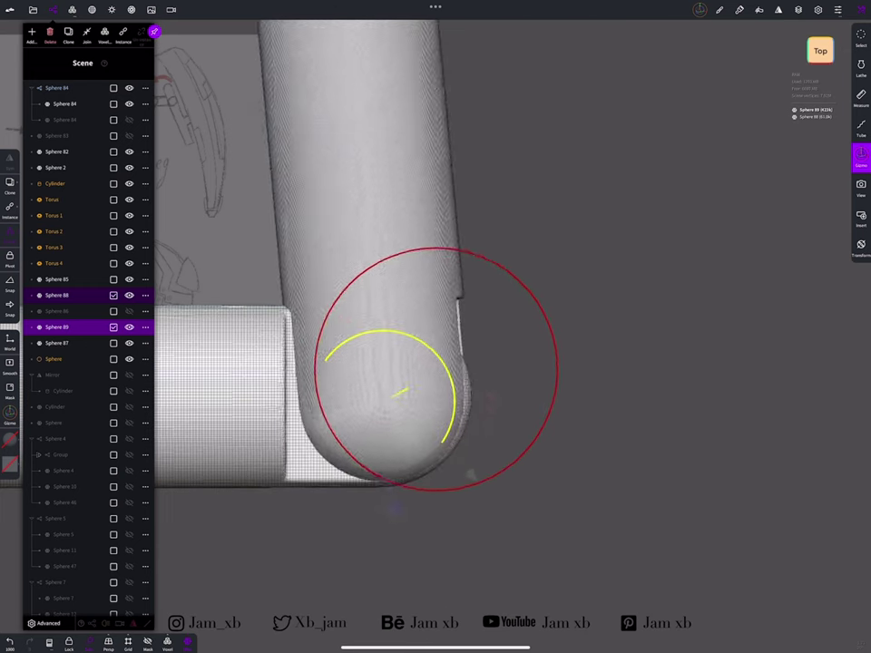
drag(635, 408, 544, 363)
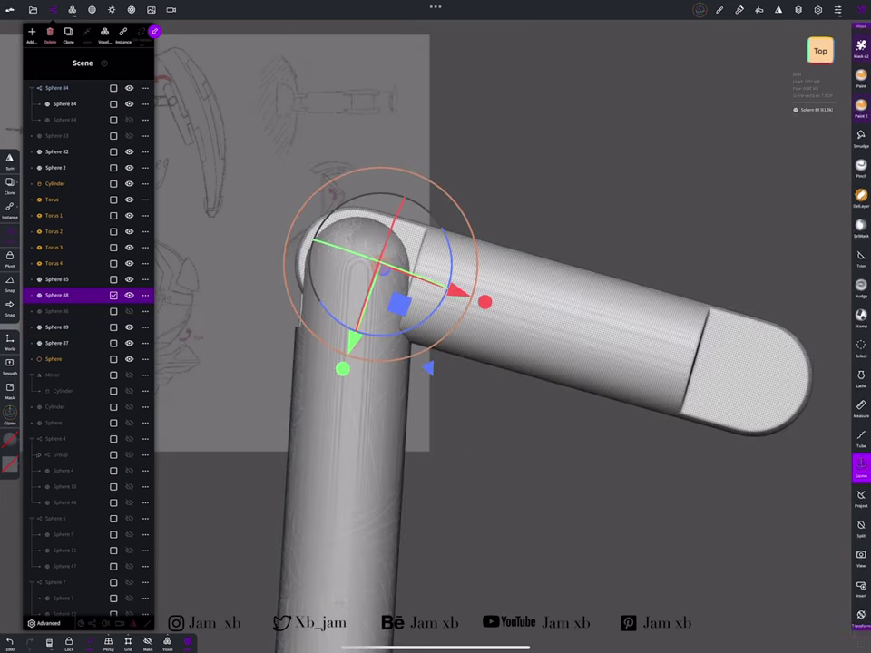
Rotate the side capsule to lie horizontal, then add a new Box primitive
scroll(436, 327, down, 5)
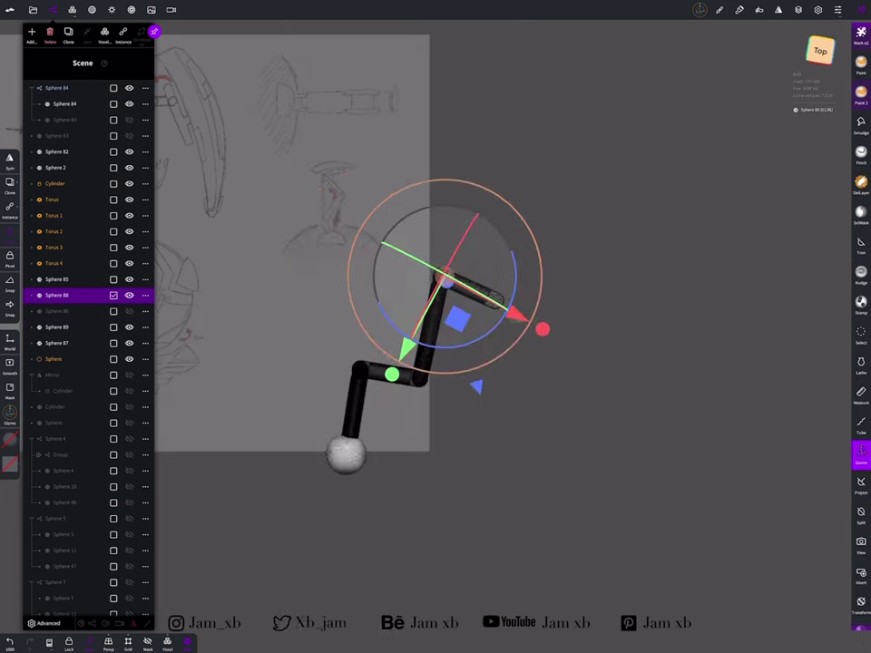
scroll(409, 299, up, 3)
scroll(454, 200, up, 3)
scroll(409, 236, up, 1)
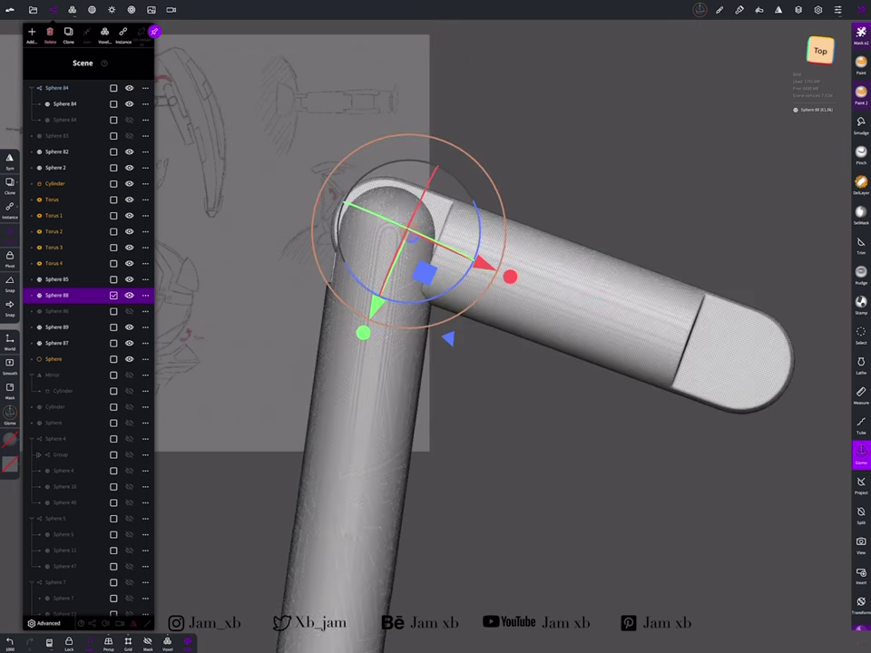
drag(478, 272, 481, 236)
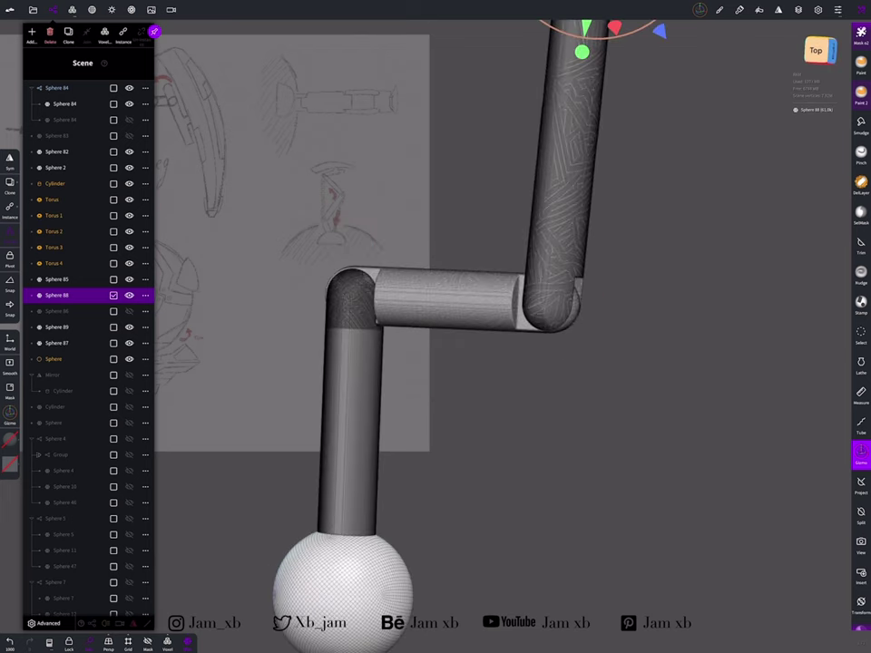
click(31, 35)
click(42, 72)
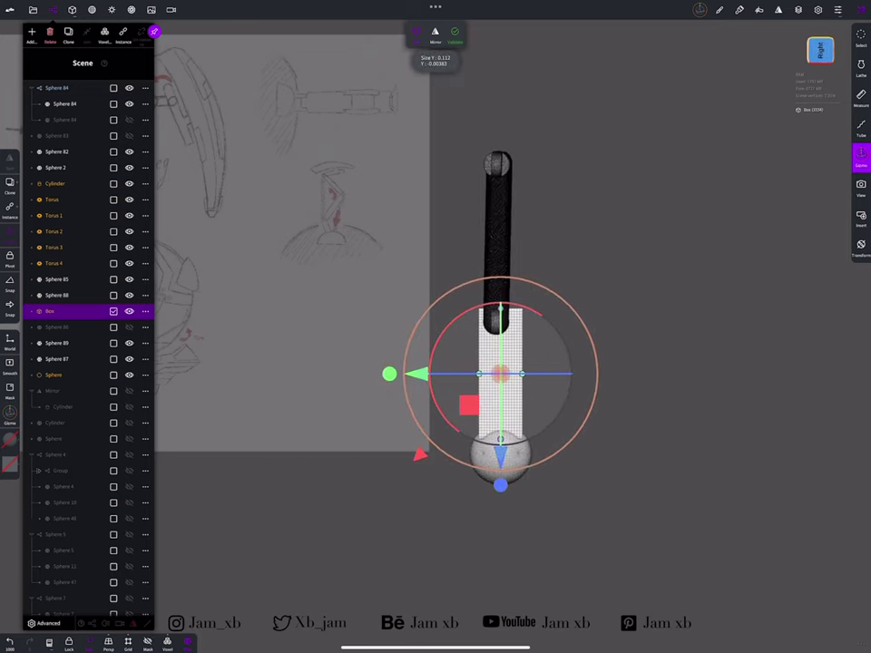
In Back view, move the box beside the base sphere and raise it into the sphere
drag(511, 368, 405, 372)
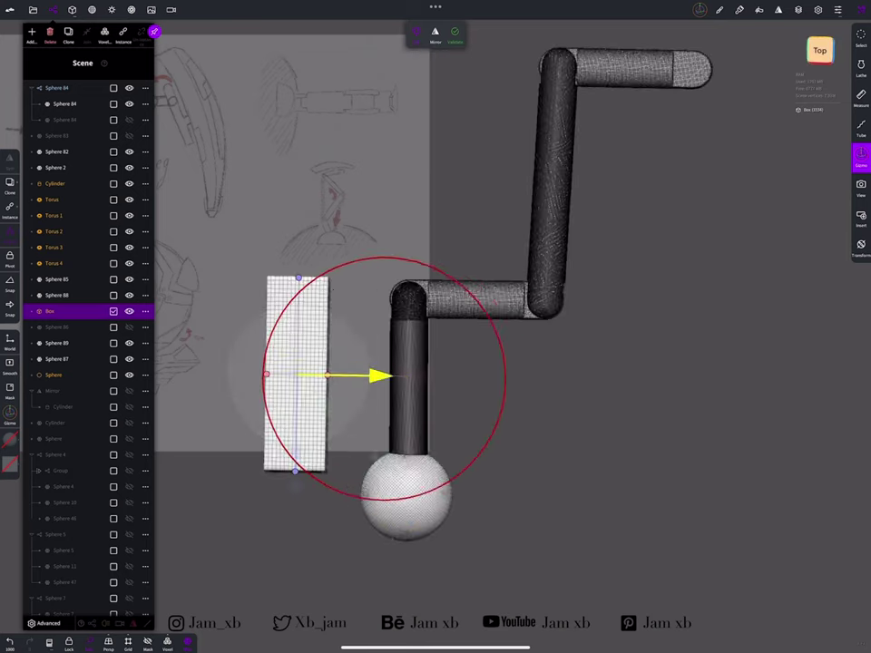
drag(690, 363, 635, 300)
click(819, 50)
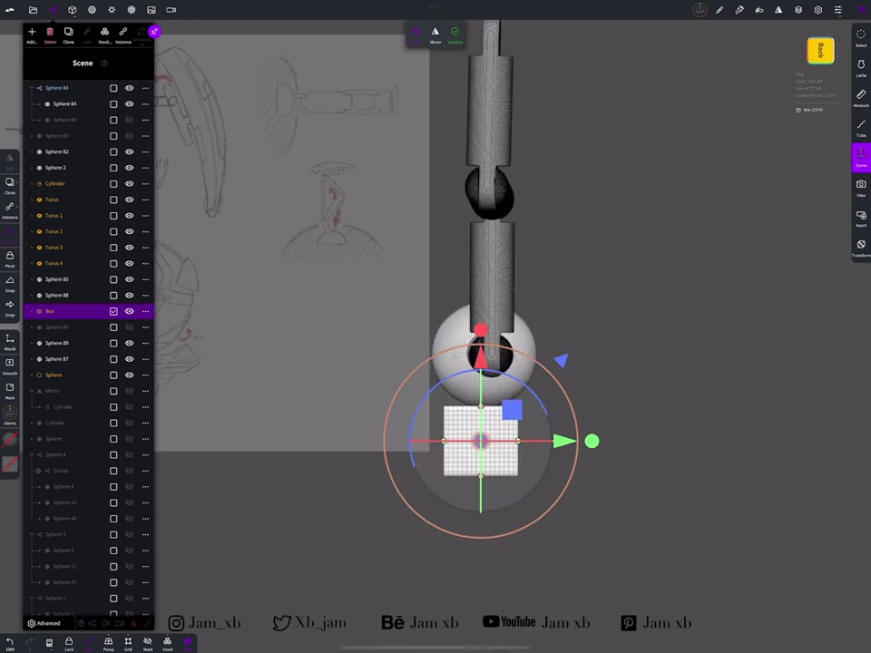
drag(563, 441, 575, 441)
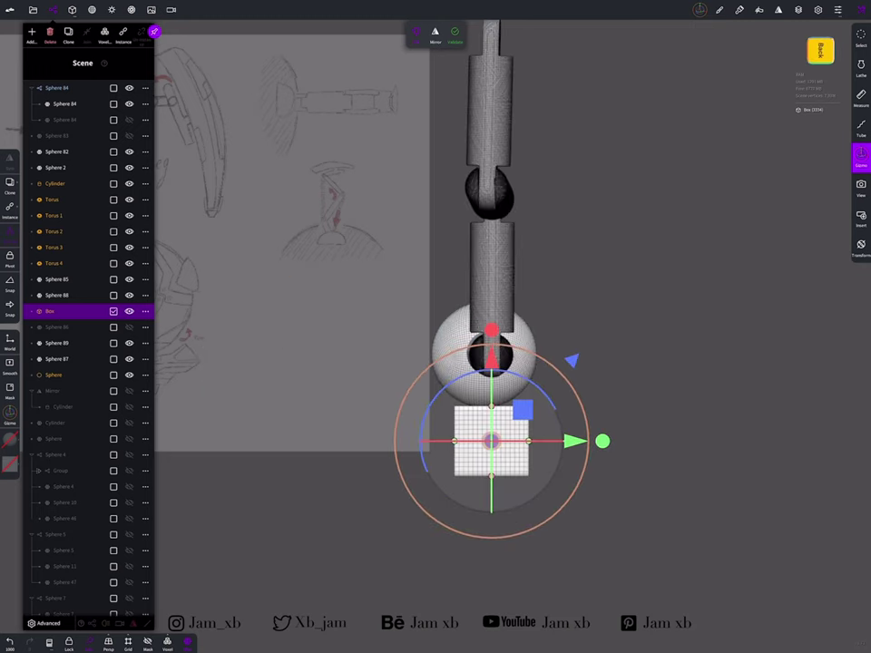
drag(490, 353, 491, 299)
scroll(445, 381, up, 5)
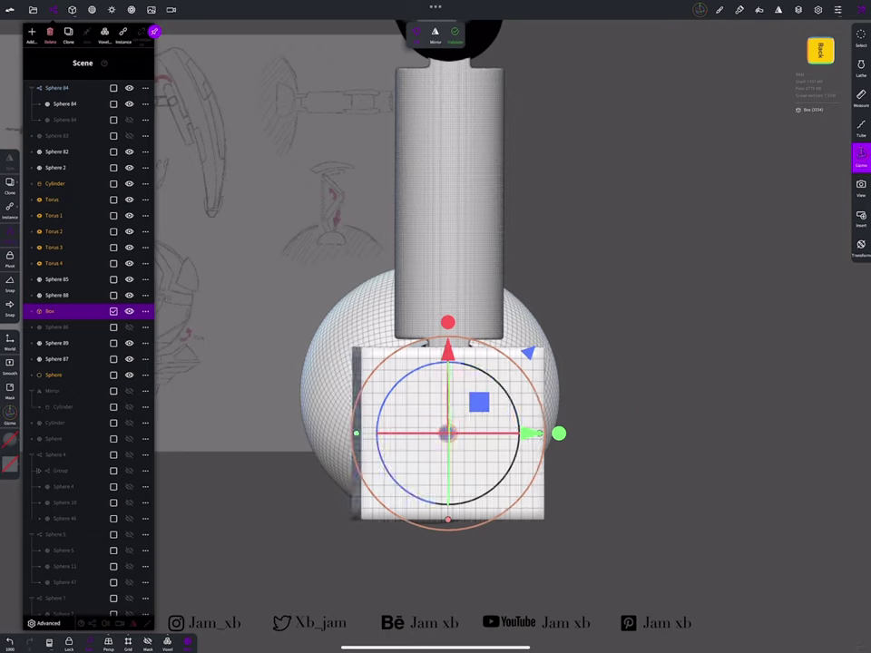
drag(525, 420, 513, 422)
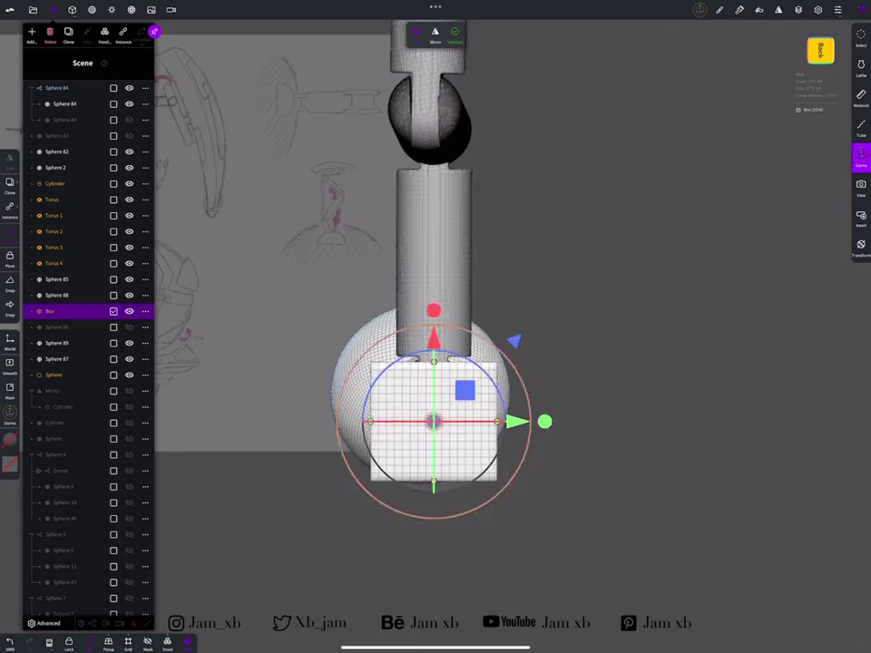
From a top view, slide the box left onto the leg
mouse_move(680, 453)
mouse_down()
mouse_move(617, 272)
mouse_move(578, 263)
mouse_up()
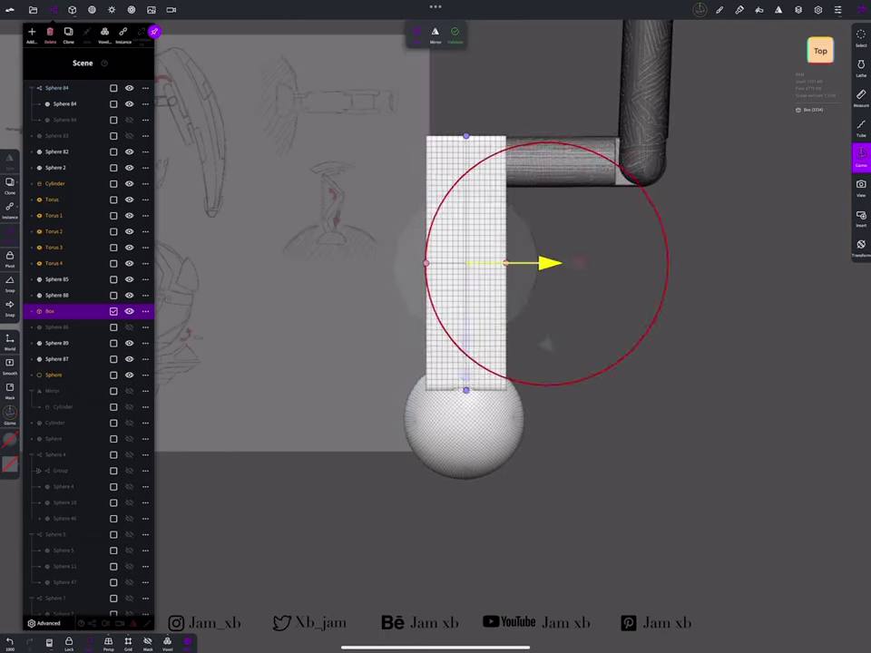
drag(681, 409, 681, 273)
drag(404, 262, 311, 262)
mouse_move(680, 409)
mouse_down()
mouse_move(590, 317)
mouse_move(589, 273)
mouse_move(653, 381)
mouse_move(635, 408)
mouse_up()
scroll(517, 409, up, 3)
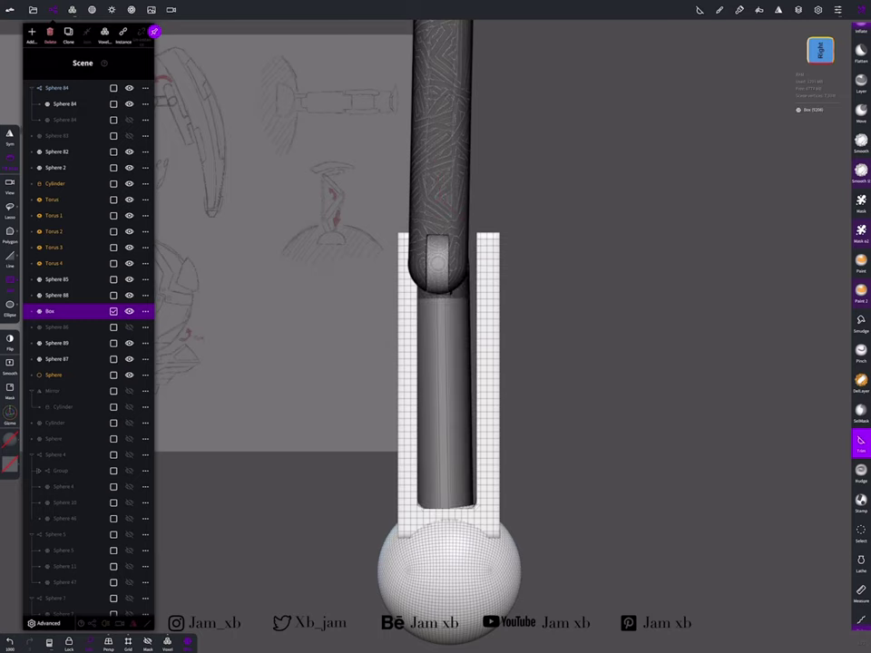
scroll(444, 363, down, 3)
Adjust the arm capsules above the box, then slide the bracket along the capsule onto the base sphere
click(408, 146)
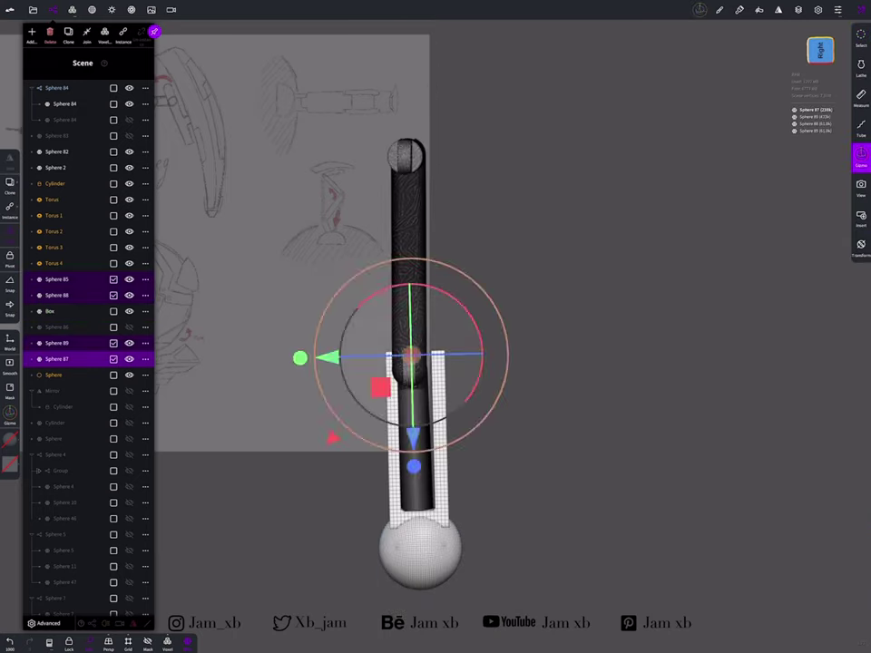
scroll(413, 272, up, 5)
drag(368, 179, 362, 178)
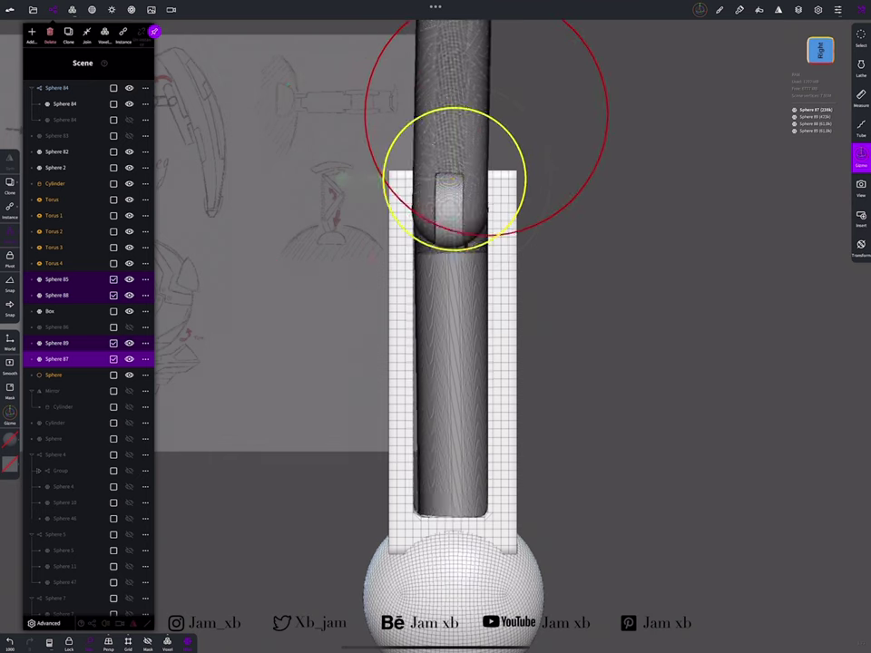
click(454, 178)
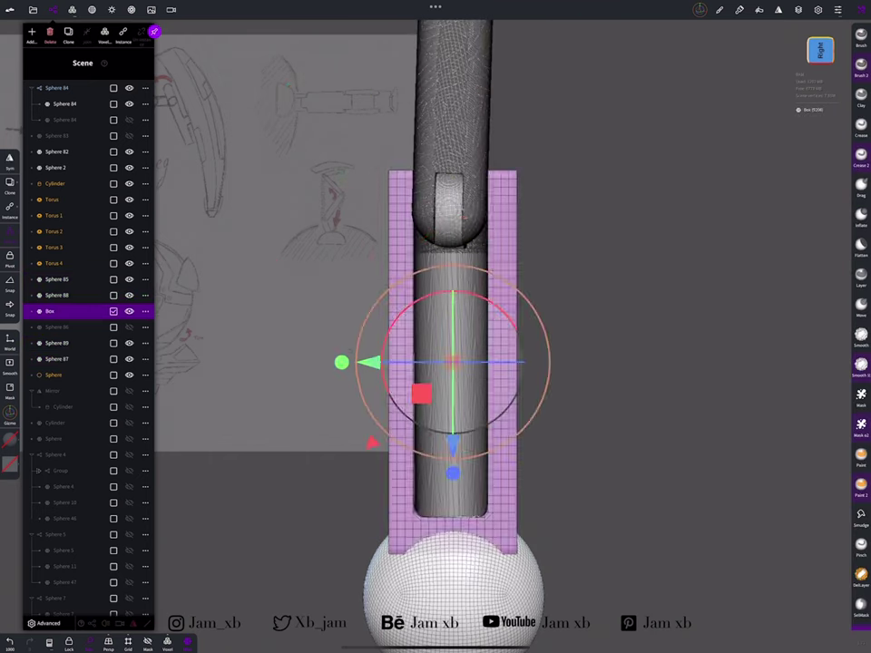
drag(340, 361, 368, 362)
drag(455, 444, 455, 478)
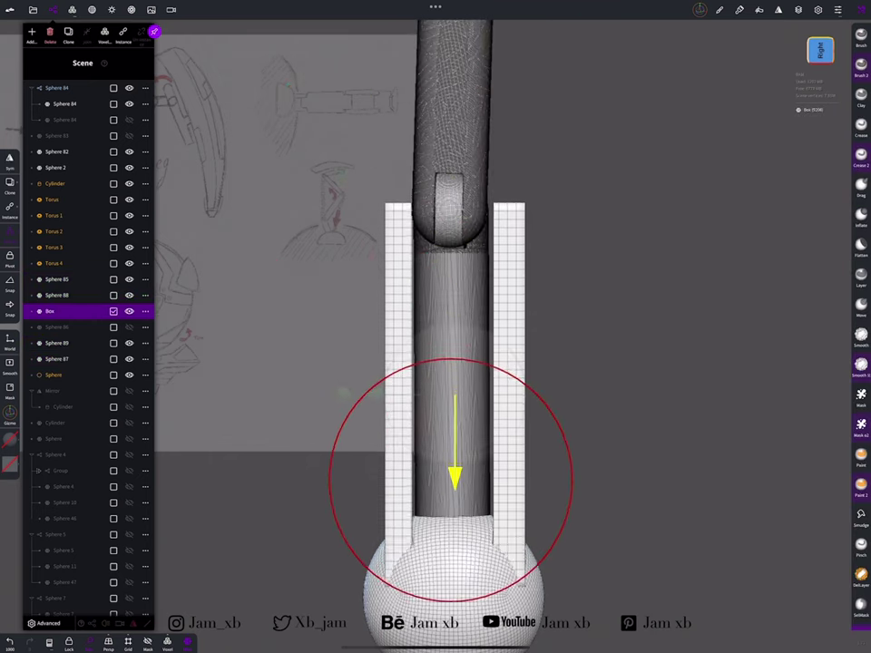
Select Spheres 87 and 89 at the joint, then add a new Cylinder
drag(707, 381, 635, 345)
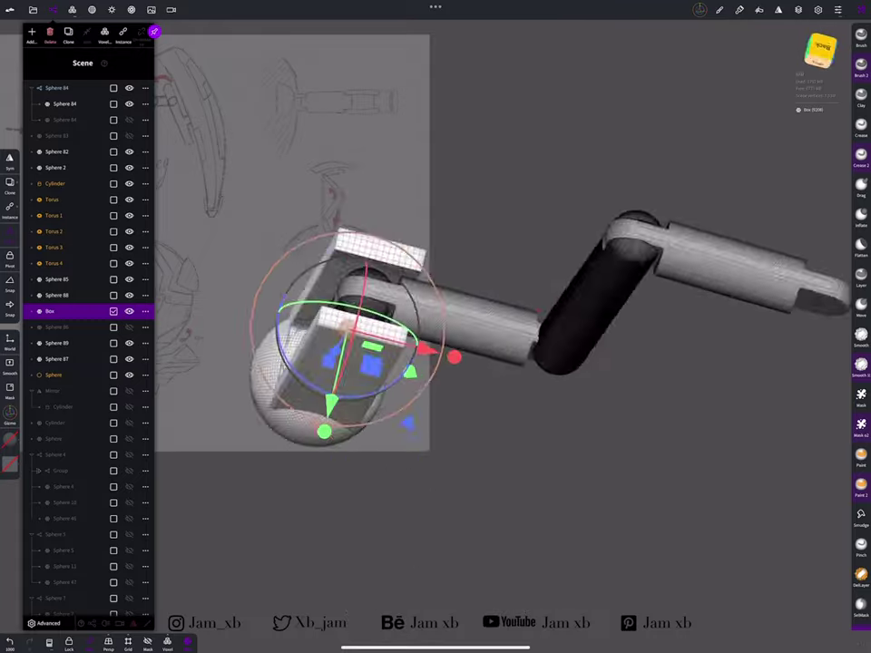
click(409, 309)
click(57, 343)
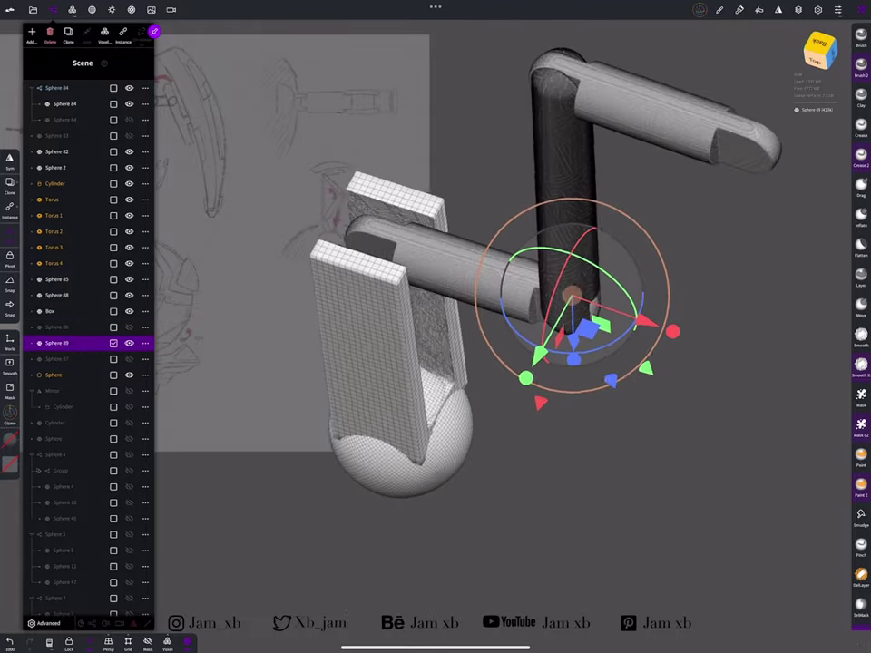
drag(681, 453, 590, 408)
drag(635, 272, 563, 290)
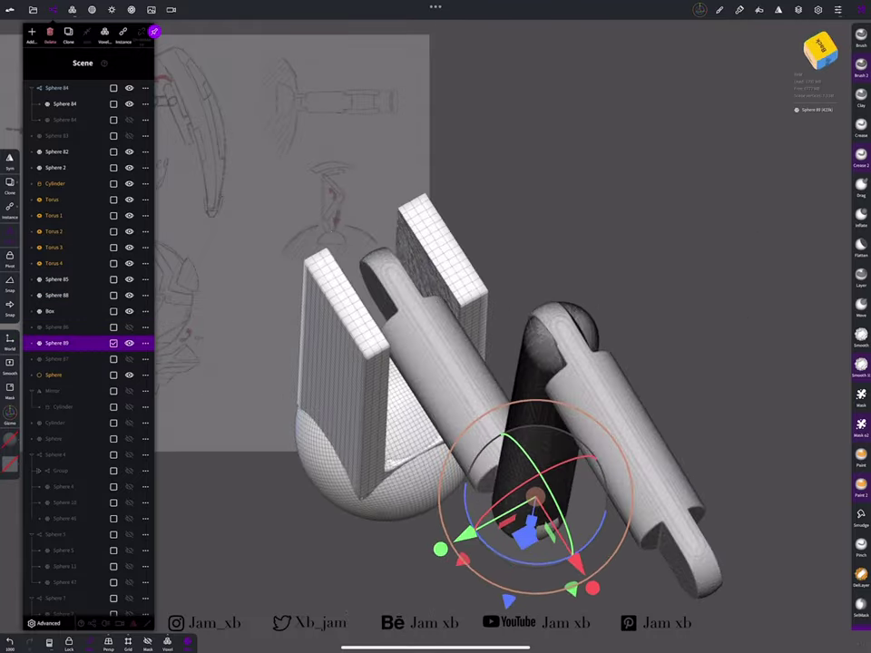
click(32, 34)
click(54, 109)
scroll(436, 326, down, 5)
drag(635, 362, 544, 345)
Frame the new cylinder and arm, and multi-select Spheres 85, 88 and 89
drag(363, 173, 372, 345)
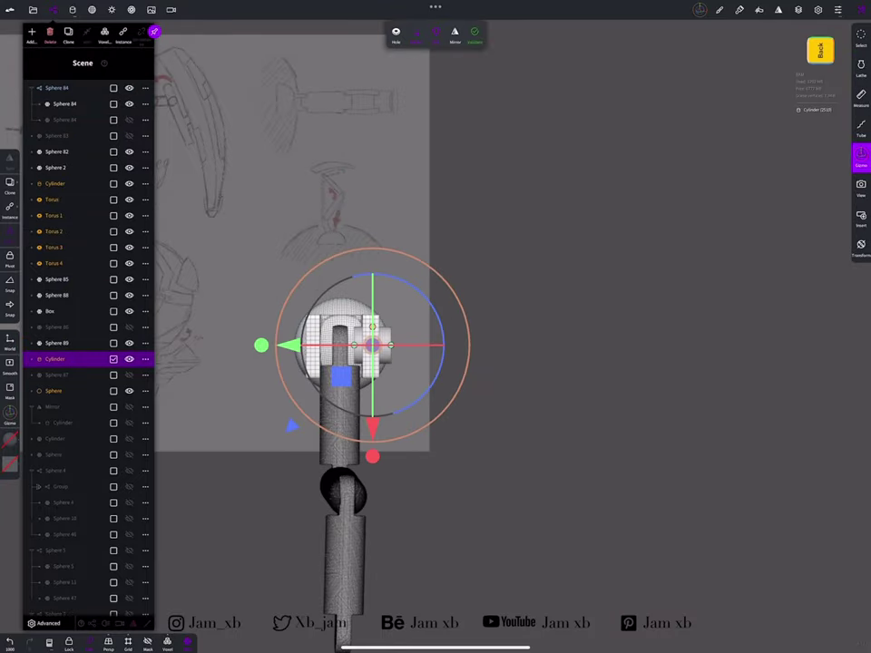
scroll(341, 344, up, 5)
mouse_move(589, 408)
mouse_down()
mouse_move(545, 409)
mouse_move(499, 363)
mouse_up()
mouse_move(635, 453)
mouse_down()
mouse_move(589, 409)
mouse_move(508, 490)
mouse_up()
drag(545, 408, 589, 363)
click(56, 279)
click(56, 295)
click(56, 343)
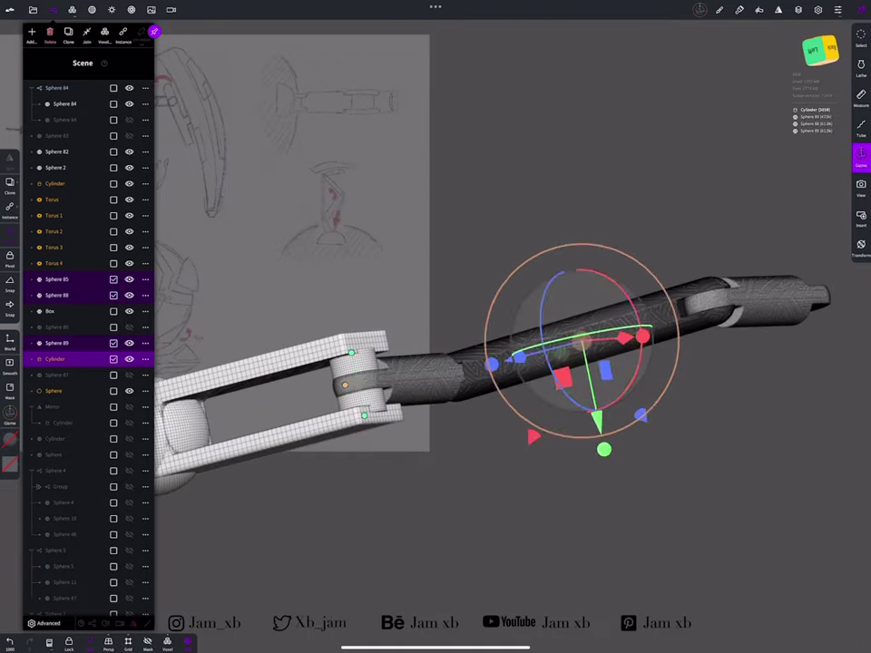
Place the pivot at the bracket joint and swing the arm upward with the Gizmo ring
mouse_move(635, 454)
mouse_down()
mouse_move(589, 408)
mouse_move(589, 363)
mouse_move(617, 345)
mouse_up()
scroll(576, 281, up, 5)
drag(635, 454, 526, 317)
click(860, 156)
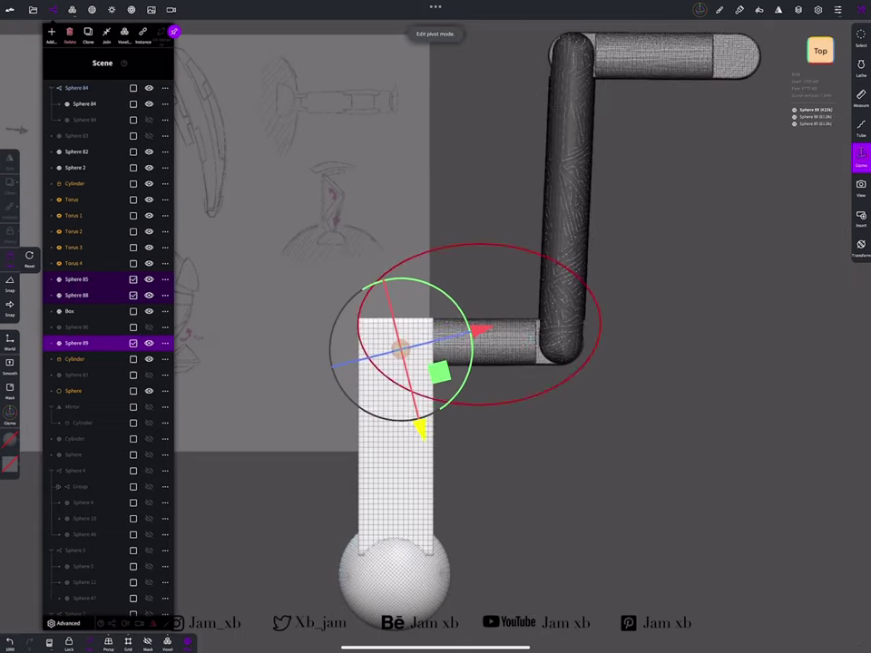
mouse_move(635, 499)
mouse_down()
mouse_move(635, 344)
mouse_move(635, 499)
mouse_up()
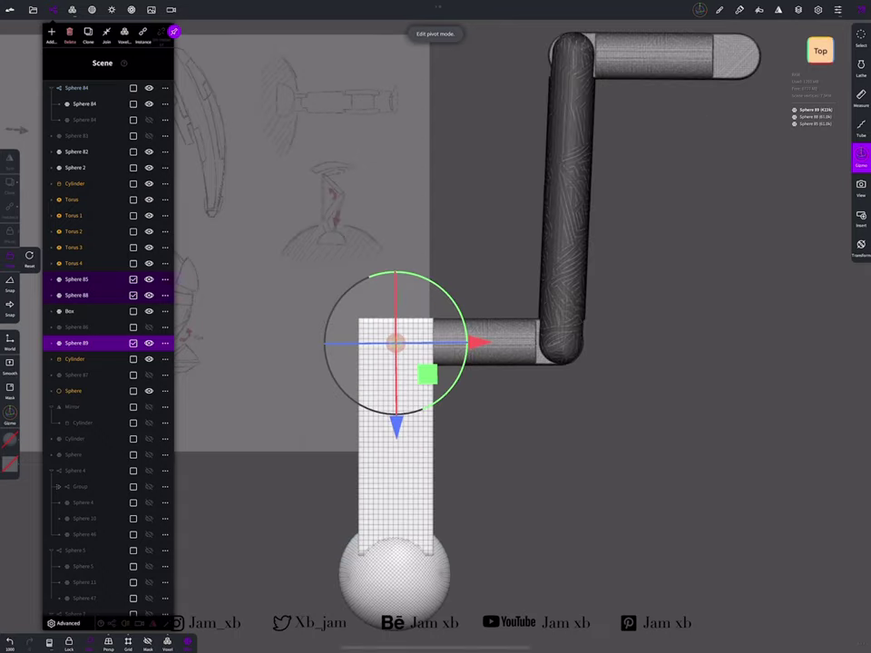
mouse_move(408, 356)
mouse_down()
mouse_move(381, 295)
mouse_move(544, 504)
mouse_move(401, 412)
mouse_up()
click(10, 259)
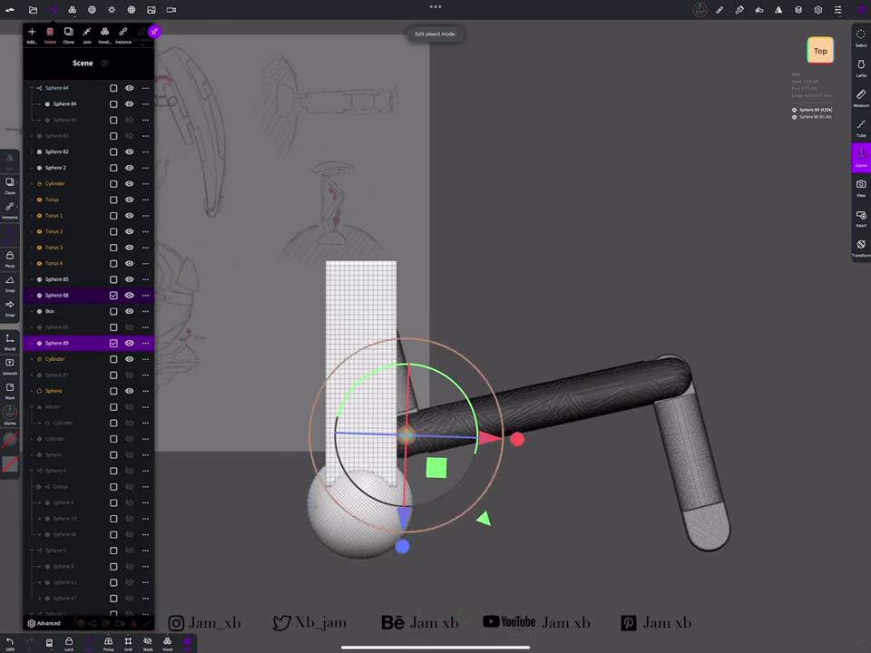
drag(515, 439, 422, 522)
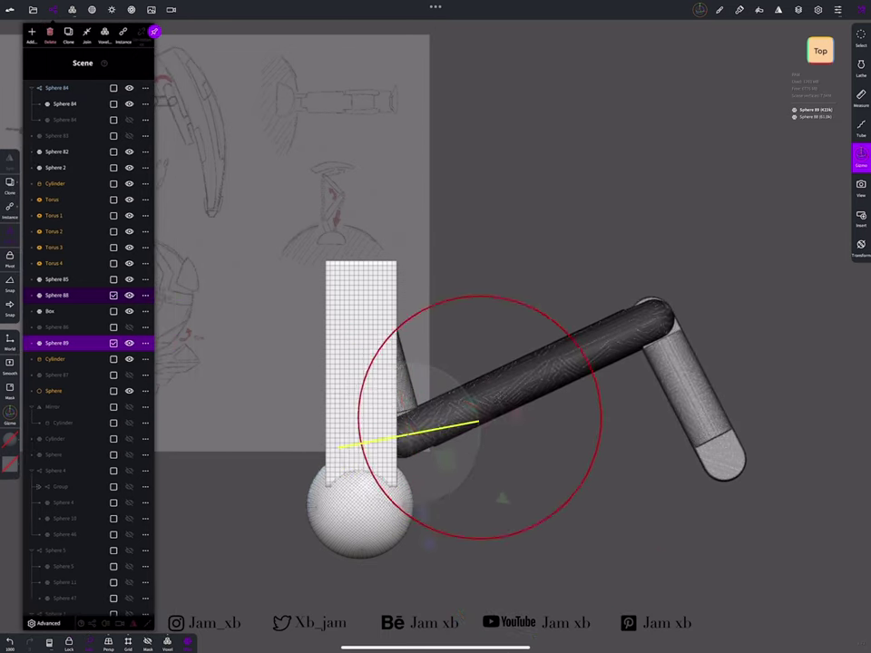
drag(635, 272, 575, 301)
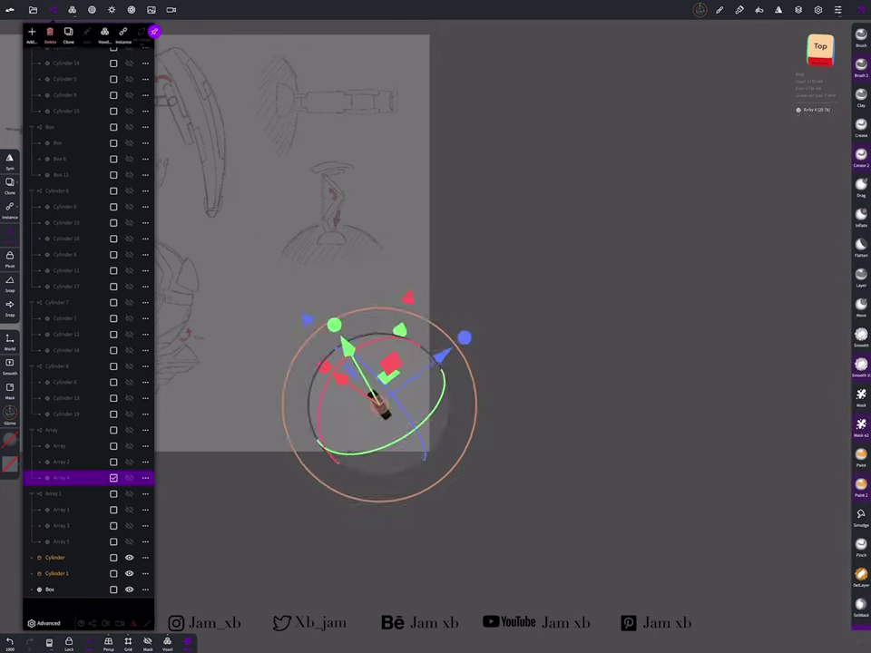
Nudge the small arm piece and toggle Pivot editing on and off
scroll(88, 317, down, 1)
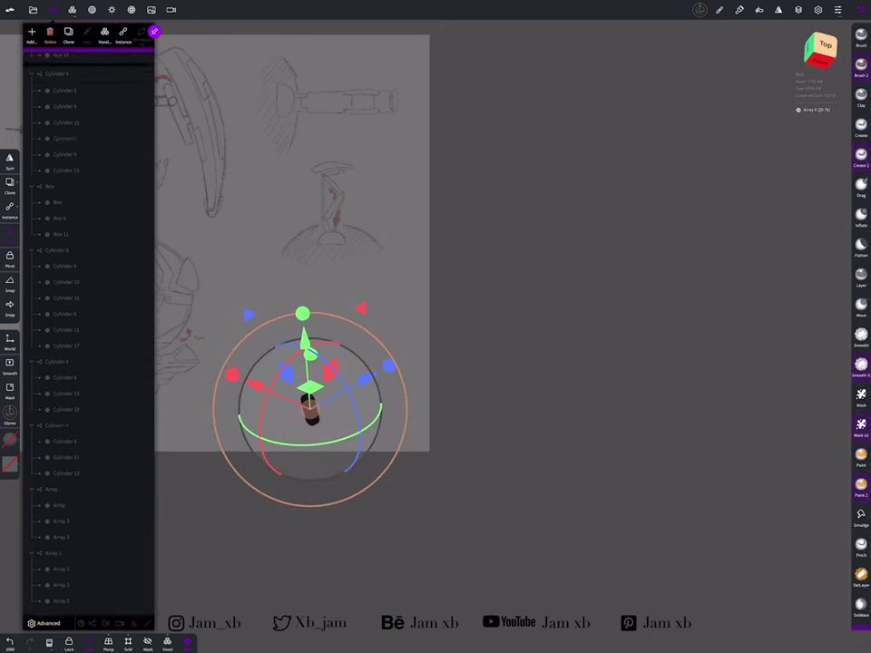
scroll(88, 327, up, 5)
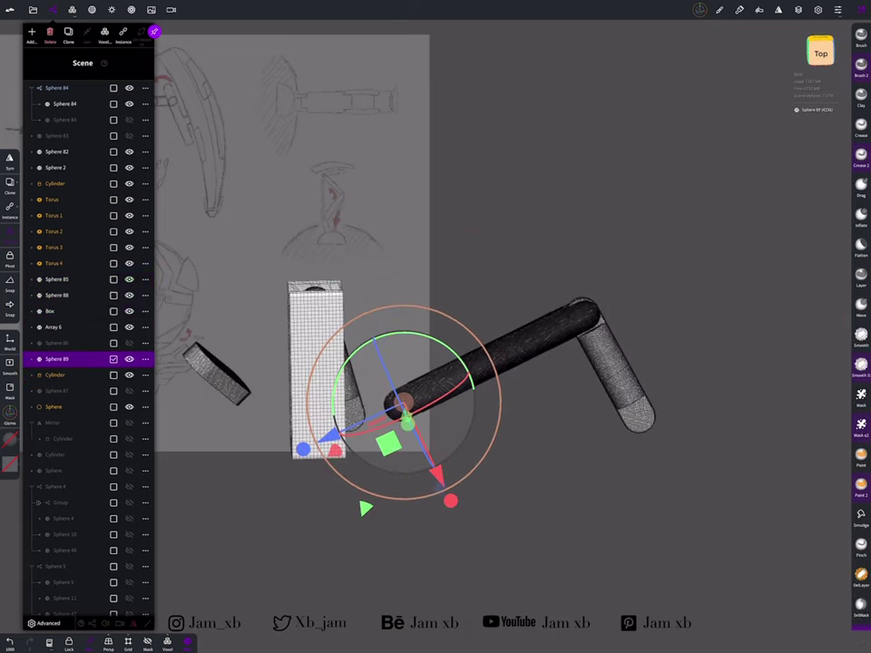
drag(410, 306, 469, 247)
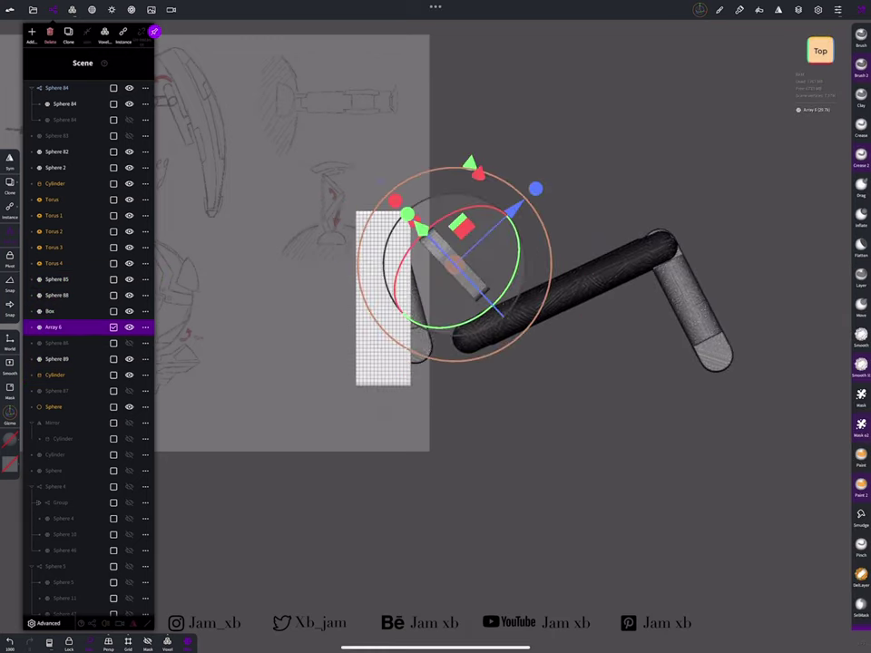
click(10, 258)
click(10, 259)
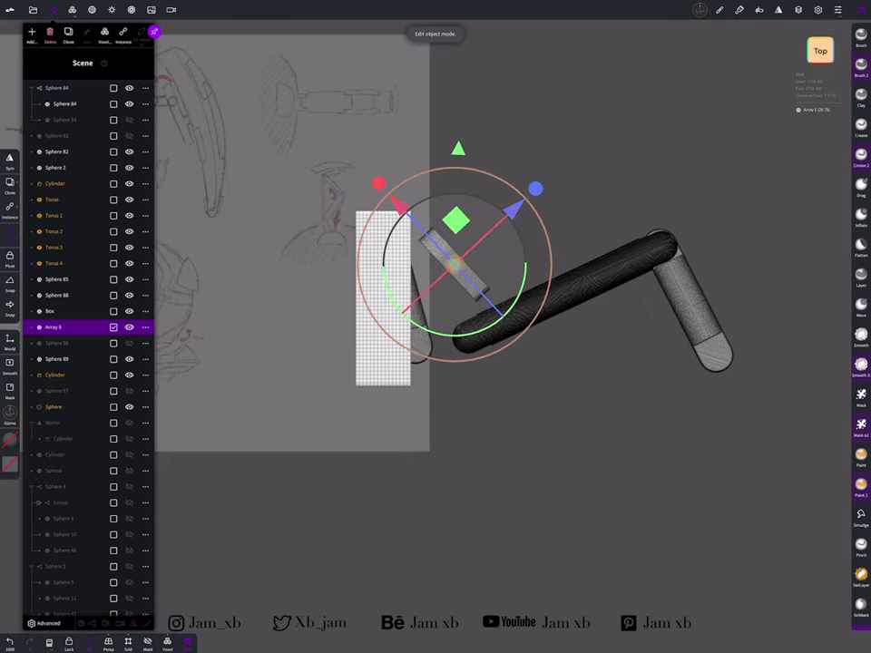
click(10, 259)
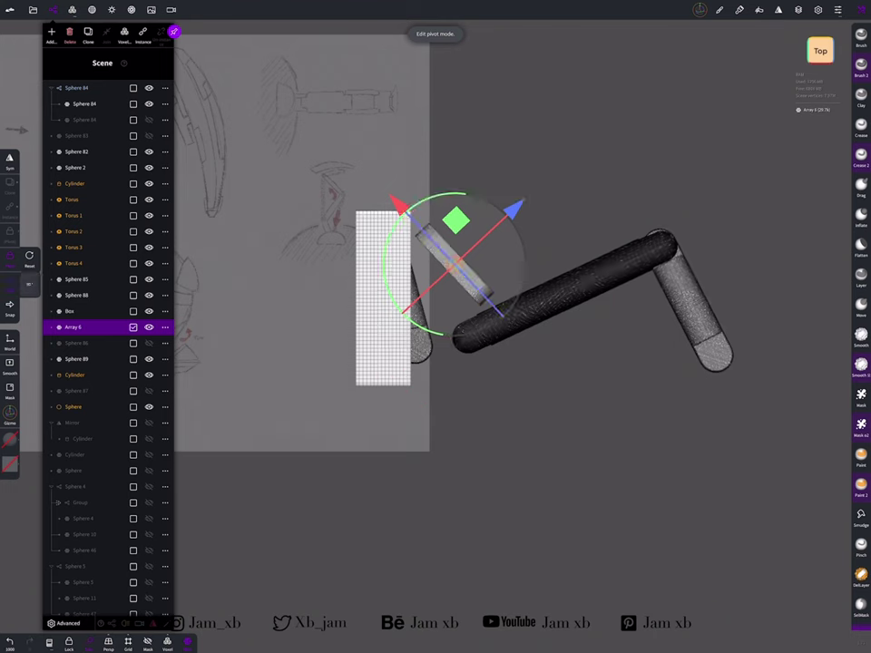
click(10, 259)
Select the Sphere 89 and 88 rods, rotate them toward vertical, then undo it
drag(590, 454, 590, 273)
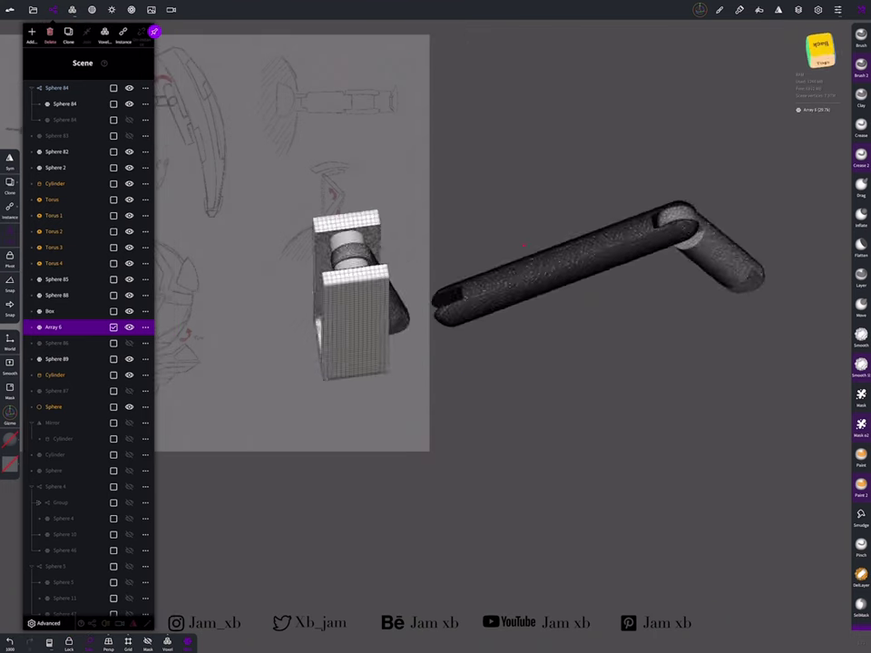
drag(635, 454, 581, 326)
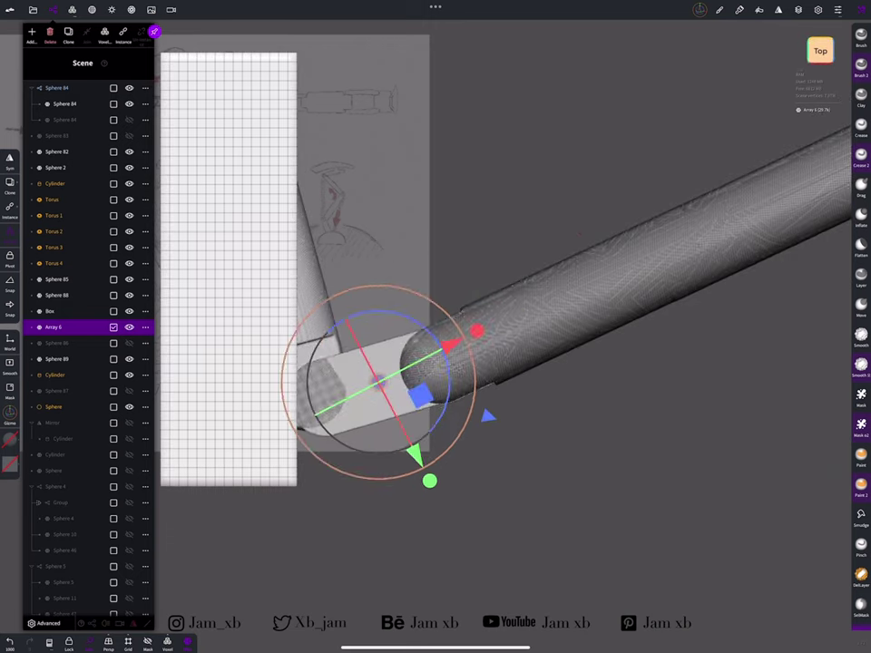
drag(635, 453, 563, 382)
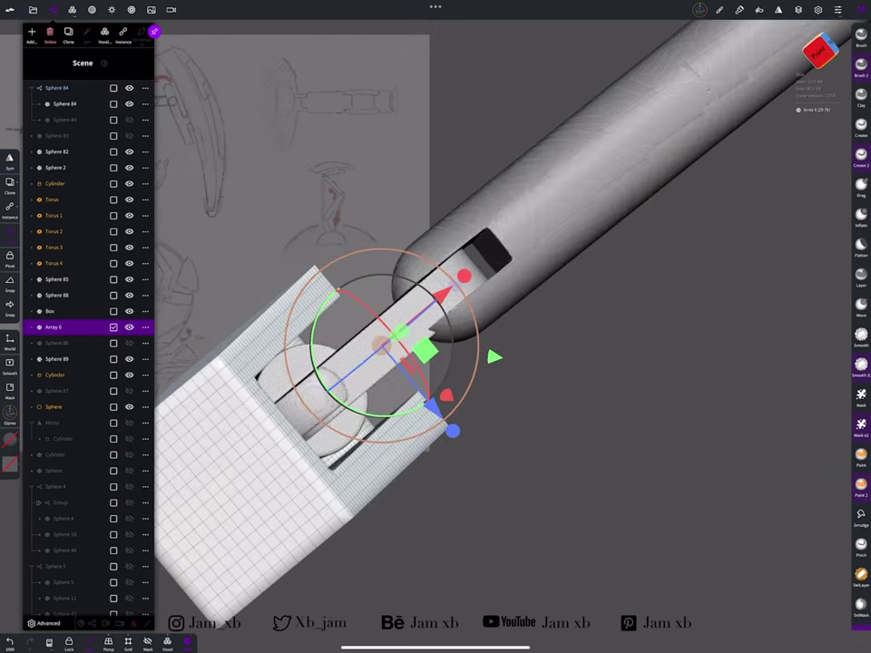
drag(435, 363, 372, 336)
drag(635, 454, 580, 381)
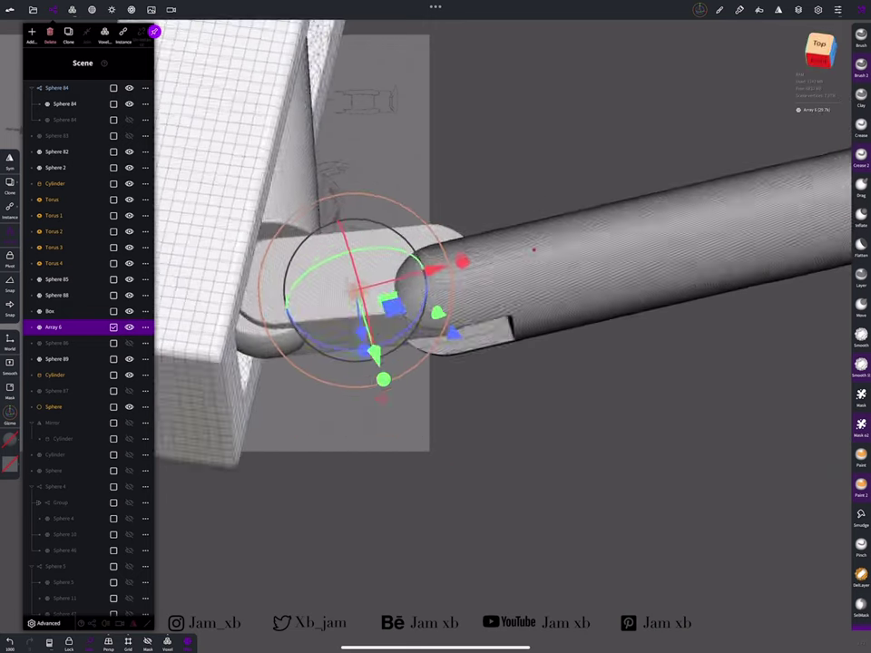
drag(635, 453, 581, 400)
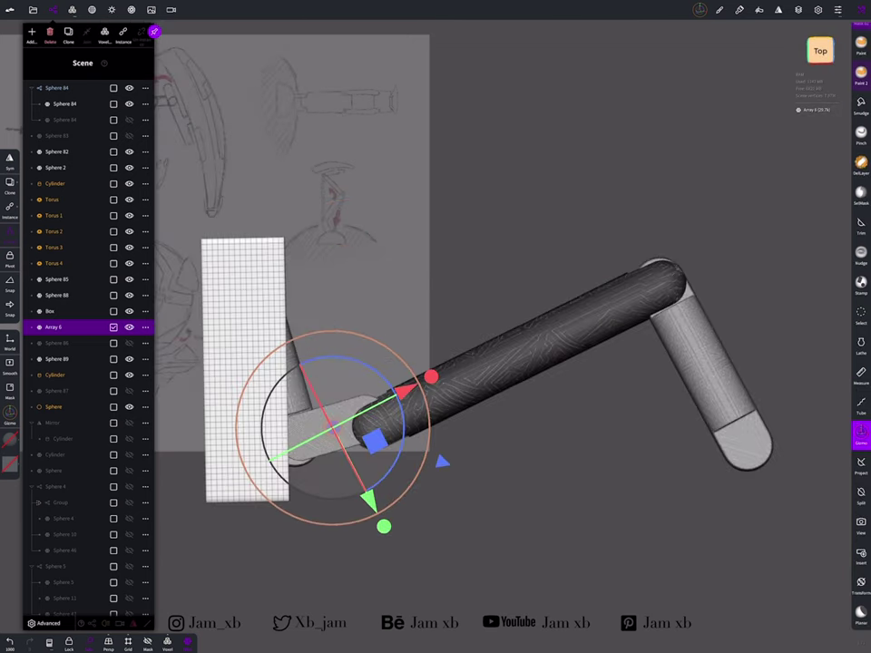
click(57, 358)
click(861, 155)
drag(454, 390, 442, 337)
key(ctrl+z)
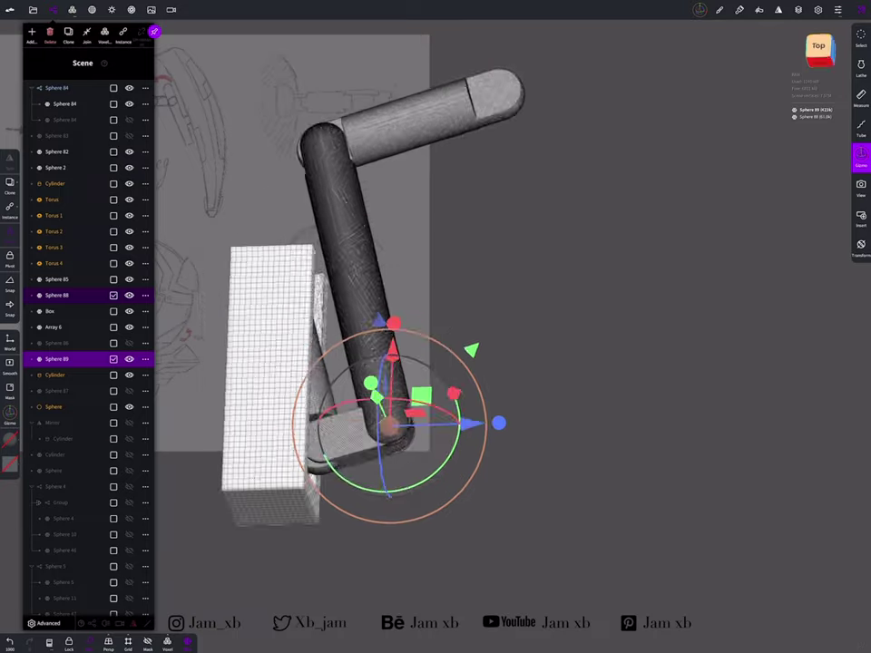
From the front view, turn the arm assembly about 150° clockwise and tilt the tall cylinder
click(820, 51)
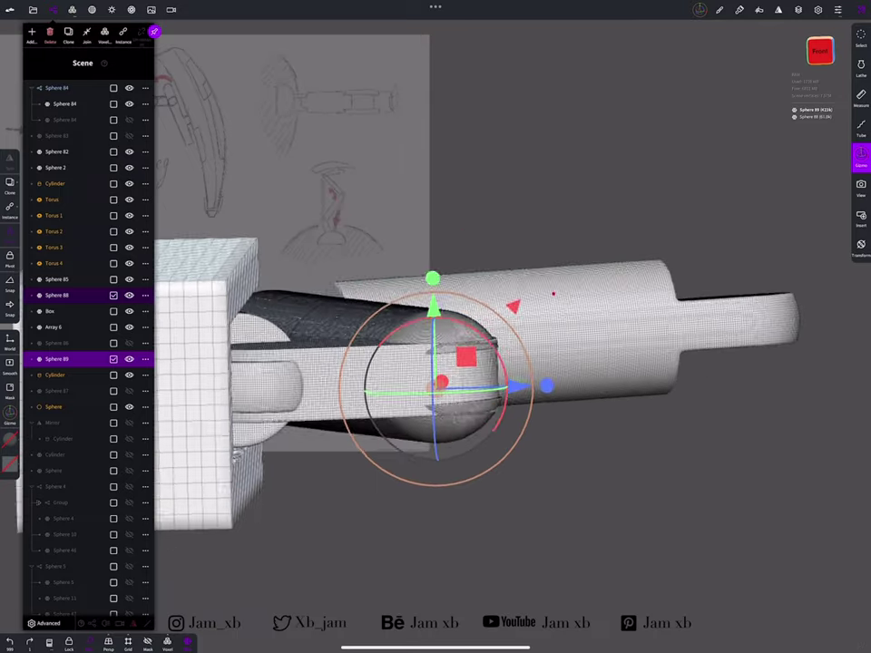
drag(635, 436, 529, 276)
click(820, 51)
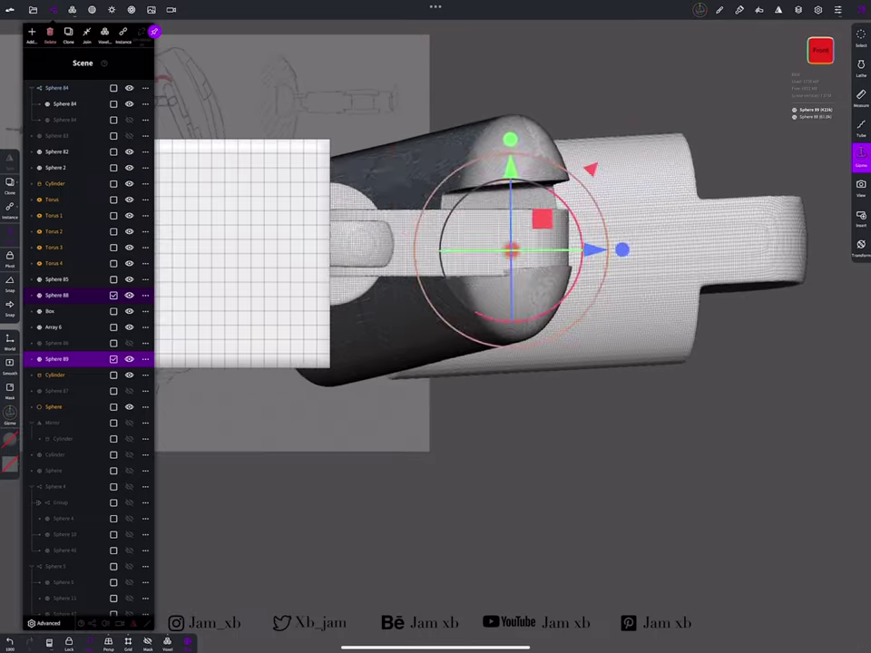
drag(526, 156, 531, 375)
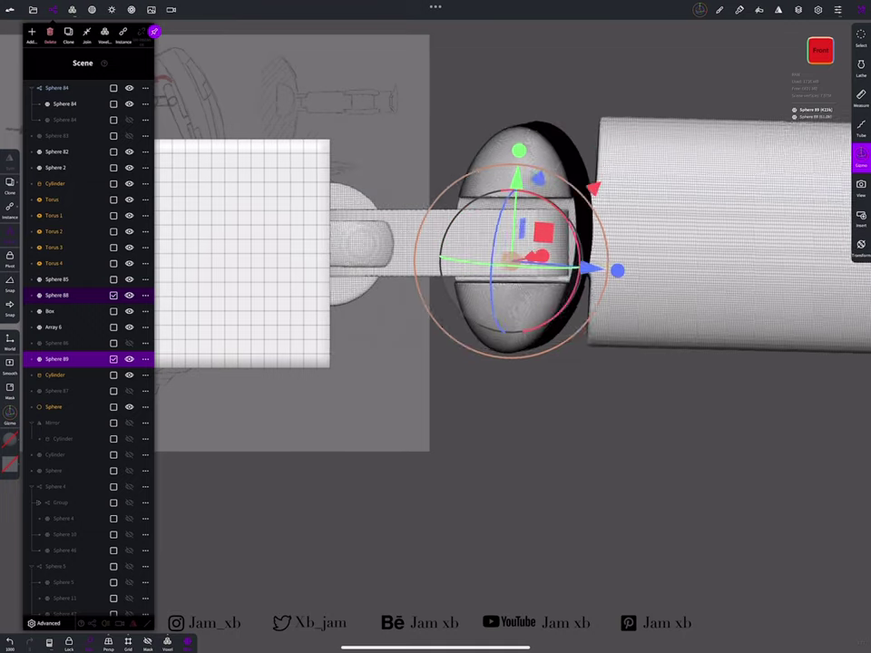
mouse_move(502, 282)
mouse_down()
mouse_move(570, 288)
mouse_move(599, 272)
mouse_up()
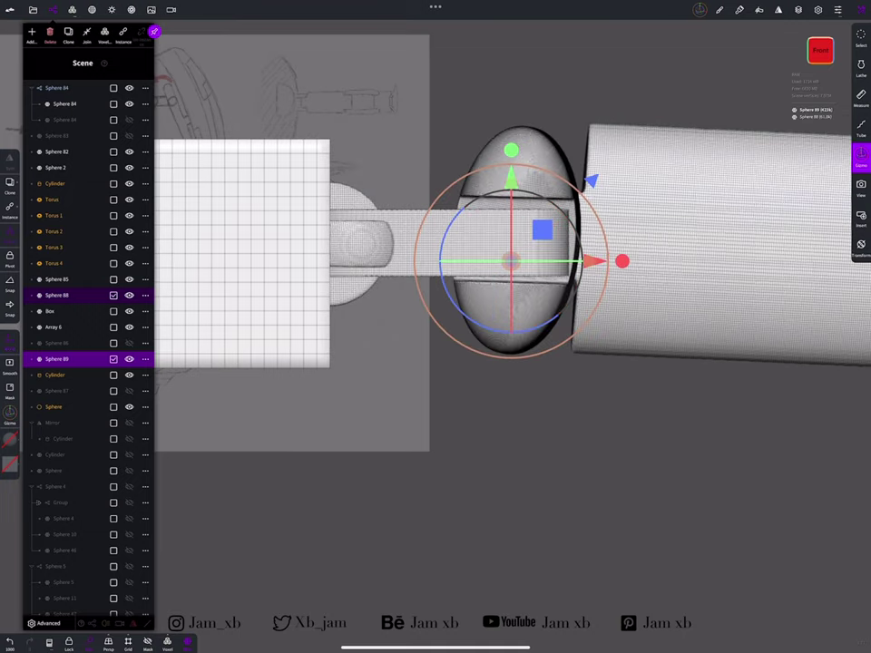
drag(509, 291, 521, 289)
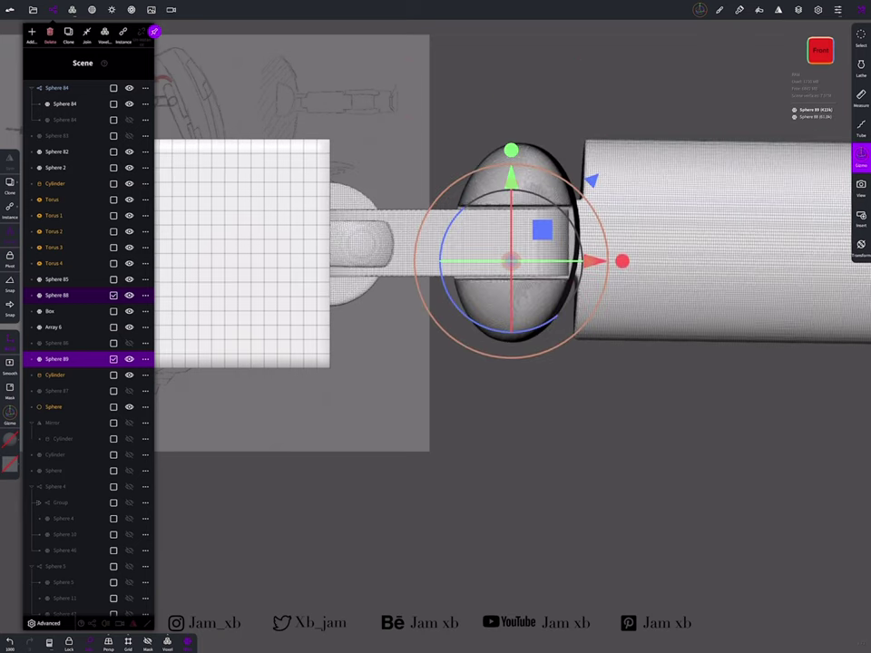
drag(726, 409, 708, 545)
drag(472, 544, 540, 489)
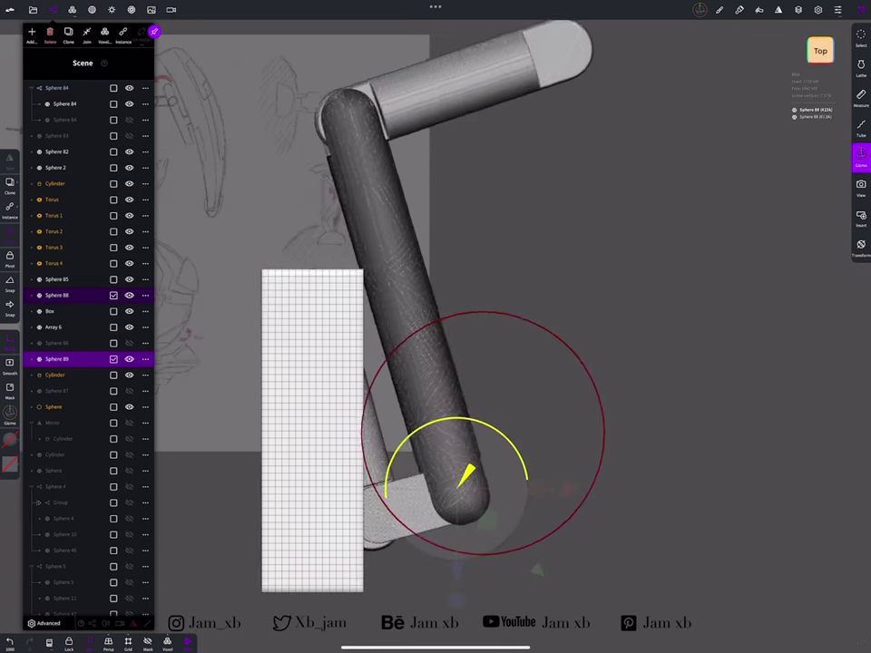
Select Array 6 and toggle its Pivot editing on and off
click(399, 510)
click(9, 258)
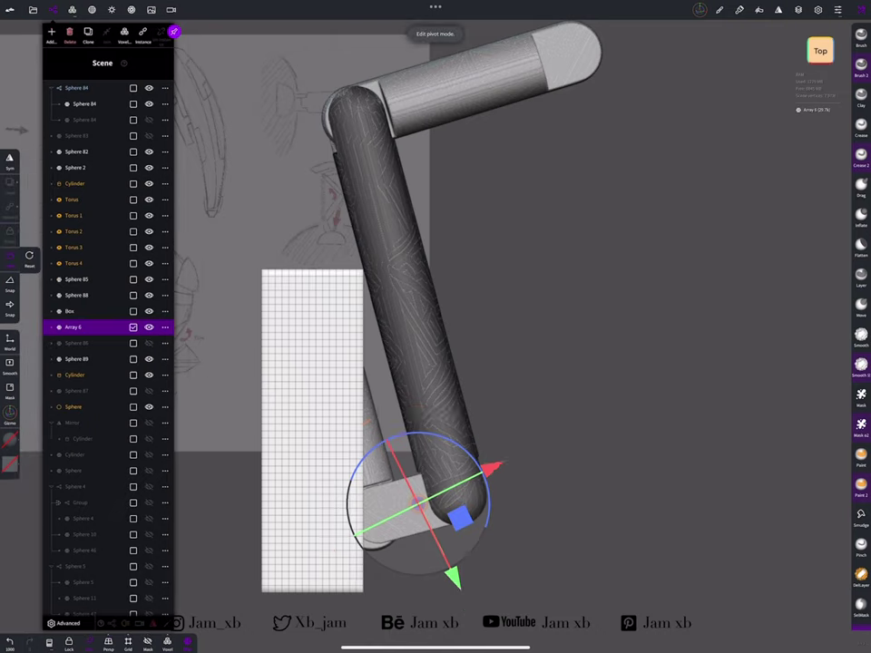
click(9, 258)
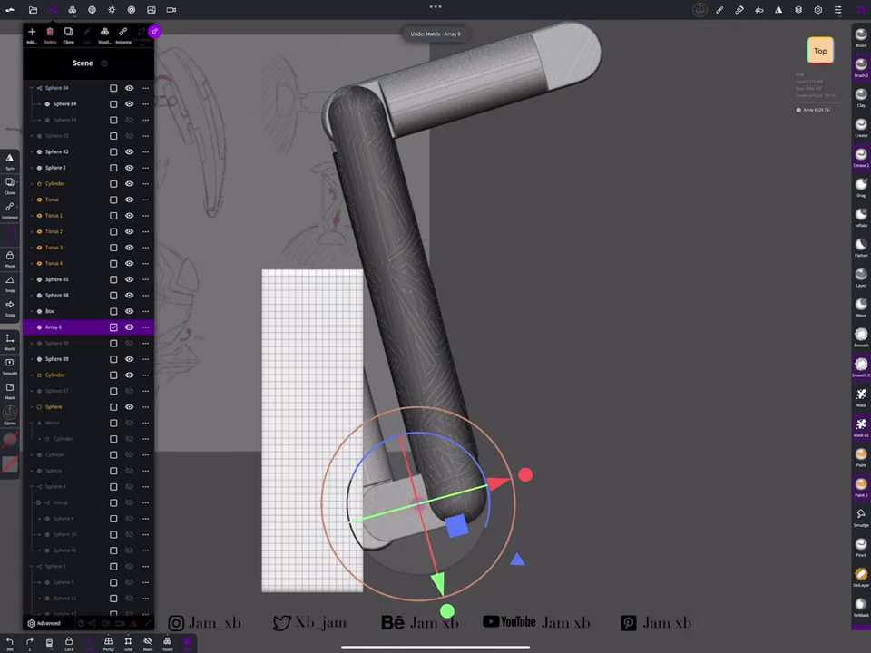
drag(435, 590, 440, 617)
drag(399, 421, 460, 412)
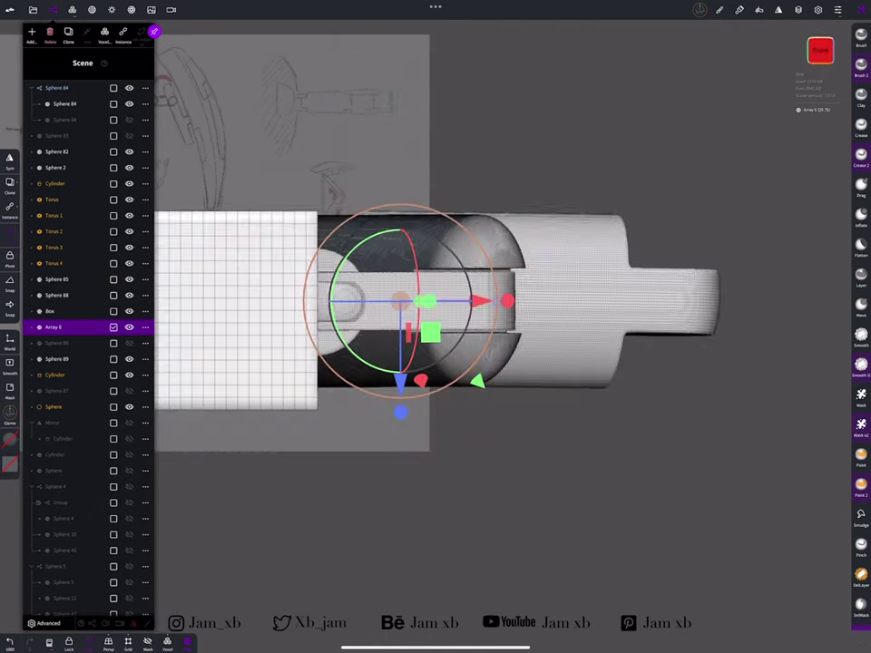
drag(635, 499, 726, 408)
Reselect the Sphere 89 rod, check the arm from oblique views, and select the Box
click(56, 358)
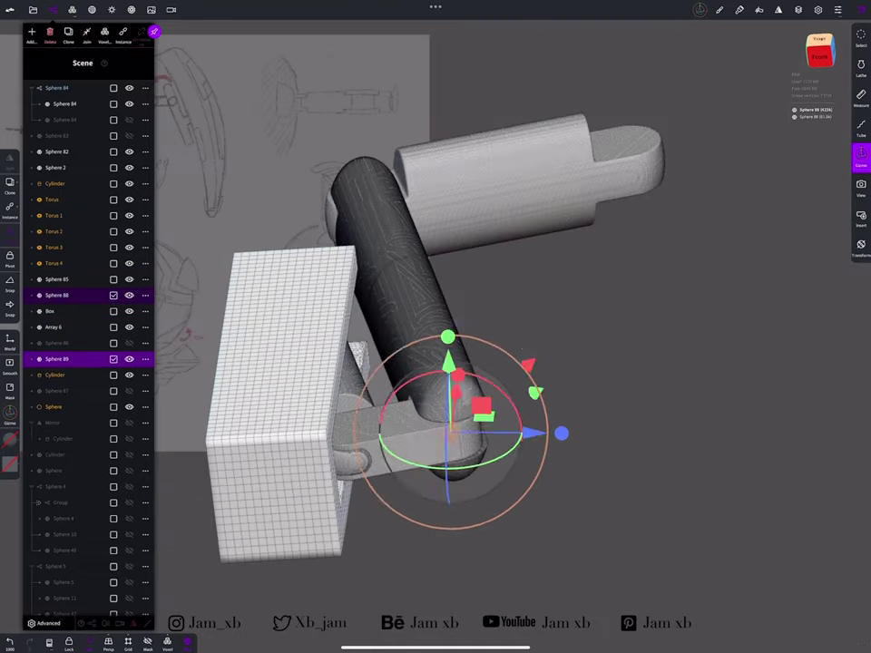
click(820, 49)
drag(518, 427, 599, 345)
drag(635, 454, 526, 344)
drag(635, 453, 545, 381)
click(55, 311)
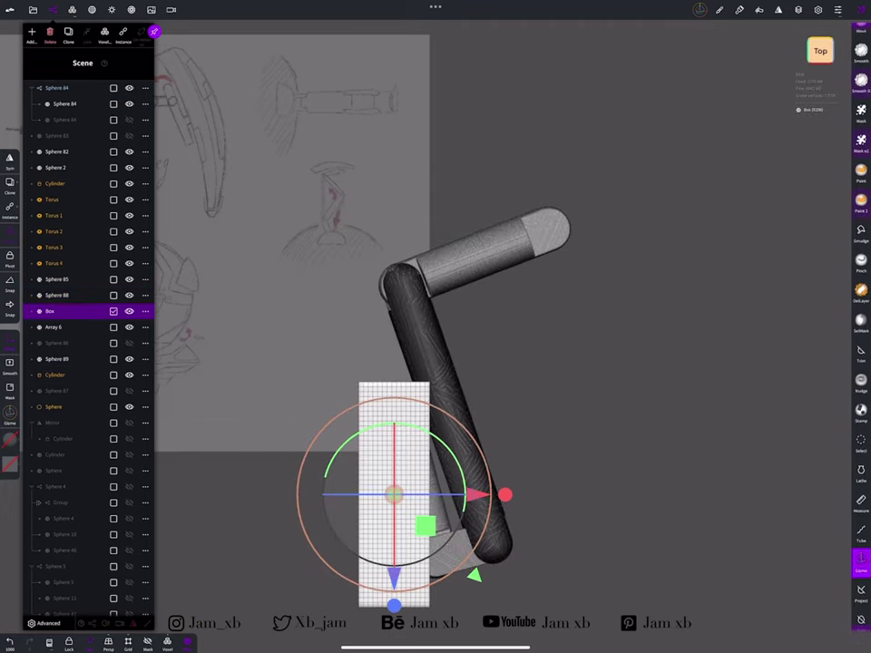
Trim the box's flat top into a half-circle with Symmetry enabled
click(861, 352)
drag(548, 441, 317, 635)
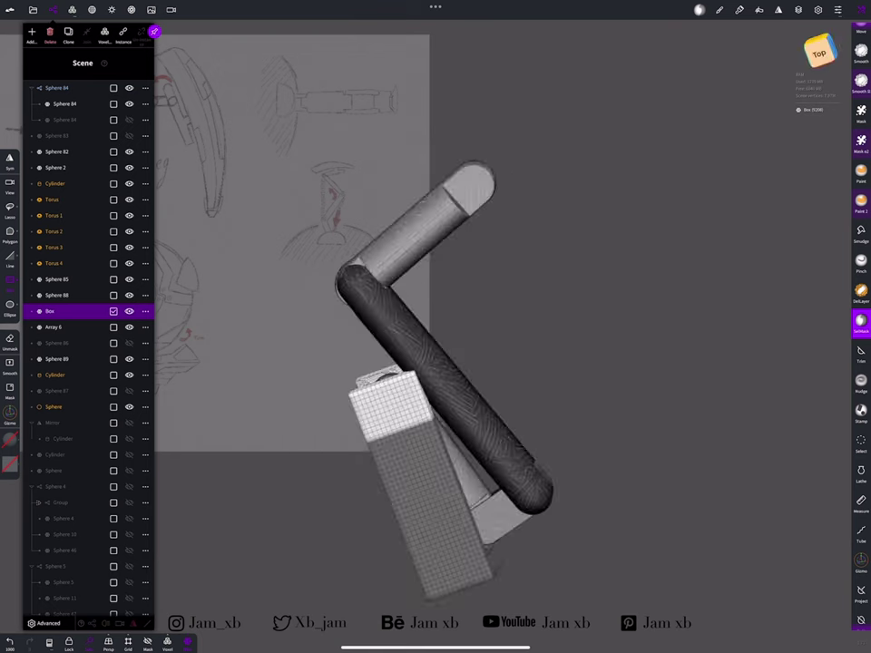
click(779, 9)
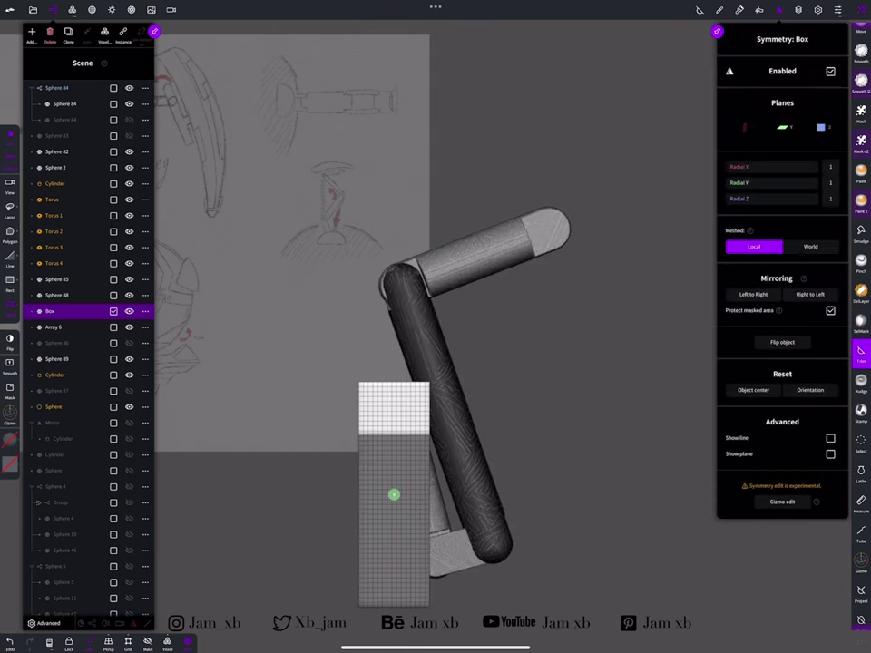
drag(359, 400, 381, 390)
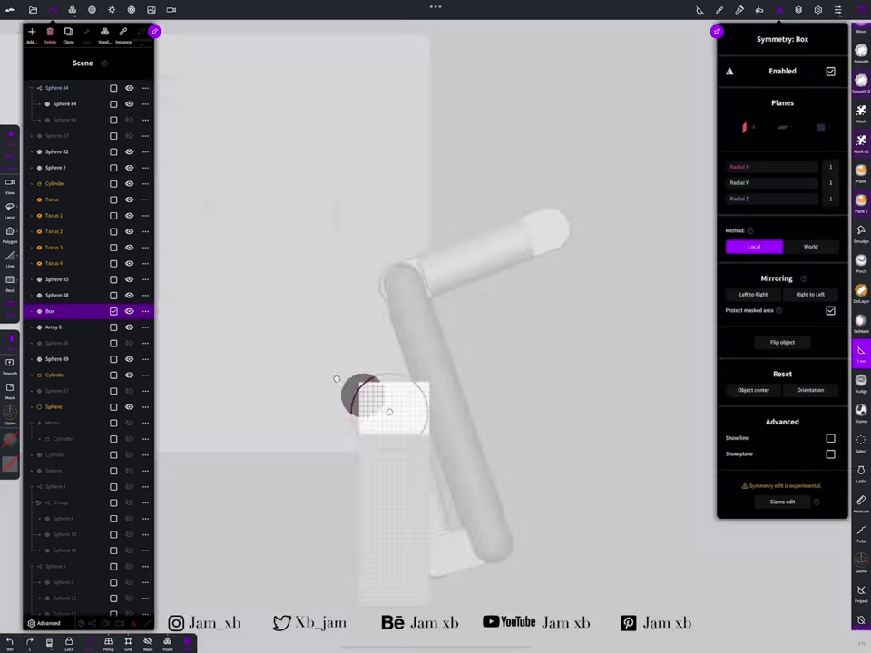
drag(359, 433, 430, 434)
click(778, 10)
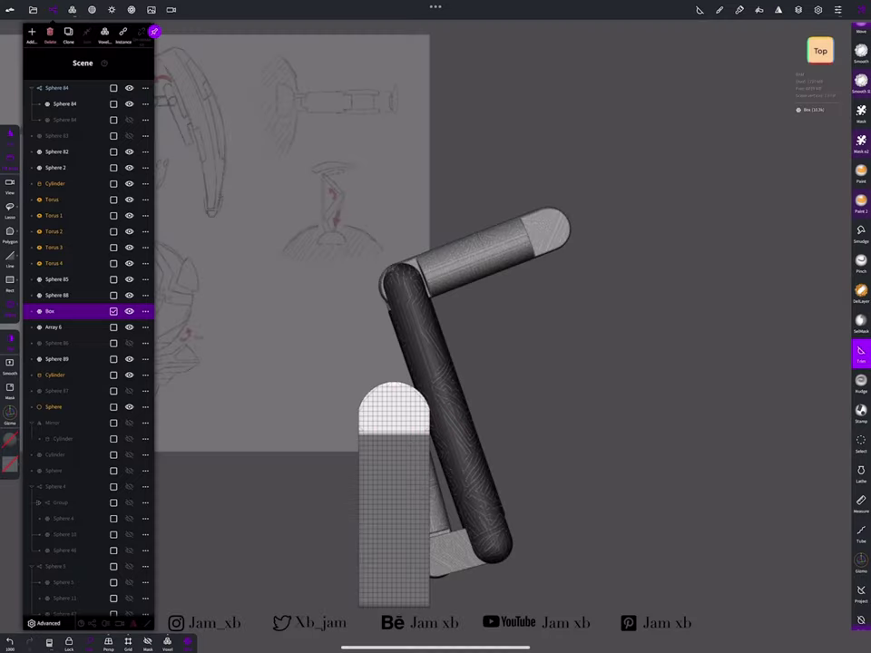
click(861, 322)
Select Sphere 88 alone and toggle its Pivot editing on and off
drag(635, 499, 562, 409)
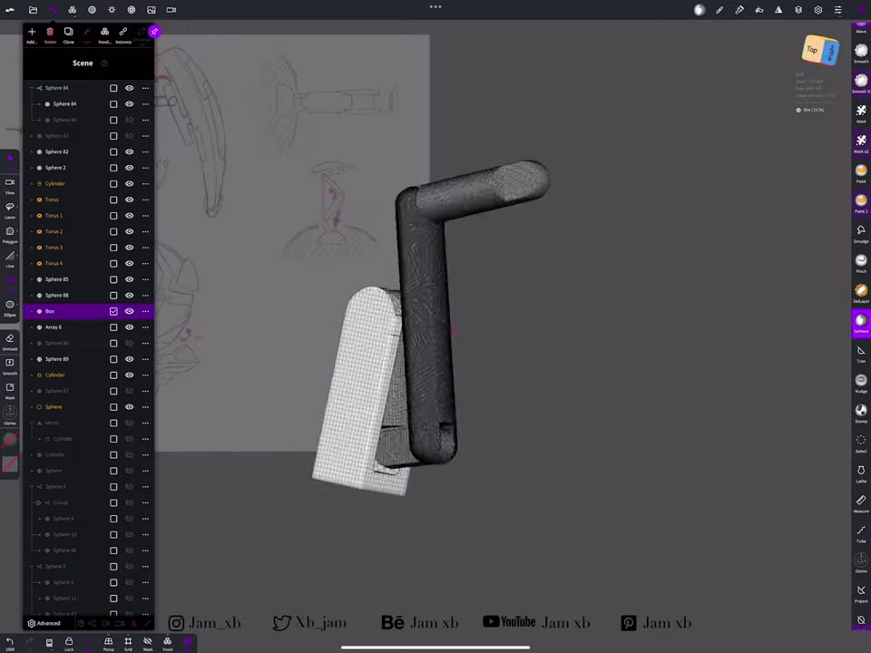
click(56, 295)
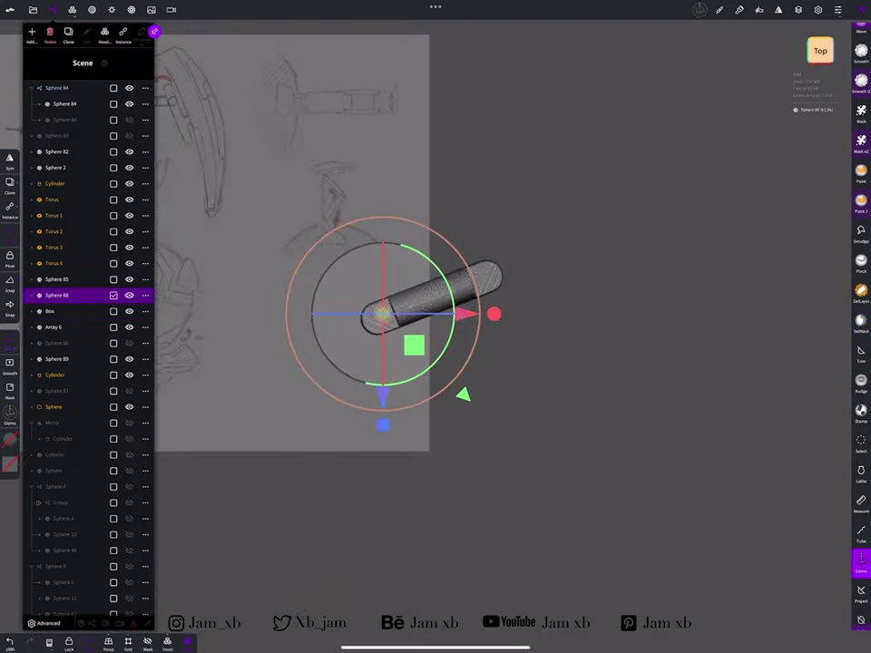
click(9, 259)
click(9, 259)
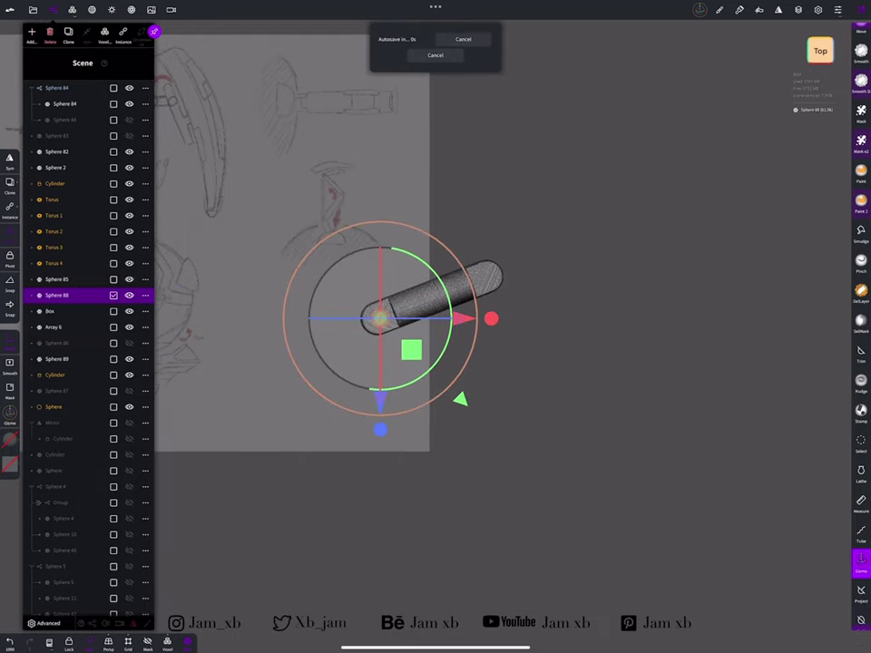
drag(544, 408, 508, 381)
drag(589, 408, 653, 390)
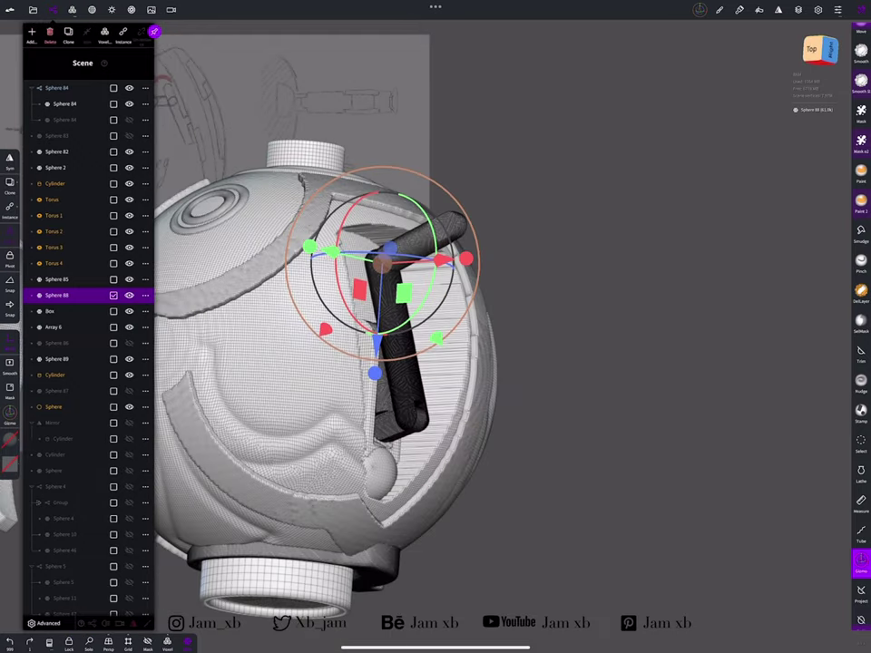
Multi-select Box, Sphere 85 and Array 6, then pick Array 6, Sphere 89 and Array 7 in turn
click(114, 311)
click(113, 279)
click(113, 327)
mouse_move(590, 409)
mouse_down()
mouse_move(635, 381)
mouse_move(617, 390)
mouse_move(563, 317)
mouse_up()
click(54, 327)
scroll(435, 327, up, 5)
click(54, 374)
mouse_move(635, 453)
mouse_down()
mouse_move(654, 436)
mouse_move(617, 426)
mouse_up()
click(55, 343)
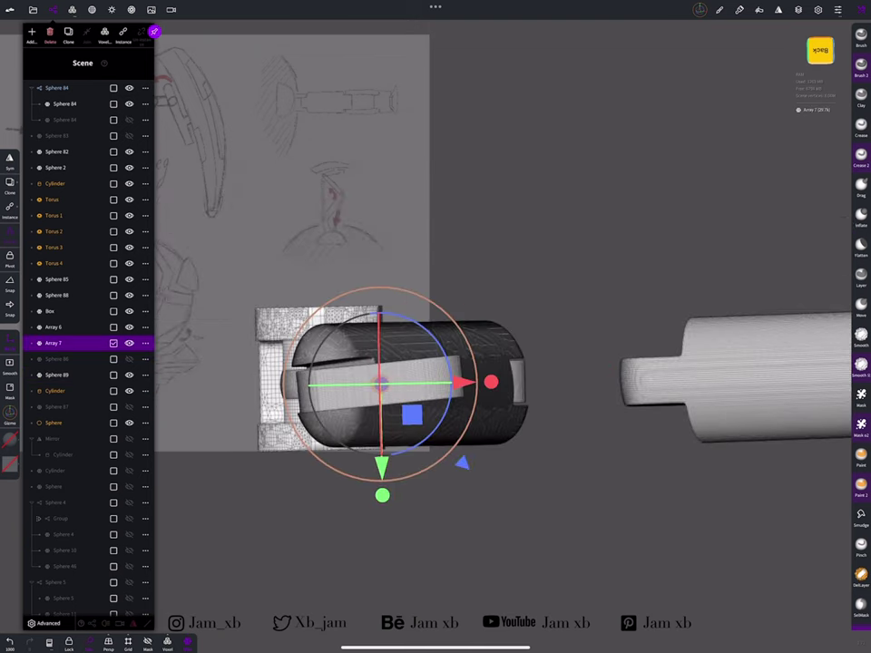
Select the upper strut, Sphere 88, and orbit to an oblique view of the arm
drag(635, 499, 563, 426)
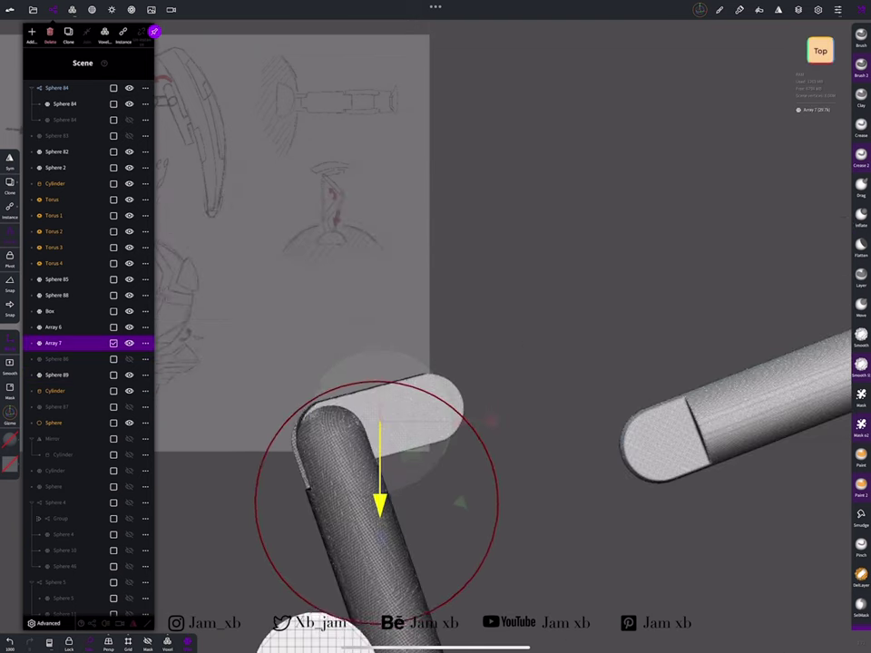
drag(635, 544, 599, 508)
click(562, 323)
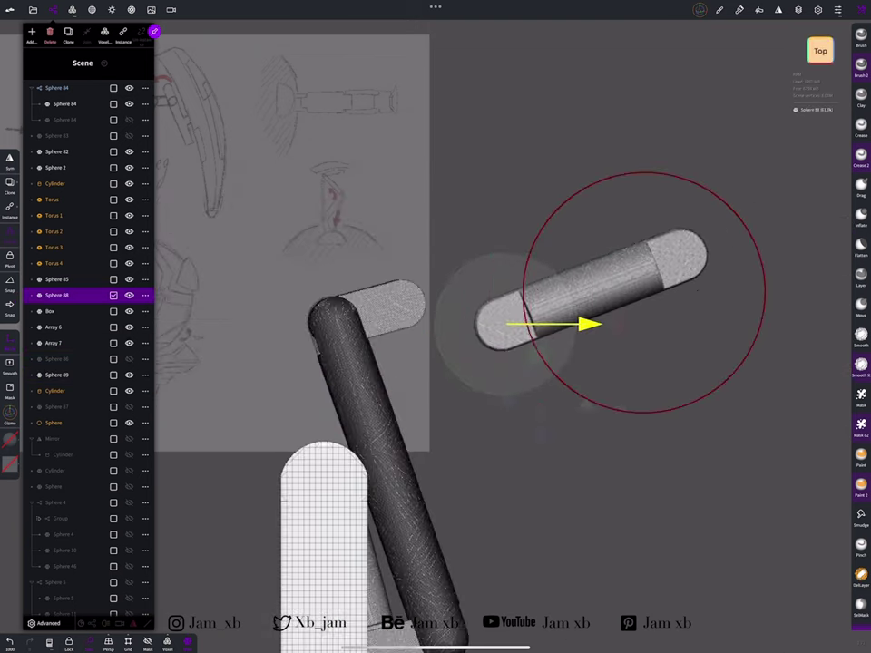
mouse_move(689, 508)
mouse_down()
mouse_move(653, 471)
mouse_move(707, 454)
mouse_up()
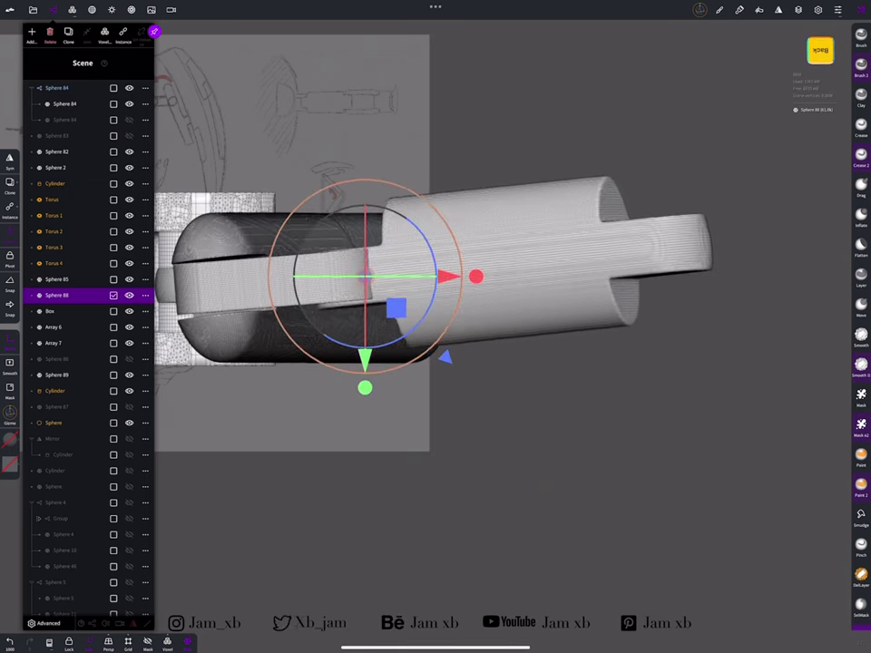
mouse_move(635, 499)
mouse_down()
mouse_move(599, 471)
mouse_move(671, 453)
mouse_move(671, 426)
mouse_up()
Rotate Sphere 88 nearly parallel to the lower strut and slide it along its axis
drag(448, 262, 426, 245)
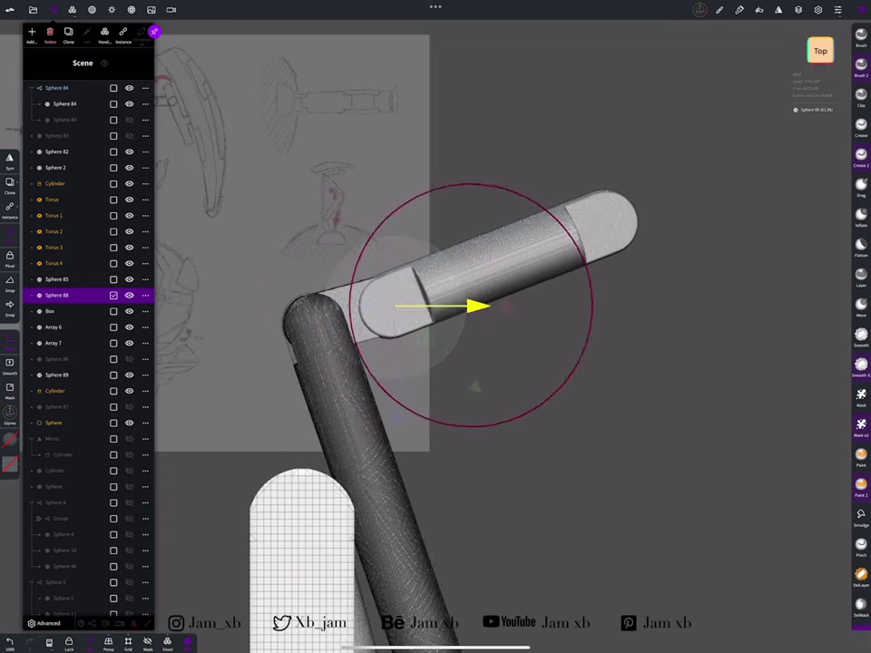
mouse_move(672, 427)
mouse_down()
mouse_move(635, 499)
mouse_move(671, 454)
mouse_up()
mouse_move(454, 263)
mouse_down()
mouse_move(468, 345)
mouse_move(473, 334)
mouse_up()
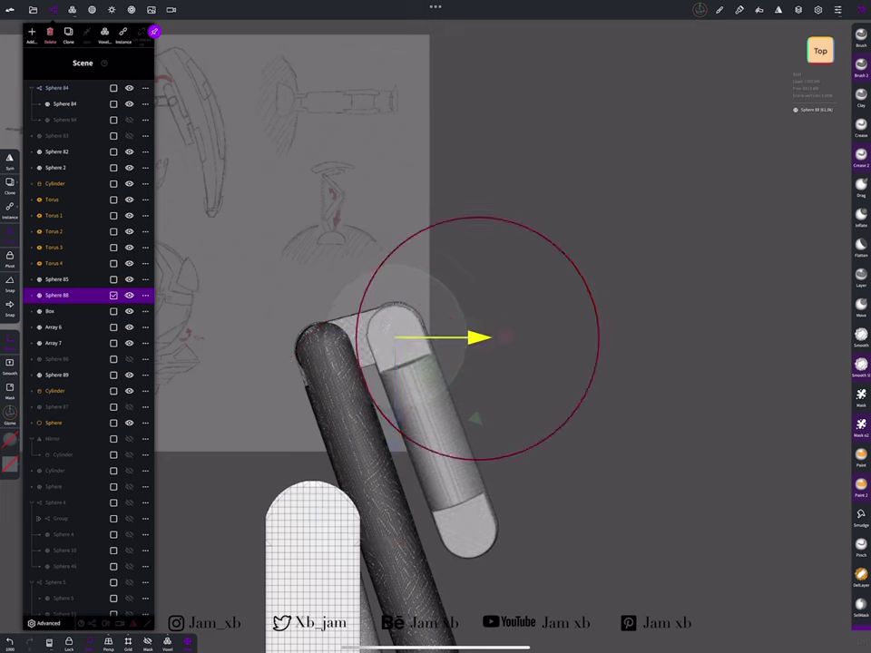
drag(635, 499, 671, 454)
drag(482, 283, 495, 285)
mouse_move(671, 454)
mouse_down()
mouse_move(635, 490)
mouse_move(689, 435)
mouse_move(653, 480)
mouse_up()
Open and close the project settings, then open the scene object list
click(33, 9)
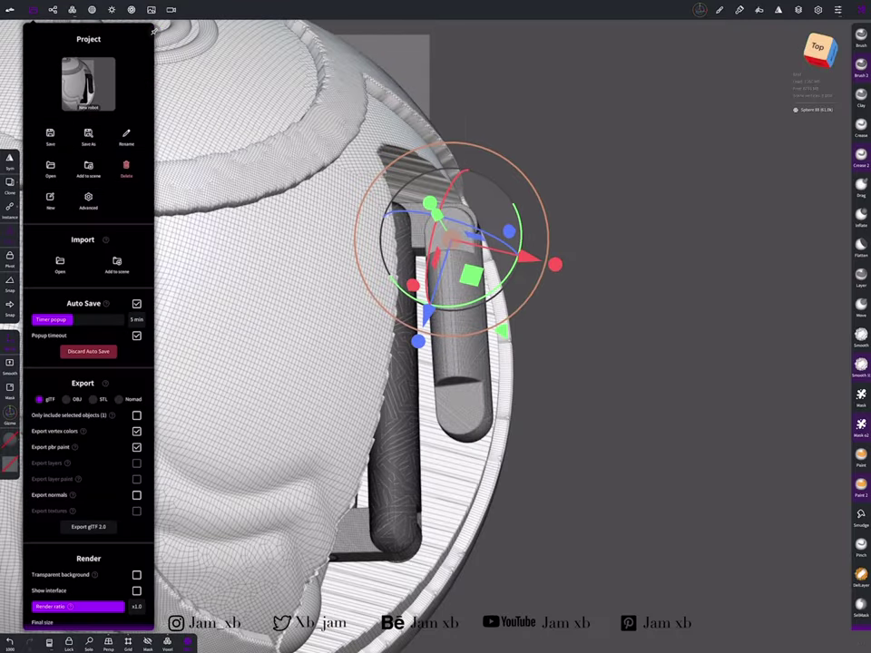
click(32, 9)
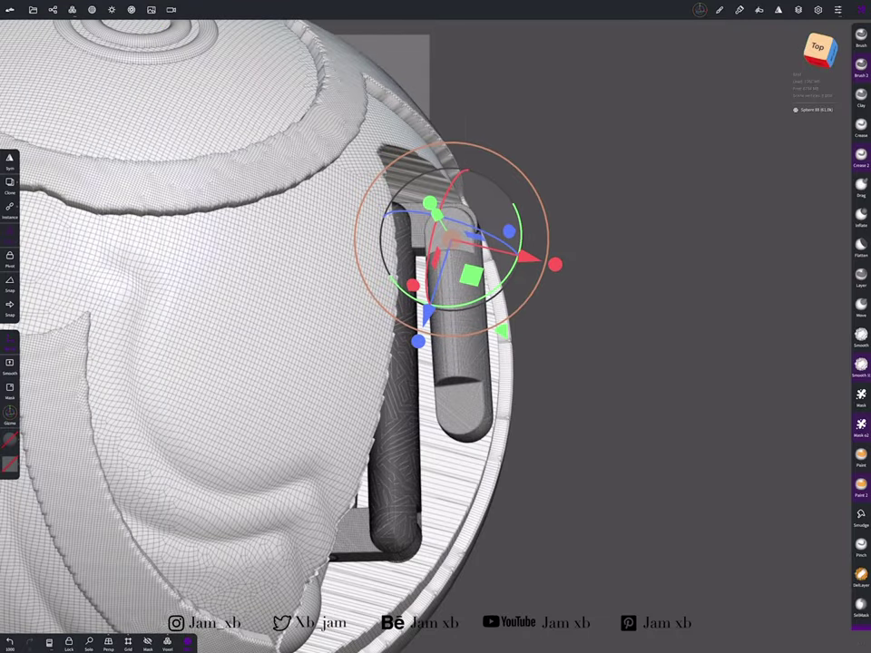
click(53, 9)
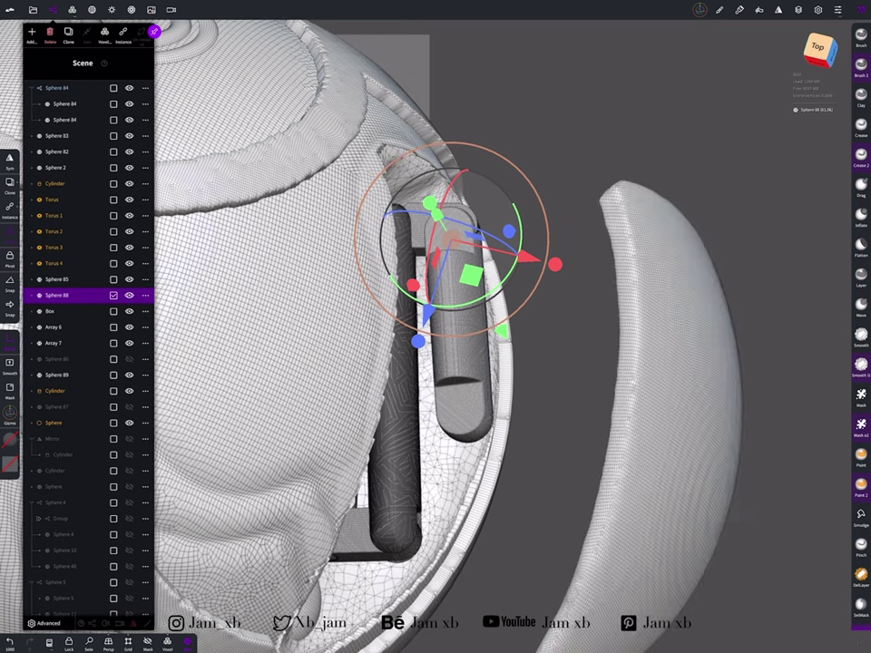
drag(635, 409, 581, 390)
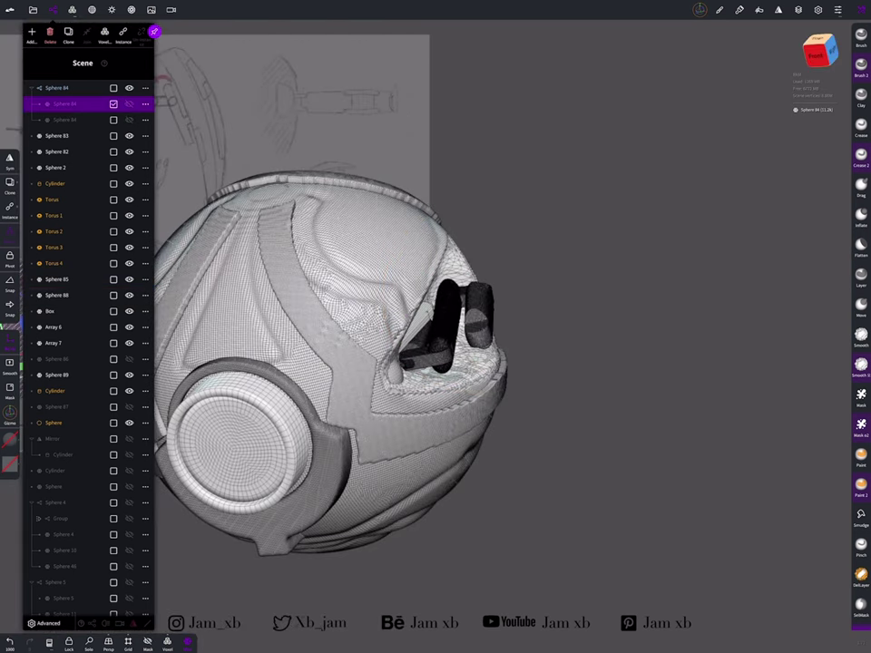
Try a Trim stroke on the strut, undo Sphere 90's rotation, and set its pivot at the joint
click(64, 119)
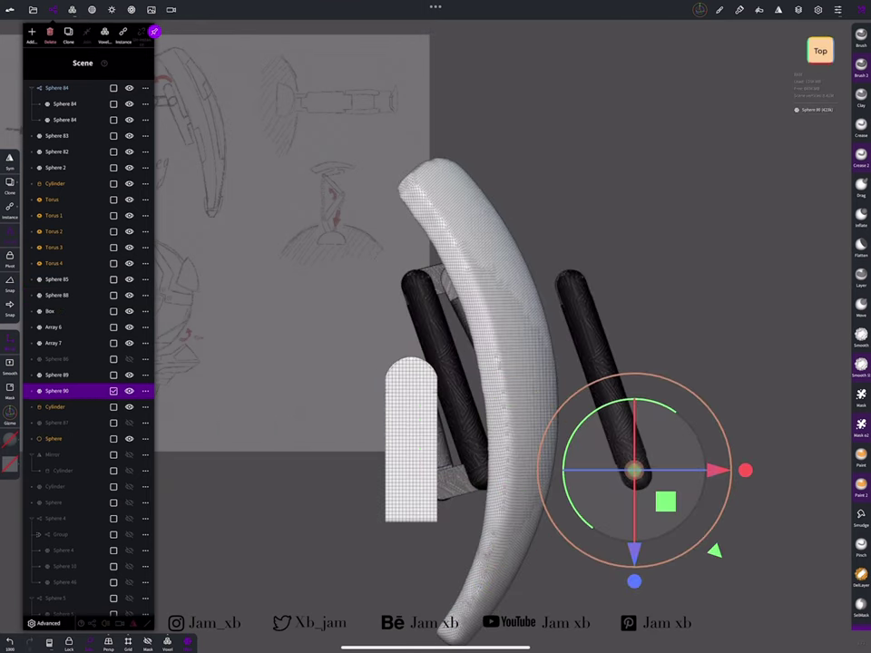
drag(651, 359, 583, 426)
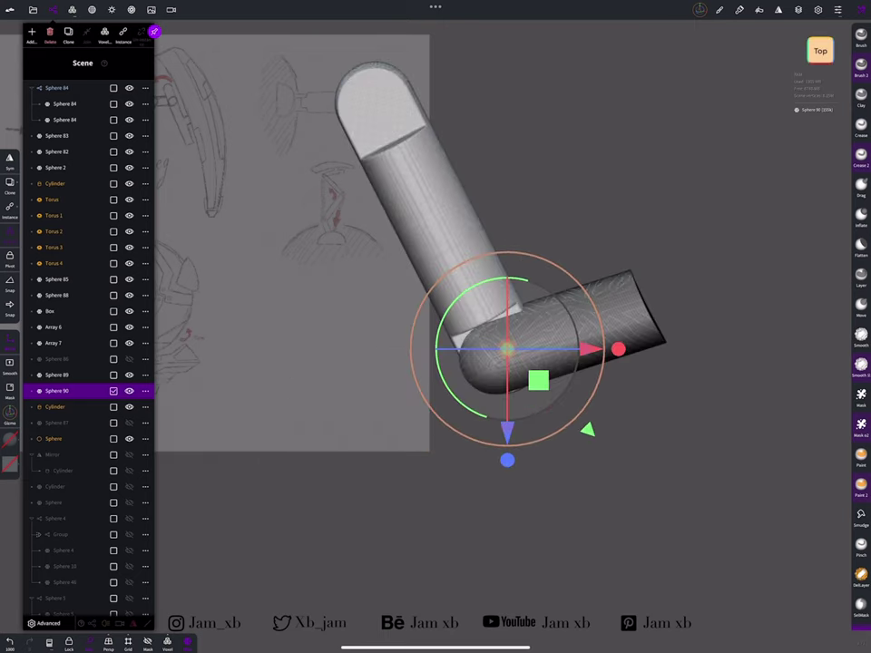
key(ctrl+z)
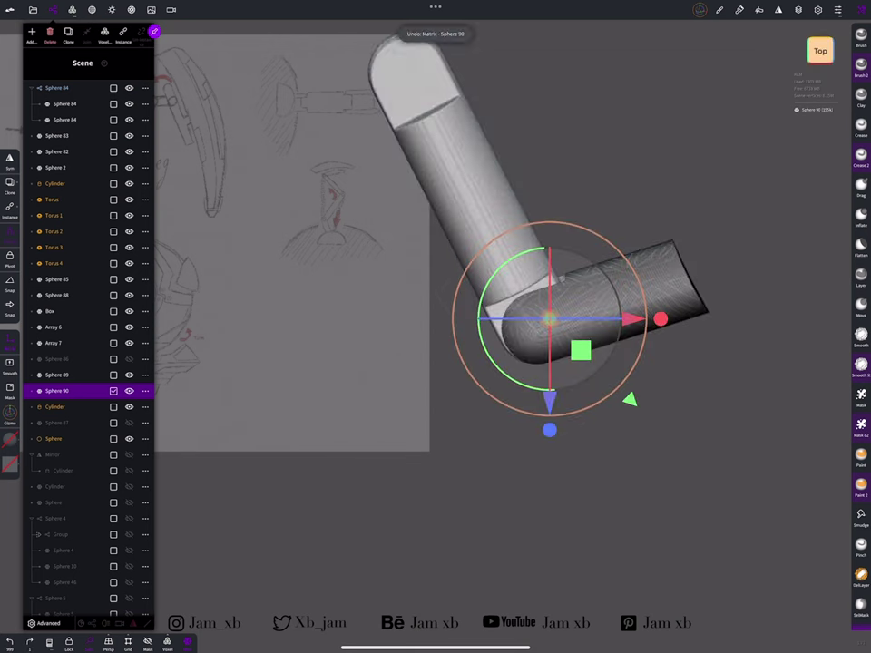
click(9, 258)
click(535, 334)
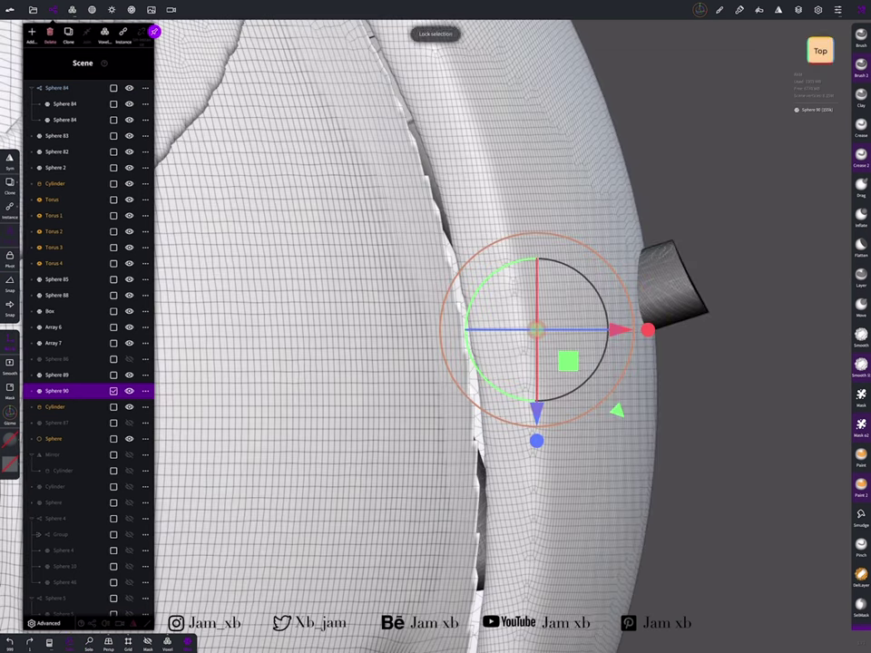
Select Sphere 85 through Cylinder, then the Sphere 84 shell piece
click(113, 375)
click(113, 406)
drag(114, 279, 113, 343)
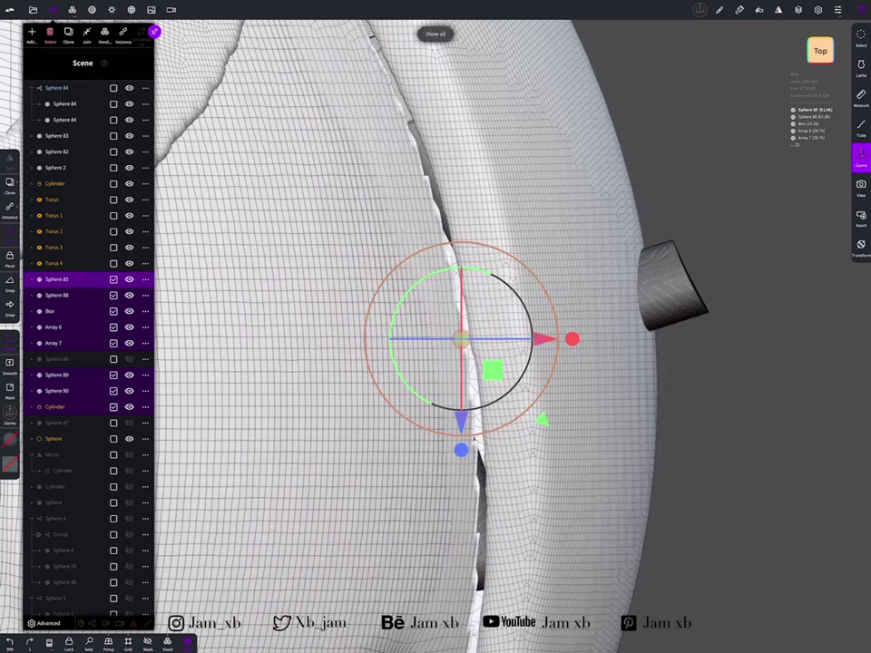
click(64, 118)
drag(635, 408, 581, 408)
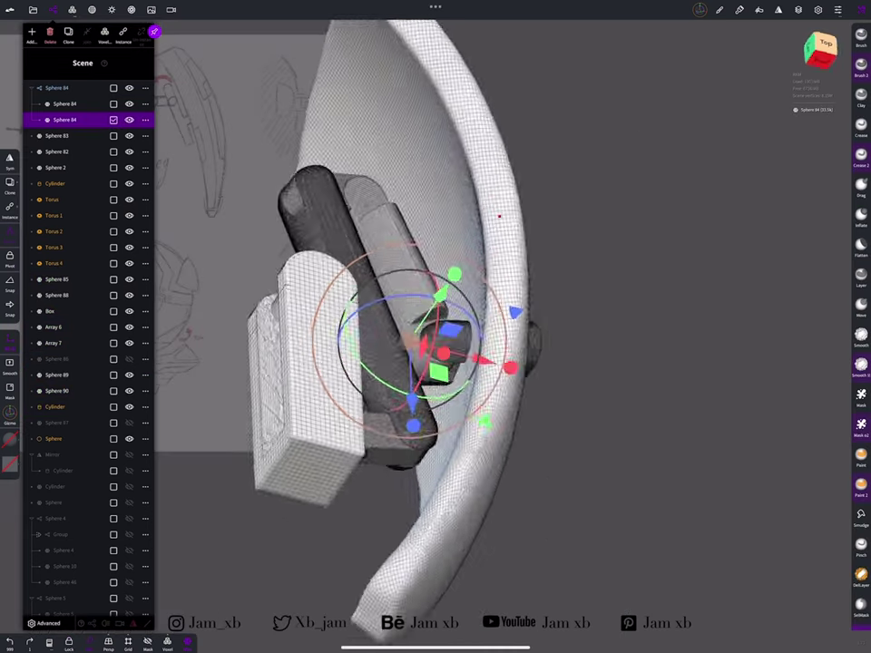
mouse_move(544, 363)
mouse_down()
mouse_move(408, 362)
mouse_move(498, 363)
mouse_move(390, 354)
mouse_move(381, 312)
mouse_move(291, 317)
mouse_move(363, 326)
mouse_up()
click(64, 119)
Orbit until the triangular plate faces the camera and select all leg parts together
drag(418, 454, 360, 465)
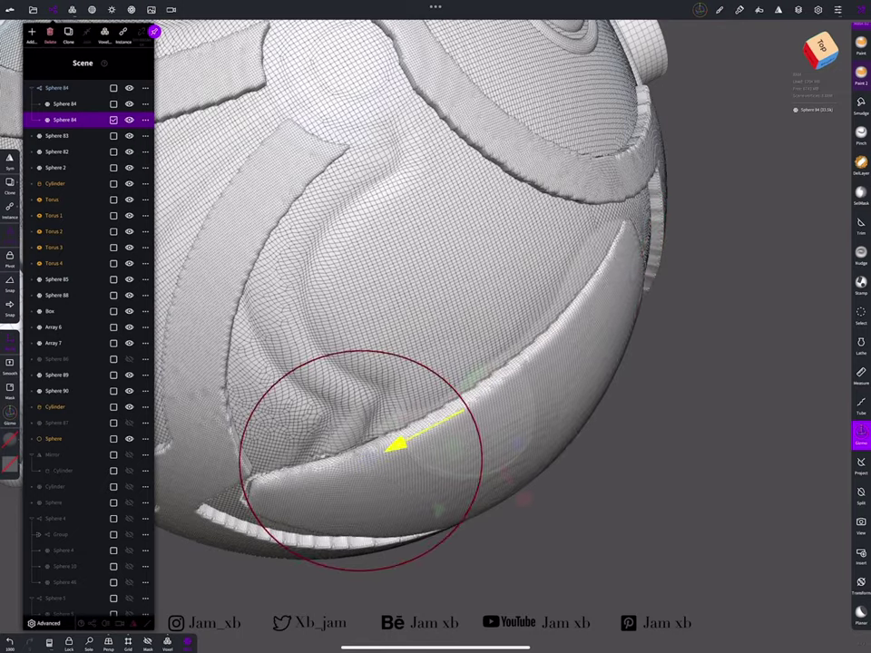
drag(454, 363, 399, 273)
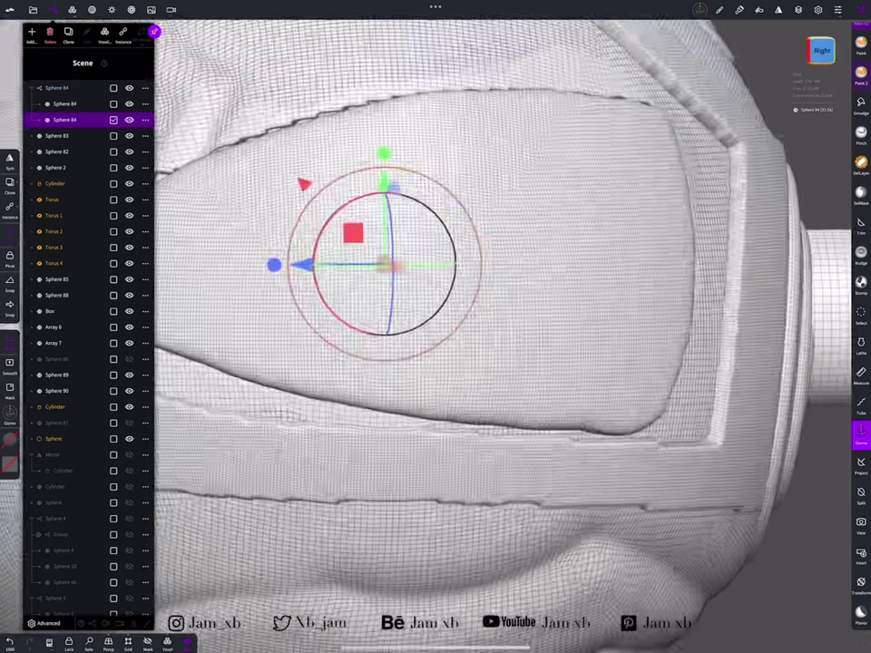
drag(632, 213, 398, 223)
drag(398, 272, 299, 281)
drag(363, 317, 344, 317)
mouse_move(454, 363)
mouse_down()
mouse_move(435, 308)
mouse_move(460, 302)
mouse_move(399, 300)
mouse_move(399, 345)
mouse_move(345, 335)
mouse_move(381, 326)
mouse_up()
click(517, 354)
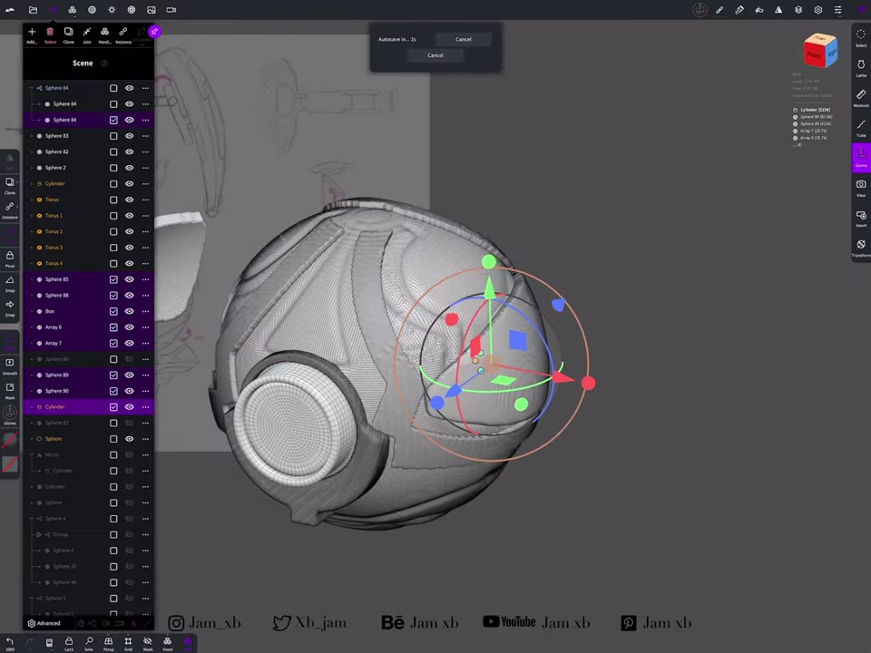
Hide the side panels to show the sketch and undo the last pivot change
click(33, 9)
click(33, 9)
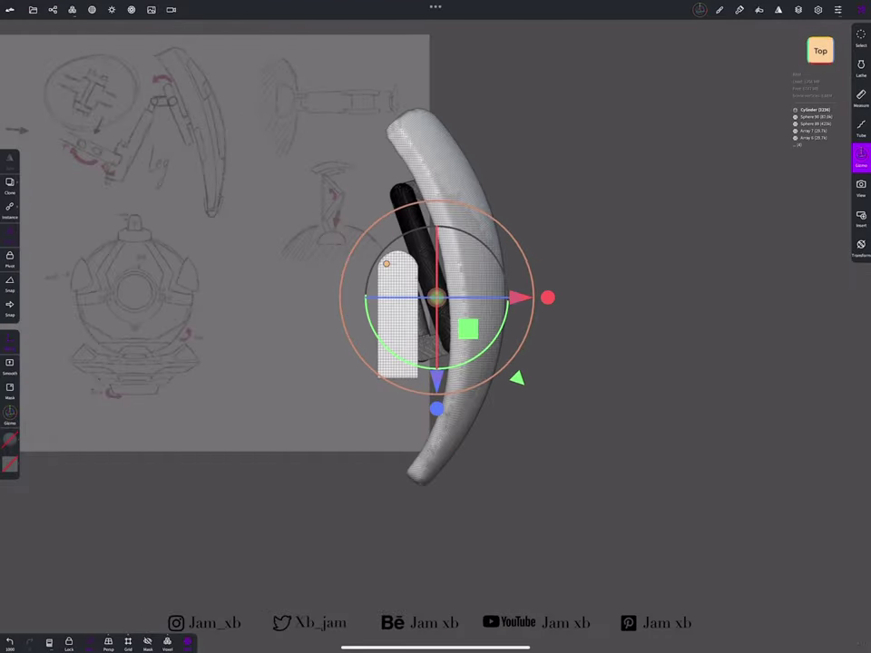
mouse_move(635, 408)
mouse_down()
mouse_move(508, 363)
mouse_move(563, 381)
mouse_up()
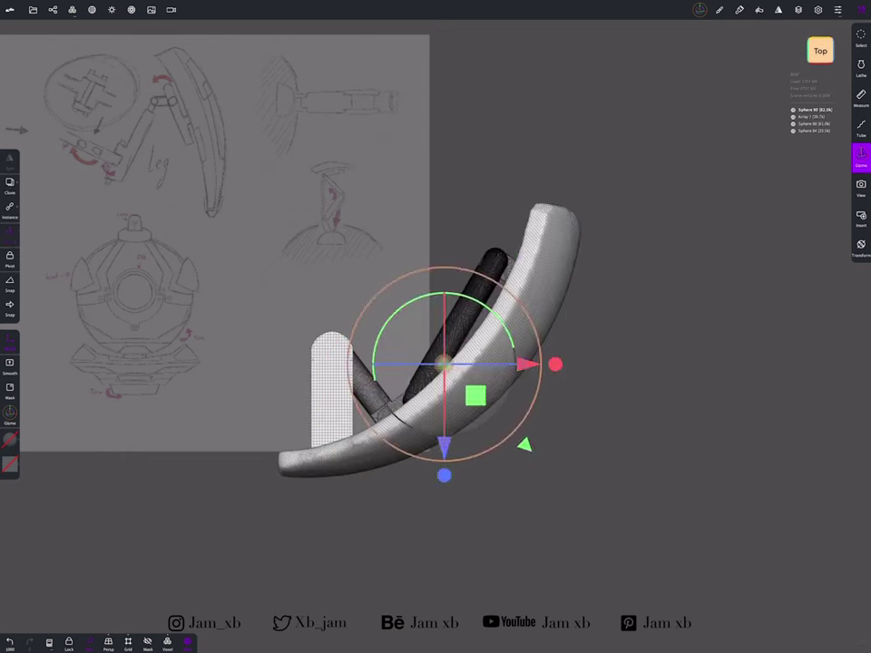
key(ctrl+z)
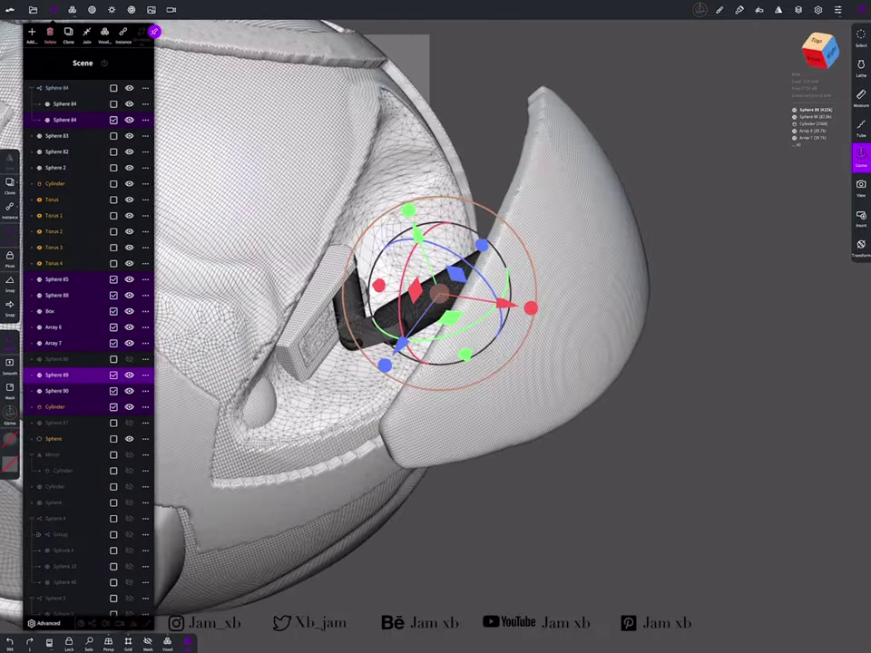
Undo another pivot change and select the Sphere object to mirror
key(ctrl+z)
click(55, 438)
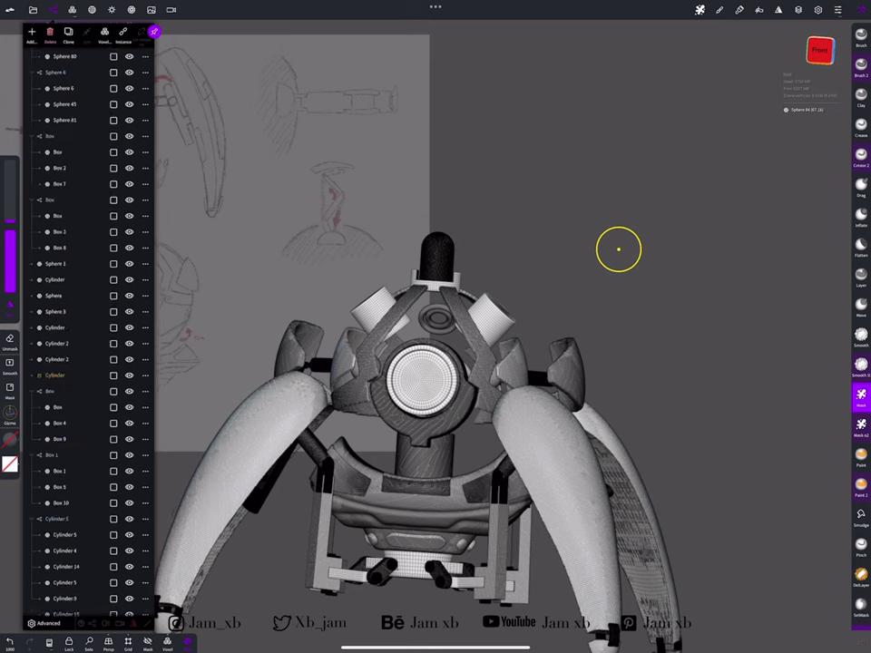
Orbit to a high top-down view of the robot and select the ball body, Sphere 62
drag(618, 250, 554, 316)
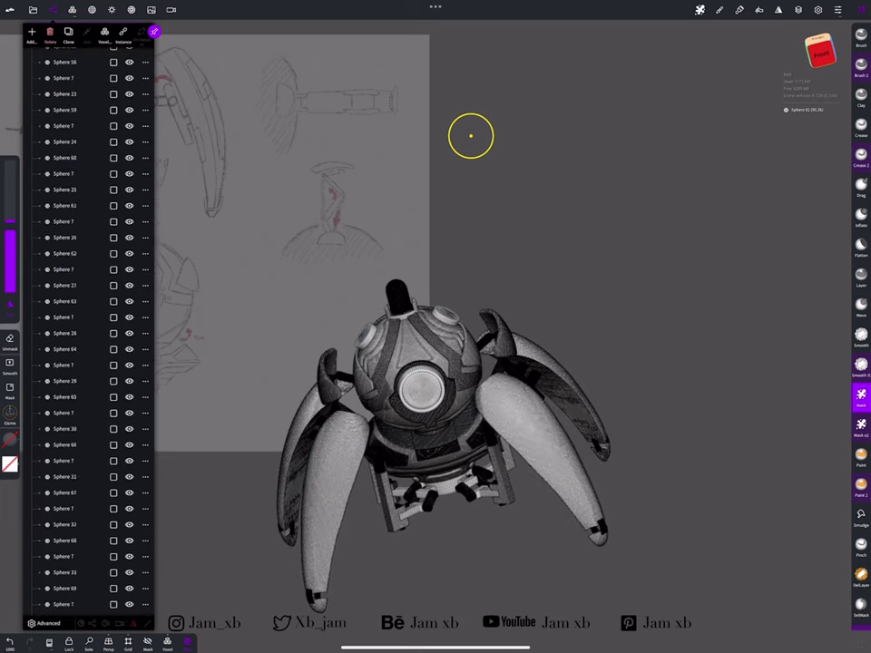
drag(471, 136, 457, 227)
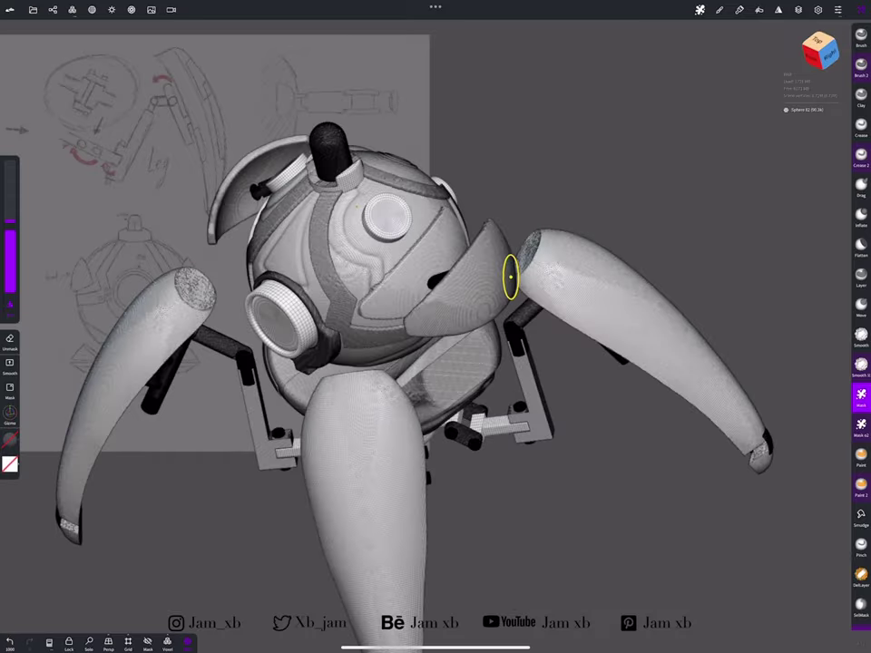
drag(509, 275, 452, 359)
click(452, 359)
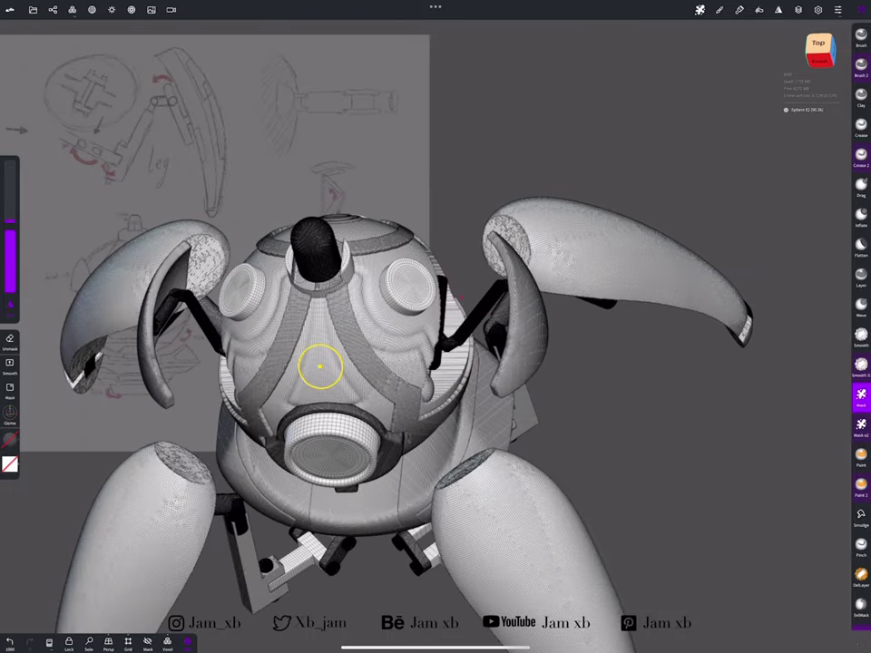
Solo Sphere 62 and orbit closely around its cutout
mouse_move(321, 365)
mouse_down()
mouse_move(360, 297)
mouse_move(264, 296)
mouse_move(389, 404)
mouse_up()
key(s)
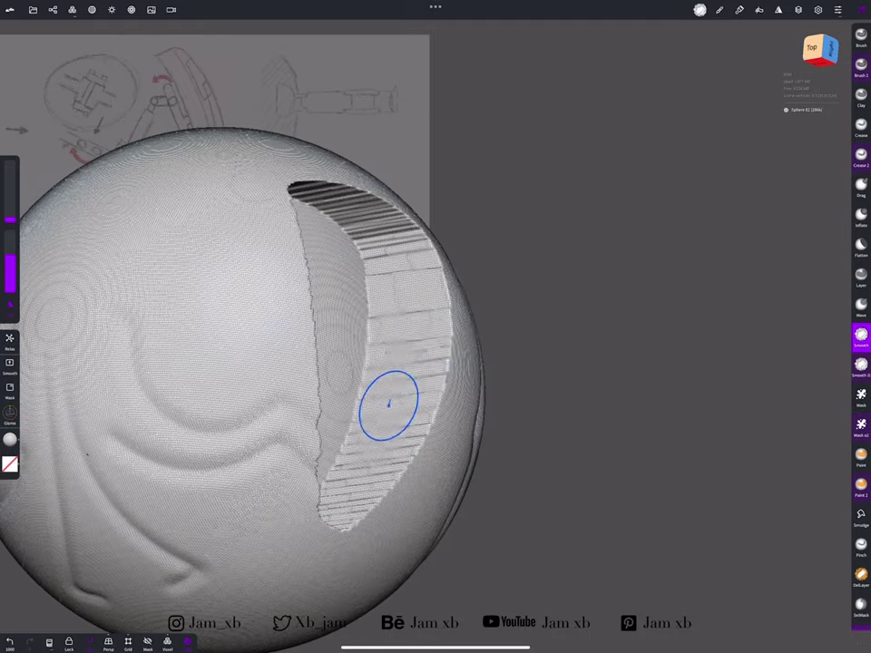
drag(374, 459, 290, 433)
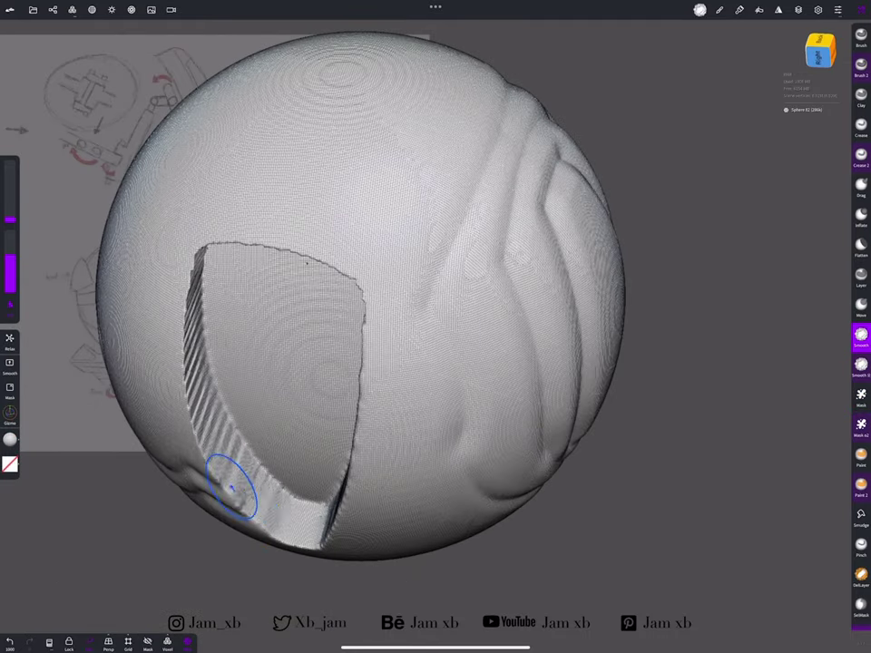
mouse_move(189, 288)
mouse_down()
mouse_move(253, 516)
mouse_move(282, 200)
mouse_move(167, 272)
mouse_move(359, 304)
mouse_up()
mouse_move(318, 347)
mouse_down()
mouse_move(326, 453)
mouse_move(326, 344)
mouse_move(359, 220)
mouse_move(408, 176)
mouse_up()
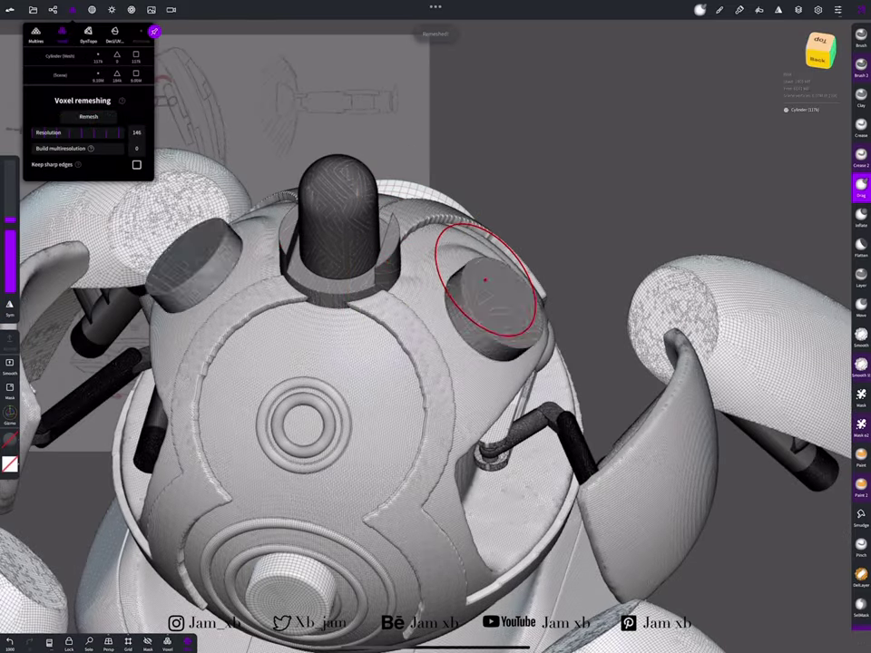
Orbit out to the full robot, snap to its back view, and bring up the voxel remeshing settings
drag(486, 279, 524, 215)
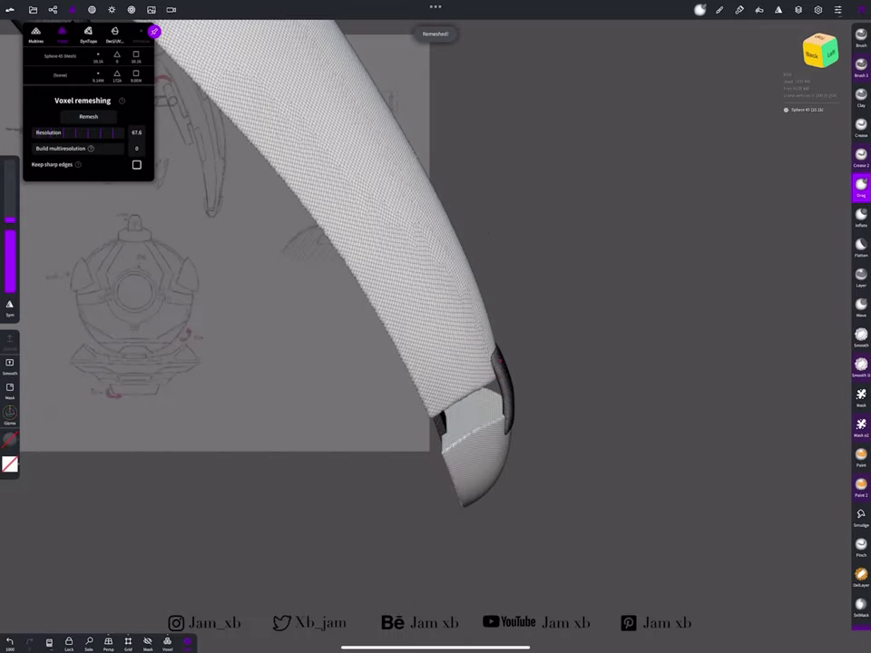
click(812, 54)
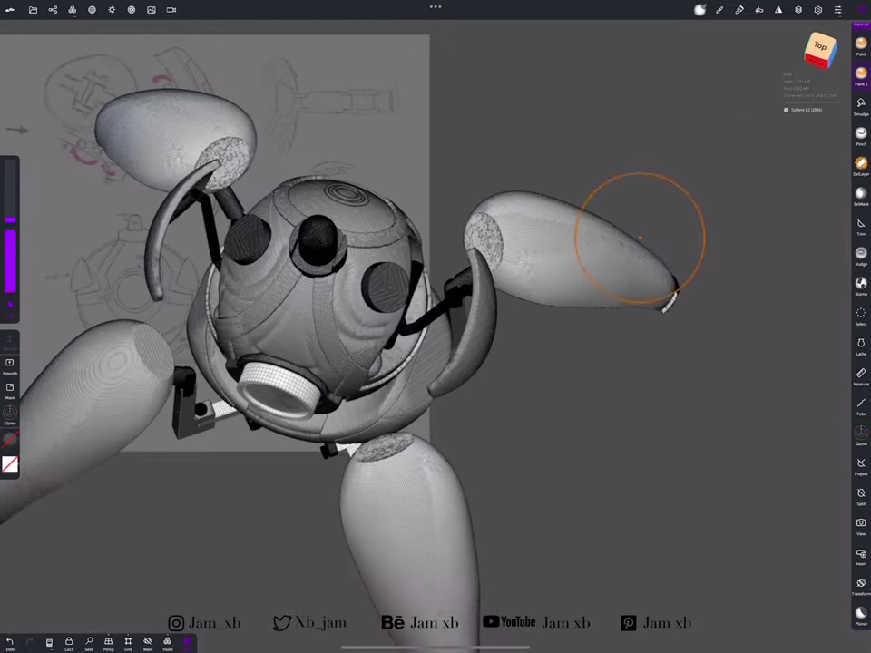
click(71, 10)
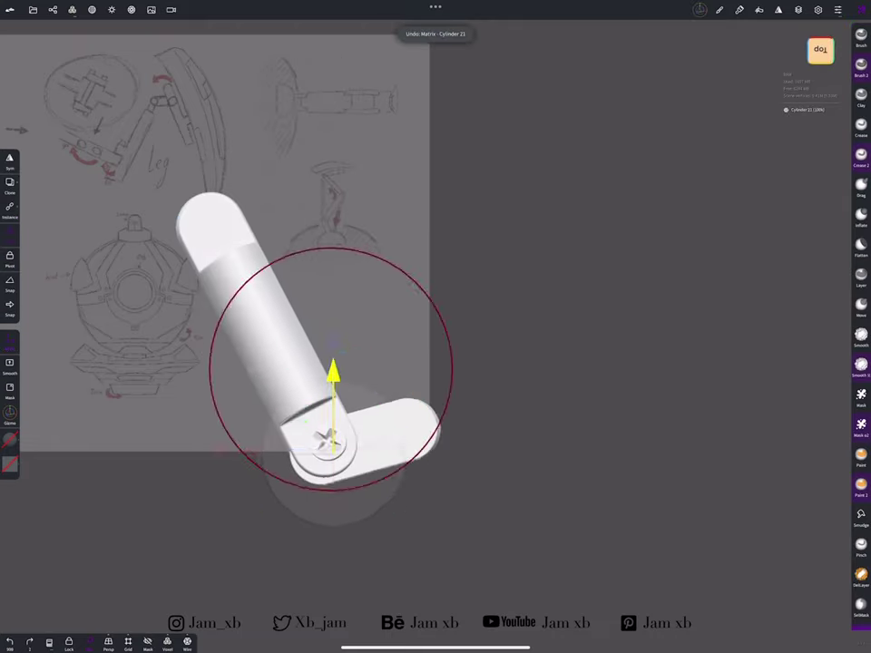
Zoom in toward the leg joint
scroll(329, 443, up, 5)
scroll(328, 443, up, 5)
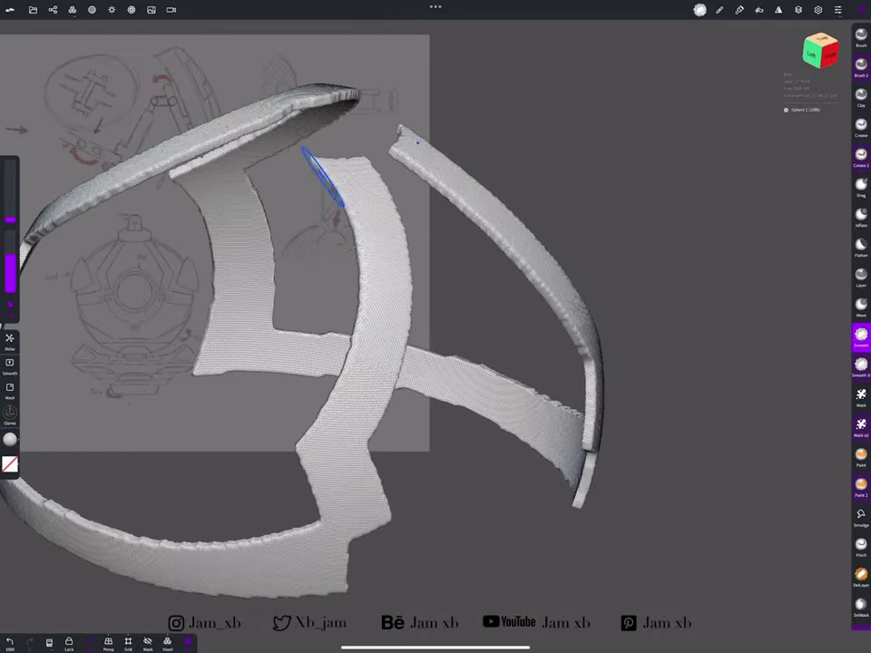
Inspect the soloed Sphere 2 stripe frame from every side, then bring the whole robot back
middle_drag(317, 410, 391, 193)
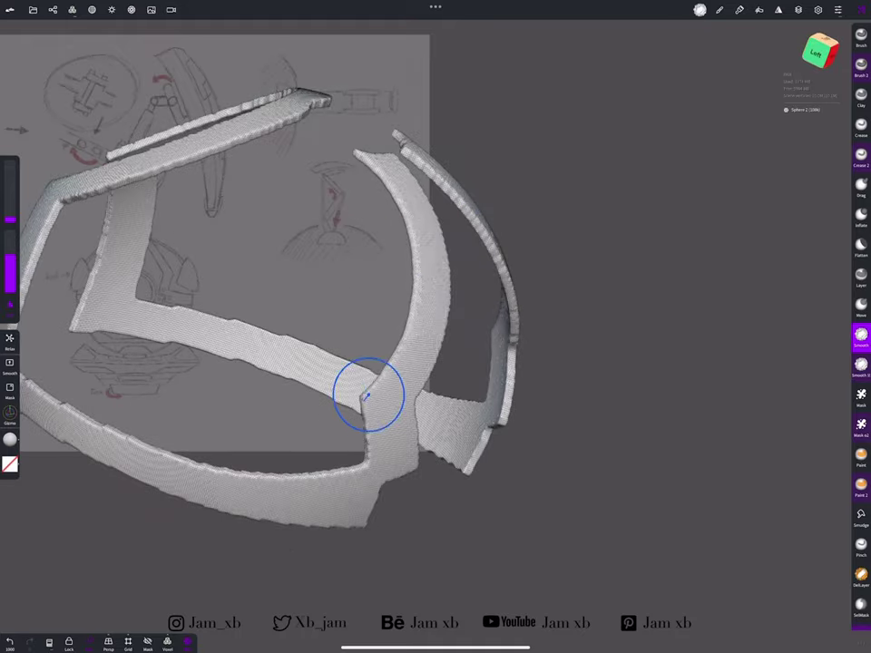
mouse_move(368, 396)
middle_down()
mouse_move(364, 228)
mouse_move(307, 234)
middle_up()
mouse_move(288, 423)
middle_down()
mouse_move(455, 282)
mouse_move(305, 273)
mouse_move(481, 248)
middle_up()
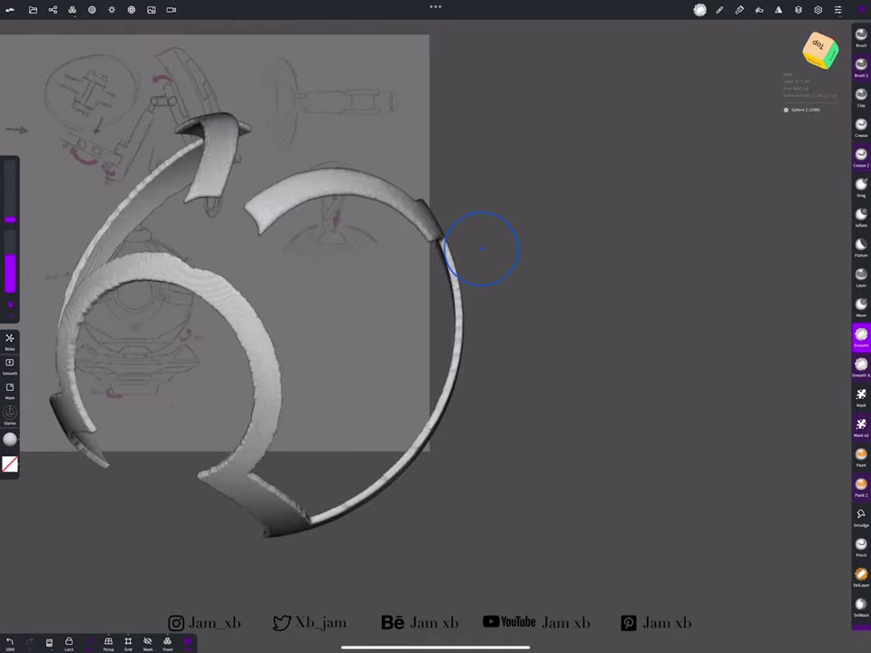
middle_drag(386, 473, 434, 214)
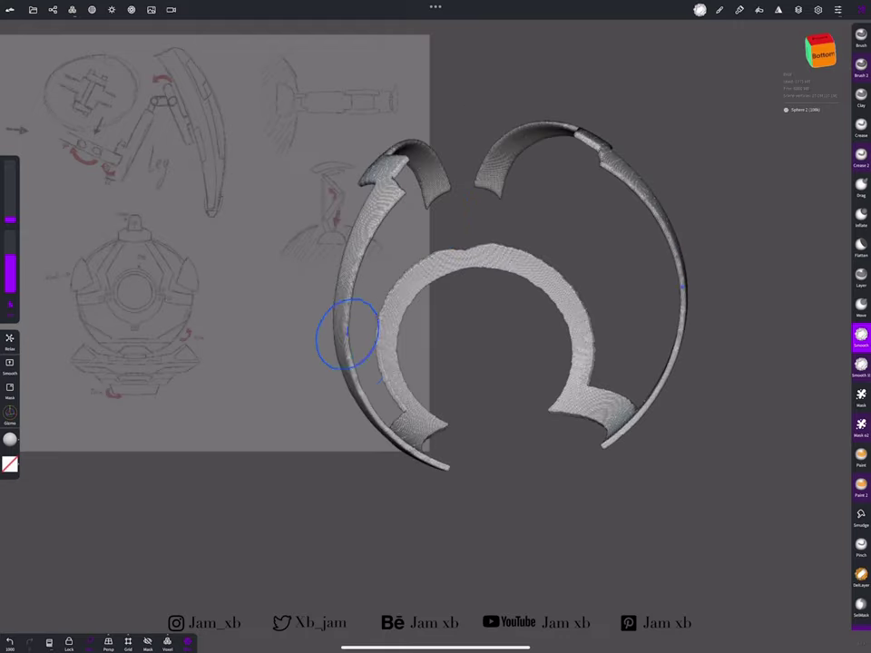
mouse_move(356, 351)
middle_down()
mouse_move(274, 344)
mouse_move(184, 289)
middle_up()
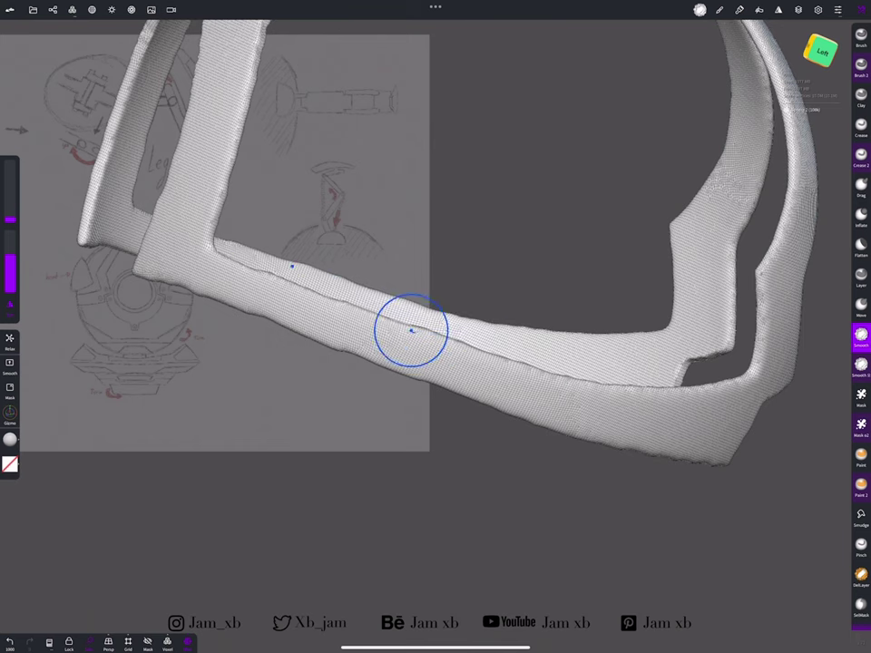
middle_drag(411, 331, 324, 324)
mouse_move(261, 343)
middle_down()
mouse_move(209, 486)
mouse_move(403, 291)
mouse_move(345, 415)
middle_up()
middle_drag(360, 376, 373, 446)
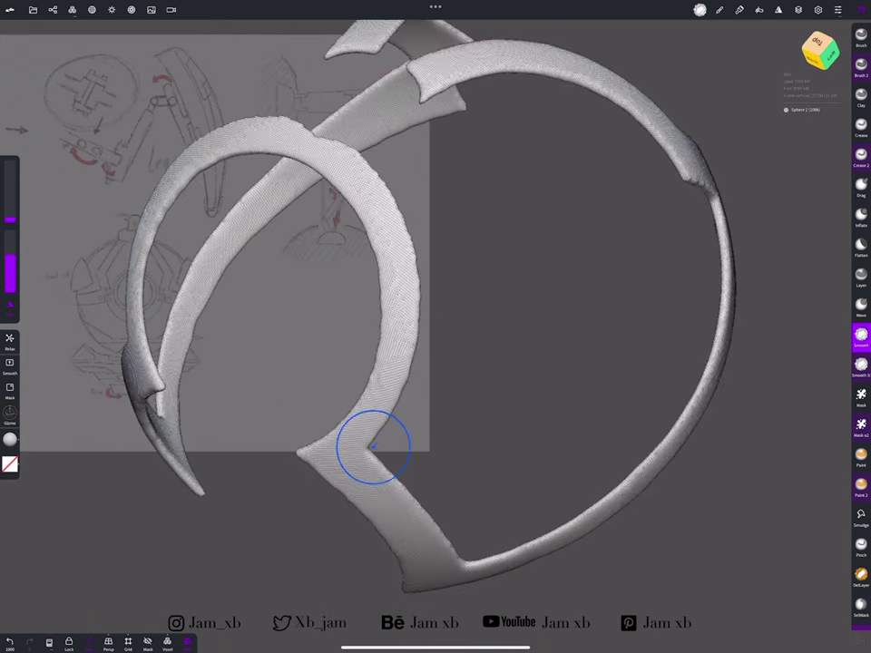
mouse_move(360, 156)
middle_down()
mouse_move(282, 359)
mouse_move(382, 272)
middle_up()
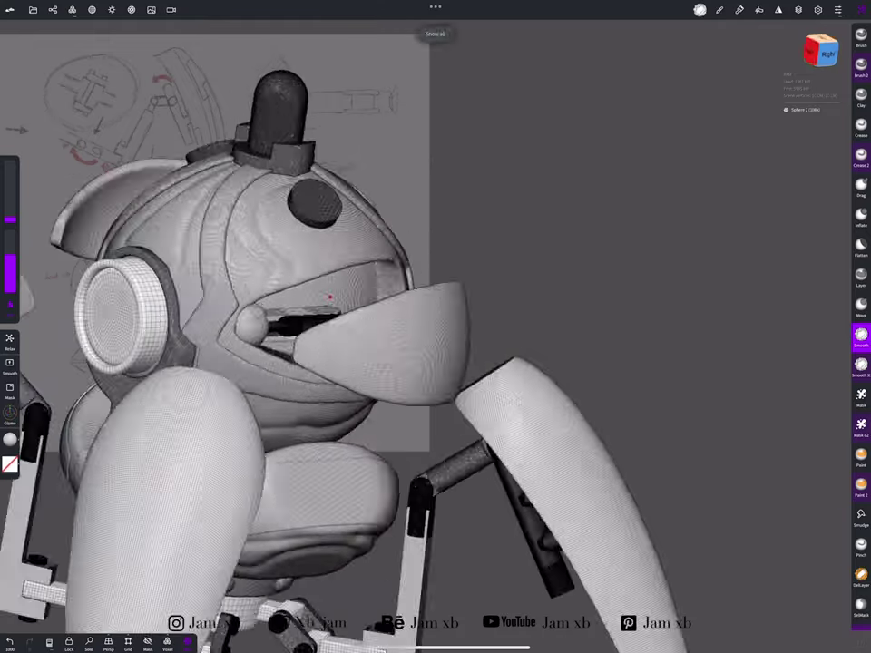
Set a front view slightly above the robot and make the selected material refractive
click(819, 51)
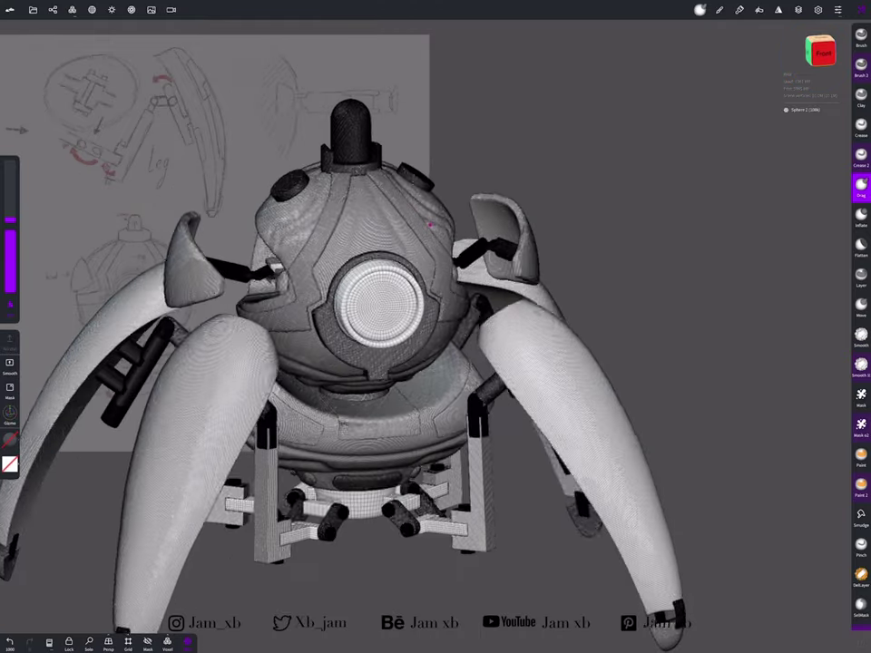
mouse_move(385, 336)
middle_down()
mouse_move(409, 253)
mouse_move(488, 375)
middle_up()
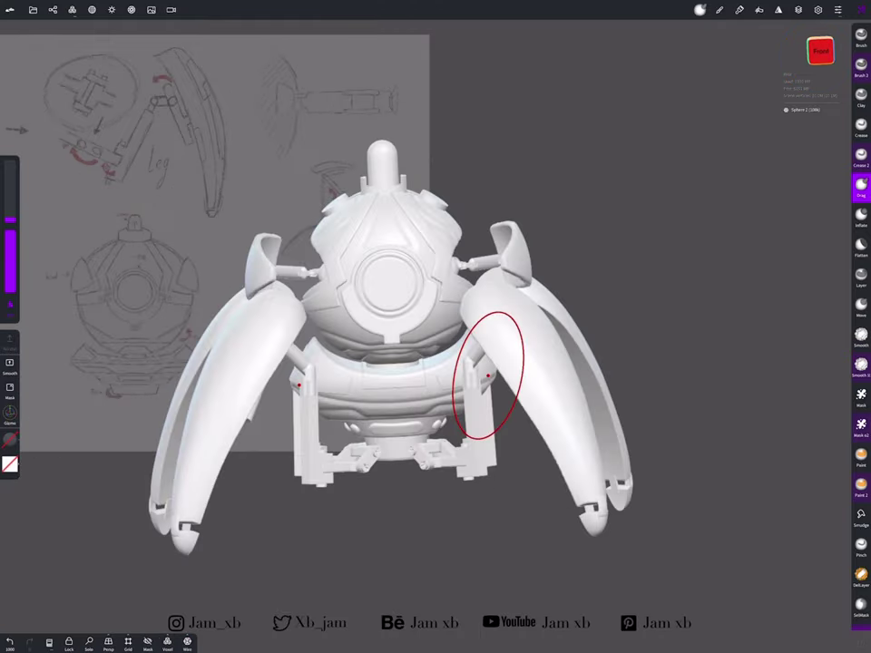
click(72, 9)
click(60, 87)
scroll(389, 272, up, 3)
Hide the reference sketch in Background and switch shading to Lit (PBR)
click(150, 9)
click(145, 119)
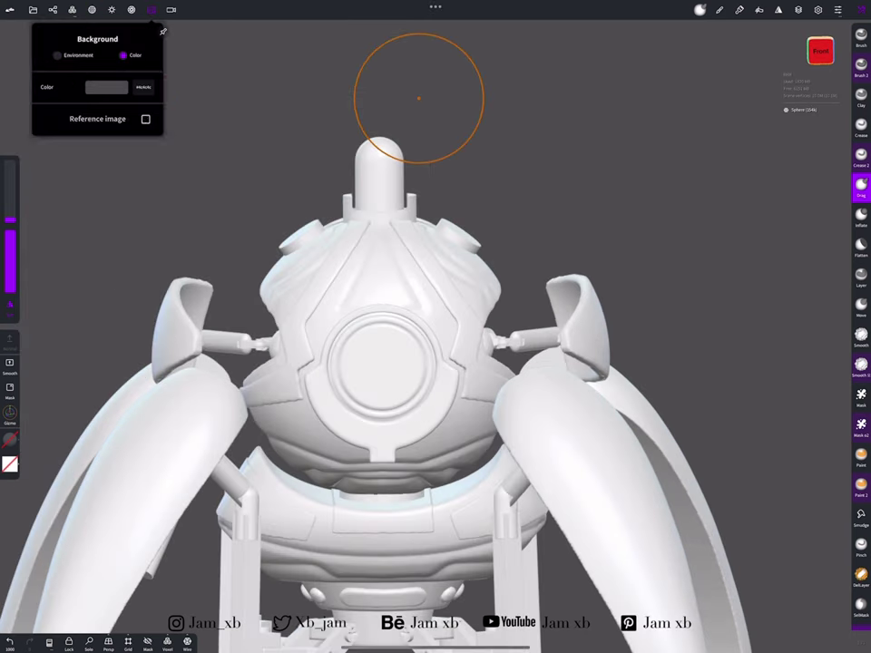
click(112, 9)
scroll(381, 272, up, 3)
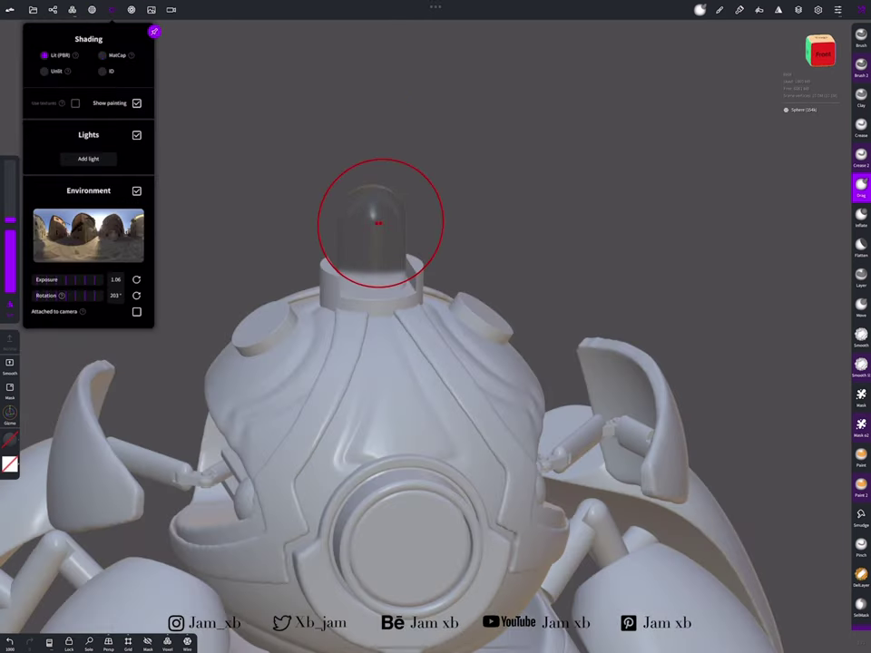
Give the bulb's cylinder a refractive glass material with glossiness 1.0
click(92, 9)
scroll(379, 223, up, 2)
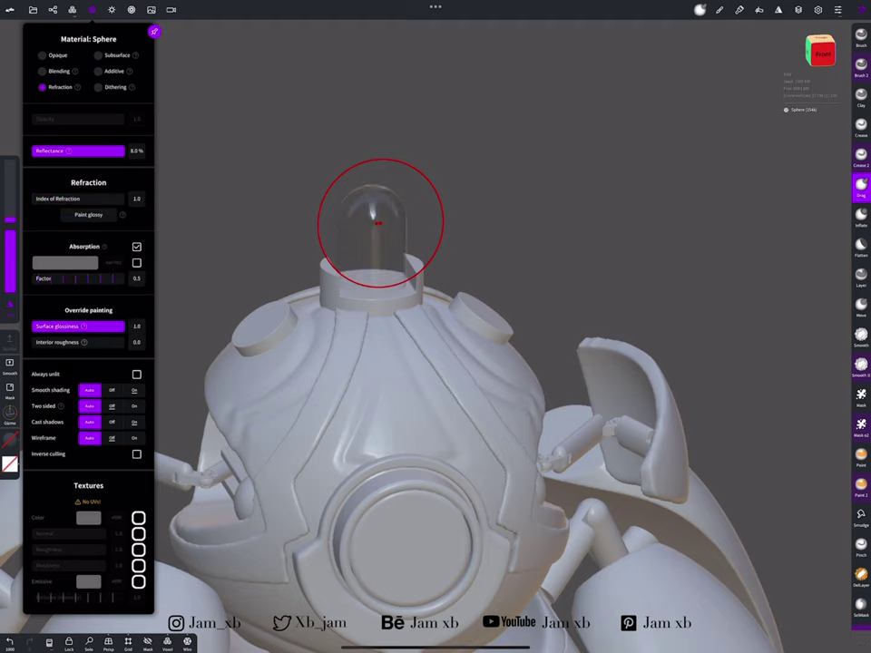
scroll(379, 223, down, 3)
scroll(390, 272, up, 4)
click(299, 68)
click(60, 87)
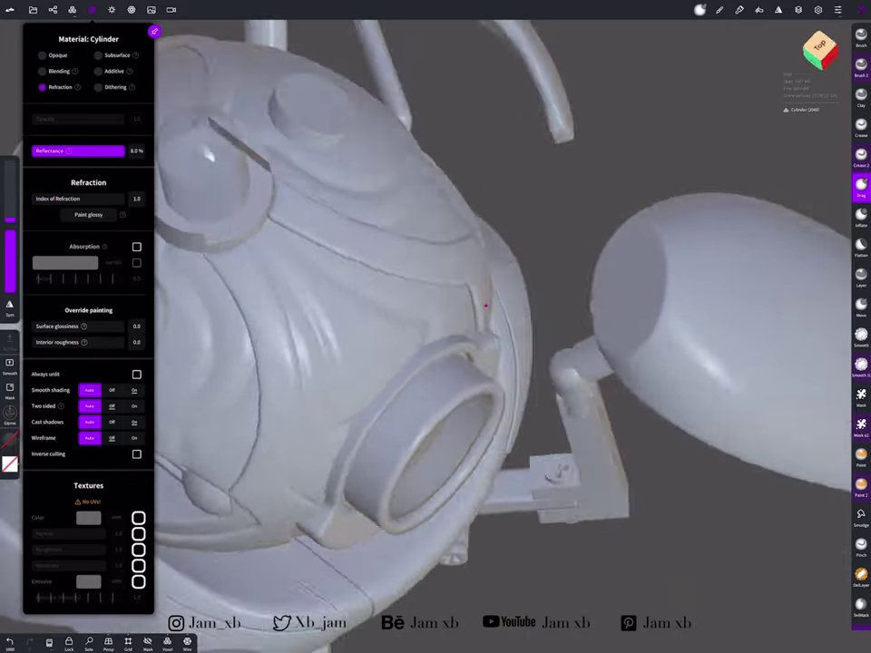
drag(495, 28, 399, 272)
click(79, 325)
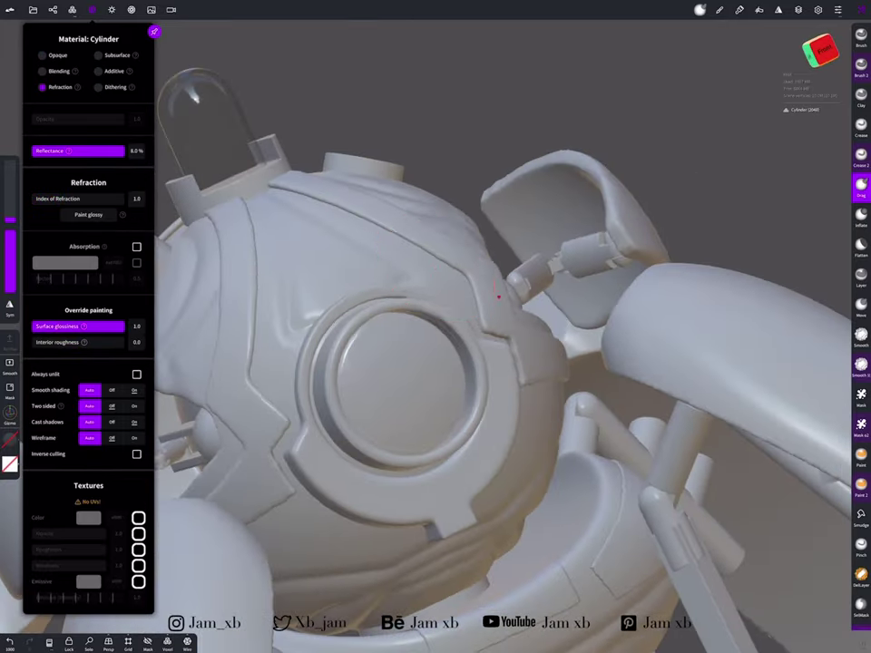
View the whole robot, dismiss the low-battery alert, and close the material settings
mouse_move(498, 296)
mouse_down()
mouse_move(417, 242)
mouse_move(451, 123)
mouse_up()
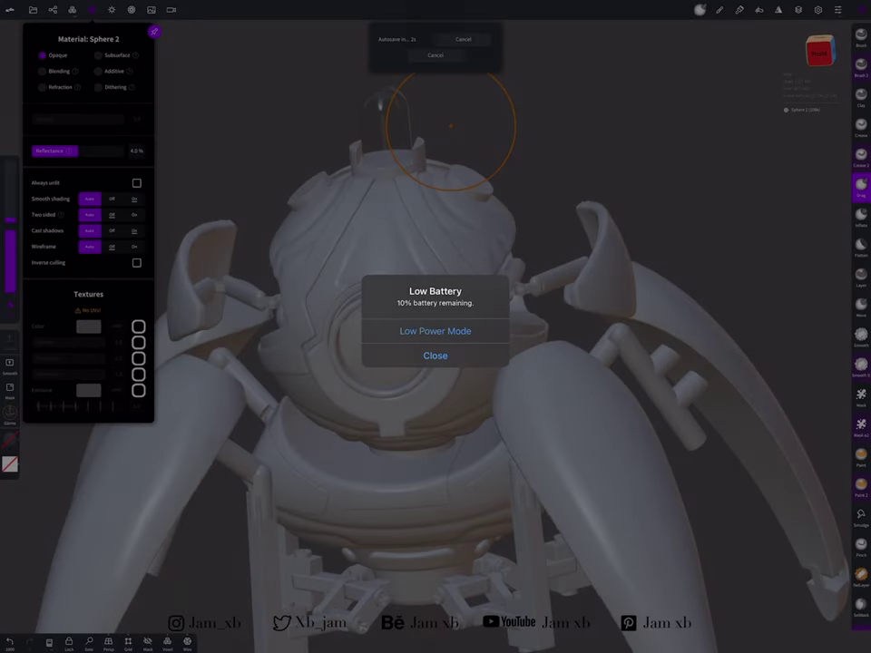
click(436, 355)
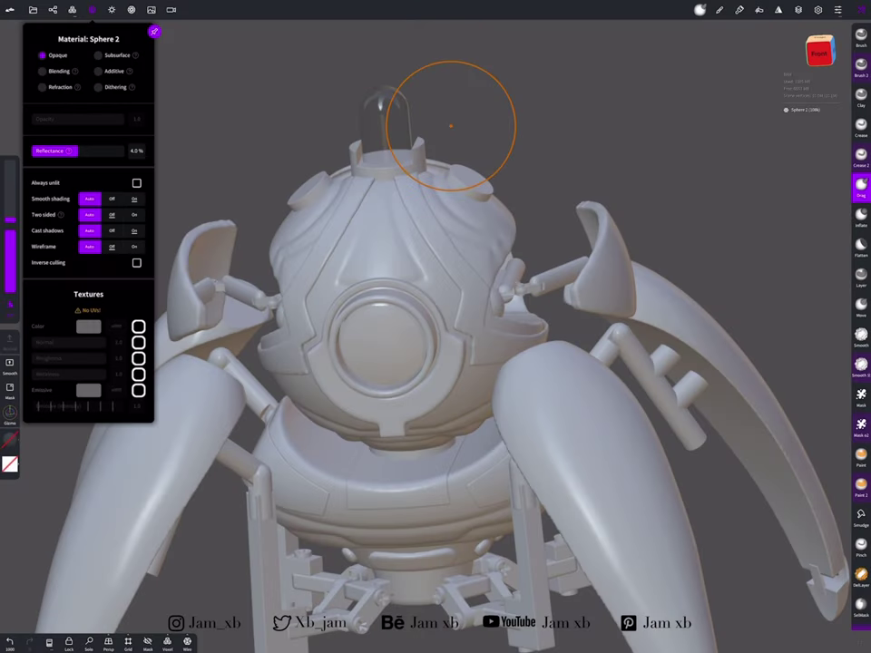
click(33, 9)
click(171, 9)
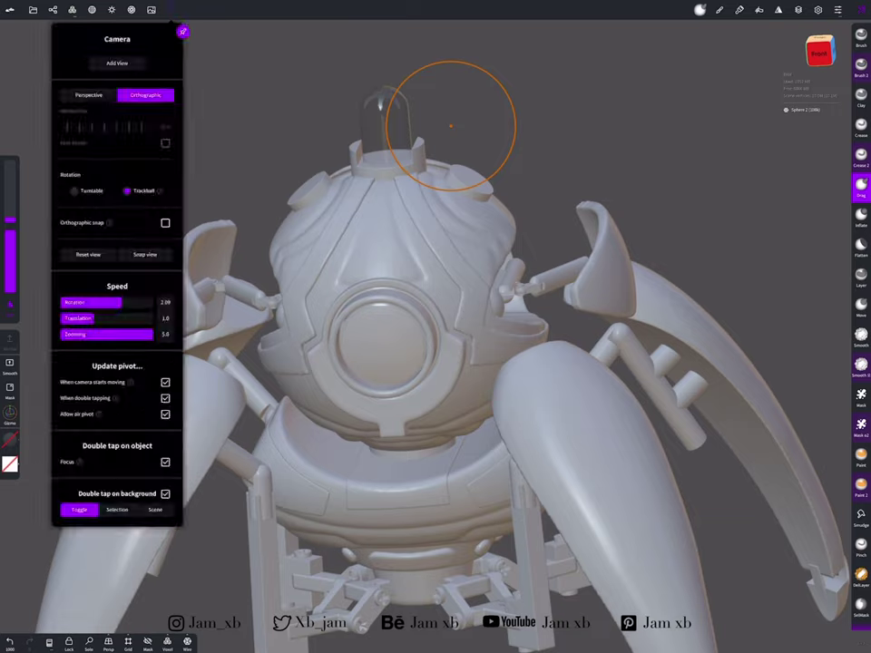
click(151, 9)
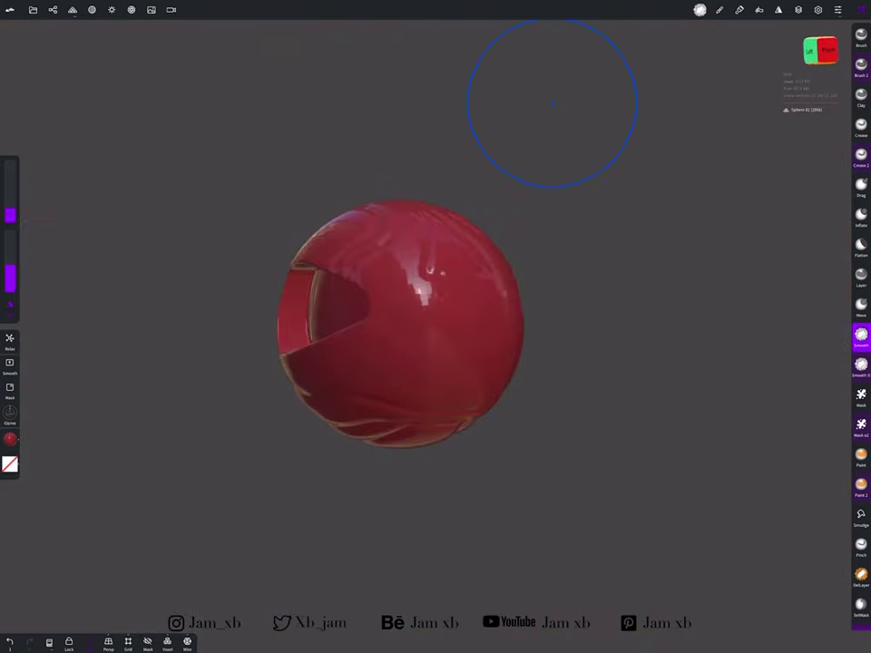
Try venetian_crossroads and piazza_martin_lutero lighting, then settle on vintage_measuring_lab
drag(553, 103, 537, 256)
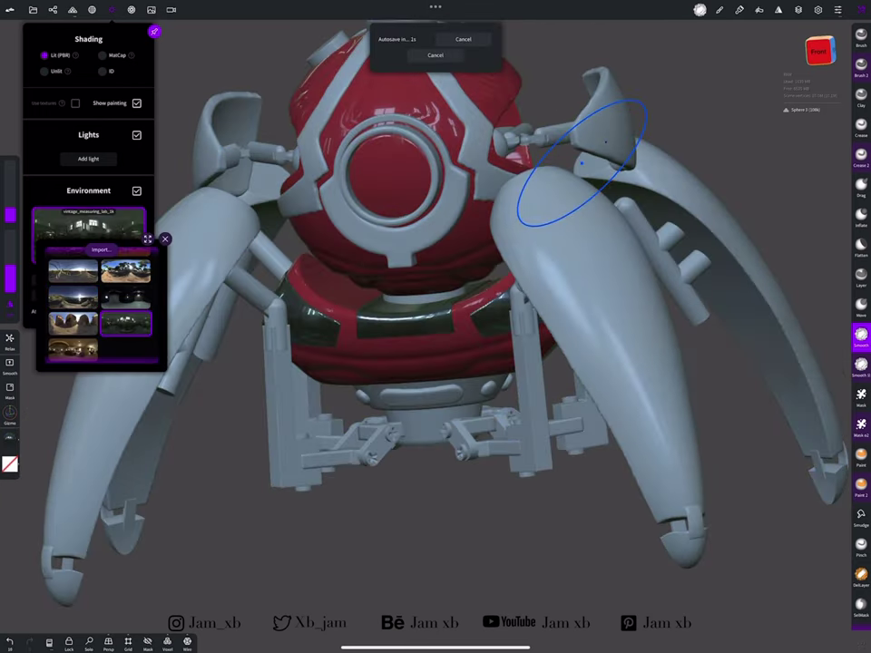
click(73, 324)
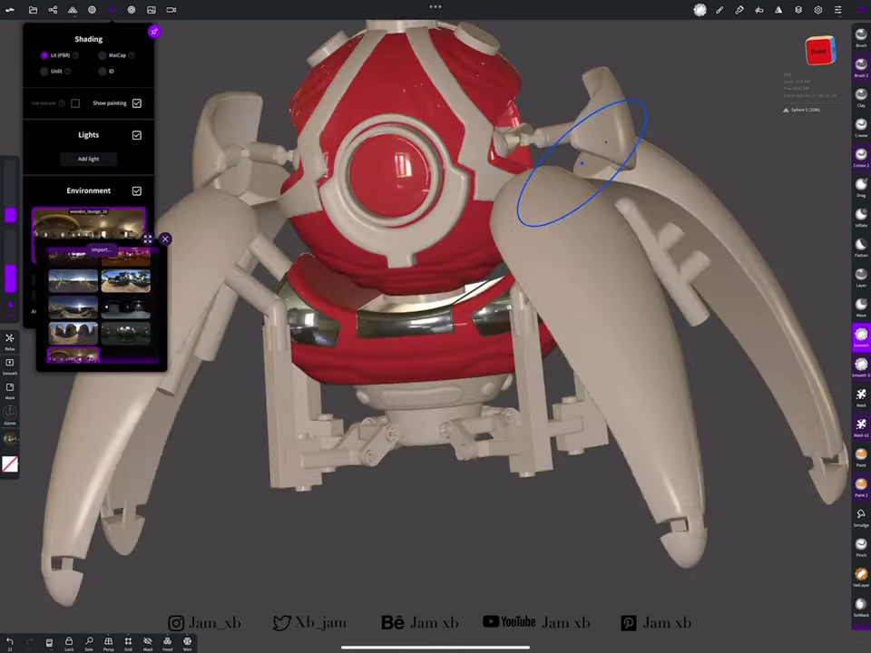
click(127, 307)
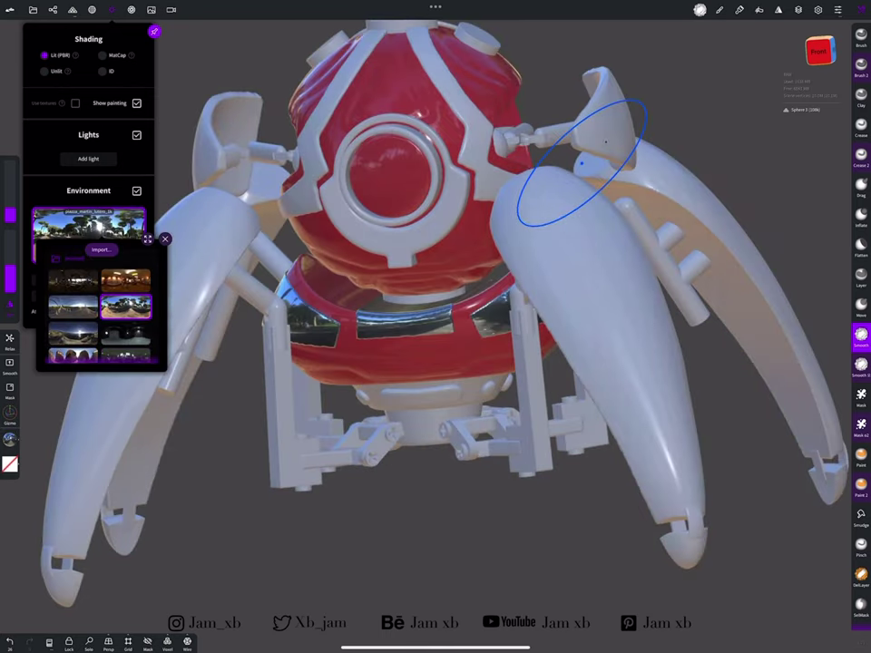
click(126, 310)
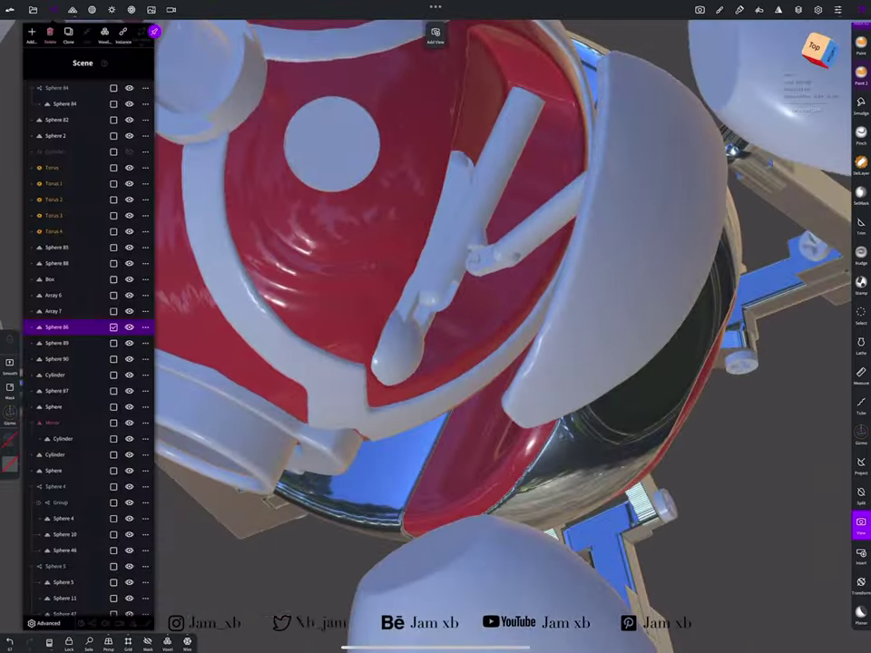
Check the materials of Sphere 85, Sphere 87, Array 6, Array 7 and Sphere 90
click(399, 349)
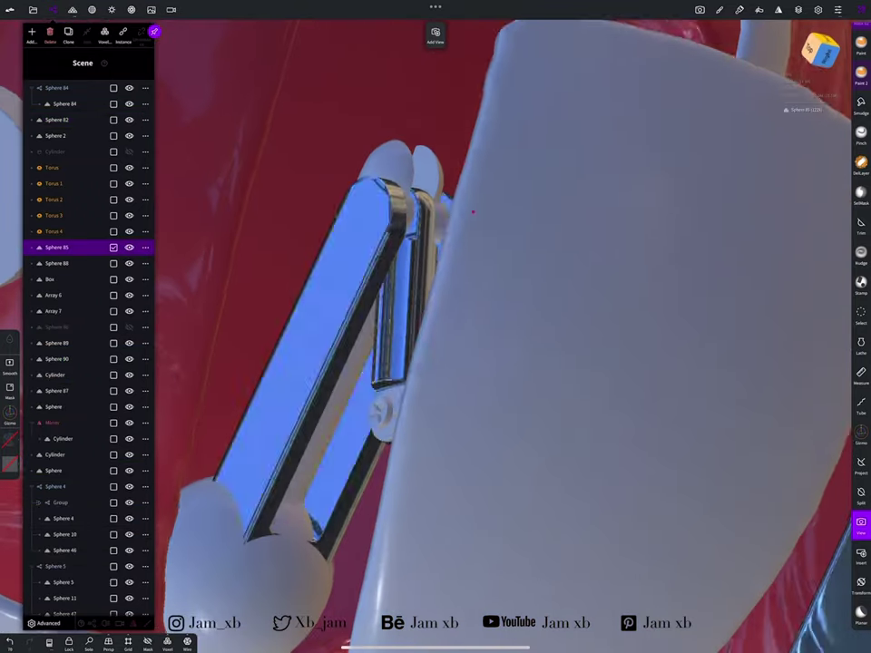
click(56, 391)
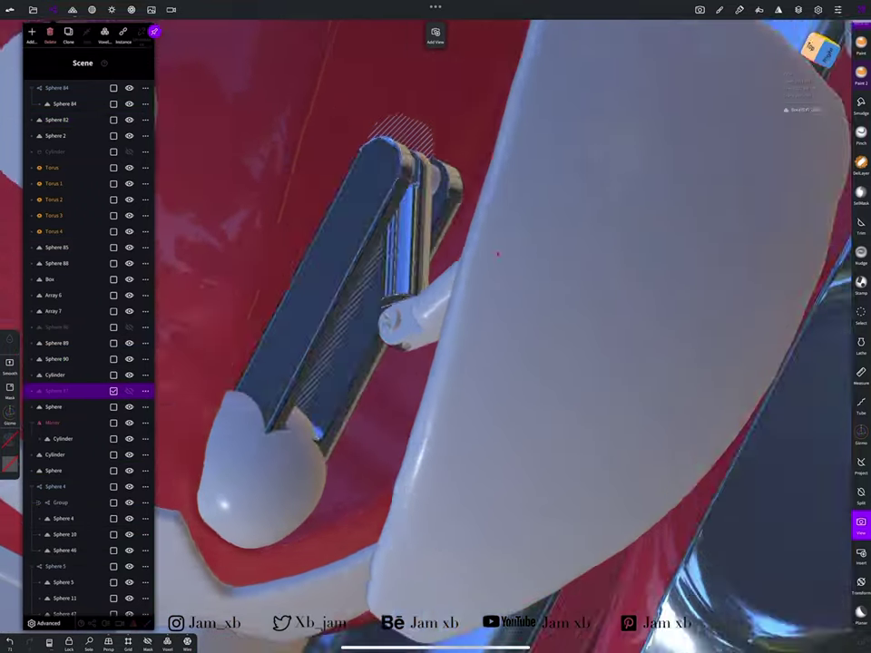
click(53, 295)
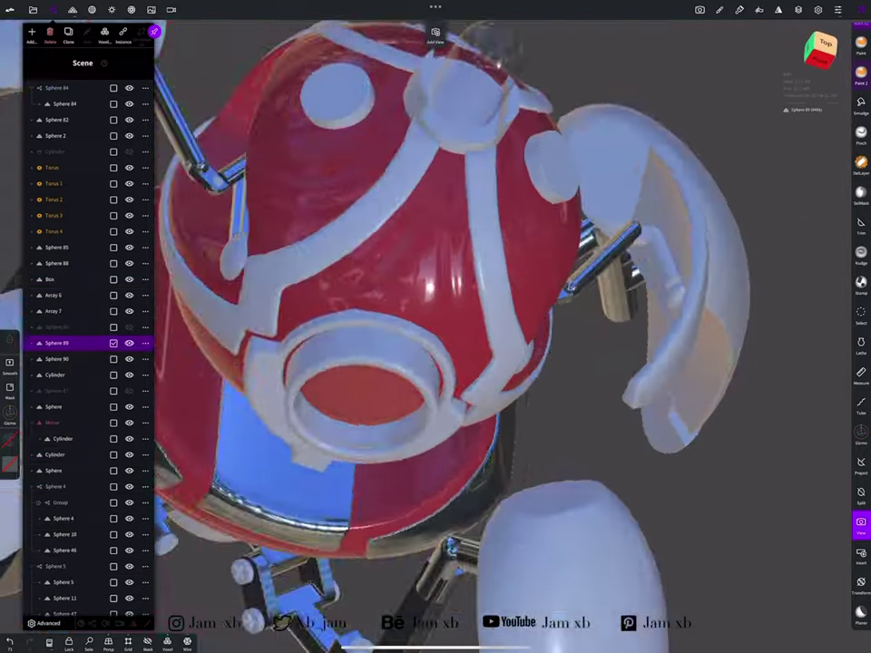
click(53, 311)
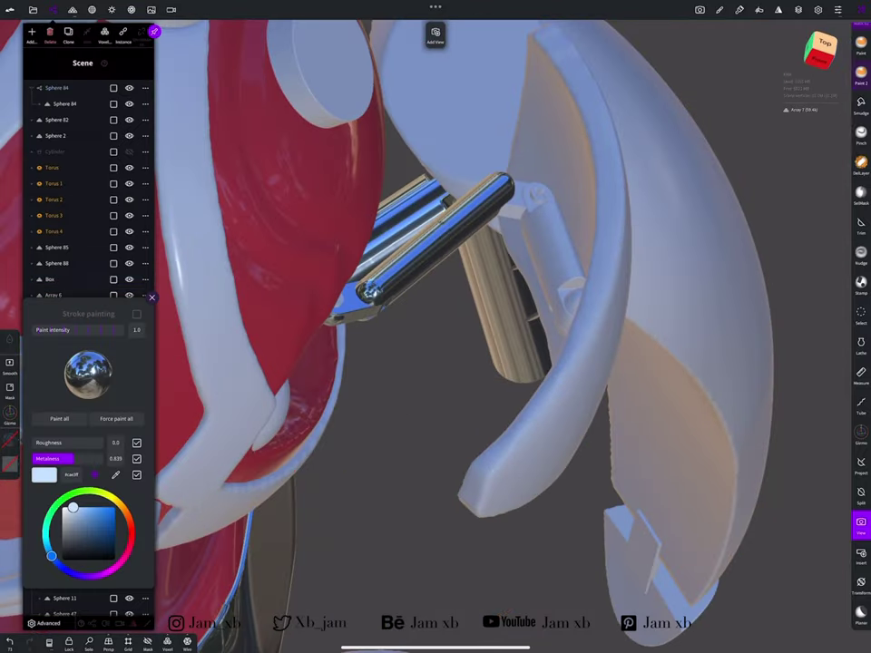
click(152, 298)
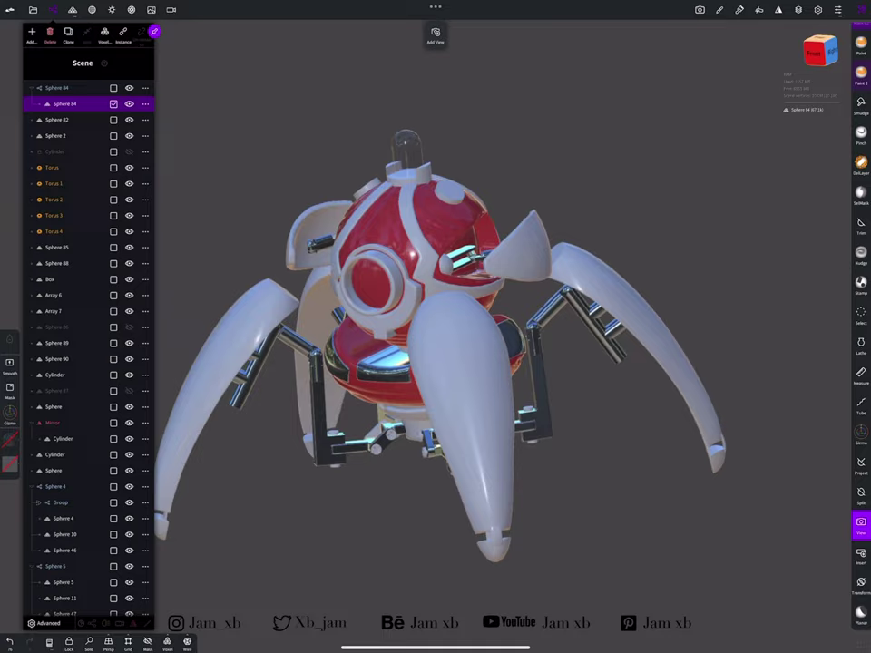
Check the Torus rings, then paint the Sphere 2 dome's stripes glossy red
click(56, 135)
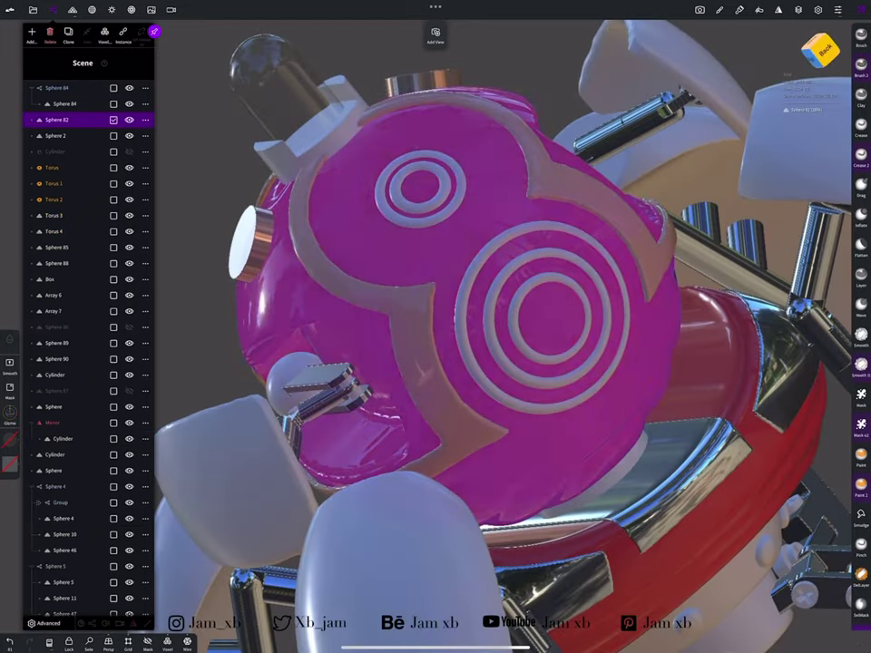
click(53, 167)
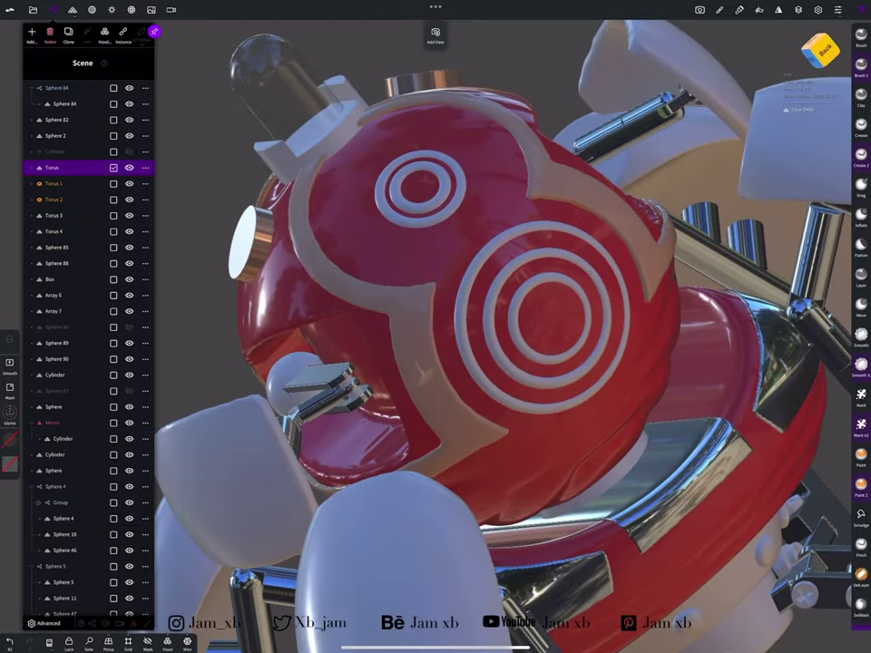
click(55, 183)
click(54, 215)
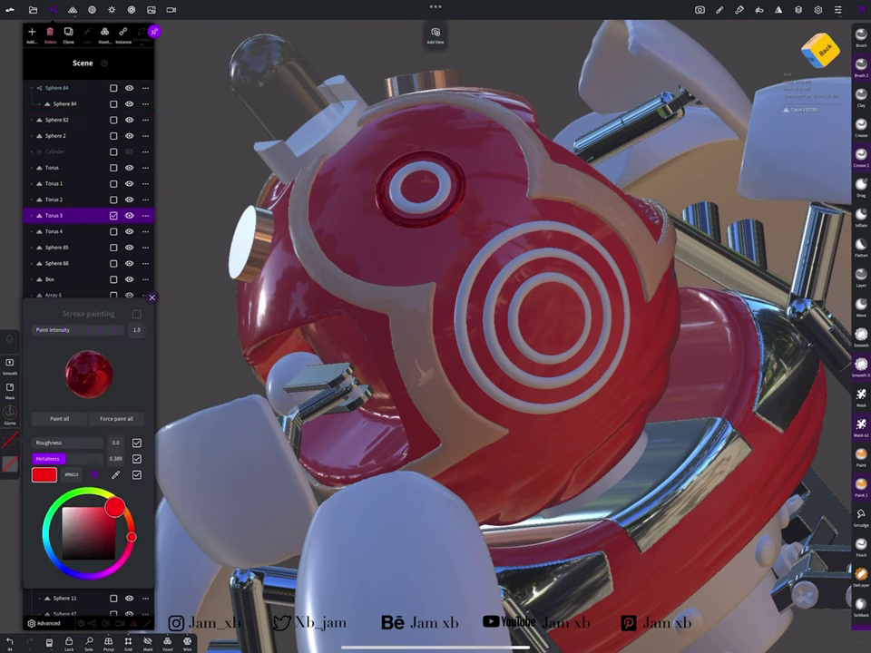
click(54, 136)
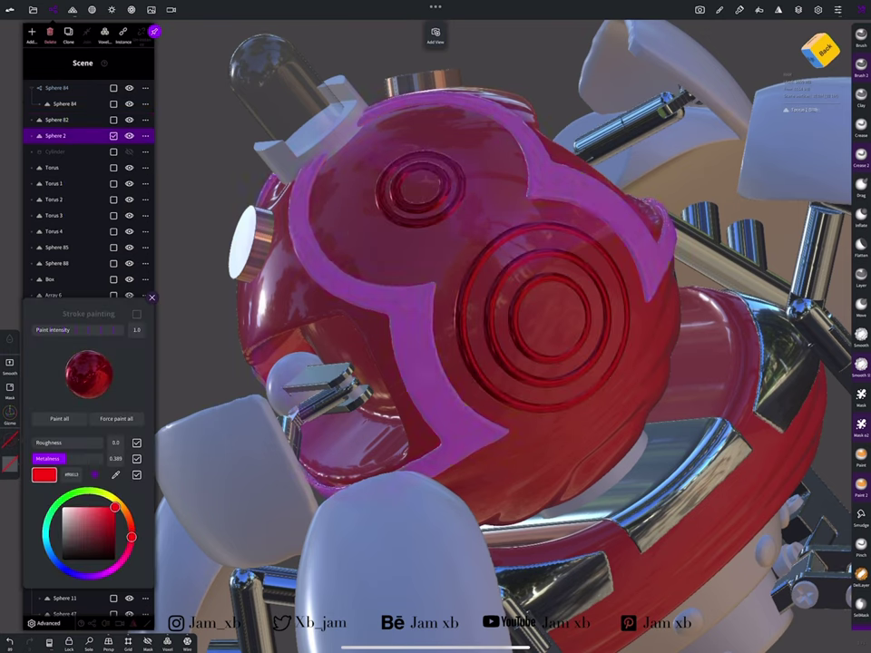
drag(54, 458, 35, 458)
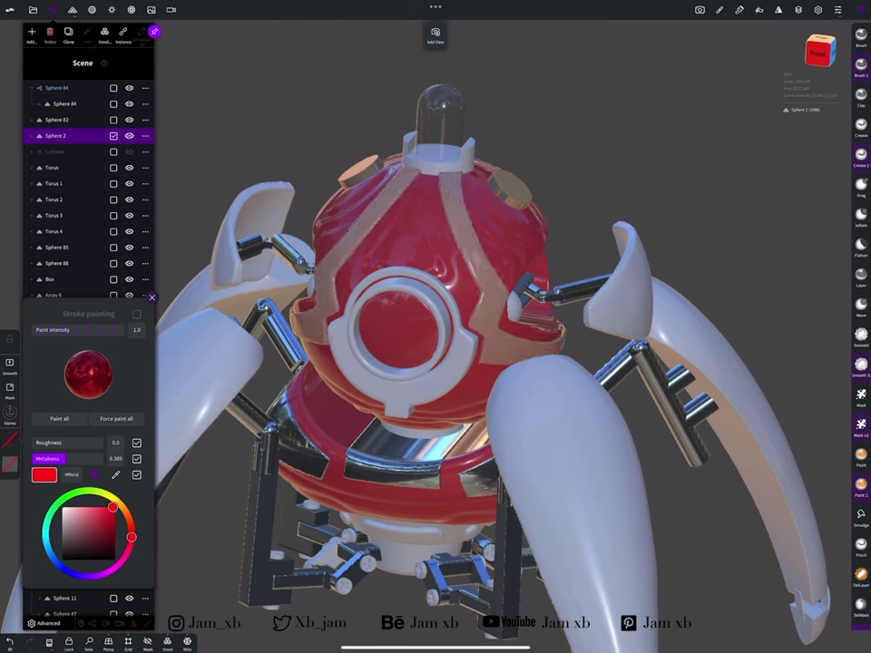
click(59, 418)
Paint the small ball beside the dome glossy black
click(151, 297)
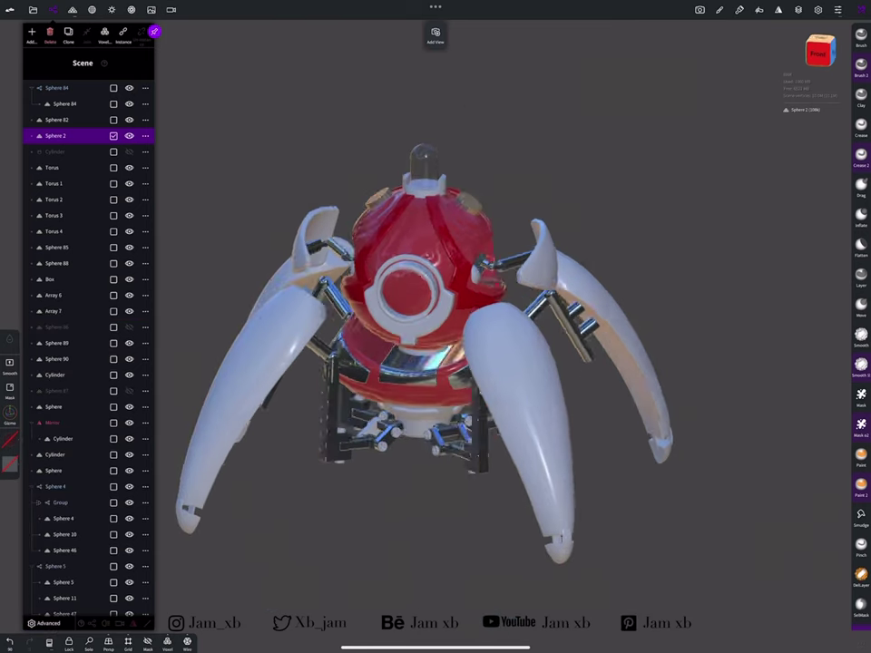
drag(545, 363, 381, 345)
click(739, 9)
click(59, 418)
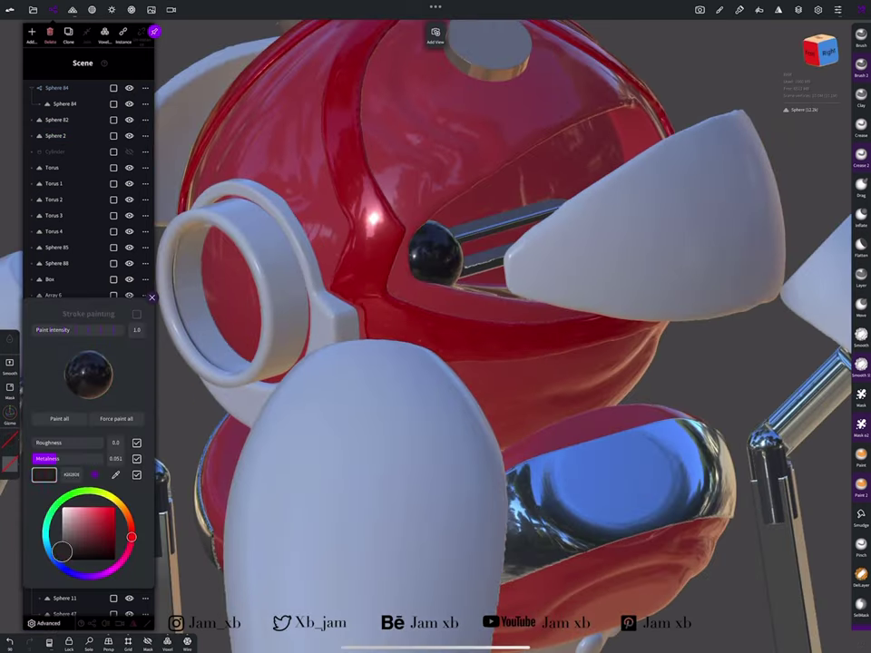
scroll(435, 326, down, 5)
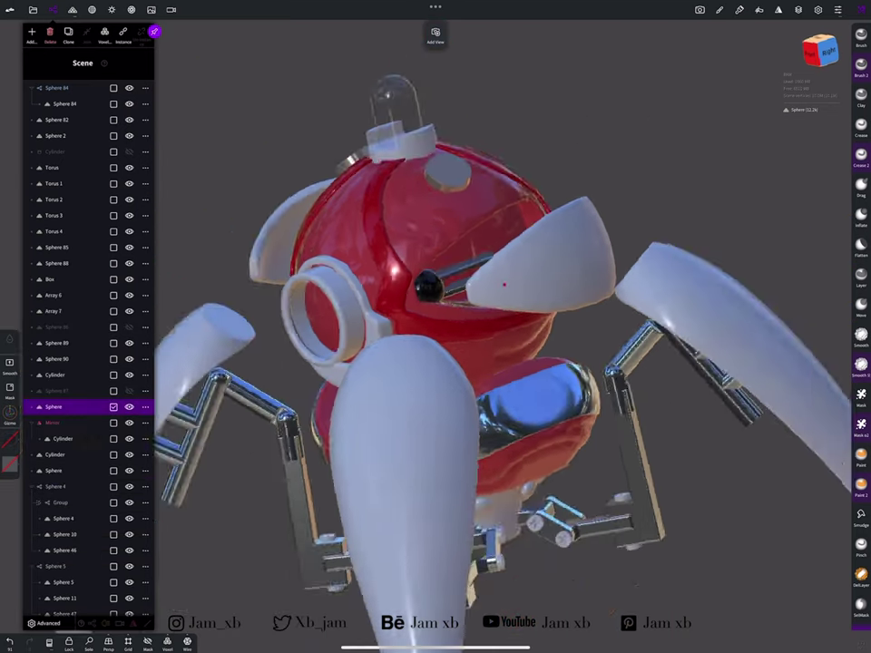
drag(544, 363, 381, 363)
scroll(435, 273, up, 5)
Paint the glass bulb's base light-blue metallic using a colour picked from the model
click(68, 451)
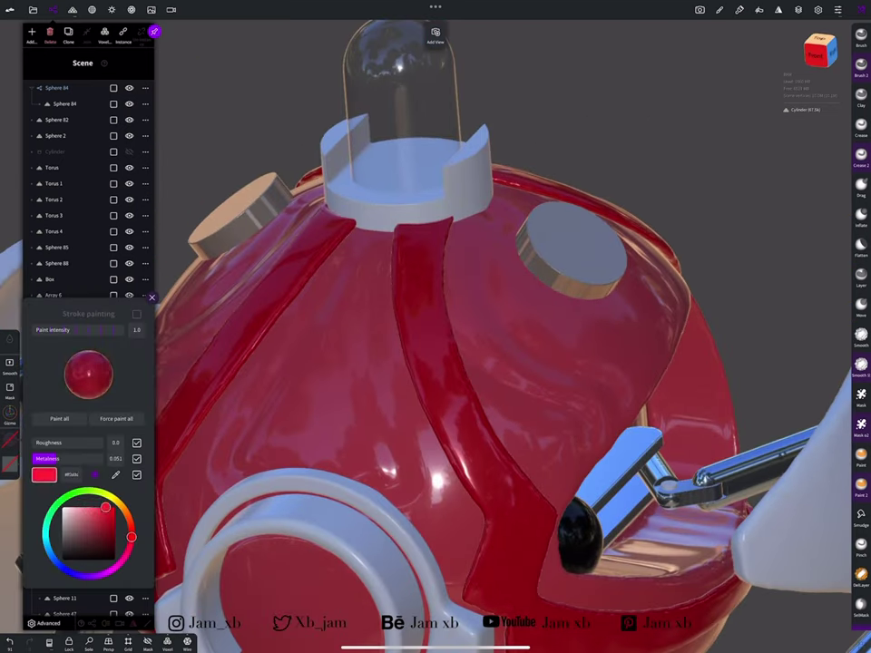
scroll(435, 326, down, 5)
click(116, 474)
scroll(436, 272, up, 5)
click(59, 418)
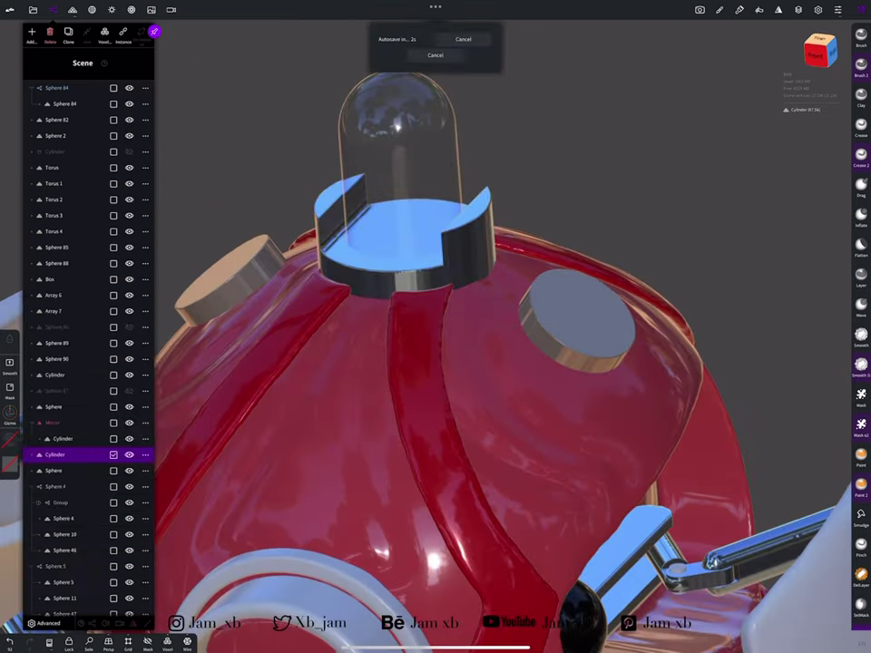
scroll(435, 326, down, 5)
Give the struts a low-roughness chrome finish with a colour picked from the model
drag(544, 363, 408, 363)
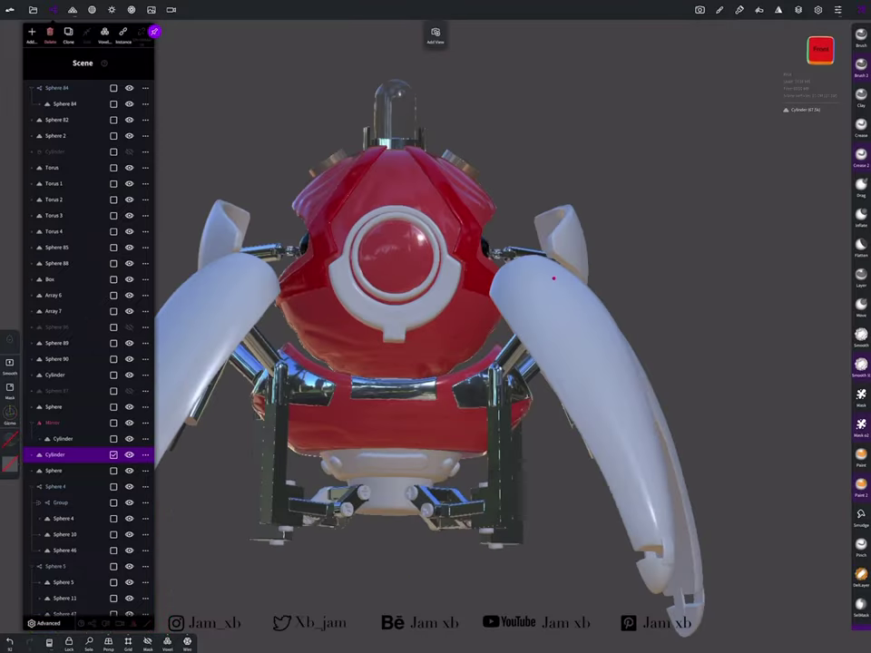
scroll(435, 326, up, 5)
scroll(435, 272, up, 3)
click(739, 9)
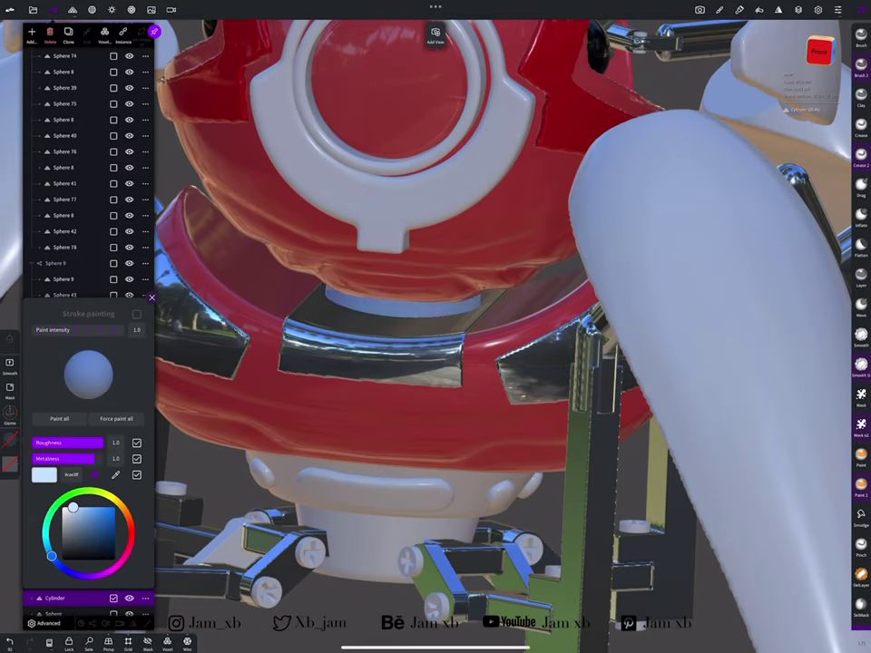
scroll(436, 327, down, 5)
drag(544, 363, 508, 344)
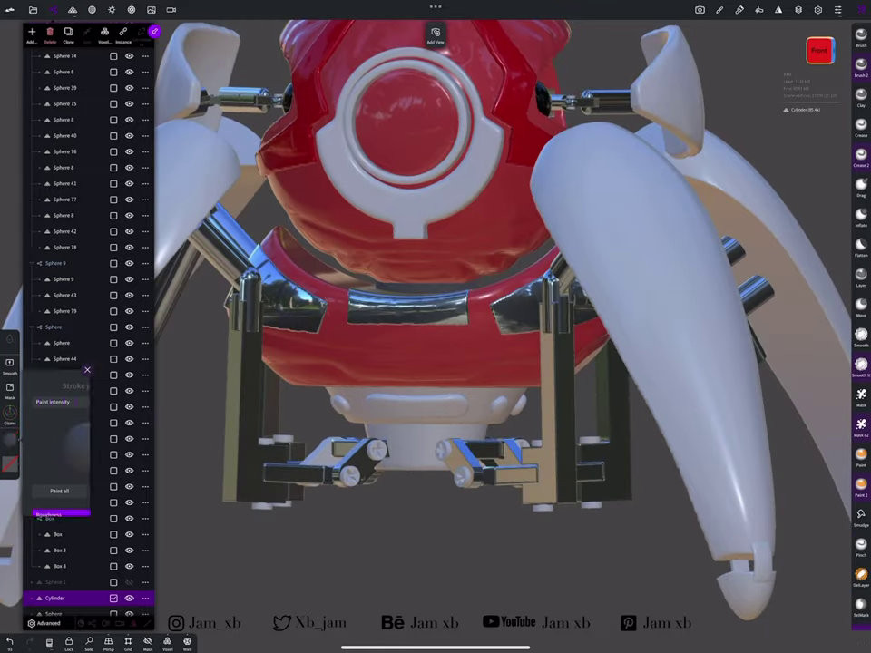
drag(100, 443, 35, 443)
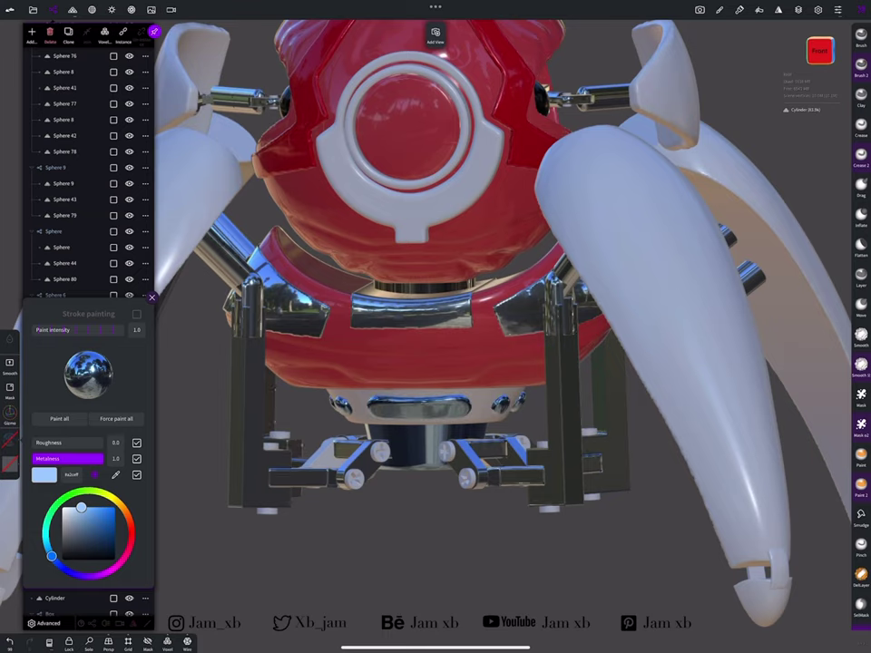
click(115, 474)
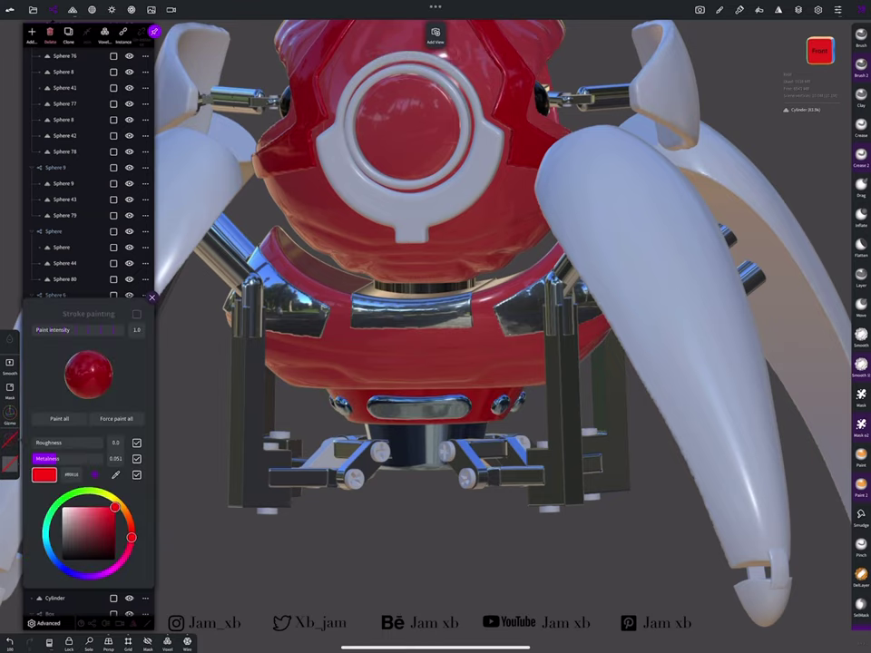
drag(435, 272, 525, 259)
scroll(478, 302, down, 5)
scroll(478, 303, up, 5)
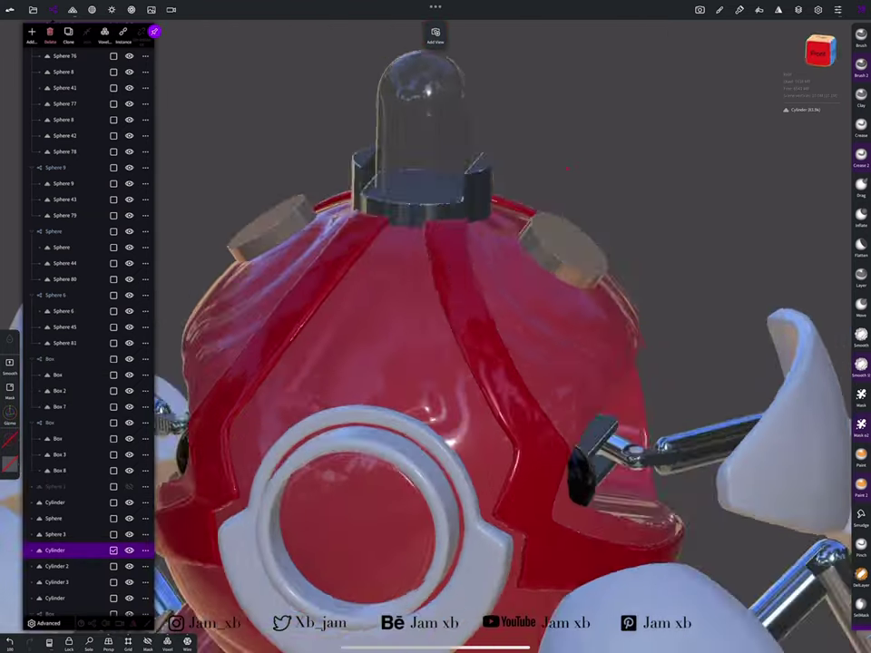
click(32, 35)
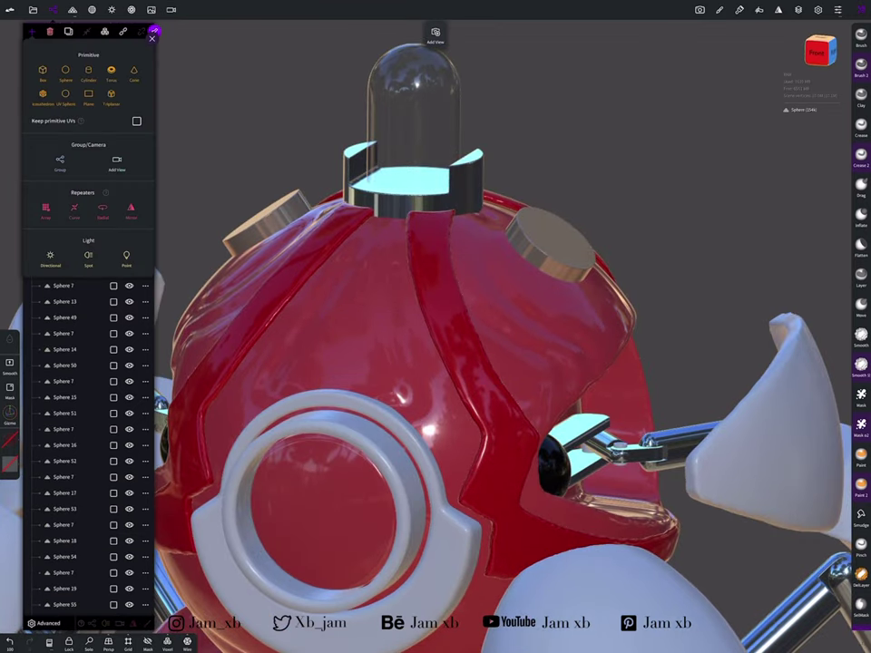
Add a cylinder, move it up into the glass dome, shrink it and turn it sideways
click(88, 73)
drag(410, 350, 410, 179)
drag(508, 362, 453, 273)
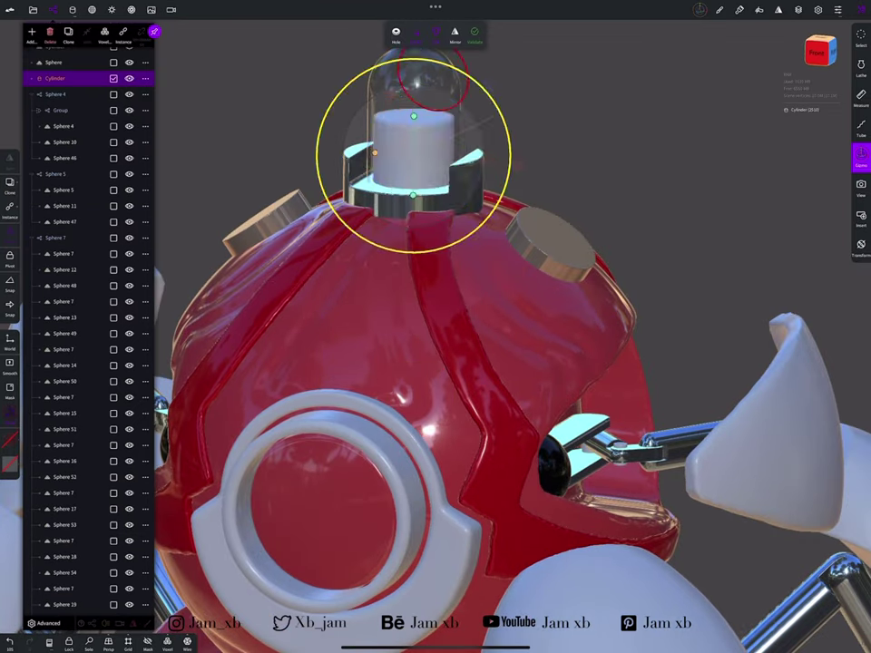
mouse_move(544, 363)
mouse_down()
mouse_move(544, 417)
mouse_move(544, 345)
mouse_up()
scroll(408, 272, up, 5)
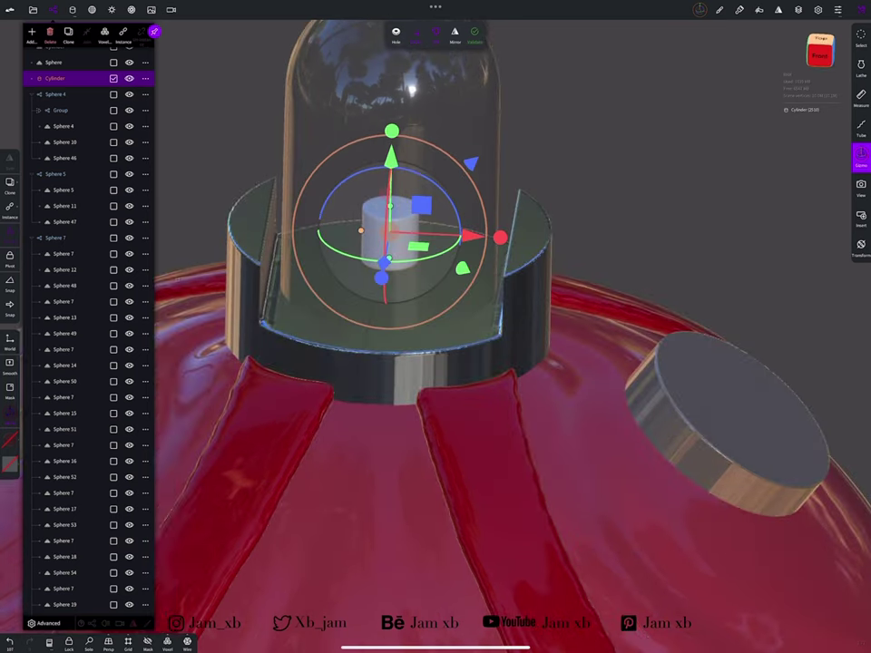
mouse_move(459, 218)
mouse_down()
mouse_move(400, 161)
mouse_move(392, 91)
mouse_up()
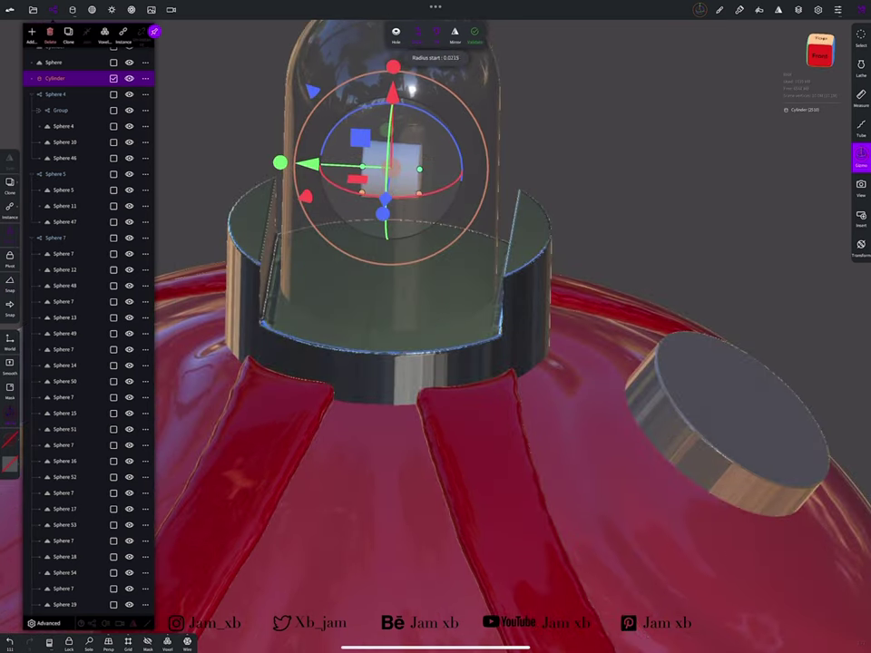
Taper the cylinder into a cone and mirror a copy to form a bow tie
mouse_move(544, 363)
mouse_down()
mouse_move(544, 408)
mouse_move(545, 345)
mouse_up()
scroll(408, 272, up, 5)
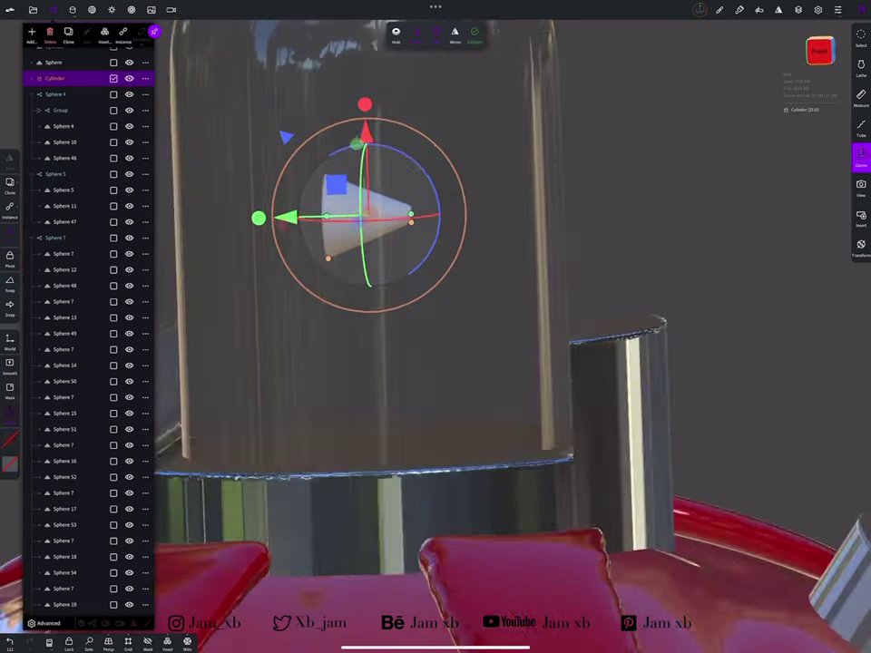
scroll(408, 272, up, 5)
drag(222, 210, 201, 197)
drag(544, 272, 571, 286)
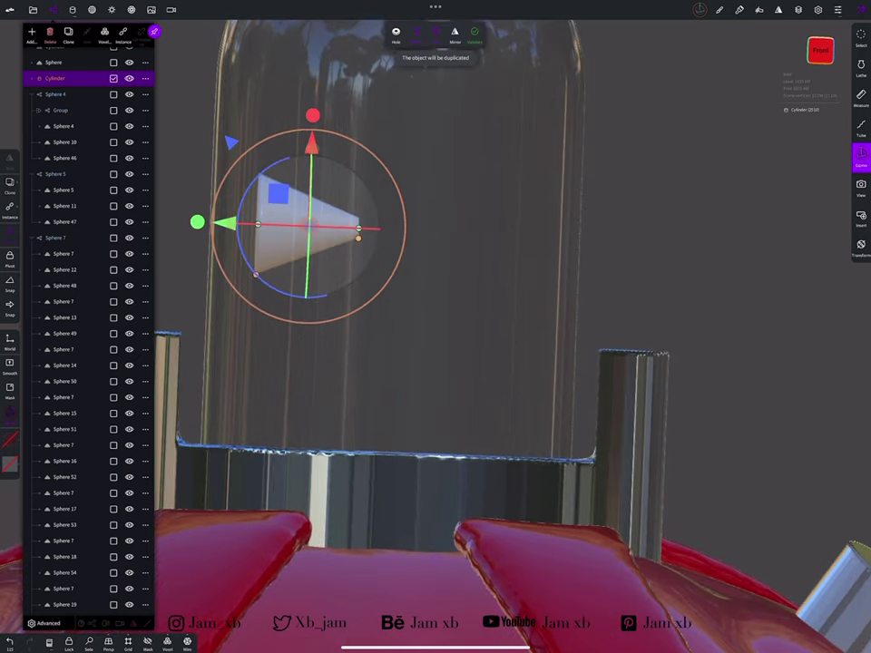
mouse_move(312, 243)
mouse_down()
mouse_move(296, 299)
mouse_move(494, 231)
mouse_up()
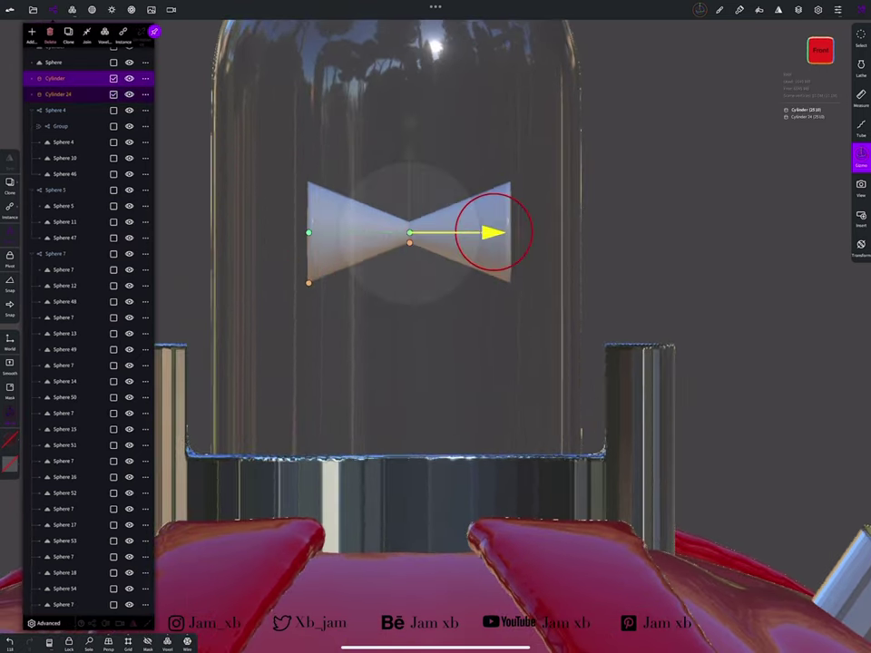
Lengthen the stem cylinder downward and lower the bow tie onto it
click(55, 95)
scroll(513, 363, down, 5)
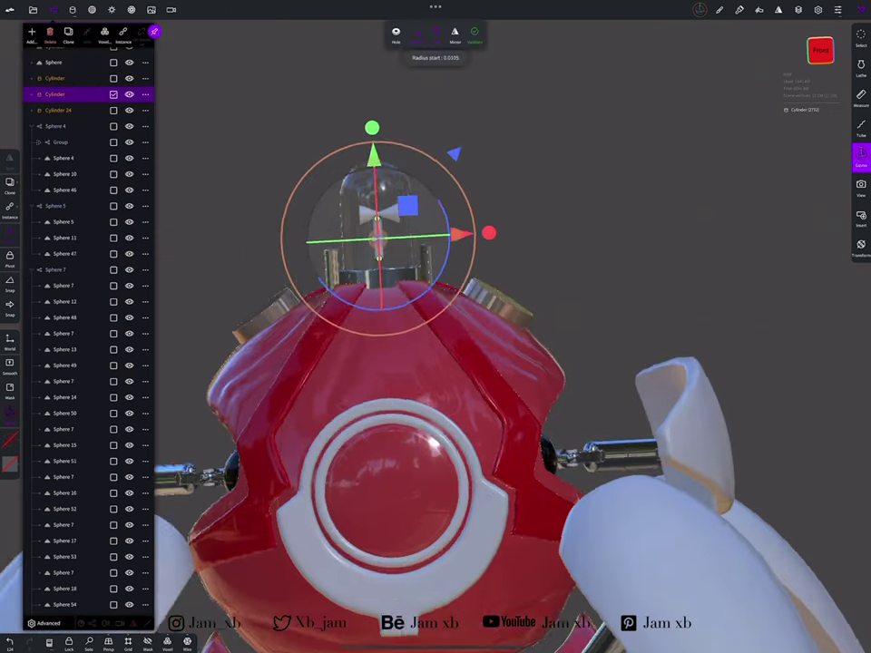
scroll(399, 335, up, 5)
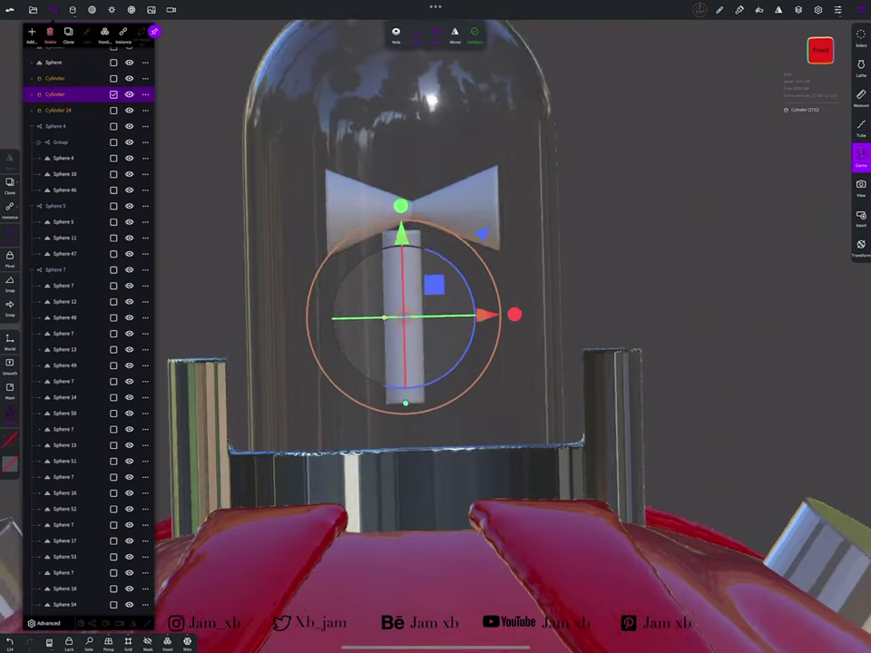
drag(399, 418, 398, 488)
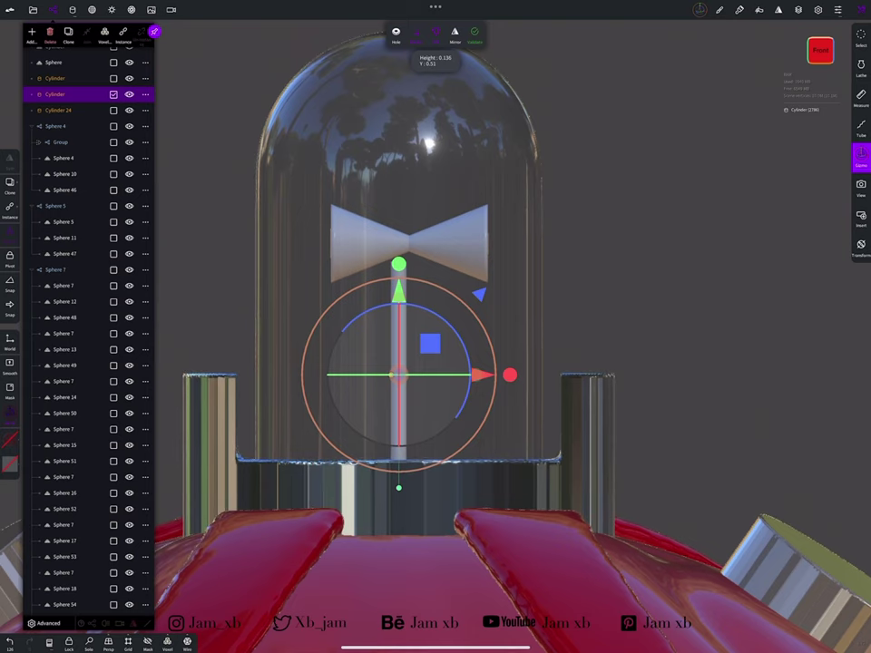
click(58, 110)
scroll(408, 236, up, 5)
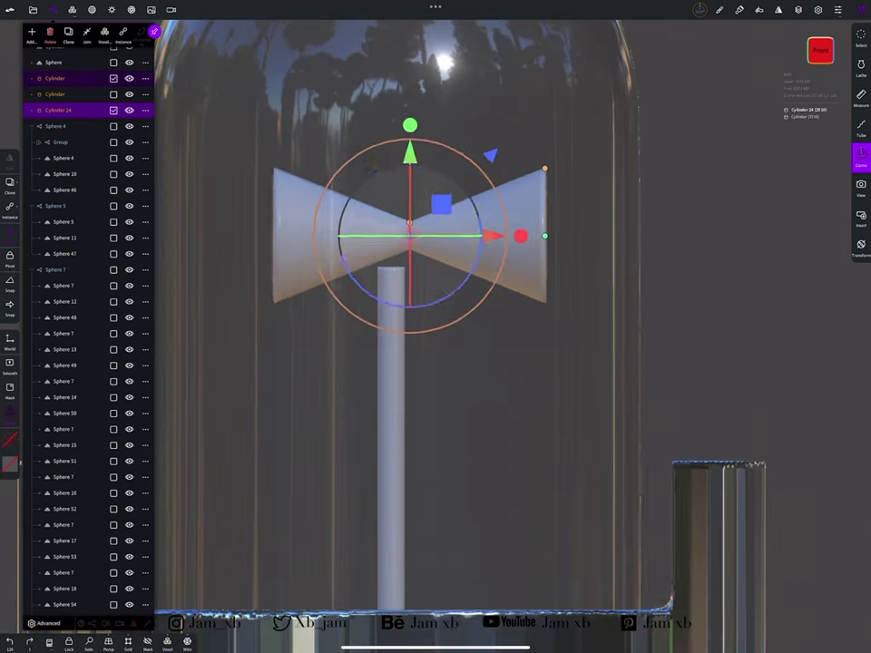
drag(474, 208, 475, 233)
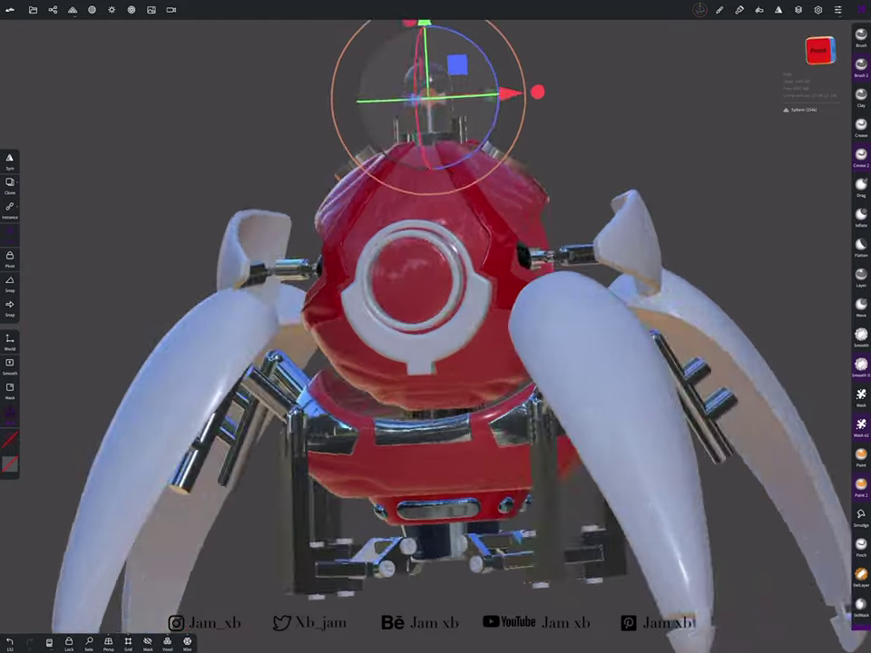
Select the robot's eye lens and open its paint material settings
click(445, 289)
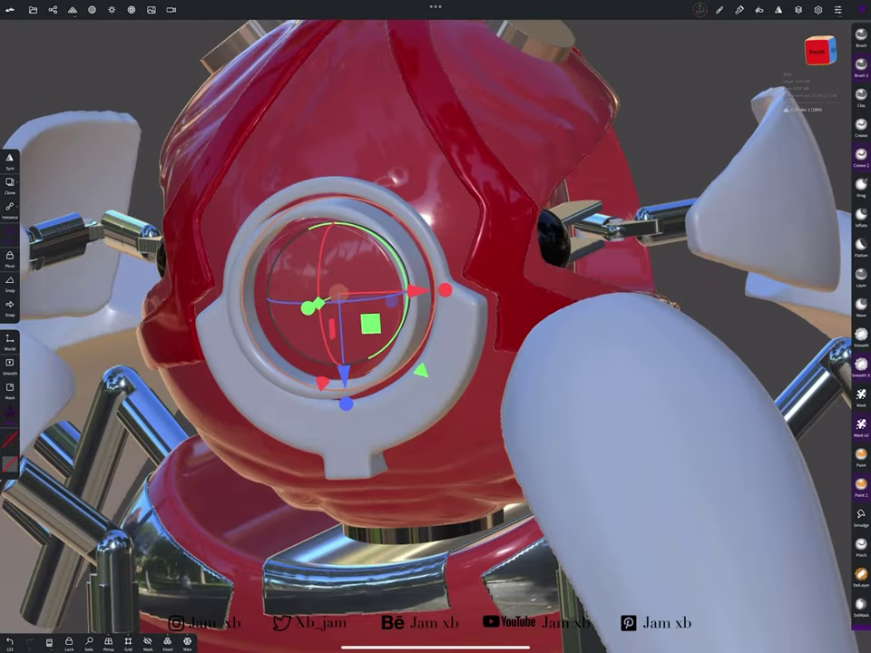
click(9, 465)
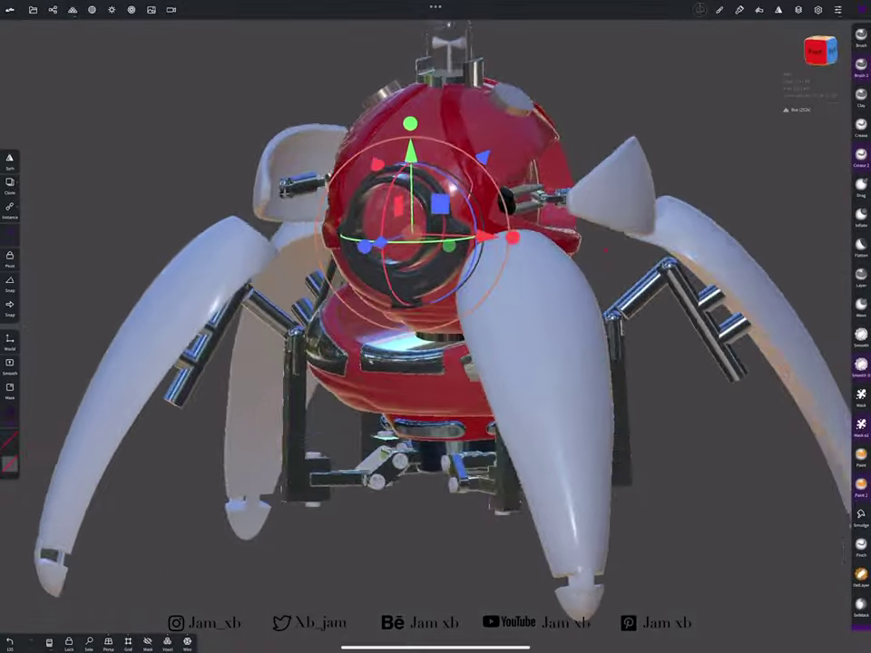
click(817, 51)
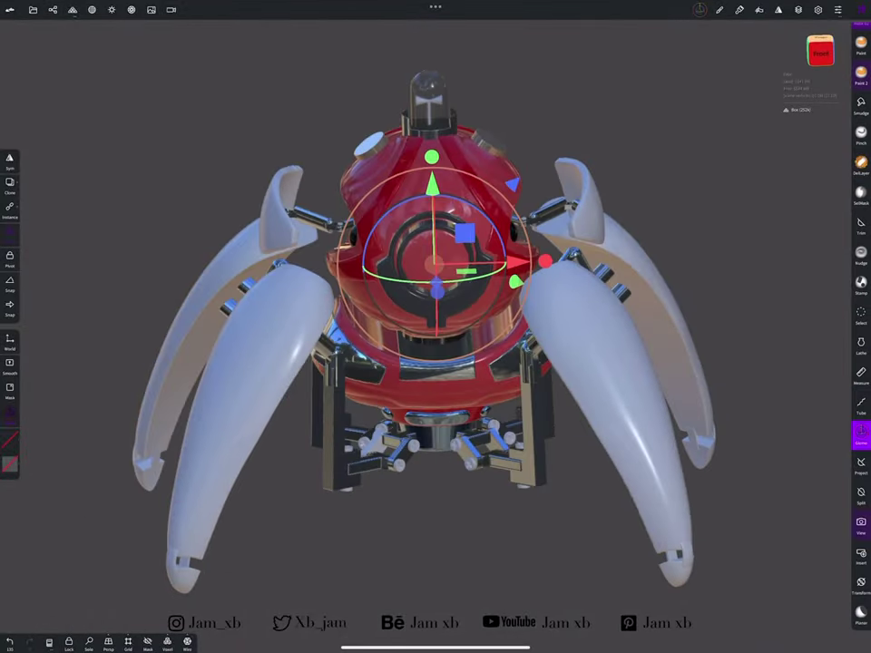
Enable post-processing and switch off Tone Mapping, Color Grading, Bloom, Ambient Occlusion and GI
click(861, 523)
click(131, 9)
click(136, 37)
mouse_move(88, 408)
mouse_down()
mouse_move(88, 99)
mouse_move(88, 409)
mouse_up()
click(136, 141)
click(136, 236)
click(136, 246)
click(136, 135)
click(136, 165)
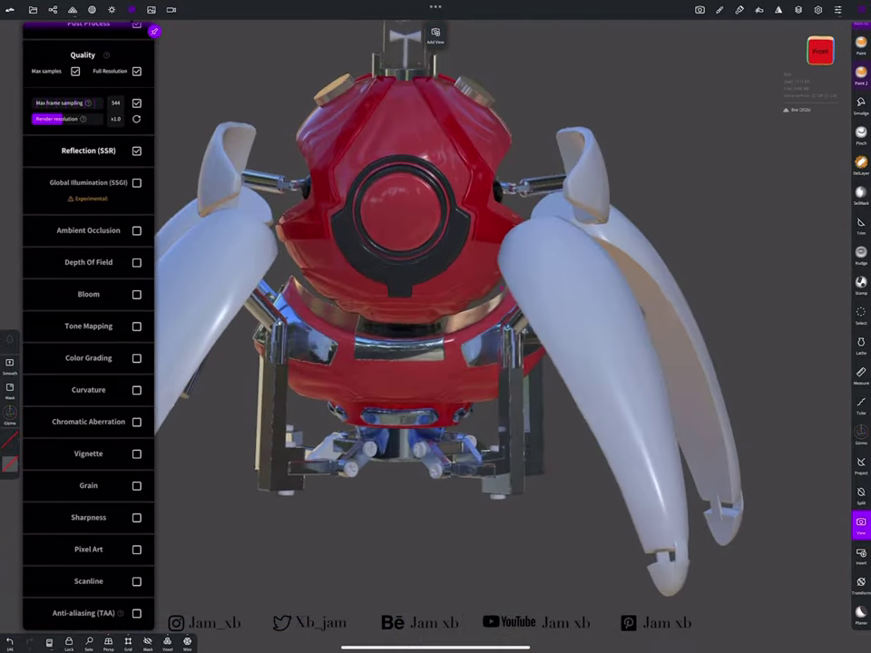
Leave SSGI disabled and turn on Ambient Occlusion
click(137, 182)
click(136, 182)
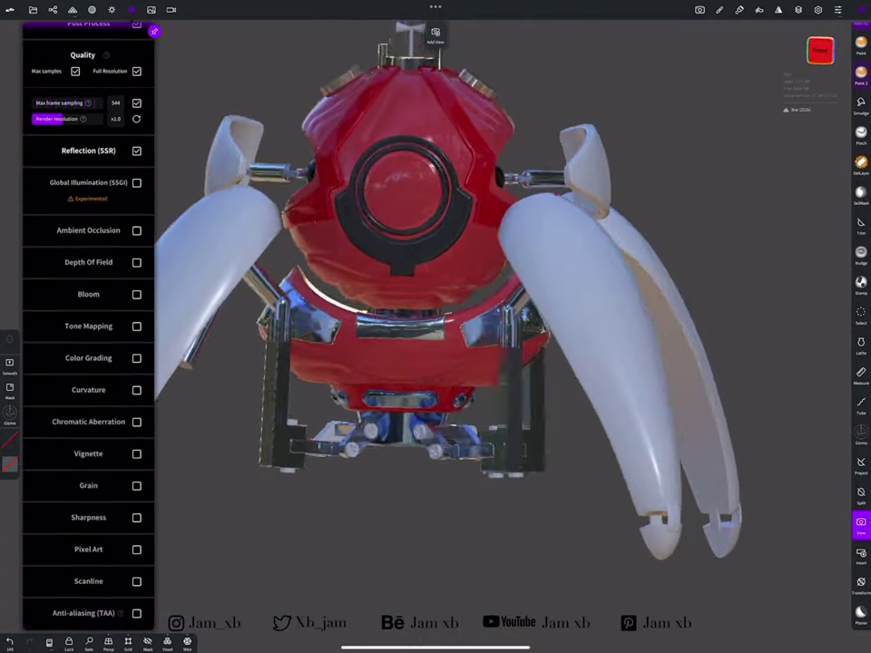
click(137, 230)
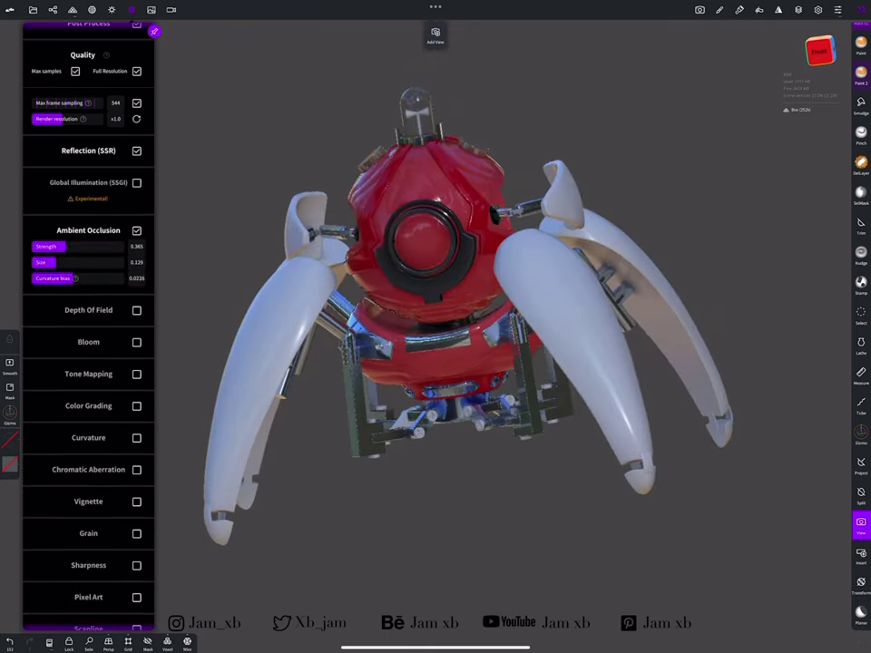
scroll(88, 363, down, 2)
Enable Neutral Tone Mapping with exposure 1.39 and slightly higher contrast and saturation
click(137, 325)
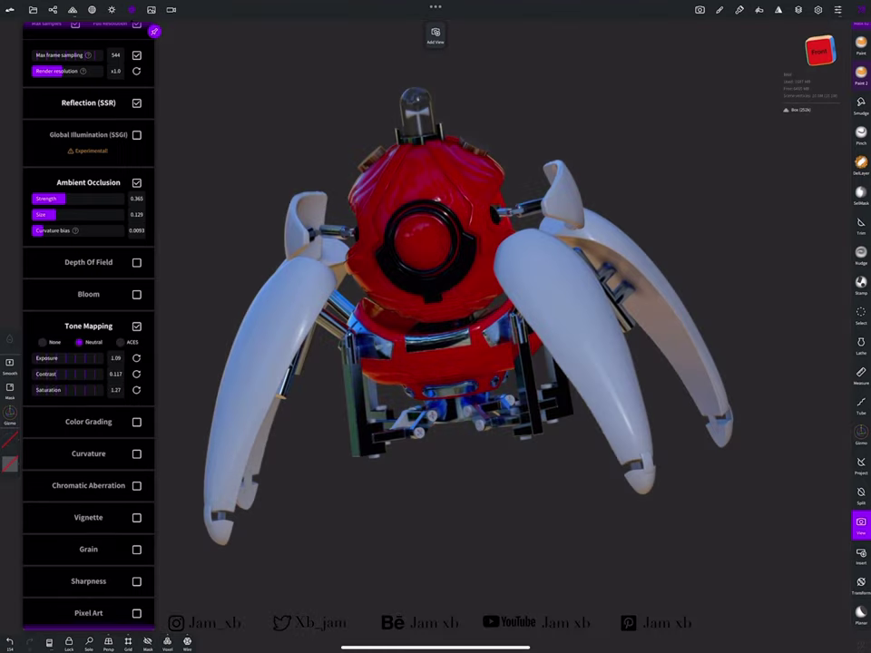
click(164, 355)
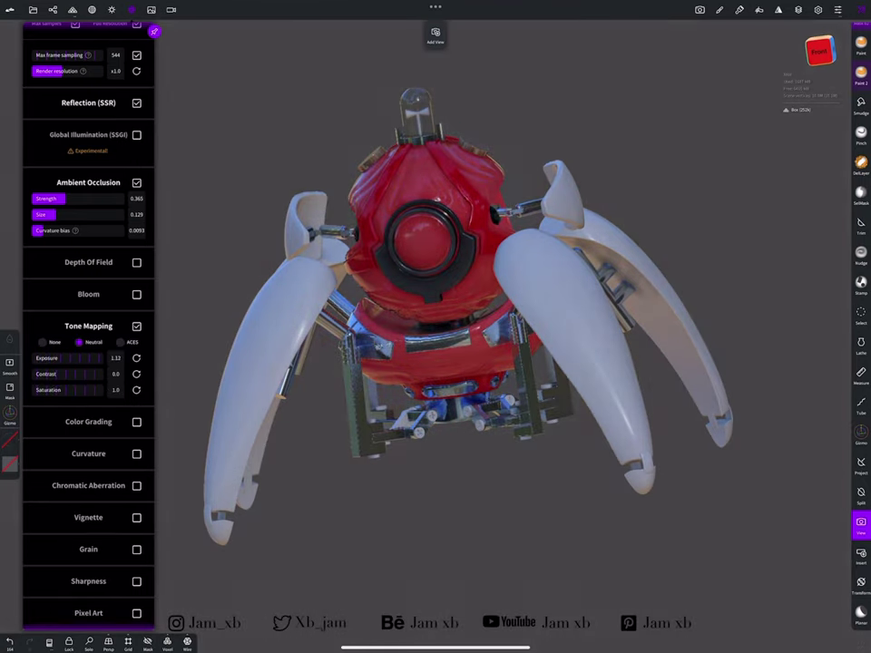
mouse_move(72, 358)
mouse_down()
mouse_move(86, 358)
mouse_move(75, 374)
mouse_up()
drag(73, 389, 80, 389)
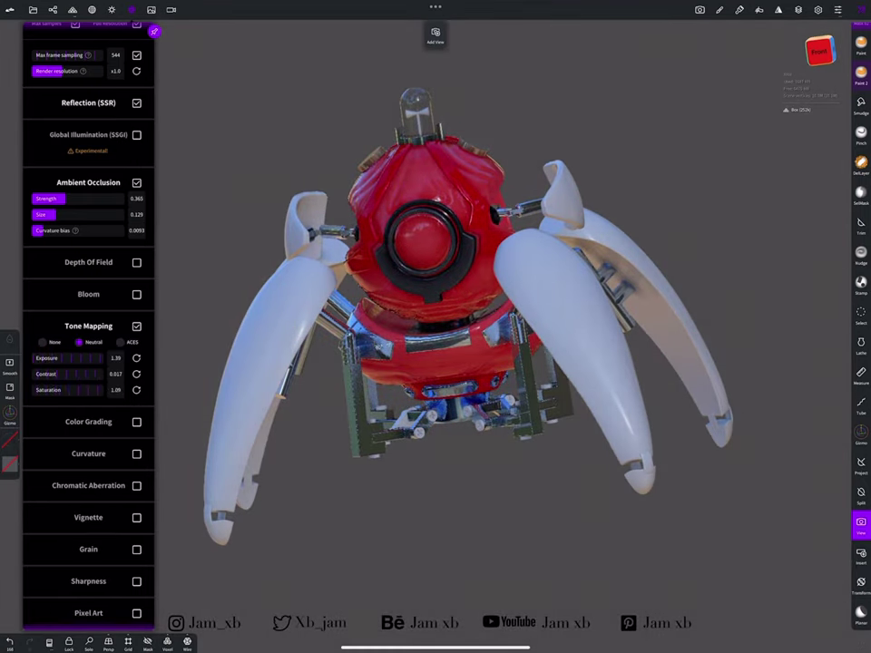
scroll(88, 272, down, 3)
Enable Color Grading with an adjusted curve point and turn on the Vignette
click(136, 354)
click(59, 438)
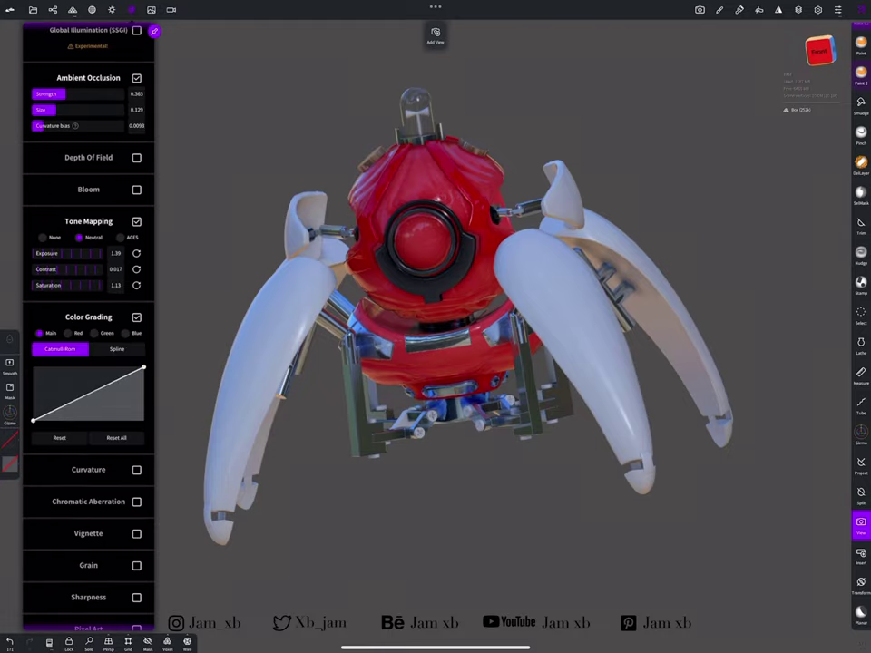
click(126, 381)
mouse_move(66, 406)
mouse_down()
mouse_move(60, 381)
mouse_move(67, 404)
mouse_up()
scroll(88, 363, down, 2)
click(136, 454)
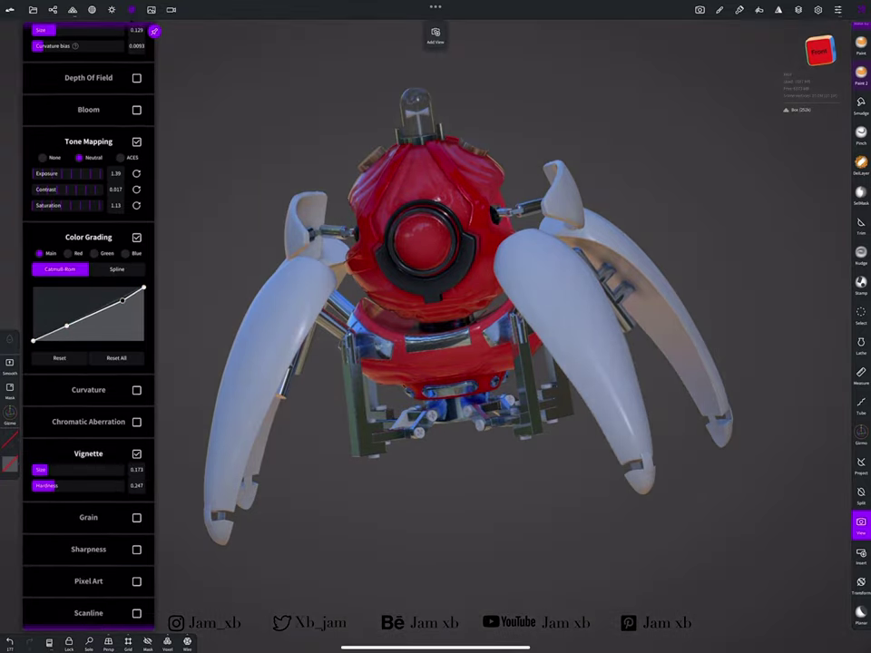
click(132, 9)
mouse_move(435, 345)
mouse_down()
mouse_move(486, 289)
mouse_move(427, 363)
mouse_up()
scroll(417, 272, up, 10)
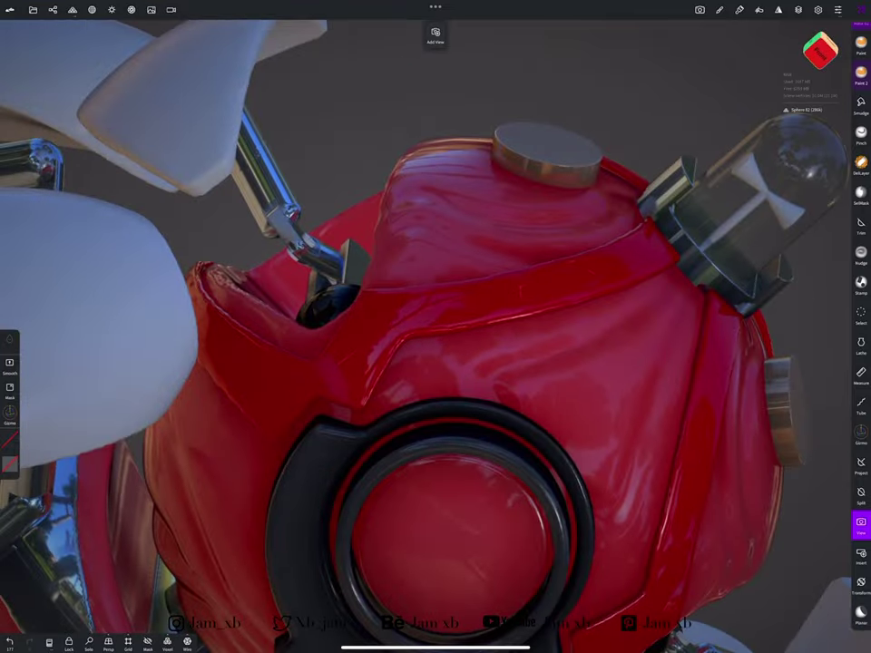
click(861, 134)
drag(456, 233, 443, 177)
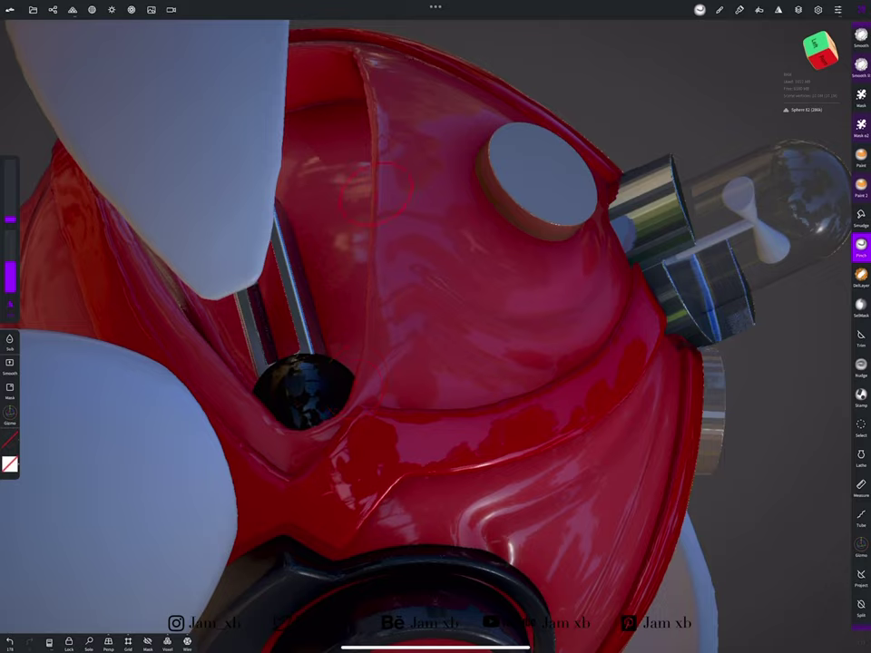
mouse_move(336, 391)
mouse_down()
mouse_move(391, 154)
mouse_move(417, 182)
mouse_move(468, 154)
mouse_up()
drag(356, 202, 363, 191)
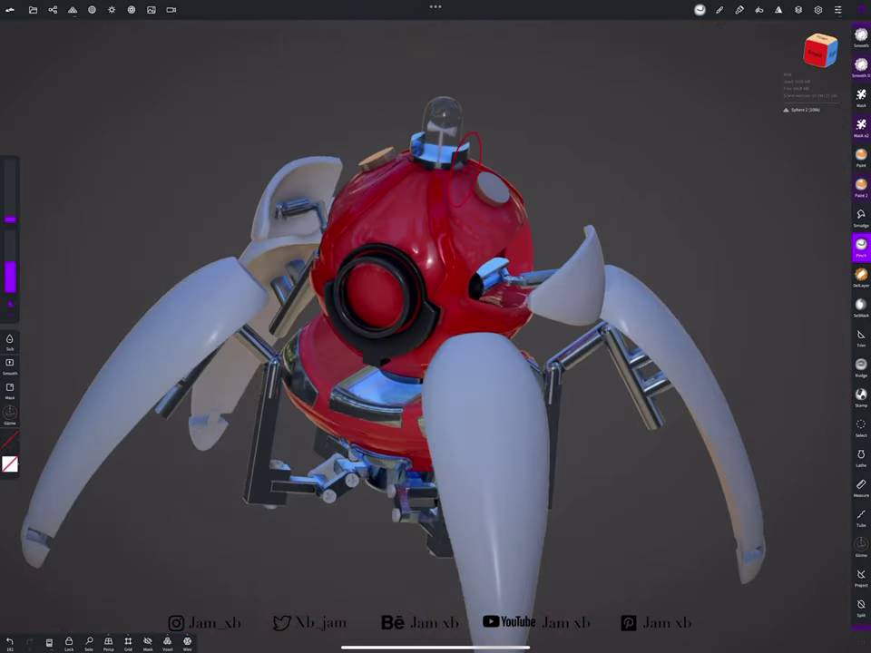
Add a light, move it up and to the right, and aim it at the robot
click(88, 159)
drag(436, 325, 602, 136)
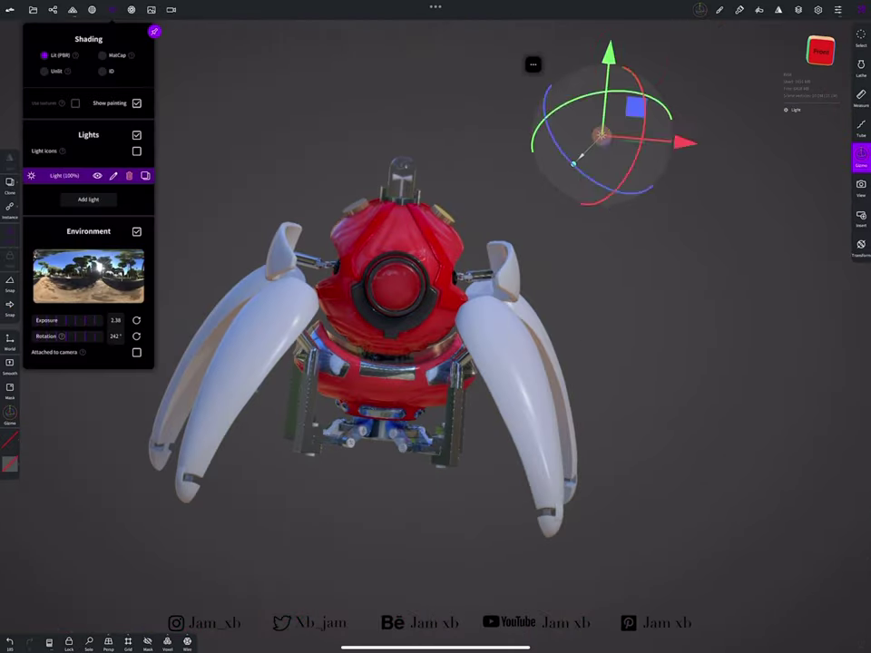
drag(635, 91, 544, 145)
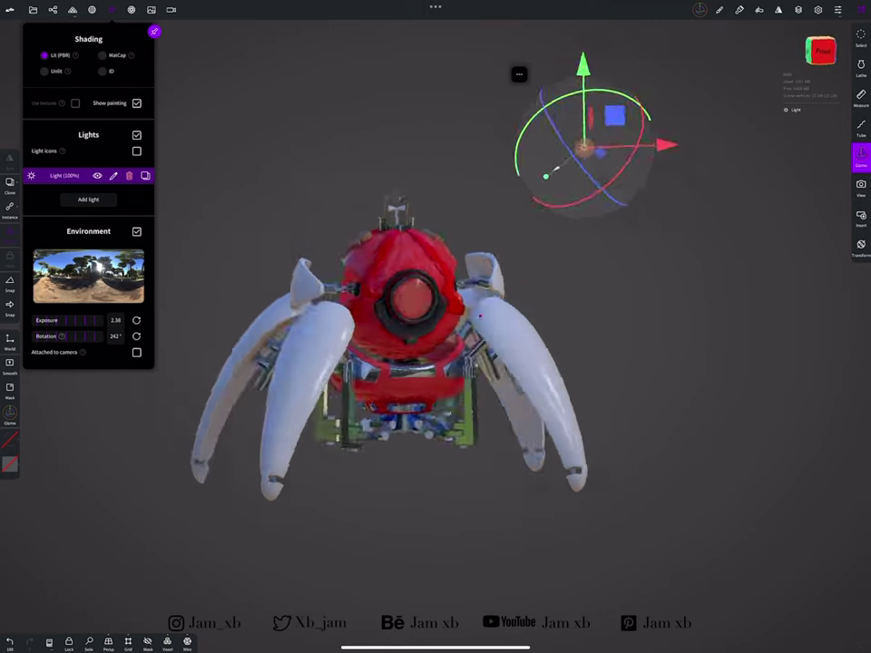
drag(726, 317, 717, 435)
drag(581, 299, 526, 290)
drag(690, 408, 544, 381)
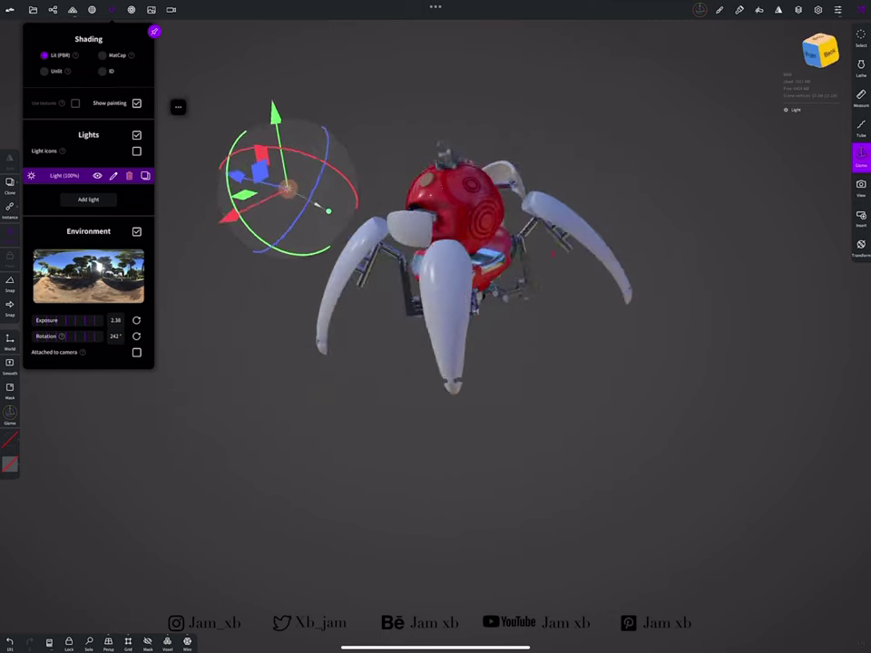
Add a second light and position and aim it at the robot
click(88, 199)
mouse_move(418, 322)
mouse_down()
mouse_move(544, 182)
mouse_move(599, 145)
mouse_up()
click(820, 51)
click(861, 188)
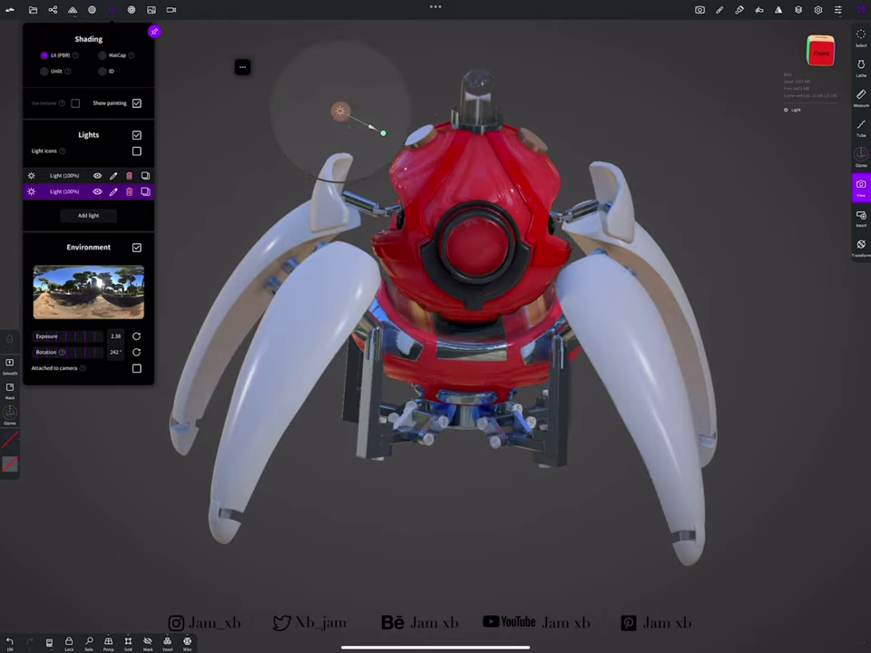
drag(517, 266, 540, 266)
scroll(435, 273, up, 3)
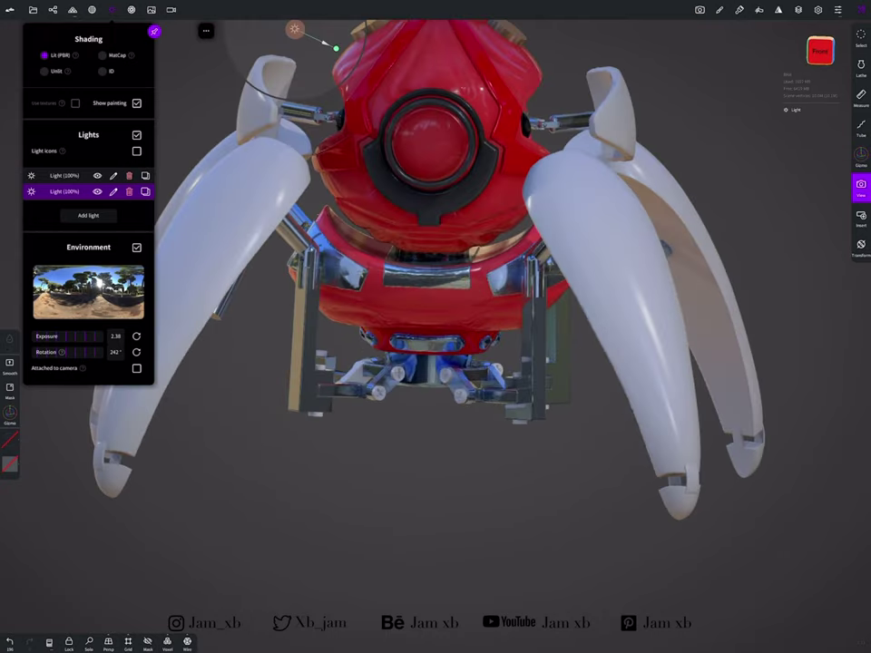
scroll(435, 272, down, 3)
drag(435, 272, 417, 272)
drag(453, 363, 427, 390)
Open the paint material settings and select the front-left leg part
click(10, 464)
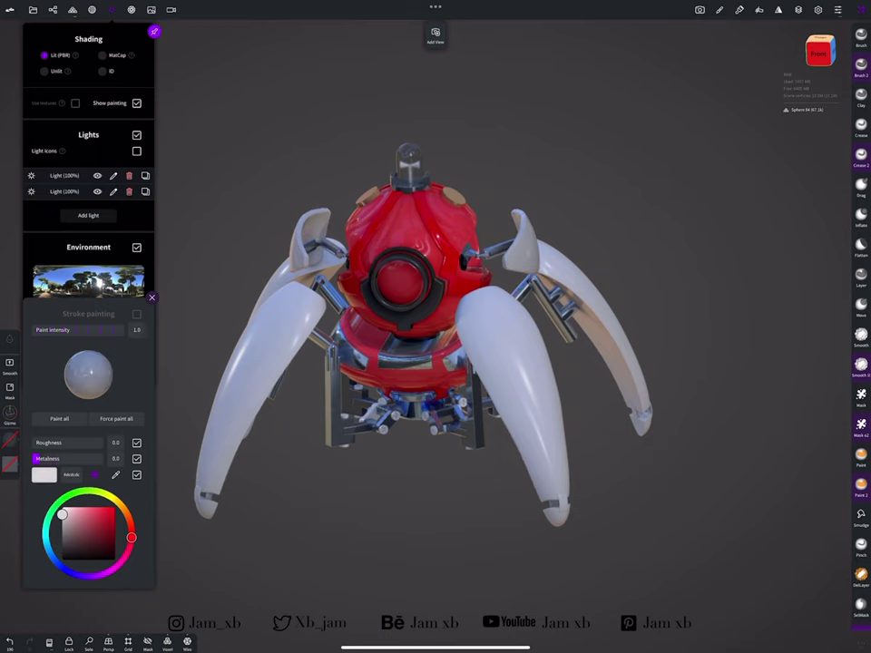
drag(635, 408, 581, 435)
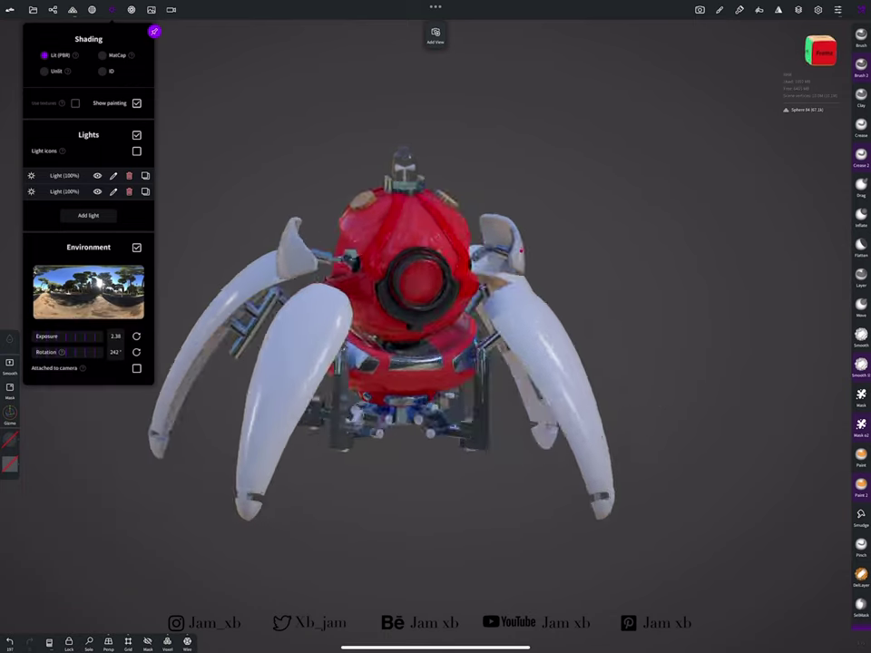
click(268, 399)
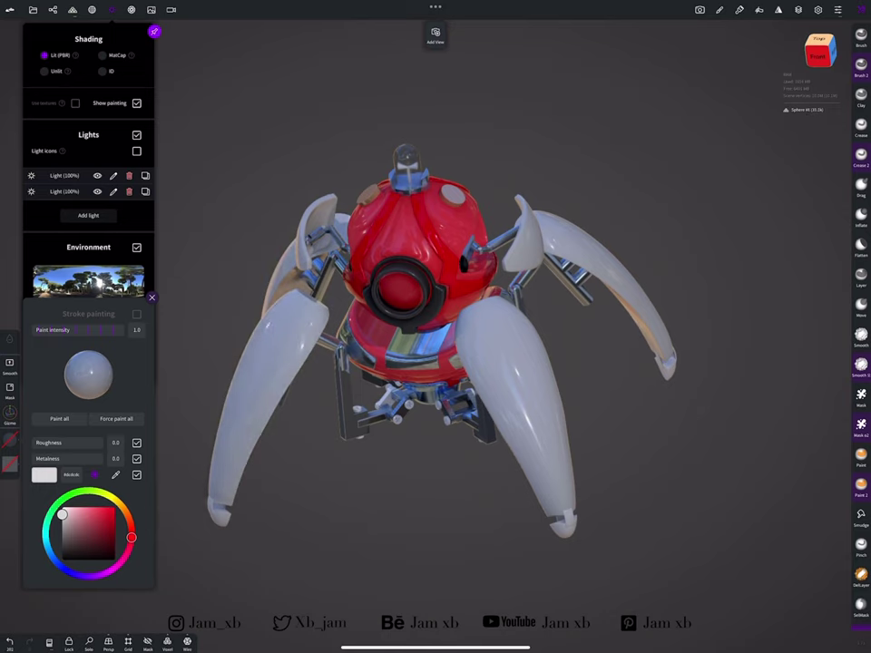
drag(544, 363, 471, 345)
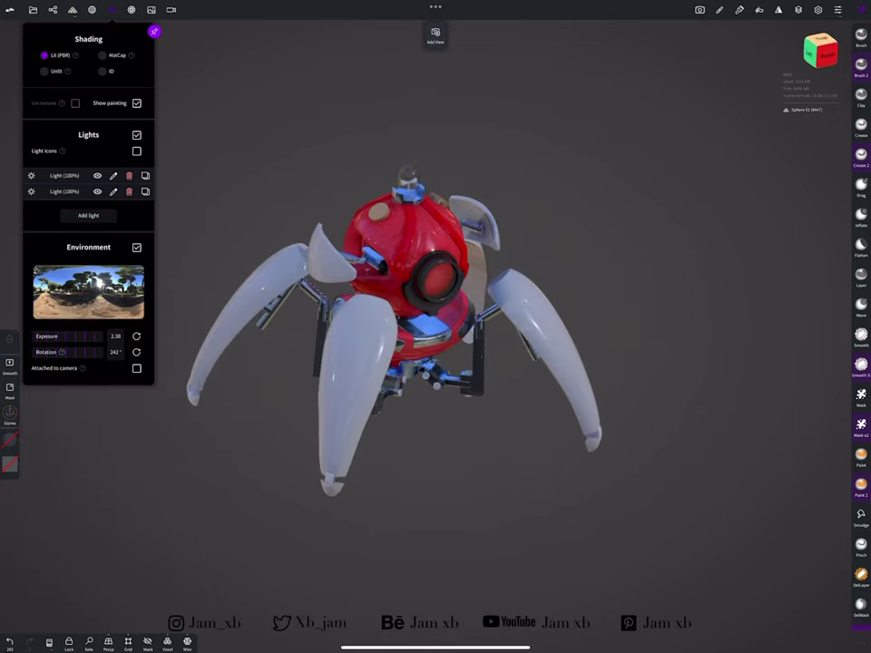
scroll(363, 408, up, 5)
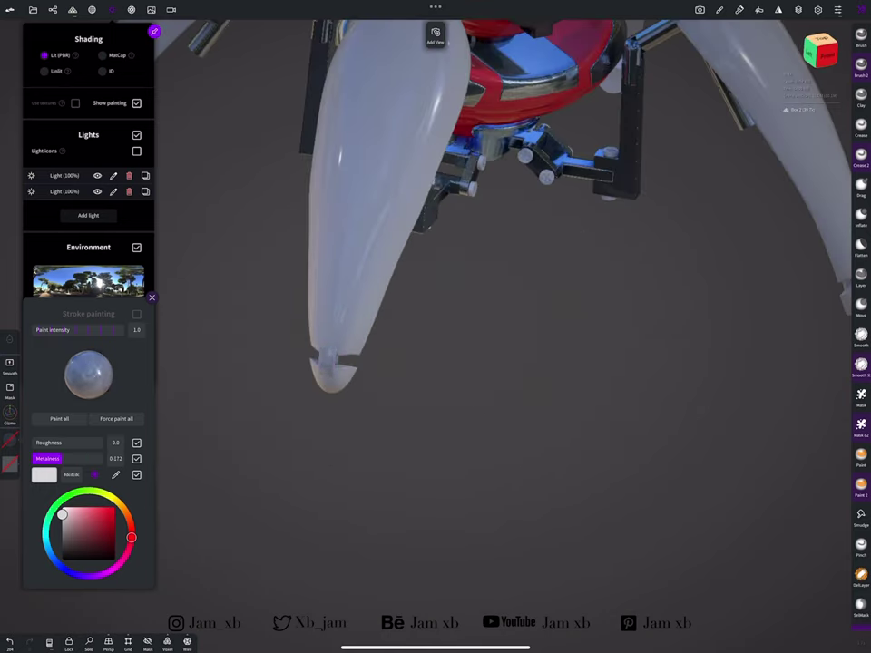
scroll(454, 272, down, 5)
mouse_move(508, 363)
mouse_down()
mouse_move(562, 363)
mouse_move(518, 363)
mouse_up()
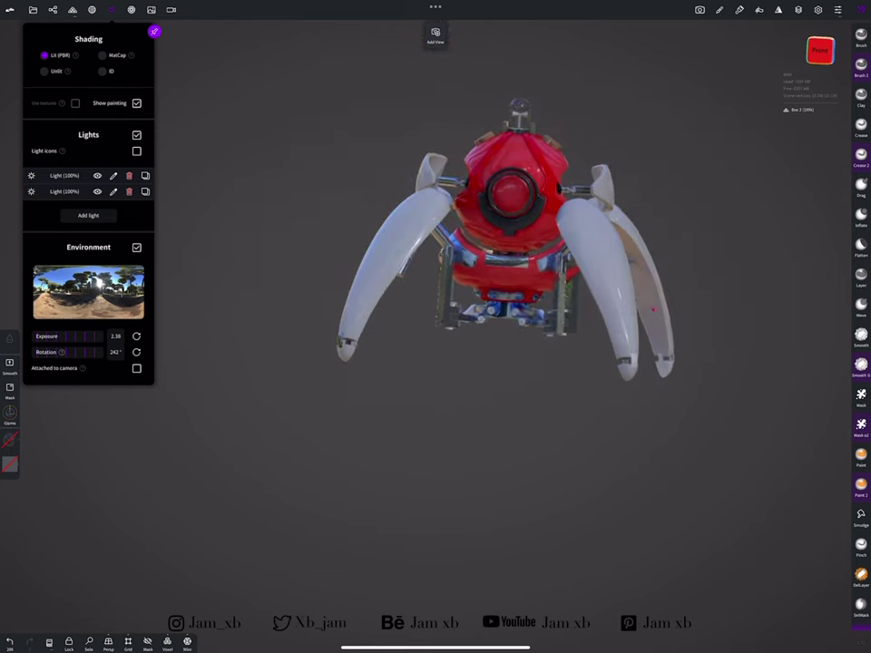
Raise the paint material's metalness to 0.848 and inspect the glass dome from behind
click(10, 464)
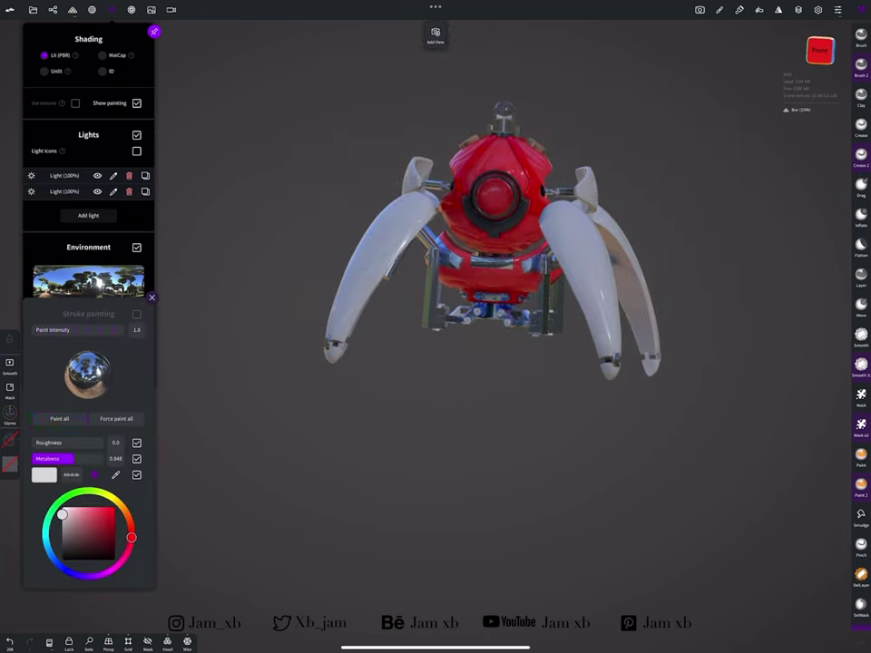
drag(454, 409, 671, 399)
scroll(453, 272, up, 2)
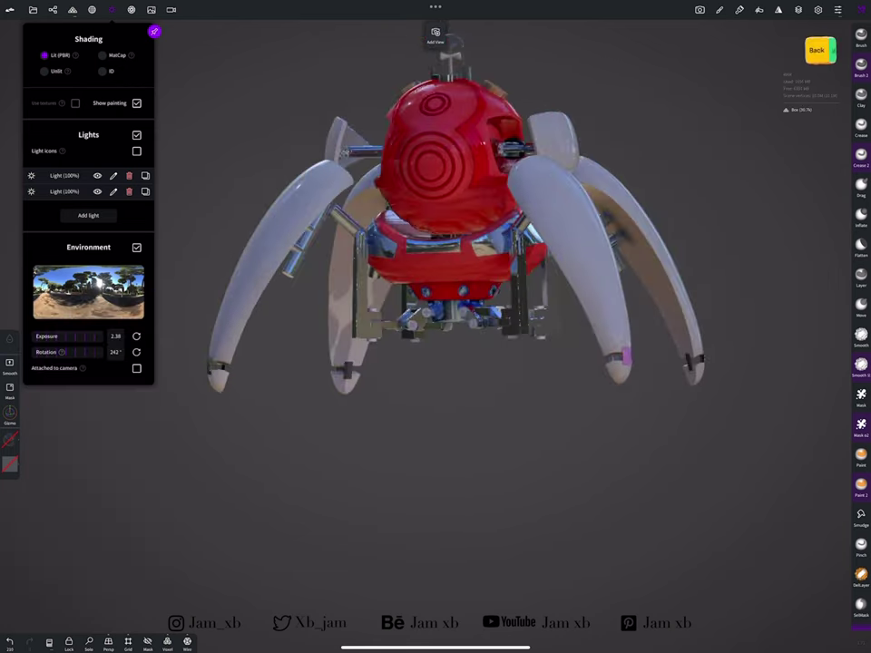
drag(453, 408, 562, 399)
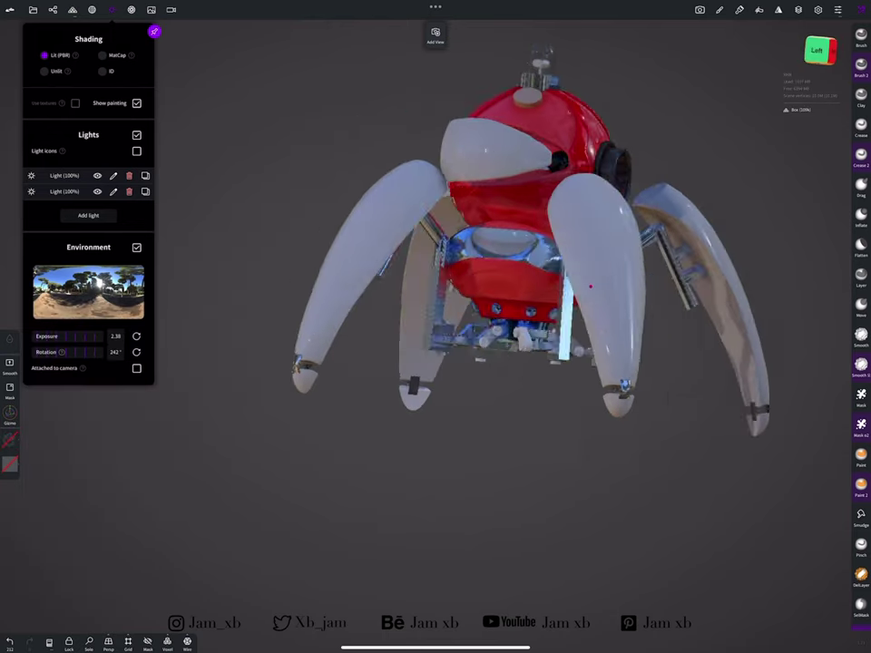
scroll(454, 272, up, 5)
Select the cylinders inside the dome from the object list, undoing a pivot change
click(53, 9)
click(54, 110)
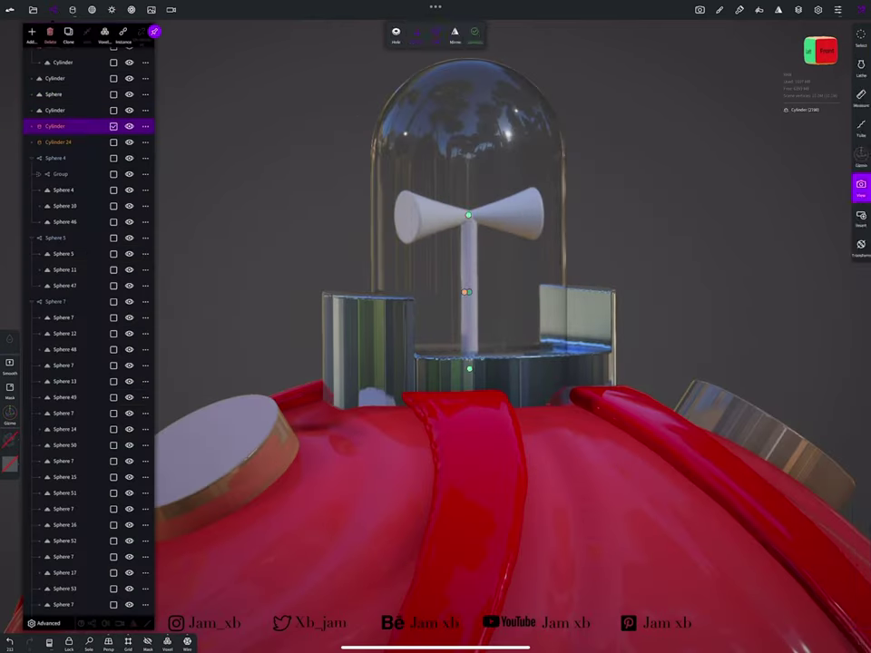
click(58, 142)
click(54, 126)
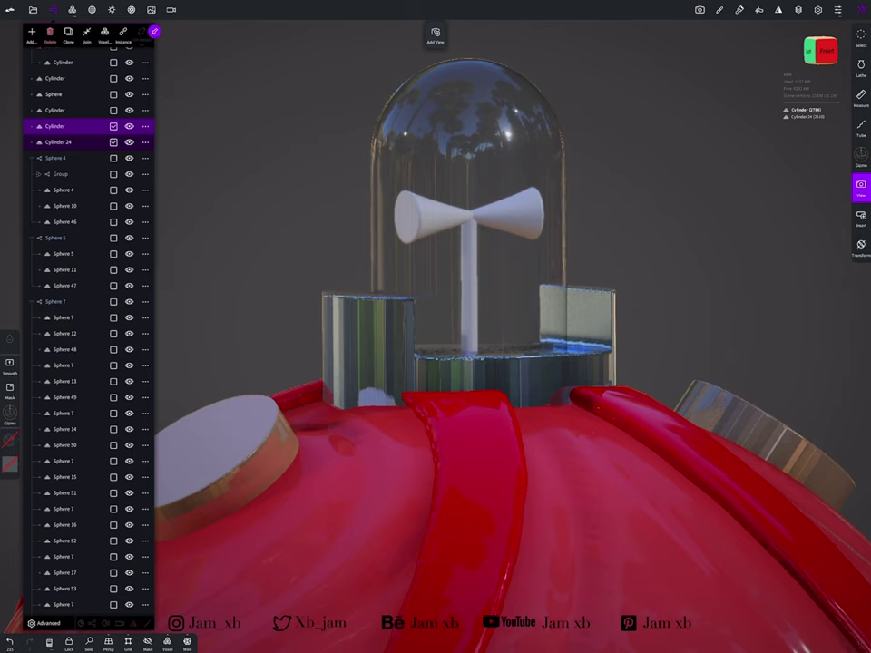
click(55, 109)
key(ctrl+z)
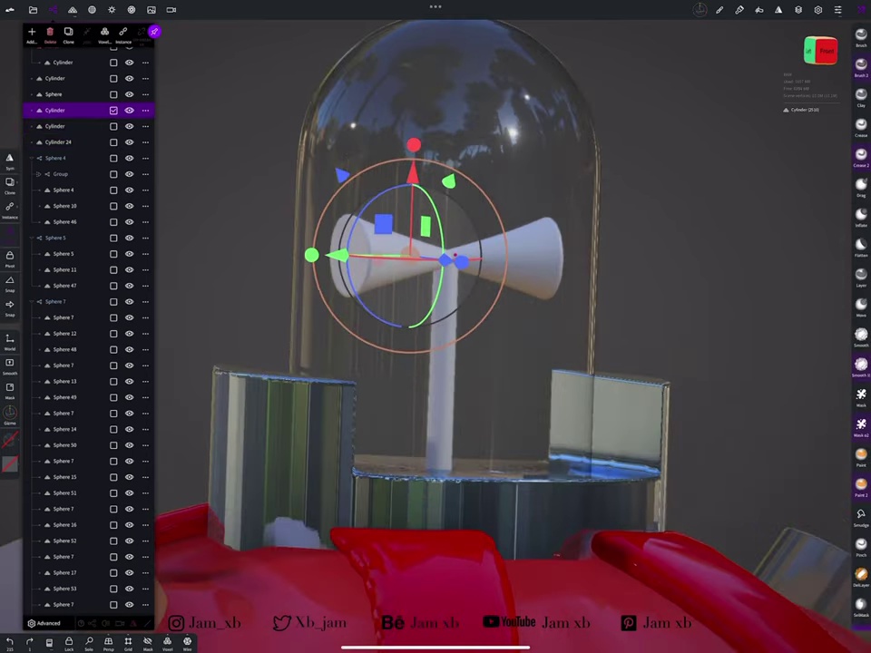
click(54, 126)
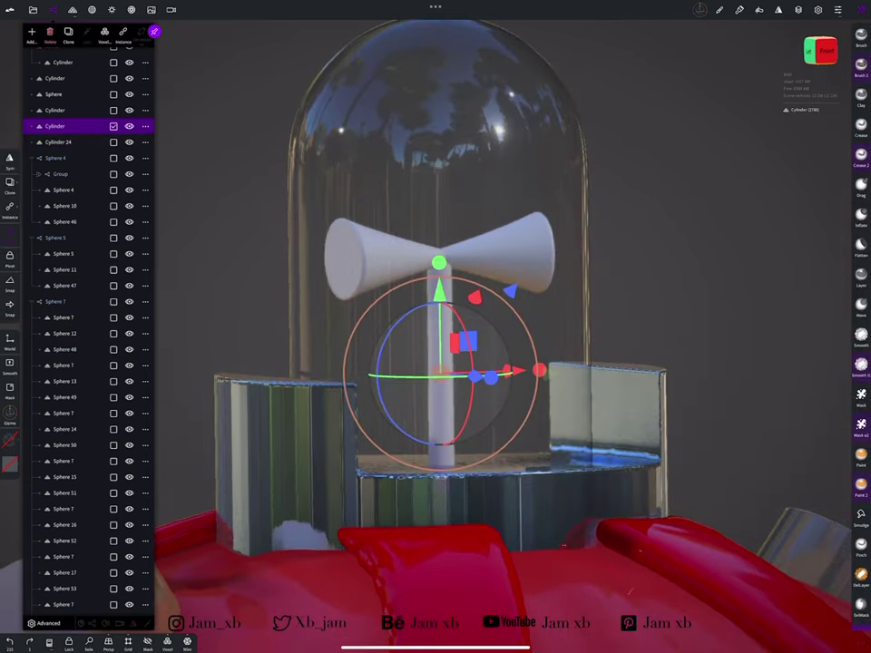
Paint both bow-tie cones, Cylinder and Cylinder 24, solid red
click(54, 110)
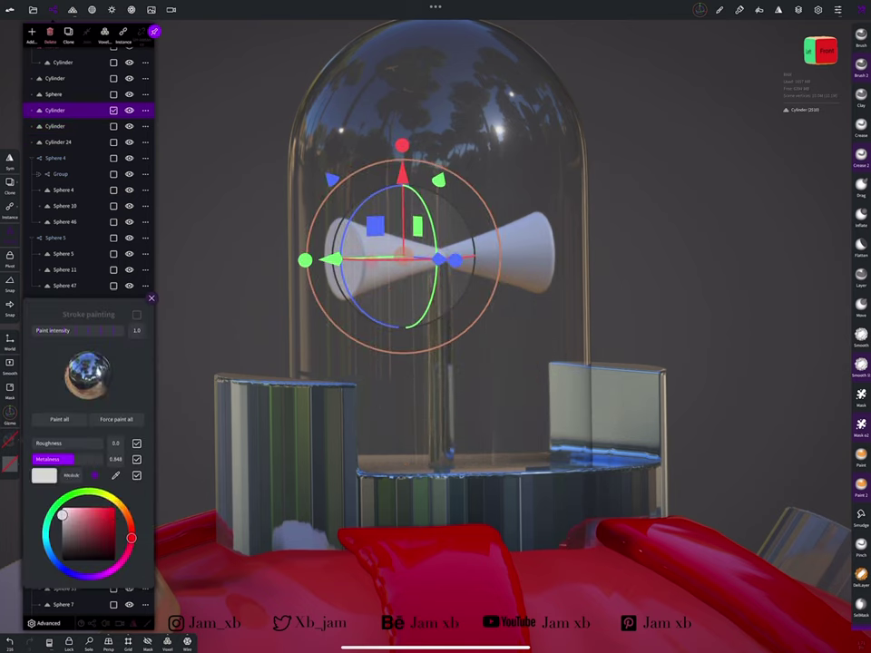
click(114, 507)
click(59, 418)
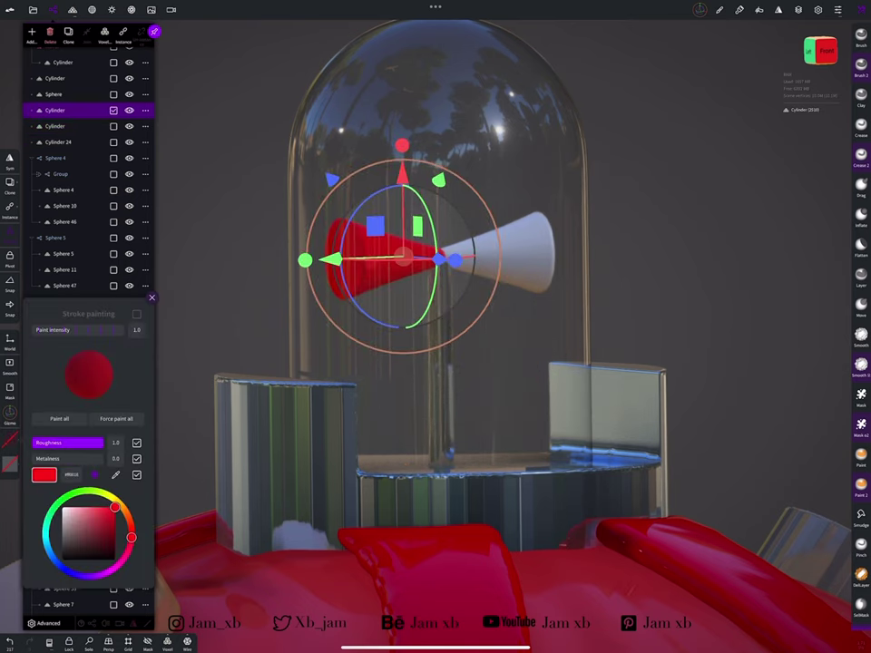
click(152, 298)
click(54, 142)
click(145, 142)
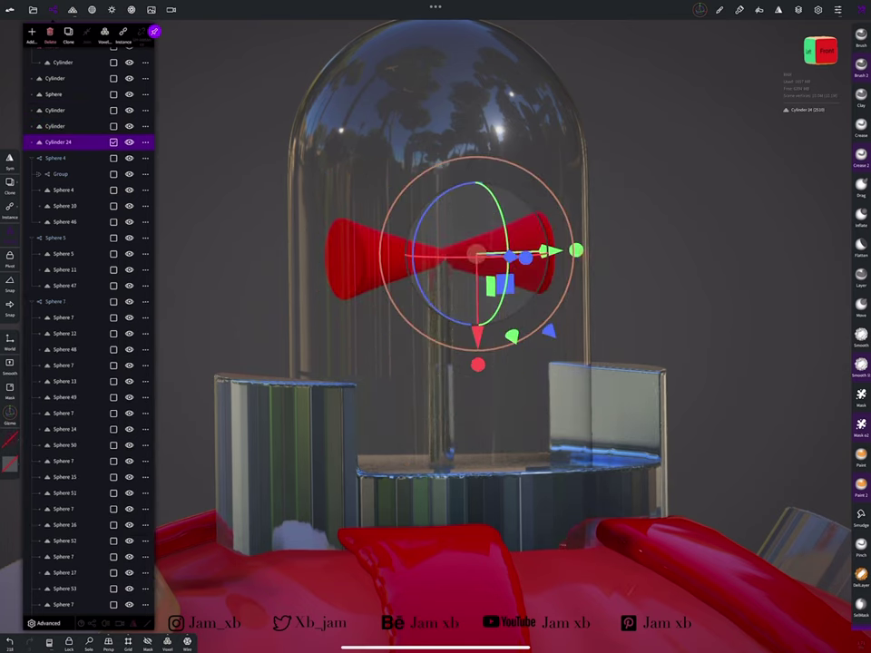
Test Always Unlit and Refraction materials on Cylinder 24, undo, then add a third light
click(92, 9)
click(137, 182)
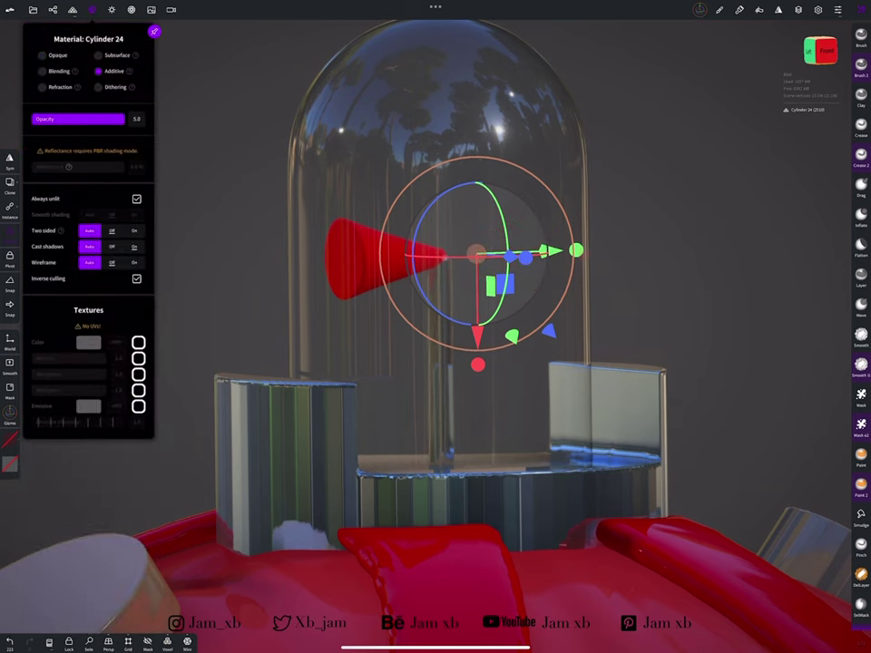
click(41, 87)
click(136, 246)
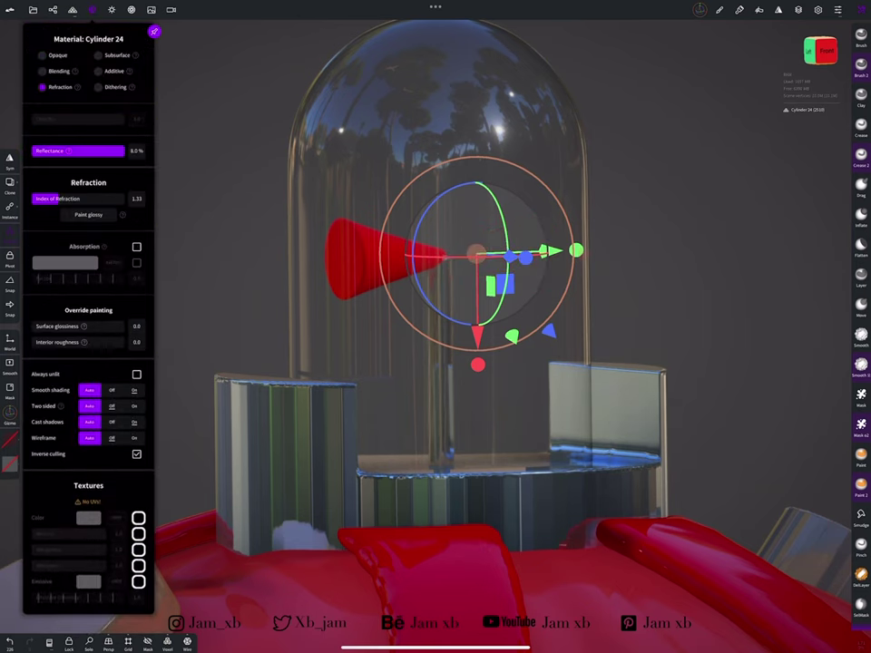
click(92, 9)
click(861, 615)
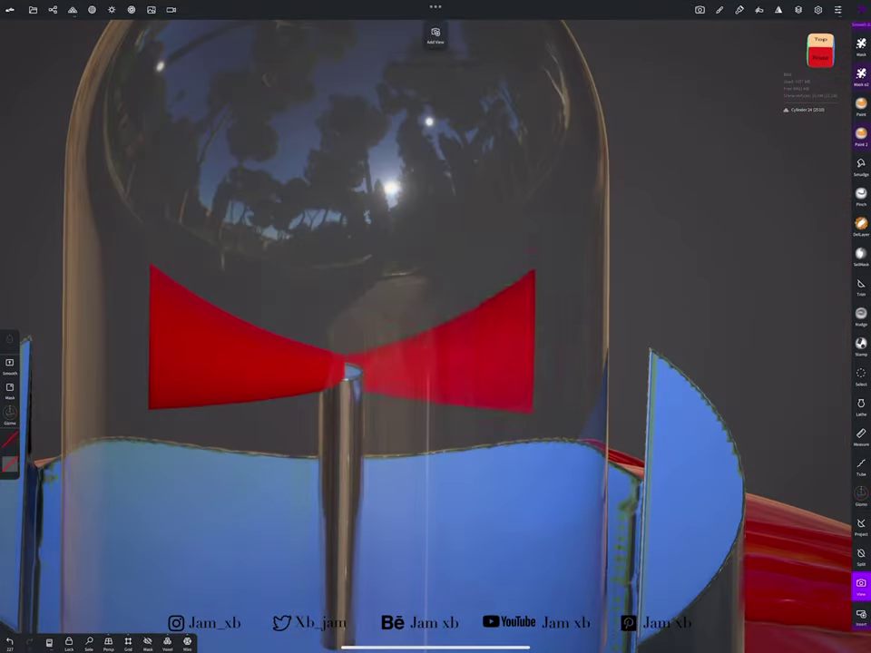
key(ctrl+z)
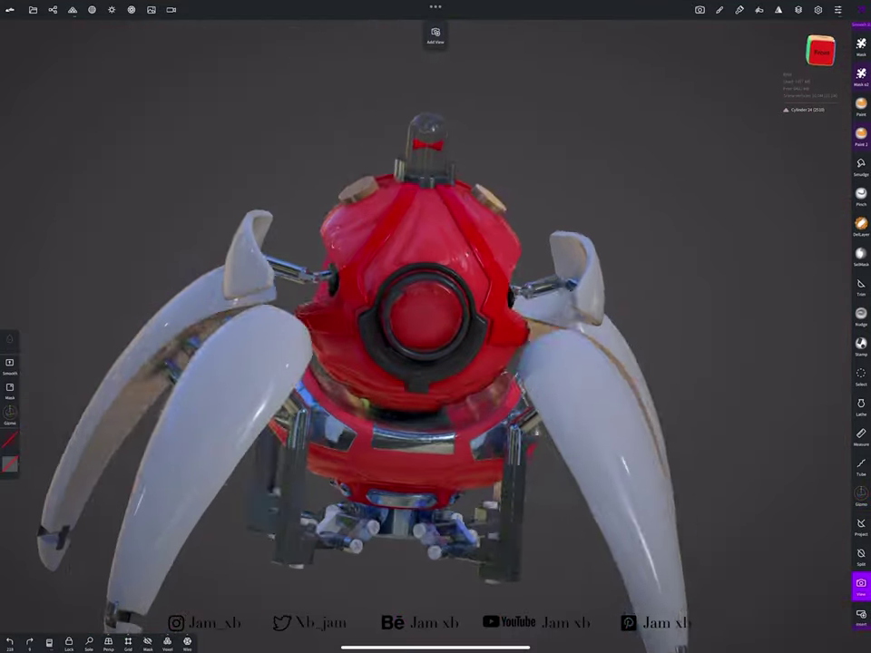
click(112, 9)
click(88, 215)
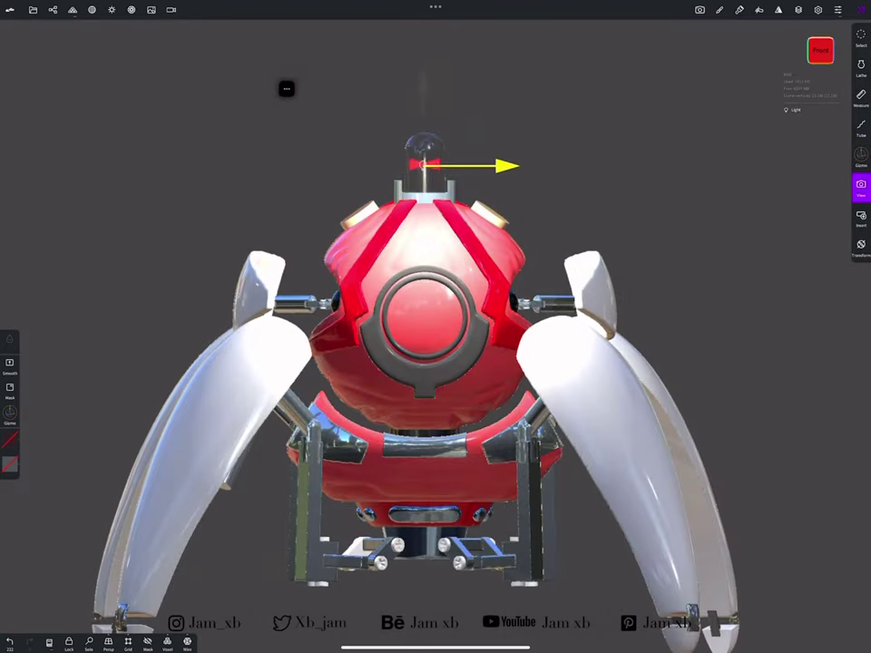
Set the new light's colour to saturated red
mouse_move(286, 88)
mouse_down()
mouse_move(289, 119)
mouse_move(217, 124)
mouse_move(361, 128)
mouse_move(298, 120)
mouse_up()
scroll(298, 119, up, 5)
click(112, 9)
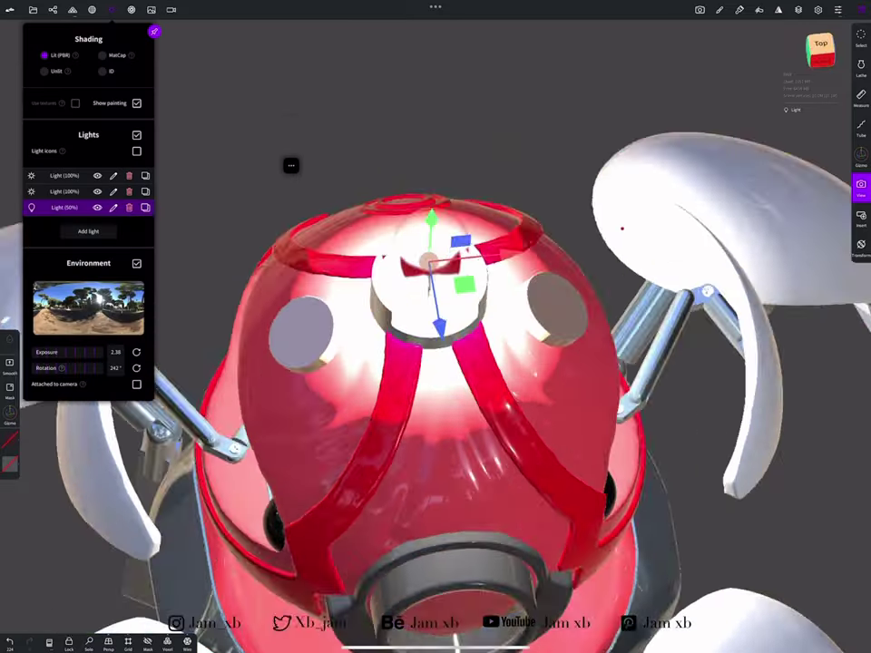
click(113, 206)
drag(74, 339, 122, 337)
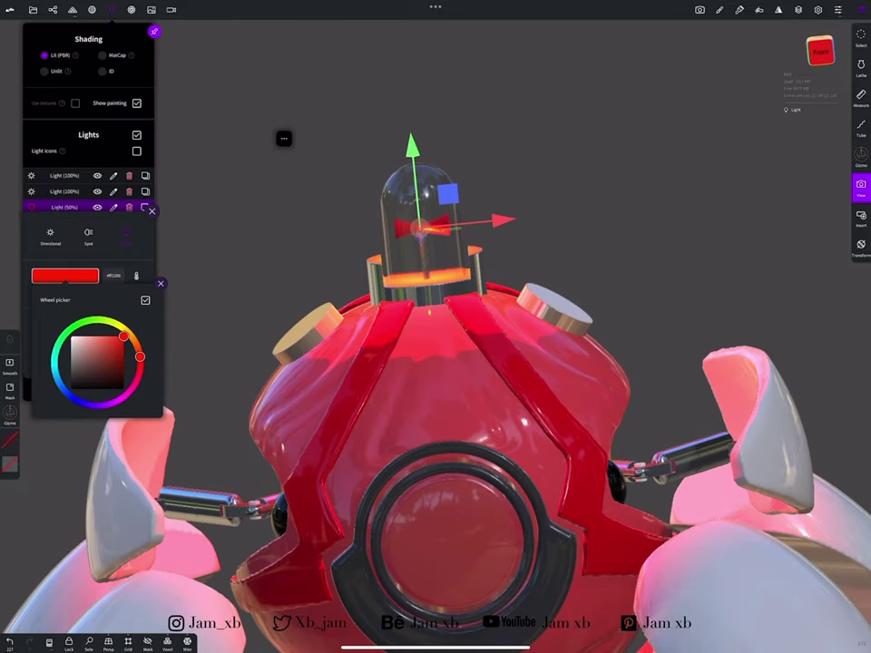
click(161, 283)
click(151, 211)
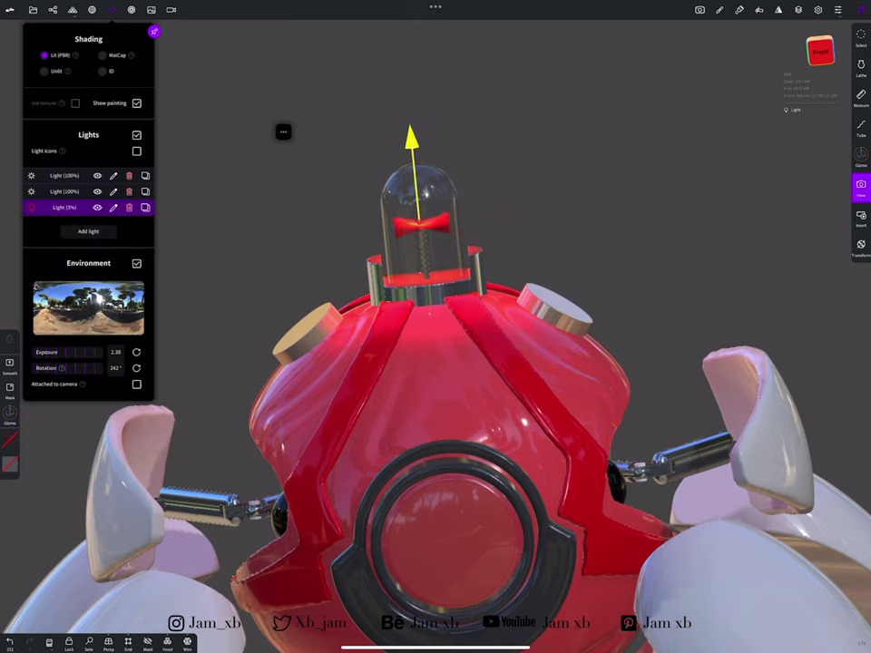
Add a spotlight and raise it above the robot's head
drag(545, 408, 408, 390)
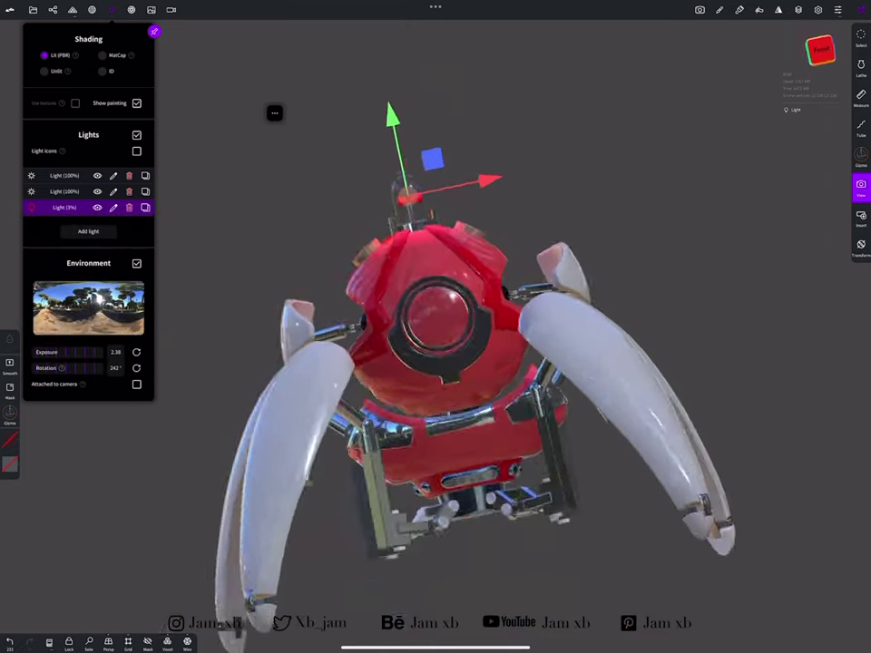
click(88, 230)
click(152, 227)
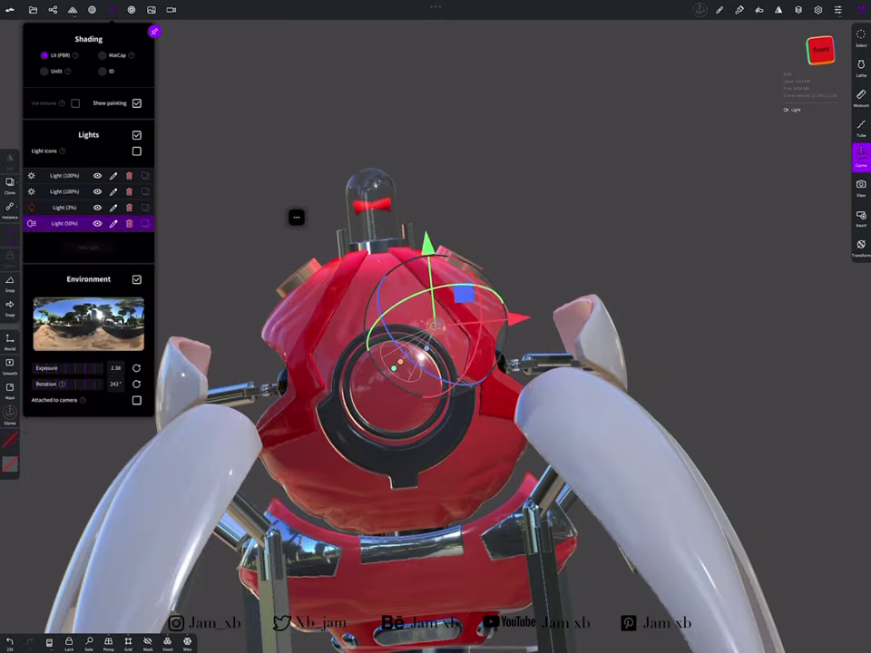
drag(424, 243, 414, 142)
click(821, 39)
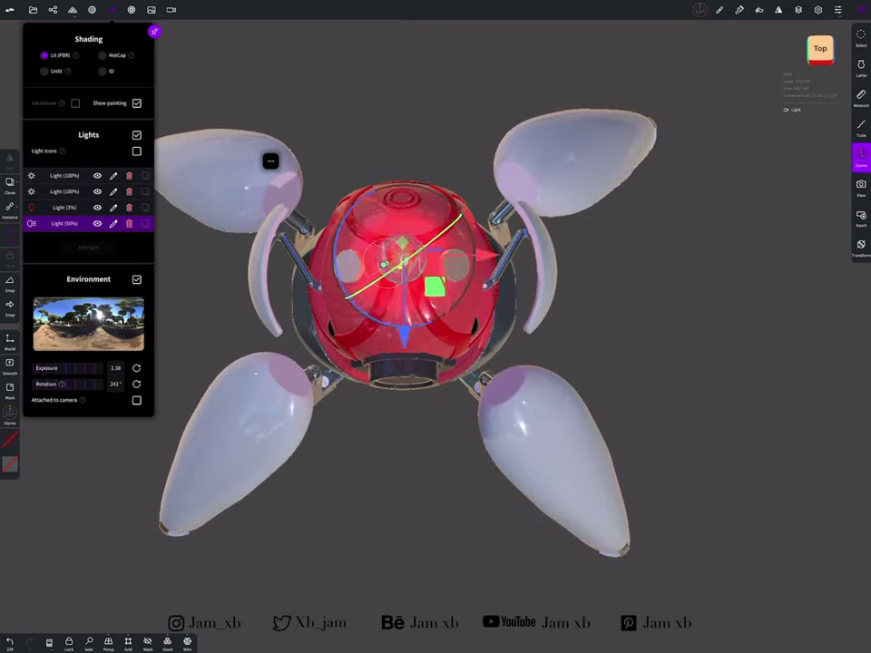
drag(708, 273, 708, 436)
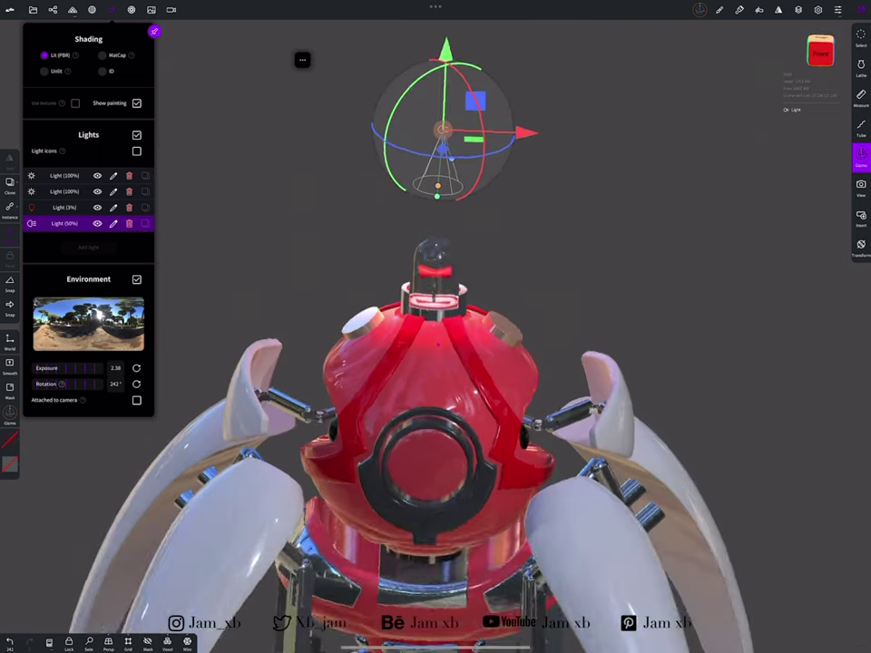
Colour the spotlight red and switch its handle to rotation
click(113, 223)
click(64, 292)
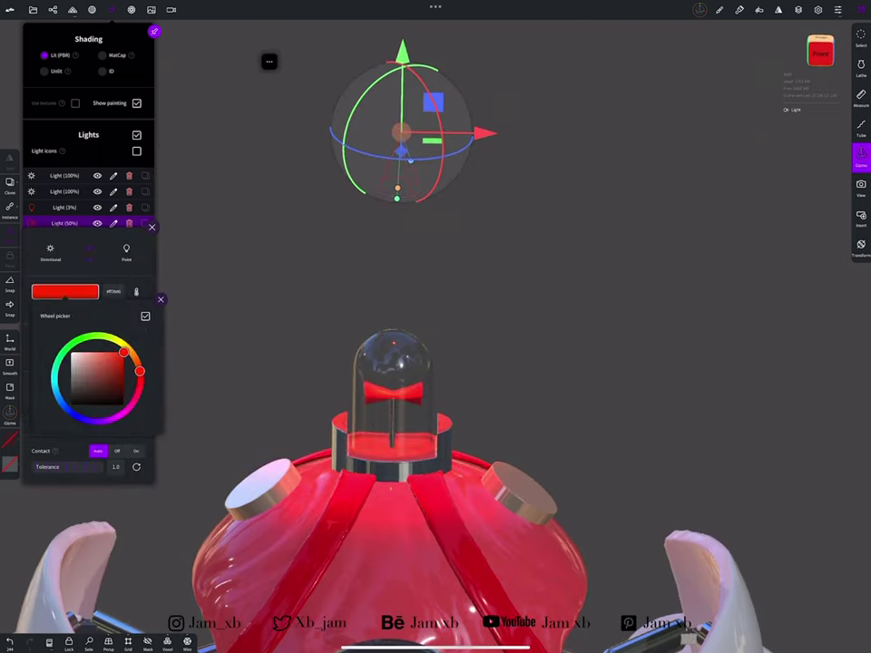
click(160, 300)
click(152, 227)
Move the spotlight down into the glass dome and aim it onto the body
drag(589, 272, 653, 291)
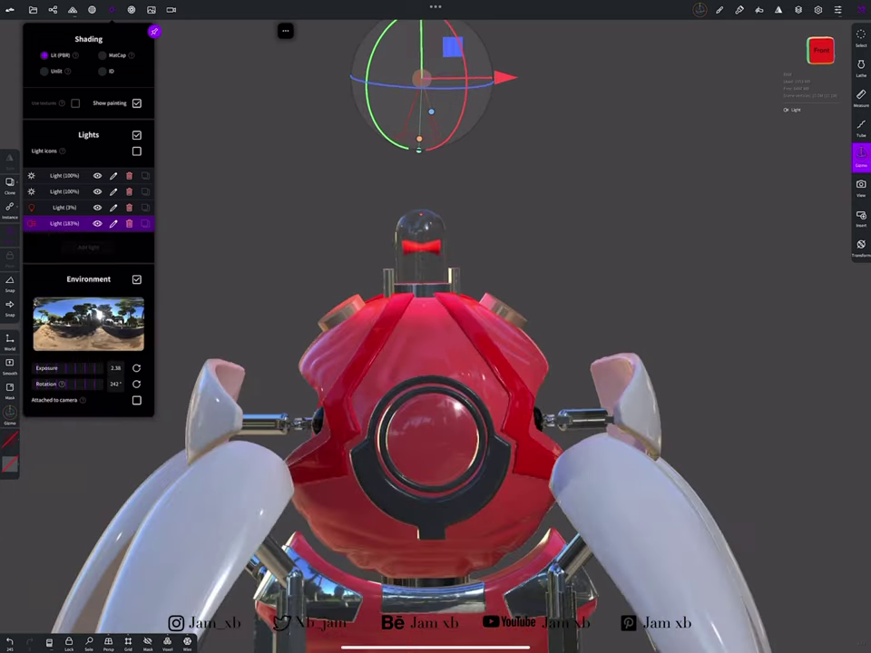
drag(376, 193, 385, 267)
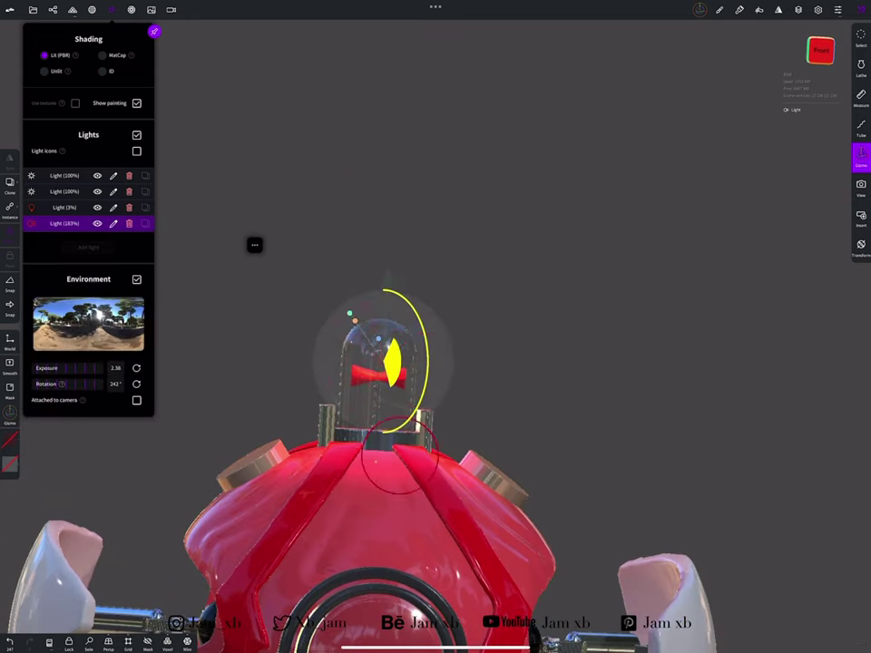
drag(387, 345, 381, 399)
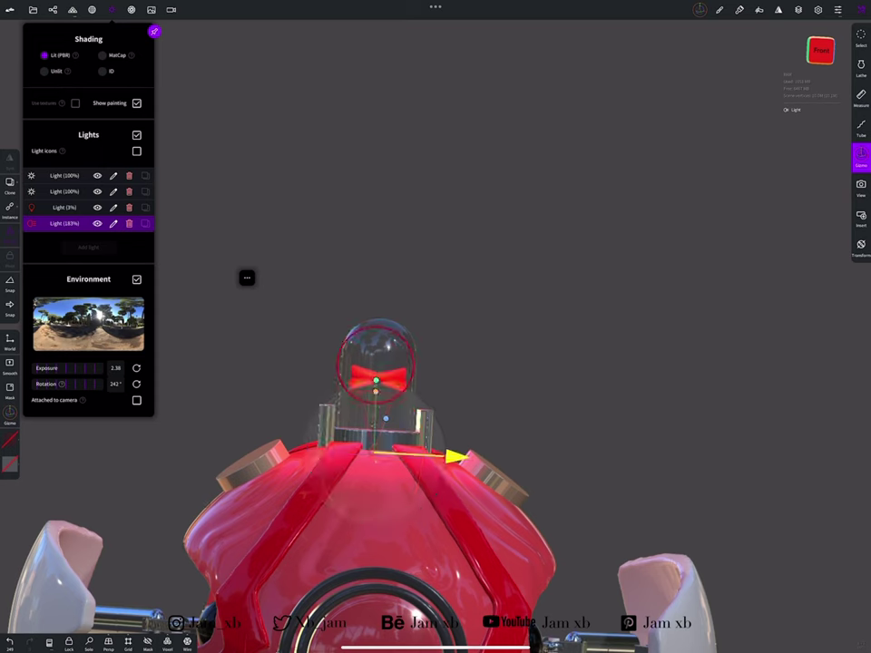
drag(635, 363, 635, 417)
click(113, 224)
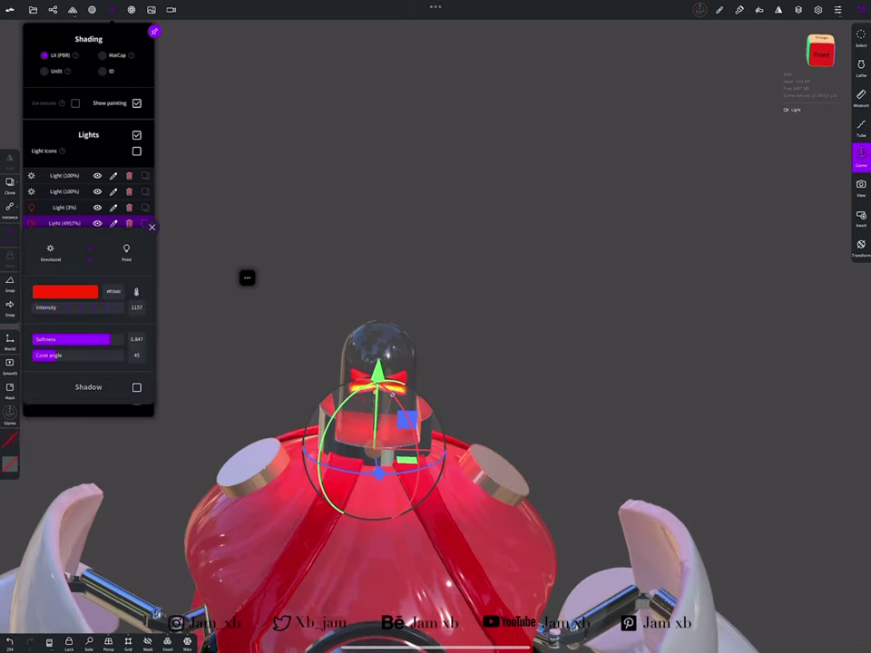
mouse_move(635, 453)
mouse_down()
mouse_move(635, 345)
mouse_move(635, 417)
mouse_move(635, 381)
mouse_move(580, 363)
mouse_up()
click(130, 9)
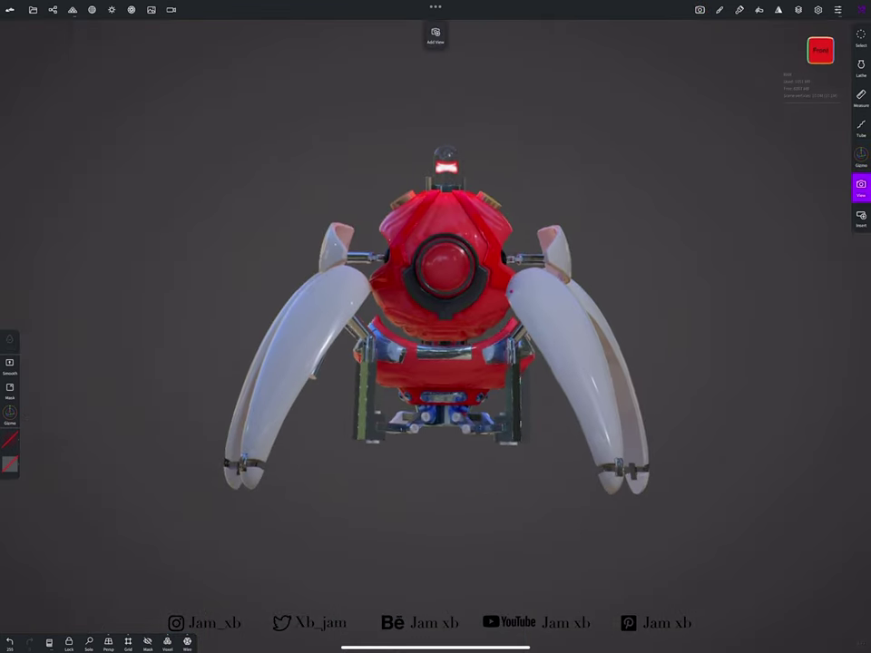
Raise the post-process Bloom Intensity to 0.418
click(130, 10)
scroll(88, 272, down, 1)
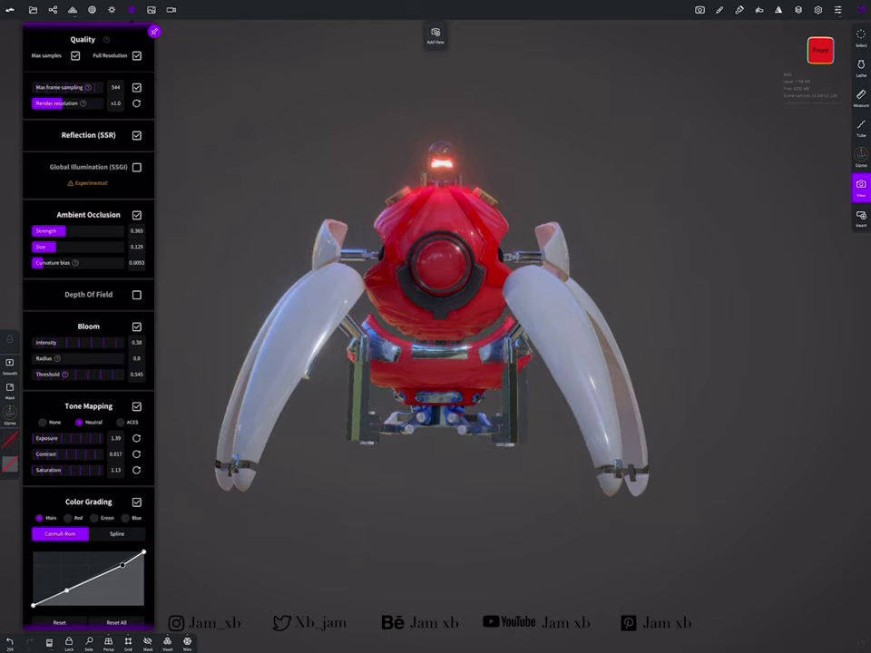
drag(77, 342, 82, 342)
scroll(88, 354, up, 1)
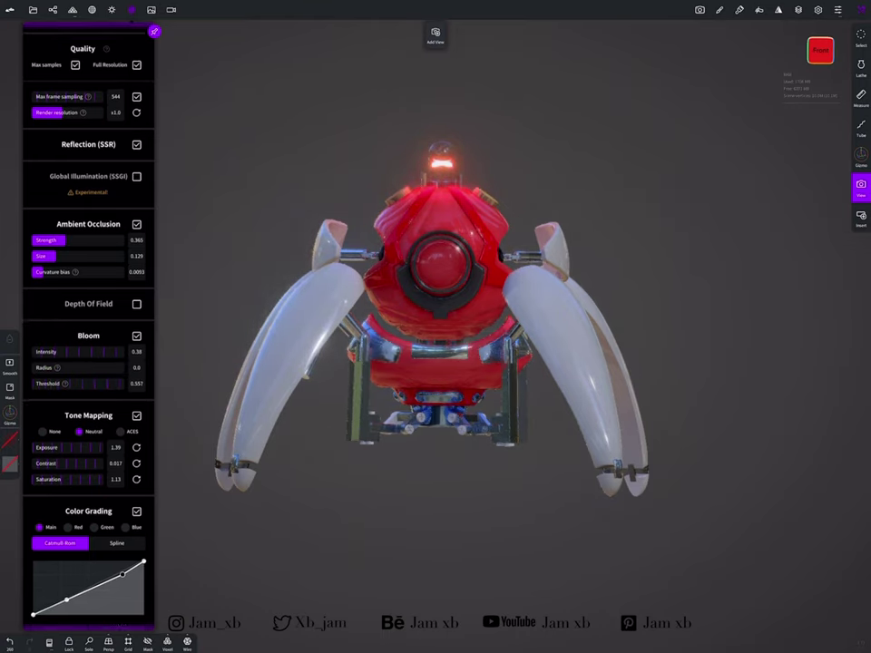
click(130, 9)
drag(635, 362, 544, 362)
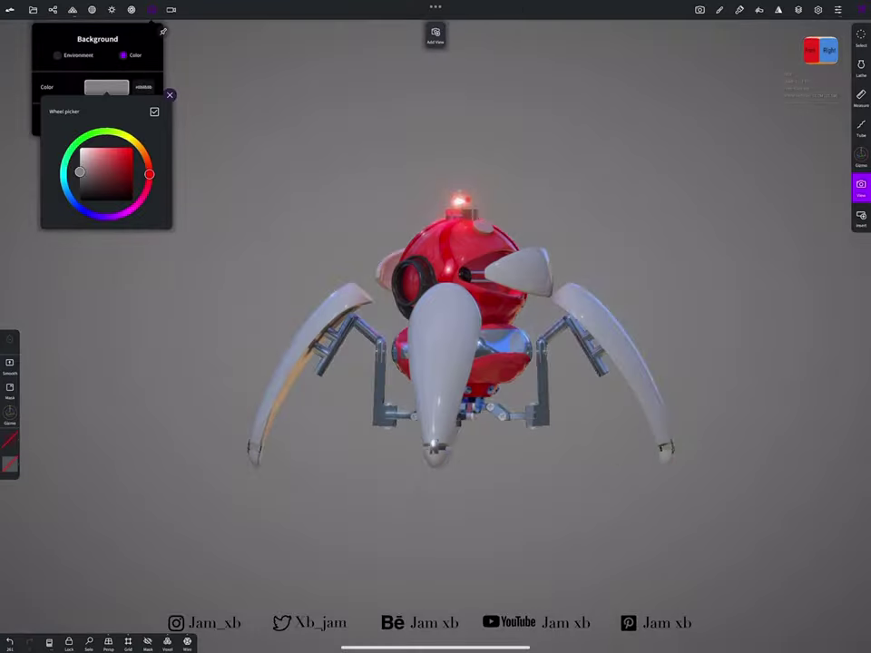
Add a plane and bring it into place beneath the robot
click(861, 156)
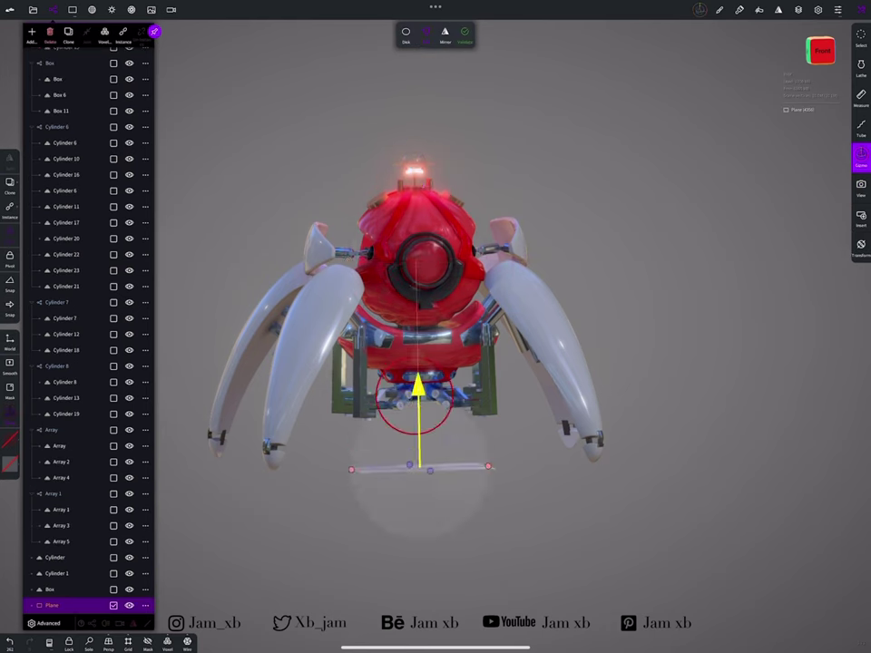
mouse_move(417, 417)
mouse_down()
mouse_move(438, 405)
mouse_move(461, 304)
mouse_up()
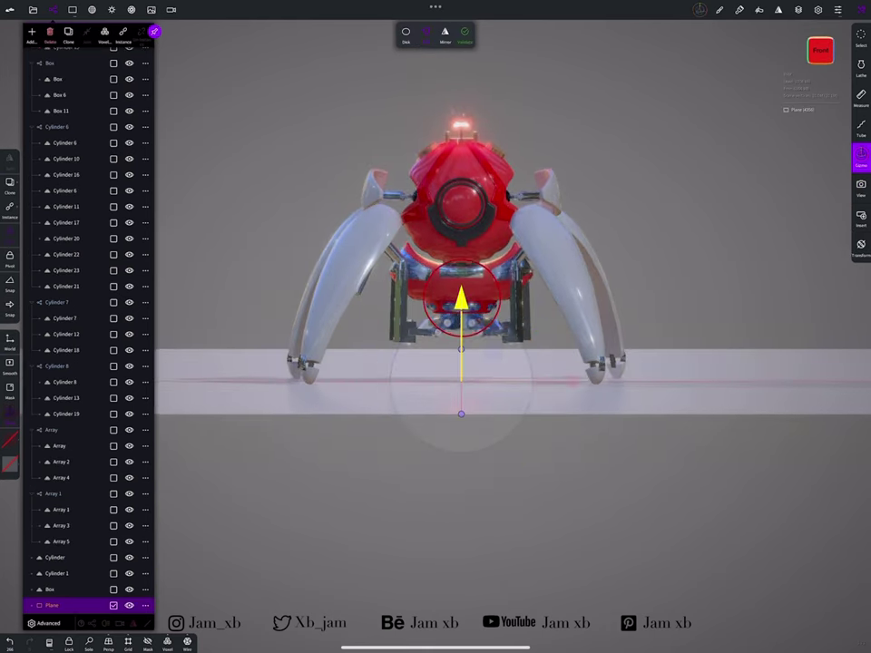
drag(461, 381, 403, 445)
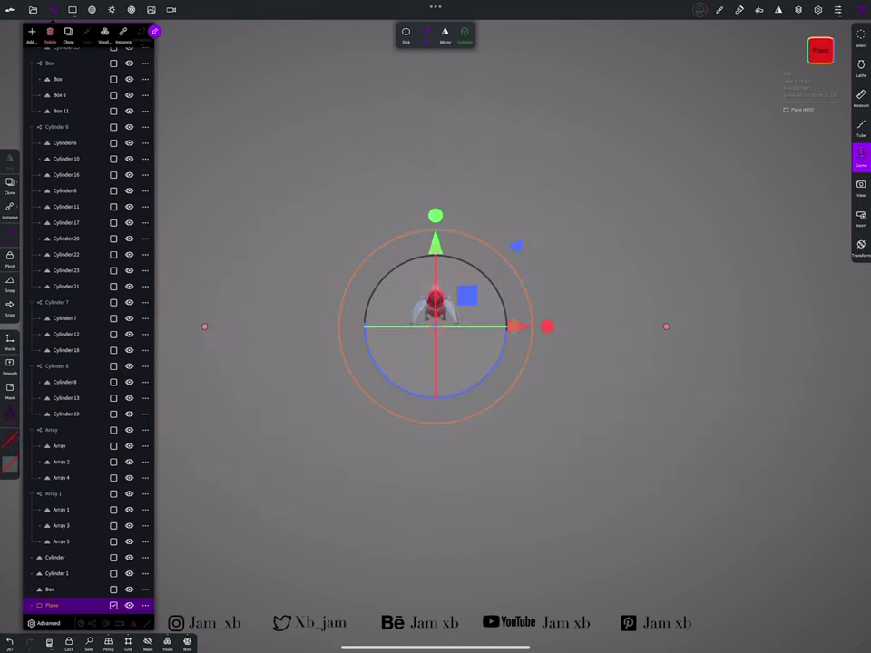
click(53, 10)
click(472, 218)
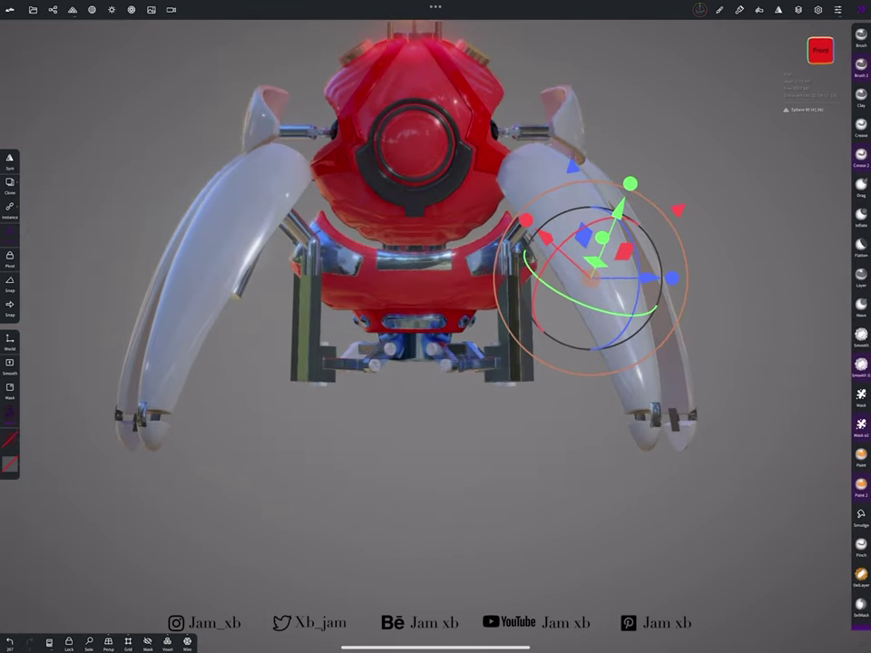
Select Sphere 81 in the scene list and lasso-add Sphere 6 and Sphere 45
click(861, 606)
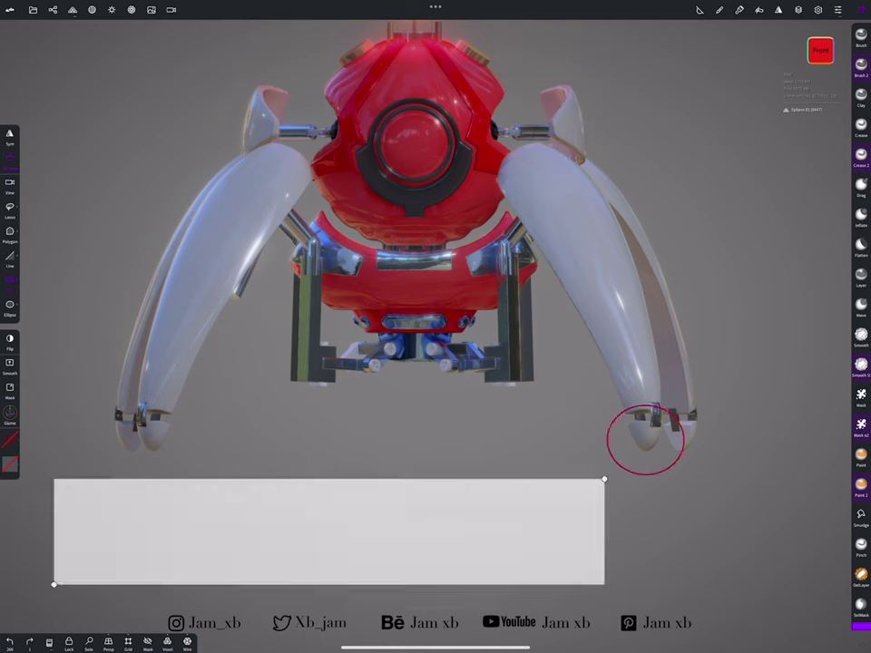
click(52, 9)
click(64, 61)
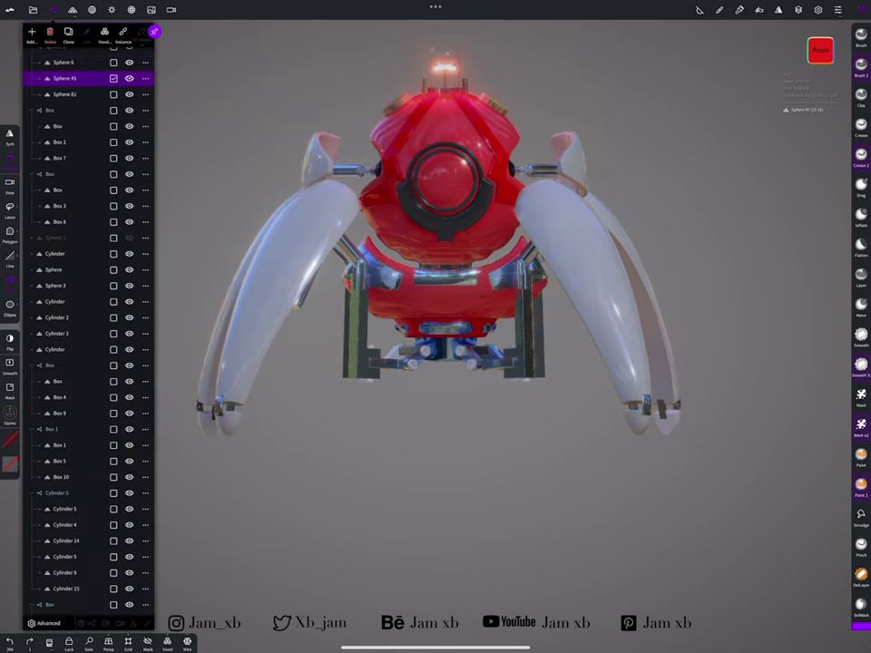
click(64, 93)
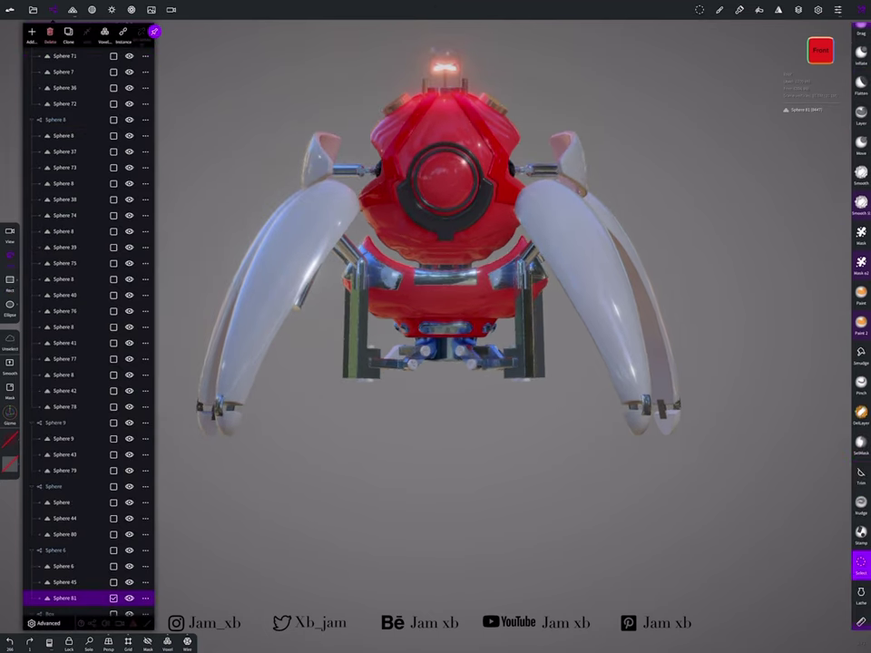
mouse_move(690, 478)
mouse_down()
mouse_move(175, 521)
mouse_move(635, 408)
mouse_move(176, 428)
mouse_move(177, 544)
mouse_up()
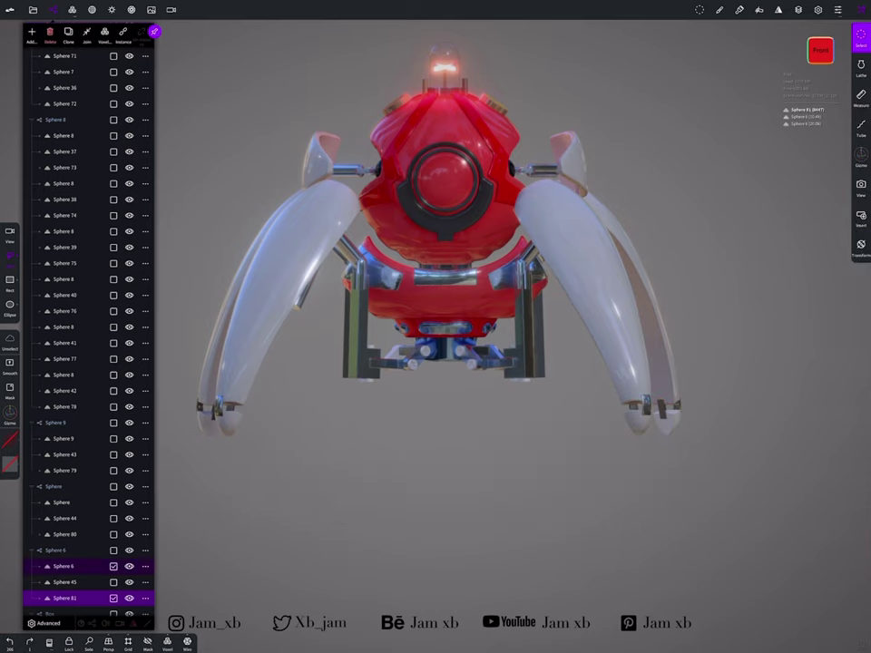
drag(640, 422, 675, 486)
Group Sphere 6, 45 and 81 into Group 1 and select the first Sphere 6
click(31, 34)
click(63, 47)
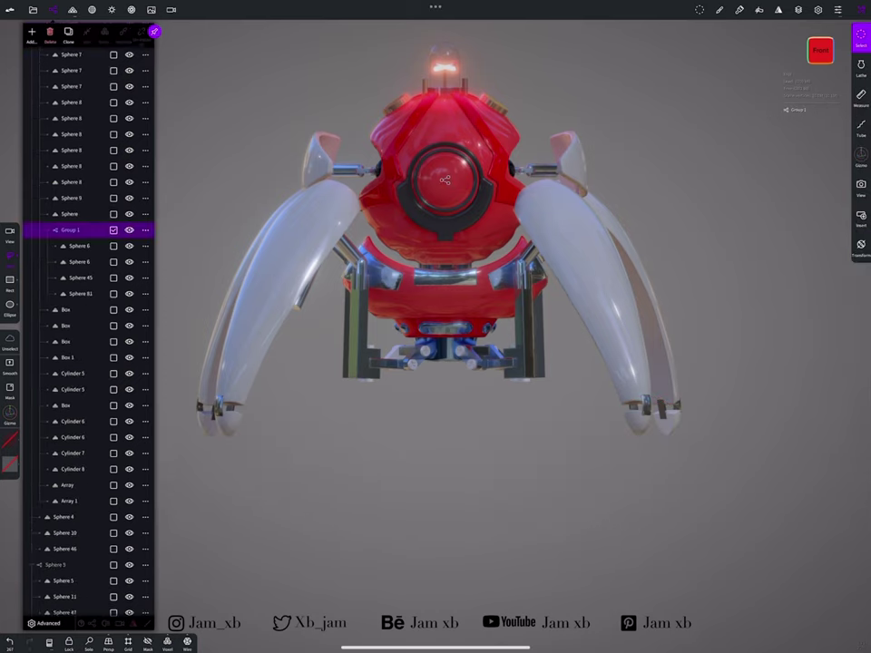
click(79, 245)
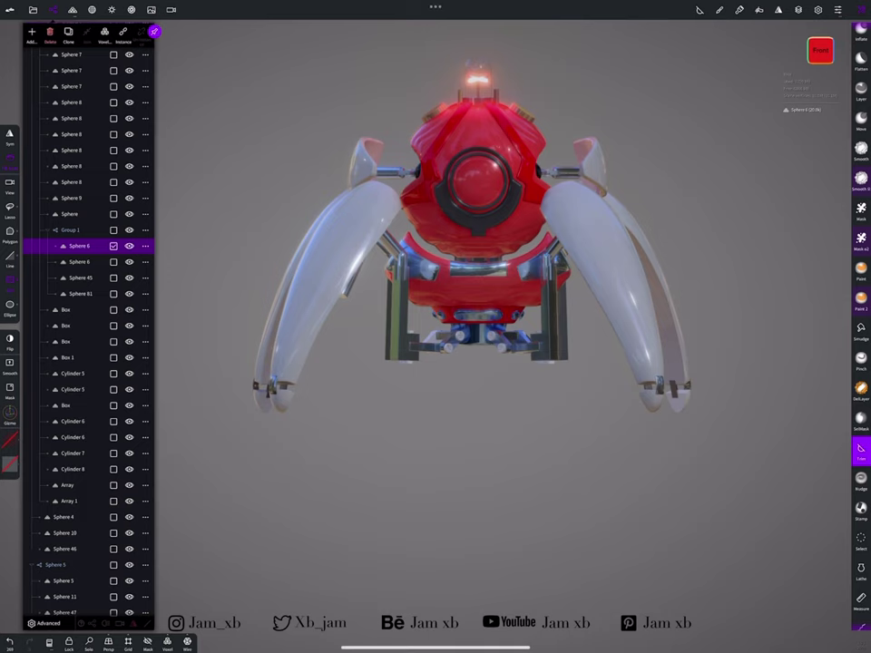
Trim both Sphere 6 pieces, Sphere 45 and Sphere 81 flat at the leg tips
drag(496, 510, 786, 356)
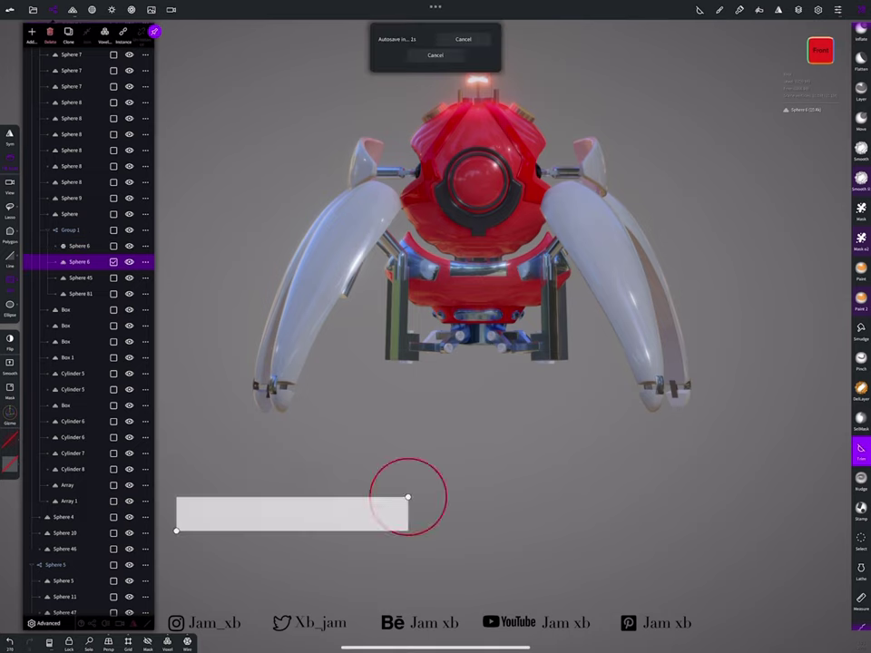
drag(408, 497, 759, 408)
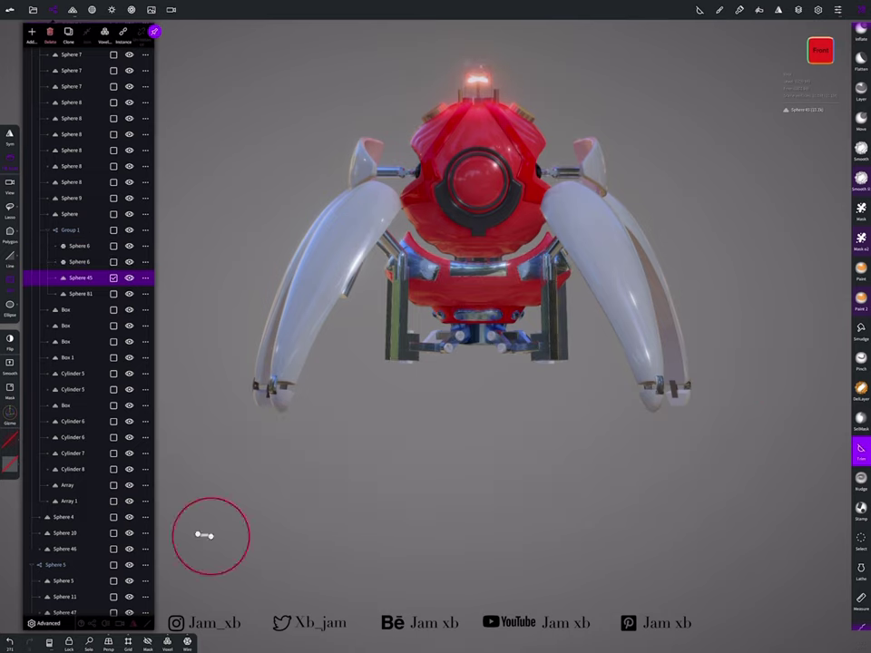
drag(210, 536, 757, 405)
click(81, 293)
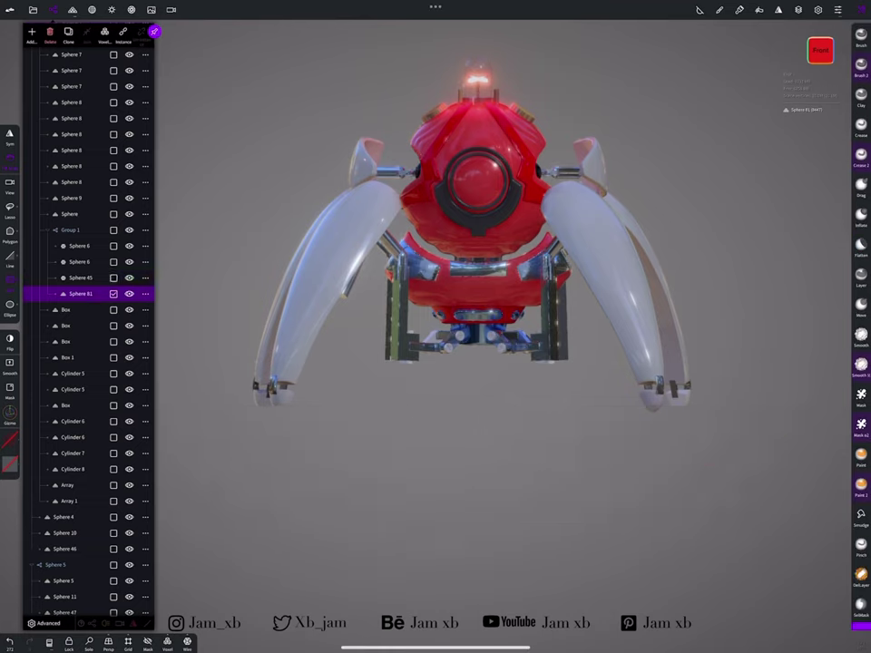
drag(206, 520, 759, 424)
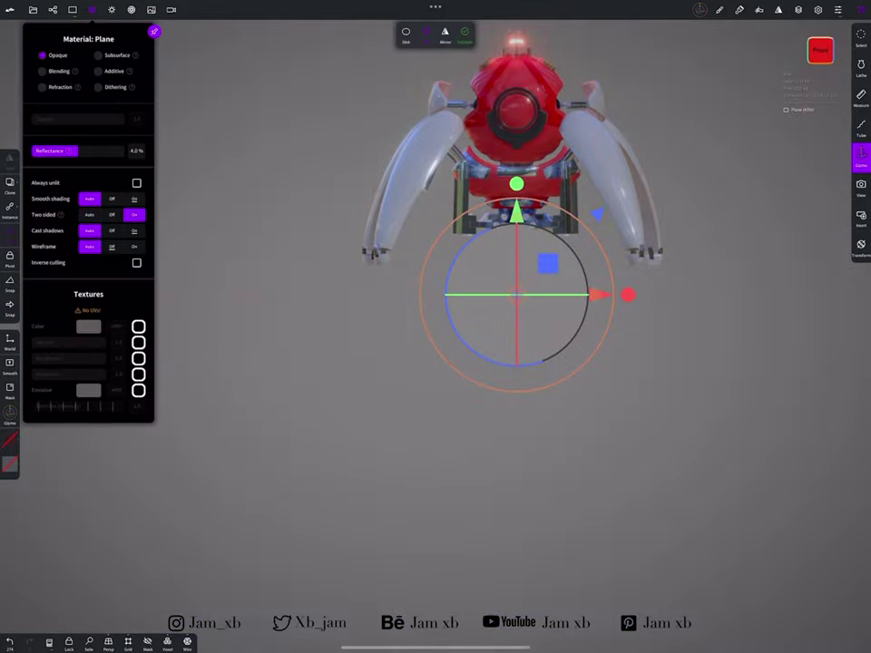
Paint the whole ground plane dark grey, then return to the View tool
scroll(435, 300, up, 3)
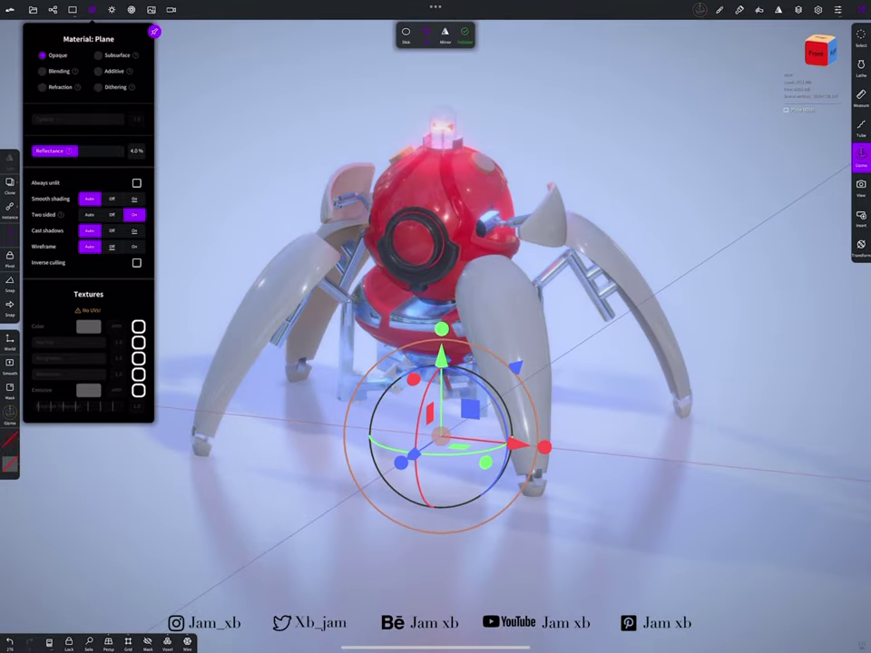
click(9, 439)
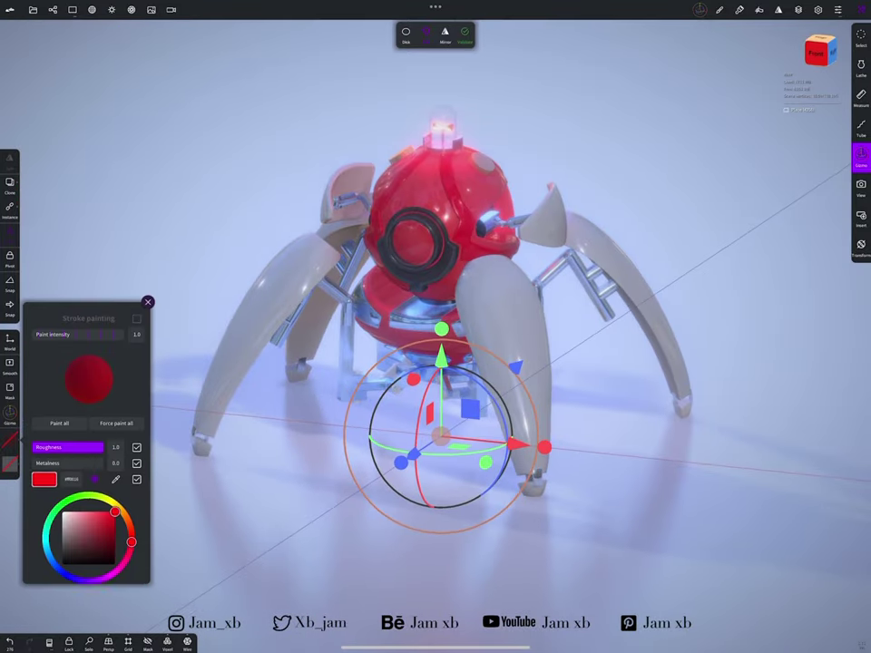
click(61, 508)
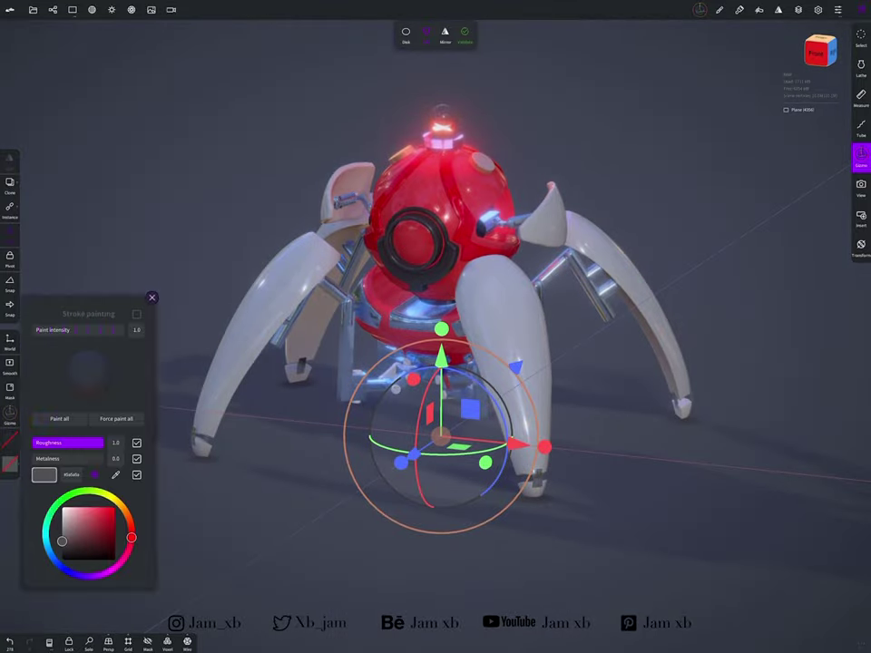
click(152, 298)
click(861, 186)
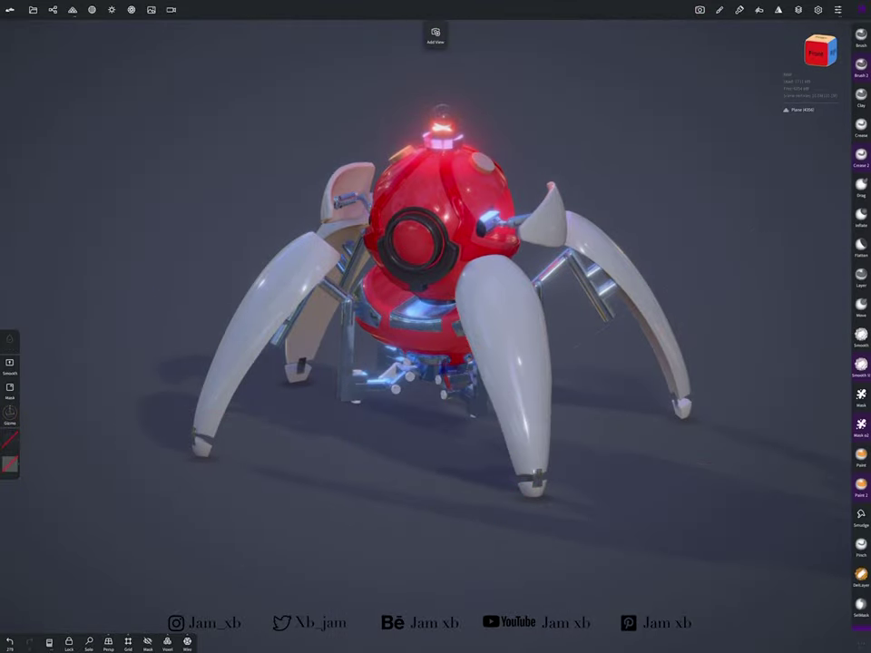
Jump to the robot's saved front view from the camera settings
click(10, 8)
click(171, 9)
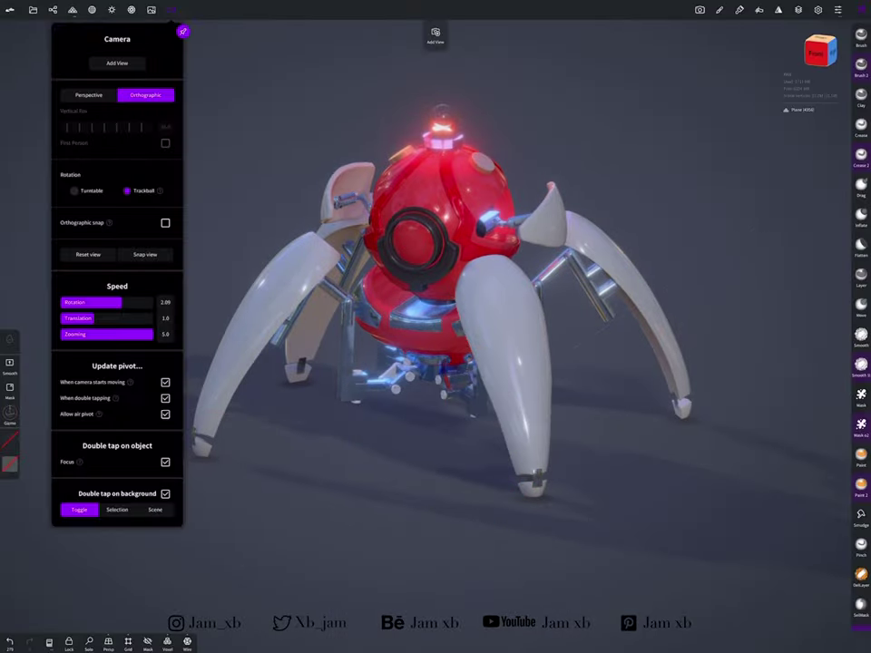
click(170, 10)
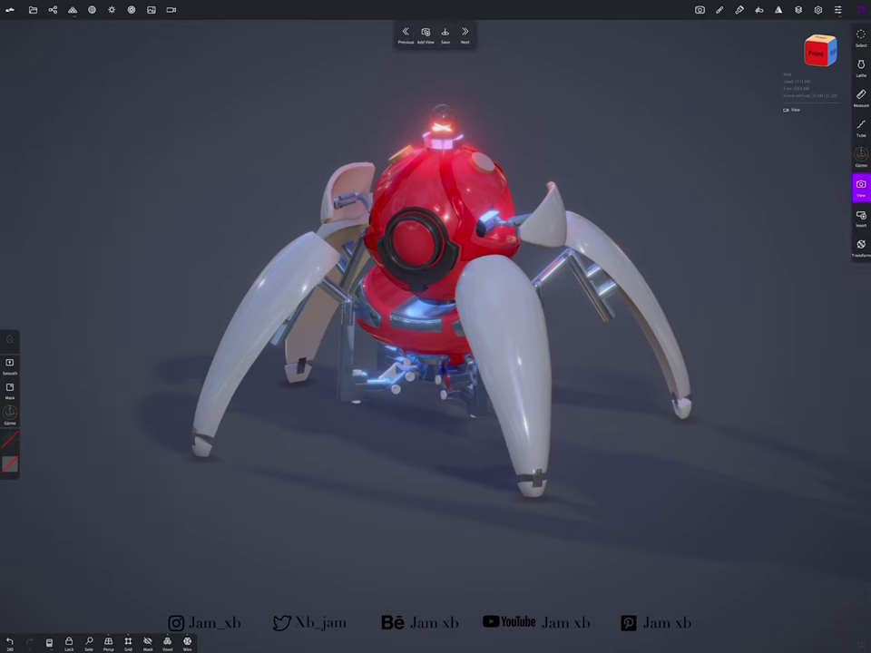
click(464, 34)
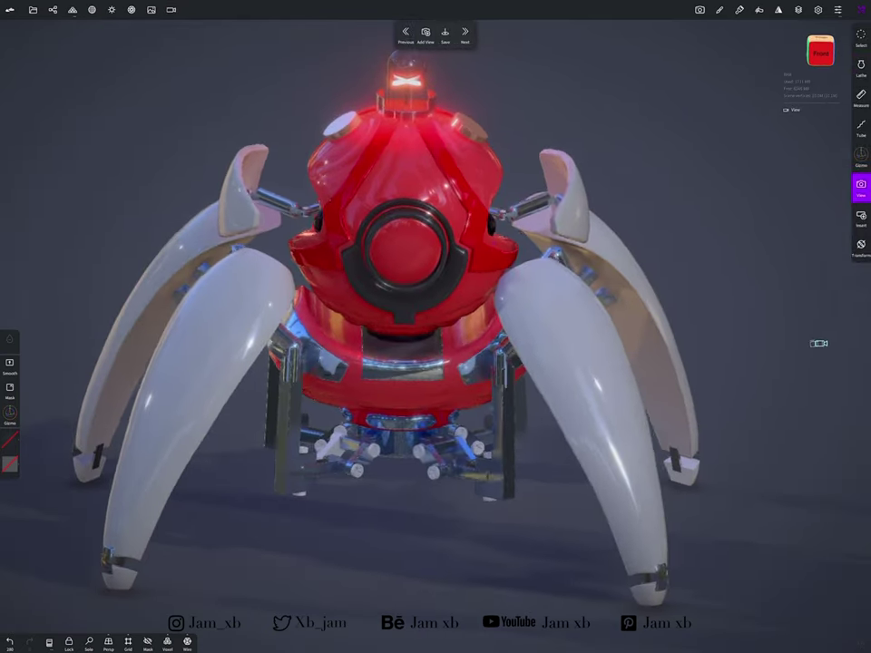
click(171, 9)
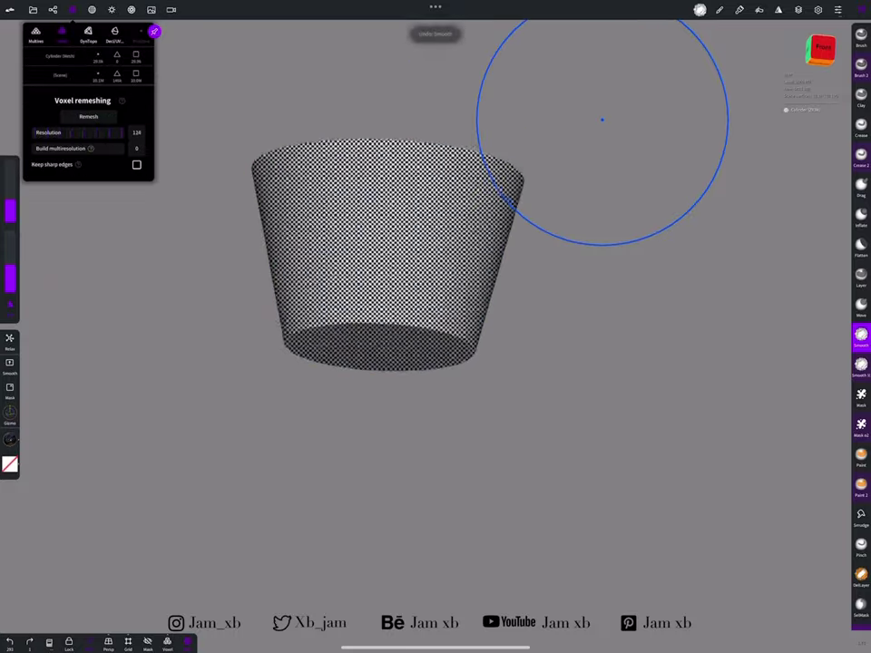
Enable post-processing with SSR, ambient occlusion, bloom and tone mapping, then view the underside
mouse_move(443, 185)
mouse_down()
mouse_move(340, 260)
mouse_move(446, 215)
mouse_up()
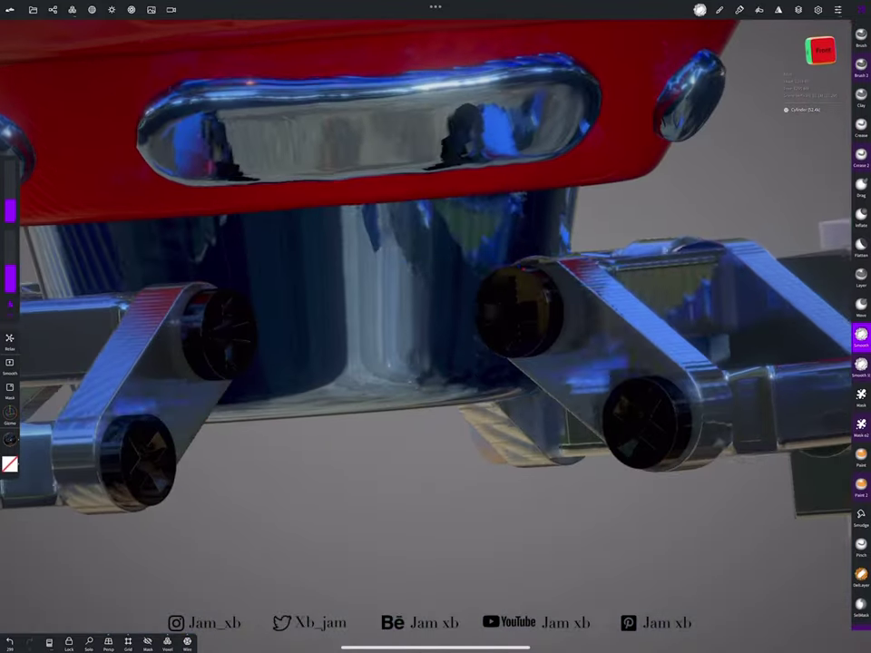
click(112, 9)
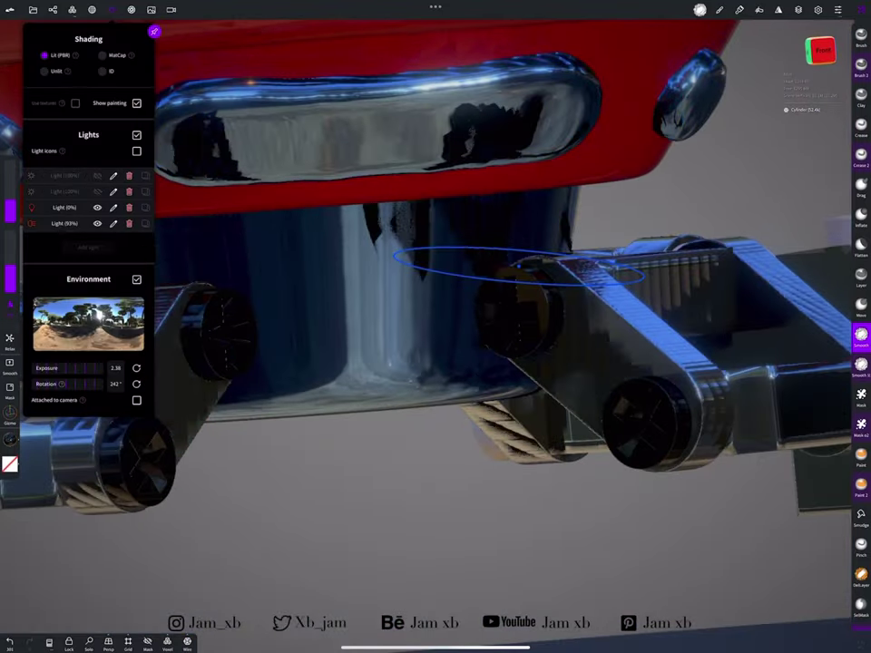
click(132, 9)
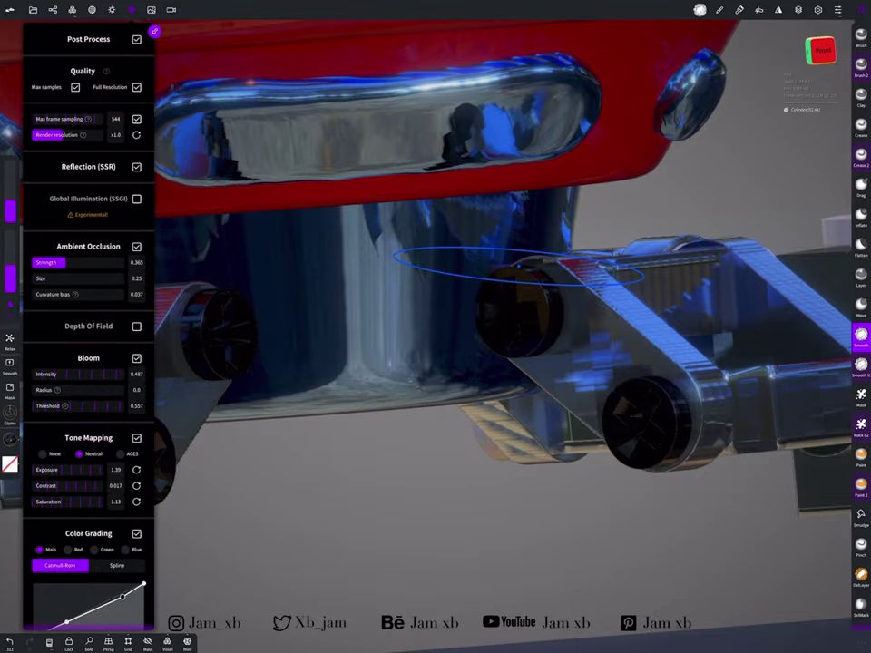
click(132, 10)
drag(544, 272, 453, 408)
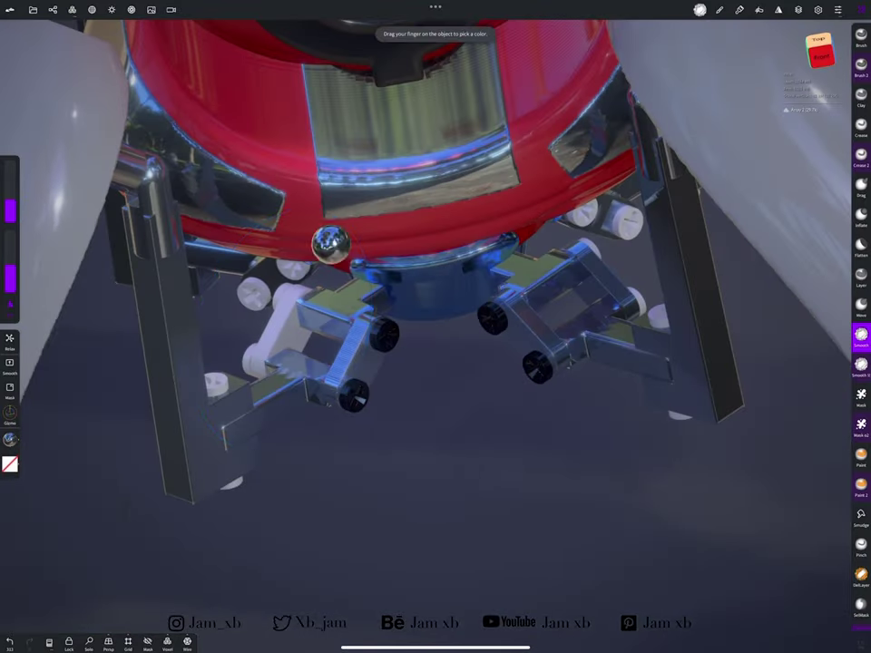
Paint the undercarriage strut glossy dark grey metal (#4a4a4a, metalness 1.0, roughness 0)
click(338, 309)
click(59, 418)
click(115, 474)
click(359, 262)
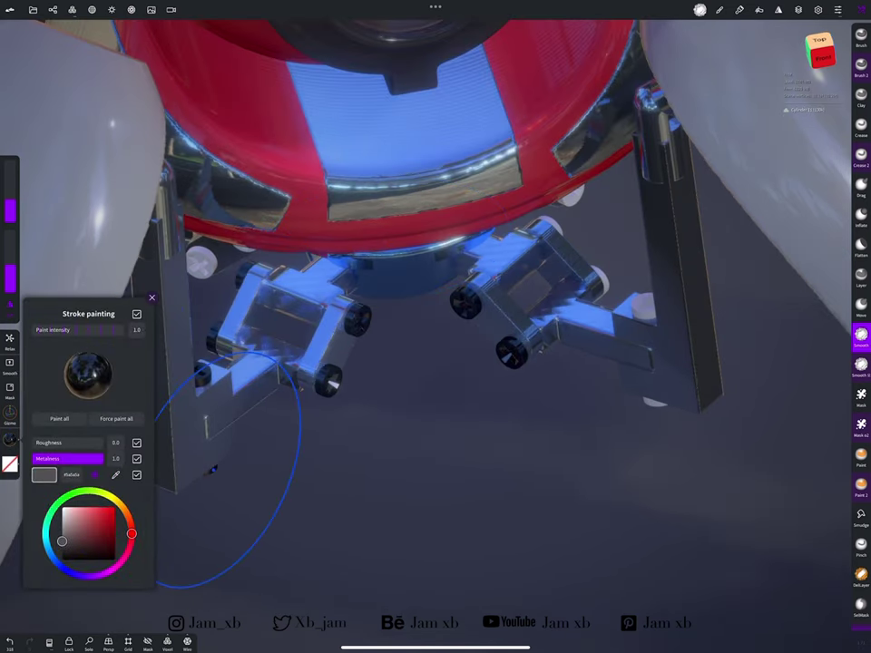
Paint the vertical leg bracket the same dark metal, then view the robot from the low front
drag(227, 476, 381, 390)
drag(457, 176, 504, 263)
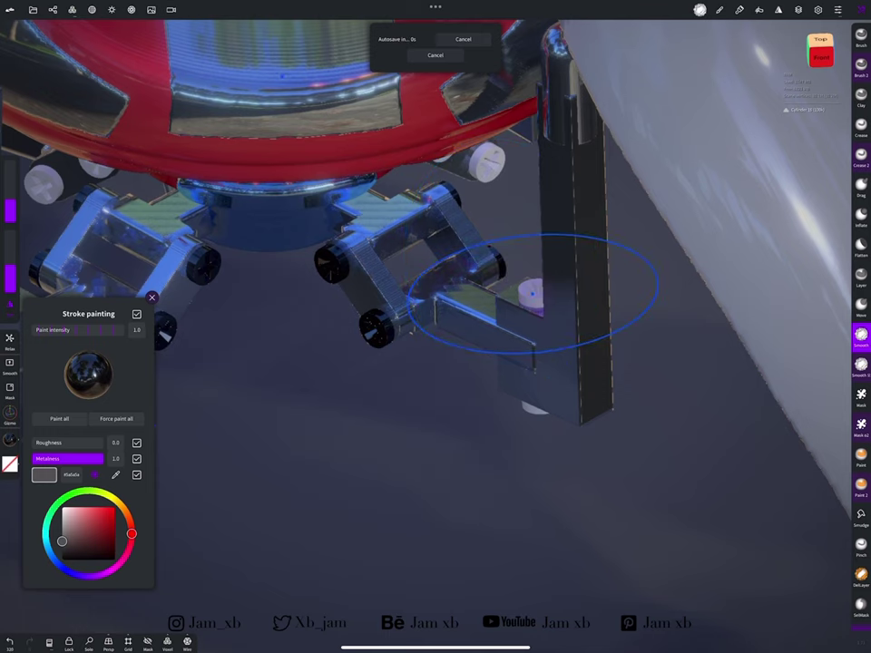
click(531, 293)
scroll(861, 363, down, 10)
click(9, 465)
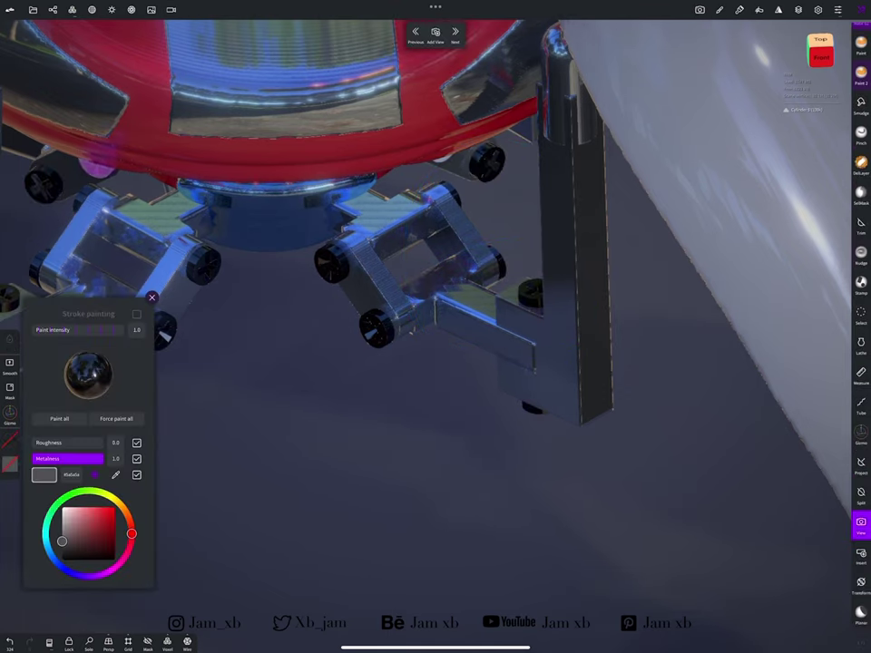
drag(435, 453, 508, 436)
drag(436, 454, 317, 390)
scroll(363, 272, up, 5)
Paint both shoulder caps glossy dark metal
click(9, 464)
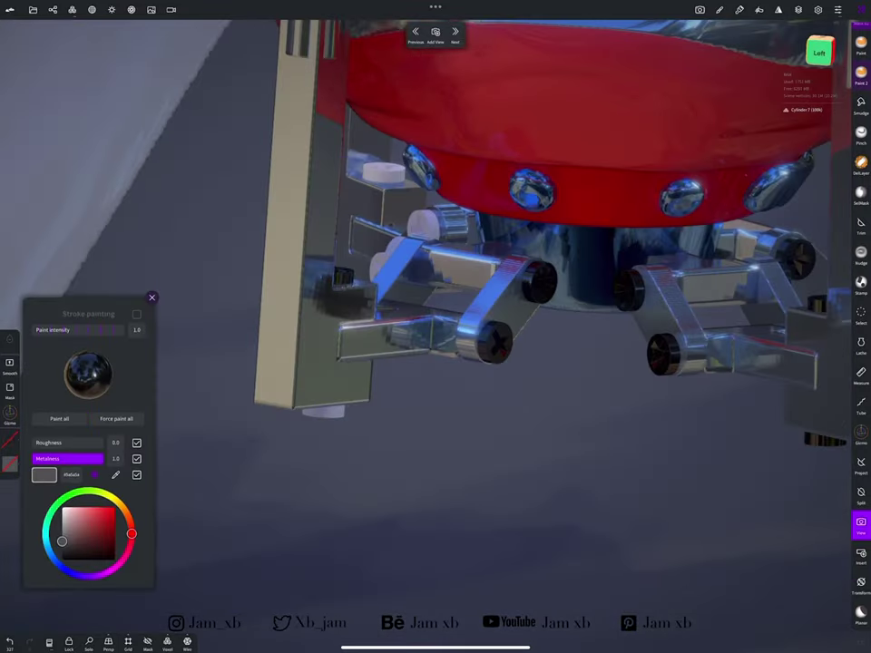
drag(454, 454, 272, 426)
drag(363, 453, 521, 454)
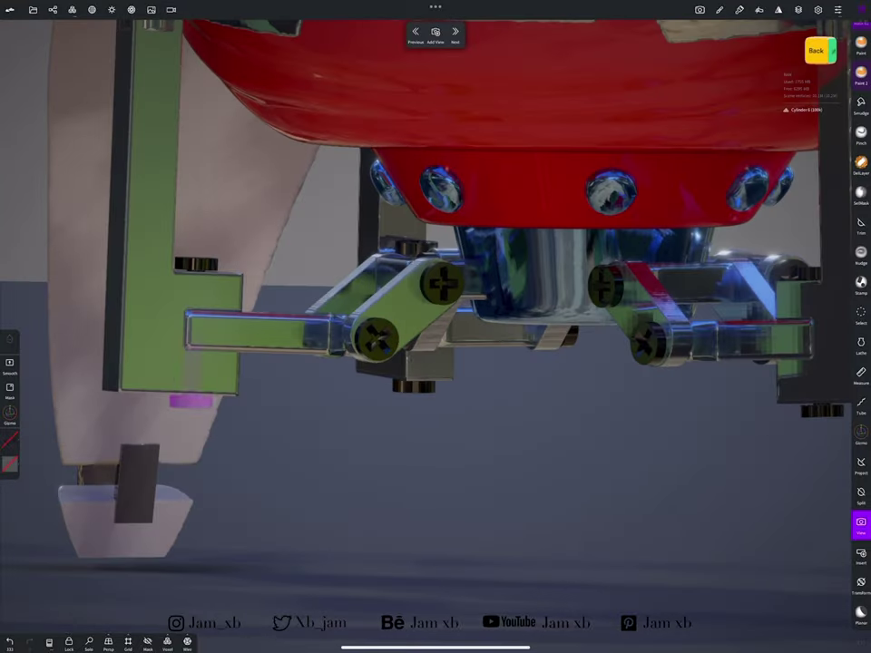
click(9, 464)
drag(453, 454, 317, 408)
drag(453, 408, 363, 317)
scroll(435, 326, down, 5)
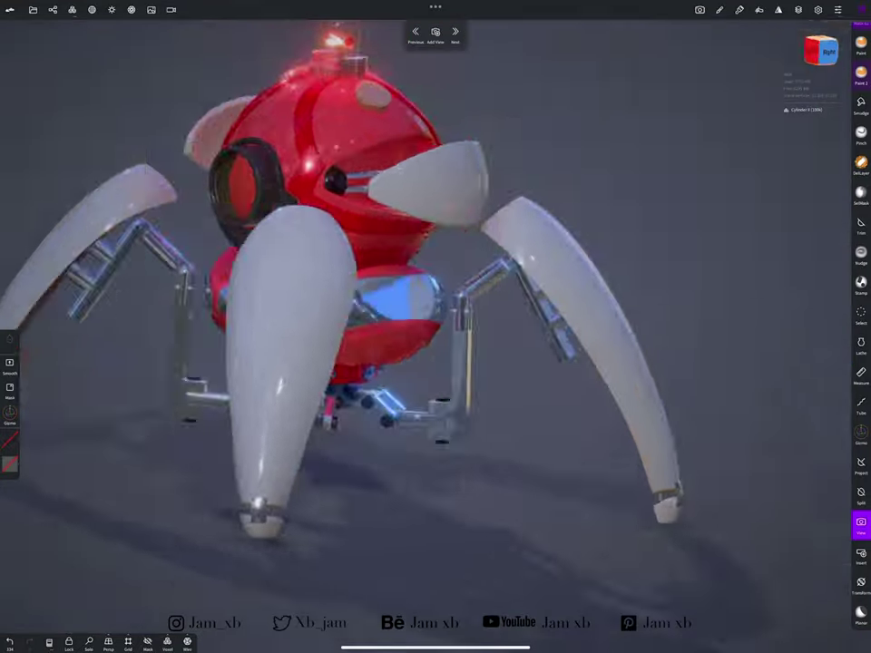
drag(363, 408, 499, 409)
click(9, 464)
click(59, 421)
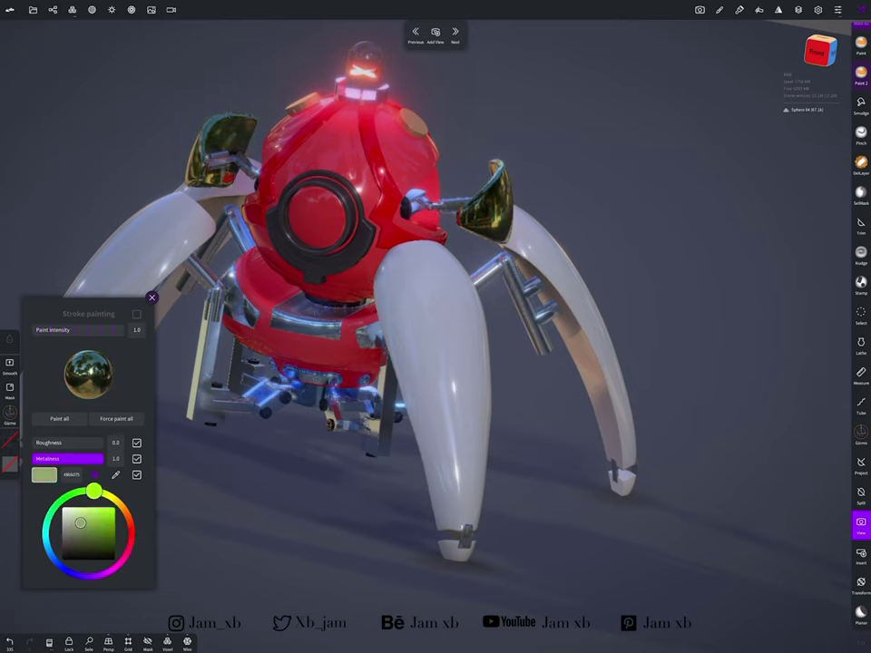
Orbit around the shoulder cap and head to inspect the dark metal parts
drag(408, 408, 545, 408)
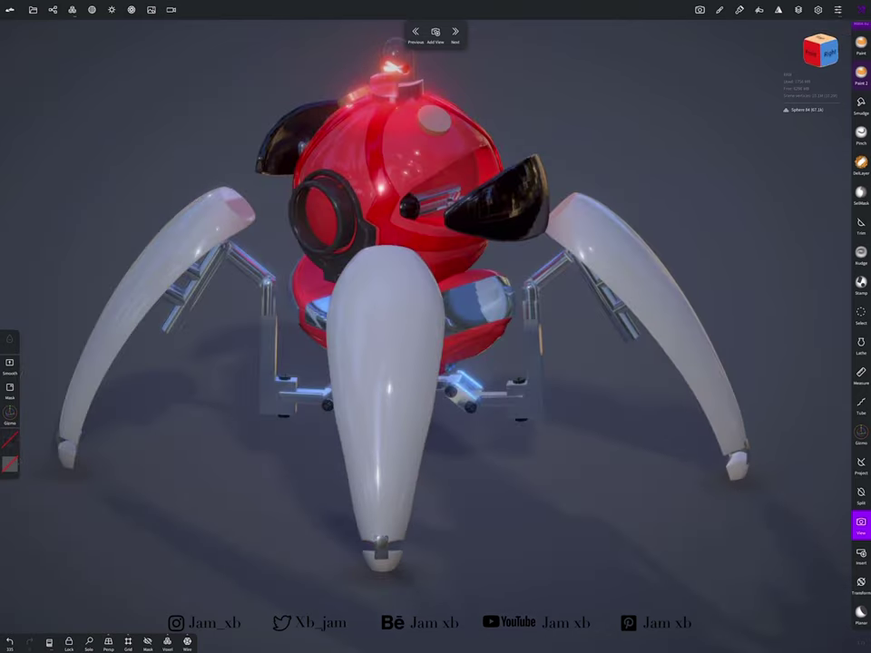
click(9, 465)
scroll(524, 175, up, 5)
mouse_move(435, 363)
mouse_down()
mouse_move(472, 381)
mouse_move(453, 363)
mouse_up()
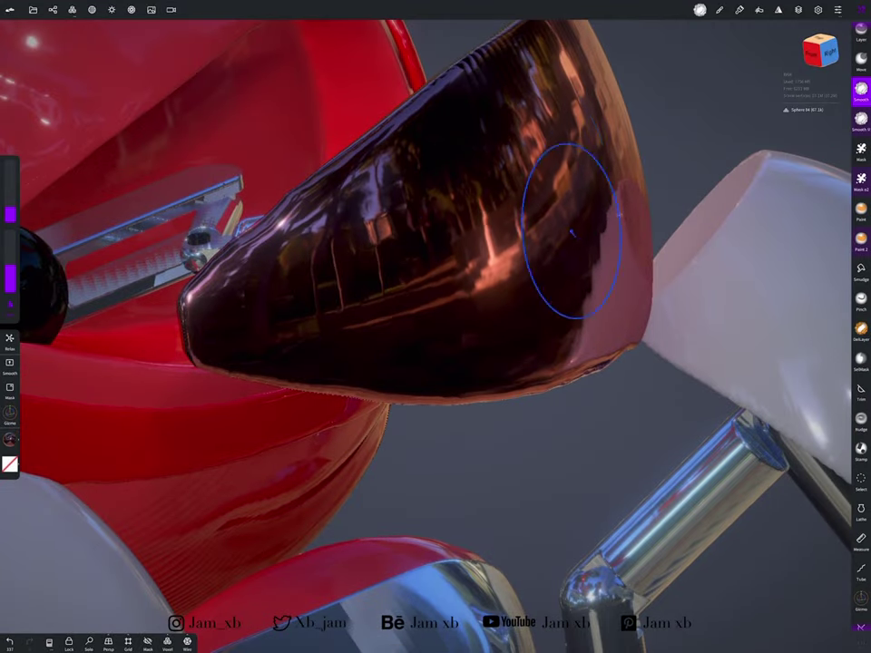
drag(352, 234, 343, 340)
scroll(436, 326, down, 5)
scroll(435, 327, down, 3)
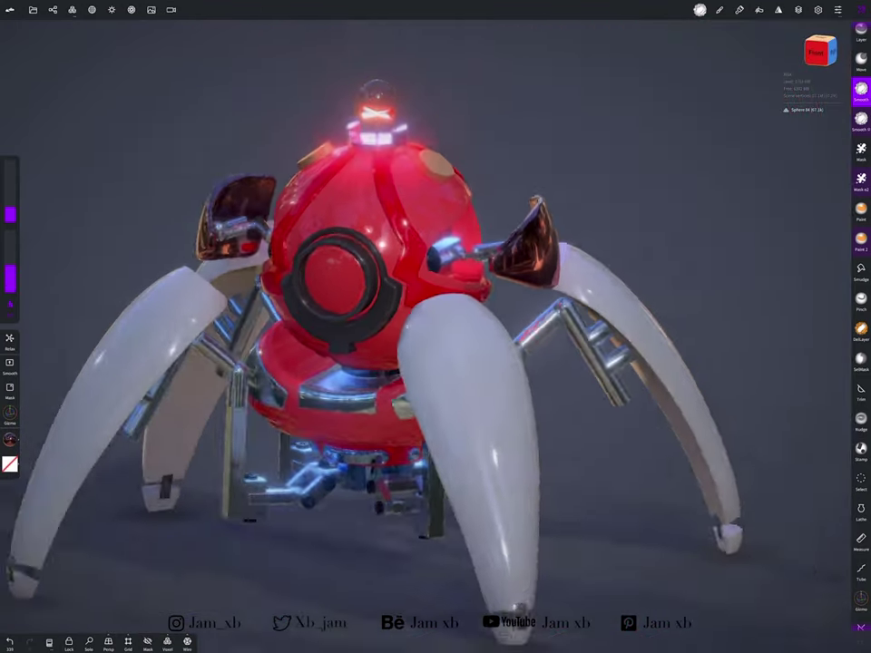
click(9, 465)
mouse_move(590, 272)
mouse_down()
mouse_move(633, 270)
mouse_move(710, 301)
mouse_move(635, 227)
mouse_move(612, 243)
mouse_up()
Undo the leg paint and paint the shoulder cones white chrome (metalness 1.0, roughness 0)
key(ctrl+z)
scroll(436, 326, up, 3)
click(10, 464)
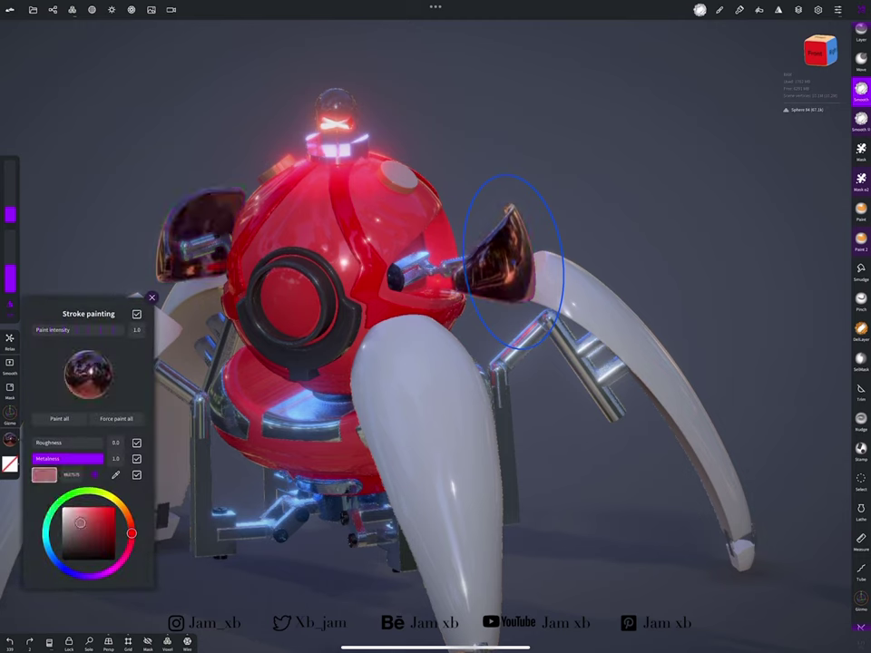
click(88, 372)
mouse_move(513, 263)
mouse_down()
mouse_move(344, 340)
mouse_move(480, 356)
mouse_up()
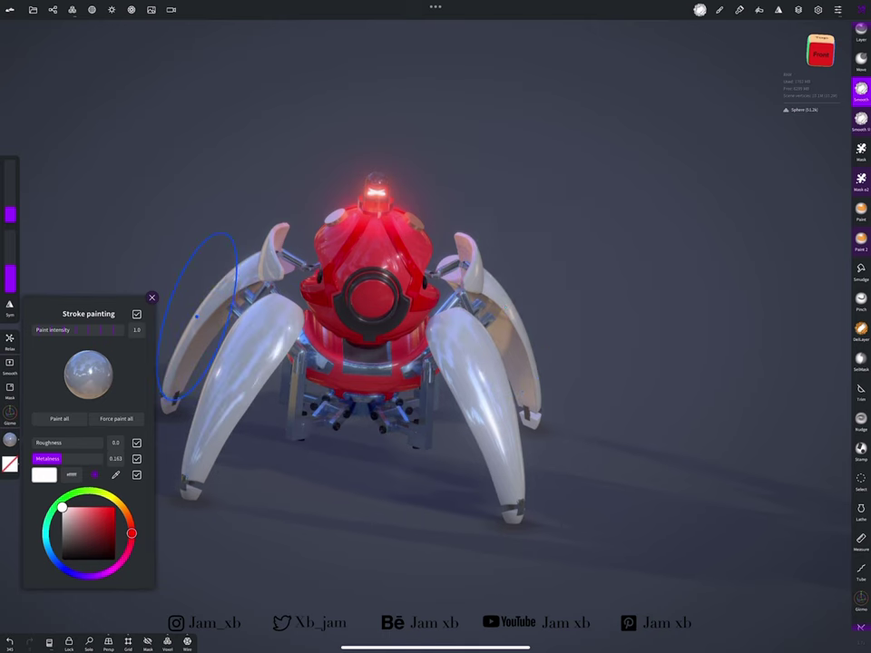
Raise the first light's intensity to 3.03 in the Shading settings
click(131, 9)
click(131, 9)
click(91, 9)
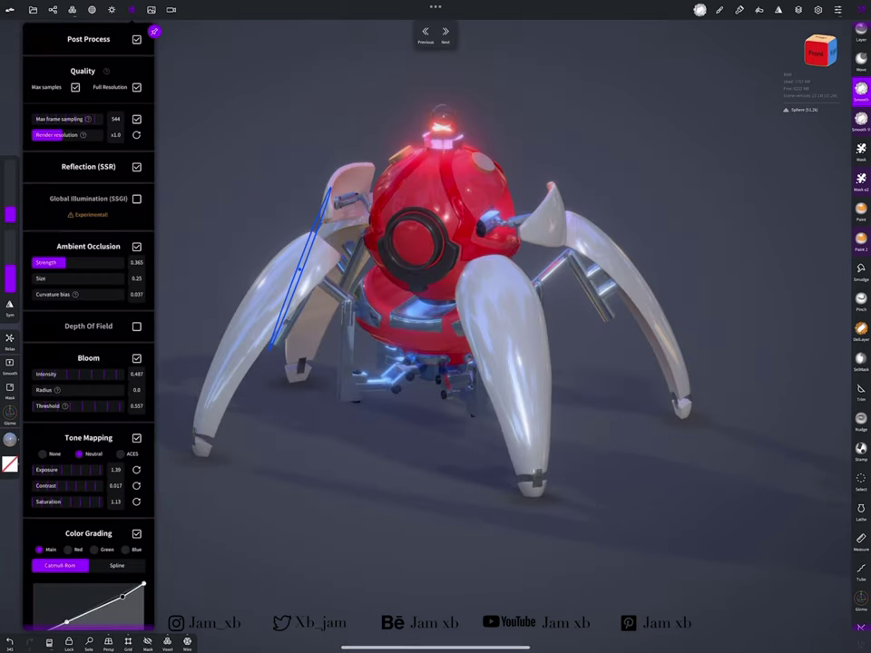
click(111, 9)
click(114, 175)
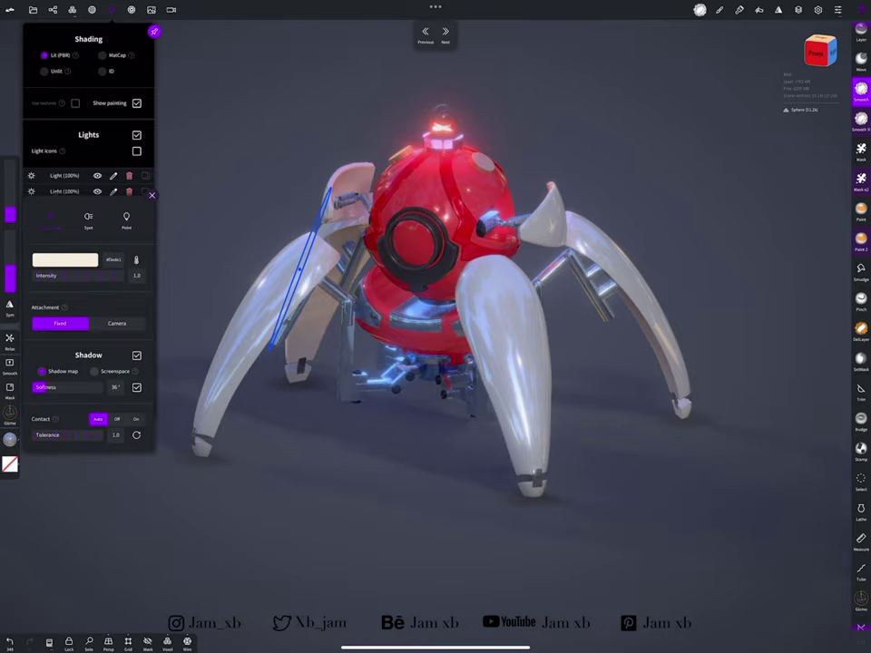
drag(73, 275, 118, 275)
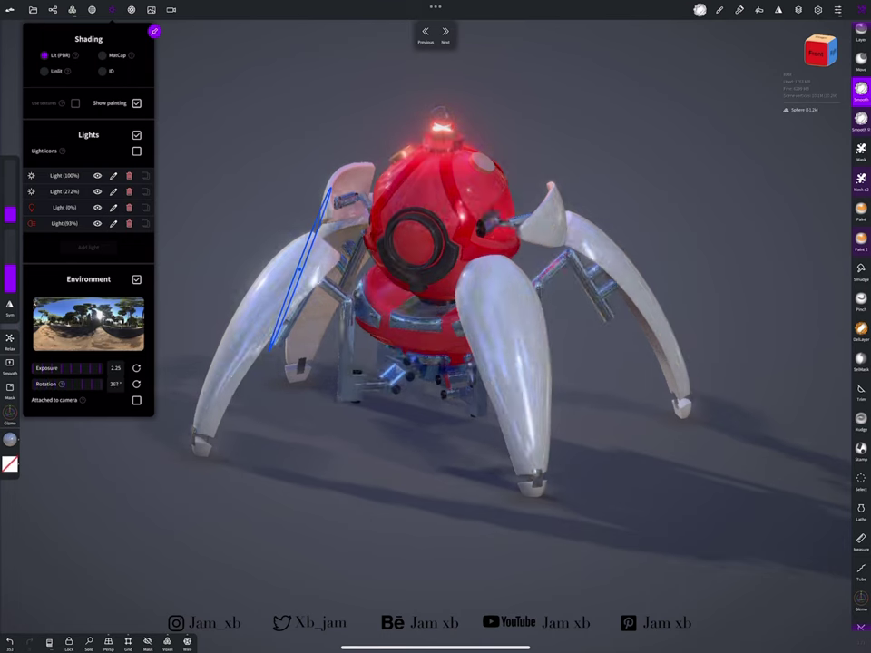
Switch the environment map to a different sky HDRI
click(88, 324)
click(72, 350)
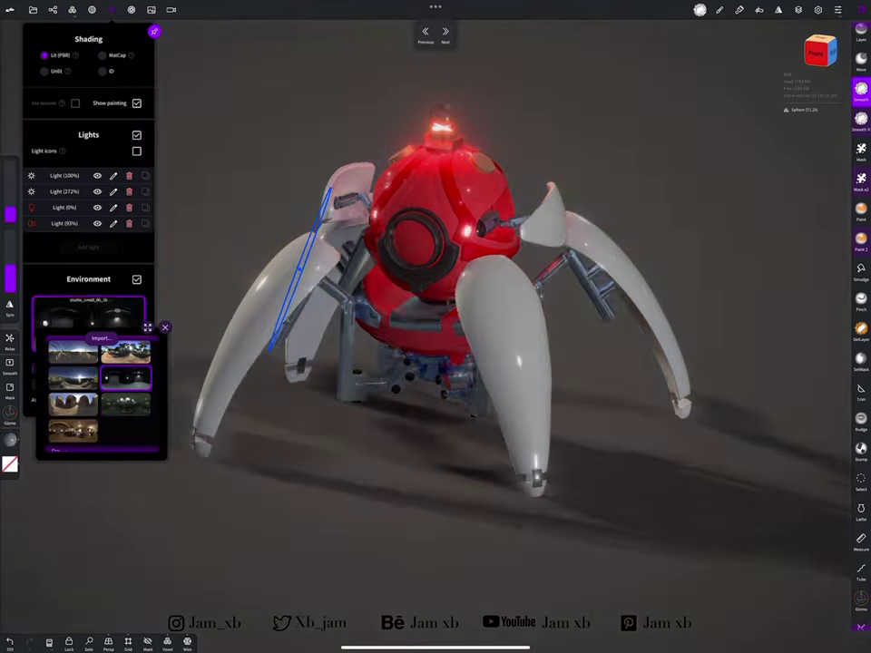
scroll(100, 390, down, 3)
click(73, 353)
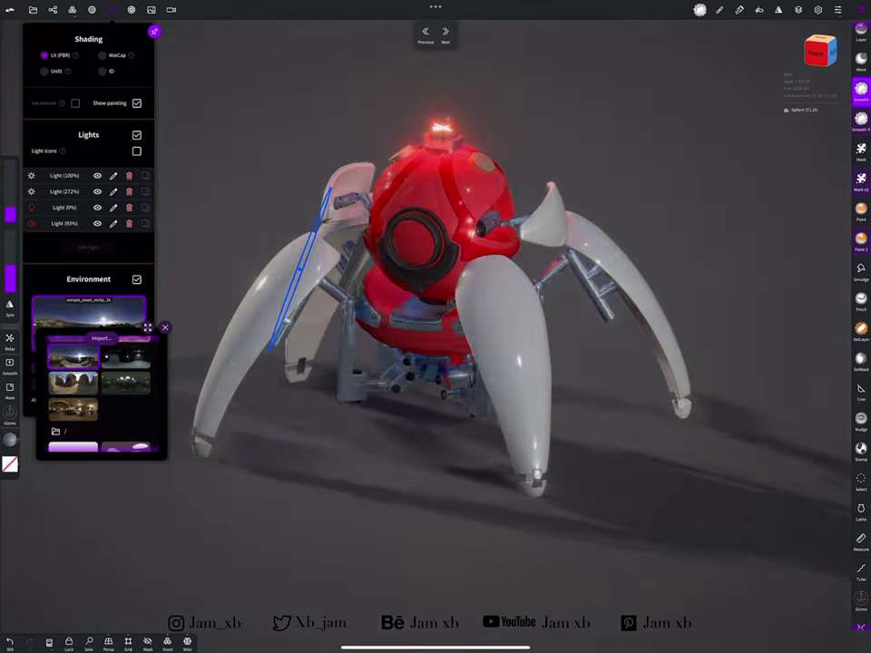
click(165, 327)
click(112, 9)
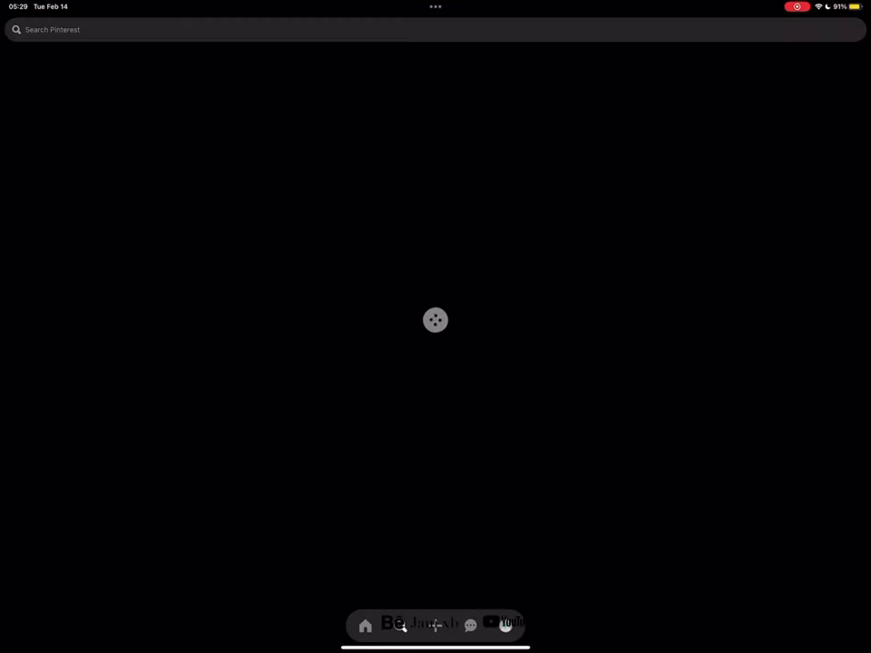
Search Pinterest for 'color palette' and browse the LUXE, REGAL and mood-chart pins
text(color pa)
click(70, 64)
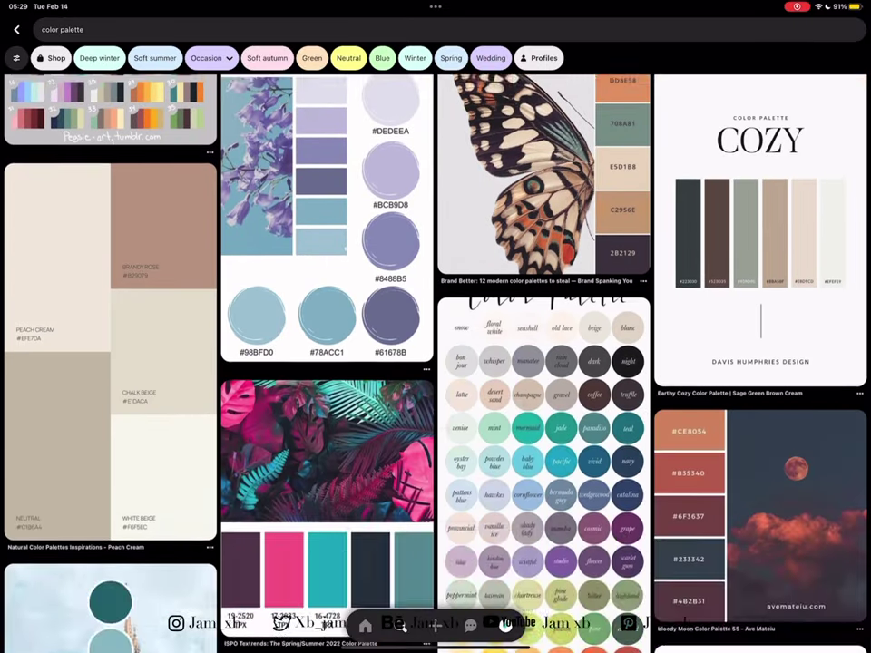
click(761, 227)
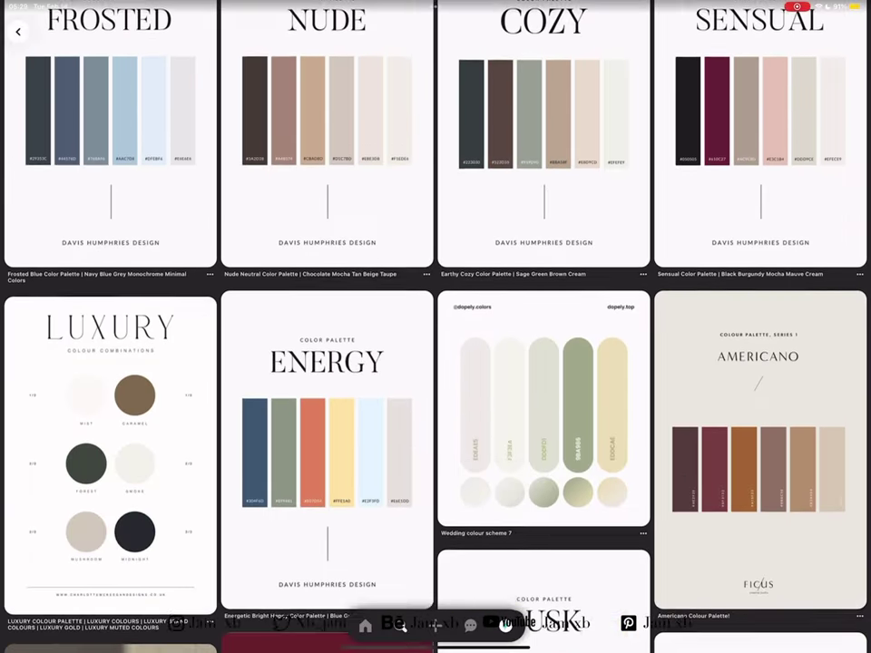
scroll(435, 327, down, 5)
click(758, 345)
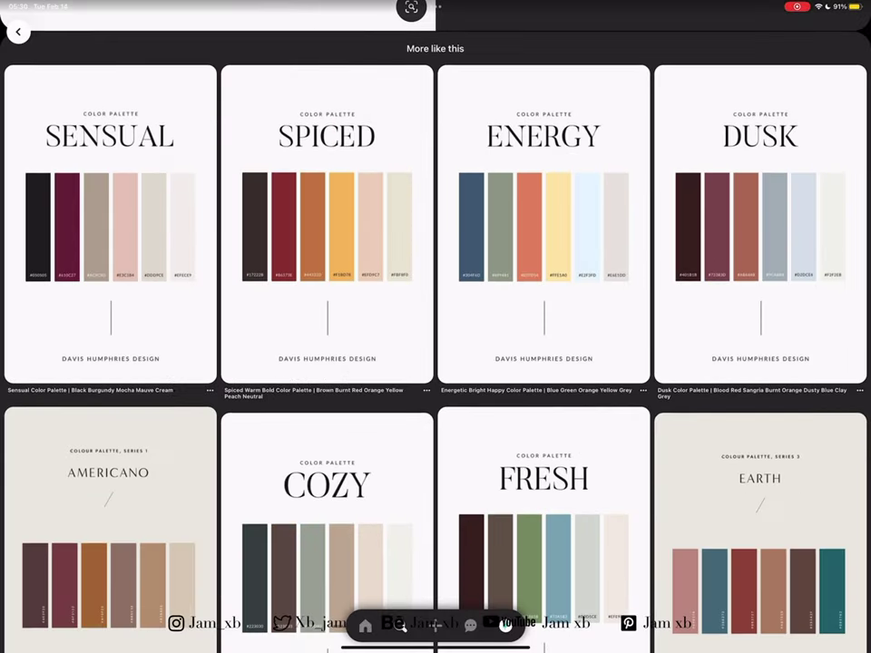
scroll(436, 327, down, 8)
click(326, 471)
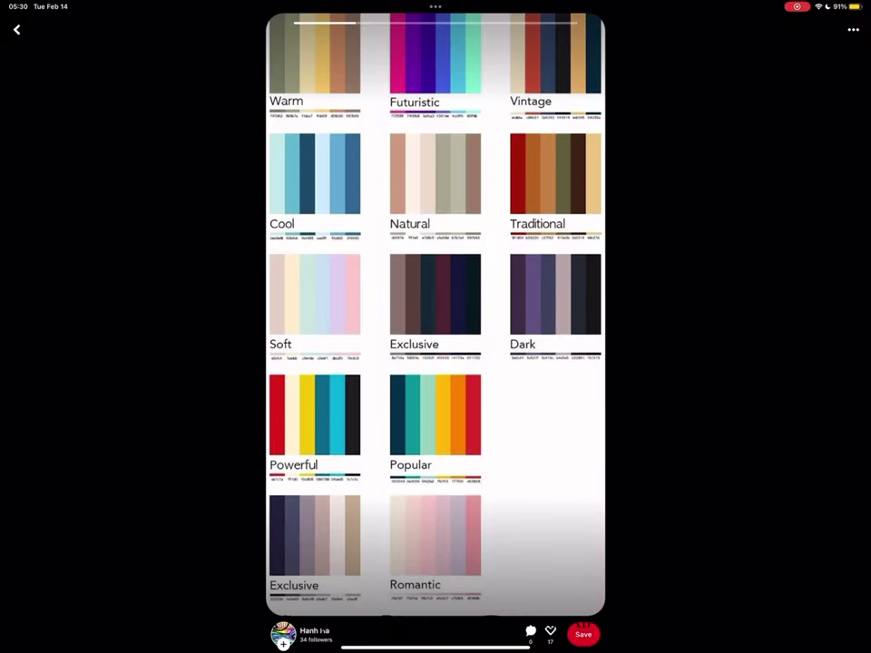
click(17, 29)
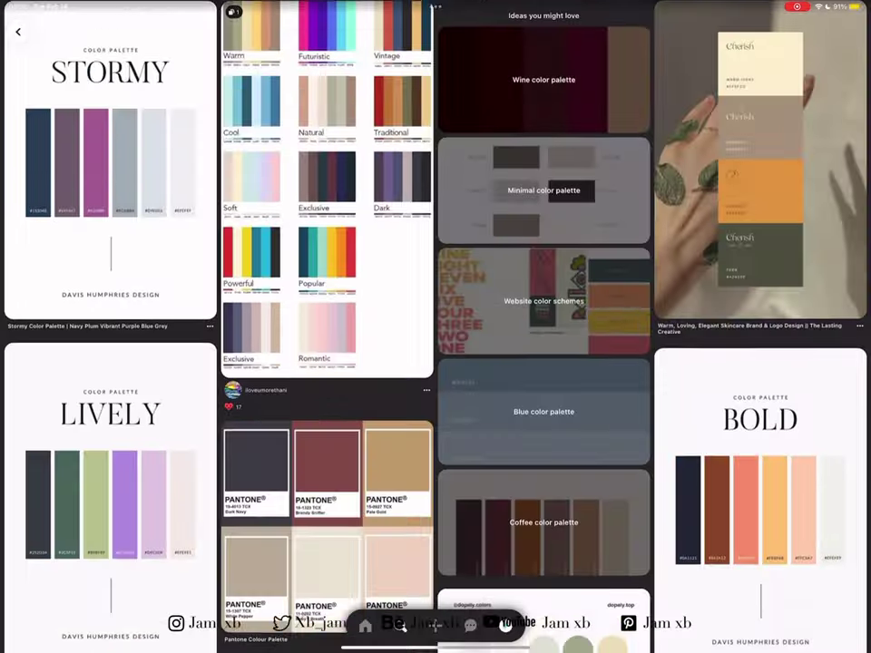
Open the Stormy palette pin and download its image
scroll(435, 326, down, 10)
scroll(435, 327, down, 5)
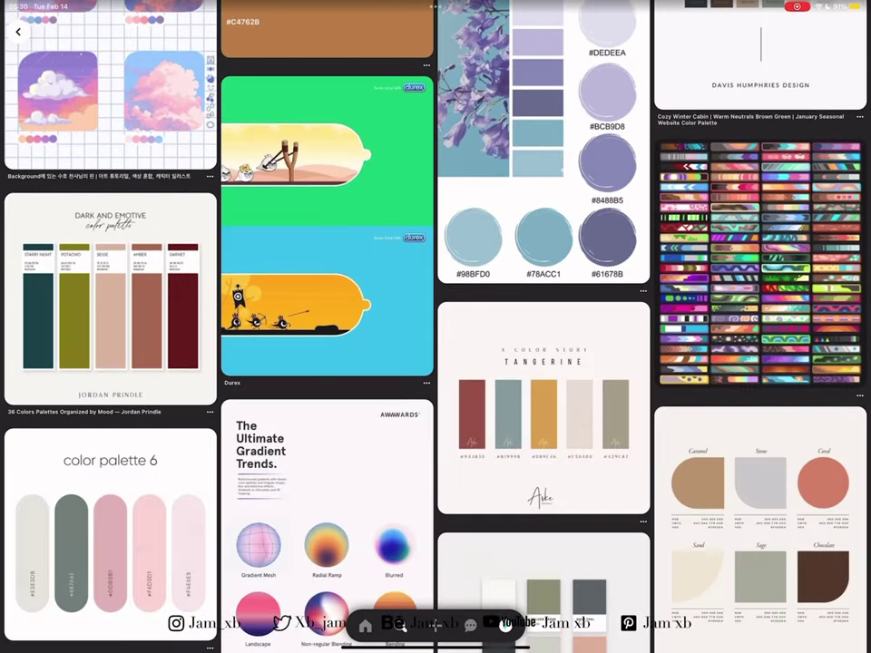
scroll(435, 326, down, 10)
scroll(435, 326, down, 5)
scroll(435, 326, down, 5)
scroll(436, 327, up, 3)
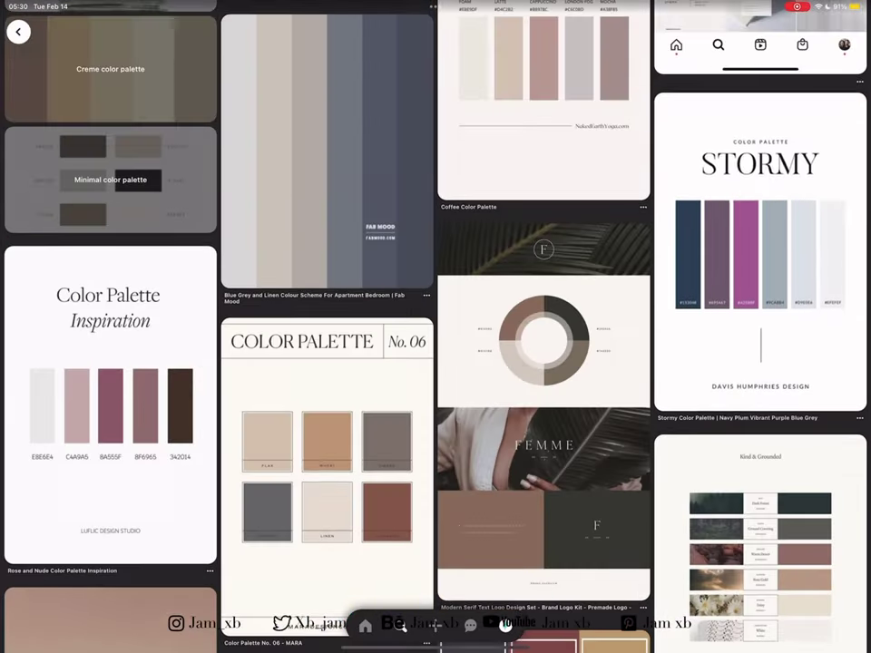
click(762, 254)
scroll(435, 327, down, 5)
scroll(436, 326, down, 5)
scroll(436, 327, down, 5)
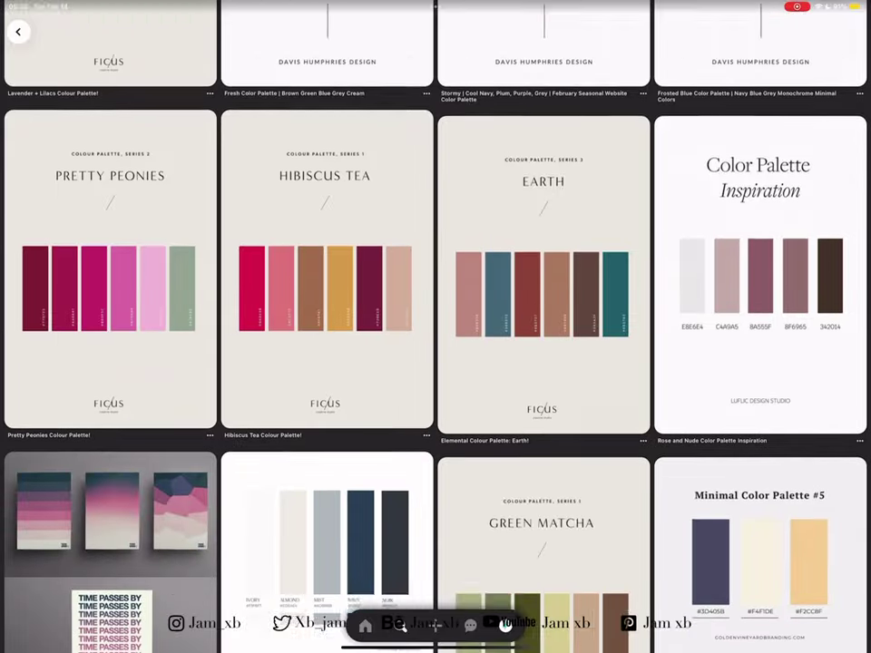
scroll(436, 326, down, 3)
scroll(435, 326, up, 15)
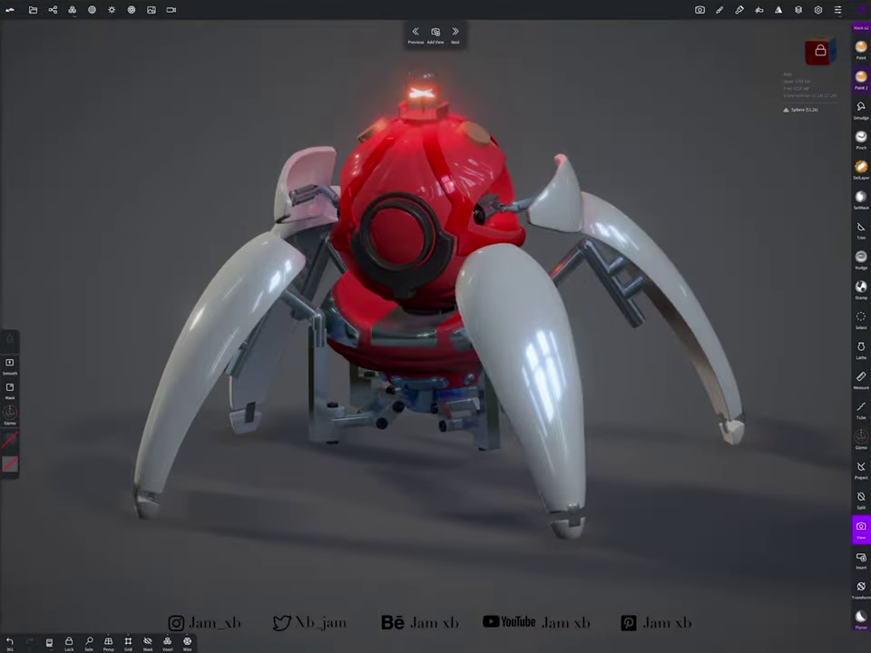
Turn on the reference image in the Background settings
click(170, 9)
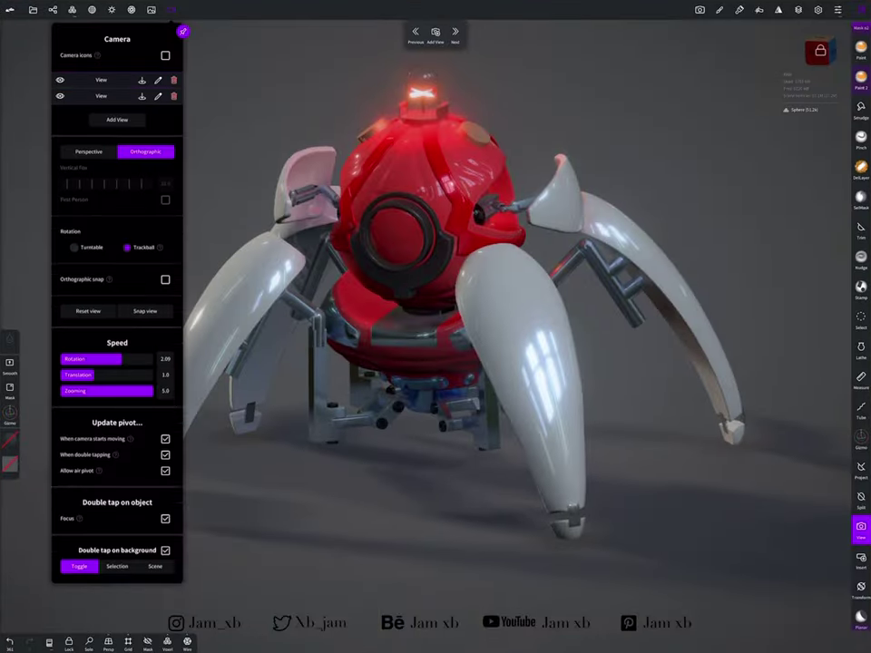
drag(861, 454, 861, 227)
click(151, 9)
click(106, 88)
click(145, 118)
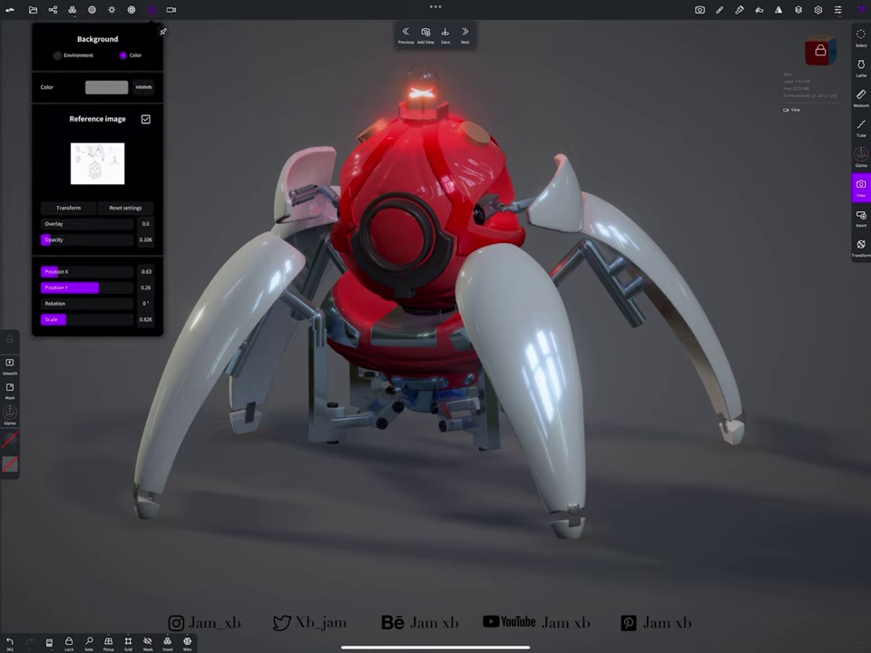
Import the Stormy palette screenshot from Photos as the reference image
click(109, 178)
click(435, 313)
scroll(501, 317, up, 1)
click(364, 230)
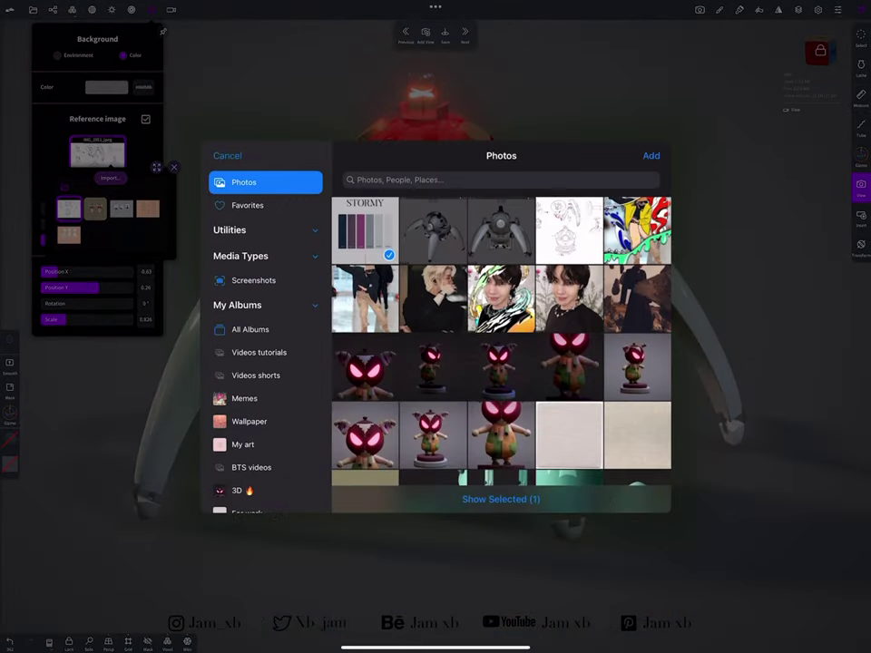
click(652, 154)
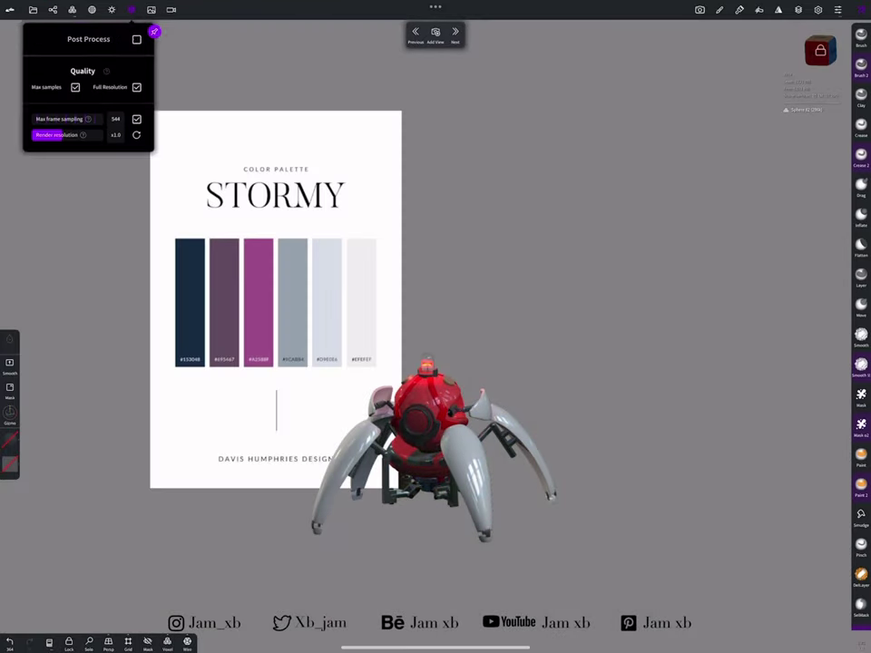
Sample the palette's near-white and fill the robot's body shell with it
drag(508, 435, 581, 435)
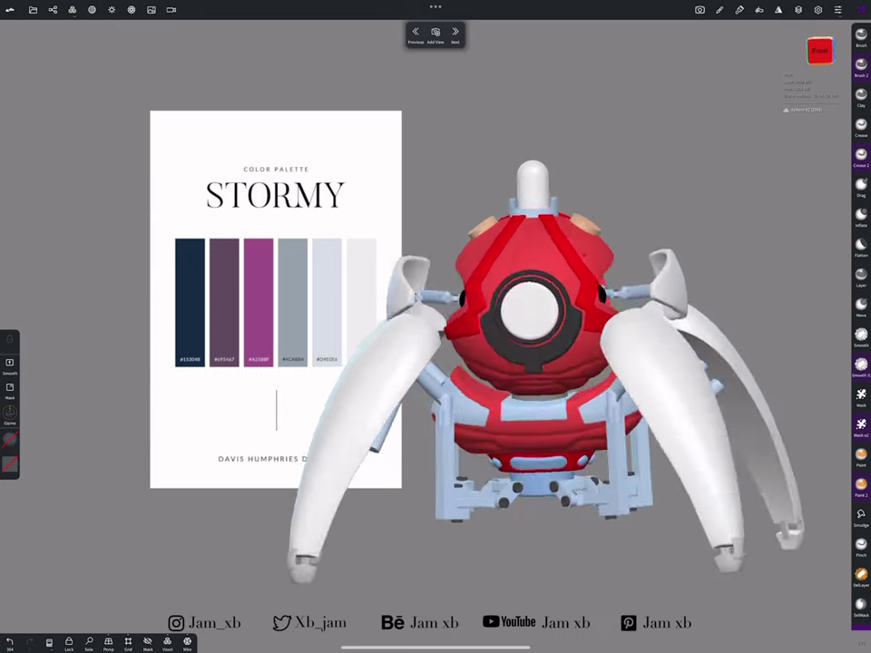
drag(544, 363, 490, 372)
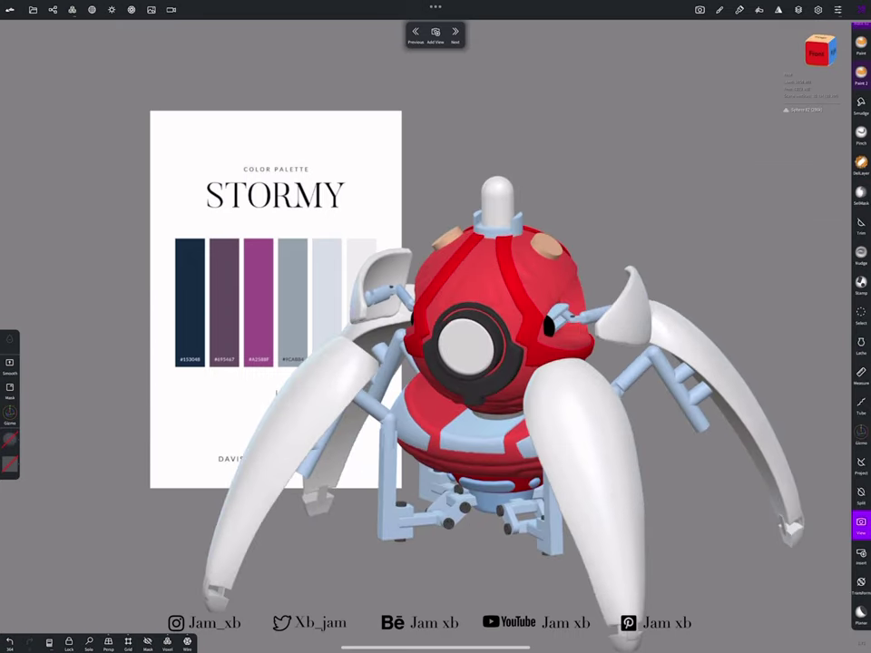
click(10, 440)
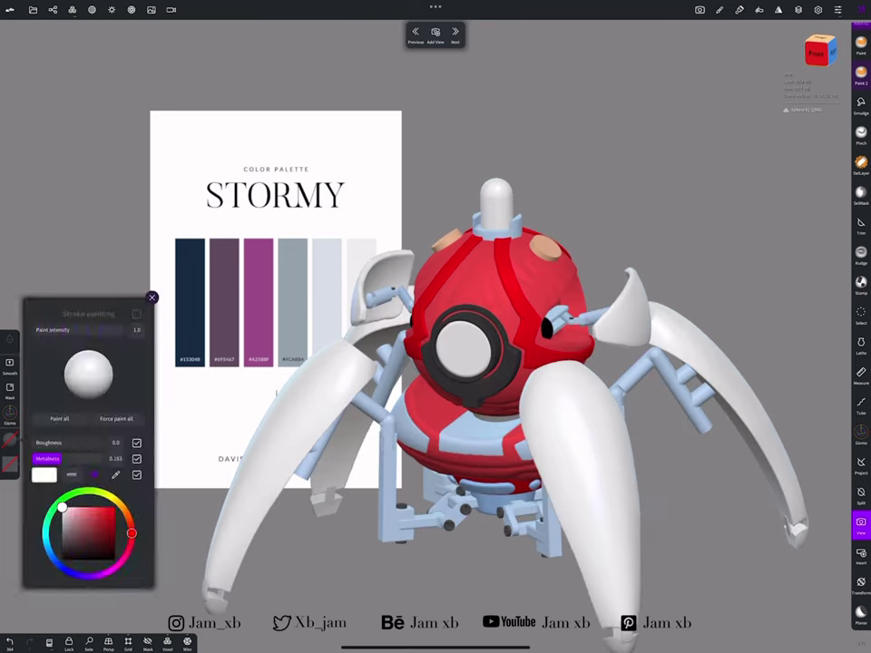
click(115, 474)
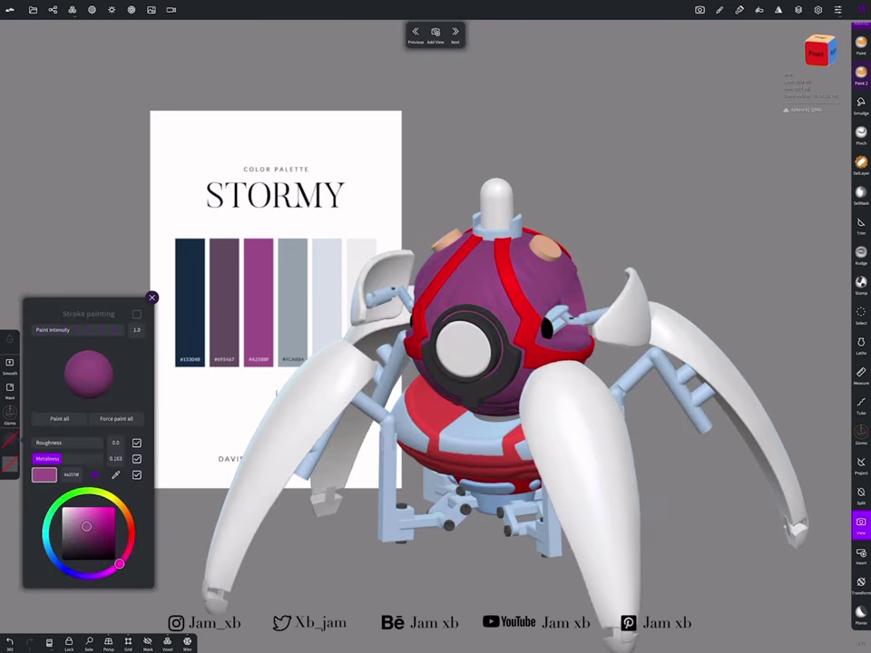
click(563, 436)
click(563, 435)
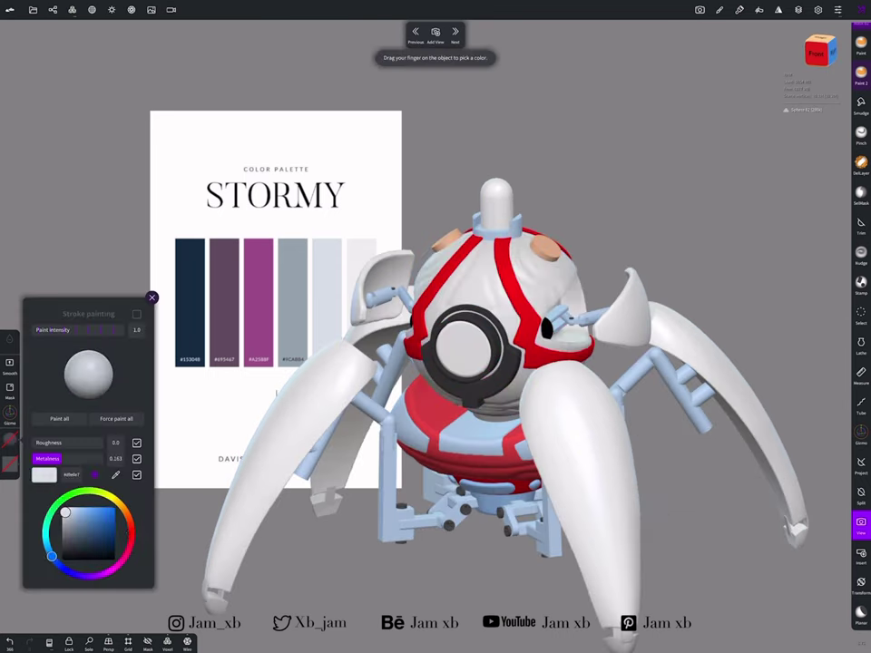
Recolour the body stripes and rings magenta and the legs dark plum #695467
click(257, 300)
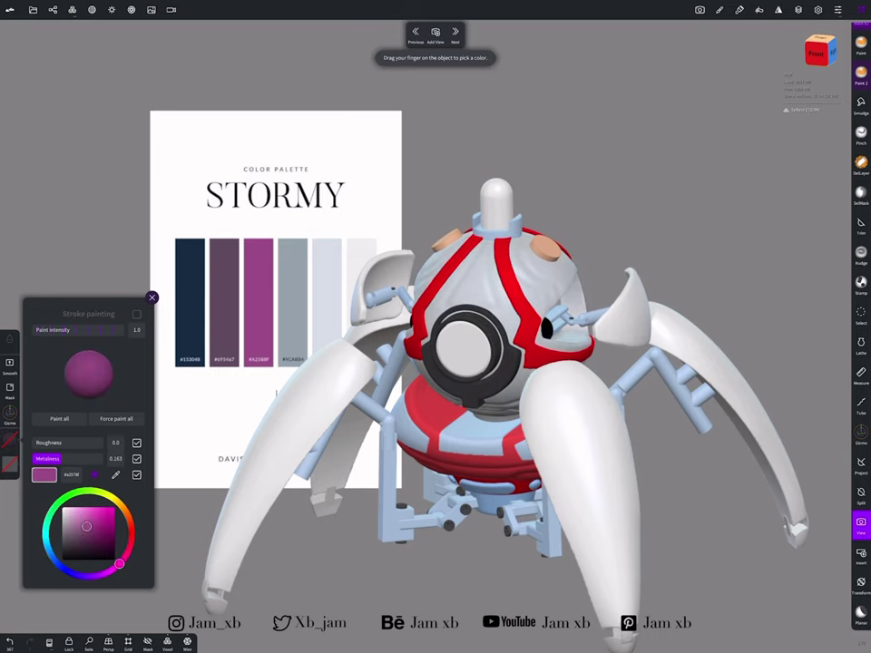
click(116, 474)
click(354, 294)
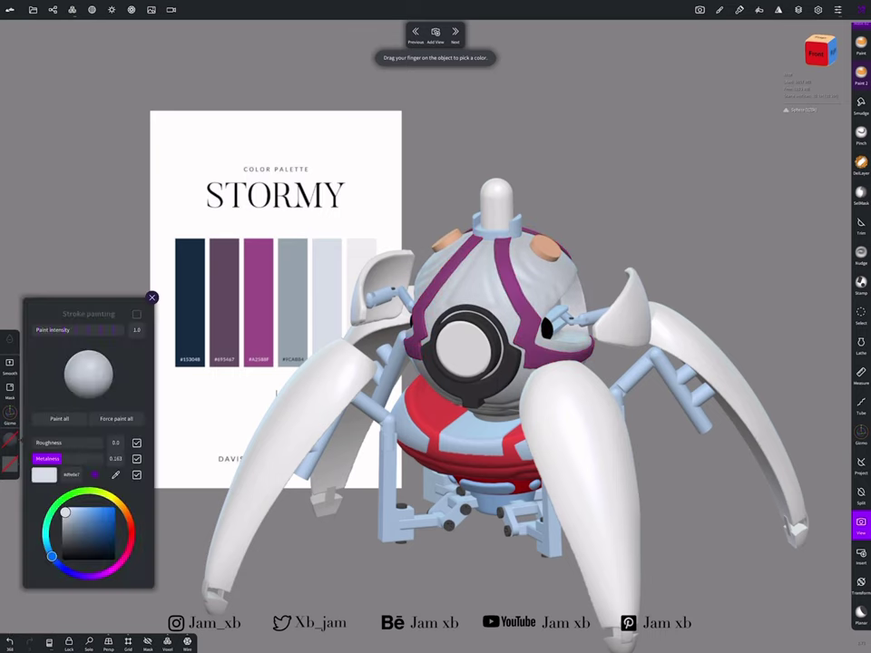
click(257, 299)
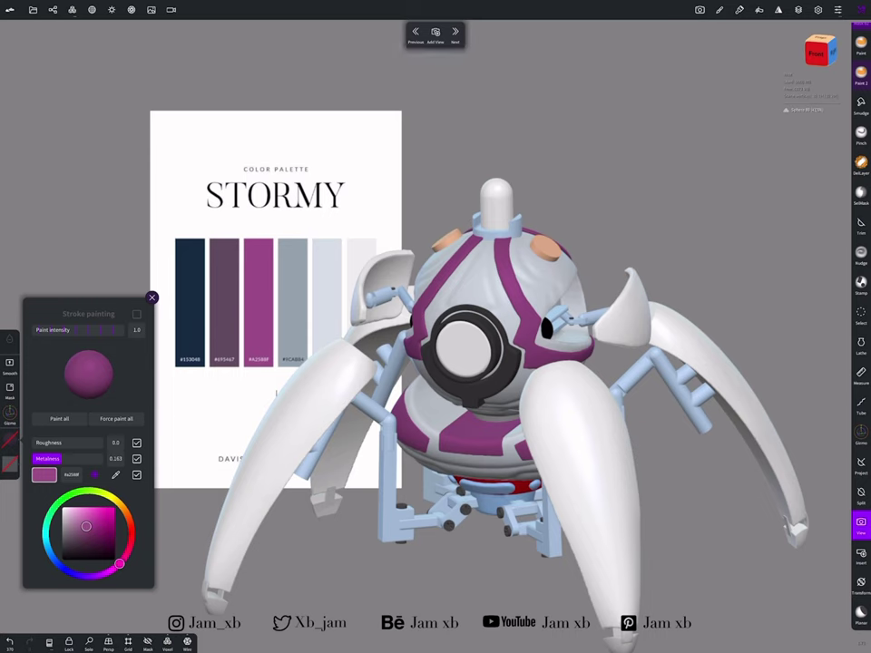
click(116, 474)
click(224, 300)
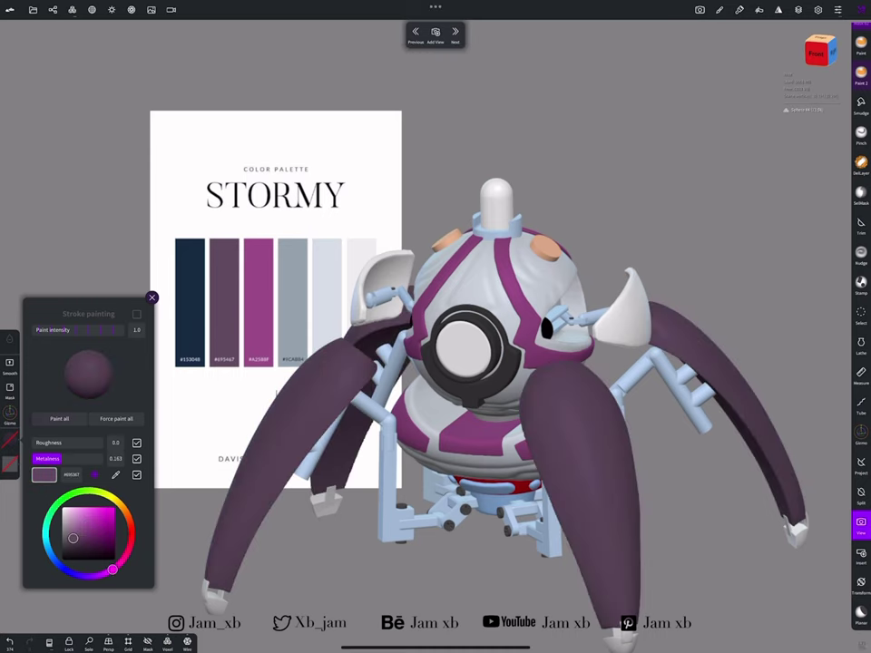
click(116, 474)
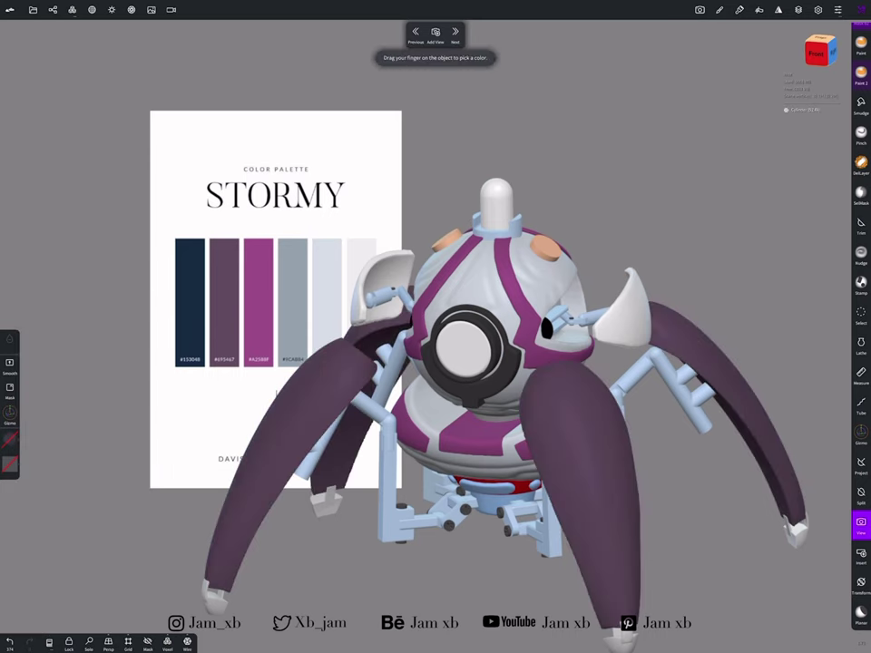
click(292, 300)
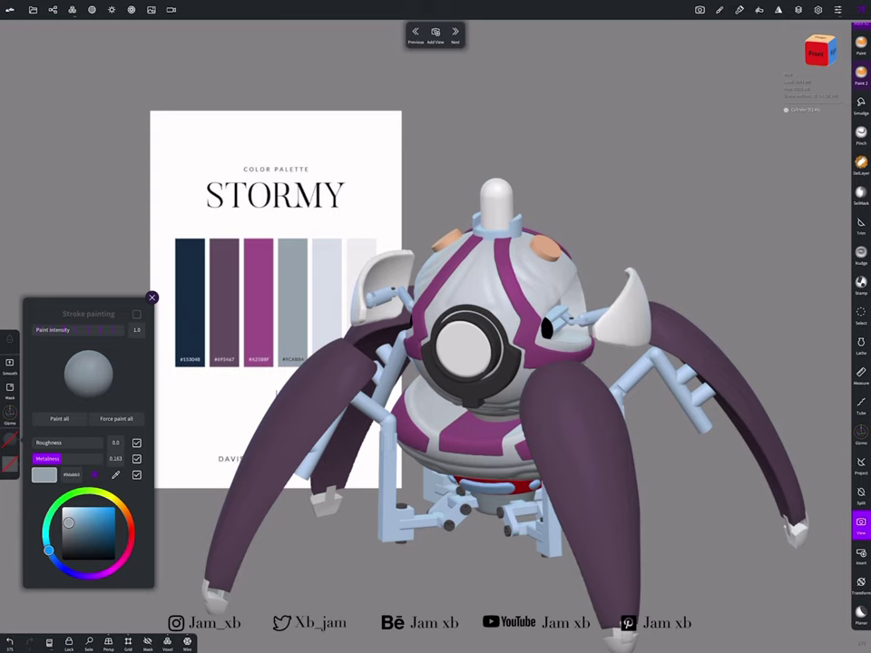
Sample the palette's dark navy and paint the small top knobs
drag(544, 408, 617, 399)
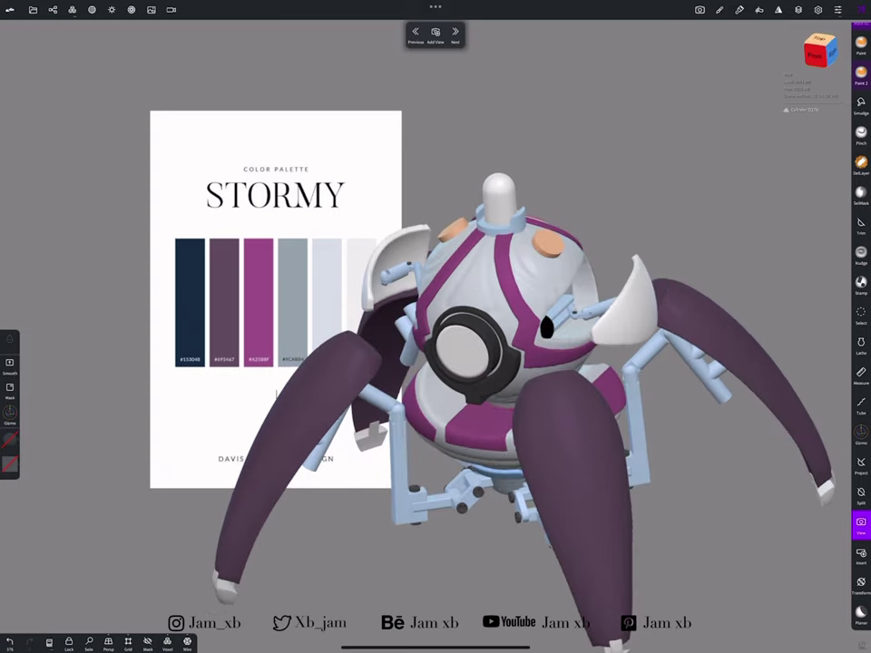
click(115, 475)
click(190, 299)
drag(544, 408, 499, 418)
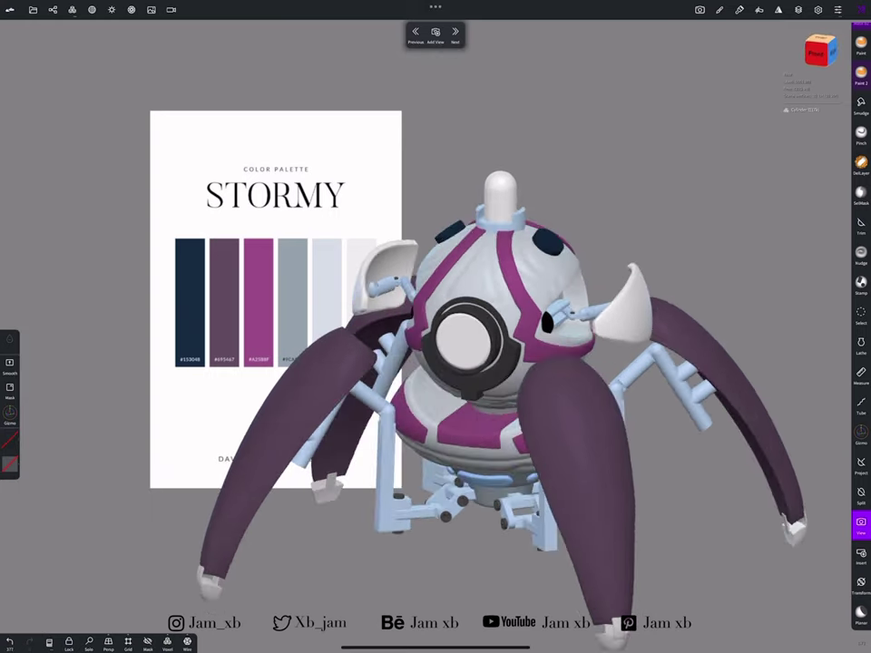
click(10, 463)
click(115, 474)
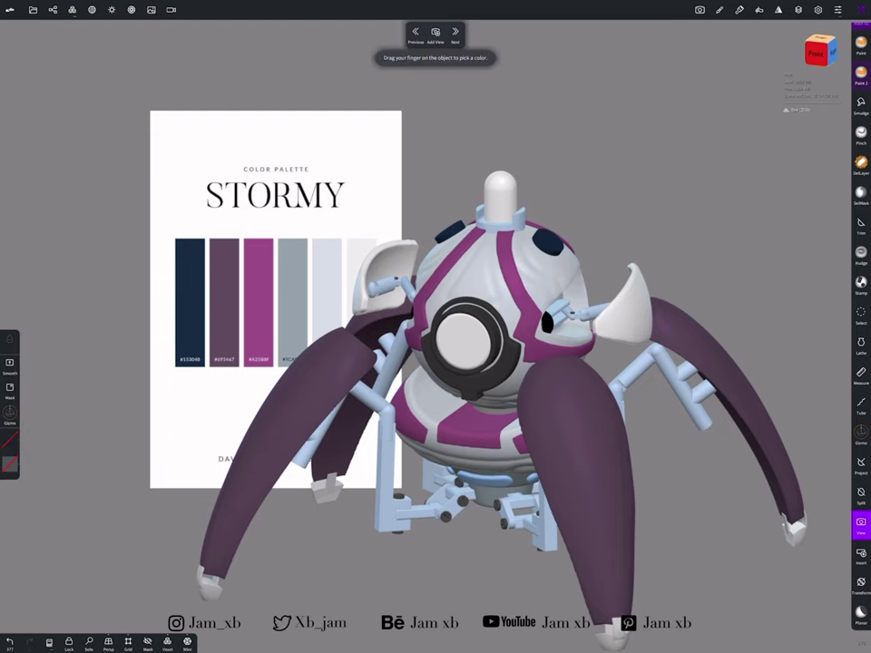
click(10, 463)
click(116, 475)
click(10, 463)
click(115, 474)
drag(544, 409, 508, 408)
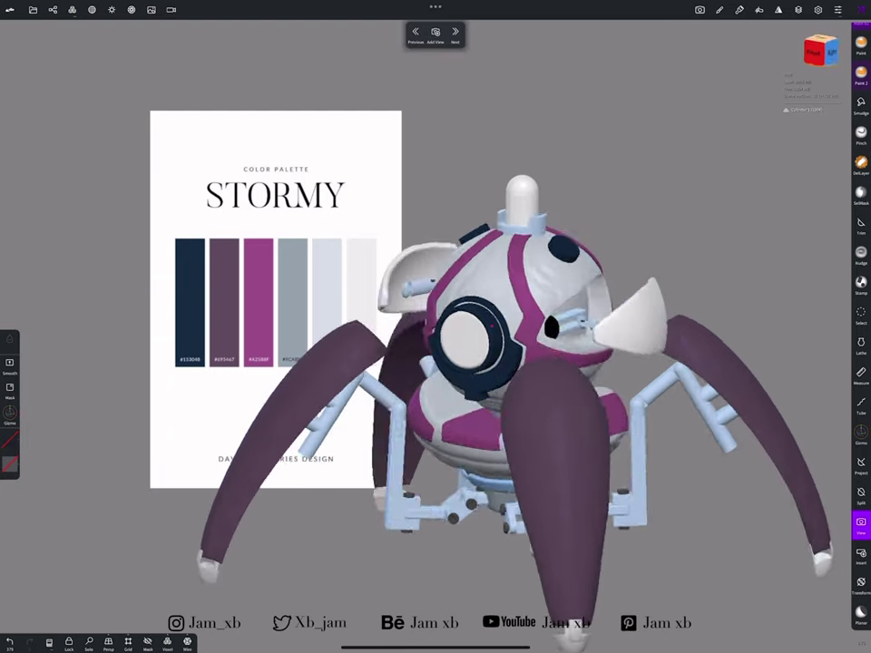
Switch the viewport shading to Lit (PBR)
click(92, 9)
click(64, 55)
click(91, 9)
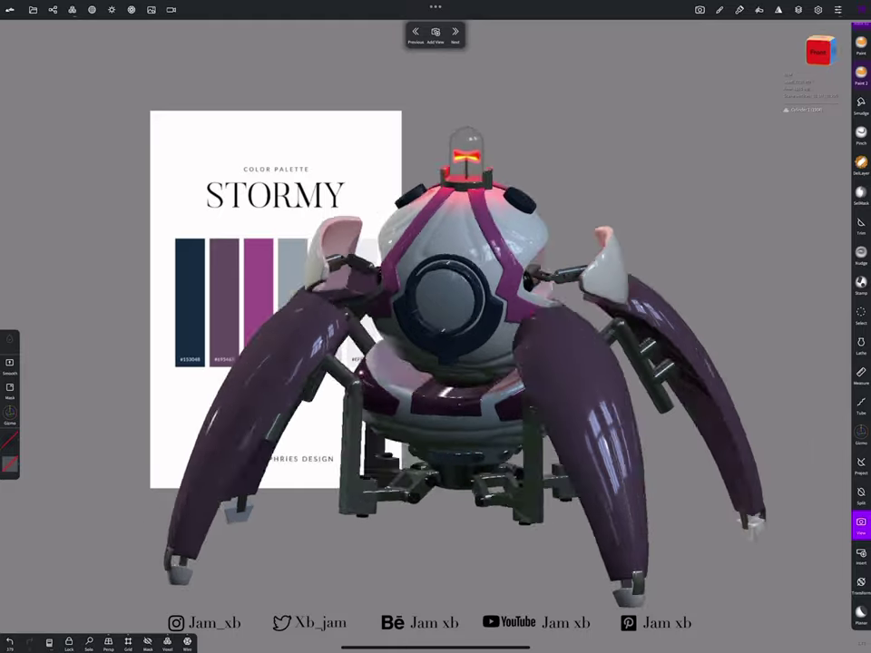
Toggle shading from MatCap back to Lit PBR so the robot renders glossy
drag(562, 363, 508, 399)
click(91, 9)
click(65, 55)
click(91, 9)
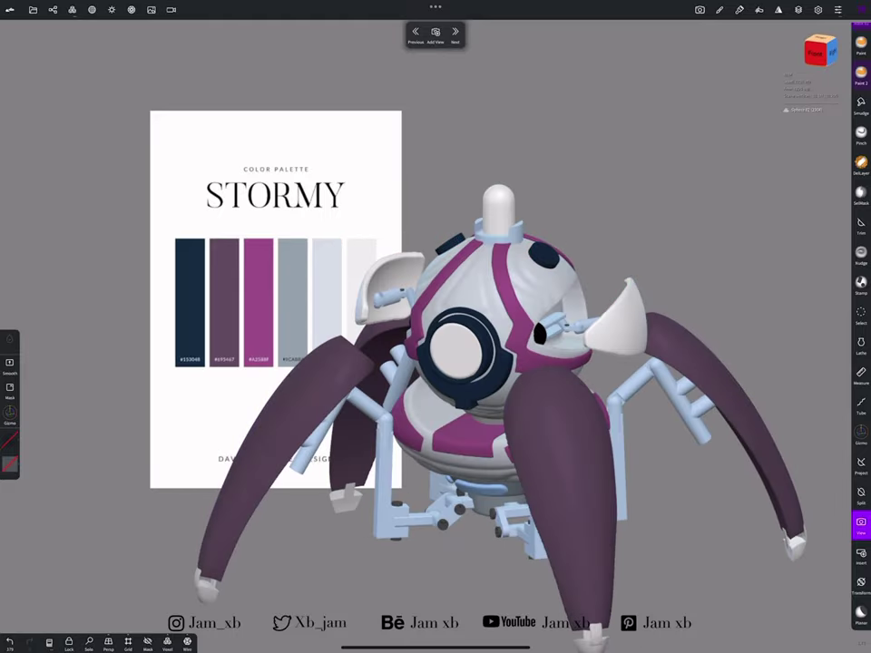
click(10, 464)
click(115, 475)
click(10, 463)
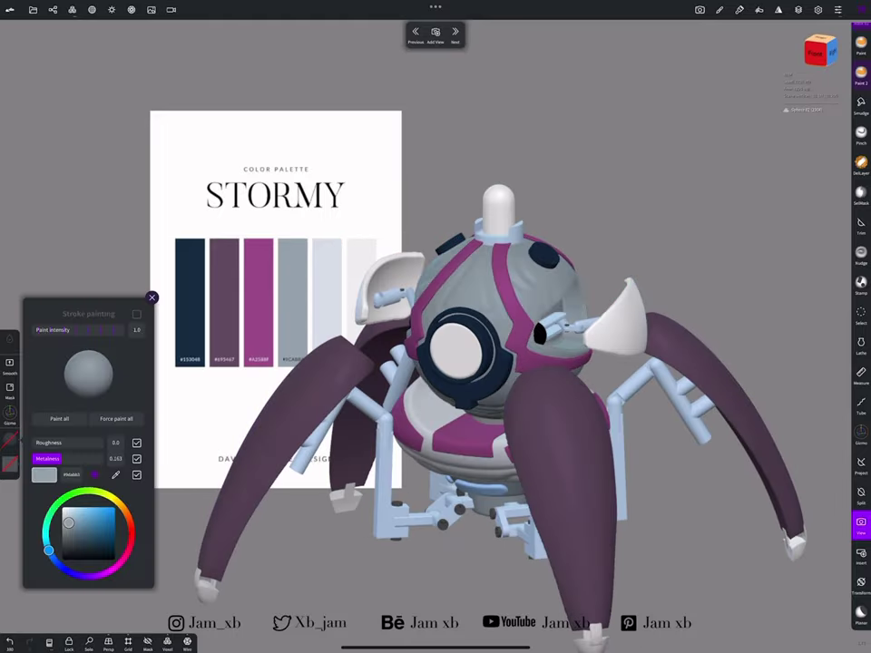
click(112, 9)
click(44, 55)
Eyedrop white from the Stormy palette reference card as the paint colour
click(10, 464)
click(115, 474)
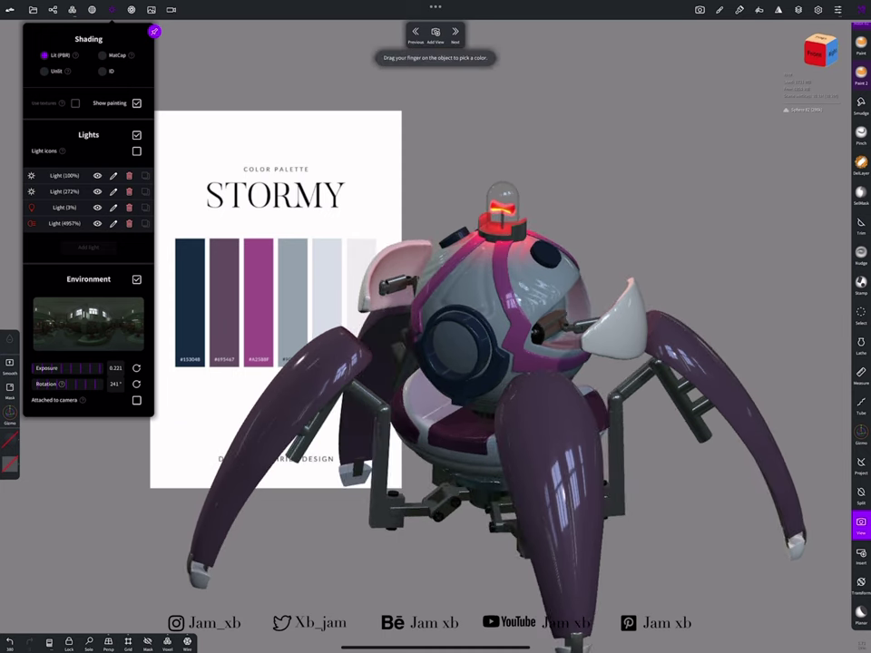
click(10, 464)
click(115, 474)
click(271, 151)
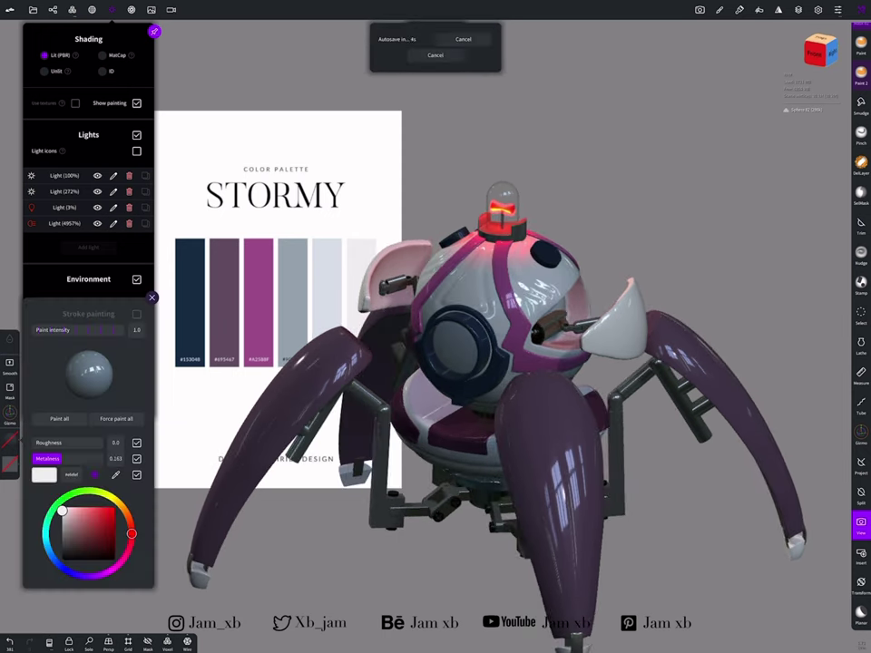
click(819, 50)
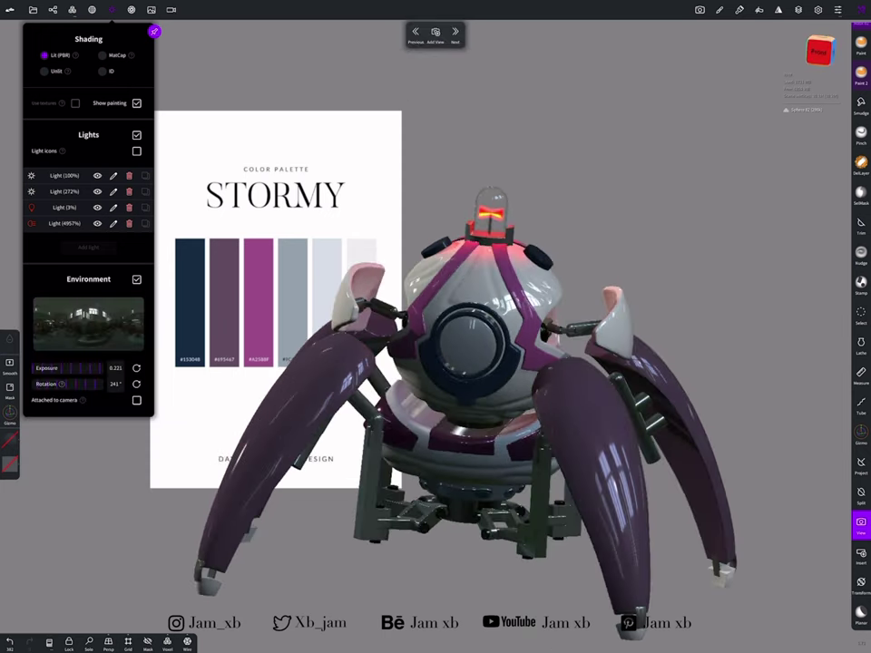
Sample a colour from the model, then bring up the Scene object list
mouse_move(635, 272)
mouse_down()
mouse_move(663, 272)
mouse_move(617, 272)
mouse_move(689, 254)
mouse_move(644, 272)
mouse_move(671, 272)
mouse_up()
click(10, 464)
click(115, 474)
click(10, 464)
click(52, 9)
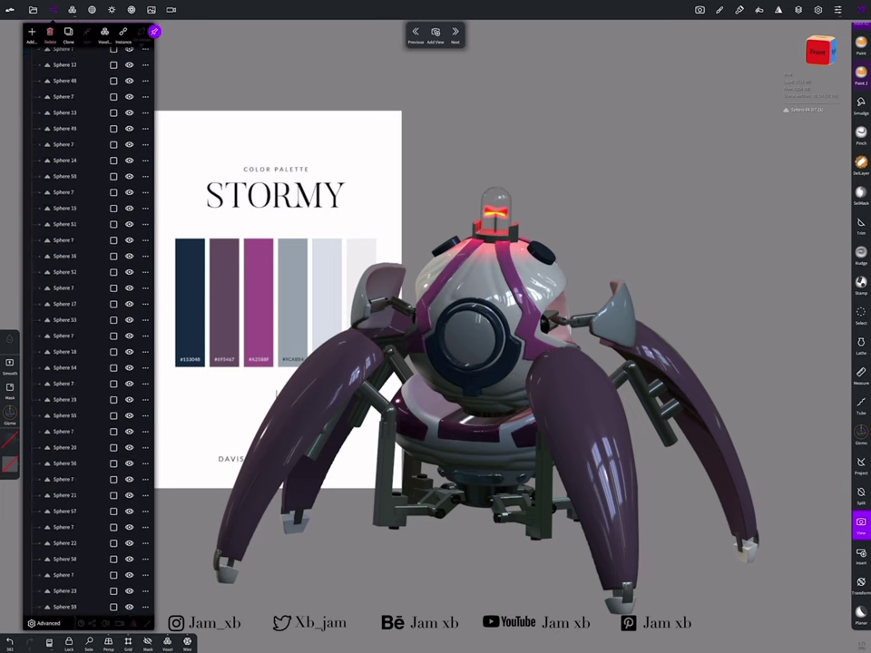
scroll(86, 327, down, 15)
mouse_move(635, 363)
mouse_down()
mouse_move(653, 299)
mouse_move(635, 408)
mouse_up()
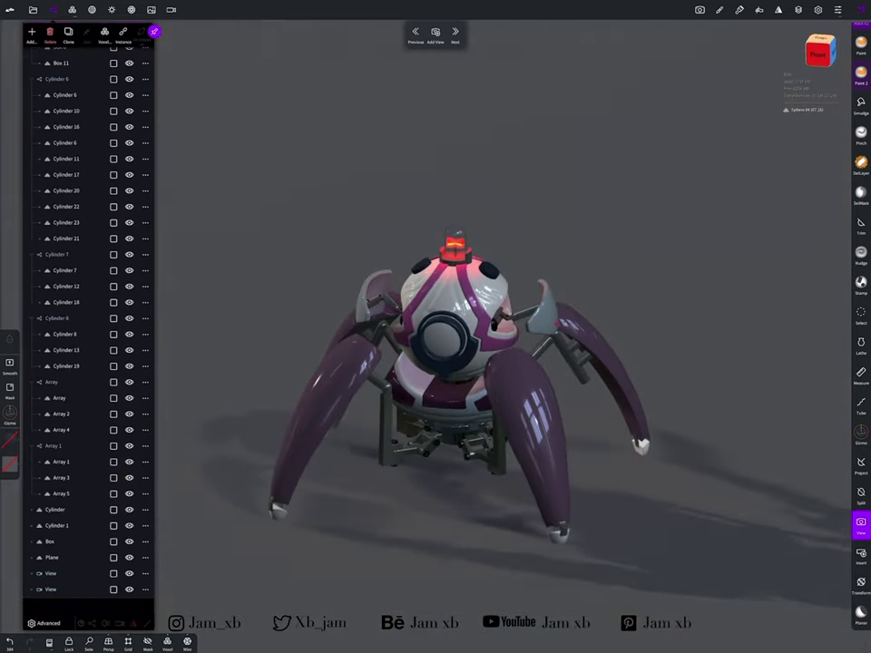
Check post-processing and apply a new environment HDRI lighting map
click(112, 10)
click(132, 9)
click(131, 9)
mouse_move(544, 363)
mouse_down()
mouse_move(580, 272)
mouse_move(544, 408)
mouse_up()
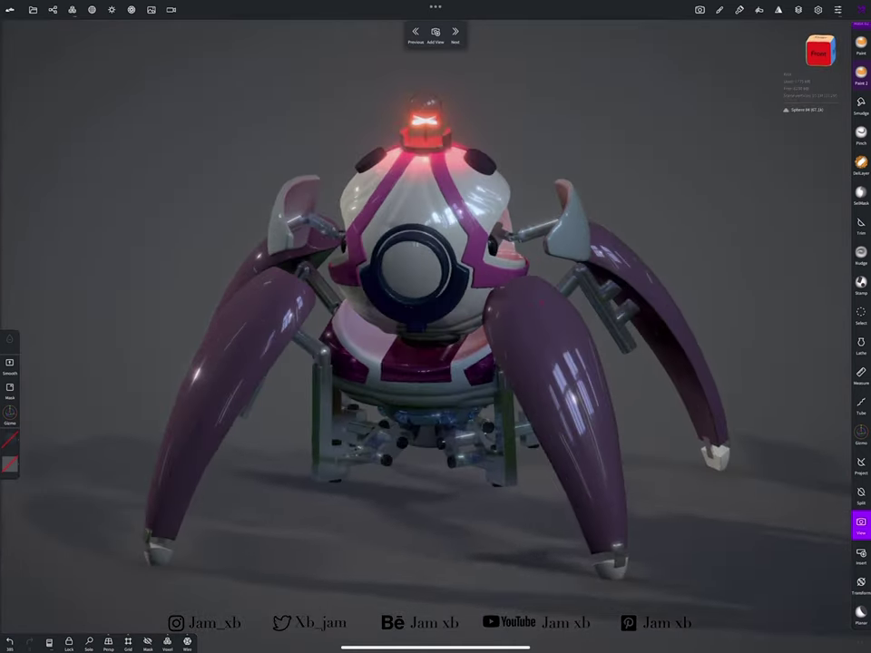
click(111, 9)
click(88, 313)
click(73, 396)
click(164, 328)
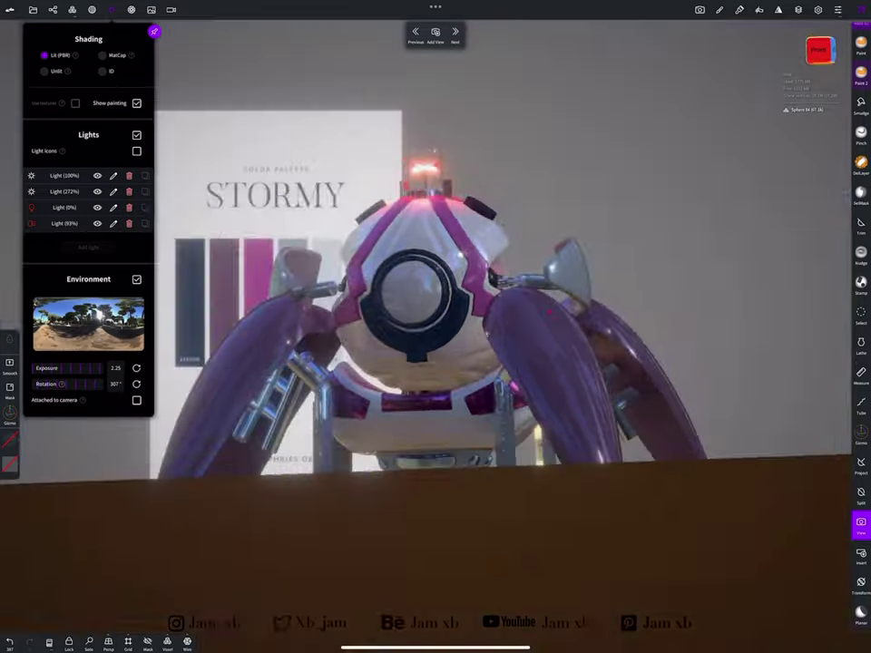
Hide the Stormy reference image in the Background settings
click(152, 9)
mouse_move(544, 363)
mouse_down()
mouse_move(562, 345)
mouse_move(508, 300)
mouse_move(544, 436)
mouse_move(545, 363)
mouse_up()
click(145, 119)
click(152, 9)
Sample a paint colour directly from the robot's body
click(9, 463)
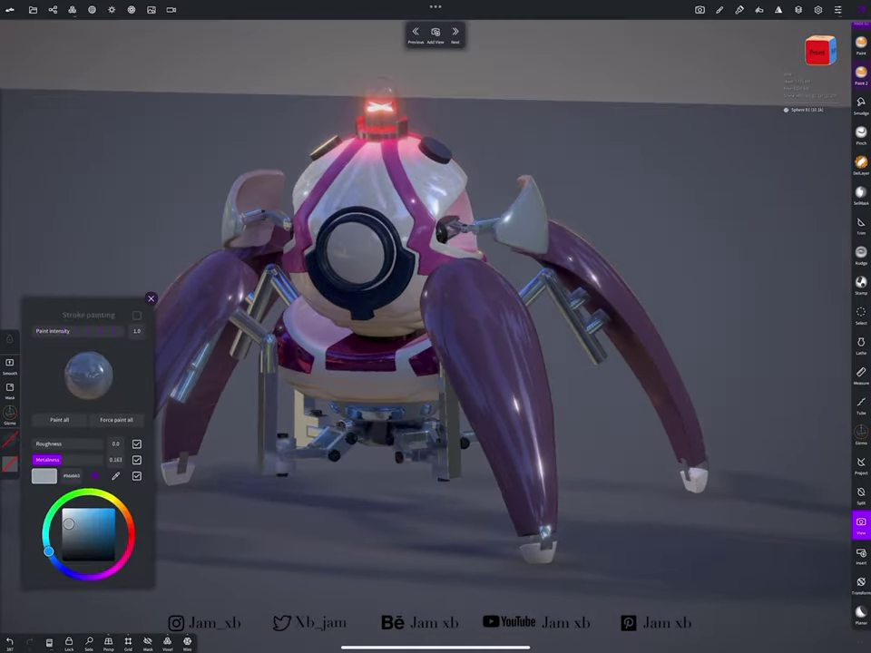
click(115, 474)
click(490, 363)
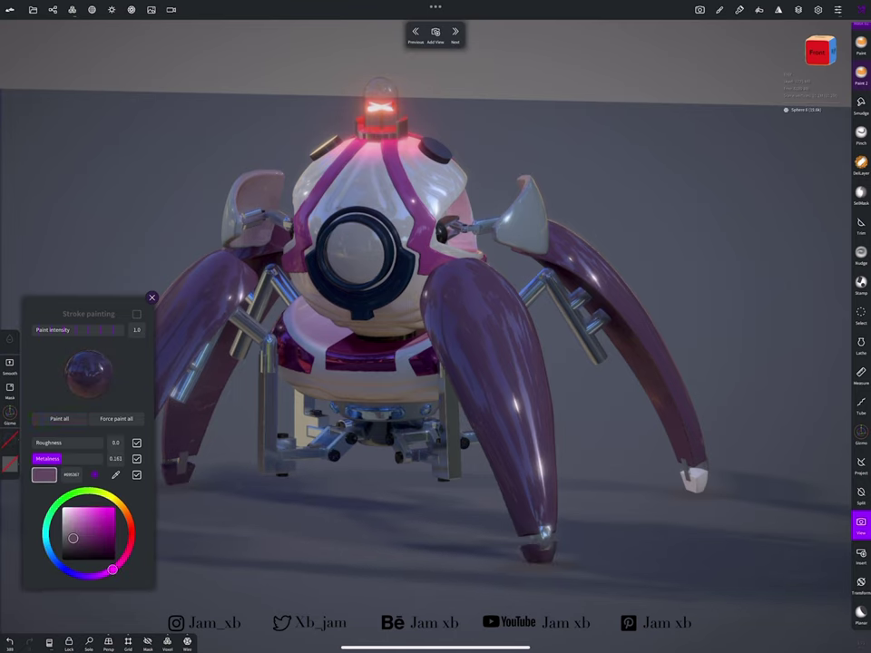
mouse_move(545, 363)
mouse_down()
mouse_move(508, 363)
mouse_move(617, 344)
mouse_up()
click(9, 463)
click(9, 464)
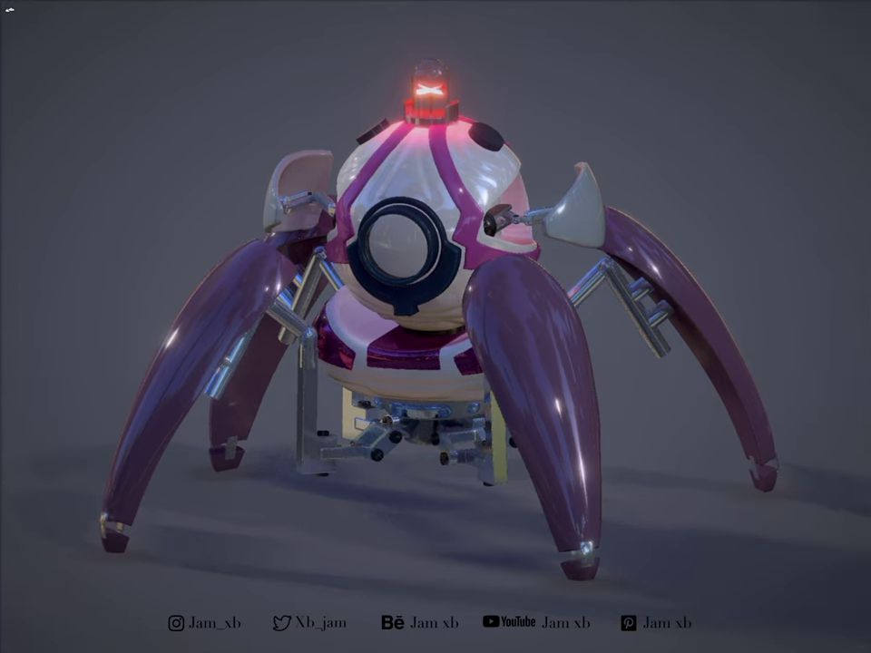
Restore the interface and set the camera to an orthographic front view
click(10, 9)
click(171, 9)
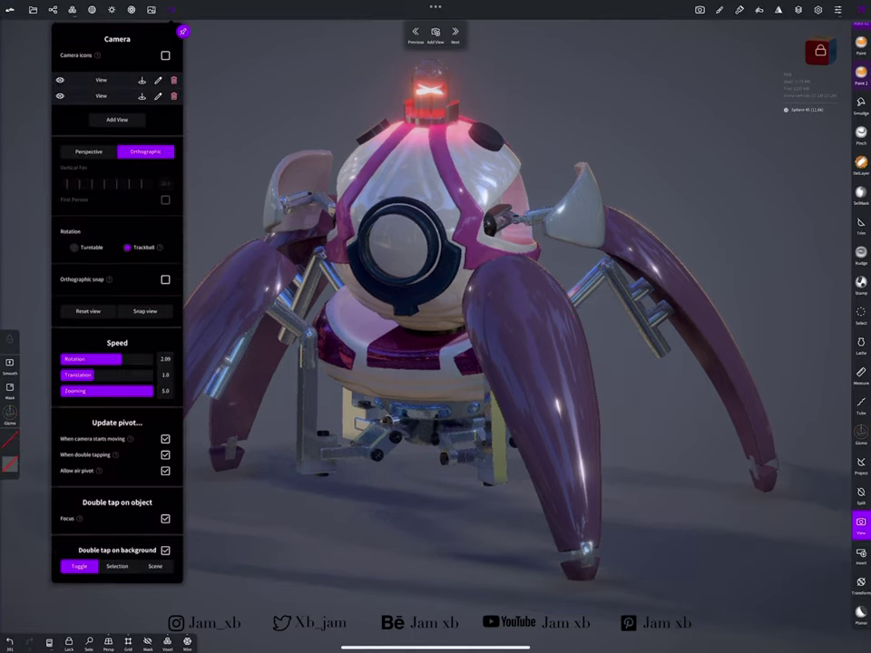
click(170, 10)
drag(436, 363, 527, 363)
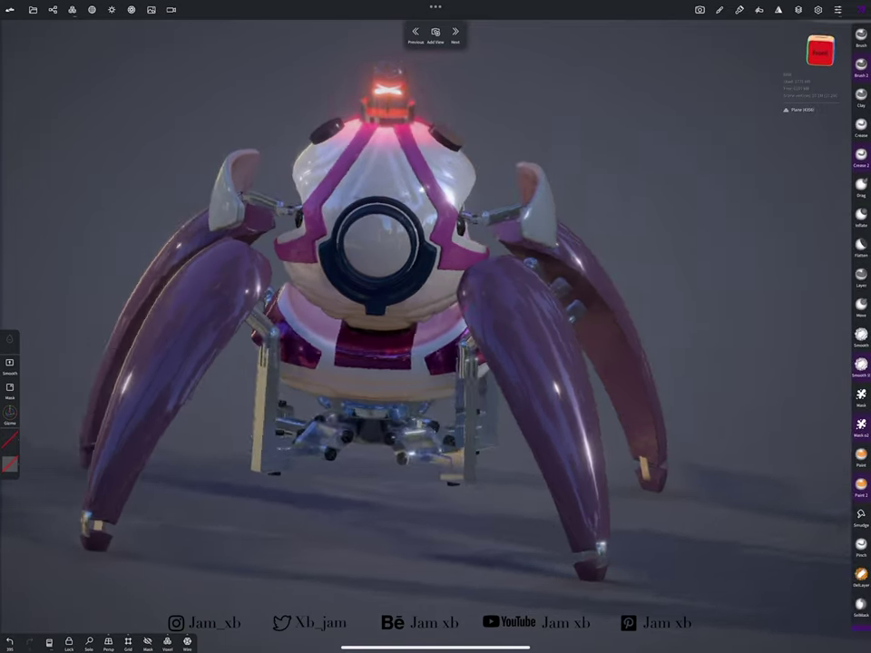
click(171, 10)
click(171, 9)
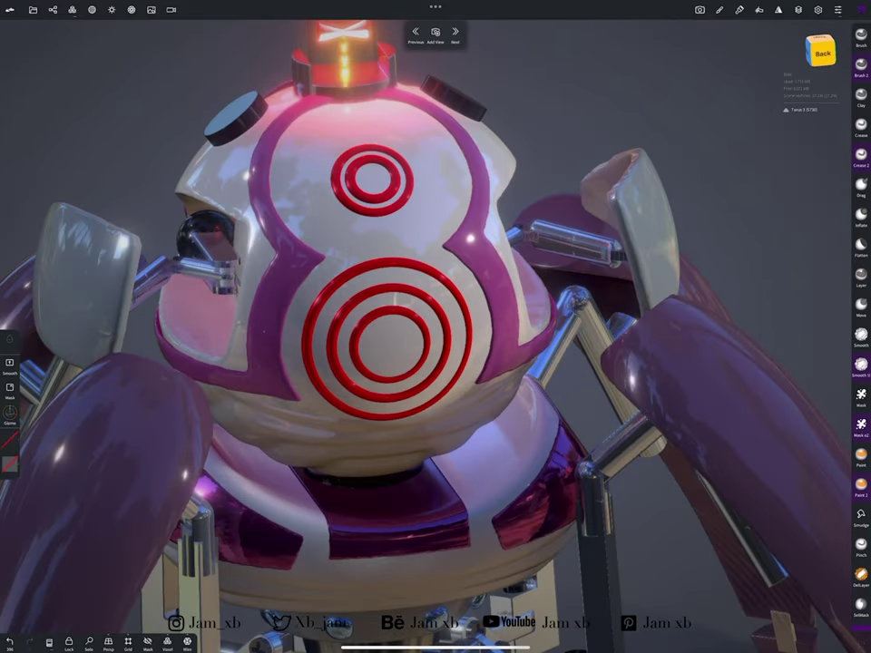
Repaint the concentric torus rings magenta #A2588F
click(10, 463)
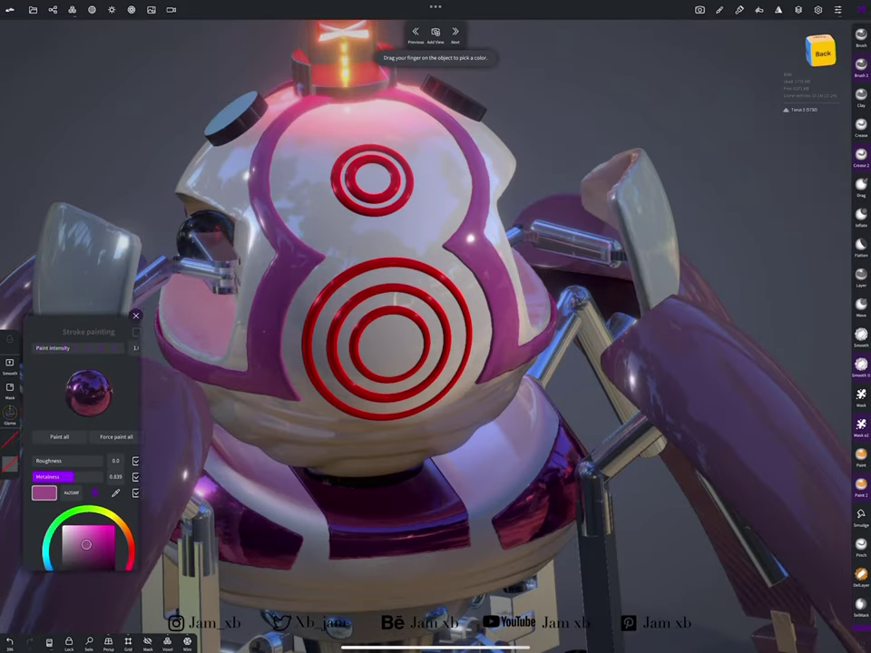
click(372, 179)
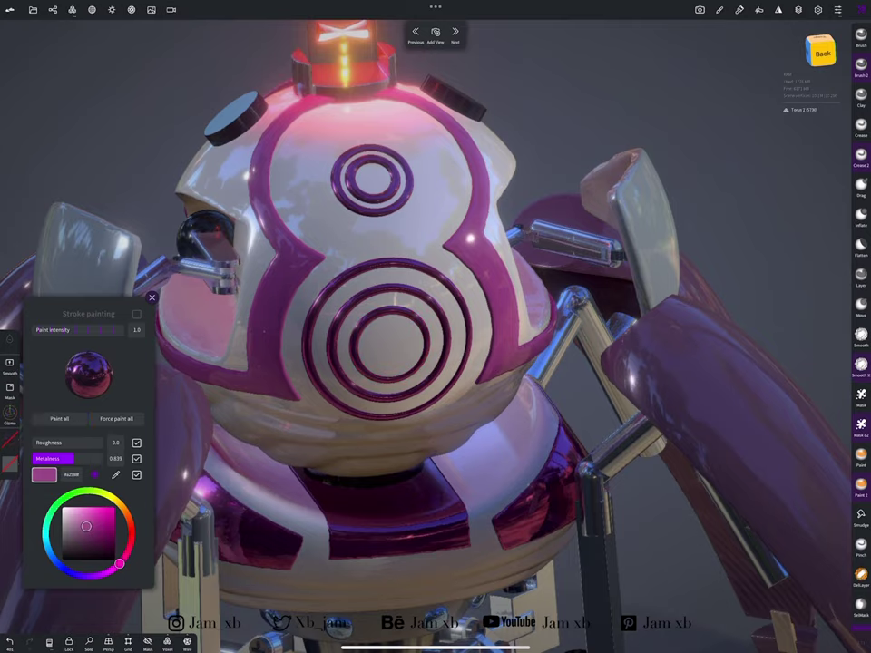